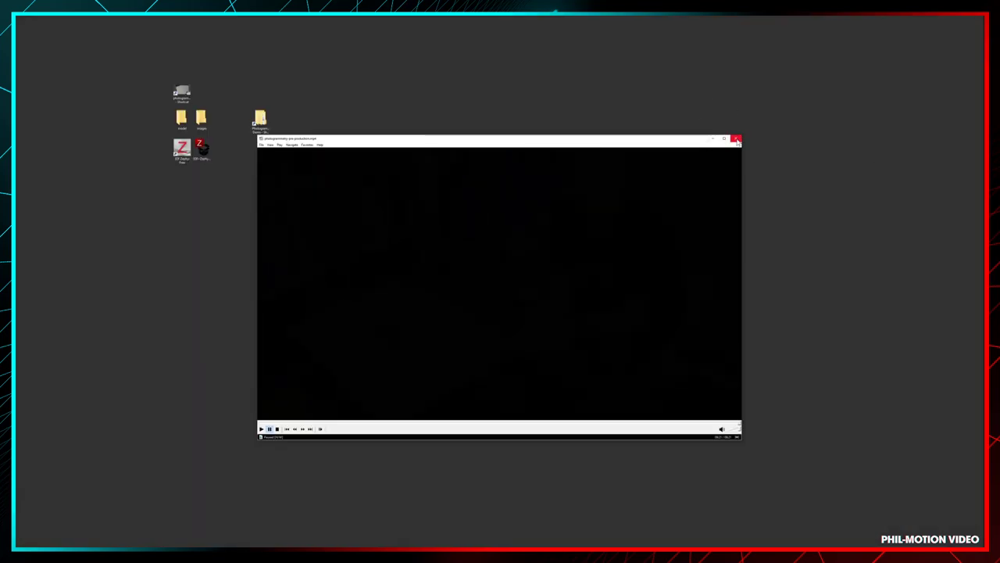
- Close the video player and look through the CR2 rock photos _PS_1488 to _PS_1545
{"action": "left_click", "coordinate": [736, 139]}
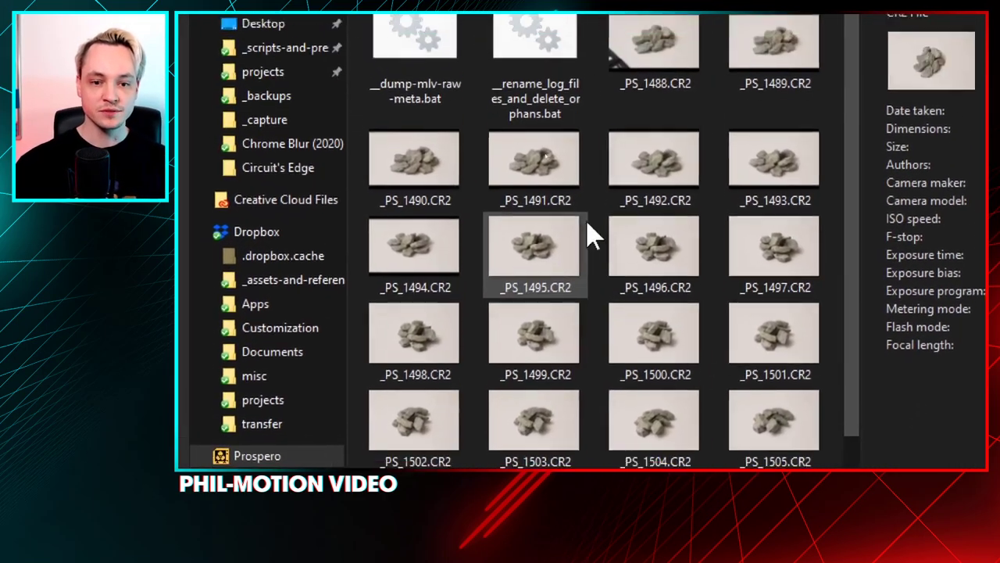
{"action": "scroll", "coordinate": [588, 252], "scroll_direction": "down", "scroll_amount": 5}
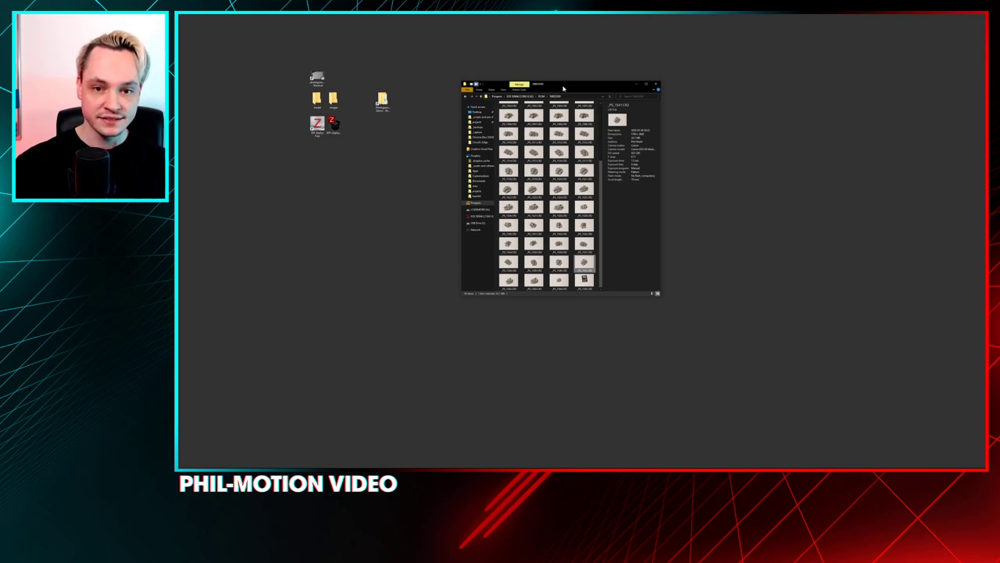
- Set the camera's 100CANON folder as the DNG Converter source folder
{"action": "left_click_drag", "start_coordinate": [563, 88], "coordinate": [615, 87]}
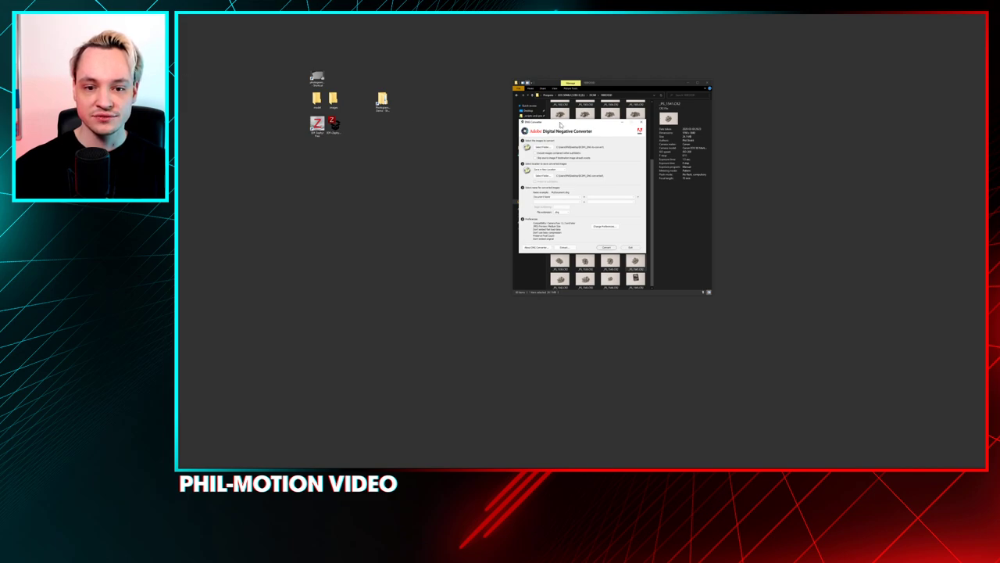
{"action": "left_click_drag", "start_coordinate": [567, 125], "coordinate": [541, 119]}
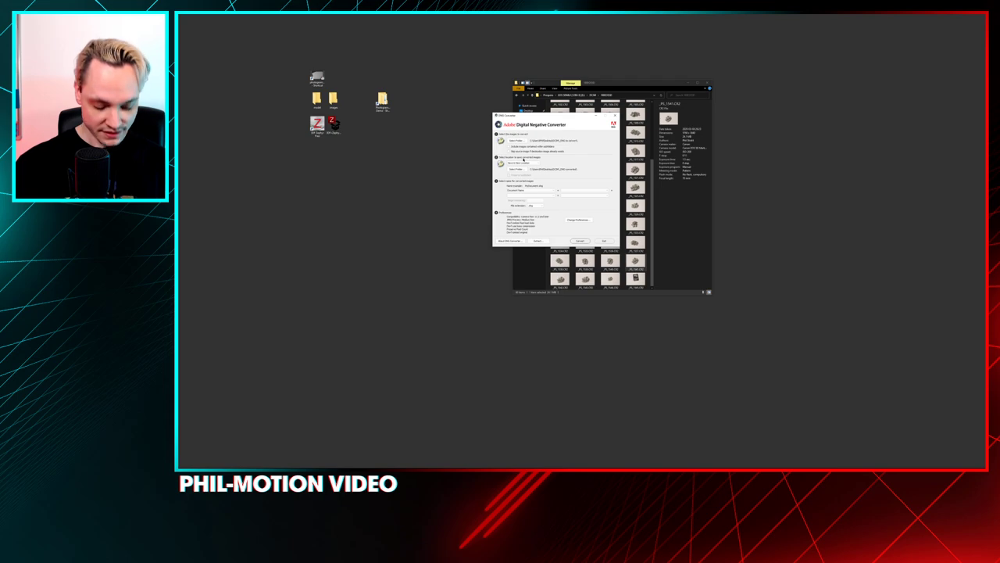
{"action": "left_click", "coordinate": [514, 140]}
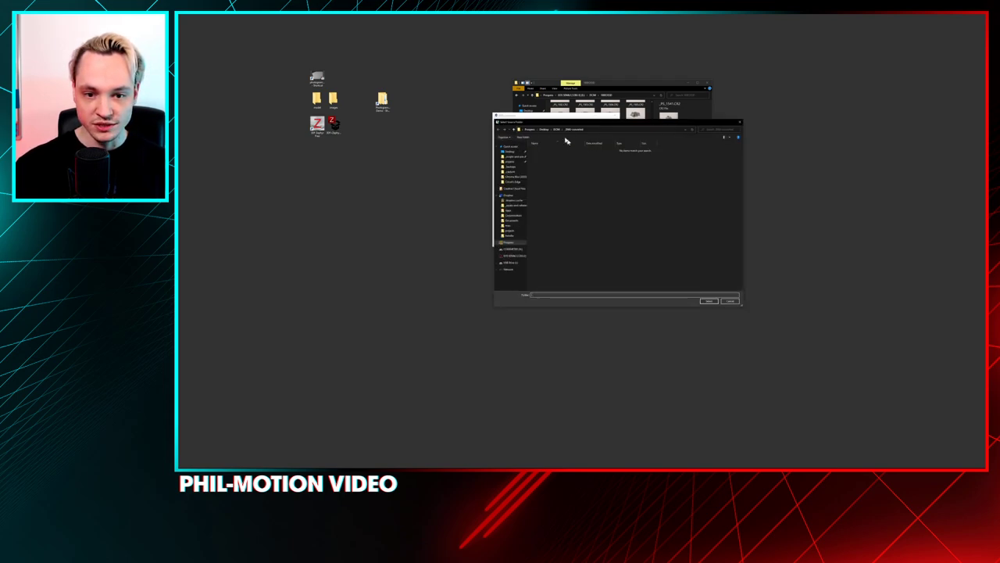
{"action": "left_click_drag", "start_coordinate": [565, 122], "coordinate": [431, 166]}
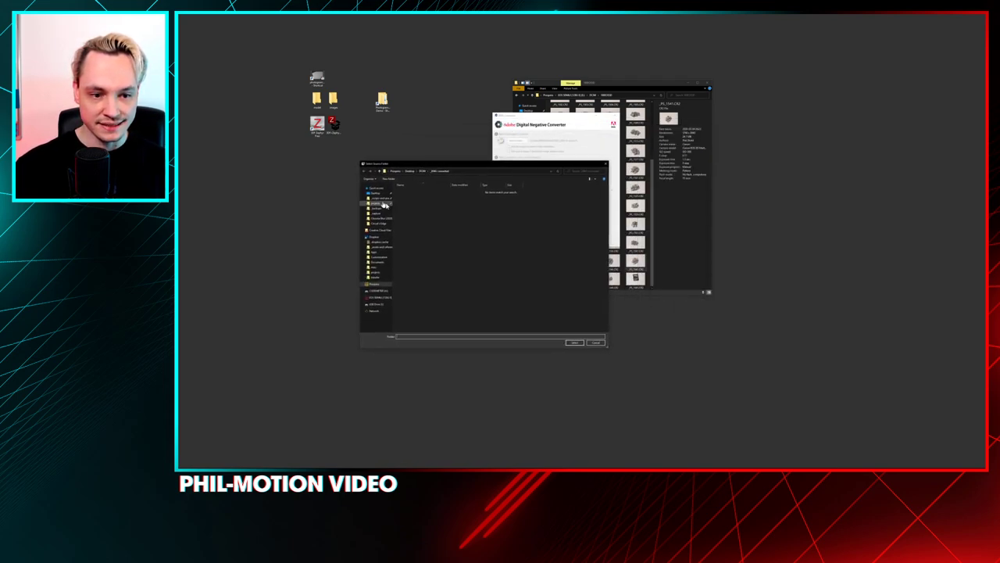
{"action": "left_click", "coordinate": [316, 78]}
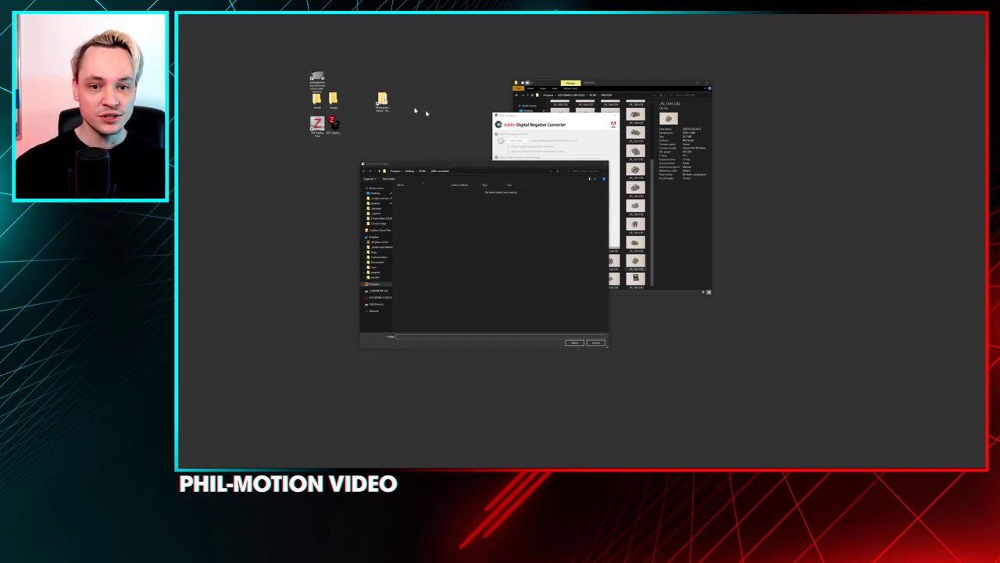
{"action": "left_click", "coordinate": [551, 94]}
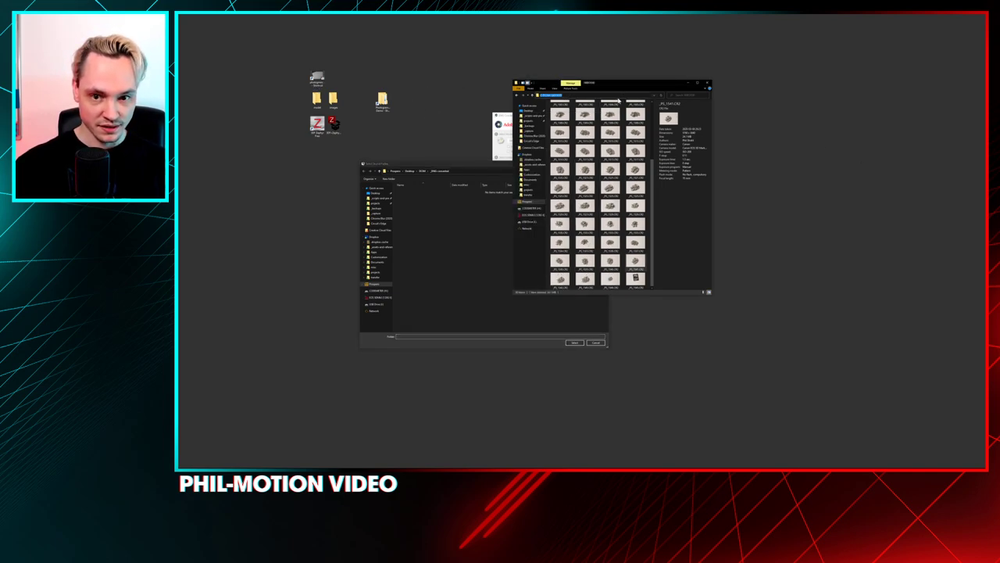
{"action": "left_click", "coordinate": [425, 335]}
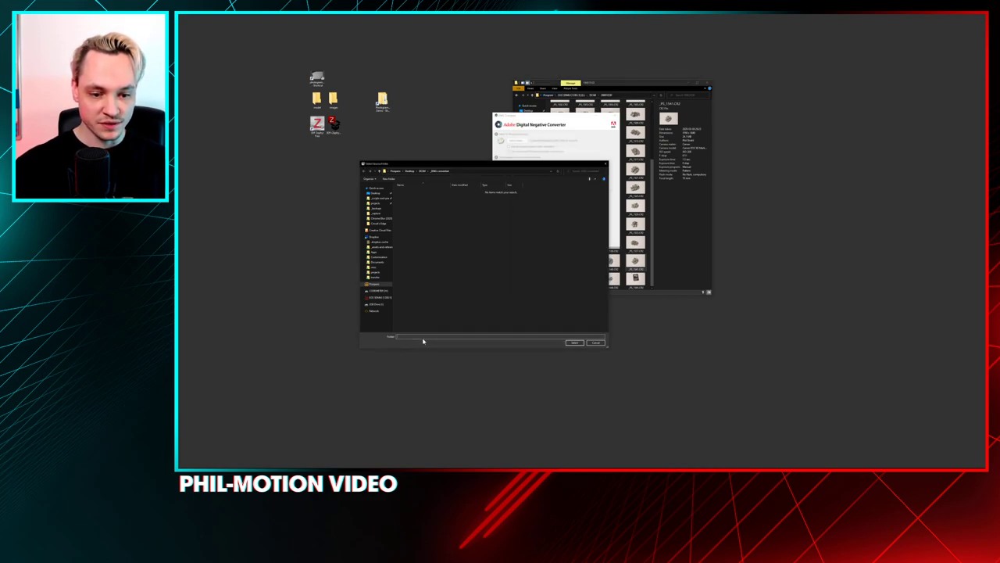
{"action": "key", "text": "ctrl+v"}
{"action": "key", "text": "Return"}
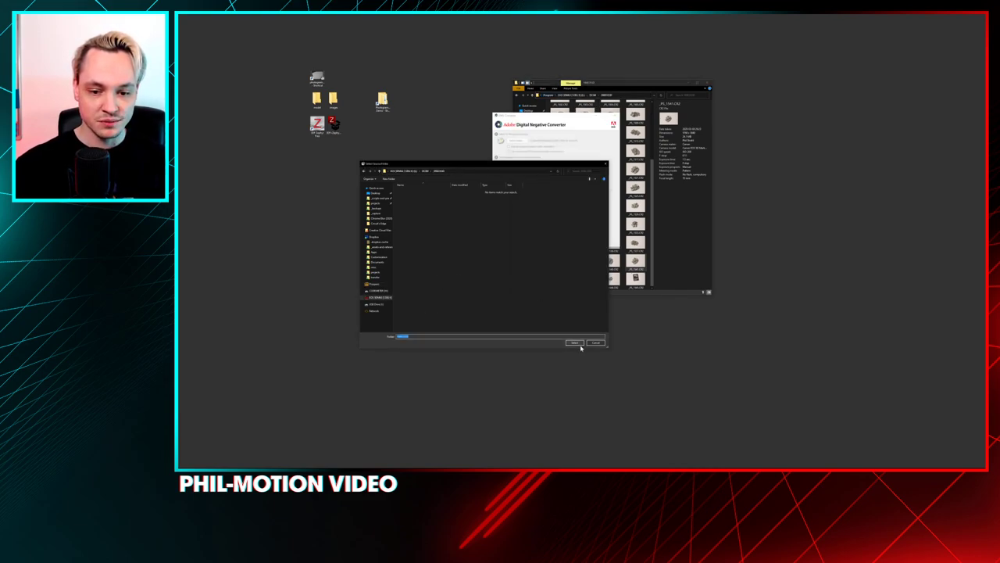
{"action": "left_click", "coordinate": [576, 343]}
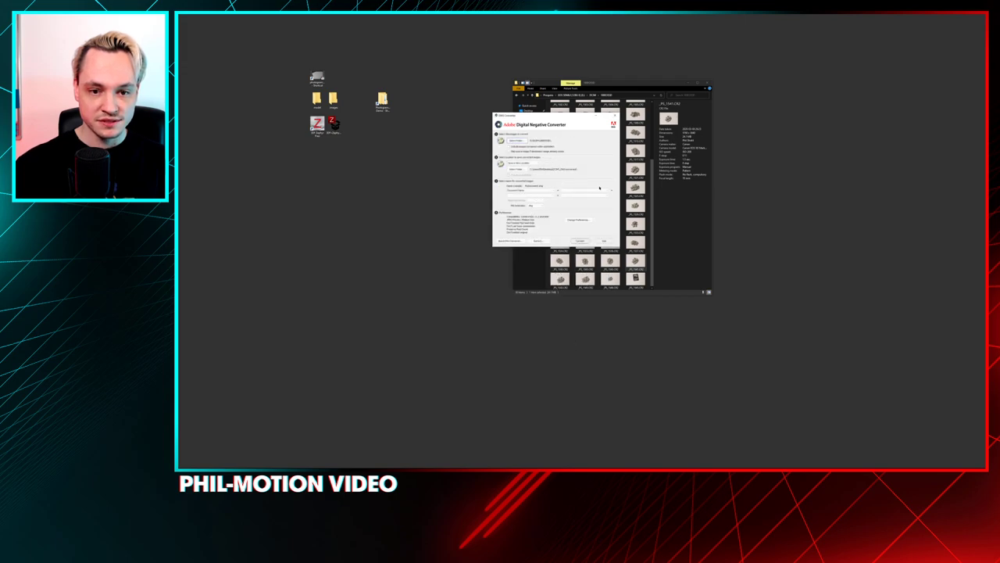
- Set the desktop images folder as the destination for the converted DNG files
{"action": "left_click", "coordinate": [625, 83]}
{"action": "left_click_drag", "start_coordinate": [626, 84], "coordinate": [673, 79]}
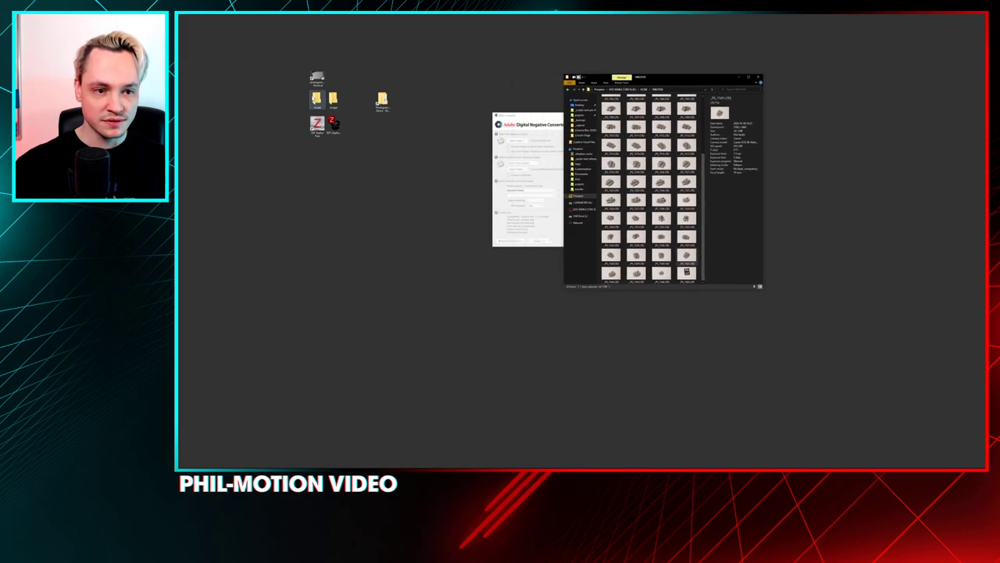
{"action": "double_click", "coordinate": [333, 99]}
{"action": "key", "text": "alt+d"}
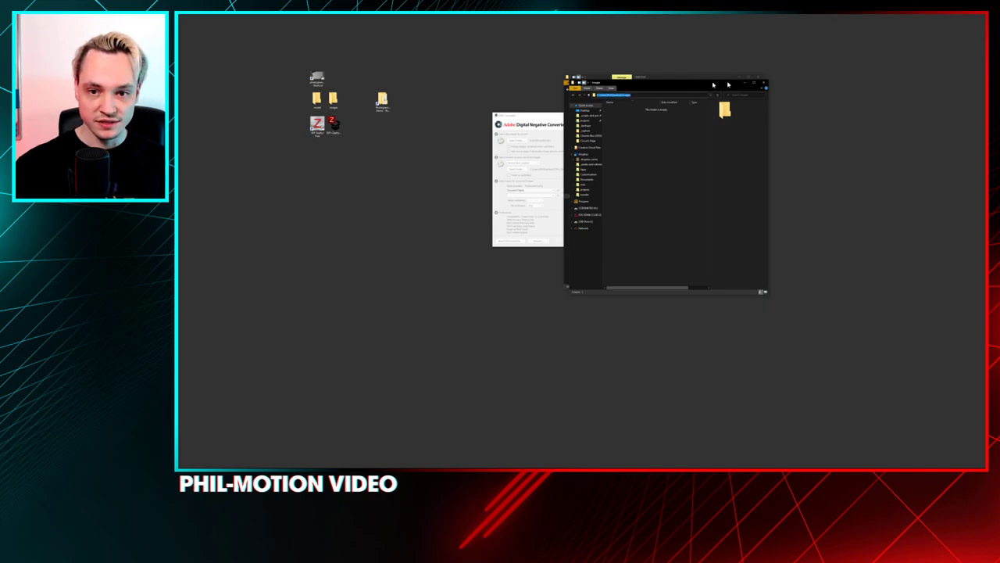
{"action": "left_click", "coordinate": [764, 82]}
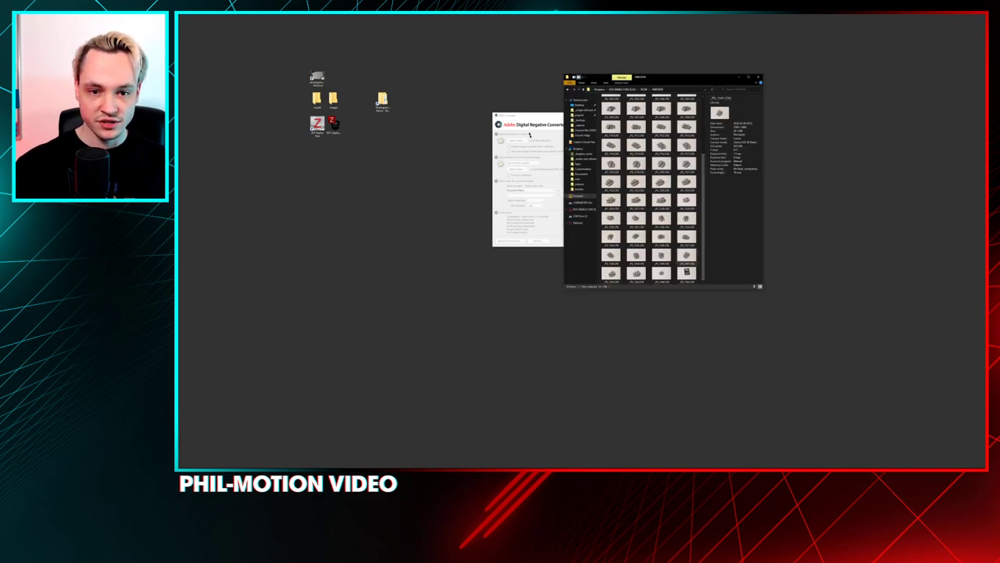
{"action": "left_click", "coordinate": [547, 180]}
{"action": "left_click", "coordinate": [518, 170]}
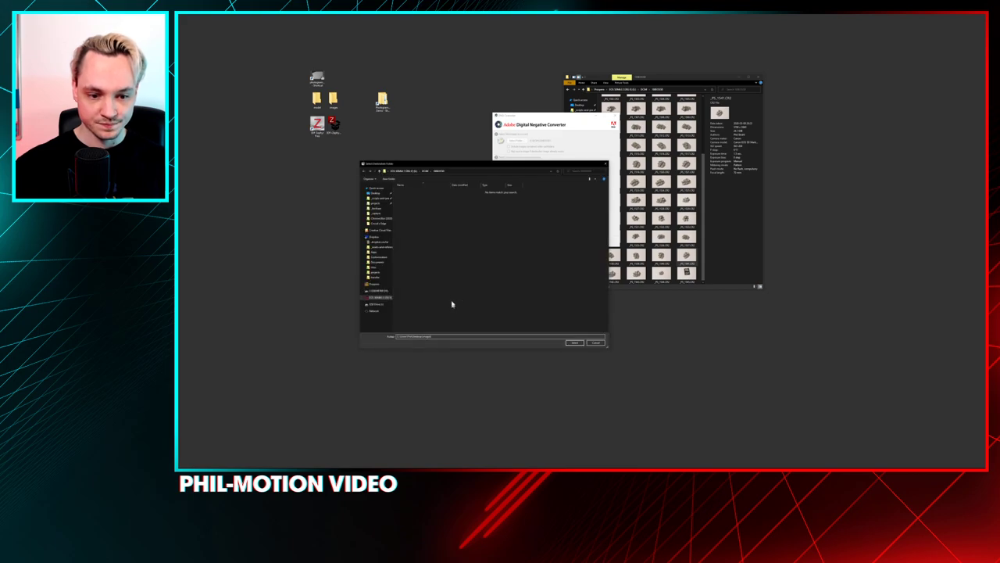
{"action": "left_click", "coordinate": [571, 344]}
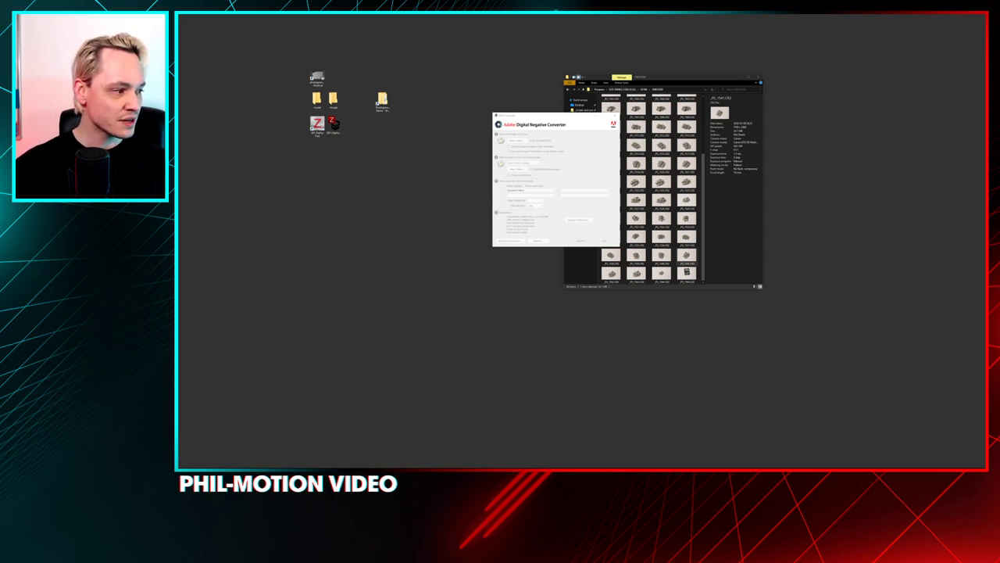
{"action": "left_click_drag", "start_coordinate": [396, 172], "coordinate": [447, 152]}
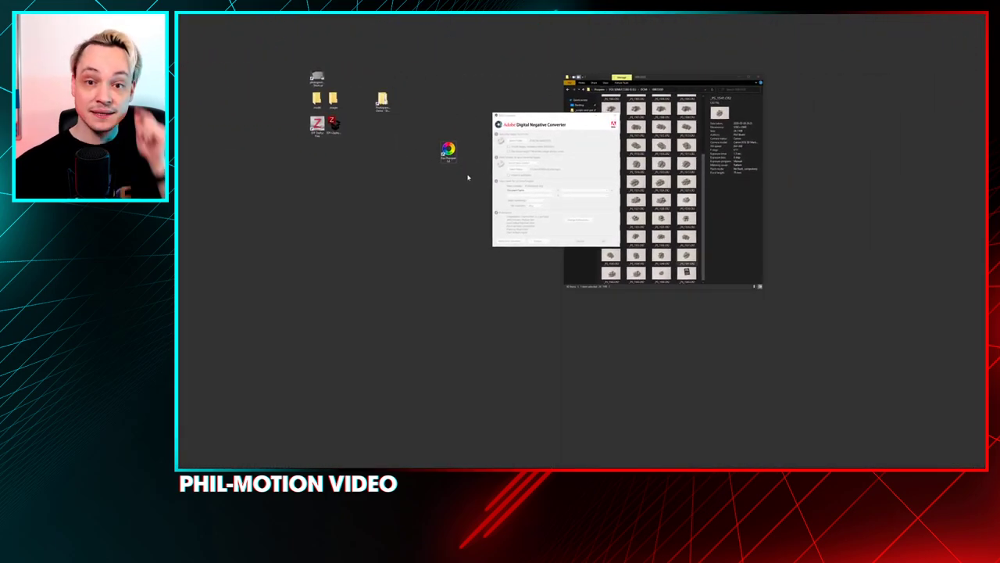
{"action": "left_click_drag", "start_coordinate": [448, 155], "coordinate": [266, 85]}
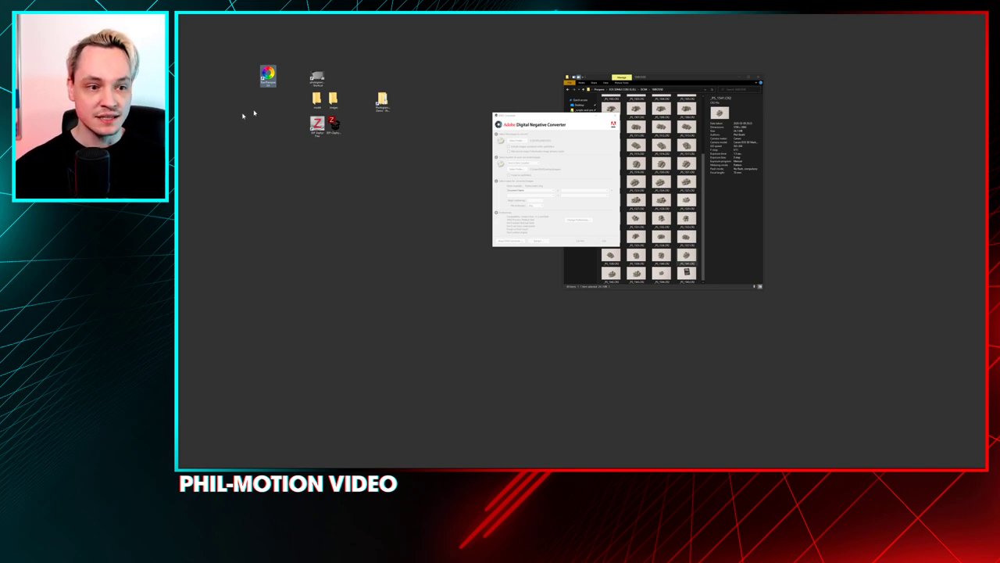
{"action": "key", "text": "Delete"}
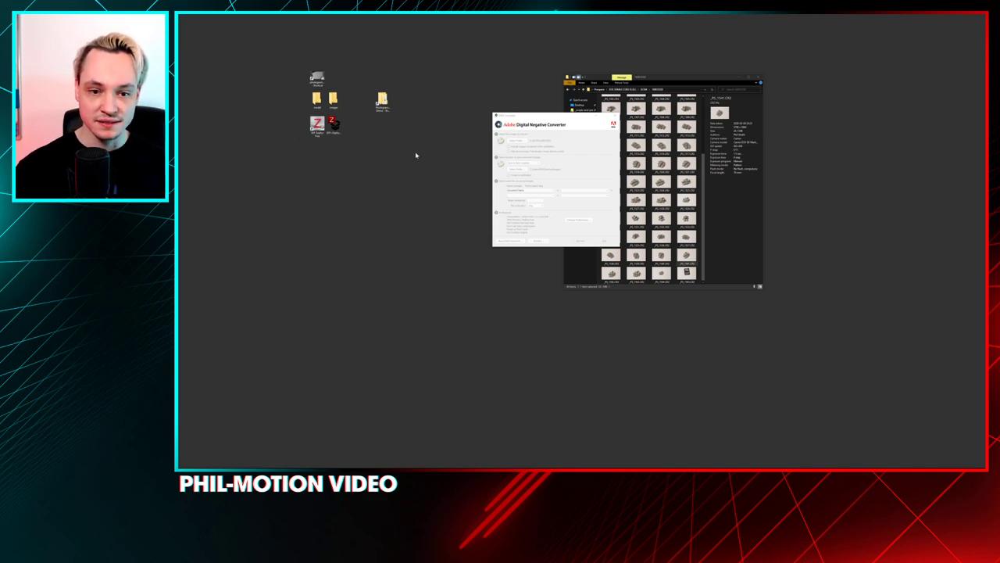
{"action": "left_click_drag", "start_coordinate": [523, 135], "coordinate": [454, 103]}
- Convert all 58 CR2 photos to DNG and dismiss the finished conversion report
{"action": "left_click", "coordinate": [512, 208]}
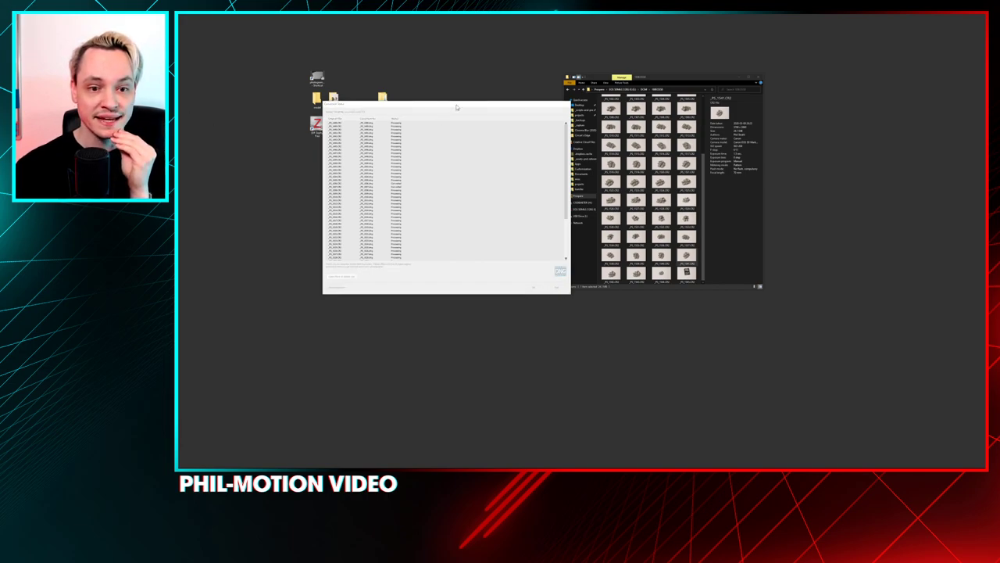
{"action": "left_click_drag", "start_coordinate": [457, 107], "coordinate": [484, 106]}
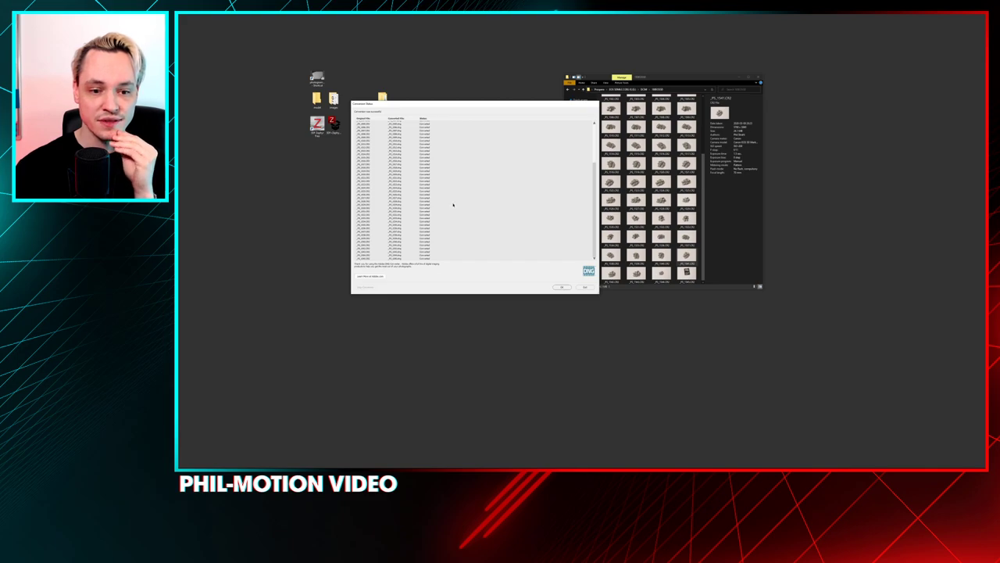
{"action": "scroll", "coordinate": [452, 204], "scroll_direction": "up", "scroll_amount": 5}
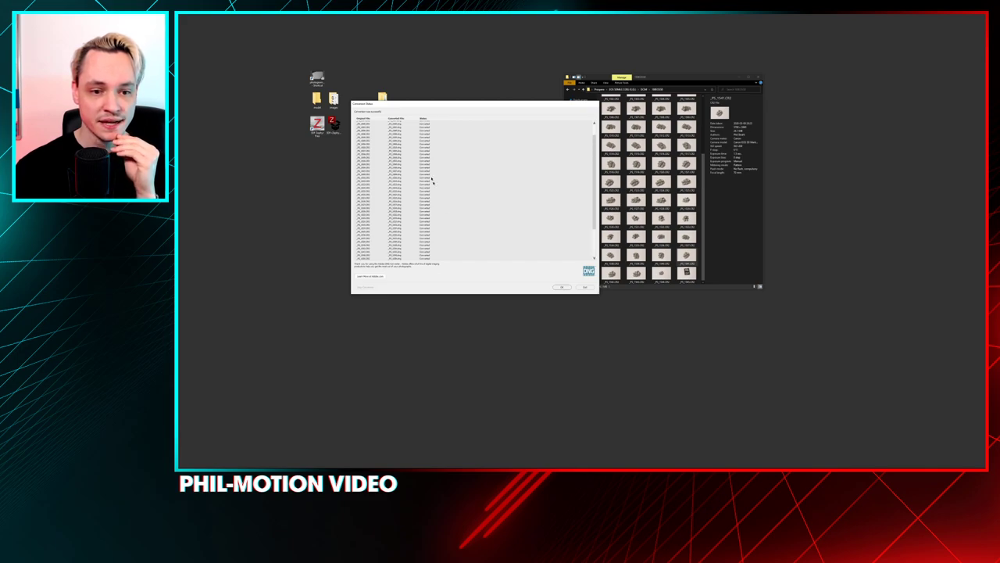
{"action": "left_click", "coordinate": [562, 288]}
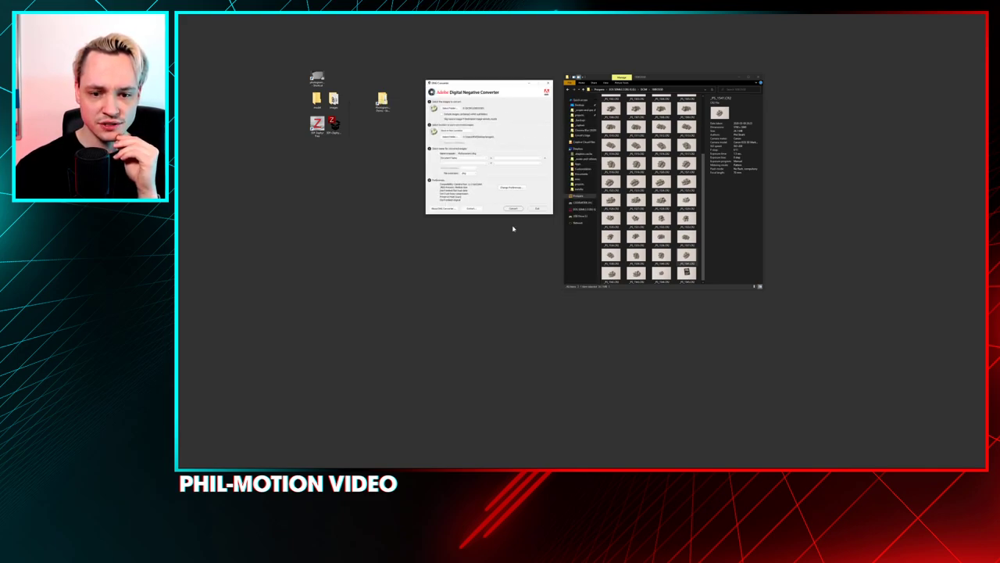
- Close the converter and camera folder, then open and enlarge the desktop images folder
{"action": "left_click", "coordinate": [549, 82]}
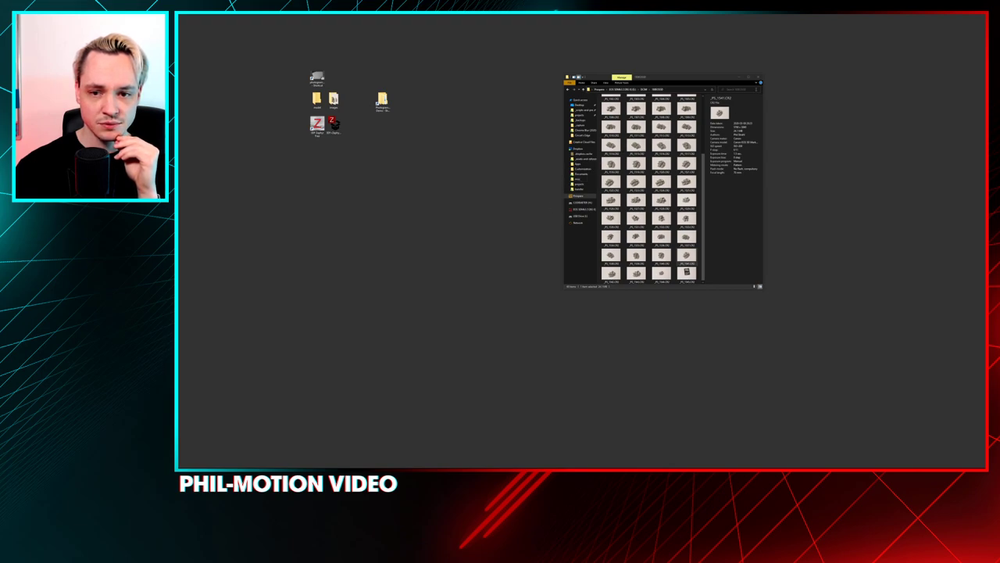
{"action": "left_click", "coordinate": [758, 77]}
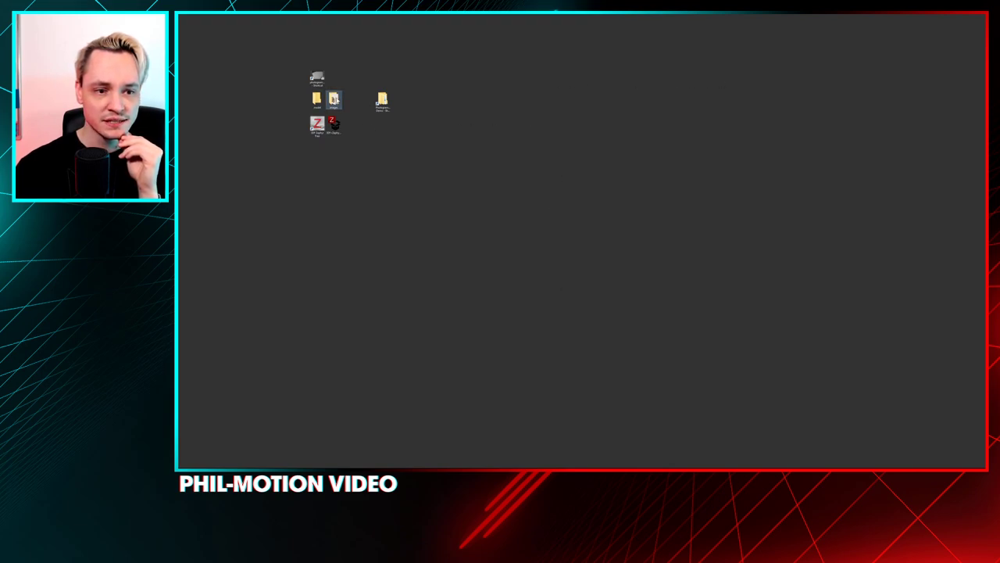
{"action": "double_click", "coordinate": [334, 98]}
{"action": "left_click_drag", "start_coordinate": [622, 83], "coordinate": [519, 82]}
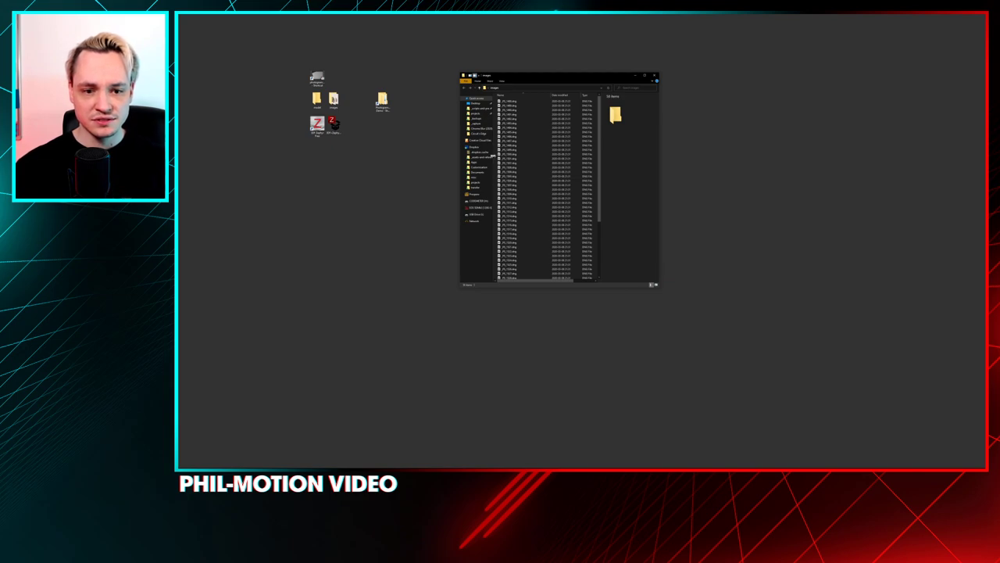
{"action": "left_click", "coordinate": [464, 147]}
{"action": "left_click", "coordinate": [463, 98]}
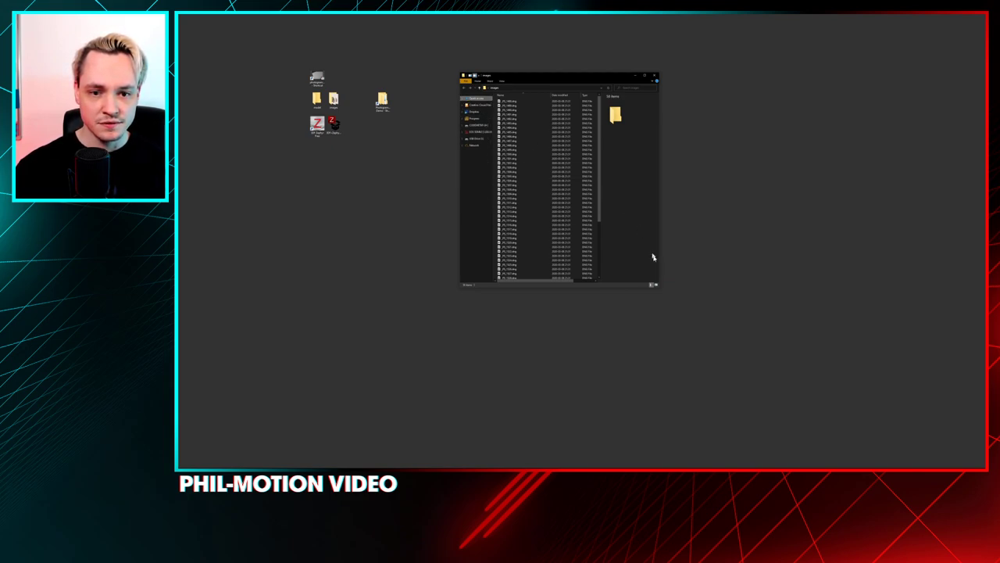
{"action": "left_click_drag", "start_coordinate": [658, 292], "coordinate": [789, 348]}
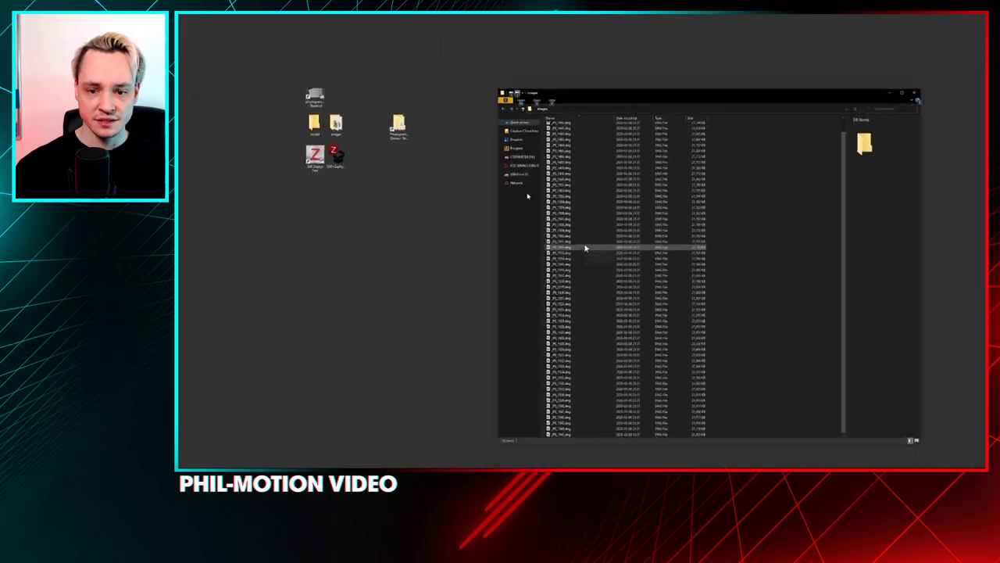
- Open the last DNG file in the images folder with an image viewer
{"action": "left_click", "coordinate": [537, 286]}
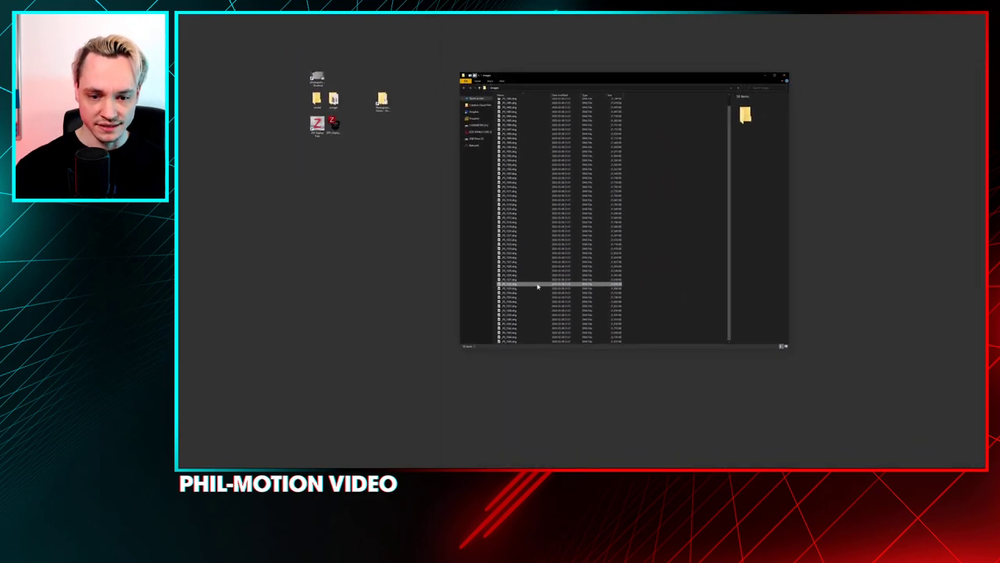
{"action": "left_click", "coordinate": [534, 342]}
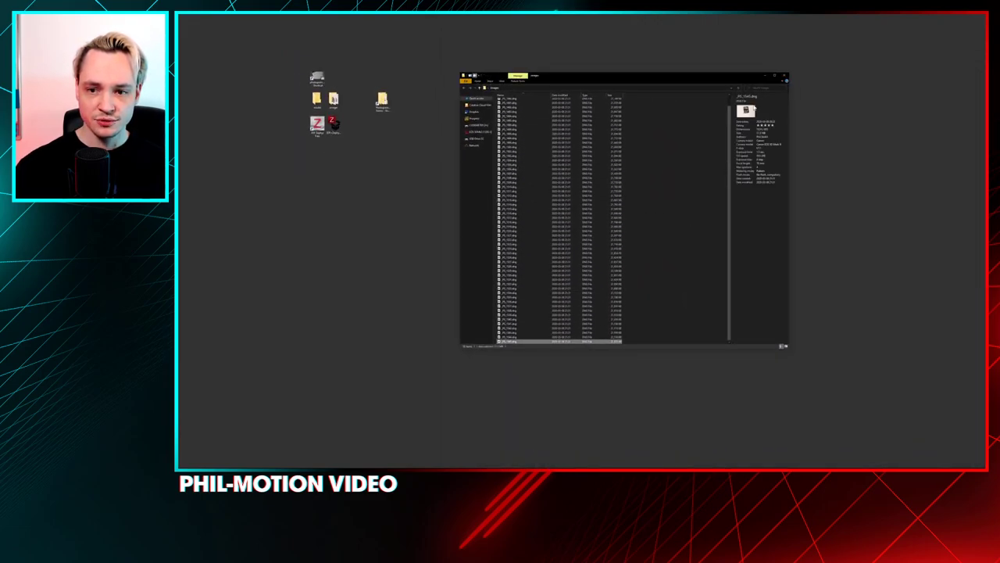
{"action": "right_click", "coordinate": [540, 344]}
{"action": "left_click", "coordinate": [519, 253]}
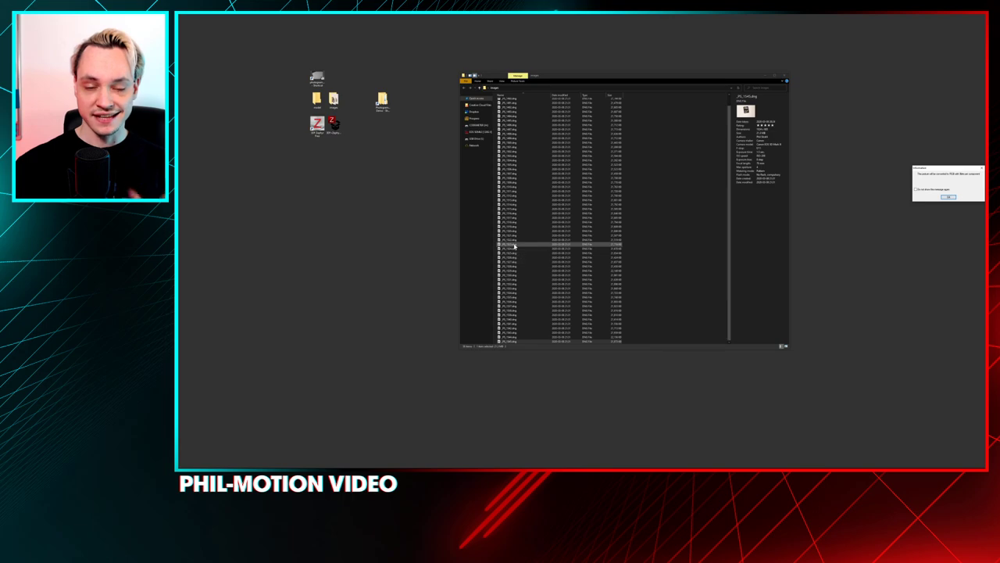
{"action": "left_click", "coordinate": [947, 197]}
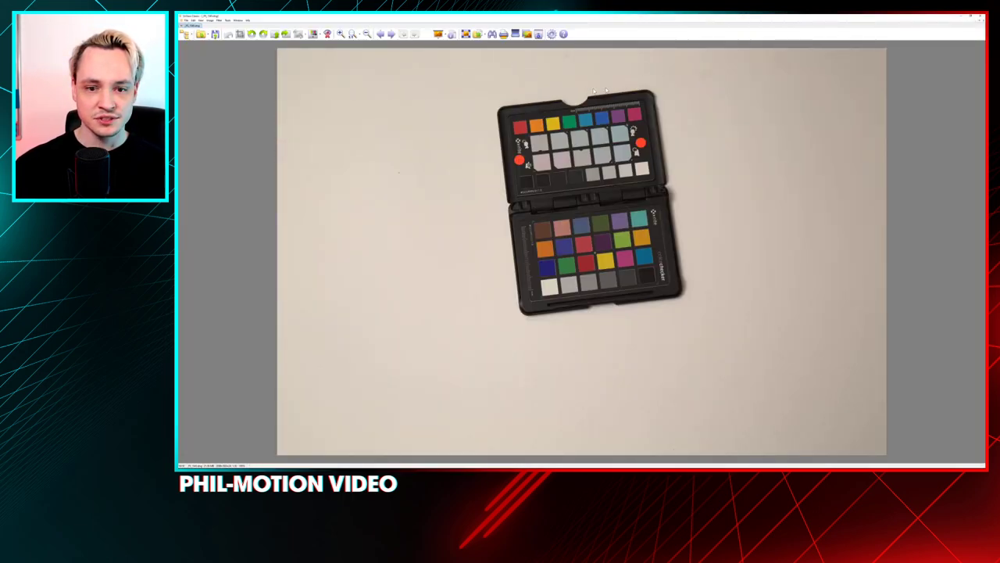
- Close the image viewer after looking over the ColorChecker chart photo
{"action": "left_click", "coordinate": [981, 18]}
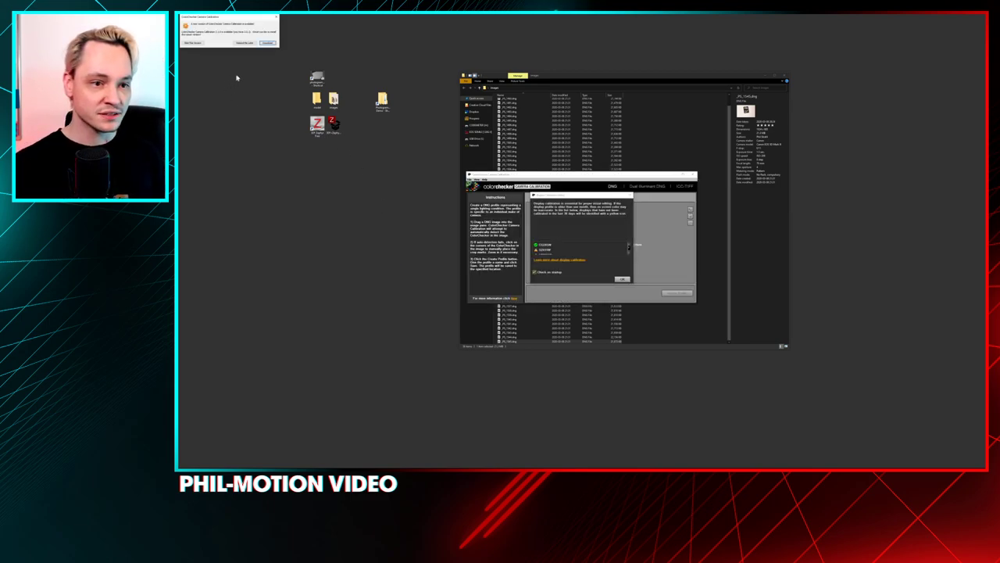
- Skip the update, dismiss the calibration notice, and load the chart DNG for patch detection
{"action": "left_click", "coordinate": [192, 43]}
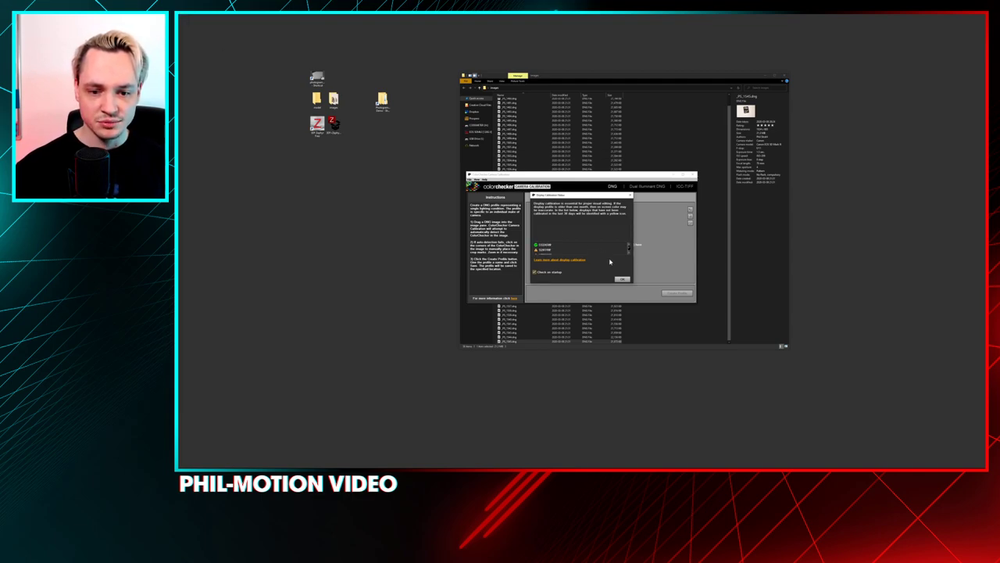
{"action": "left_click", "coordinate": [622, 279]}
{"action": "left_click_drag", "start_coordinate": [565, 177], "coordinate": [523, 105]}
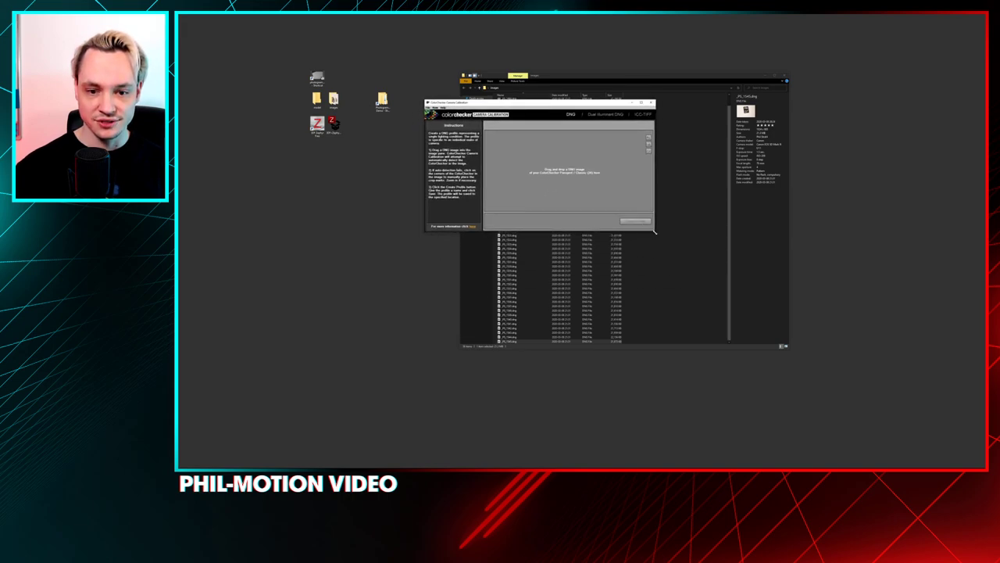
{"action": "left_click_drag", "start_coordinate": [654, 231], "coordinate": [723, 333]}
{"action": "left_click_drag", "start_coordinate": [572, 116], "coordinate": [476, 108]}
{"action": "left_click_drag", "start_coordinate": [561, 84], "coordinate": [689, 42]}
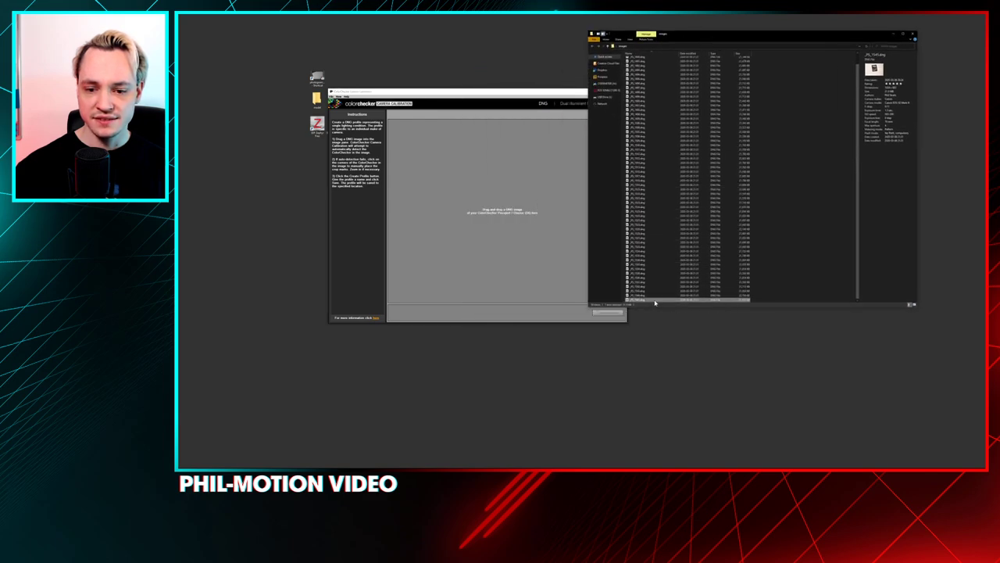
{"action": "left_click_drag", "start_coordinate": [654, 302], "coordinate": [509, 175]}
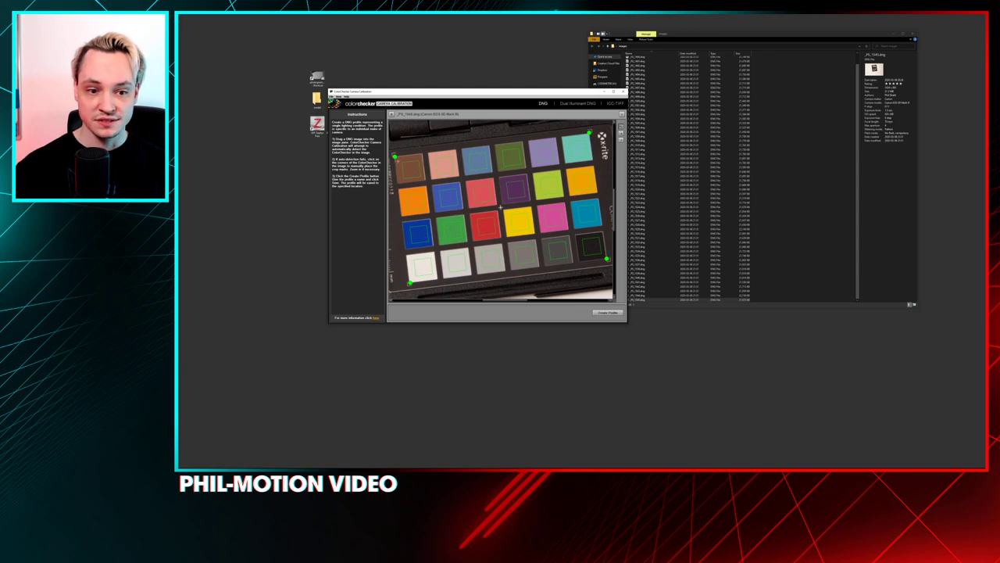
- Adjust the chart's corner markers so they sit exactly on the ColorChecker corners
{"action": "left_click_drag", "start_coordinate": [396, 158], "coordinate": [404, 153]}
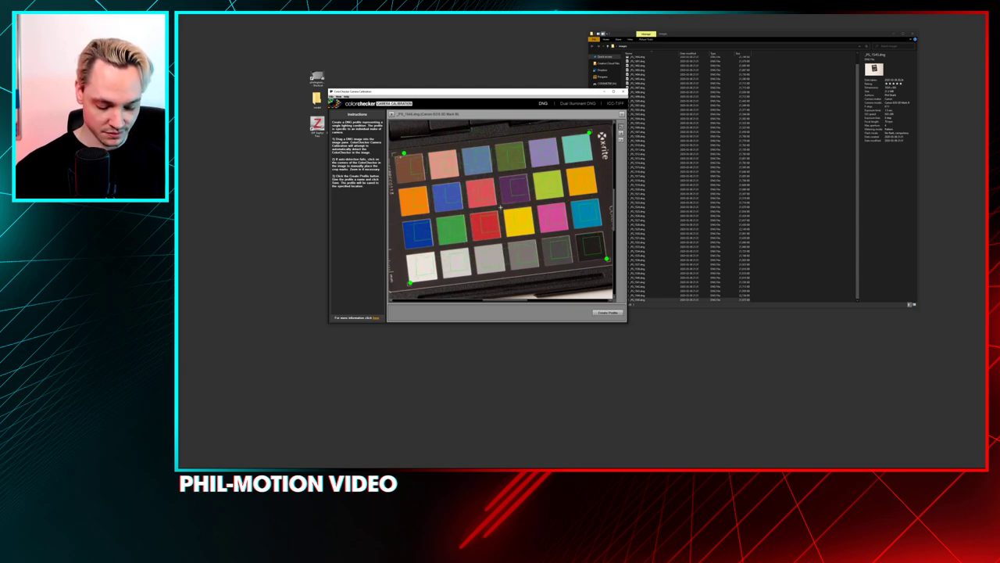
{"action": "scroll", "coordinate": [478, 157], "scroll_direction": "up", "scroll_amount": 3}
{"action": "left_click_drag", "start_coordinate": [545, 162], "coordinate": [579, 163]}
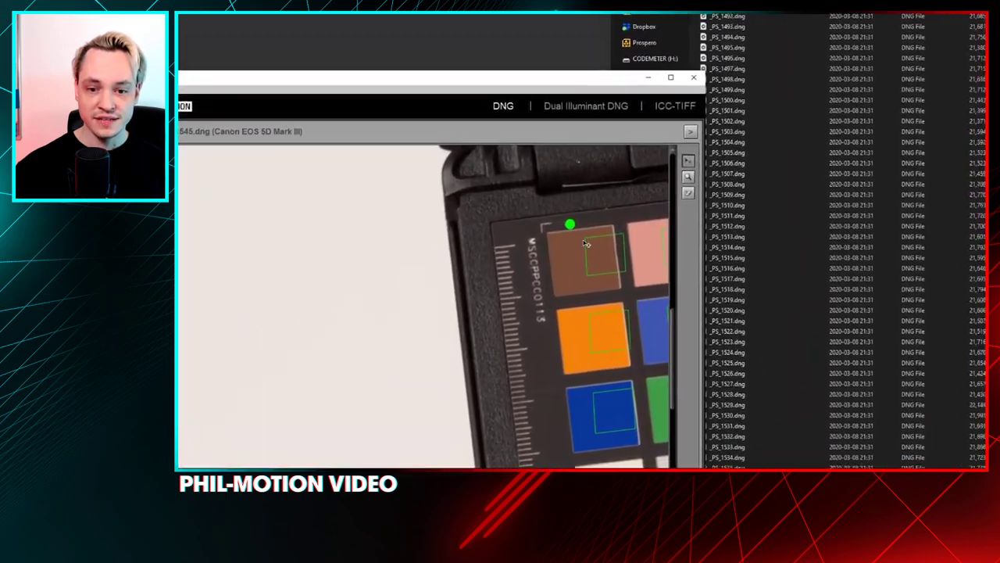
{"action": "scroll", "coordinate": [551, 227], "scroll_direction": "down", "scroll_amount": 3}
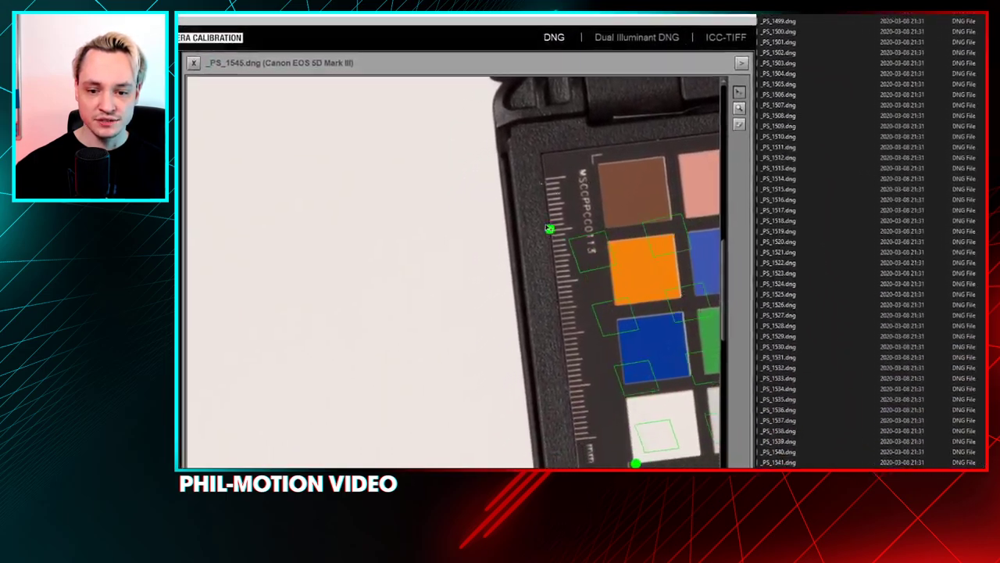
{"action": "scroll", "coordinate": [582, 232], "scroll_direction": "up", "scroll_amount": 3}
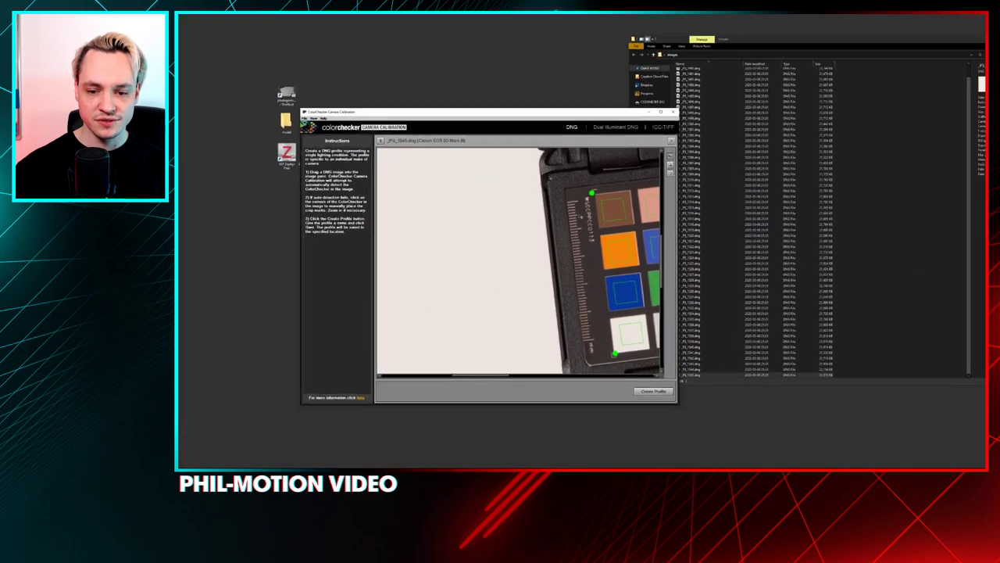
{"action": "left_click_drag", "start_coordinate": [515, 376], "coordinate": [568, 377]}
{"action": "left_click_drag", "start_coordinate": [539, 299], "coordinate": [516, 284]}
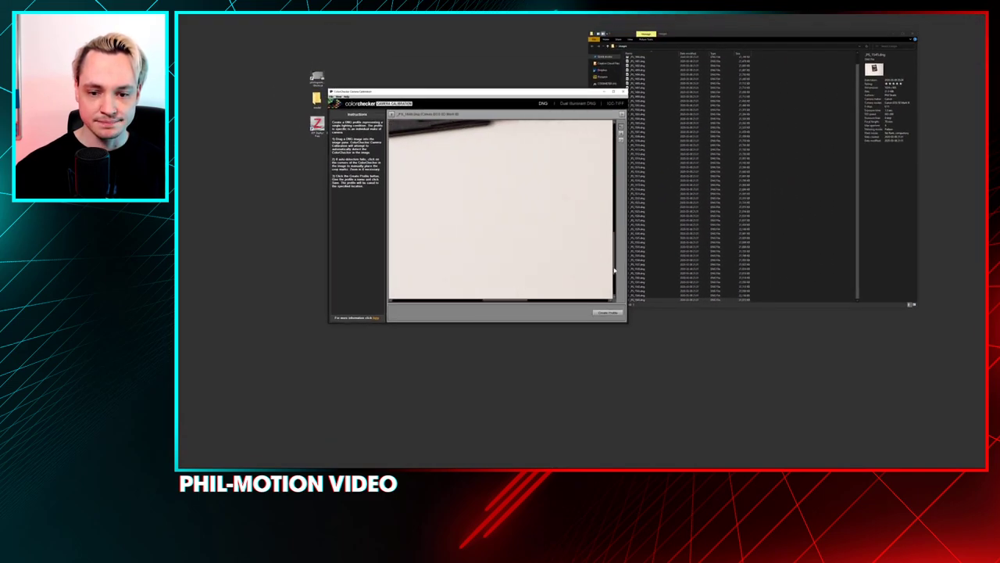
{"action": "left_click_drag", "start_coordinate": [614, 271], "coordinate": [606, 227]}
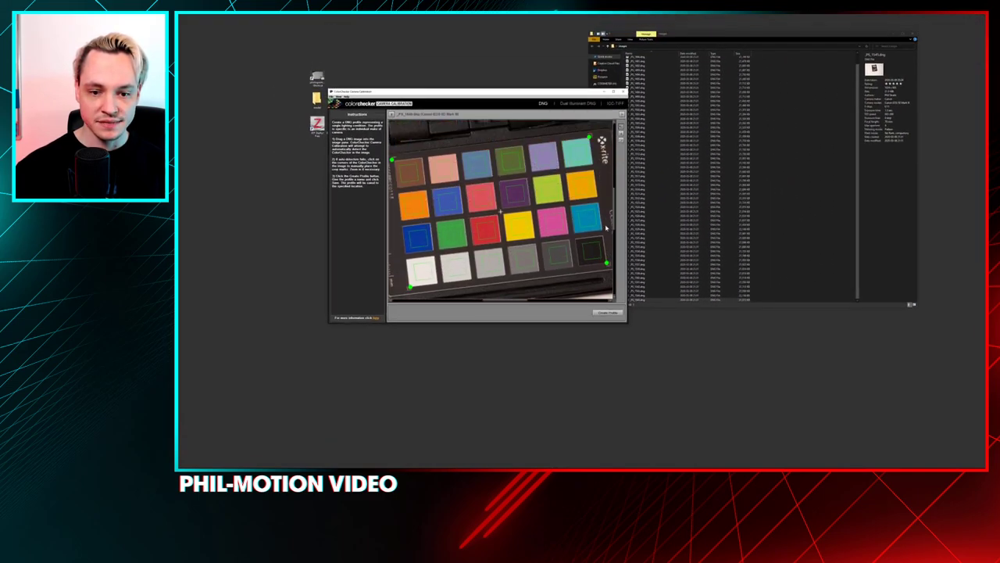
- Create the camera profile and save it as 'Photogrammetry Test'
{"action": "left_click", "coordinate": [607, 312]}
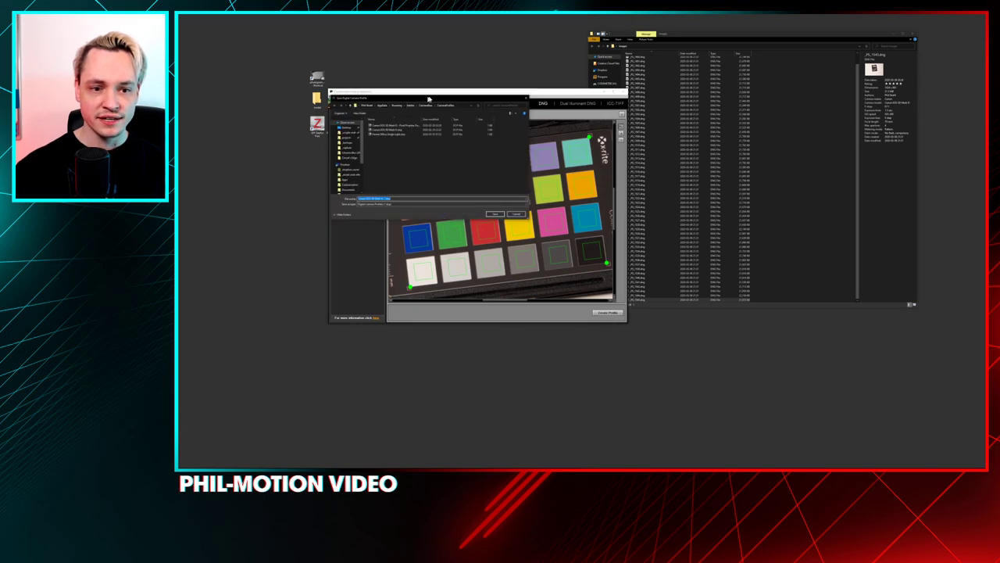
{"action": "left_click_drag", "start_coordinate": [414, 108], "coordinate": [536, 101]}
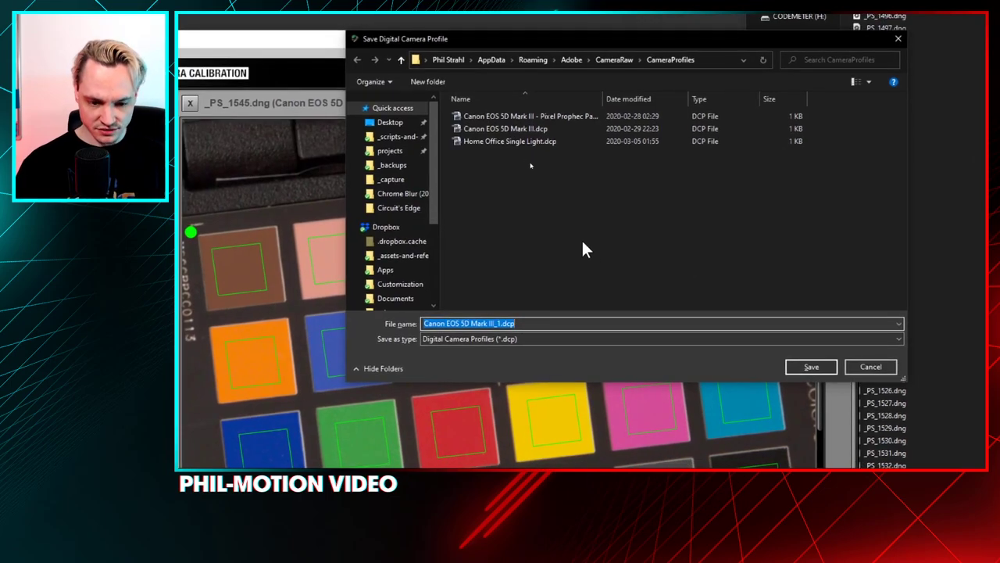
{"action": "type", "text": "Photogramme"}
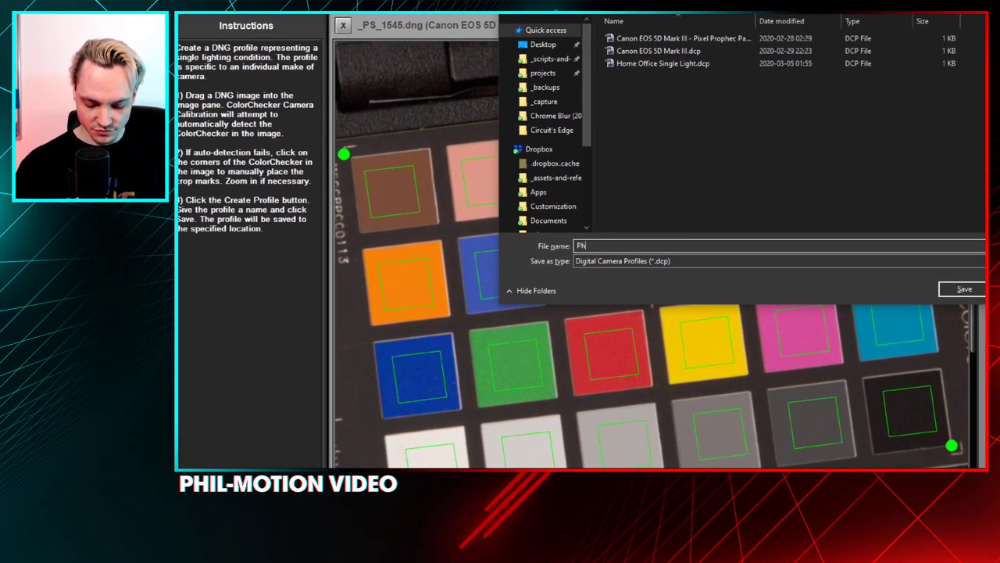
{"action": "type", "text": "try Test"}
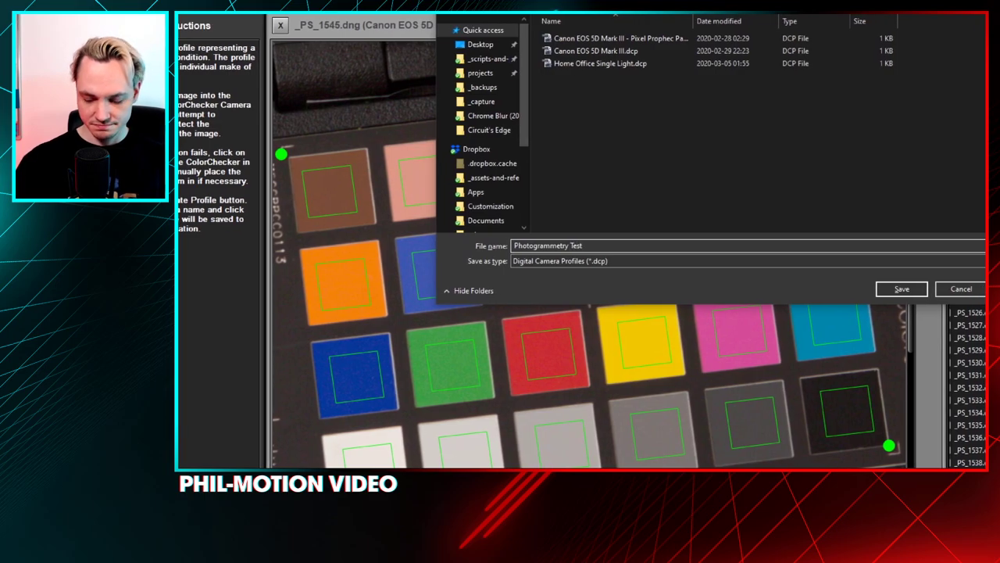
{"action": "key", "text": "Return"}
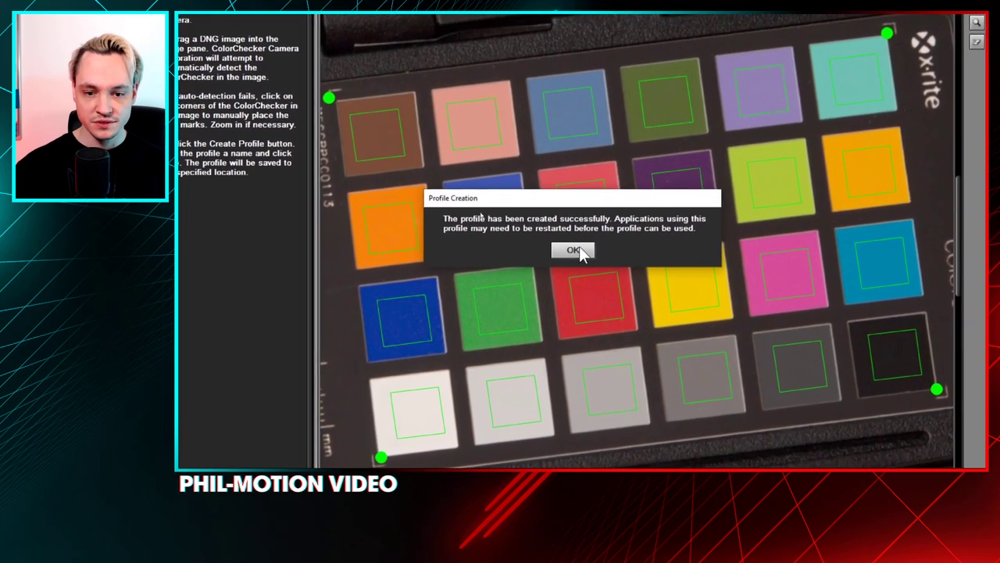
{"action": "left_click", "coordinate": [534, 289]}
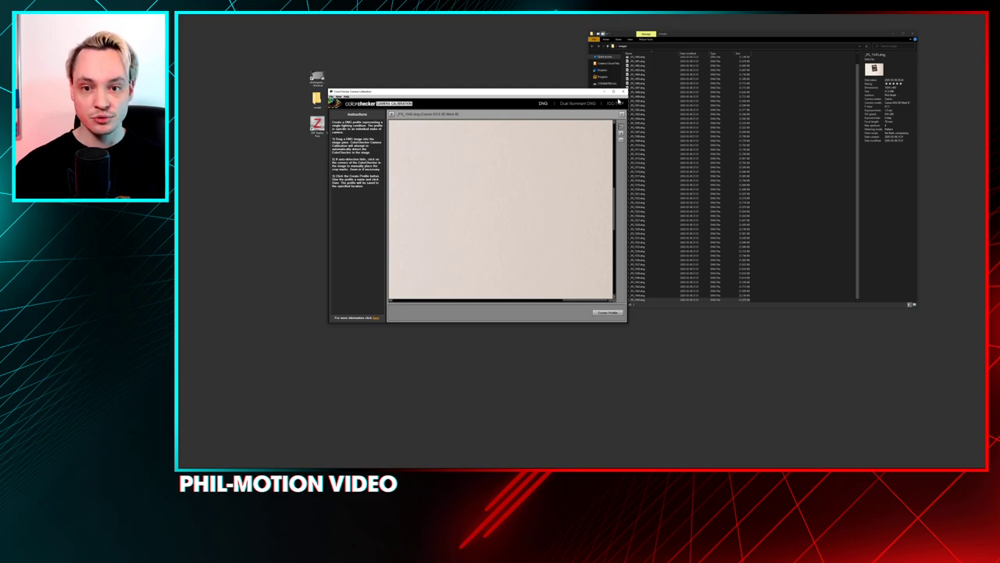
- Close ColorChecker and the file list, shrink Photoshop, and reopen the images folder beside it
{"action": "left_click", "coordinate": [623, 91]}
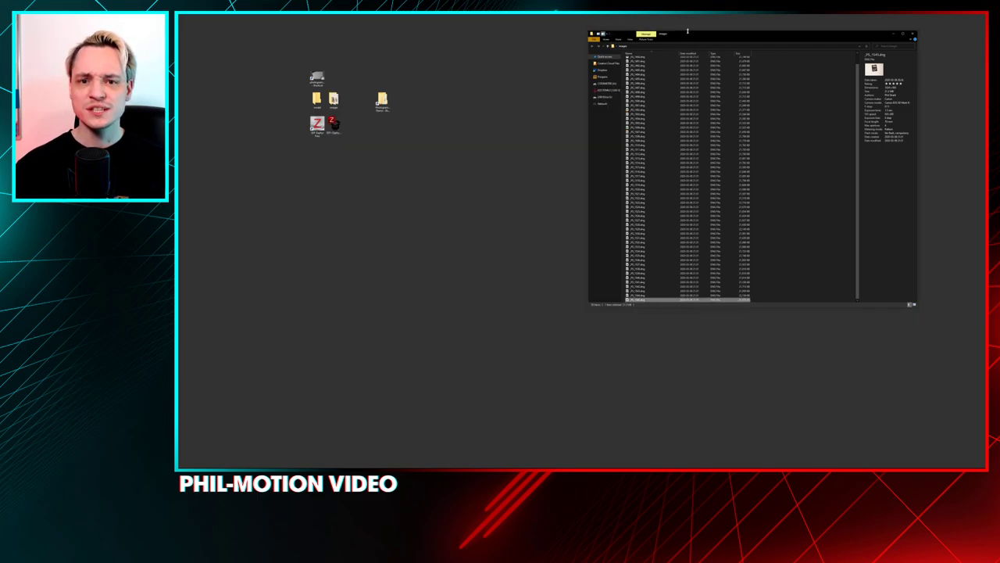
{"action": "left_click", "coordinate": [911, 34]}
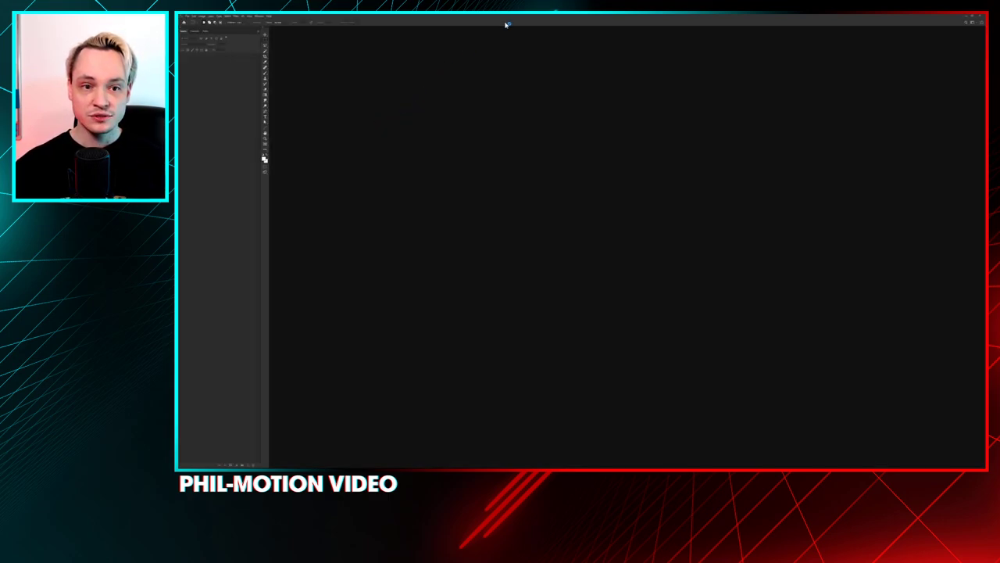
{"action": "left_click", "coordinate": [973, 17]}
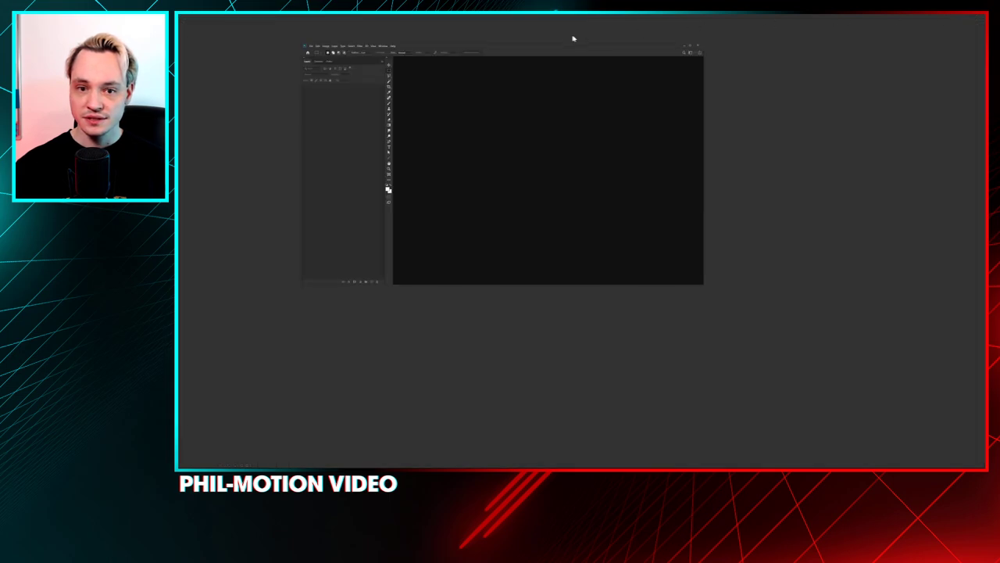
{"action": "left_click_drag", "start_coordinate": [561, 49], "coordinate": [688, 100]}
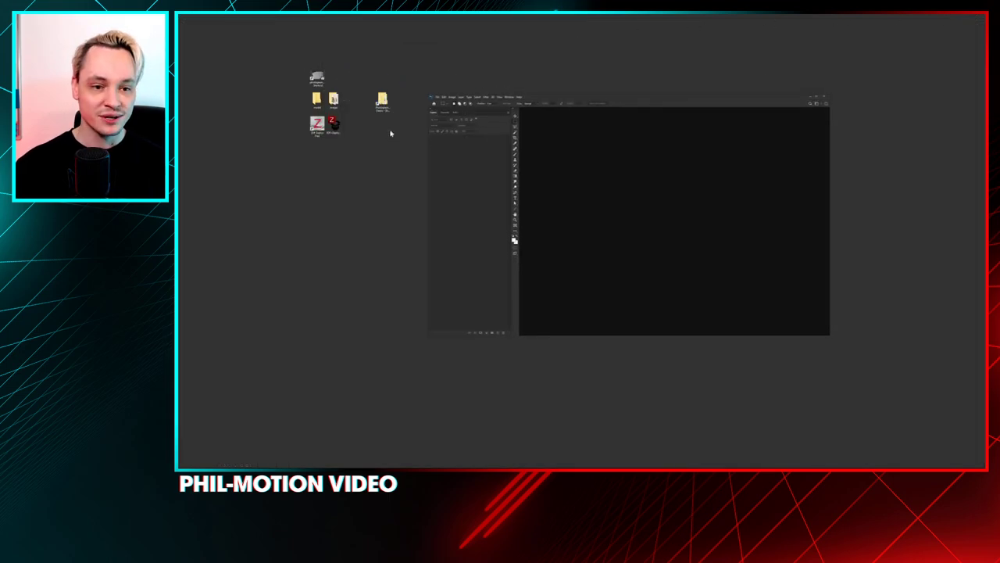
{"action": "double_click", "coordinate": [334, 100]}
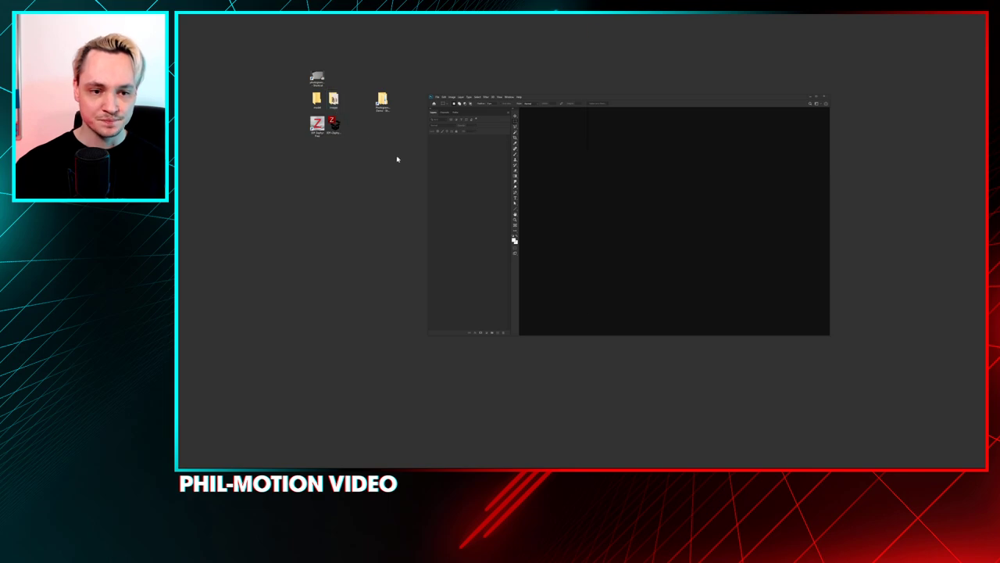
{"action": "left_click", "coordinate": [651, 61]}
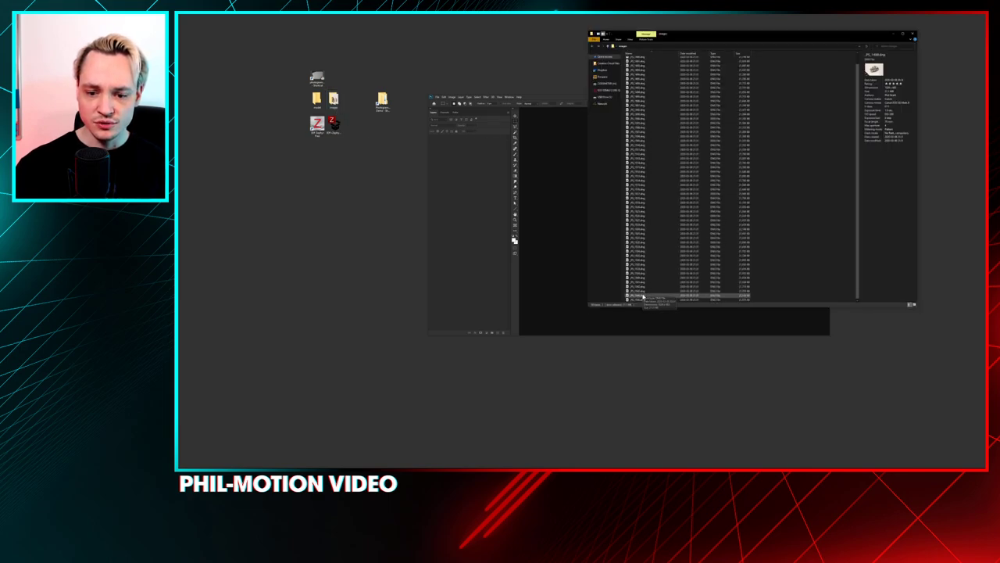
- Open all the DNG files from the images folder in Camera Raw
{"action": "key", "text": "ctrl+a"}
{"action": "left_click_drag", "start_coordinate": [648, 216], "coordinate": [564, 180]}
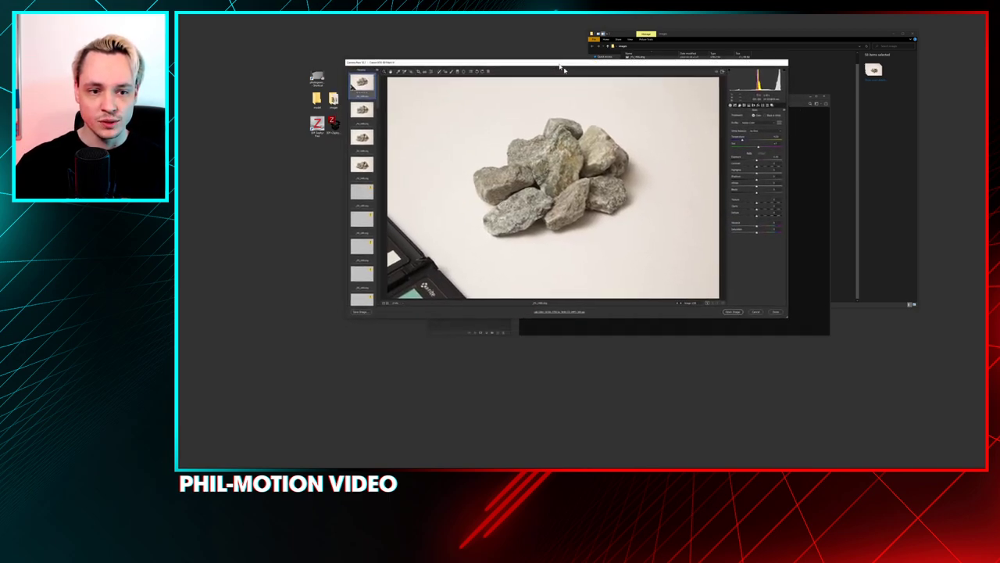
{"action": "left_click_drag", "start_coordinate": [560, 69], "coordinate": [573, 85]}
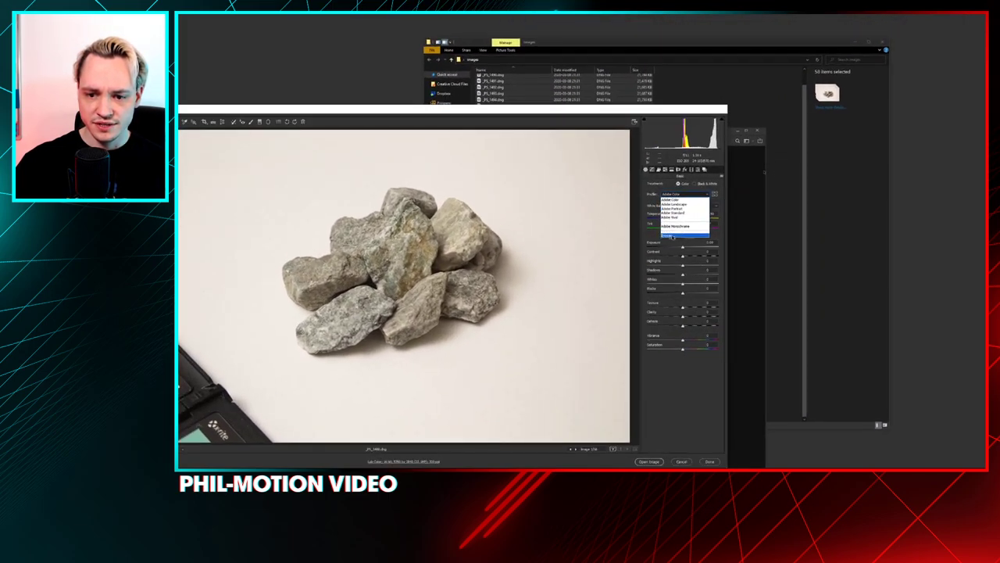
- Apply the Photogrammetry Test profile from the Profile Browser to the first photo
{"action": "left_click", "coordinate": [669, 235]}
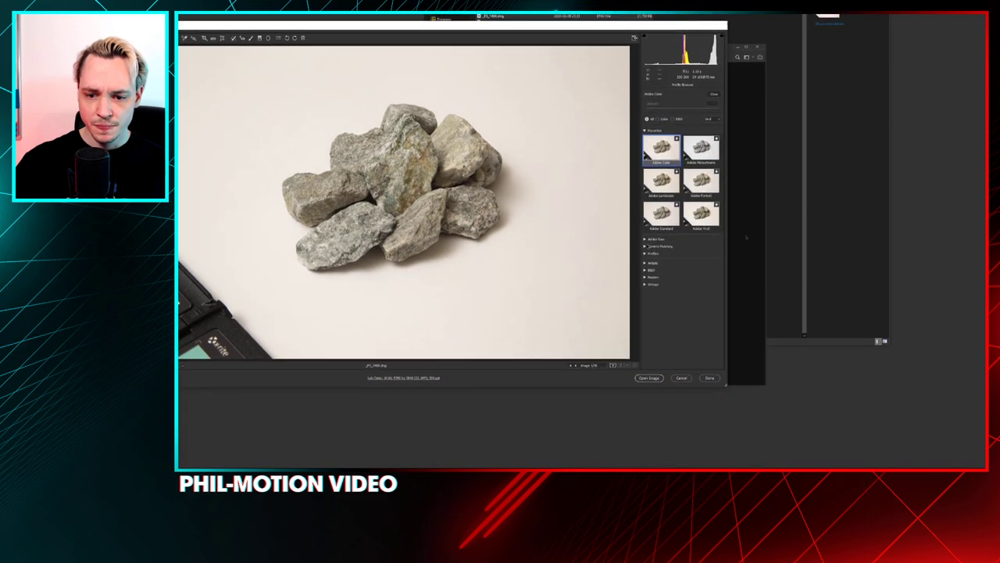
{"action": "left_click", "coordinate": [647, 253]}
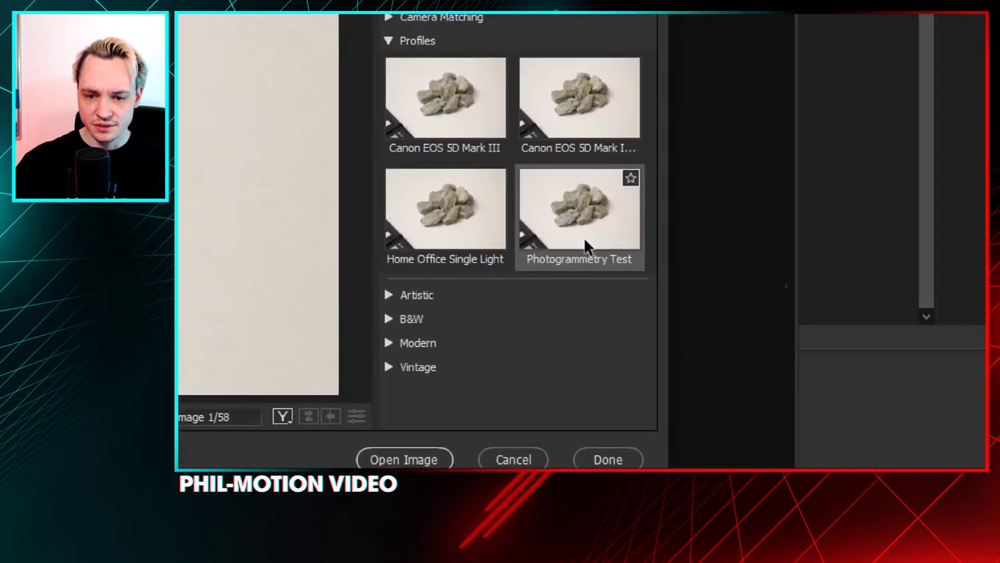
{"action": "left_click", "coordinate": [860, 346]}
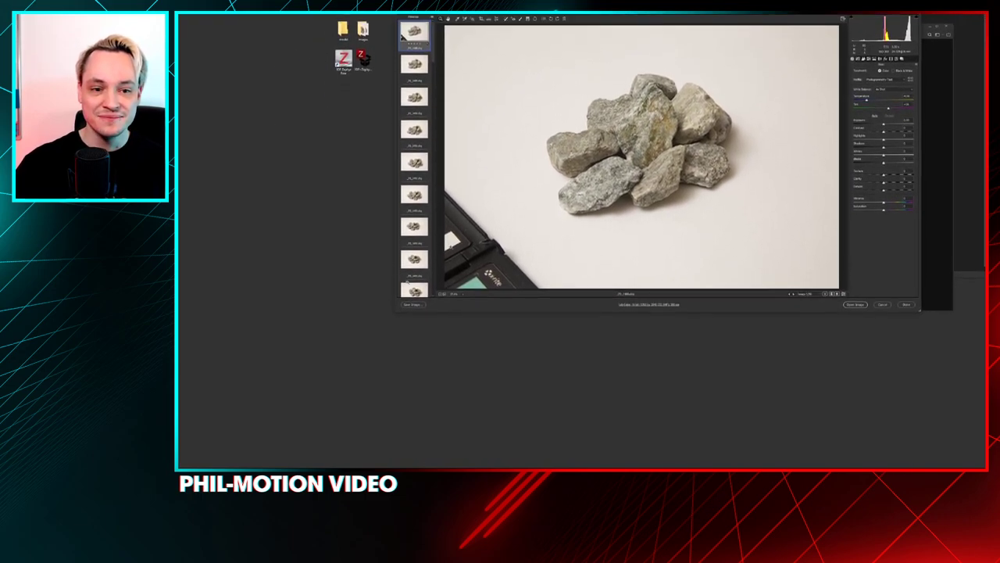
- Zoom into the profiled photo, fit it in view, then show the warmer second rock photo
{"action": "scroll", "coordinate": [447, 171], "scroll_direction": "up", "scroll_amount": 5}
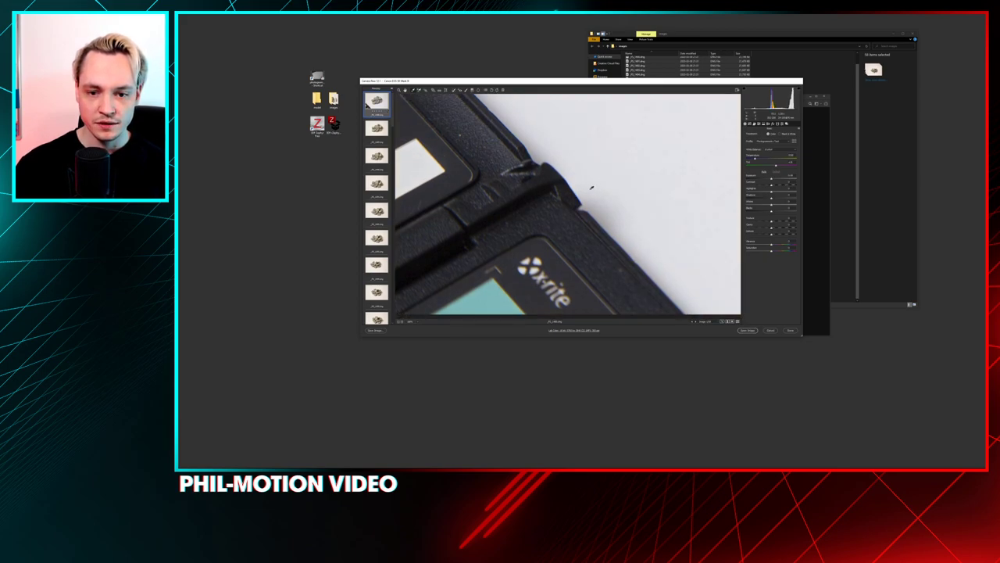
{"action": "scroll", "coordinate": [592, 187], "scroll_direction": "up", "scroll_amount": 3}
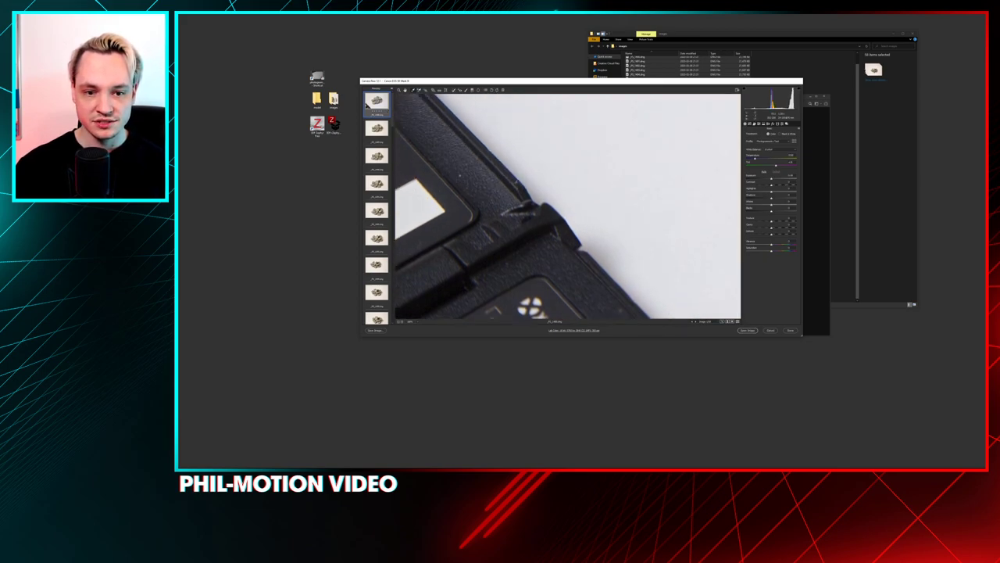
{"action": "left_click", "coordinate": [412, 323]}
{"action": "left_click", "coordinate": [422, 312]}
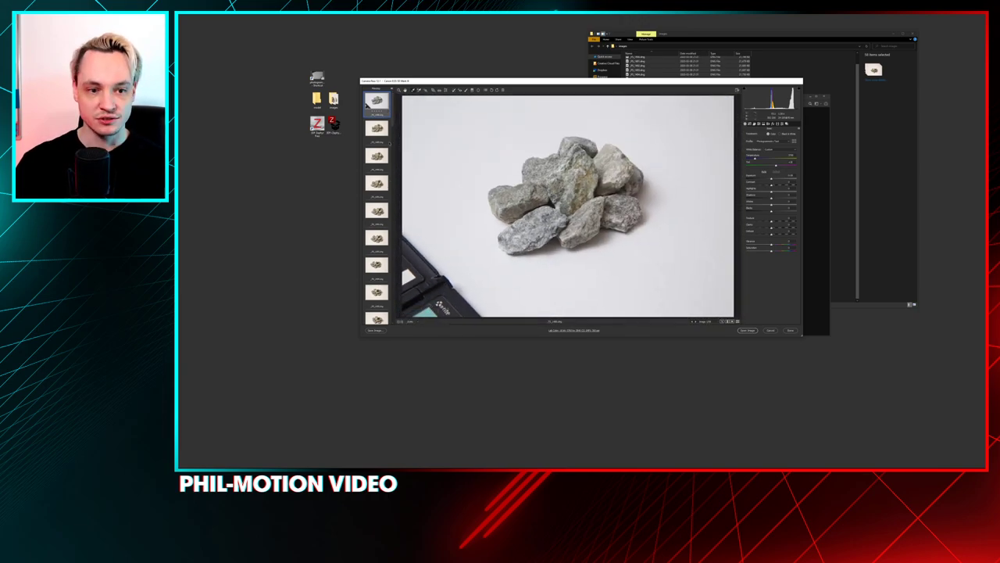
{"action": "left_click", "coordinate": [377, 129]}
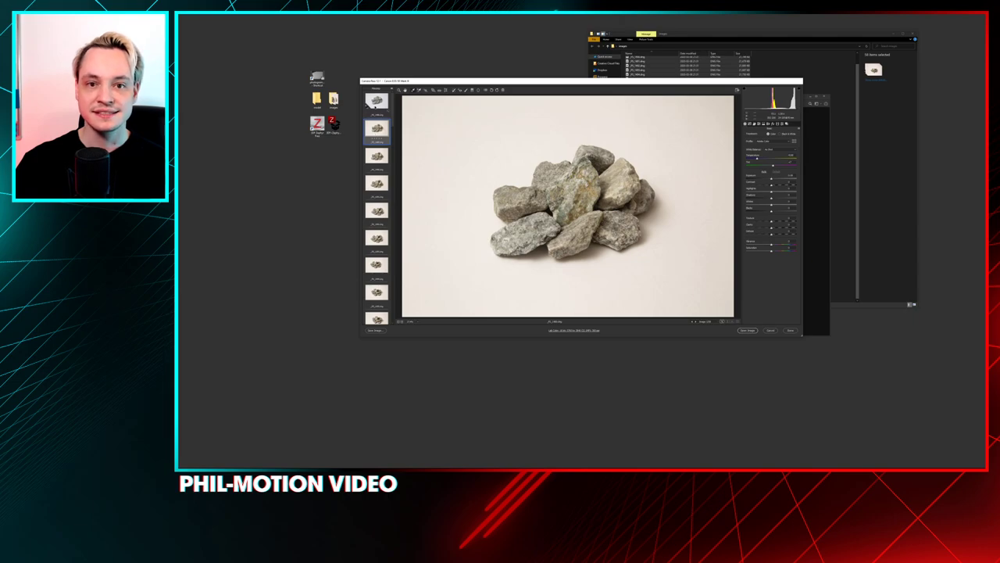
- Scroll the filmstrip and show the ColorChecker chart photo, the last thumbnail
{"action": "left_click", "coordinate": [376, 103]}
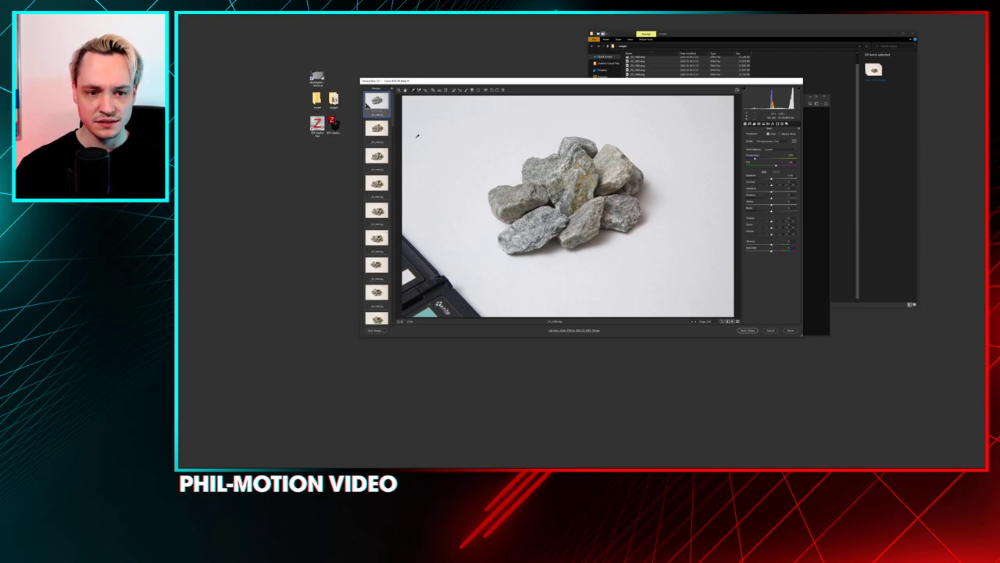
{"action": "scroll", "coordinate": [376, 203], "scroll_direction": "down", "scroll_amount": 5}
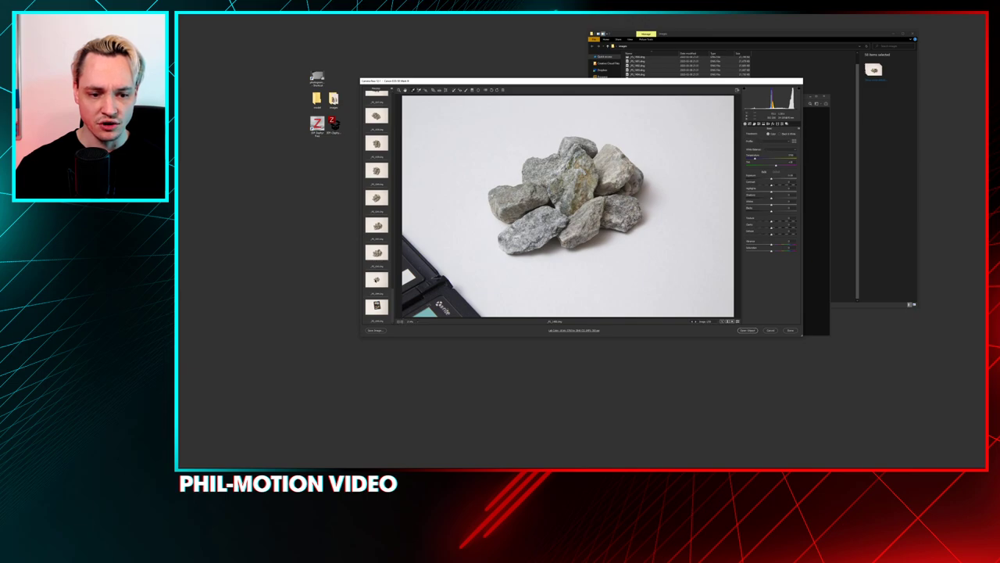
{"action": "left_click", "coordinate": [376, 307], "text": "shift"}
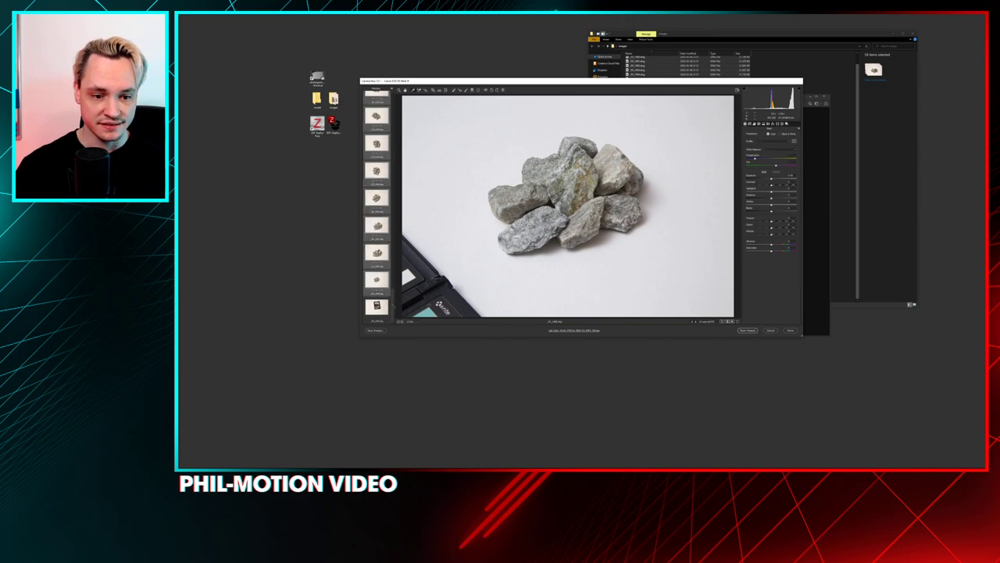
{"action": "scroll", "coordinate": [376, 203], "scroll_direction": "up", "scroll_amount": 5}
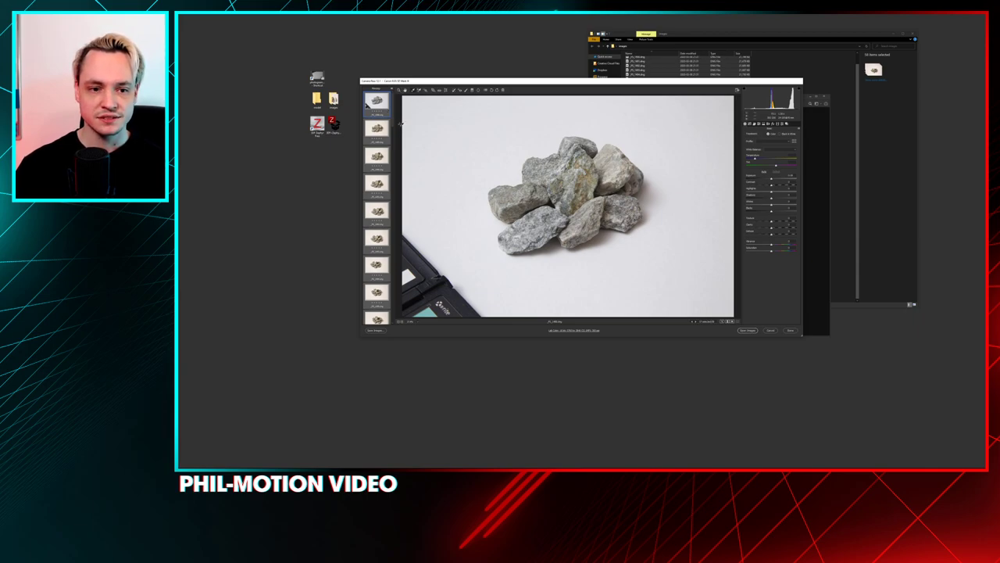
{"action": "scroll", "coordinate": [368, 106], "scroll_direction": "down", "scroll_amount": 5}
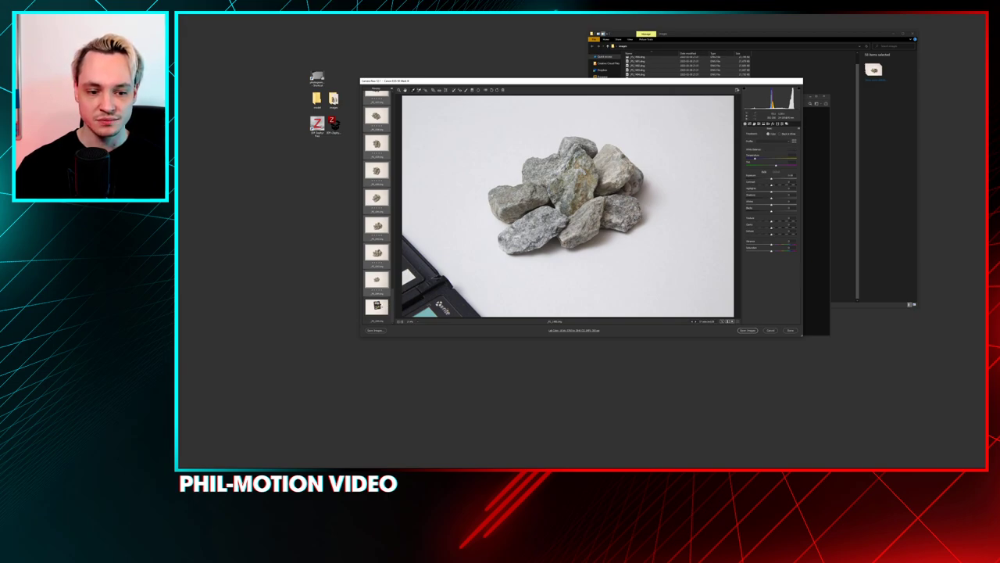
{"action": "left_click", "coordinate": [376, 306]}
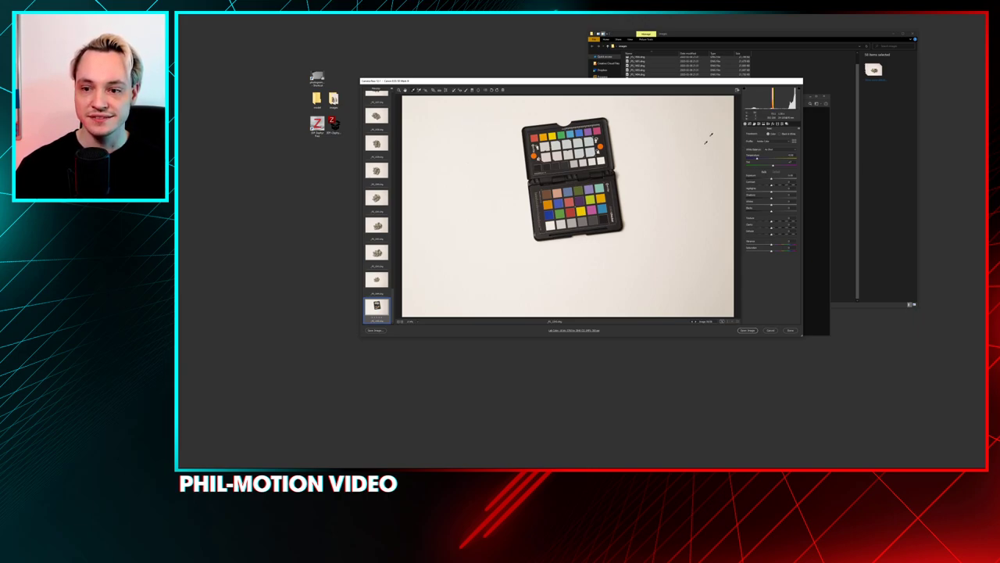
- Apply the custom Photogrammetry Test profile from the profile browser to the ColorChecker shot
{"action": "left_click", "coordinate": [763, 142]}
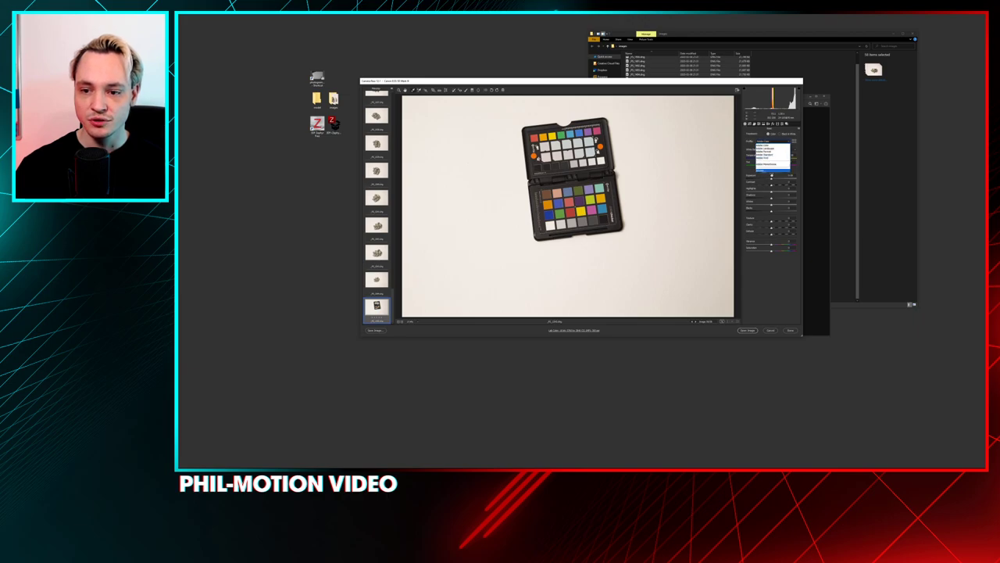
{"action": "left_click", "coordinate": [762, 169]}
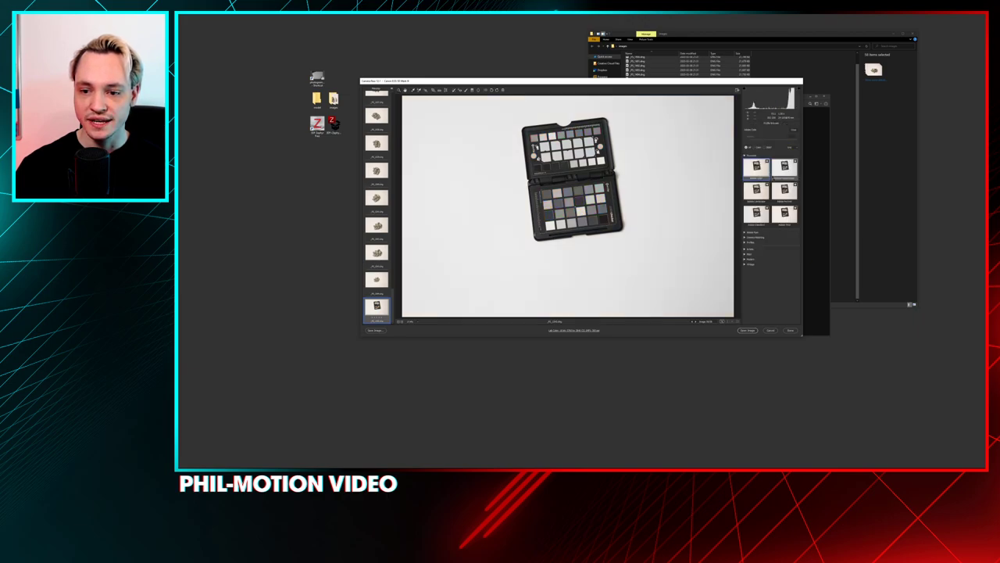
{"action": "left_click", "coordinate": [750, 243]}
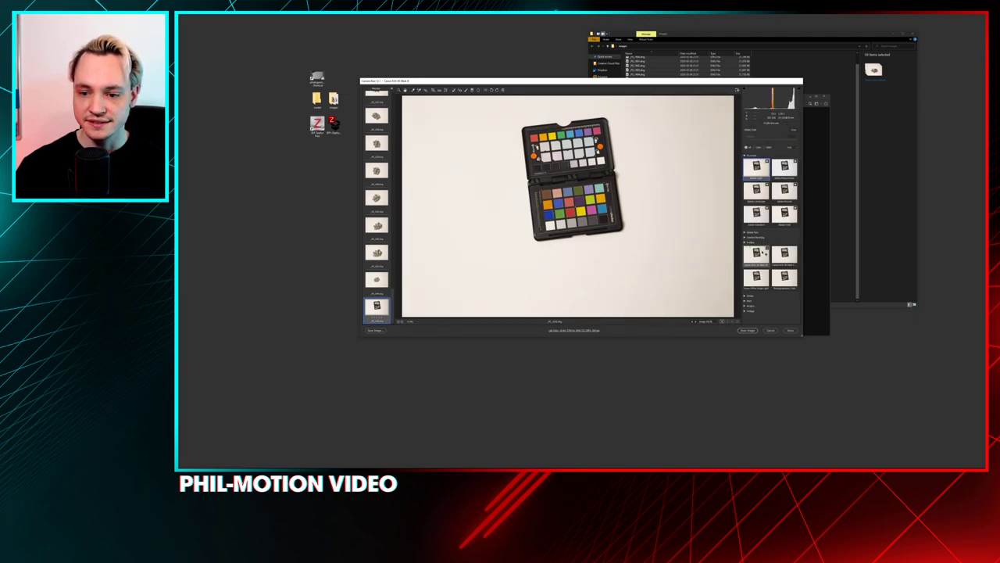
{"action": "left_click", "coordinate": [788, 280]}
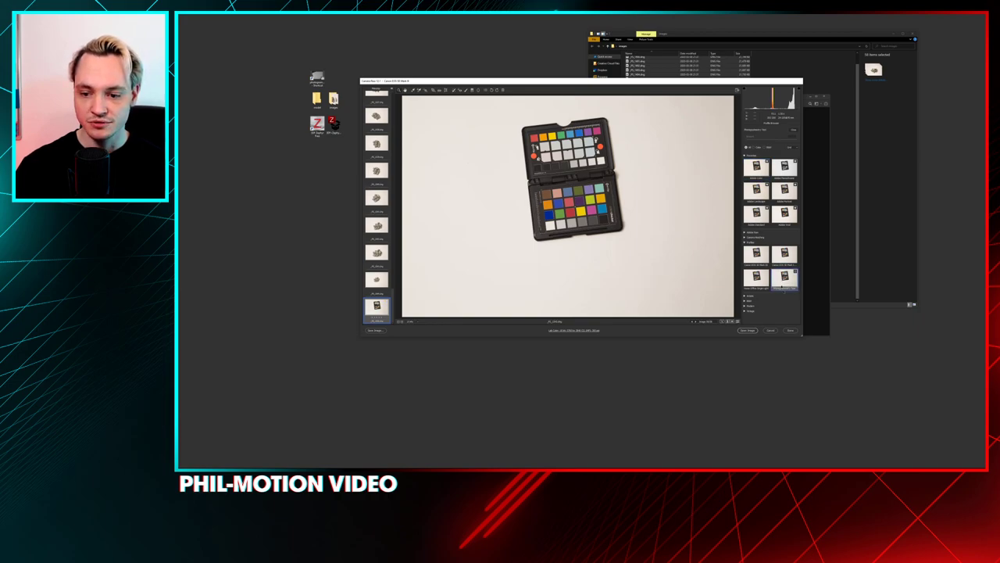
{"action": "left_click", "coordinate": [792, 330]}
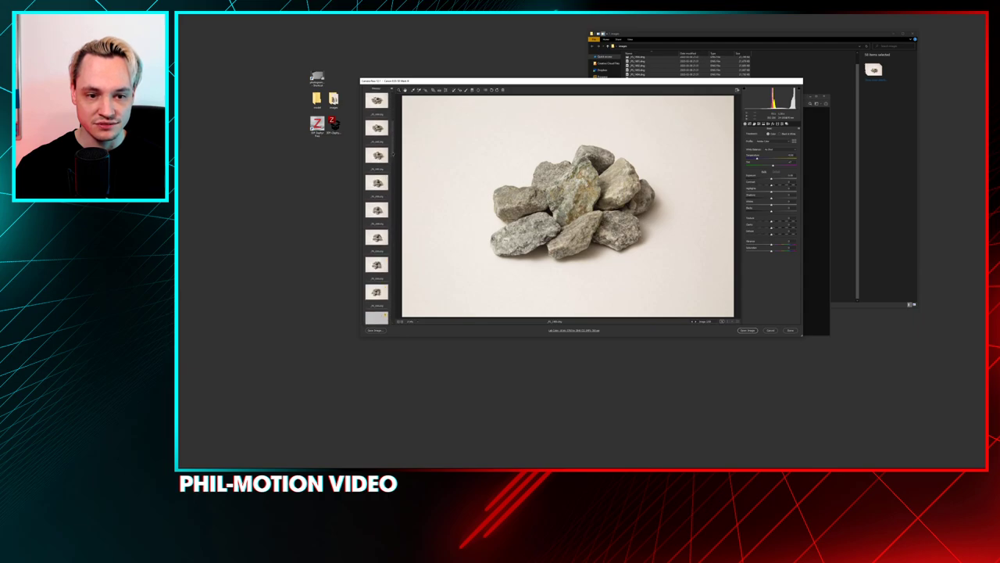
{"action": "left_click", "coordinate": [377, 306]}
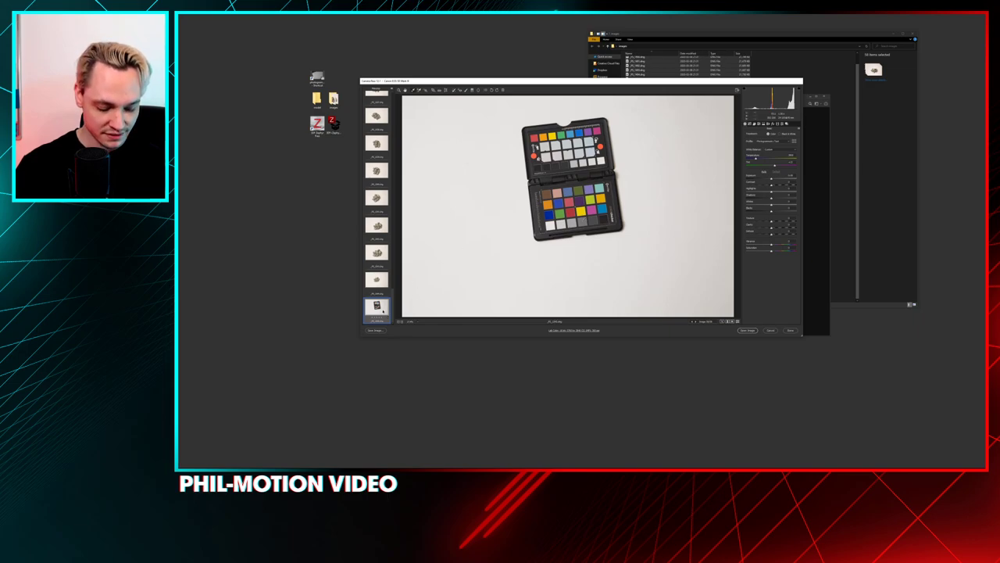
- Sync the chart shot's settings and Photogrammetry Test profile to all photos, then check two rock photos
{"action": "key", "text": "ctrl+a"}
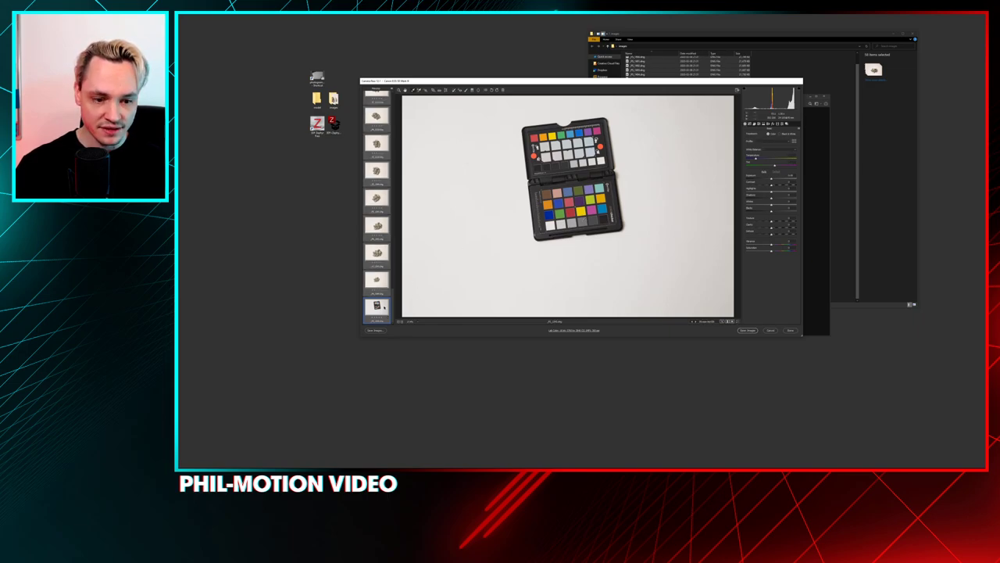
{"action": "right_click", "coordinate": [384, 154]}
{"action": "key", "text": "Escape"}
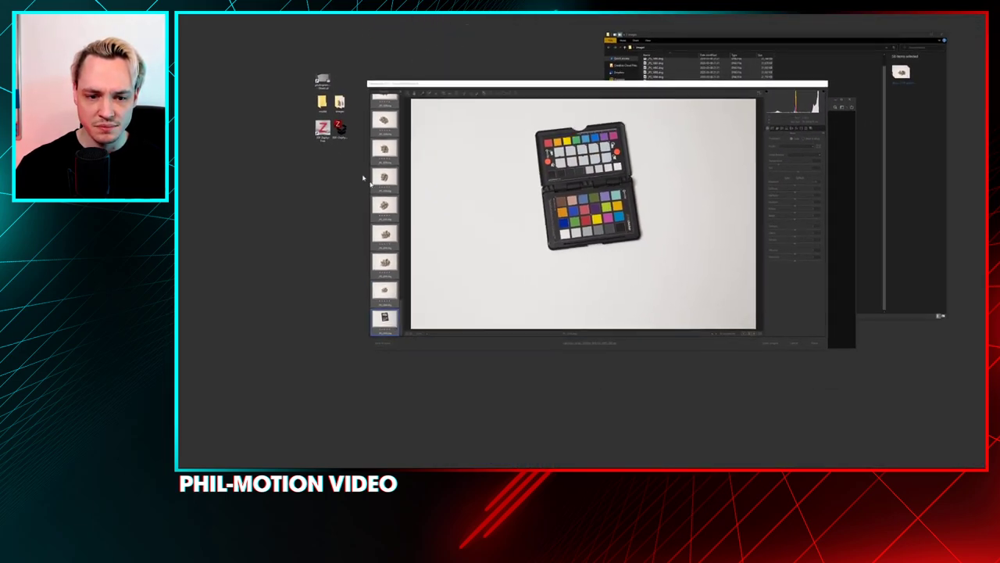
{"action": "right_click", "coordinate": [582, 203]}
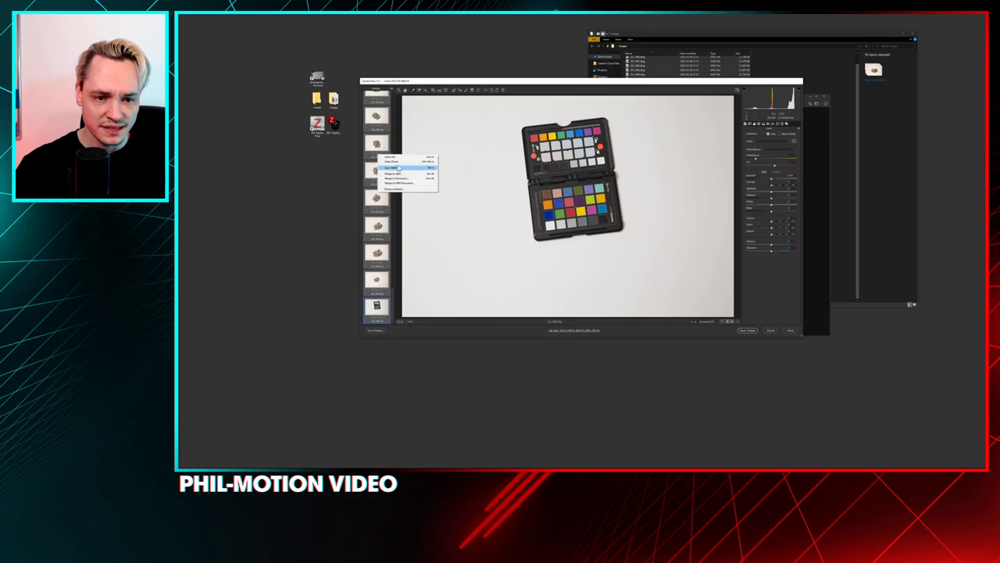
{"action": "left_click", "coordinate": [413, 169]}
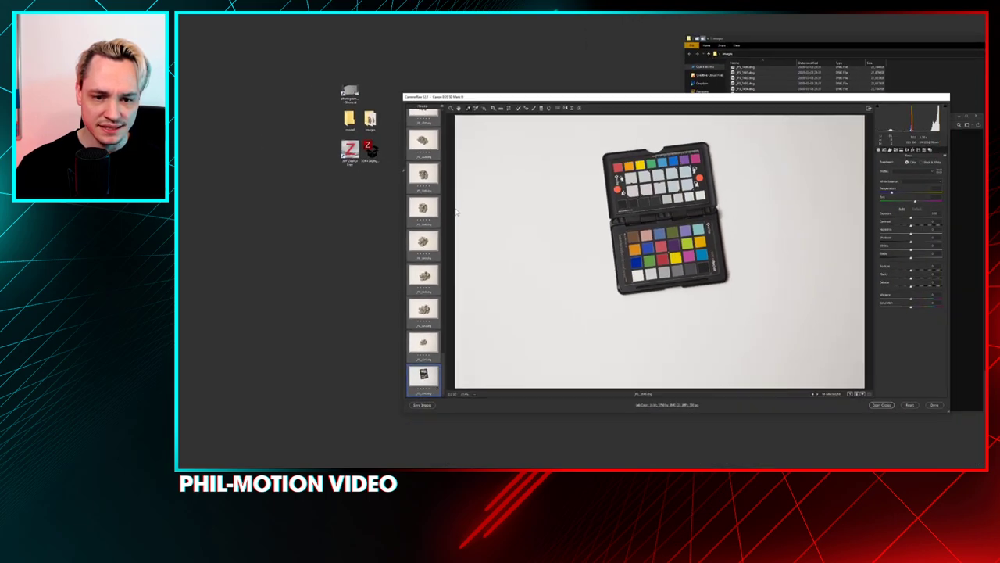
{"action": "right_click", "coordinate": [379, 154]}
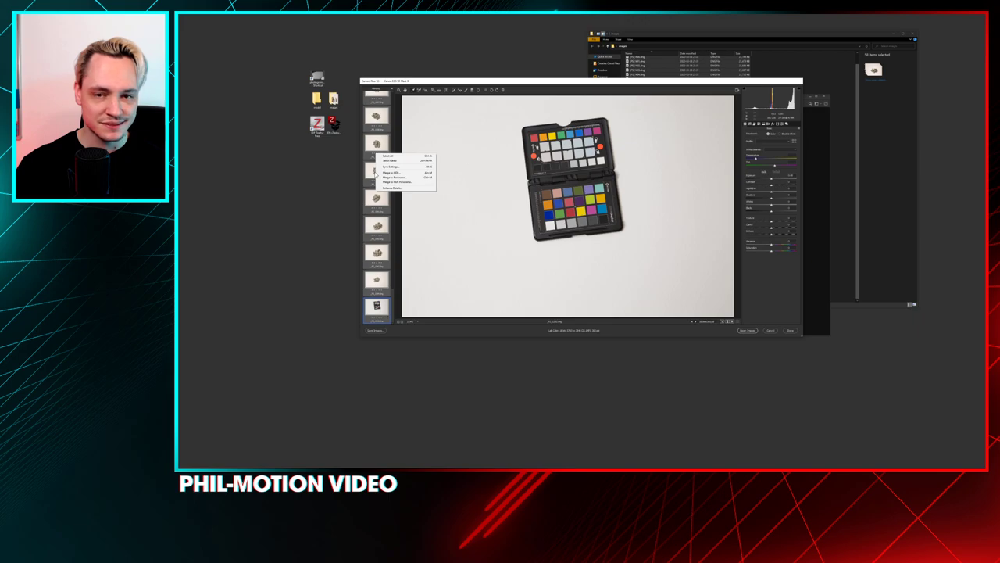
{"action": "left_click", "coordinate": [419, 168]}
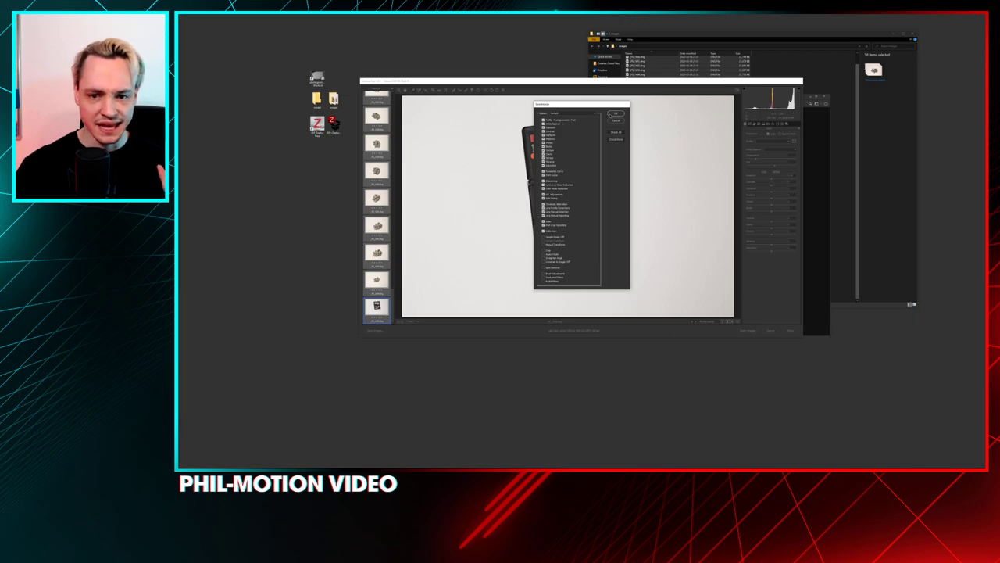
{"action": "key", "text": "Return"}
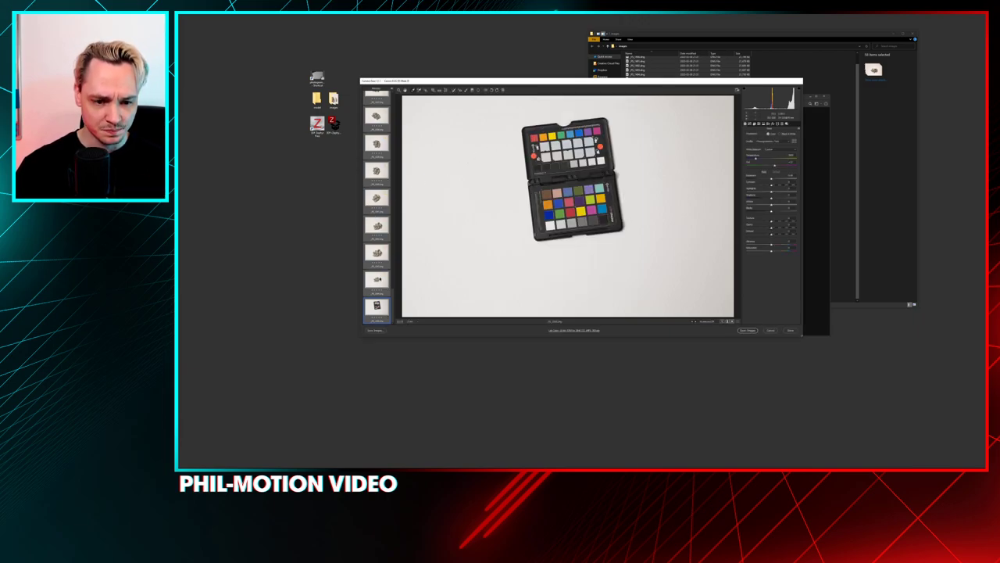
{"action": "left_click", "coordinate": [377, 252]}
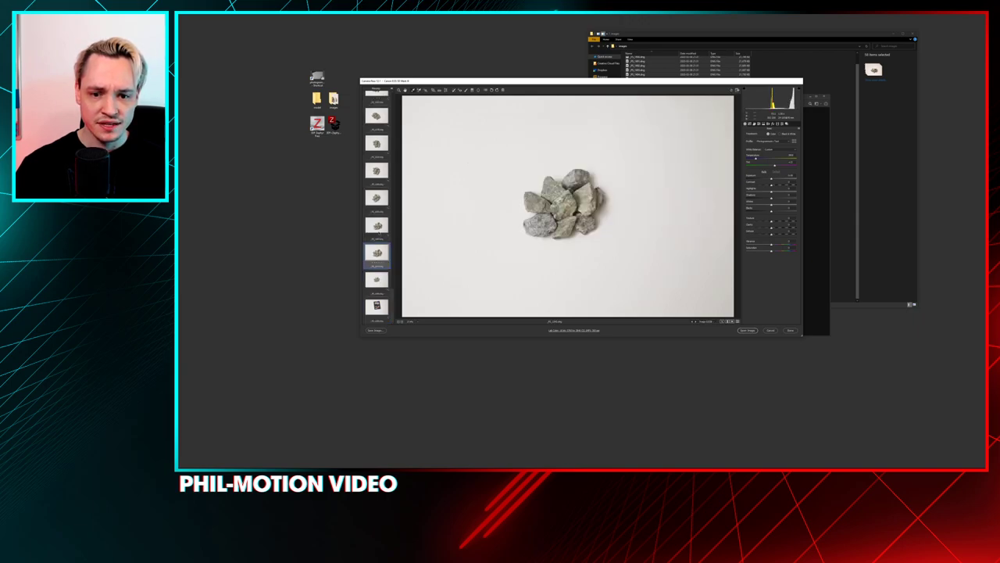
{"action": "left_click", "coordinate": [378, 227]}
- Review the rock photos in the filmstrip, ending on the first rock photo
{"action": "left_click", "coordinate": [377, 197]}
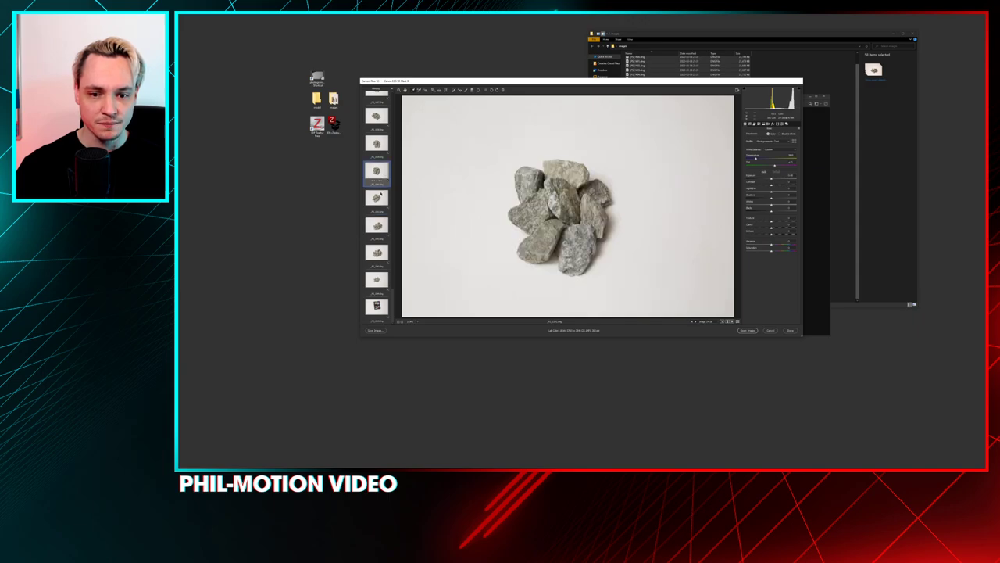
{"action": "scroll", "coordinate": [376, 178], "scroll_direction": "down", "scroll_amount": 3}
{"action": "scroll", "coordinate": [376, 179], "scroll_direction": "down", "scroll_amount": 2}
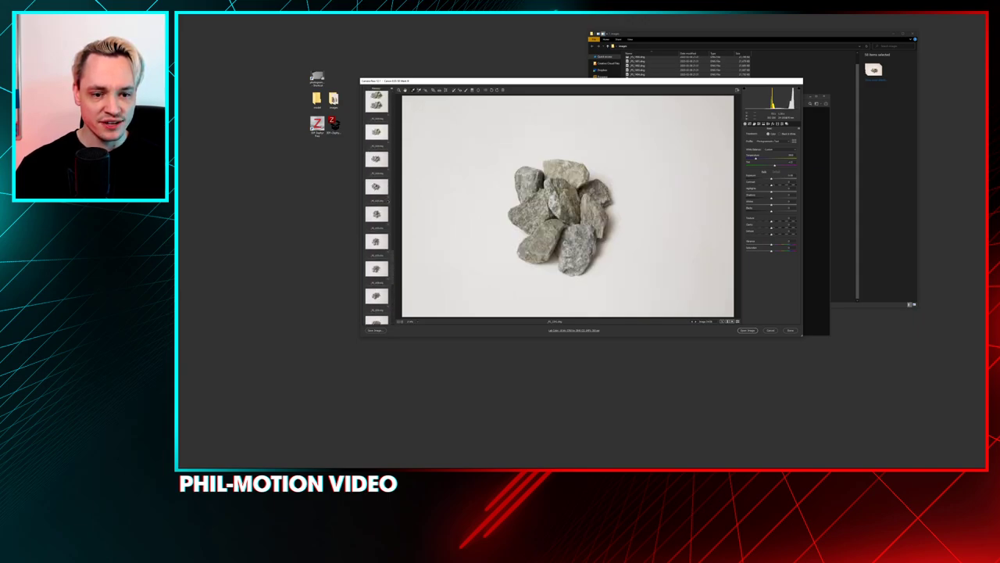
{"action": "scroll", "coordinate": [393, 269], "scroll_direction": "down", "scroll_amount": 2}
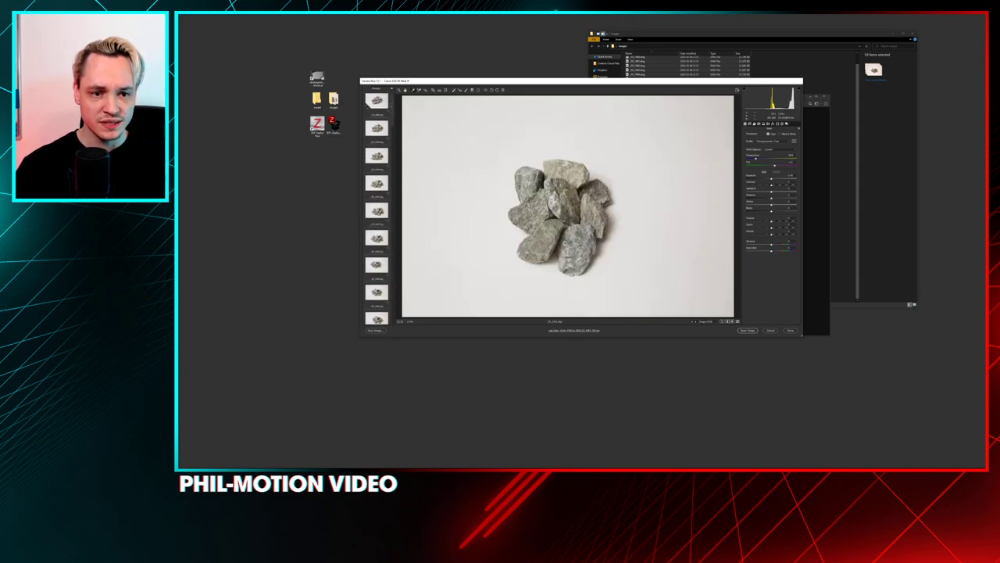
{"action": "left_click", "coordinate": [374, 102]}
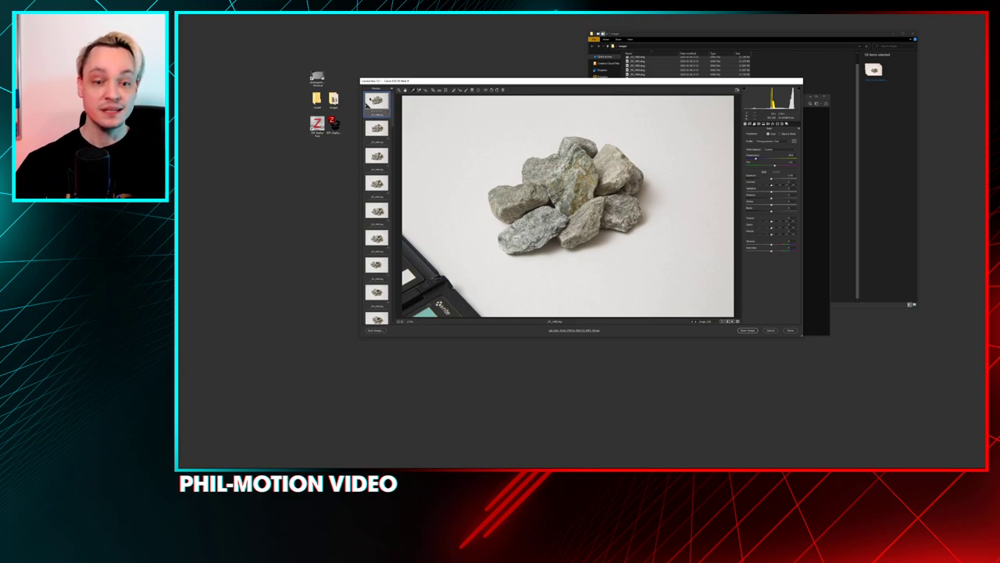
- Enlarge the thumbnails, inspect the small rocks and chart shots, then select all photos
{"action": "key", "text": "ctrl+a"}
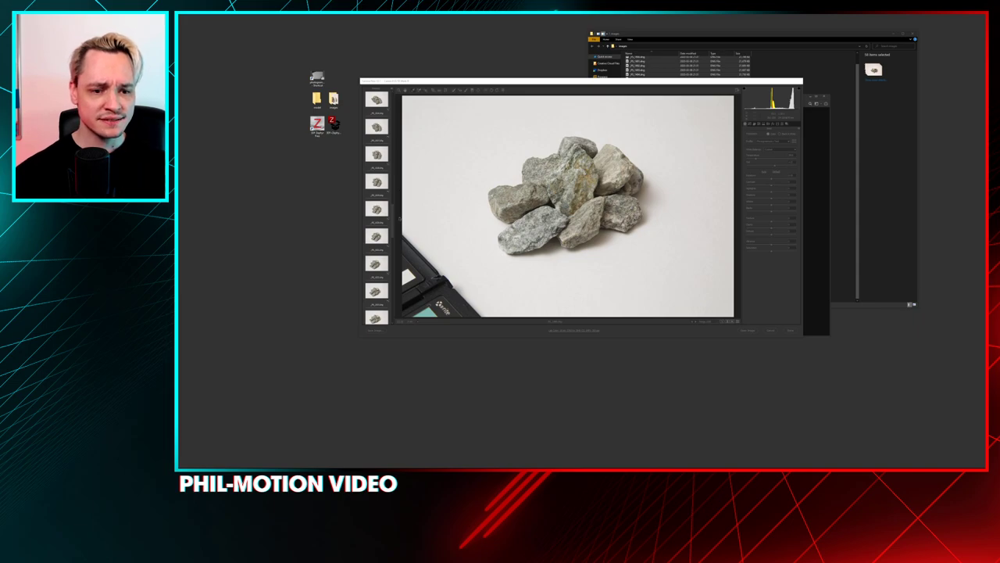
{"action": "key", "text": "Down"}
{"action": "key", "text": "Down"}
{"action": "key", "text": "Down"}
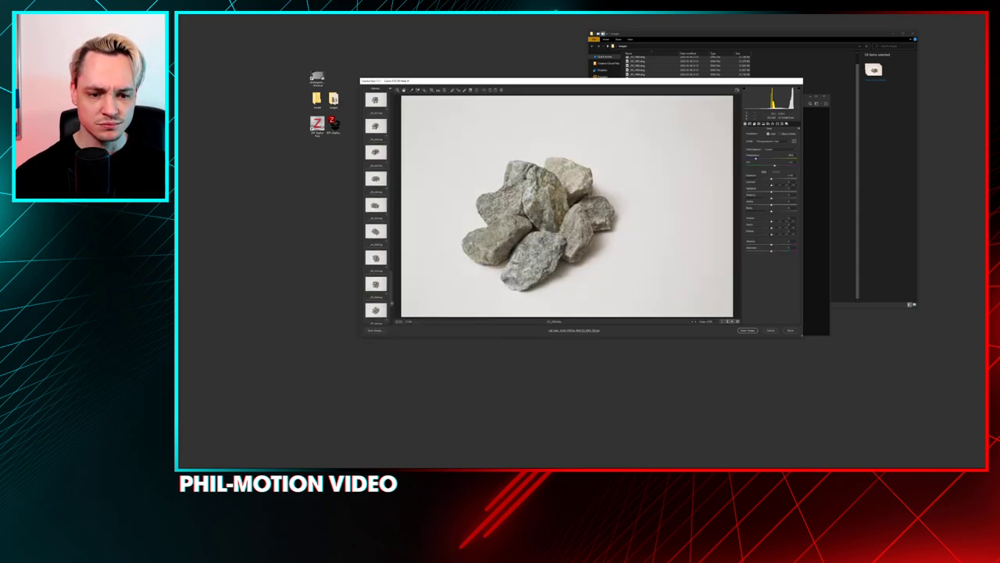
{"action": "left_click_drag", "start_coordinate": [393, 295], "coordinate": [409, 302]}
{"action": "key", "text": "Up"}
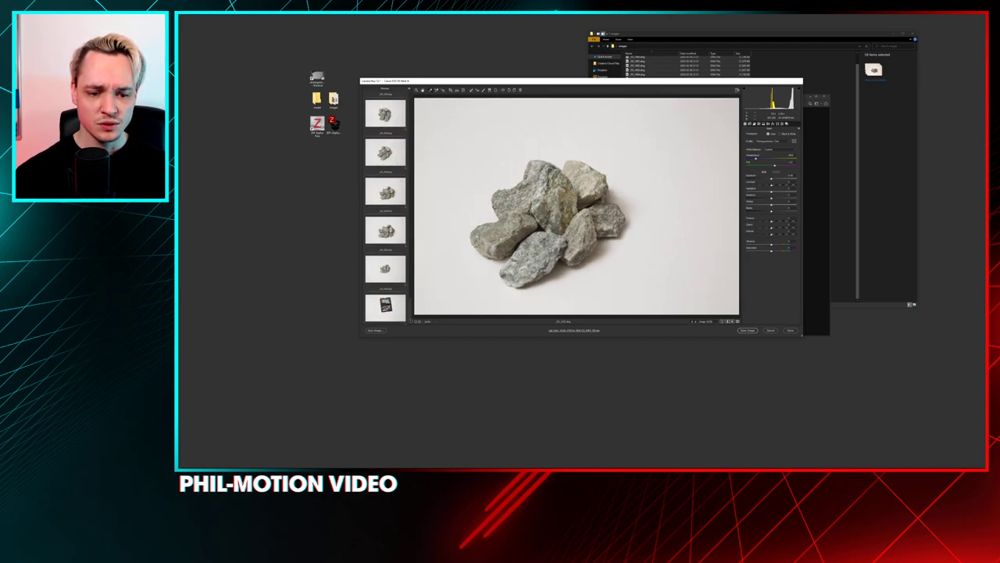
{"action": "left_click", "coordinate": [397, 298]}
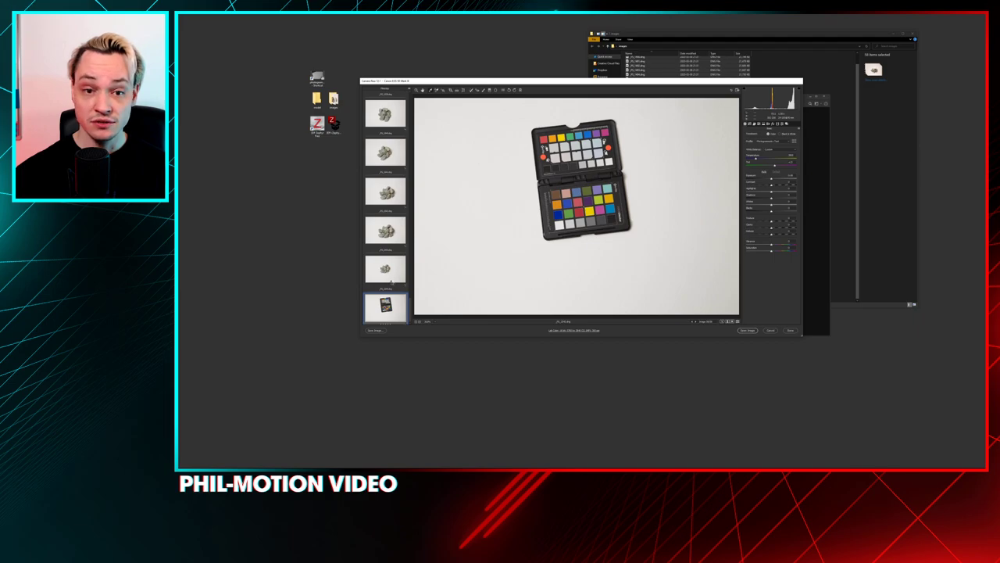
{"action": "key", "text": "Up"}
{"action": "left_click", "coordinate": [393, 310]}
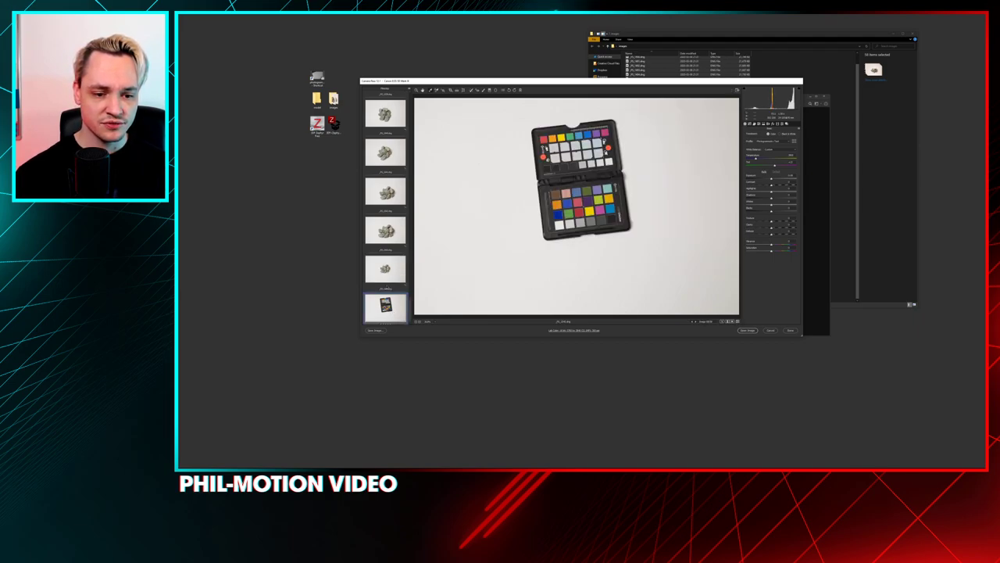
{"action": "key", "text": "Up"}
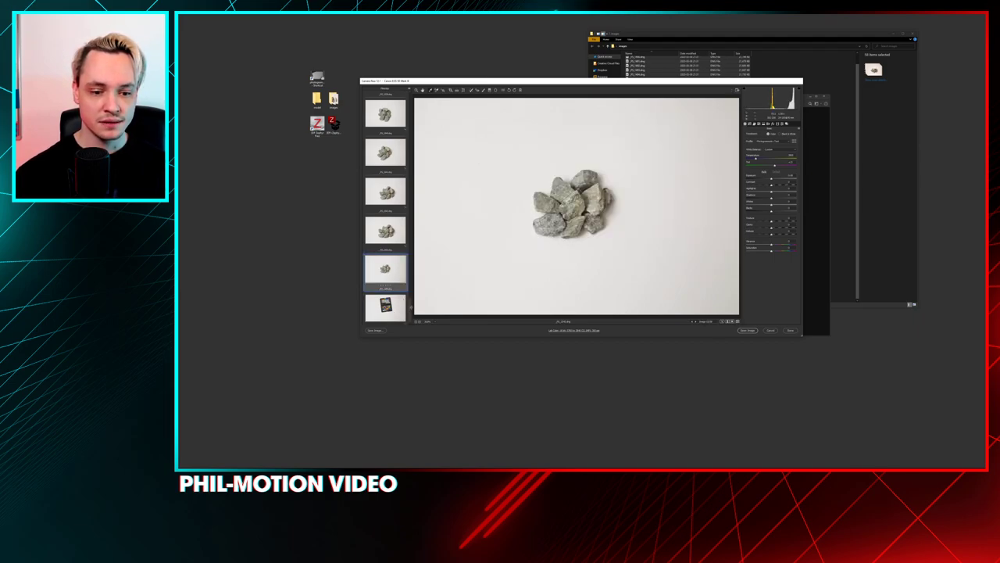
{"action": "key", "text": "Down"}
{"action": "key", "text": "Down"}
{"action": "key", "text": "Down"}
{"action": "key", "text": "Down"}
{"action": "key", "text": "Down"}
{"action": "key", "text": "Down"}
{"action": "key", "text": "Down"}
{"action": "key", "text": "Down"}
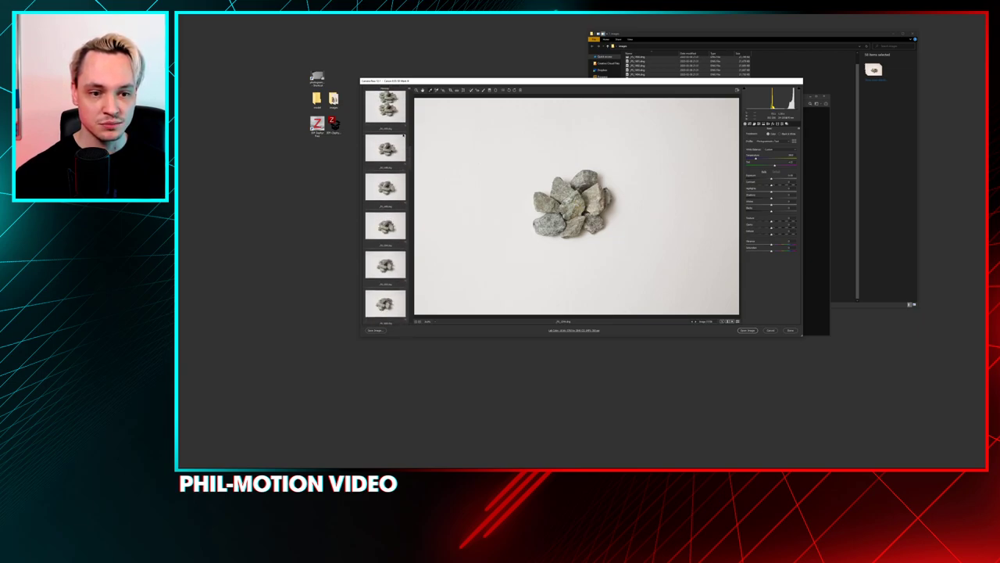
{"action": "scroll", "coordinate": [367, 116], "scroll_direction": "up", "scroll_amount": 10}
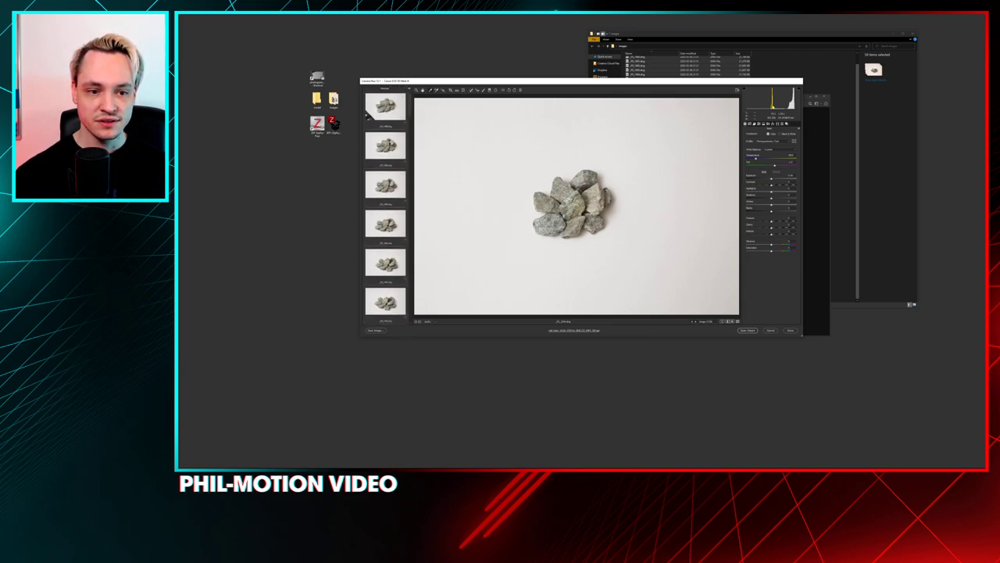
{"action": "key", "text": "ctrl+a"}
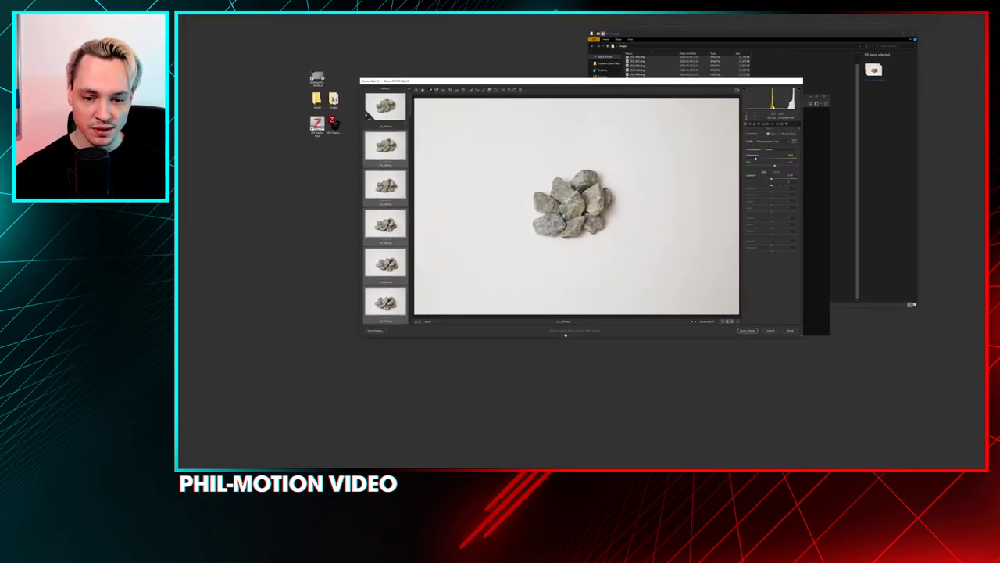
- Change the workflow output from Lab Color to sRGB IEC61966-2.1 at 16 Bits/Channel
{"action": "left_click", "coordinate": [566, 331]}
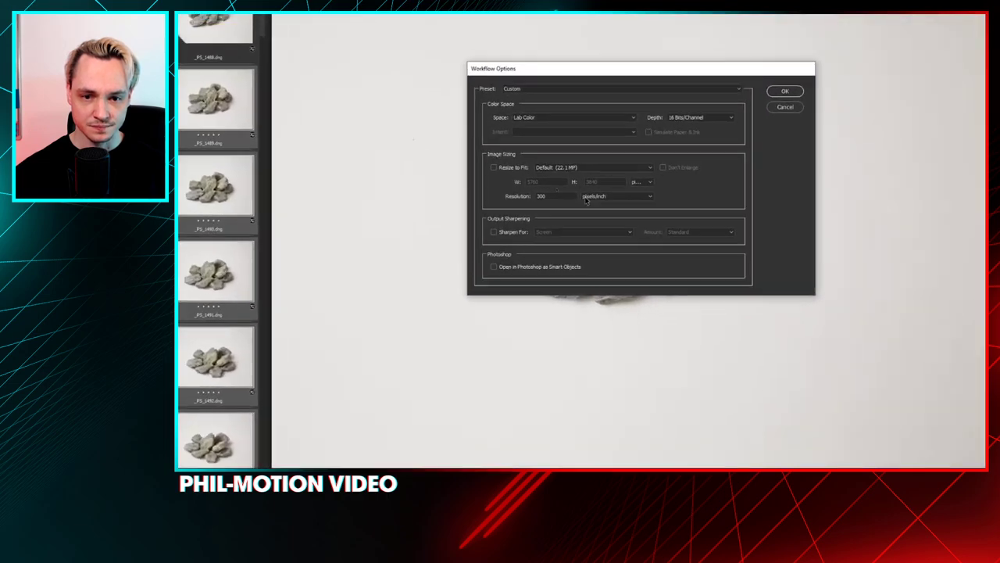
{"action": "left_click", "coordinate": [602, 118]}
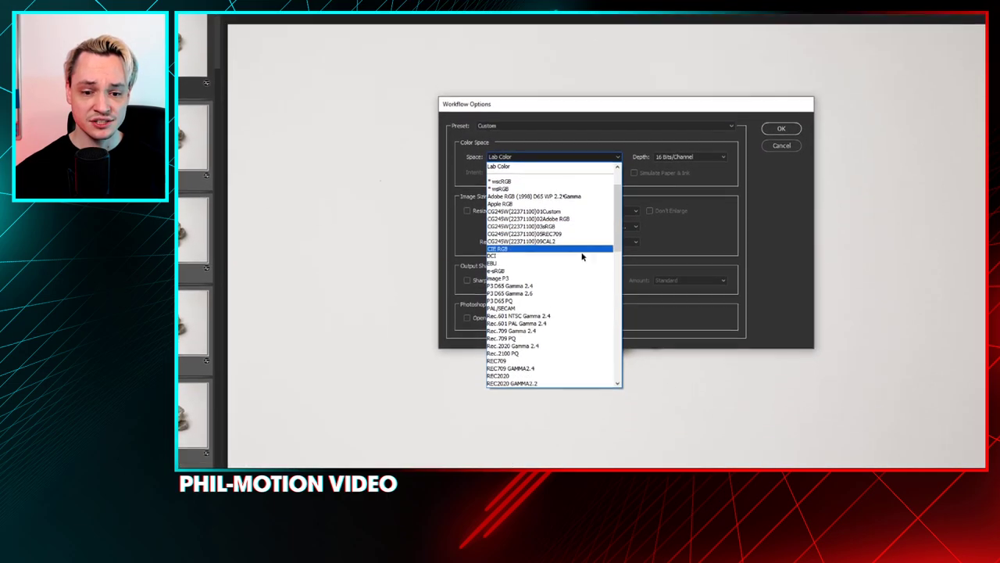
{"action": "scroll", "coordinate": [581, 244], "scroll_direction": "down", "scroll_amount": 6}
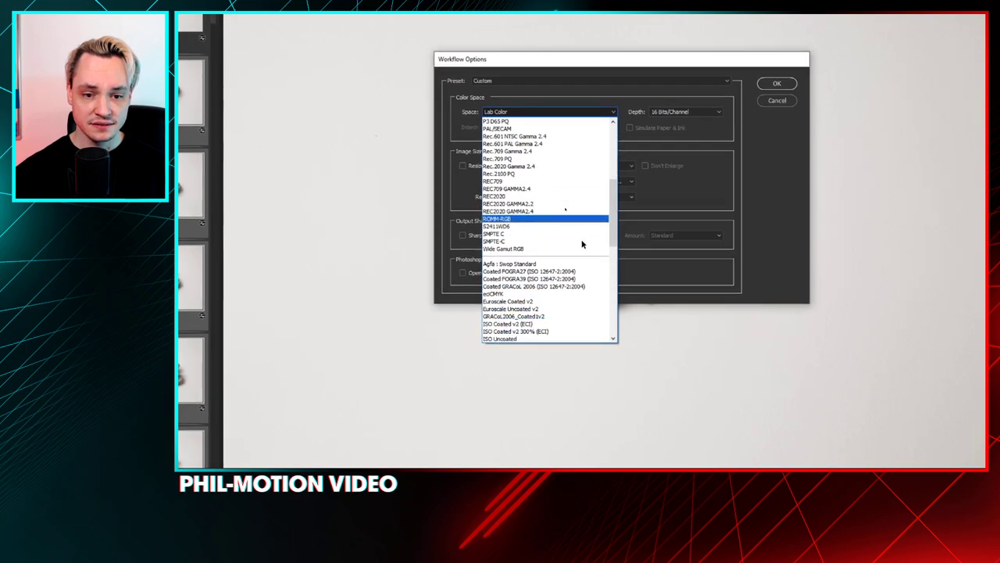
{"action": "scroll", "coordinate": [581, 244], "scroll_direction": "up", "scroll_amount": 8}
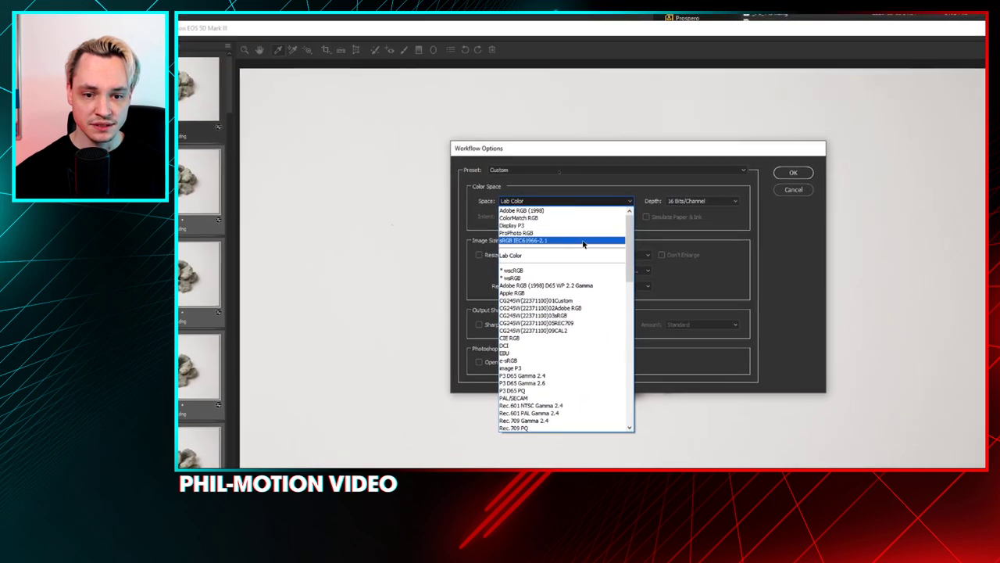
{"action": "left_click", "coordinate": [547, 145]}
{"action": "left_click", "coordinate": [688, 105]}
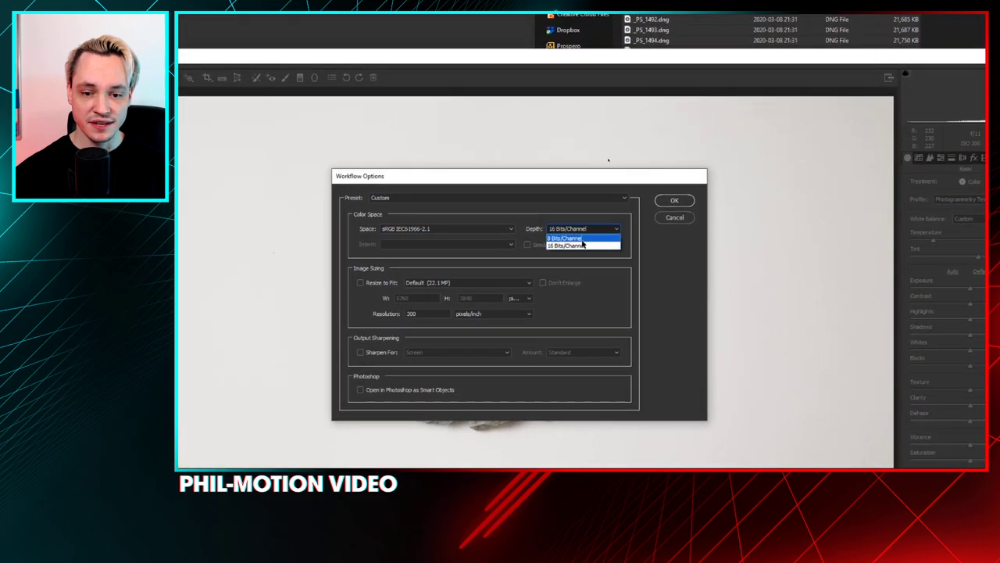
{"action": "left_click", "coordinate": [583, 248]}
{"action": "left_click", "coordinate": [673, 204]}
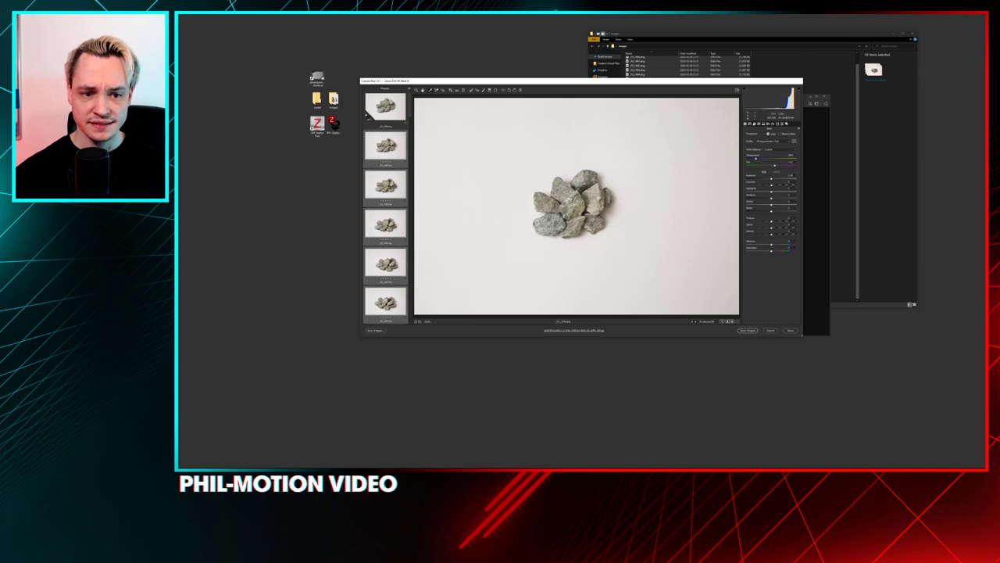
- Send all the selected rock photos to Photoshop with Open Images
{"action": "right_click", "coordinate": [396, 160]}
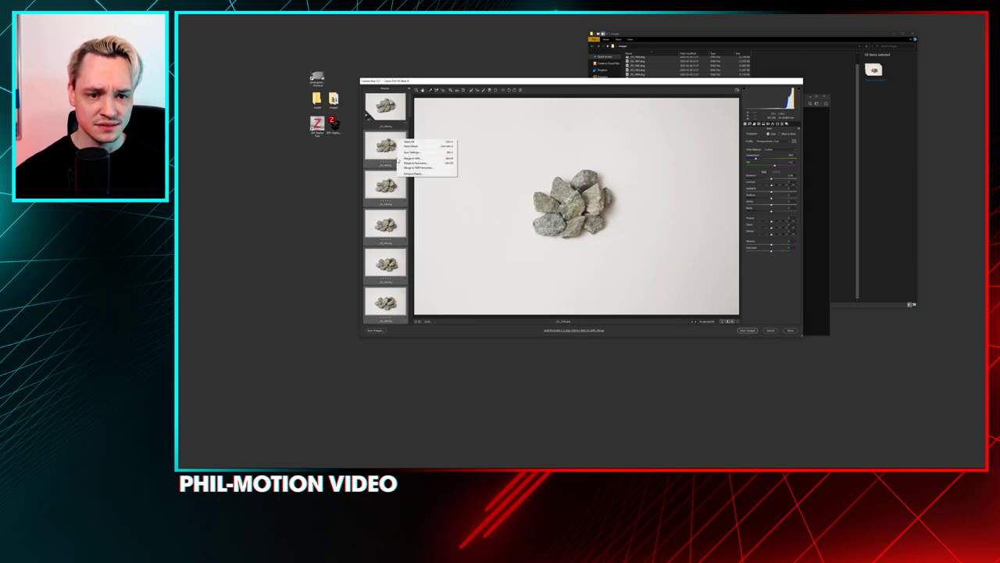
{"action": "left_click", "coordinate": [747, 330]}
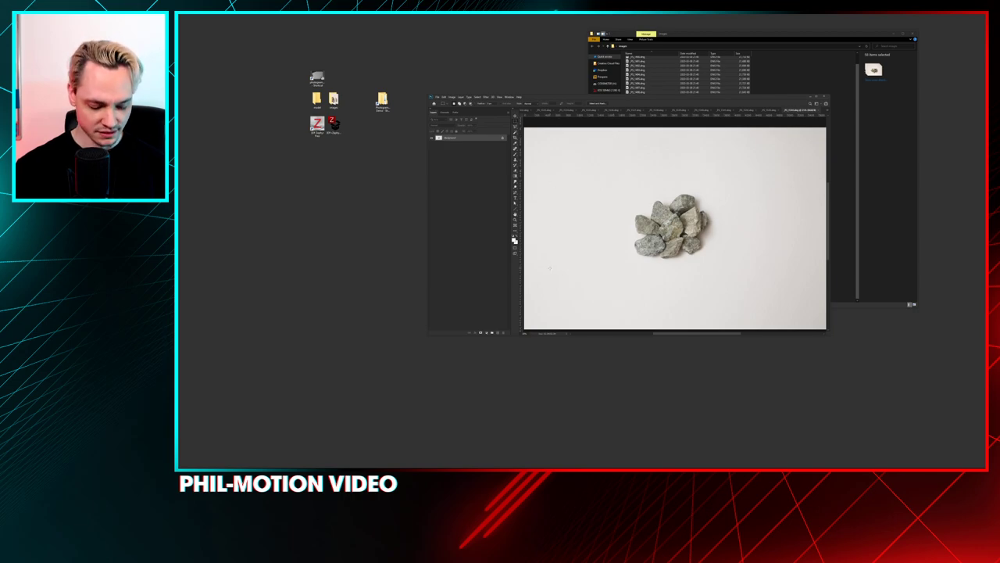
- In Save As, create a new folder on the Desktop and save the rock photo into it
{"action": "key", "text": "shift+ctrl+s"}
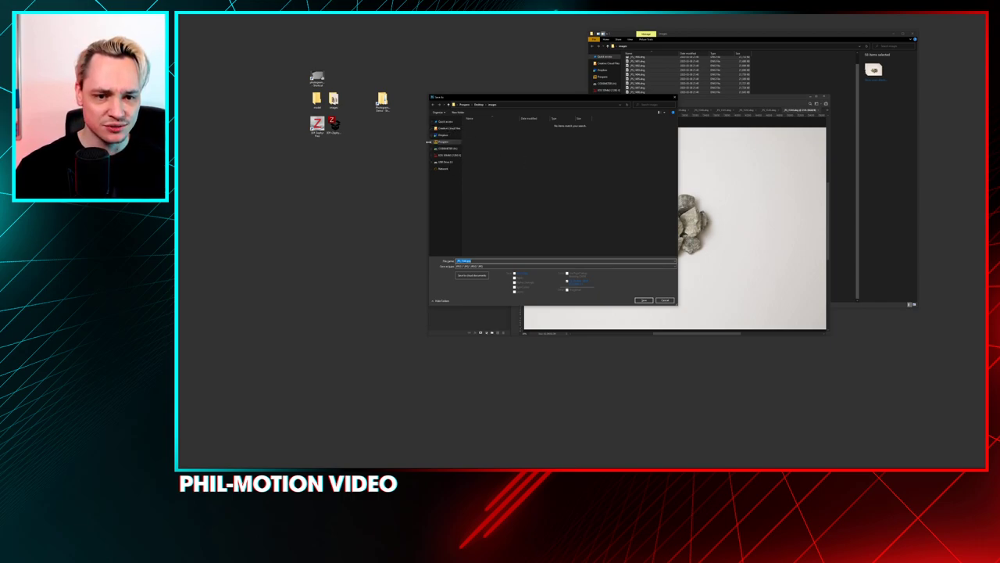
{"action": "left_click", "coordinate": [427, 143]}
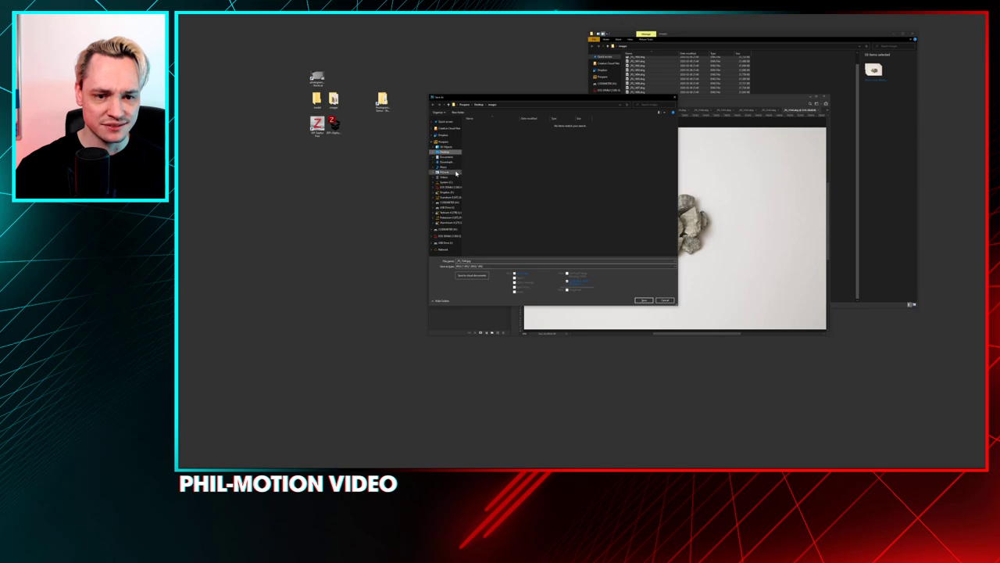
{"action": "left_click", "coordinate": [444, 152]}
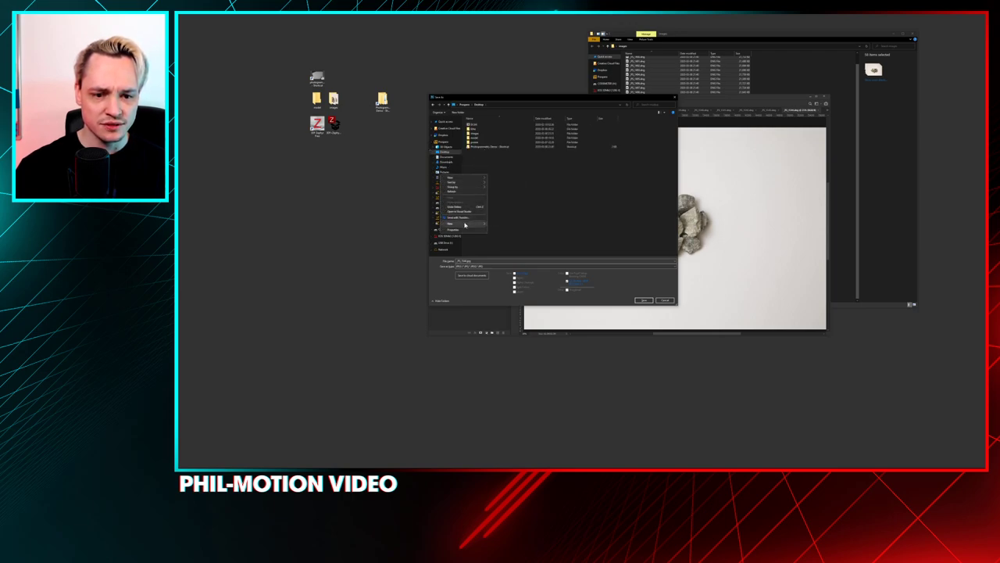
{"action": "right_click", "coordinate": [337, 175]}
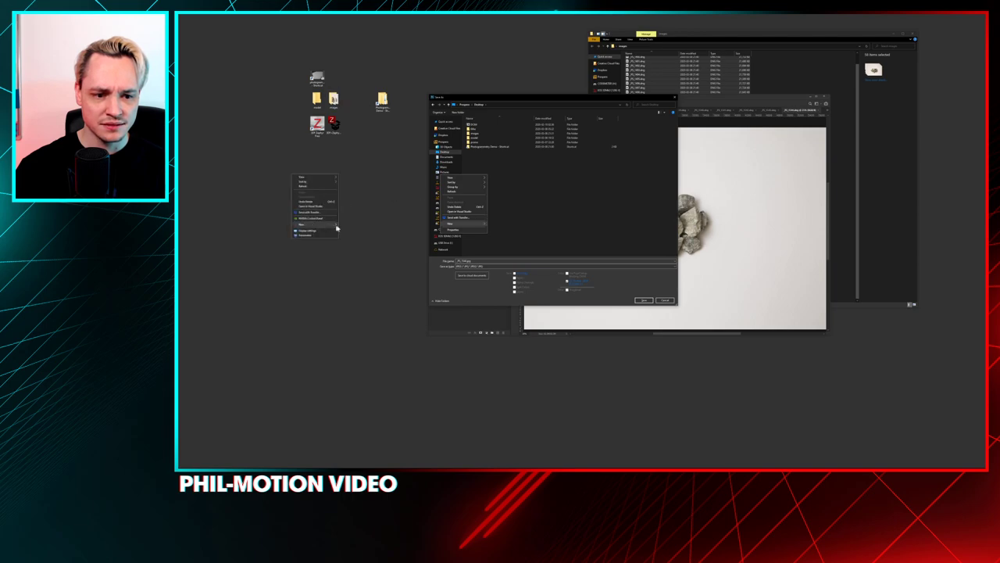
{"action": "left_click", "coordinate": [350, 227]}
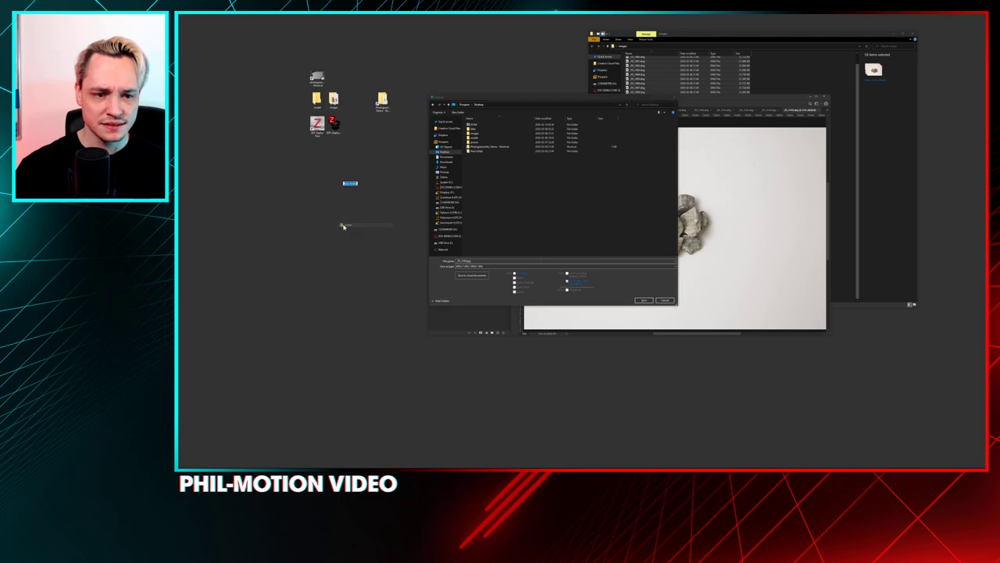
{"action": "key", "text": "BackSpace"}
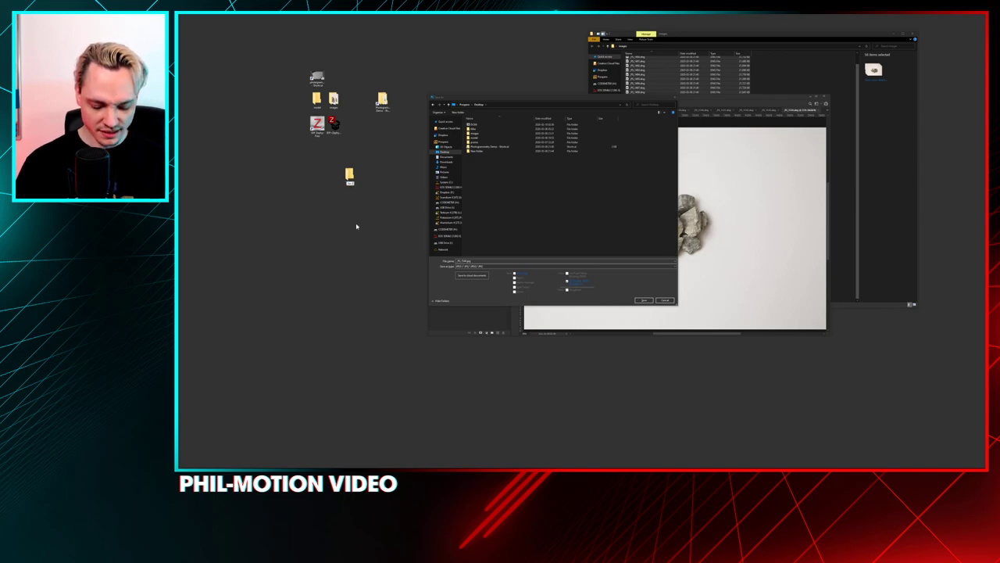
{"action": "key", "text": "Return"}
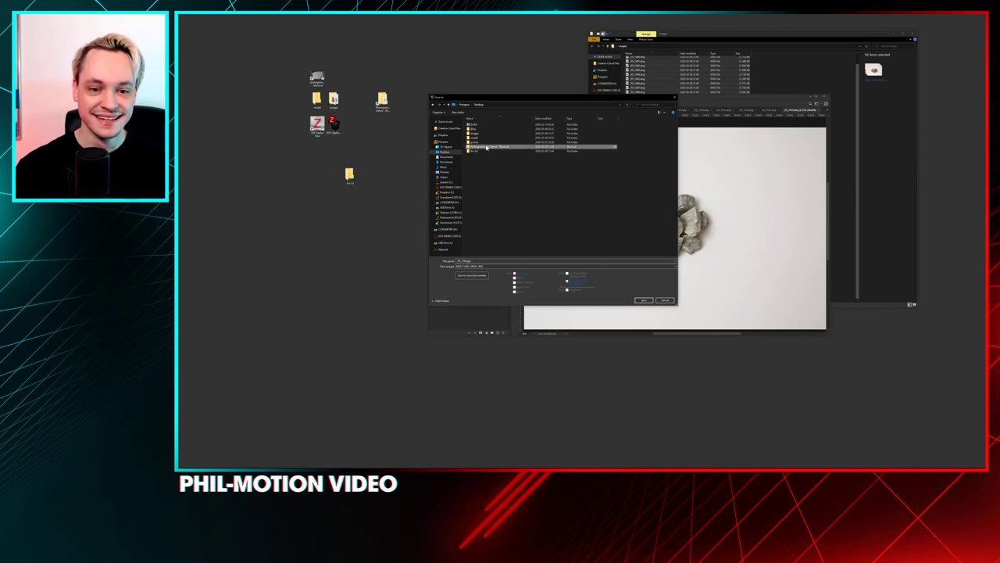
{"action": "double_click", "coordinate": [486, 147]}
{"action": "left_click", "coordinate": [487, 262]}
{"action": "key", "text": "Return"}
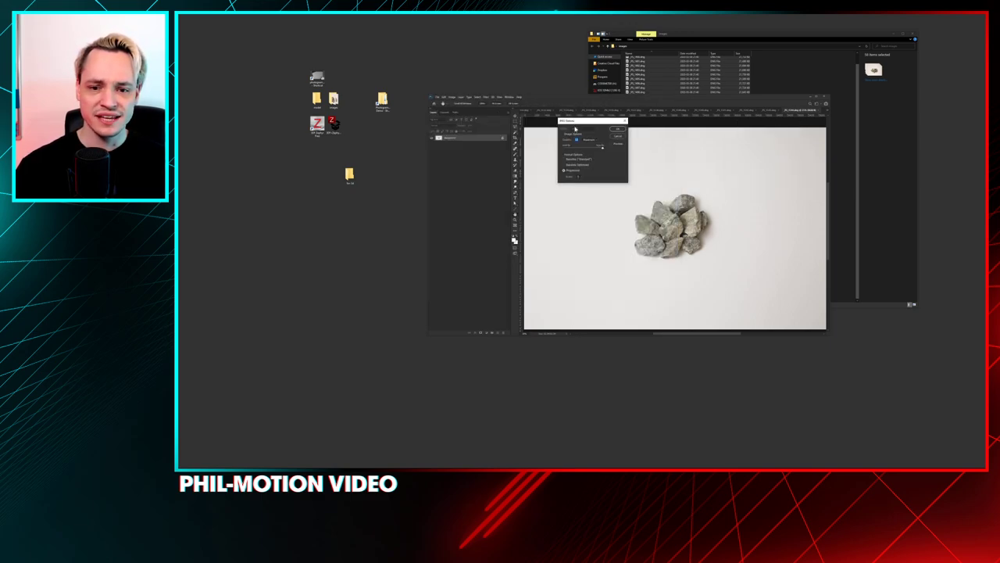
- Finish the first JPEG save, close it, then save and close the next photo as JPEG
{"action": "key", "text": "Return"}
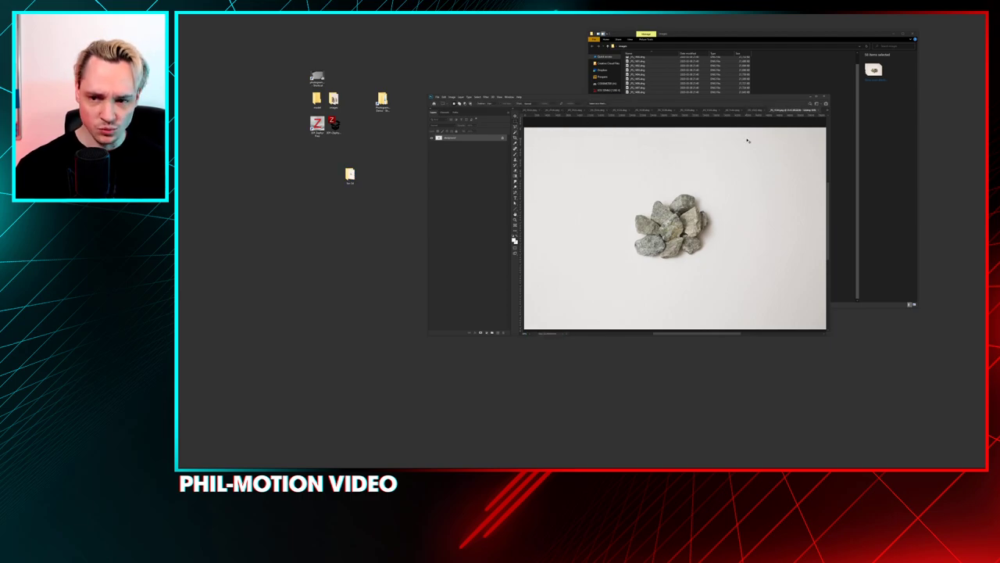
{"action": "key", "text": "ctrl+w"}
{"action": "key", "text": "j"}
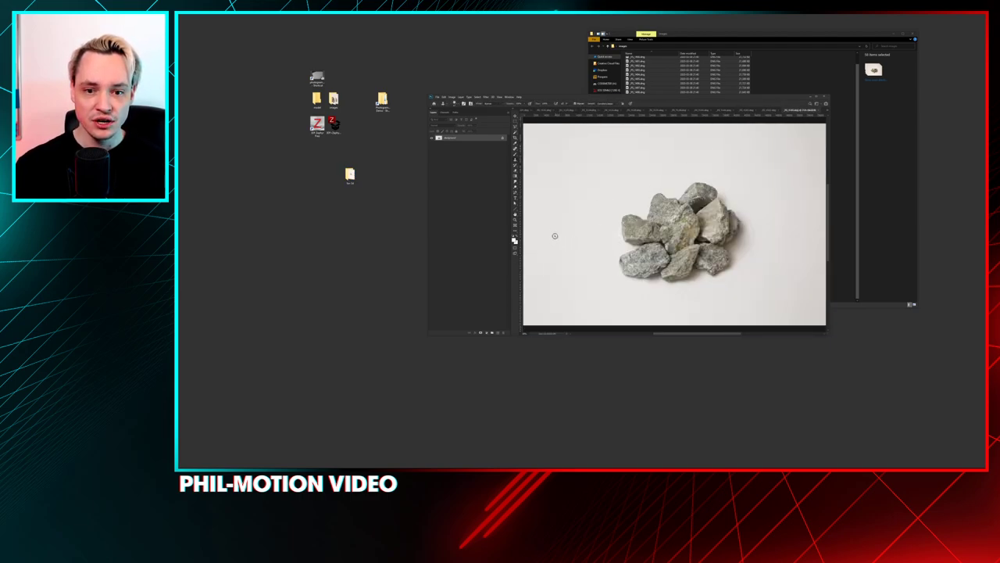
{"action": "key", "text": "s"}
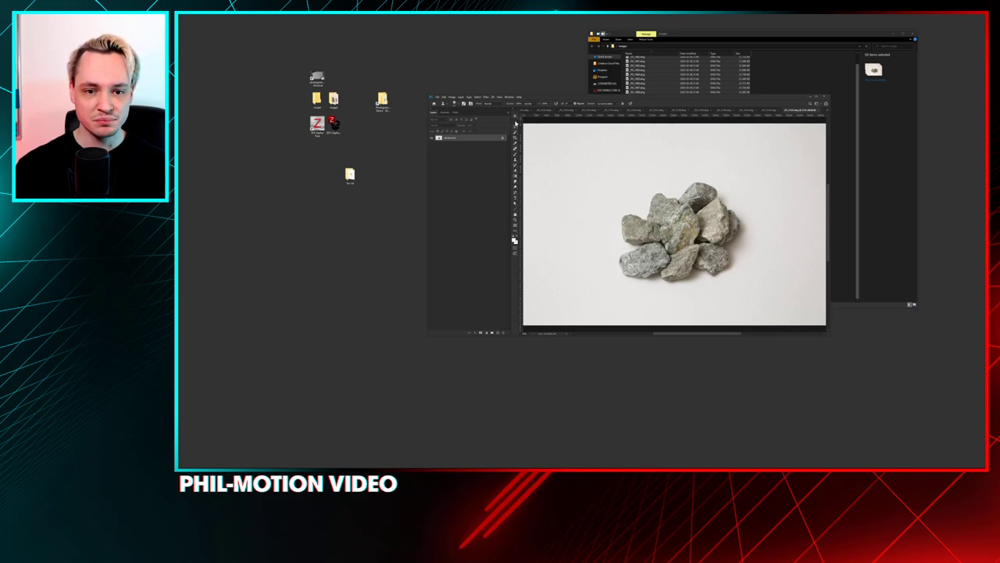
{"action": "key", "text": "ctrl+shift+s"}
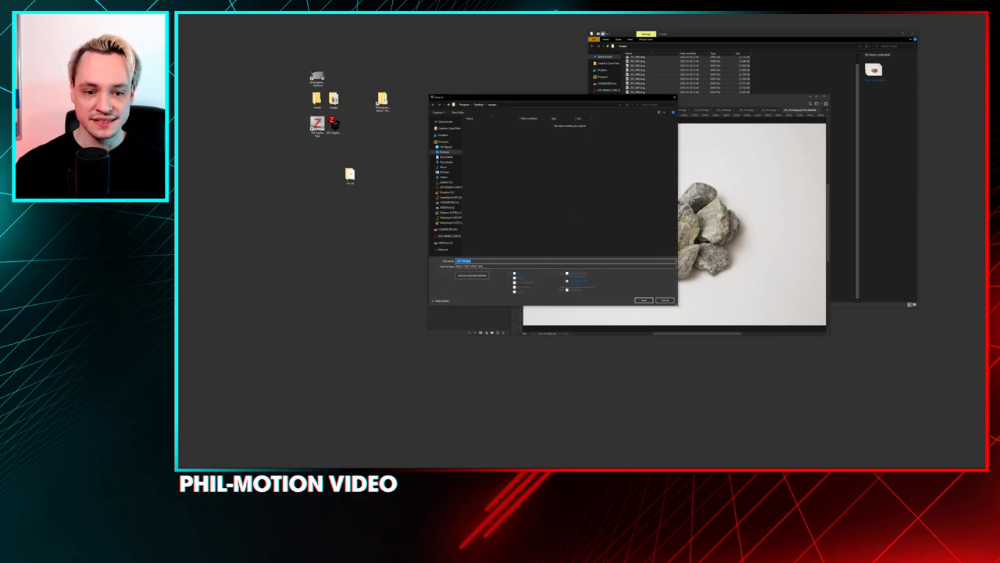
{"action": "key", "text": "Return"}
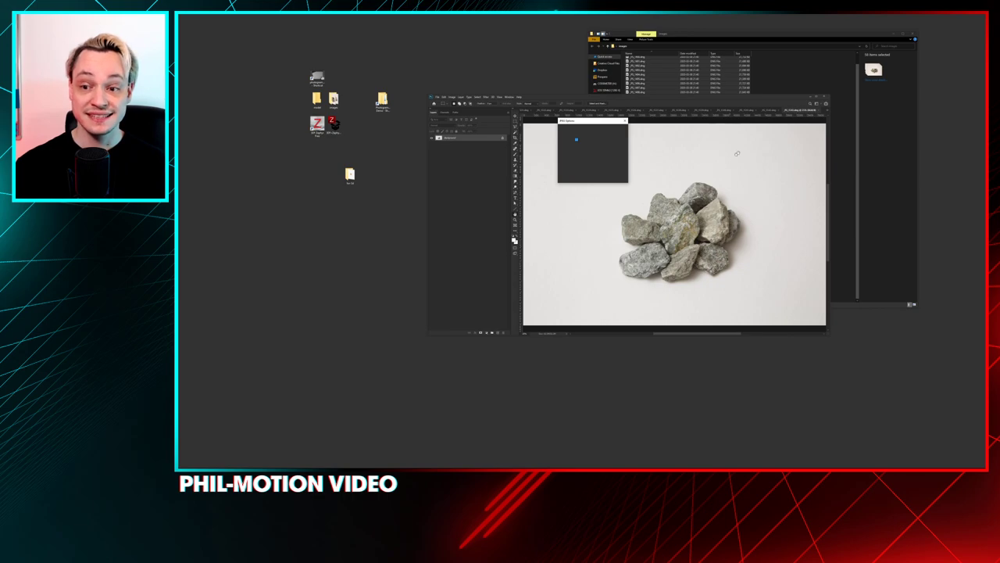
{"action": "key", "text": "Return"}
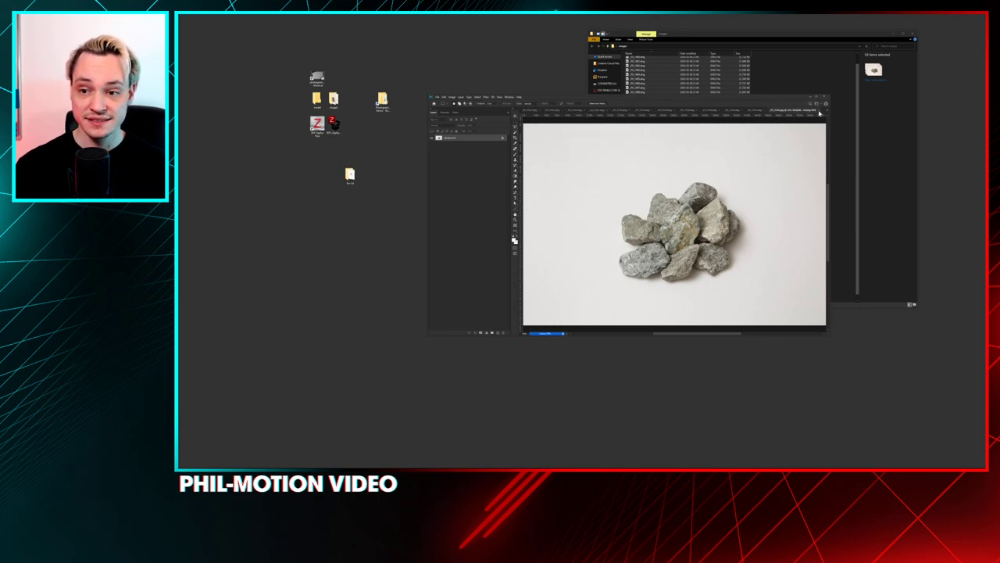
{"action": "left_click", "coordinate": [820, 112]}
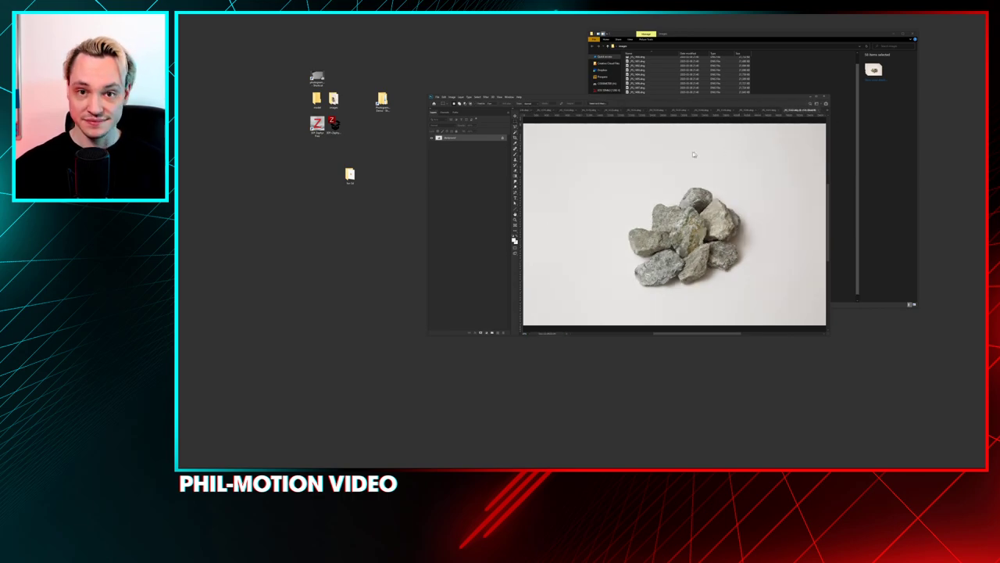
- Save the next two rock photos as JPEG copies, closing each afterwards
{"action": "key", "text": "ctrl+shift+s"}
{"action": "key", "text": "Return"}
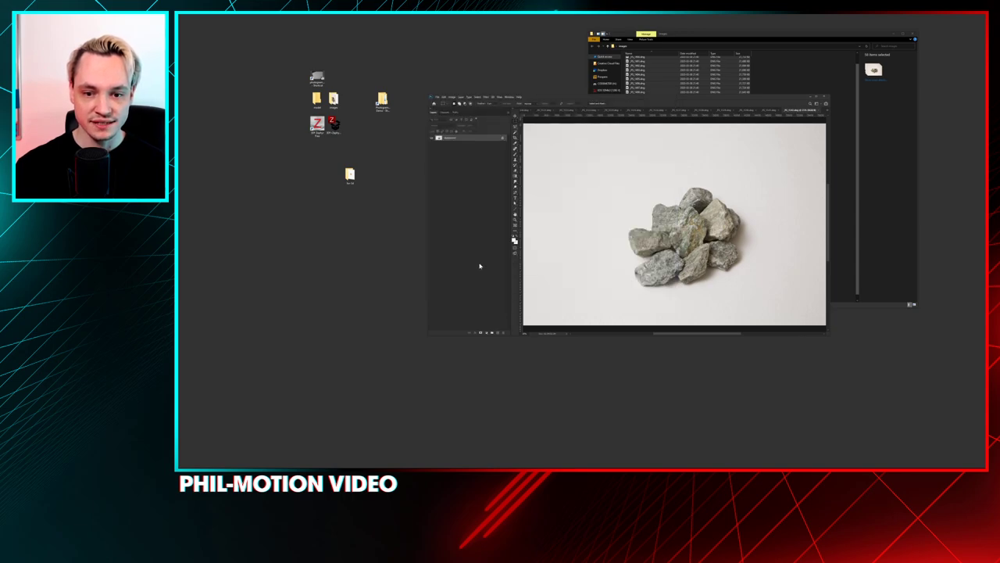
{"action": "key", "text": "Return"}
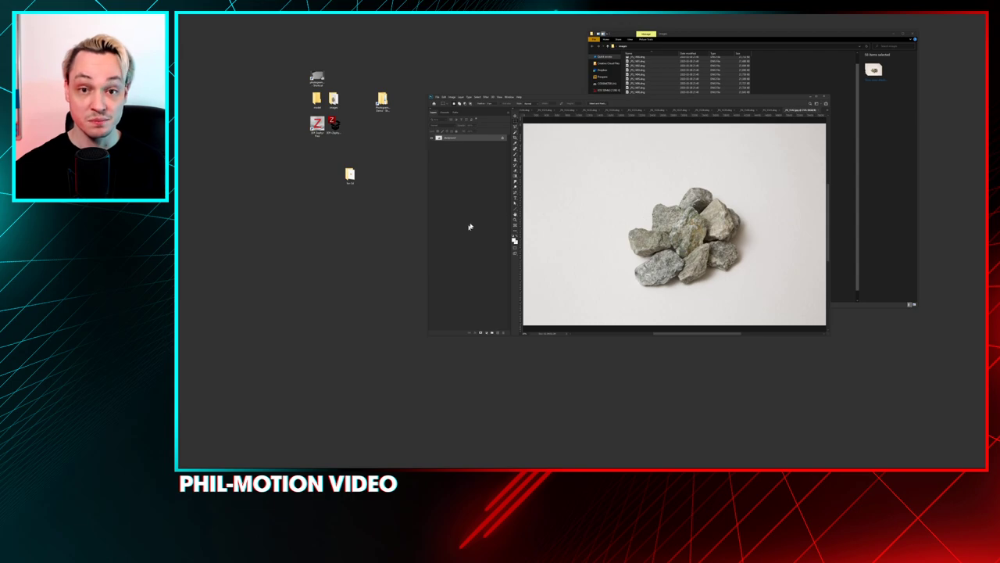
{"action": "key", "text": "ctrl+w"}
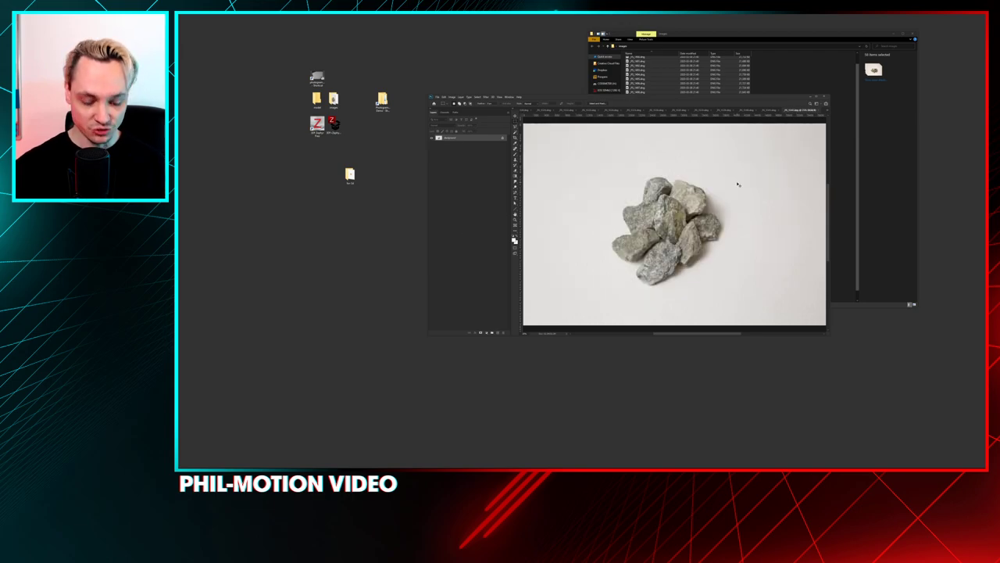
{"action": "key", "text": "ctrl+shift+s"}
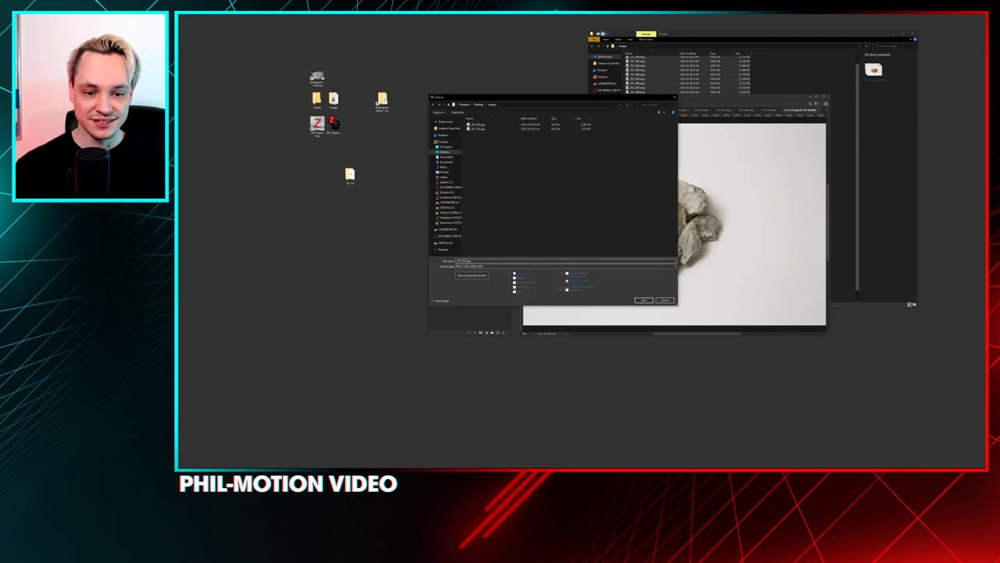
{"action": "key", "text": "Return"}
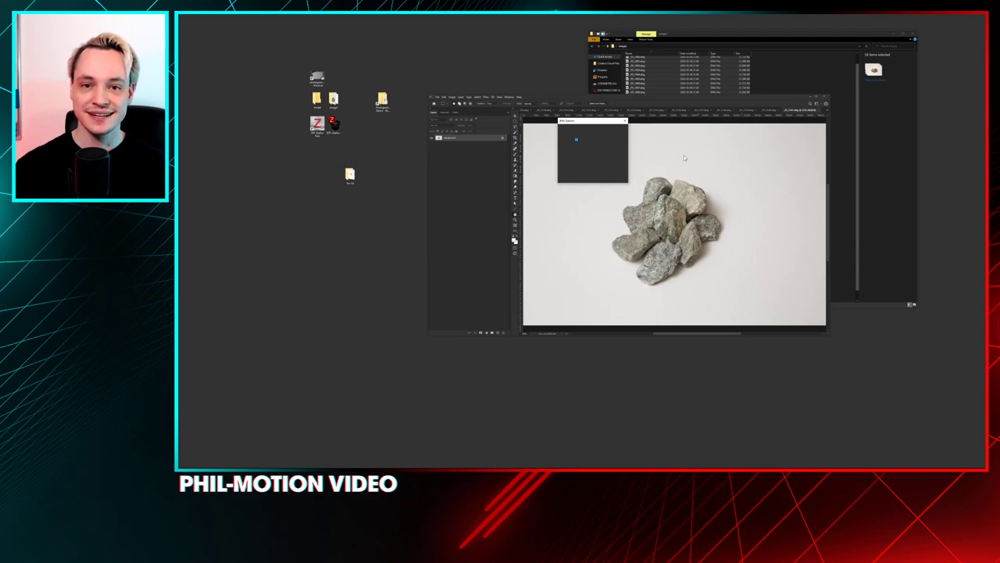
{"action": "key", "text": "Return"}
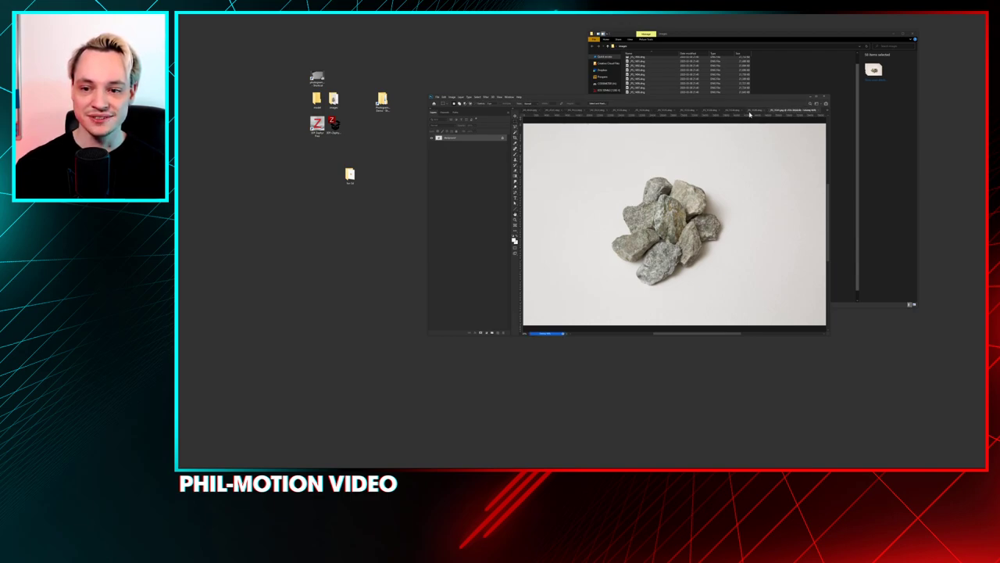
{"action": "left_click", "coordinate": [750, 114]}
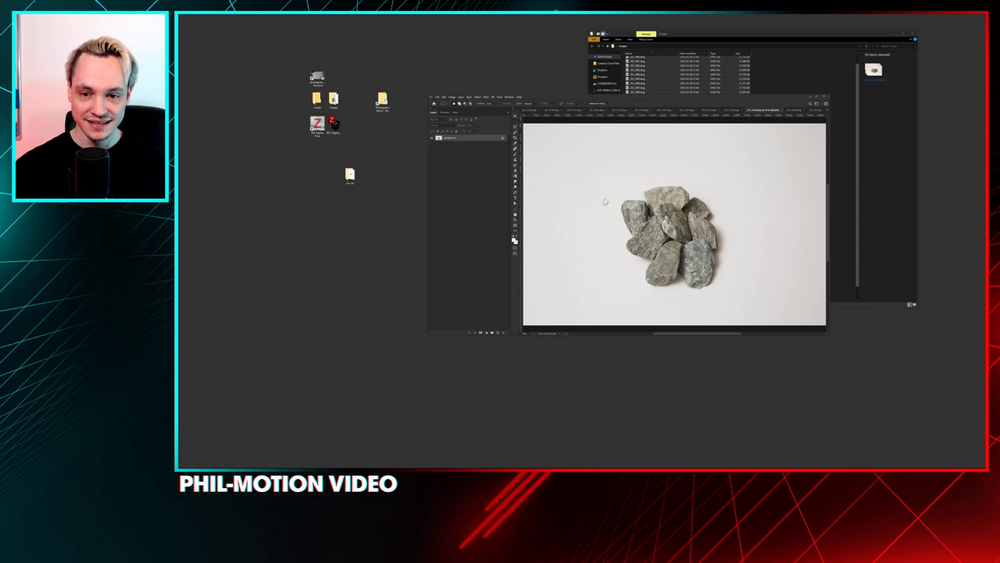
- Save one more rock photo, then switch tabs and save another copy
{"action": "key", "text": "ctrl+shift+s"}
{"action": "key", "text": "Return"}
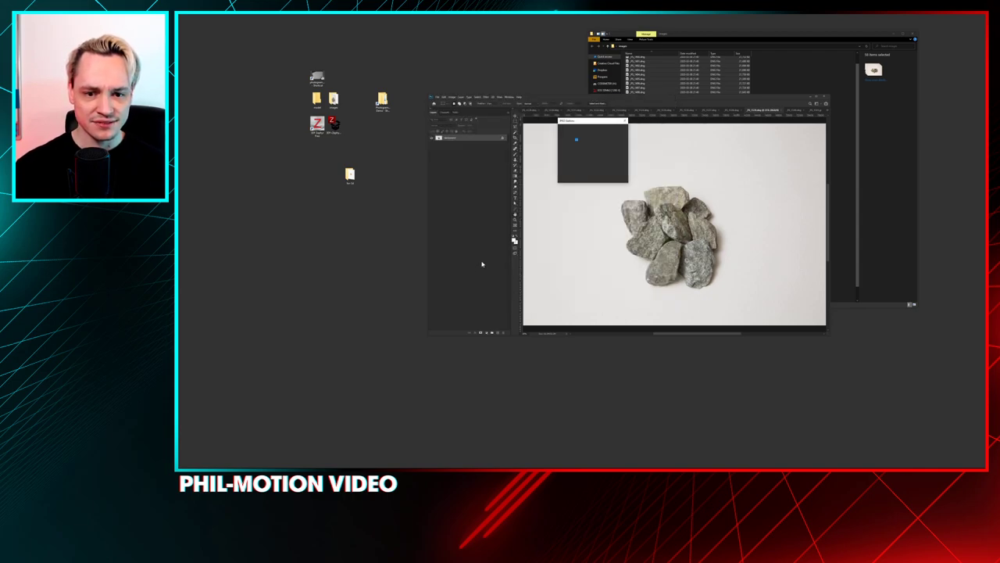
{"action": "key", "text": "Return"}
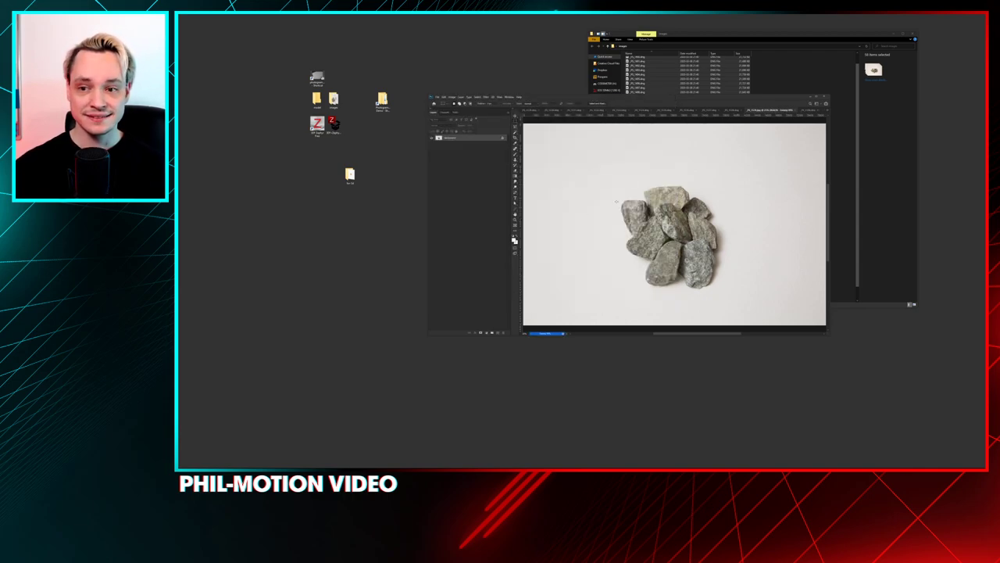
{"action": "left_click", "coordinate": [735, 110]}
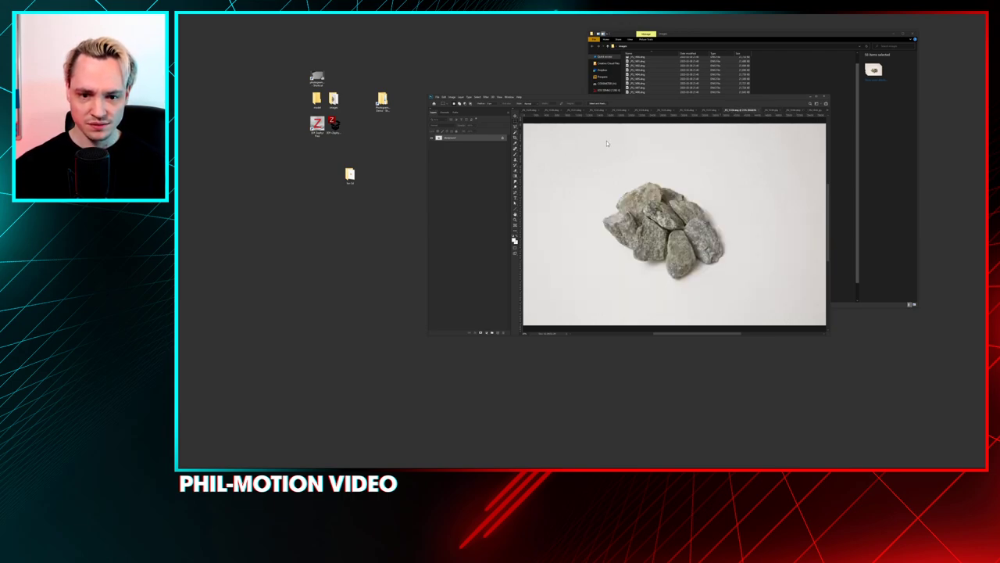
{"action": "key", "text": "ctrl+shift+s"}
{"action": "key", "text": "Return"}
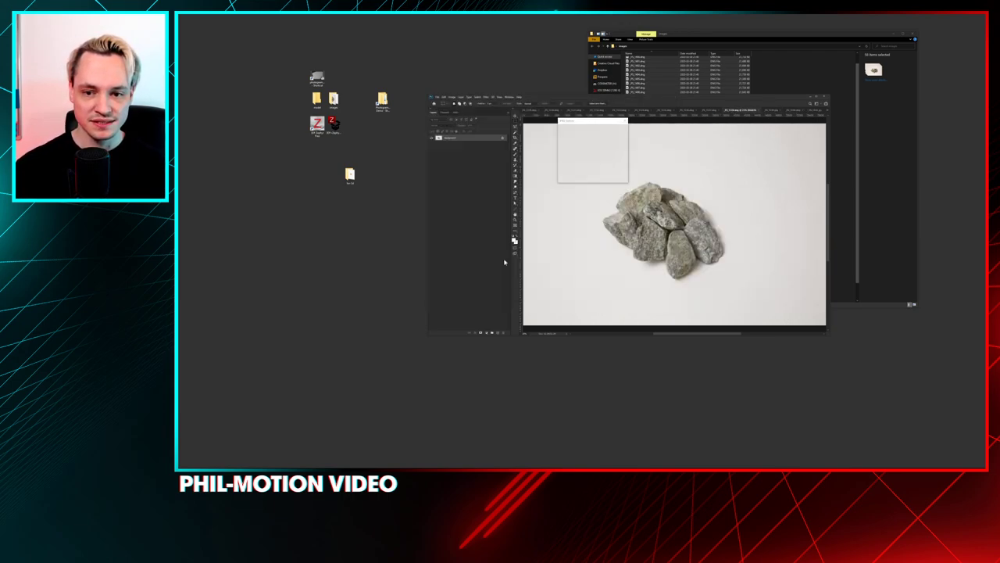
{"action": "key", "text": "Return"}
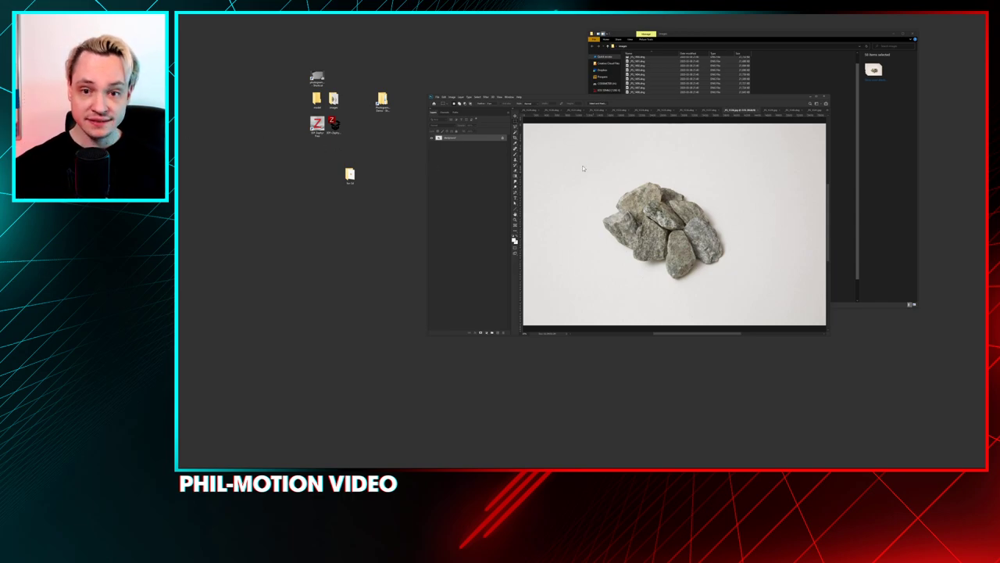
- Back out of two further save attempts and cycle through the open photos with Ctrl+Tab
{"action": "key", "text": "ctrl+shift+s"}
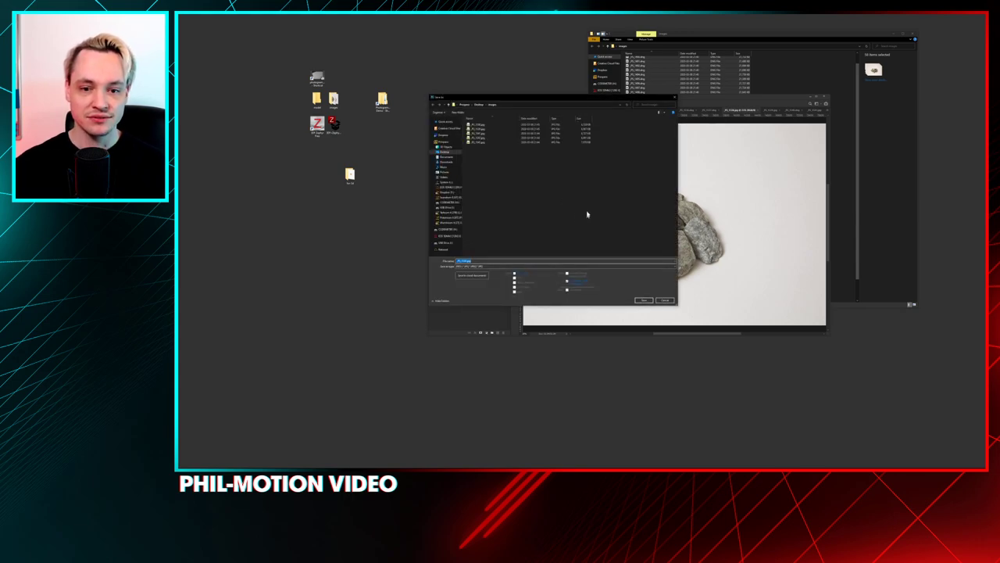
{"action": "key", "text": "Escape"}
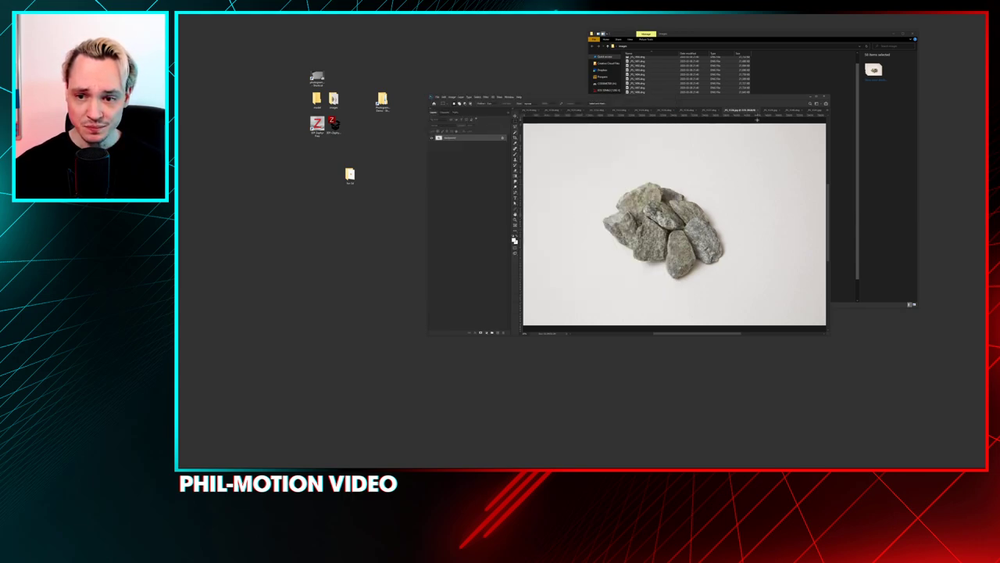
{"action": "left_click", "coordinate": [759, 112]}
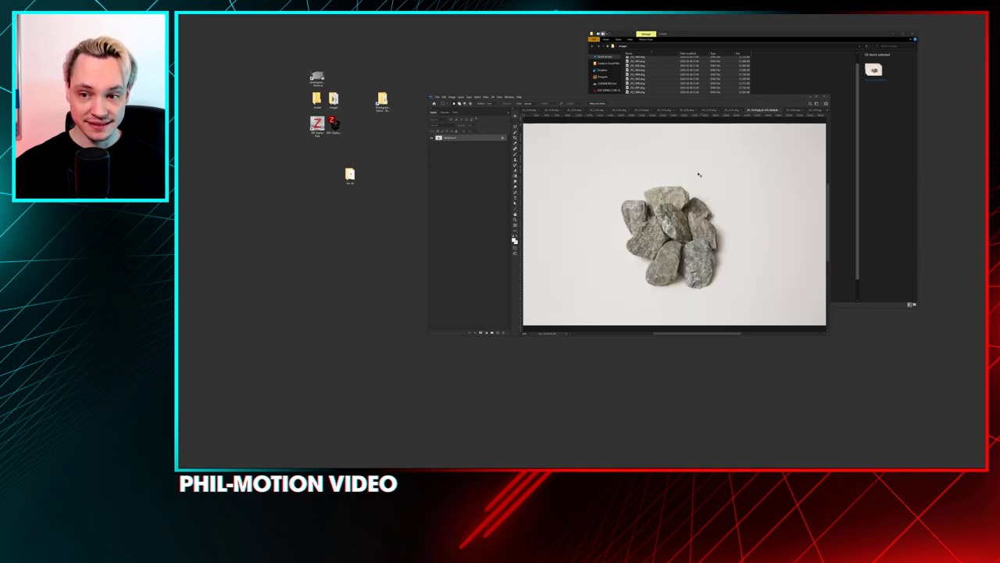
{"action": "key", "text": "ctrl+shift+s"}
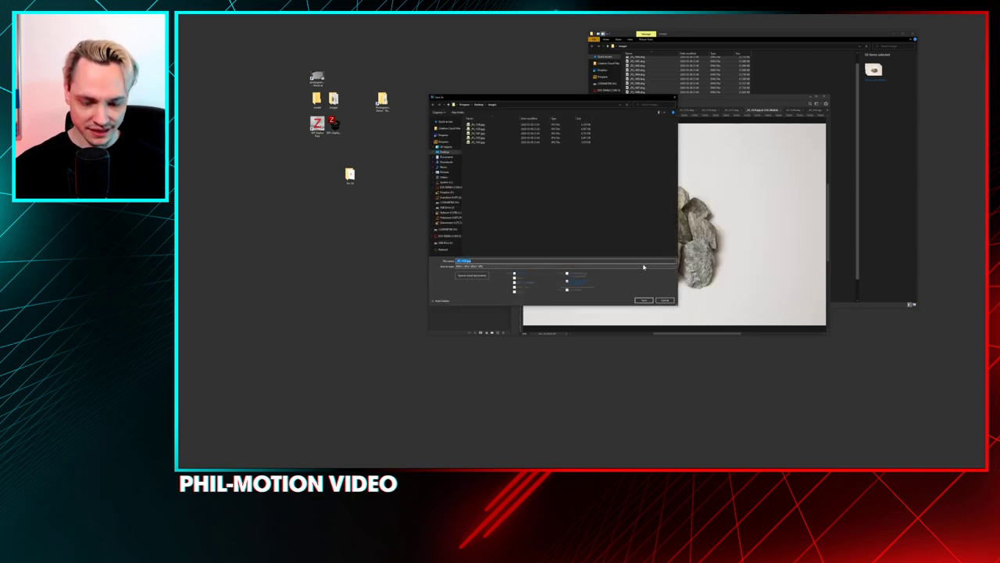
{"action": "left_click", "coordinate": [672, 301]}
{"action": "key", "text": "ctrl+Tab"}
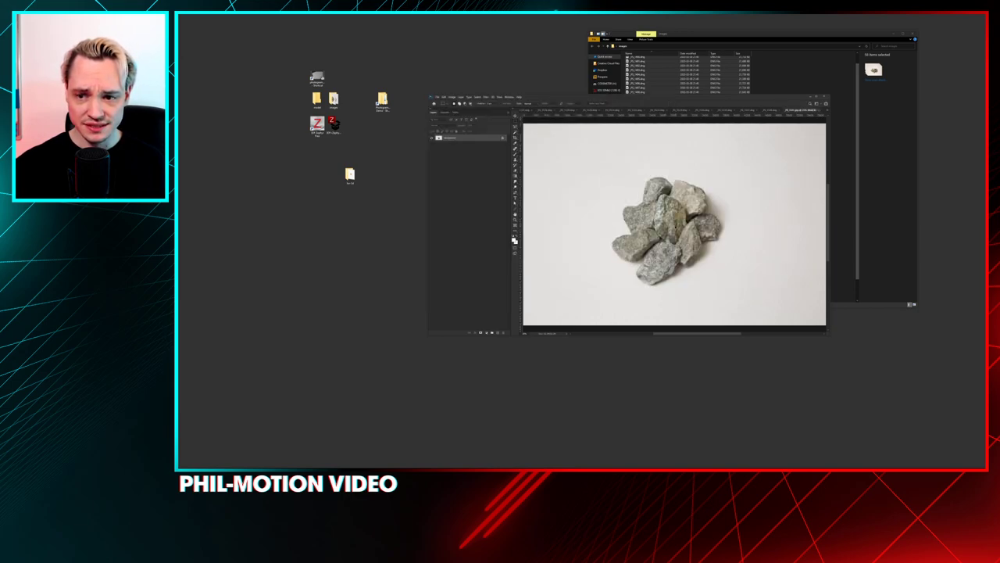
{"action": "key", "text": "ctrl+Tab"}
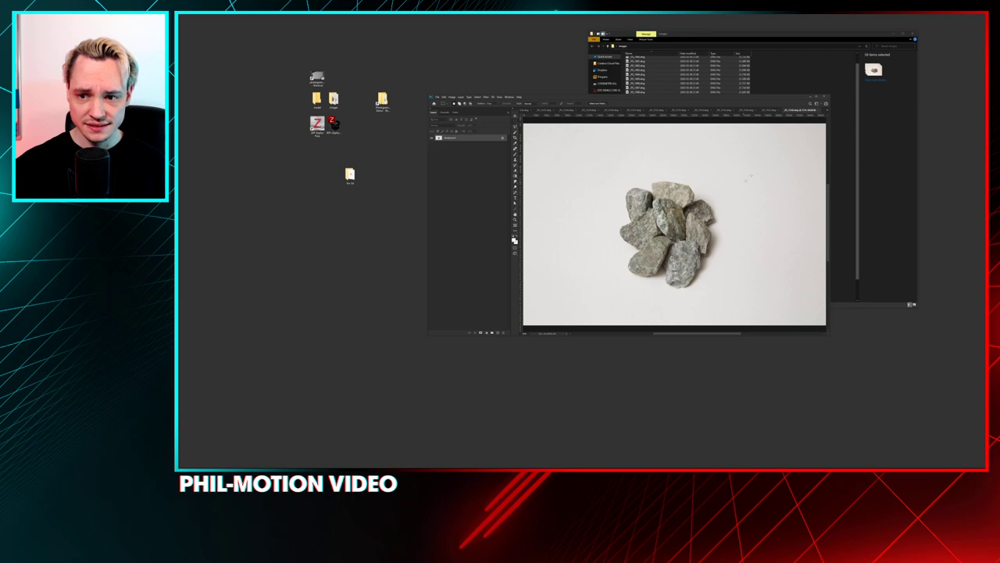
- Close the current photo, saving its changes with JPEG chosen as the format
{"action": "key", "text": "ctrl+w"}
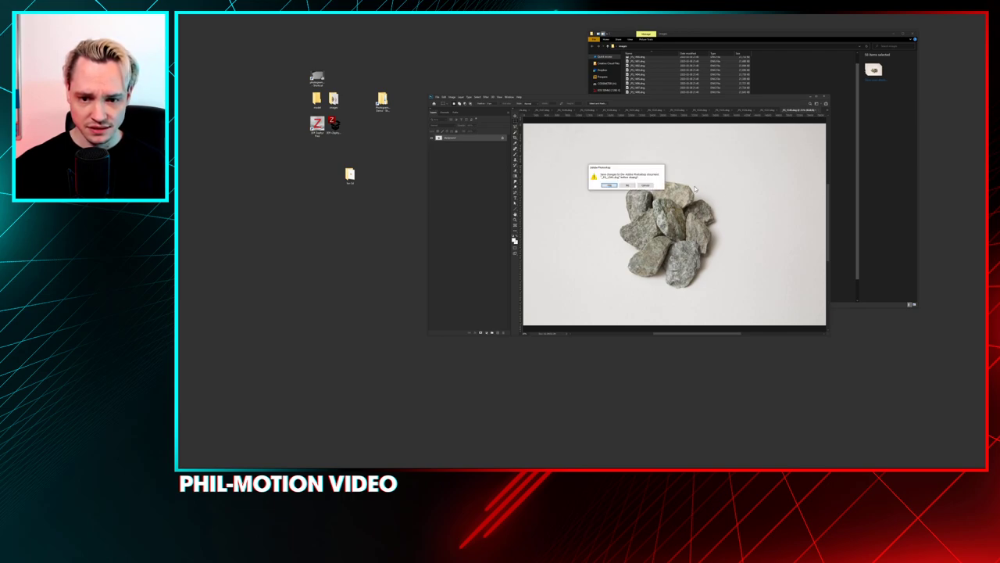
{"action": "key", "text": "Return"}
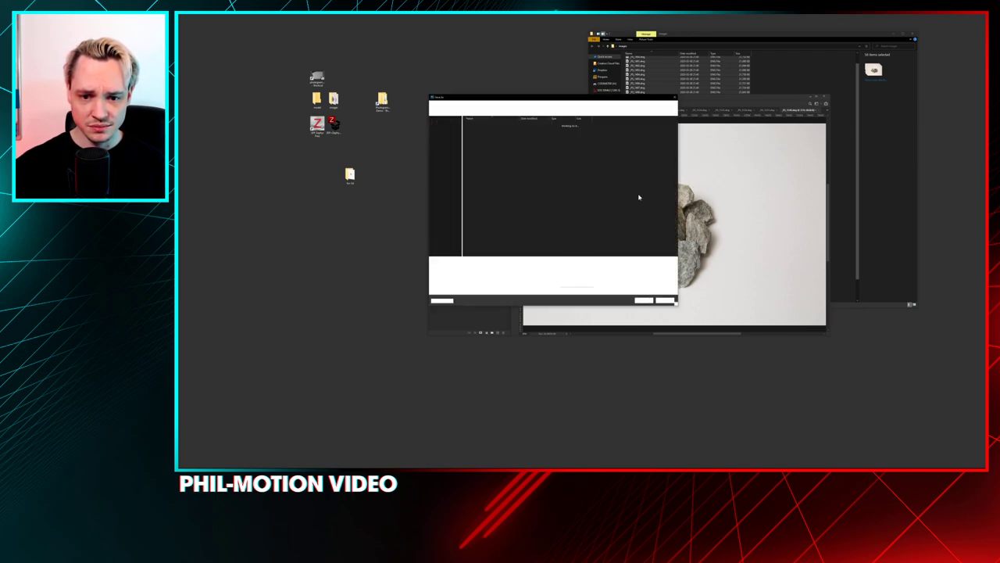
{"action": "left_click", "coordinate": [482, 268]}
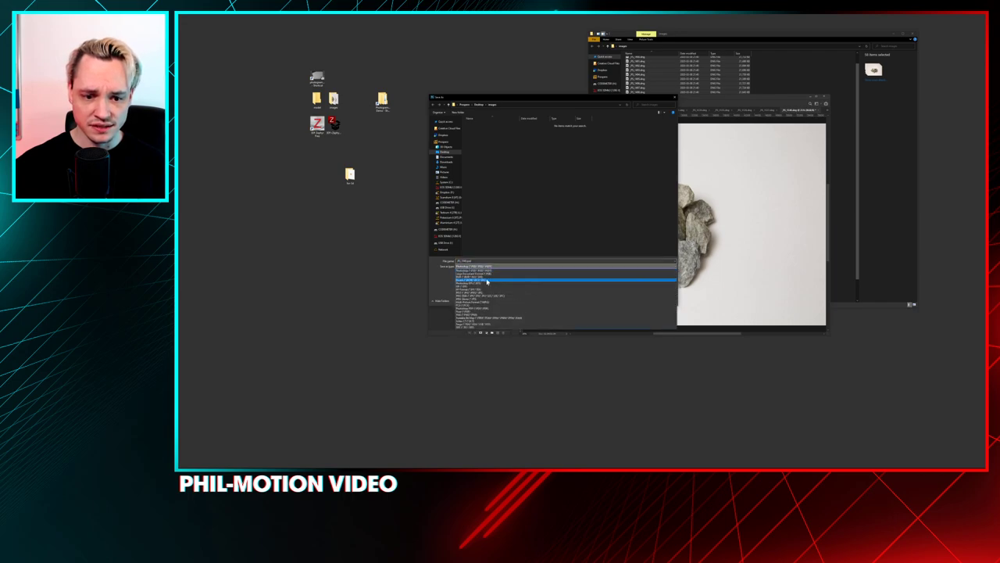
{"action": "left_click", "coordinate": [496, 293]}
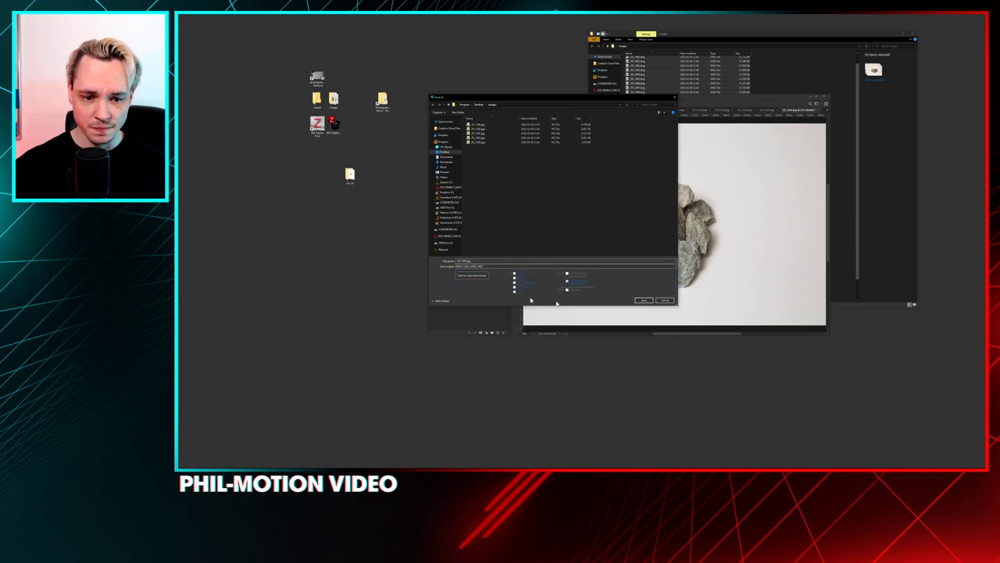
{"action": "left_click", "coordinate": [643, 301]}
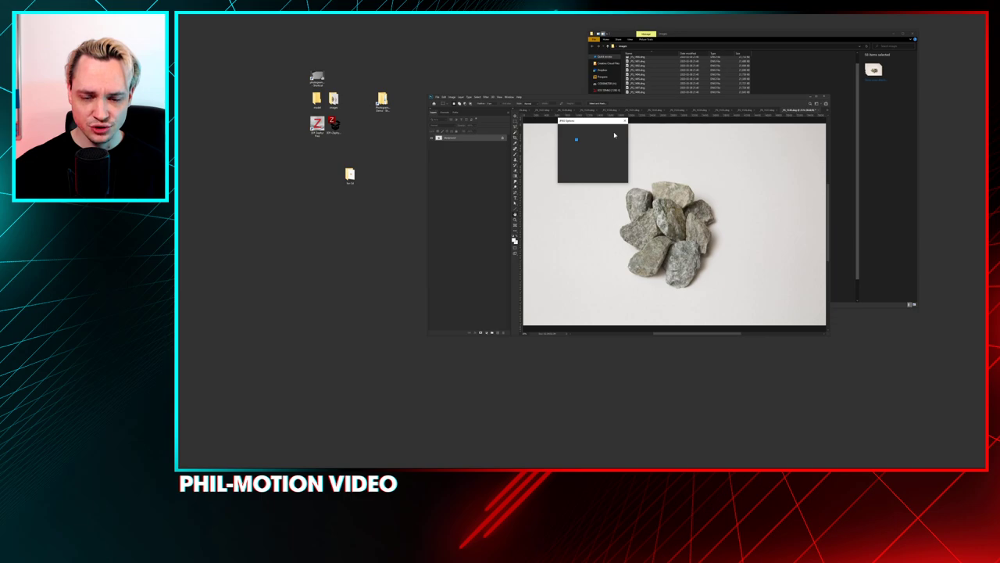
{"action": "left_click", "coordinate": [614, 135]}
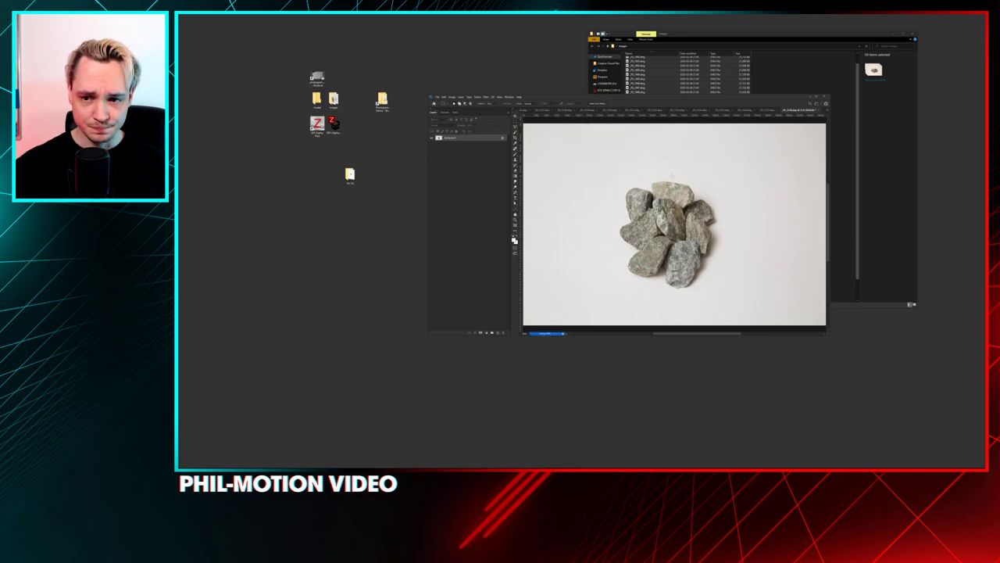
{"action": "key", "text": "ctrl+w"}
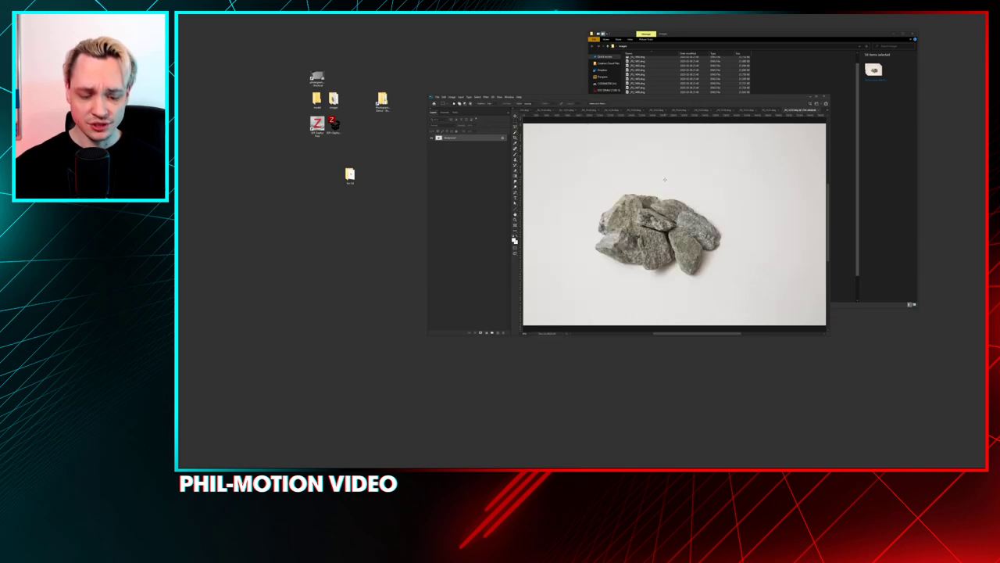
- Save the next two photos as JPEG copies with default name and quality, closing each
{"action": "key", "text": "ctrl+shift+s"}
{"action": "key", "text": "Return"}
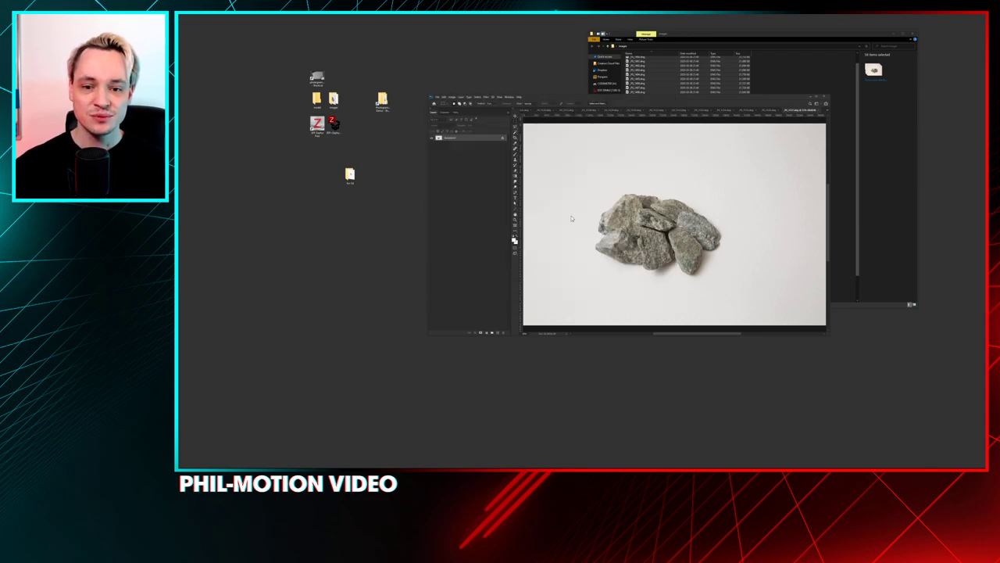
{"action": "key", "text": "Return"}
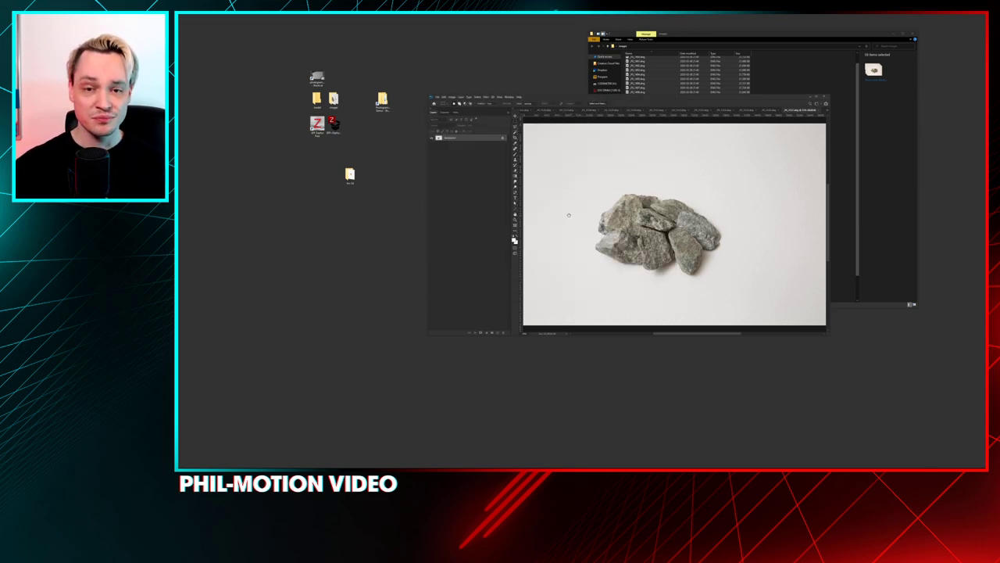
{"action": "key", "text": "ctrl+w"}
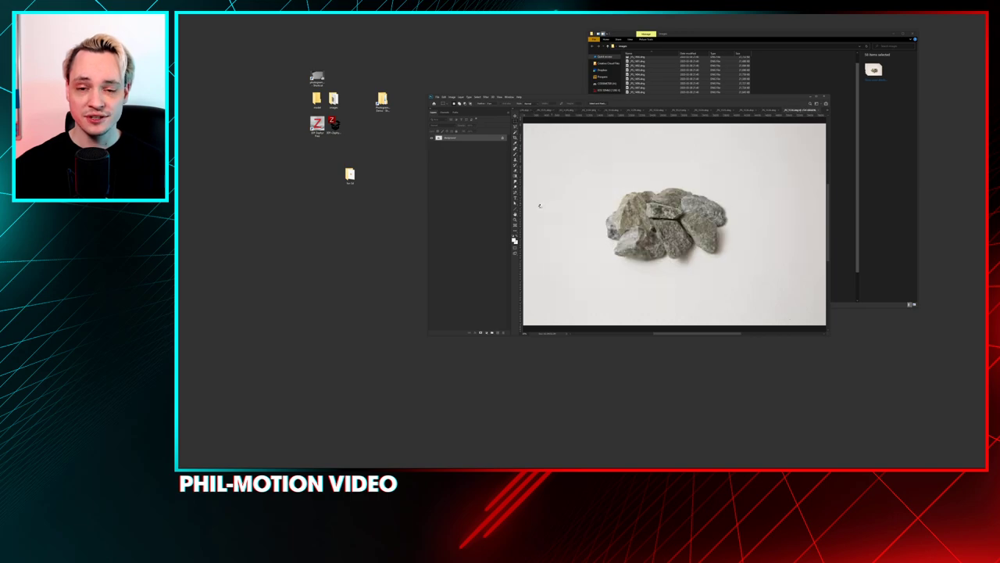
{"action": "key", "text": "ctrl+shift+s"}
{"action": "key", "text": "Return"}
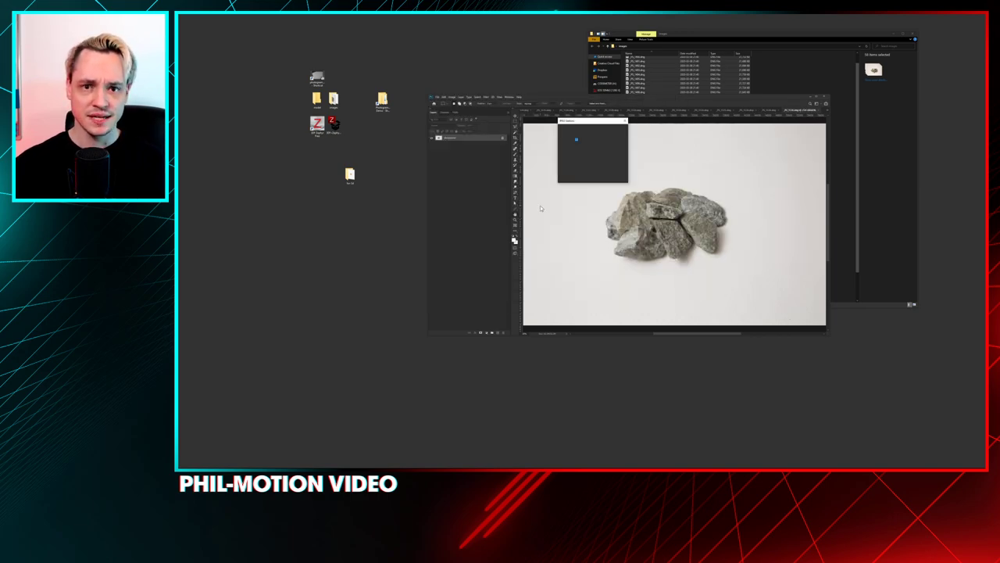
{"action": "key", "text": "Return"}
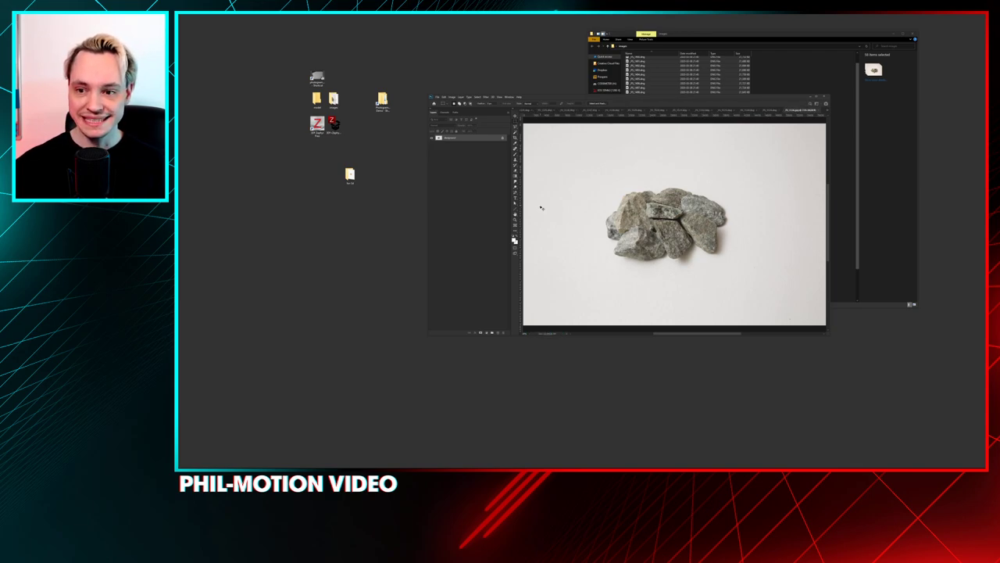
{"action": "key", "text": "ctrl+w"}
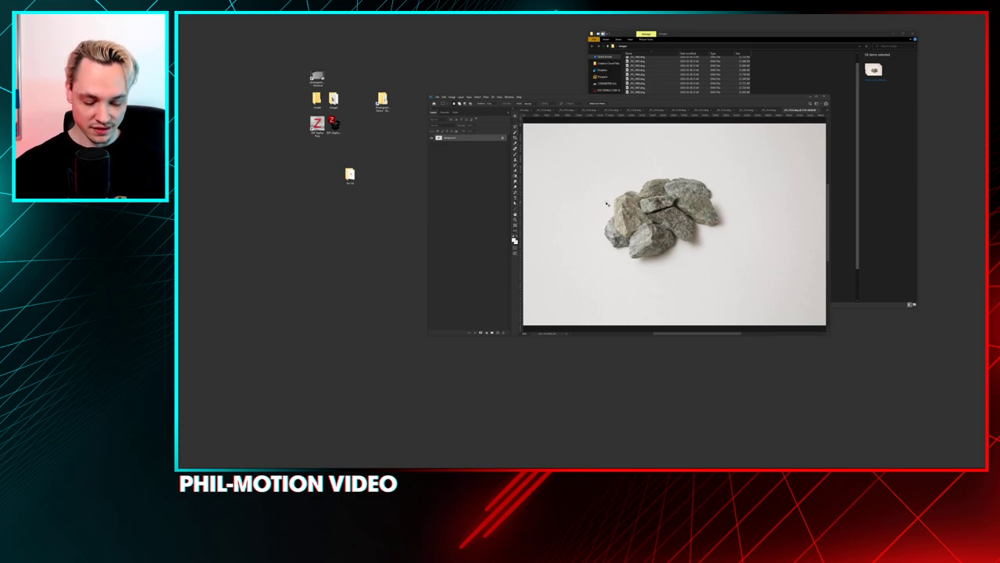
- Cancel the close prompt, save the photo as a JPEG copy, then close it
{"action": "key", "text": "ctrl+w"}
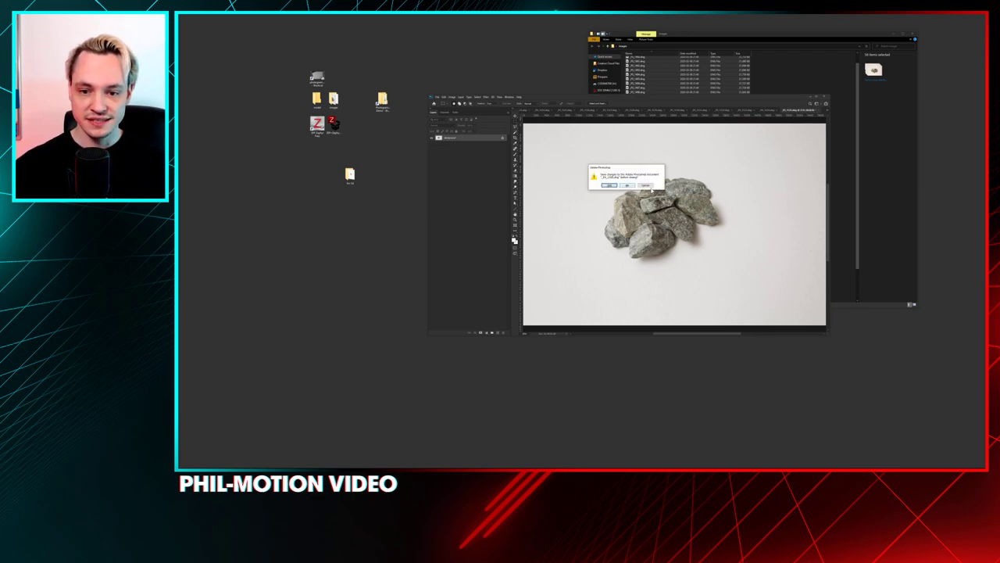
{"action": "left_click", "coordinate": [649, 186]}
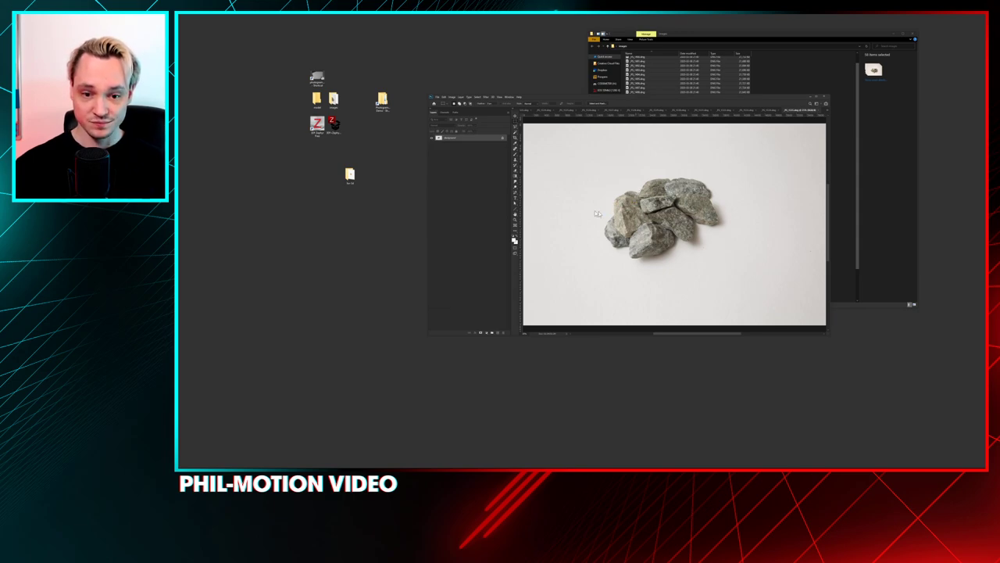
{"action": "key", "text": "Escape"}
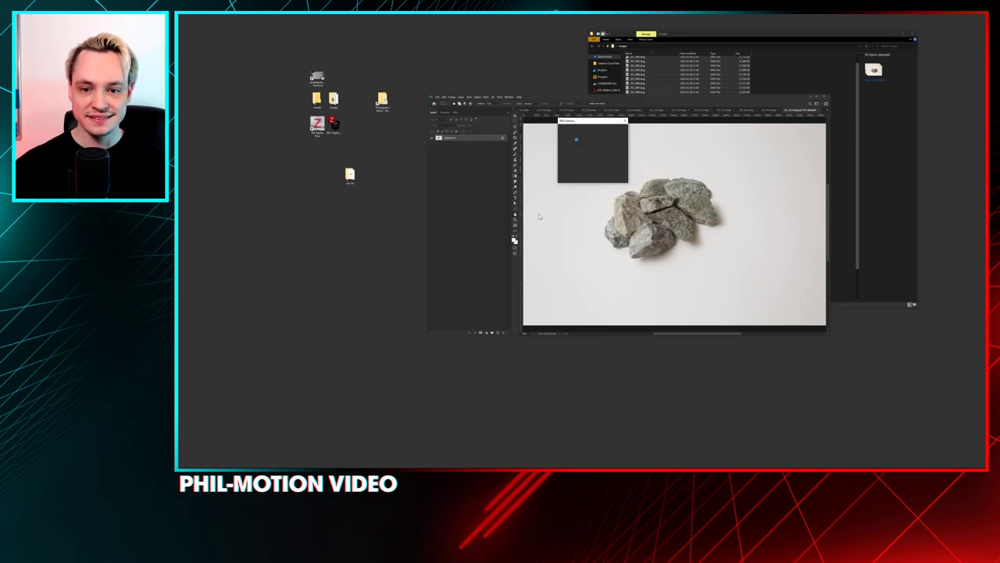
{"action": "key", "text": "Return"}
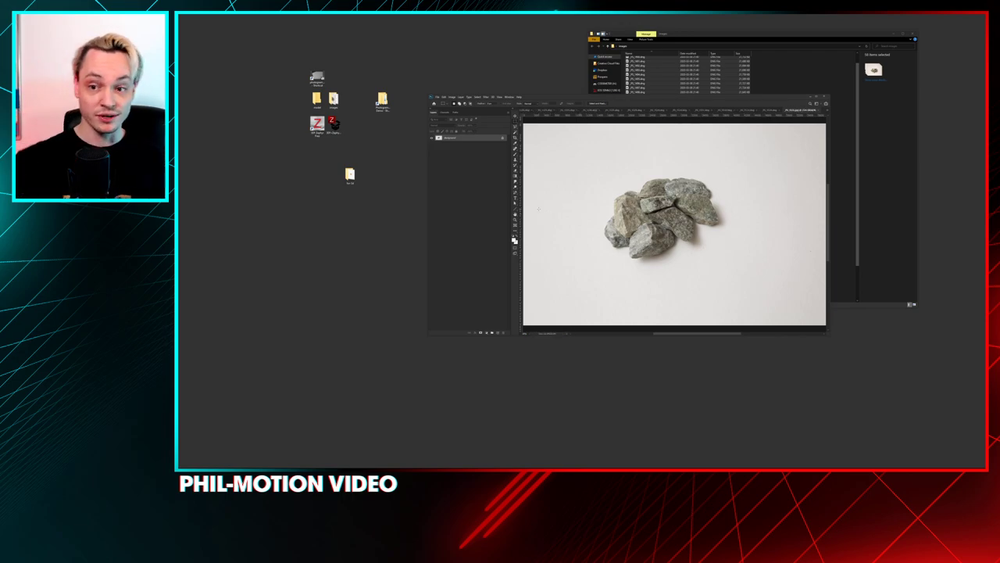
{"action": "key", "text": "ctrl+w"}
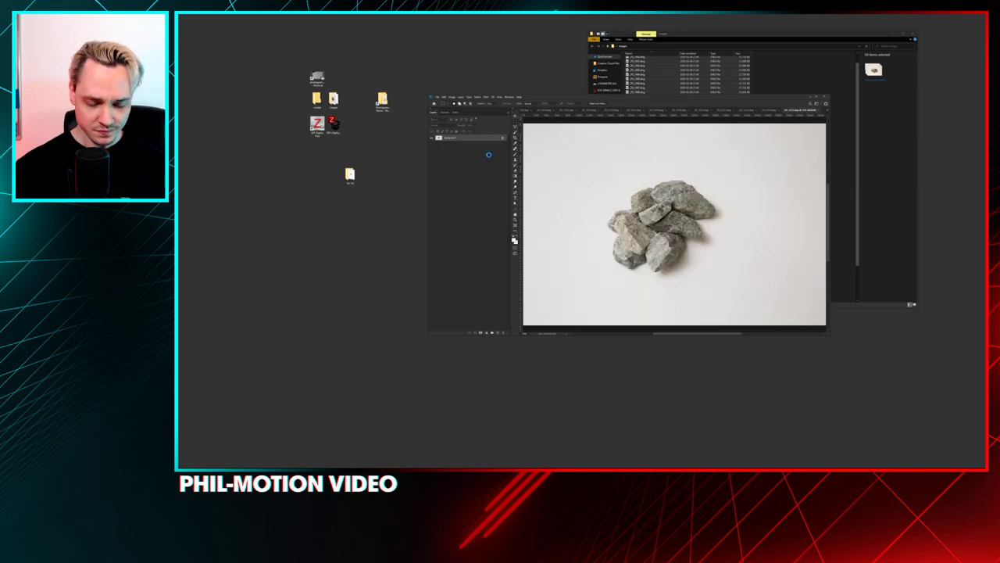
- Save the following rock photos as JPEG copies, then switch to another open photo tab
{"action": "key", "text": "ctrl+shift+s"}
{"action": "key", "text": "Return"}
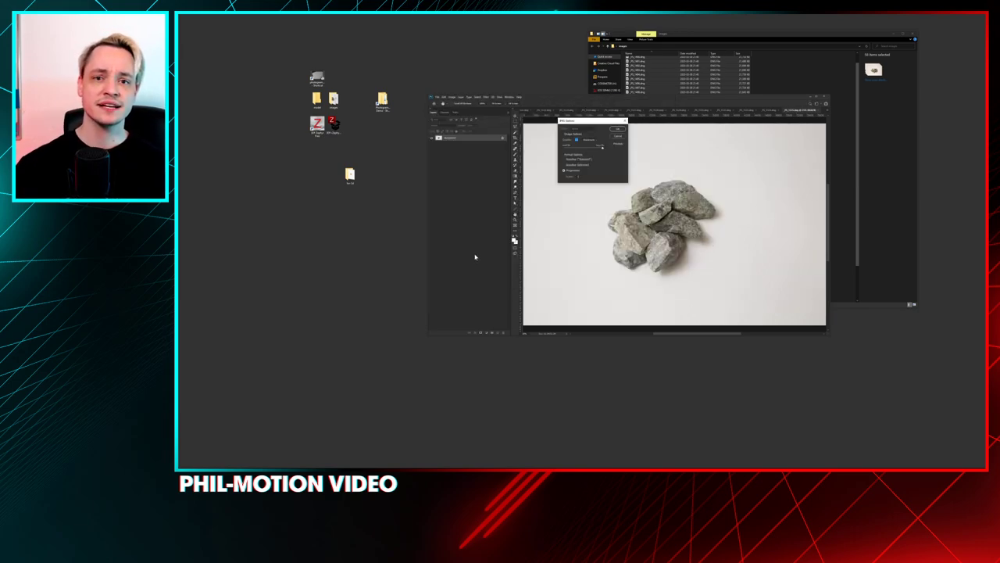
{"action": "key", "text": "Return"}
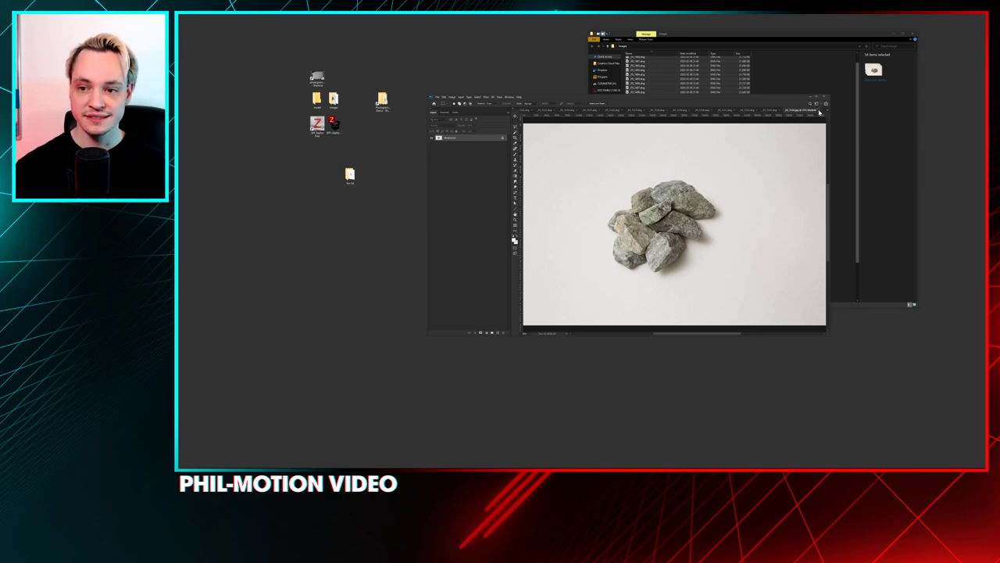
{"action": "key", "text": "ctrl+shift+s"}
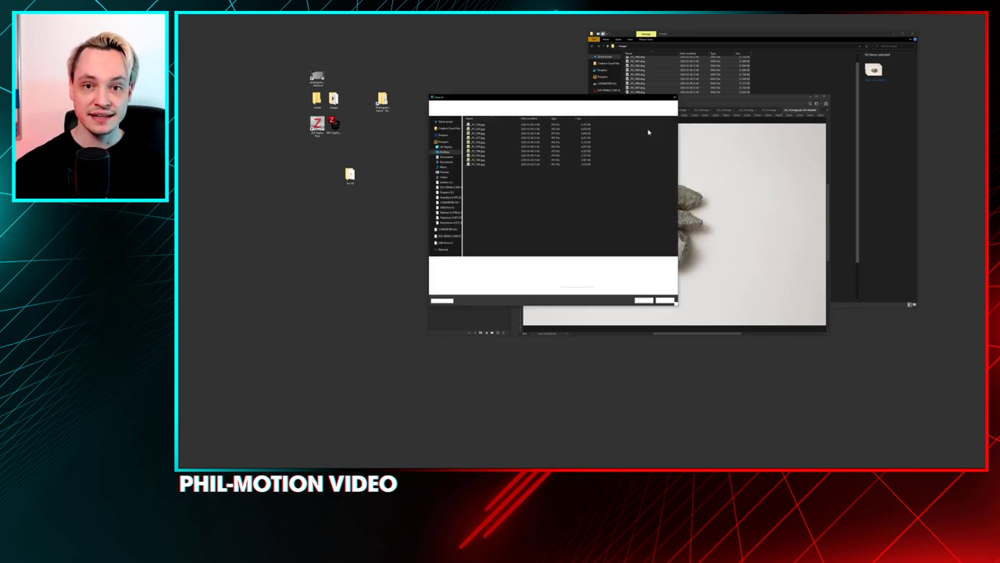
{"action": "key", "text": "Return"}
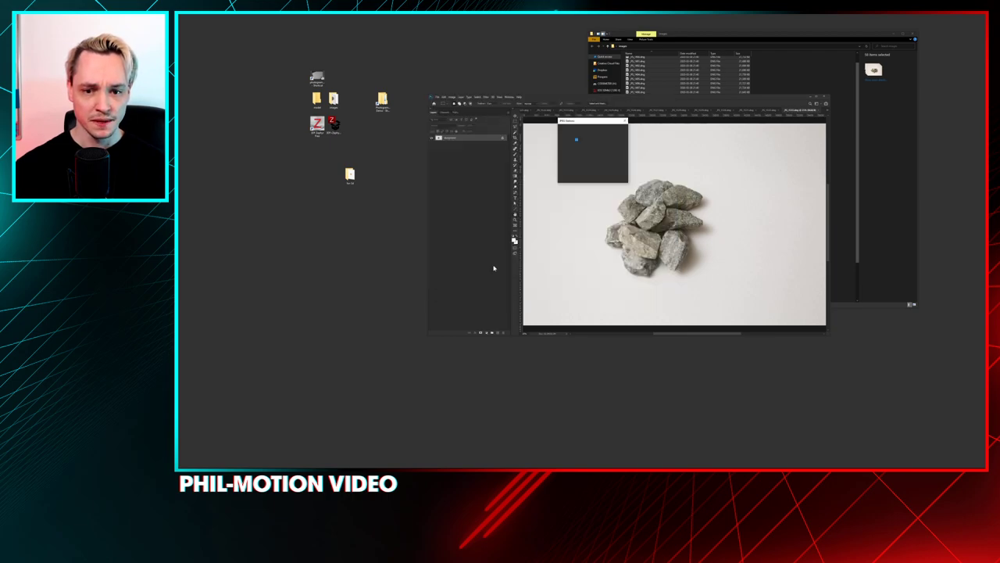
{"action": "key", "text": "Return"}
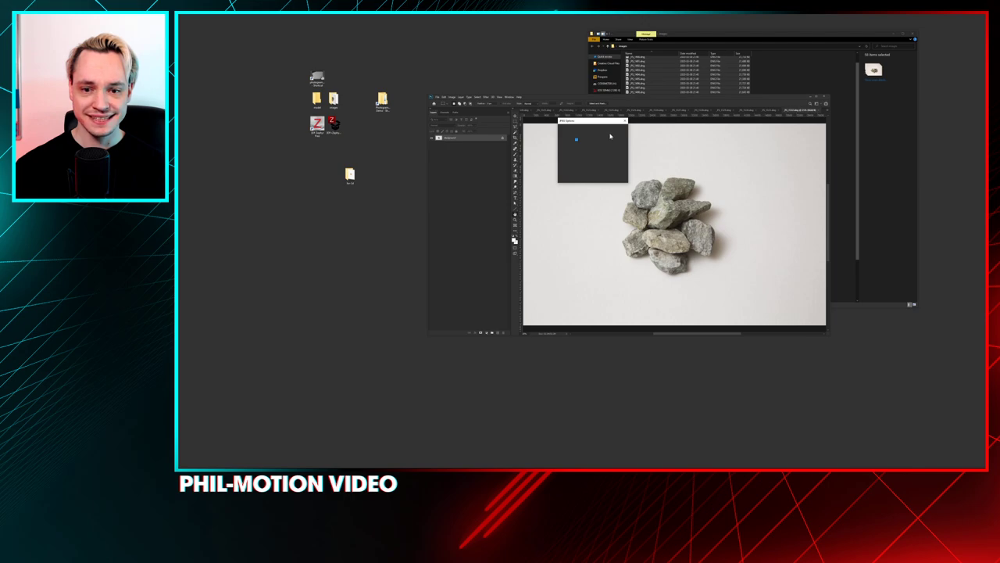
{"action": "left_click", "coordinate": [618, 129]}
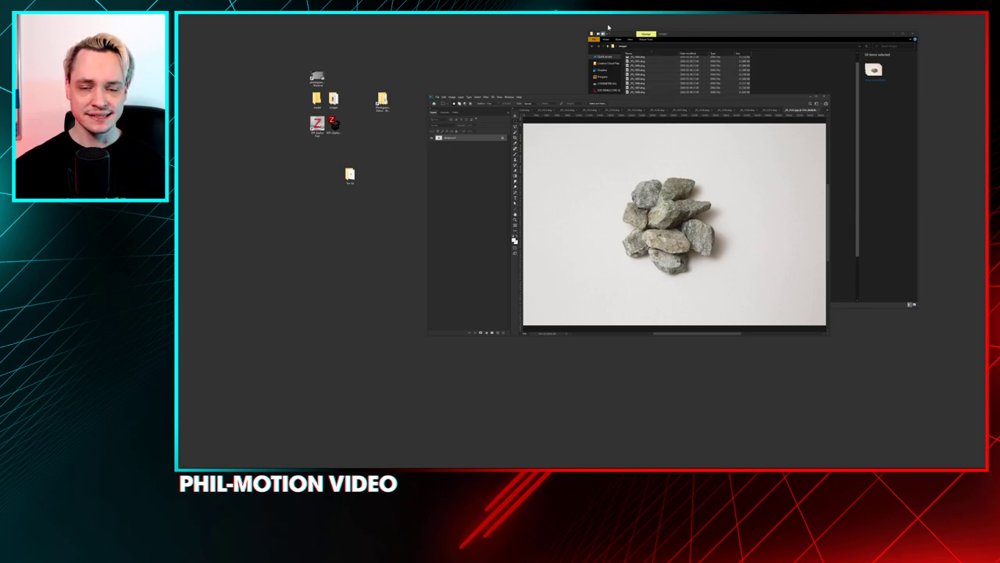
{"action": "left_click", "coordinate": [819, 111]}
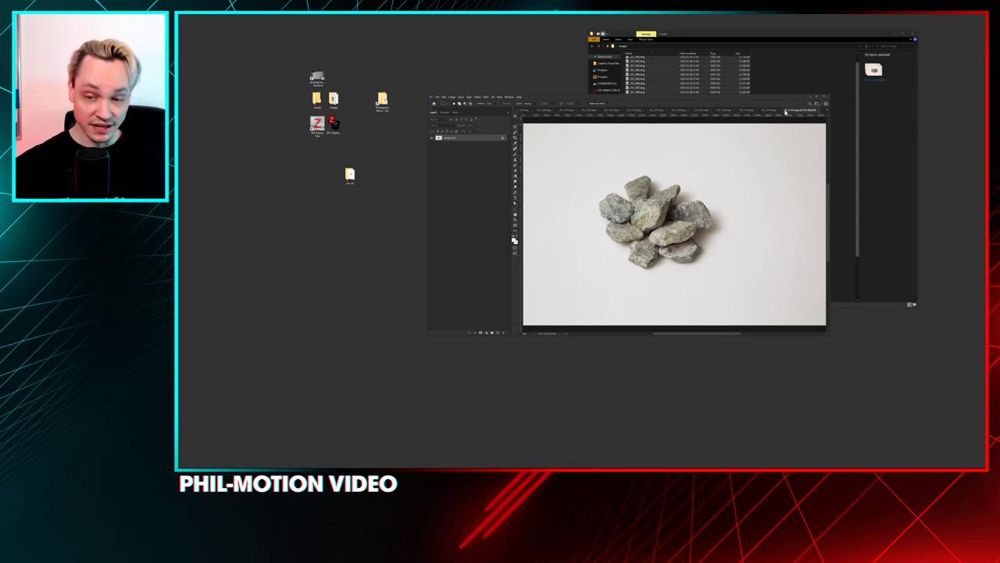
- Cancel closing the current rock photo and back out of the Open dialog
{"action": "key", "text": "ctrl+w"}
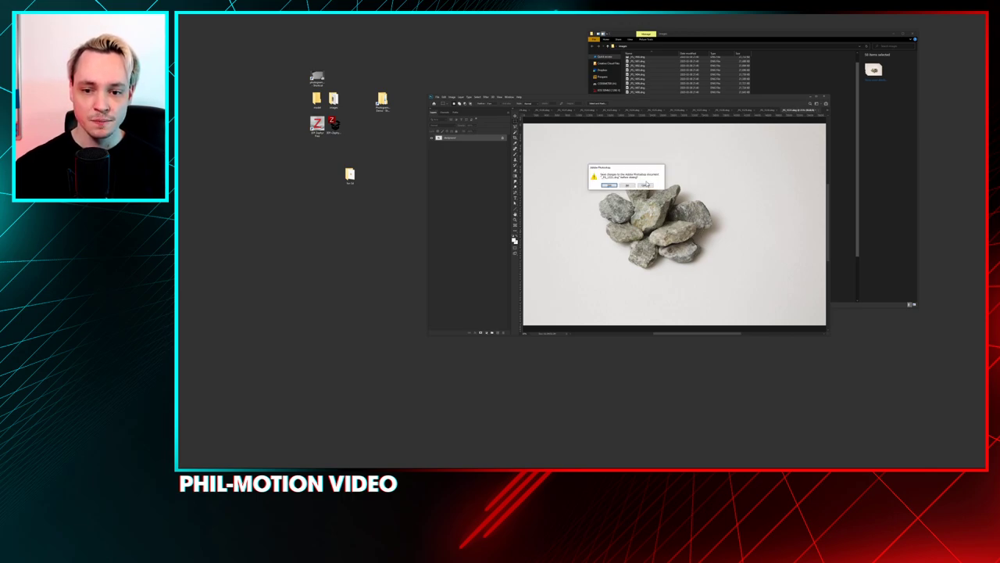
{"action": "left_click", "coordinate": [648, 185]}
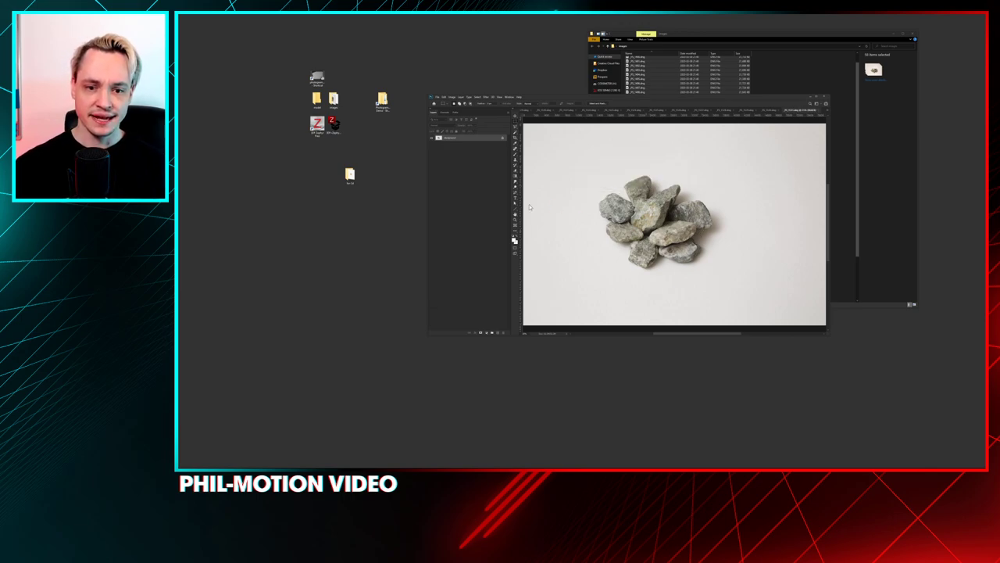
{"action": "key", "text": "ctrl+o"}
{"action": "key", "text": "Escape"}
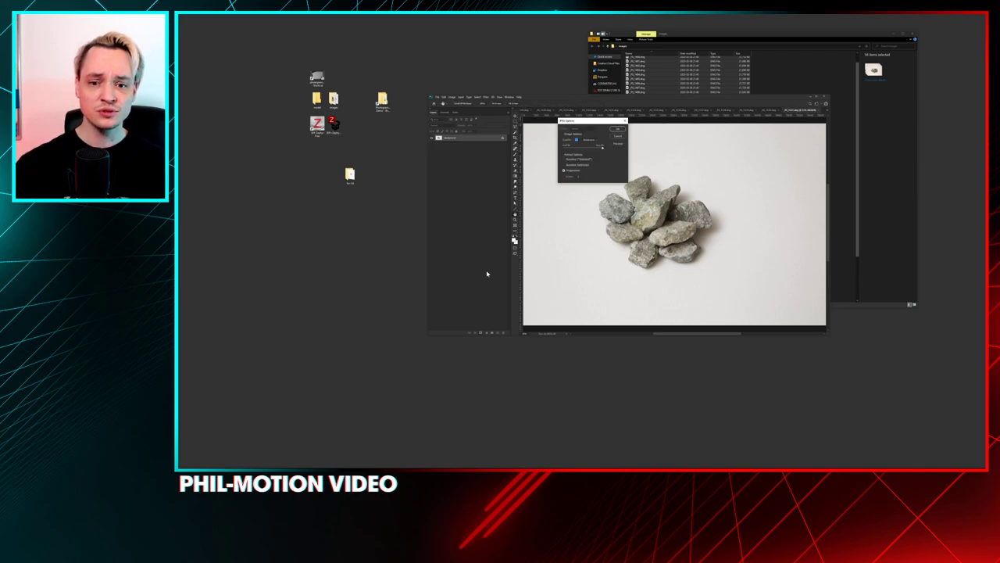
{"action": "key", "text": "Return"}
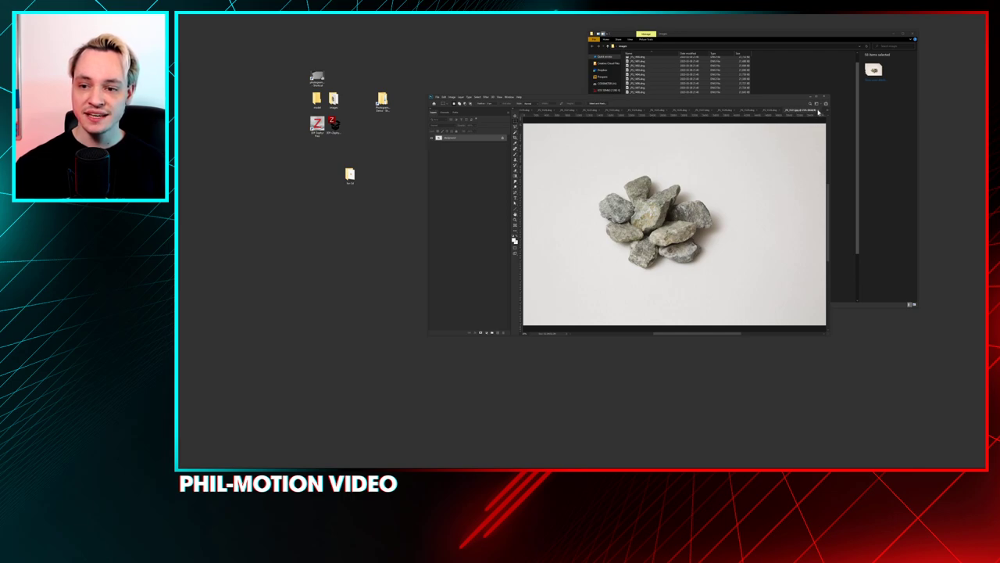
- Save this photo and the next one as JPEG copies, closing the first after saving
{"action": "key", "text": "ctrl+shift+s"}
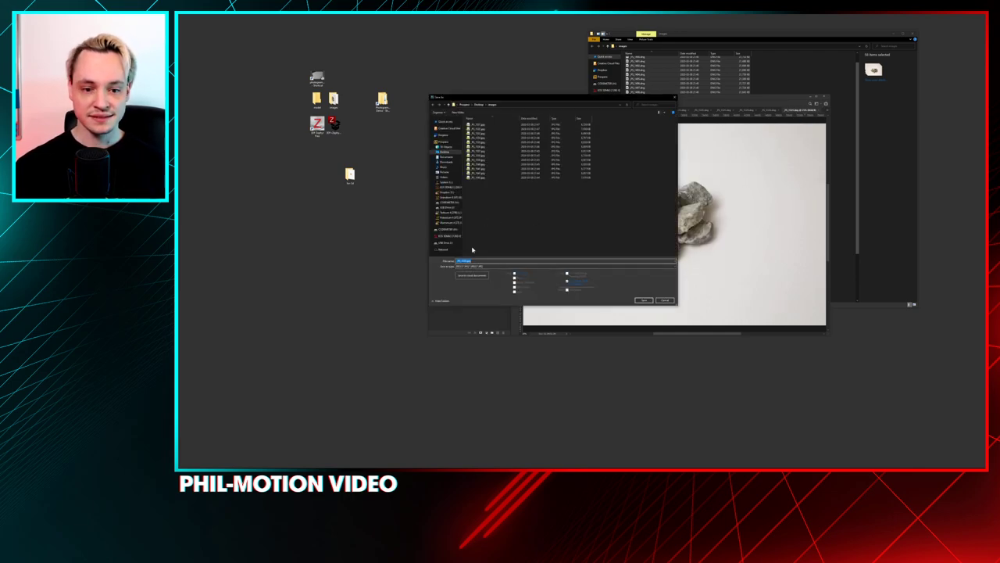
{"action": "key", "text": "Return"}
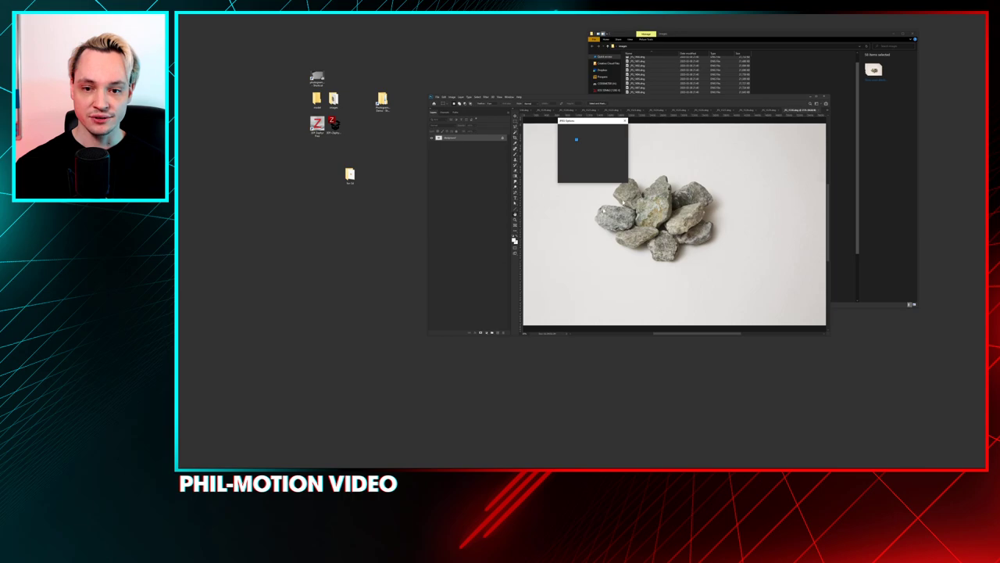
{"action": "key", "text": "Return"}
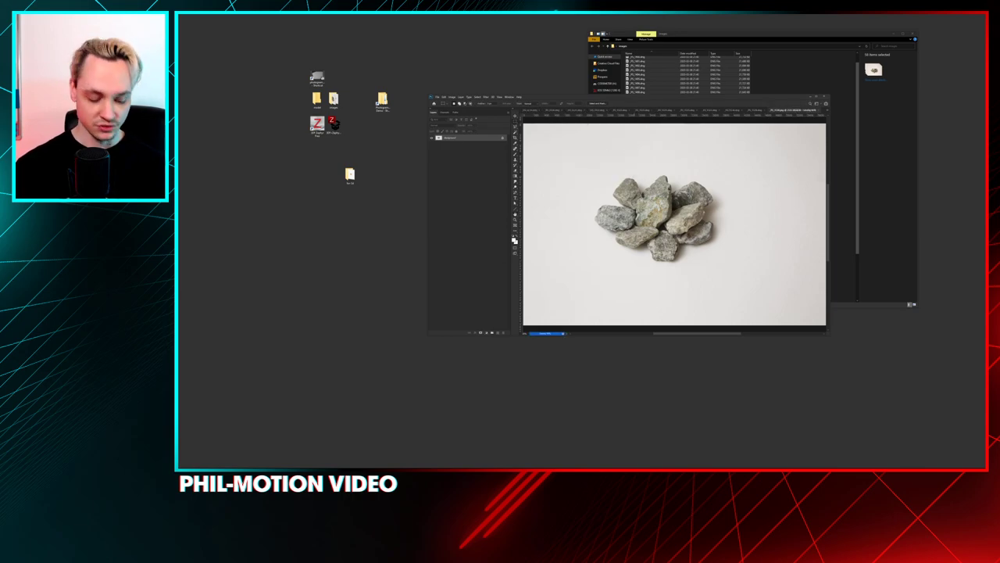
{"action": "key", "text": "ctrl+w"}
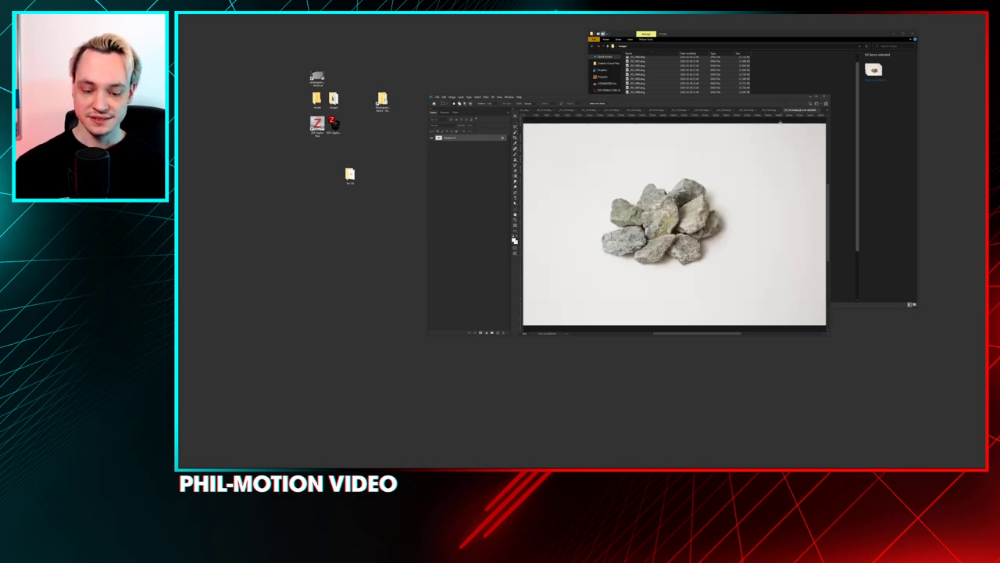
{"action": "key", "text": "ctrl+shift+s"}
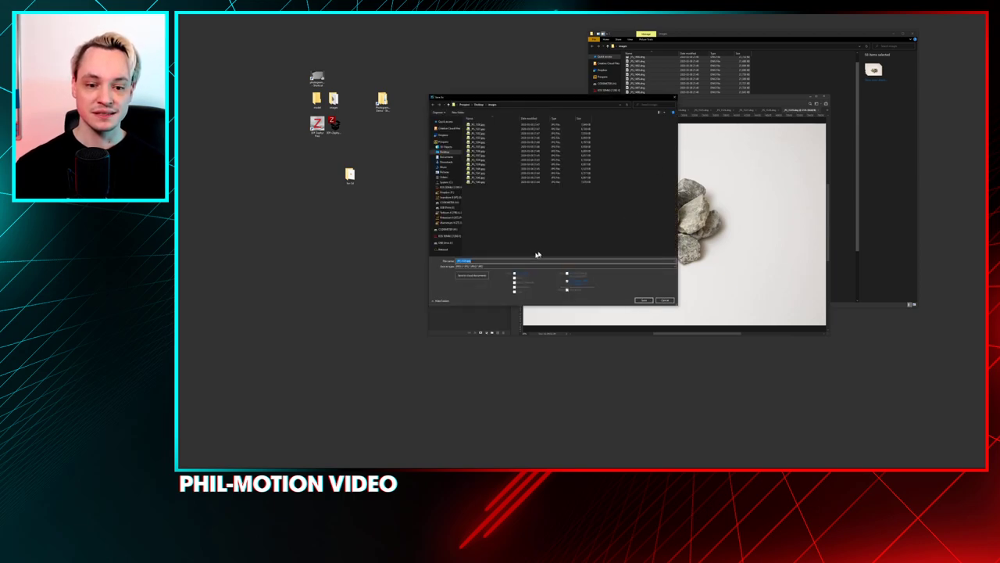
{"action": "key", "text": "Return"}
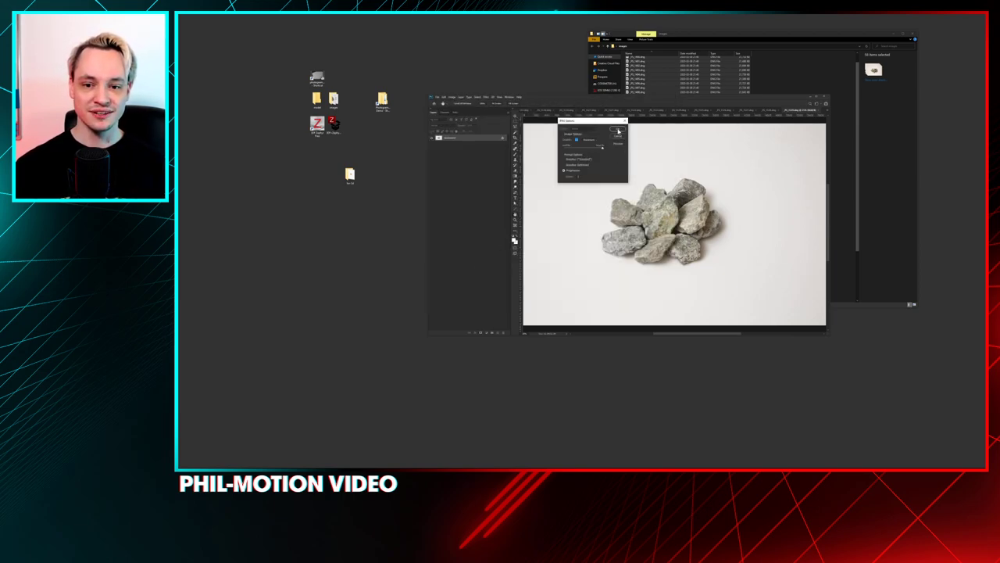
{"action": "left_click", "coordinate": [618, 130]}
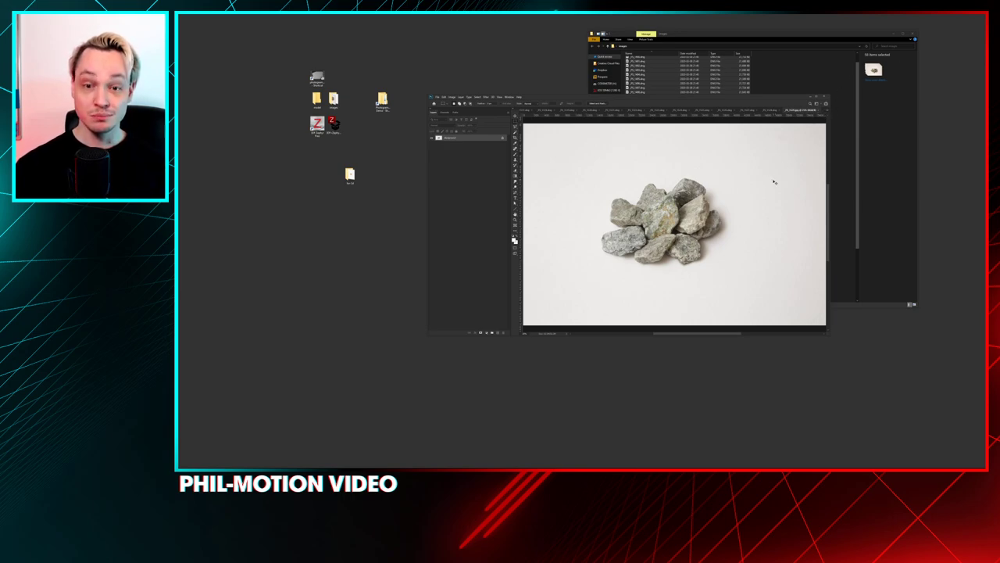
- Close the finished photo and save the next rock photo as a JPEG copy
{"action": "key", "text": "ctrl+w"}
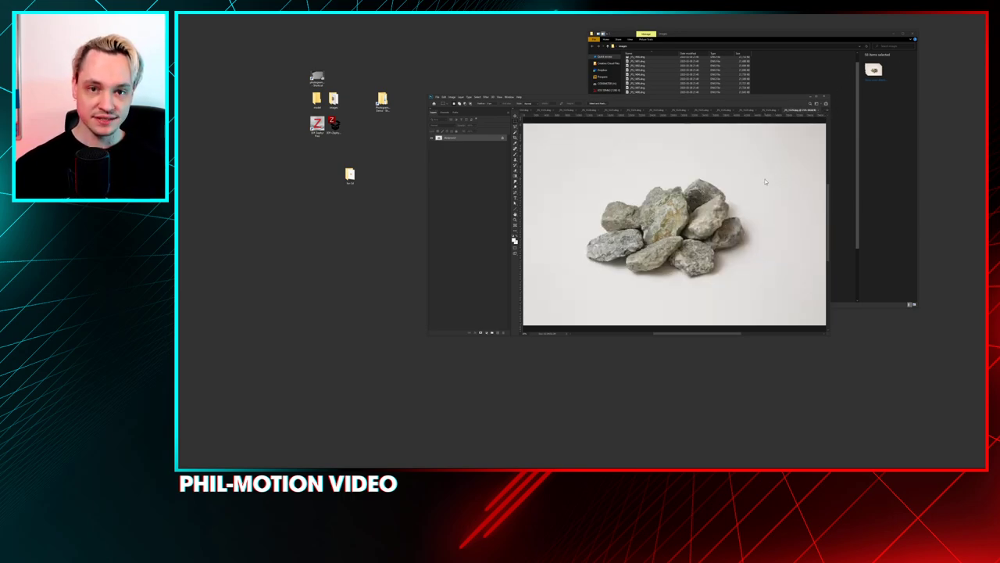
{"action": "key", "text": "ctrl+shift+s"}
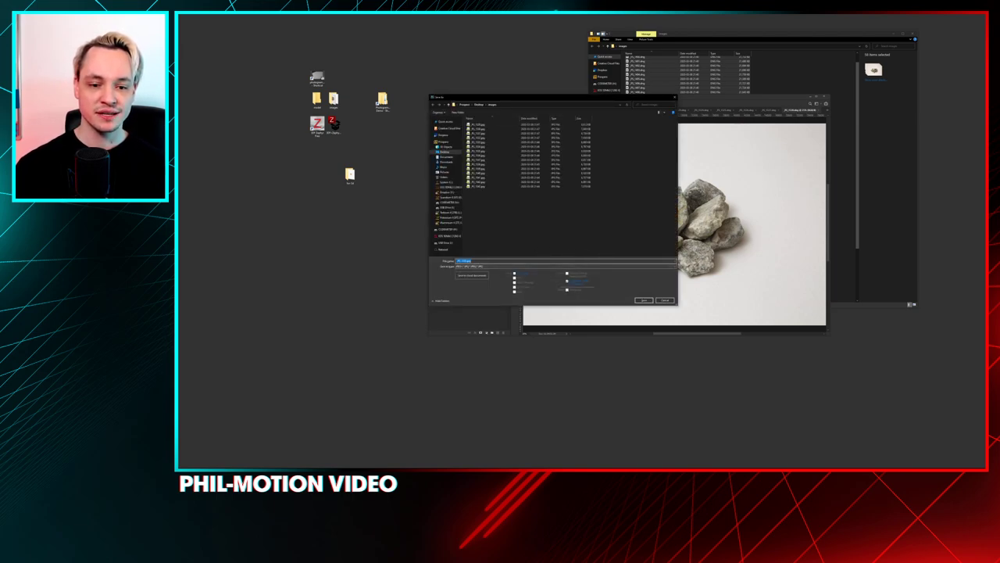
{"action": "key", "text": "Return"}
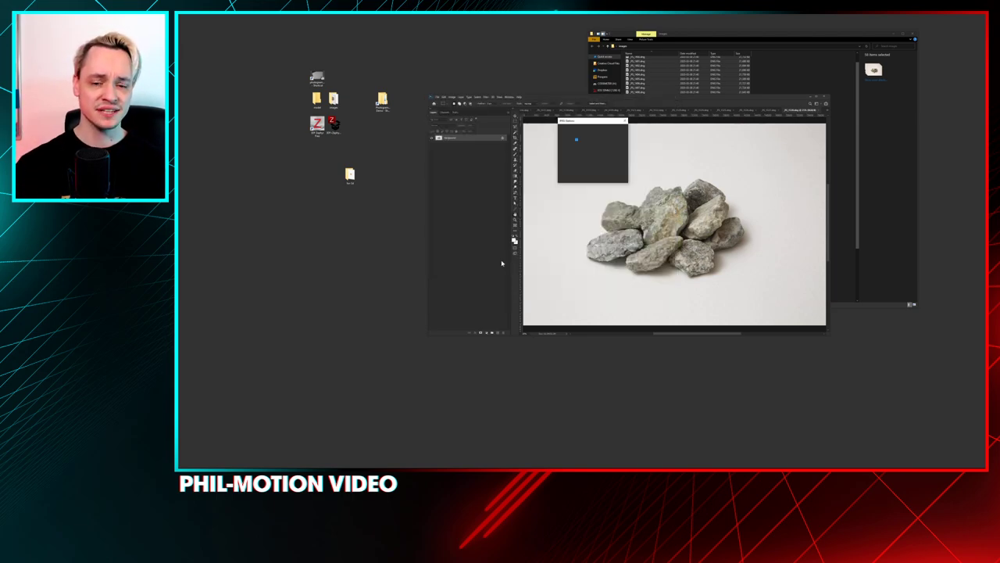
{"action": "key", "text": "Return"}
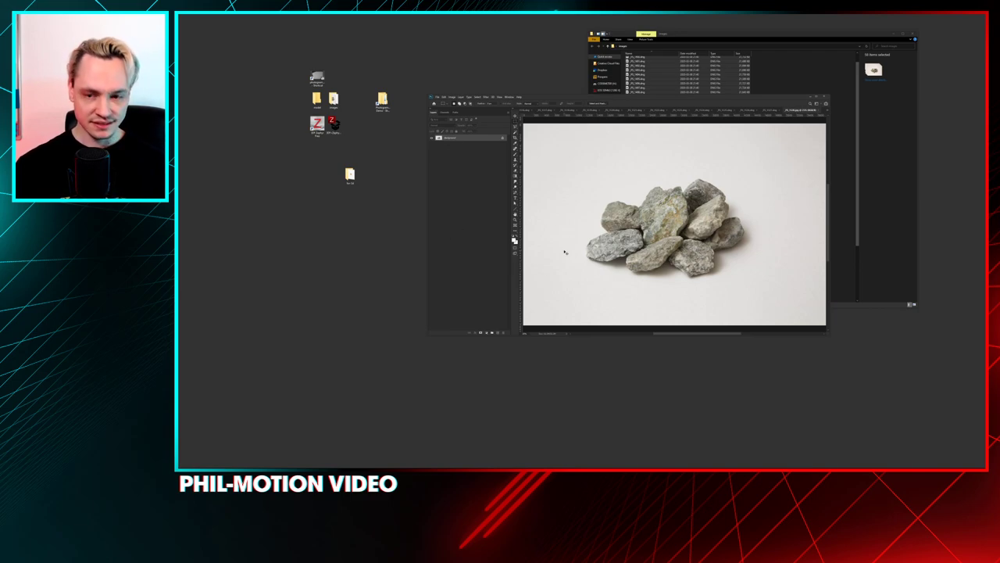
- Close that photo and export the following rock photo as a JPEG with default options
{"action": "left_click", "coordinate": [819, 111]}
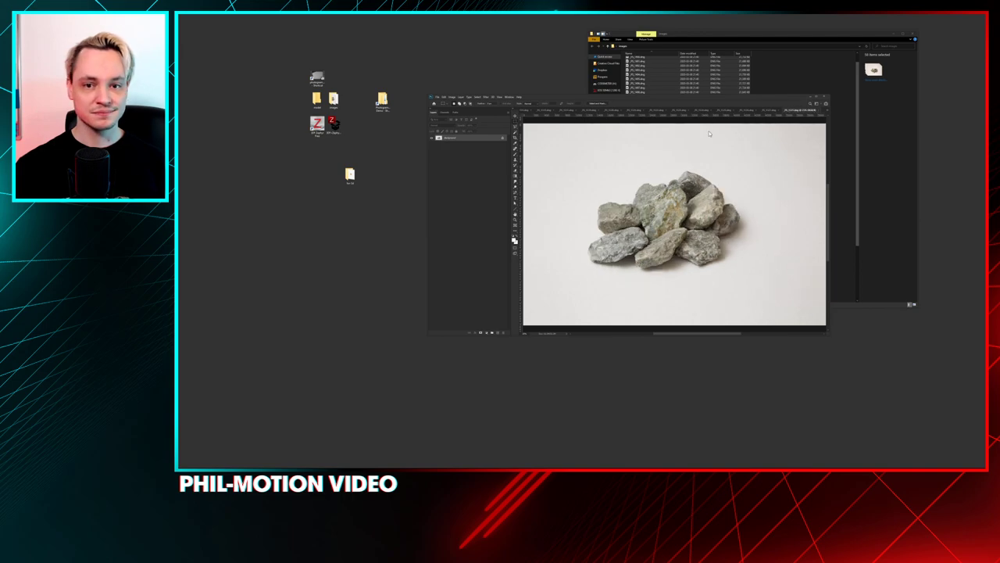
{"action": "key", "text": "ctrl+shift+s"}
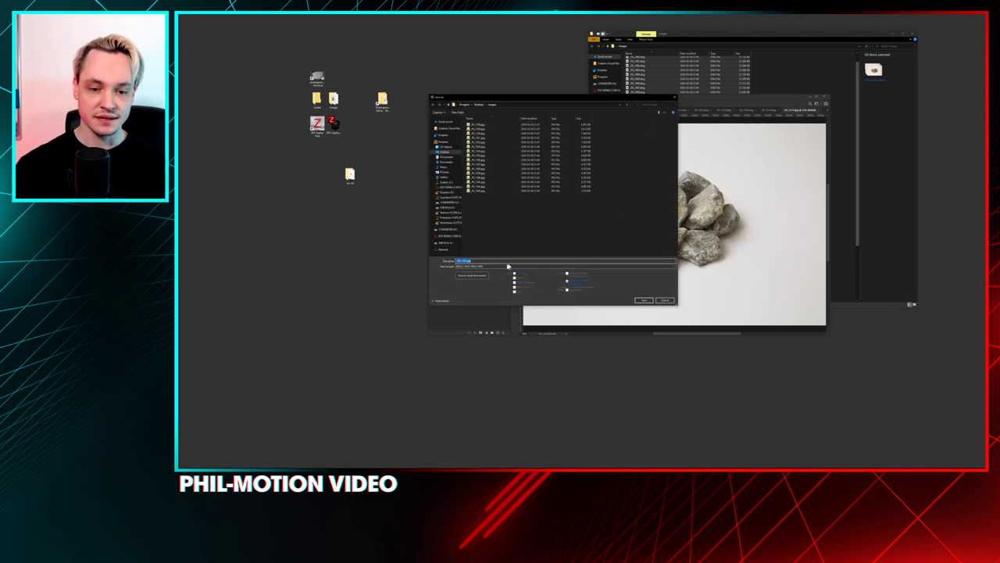
{"action": "key", "text": "Return"}
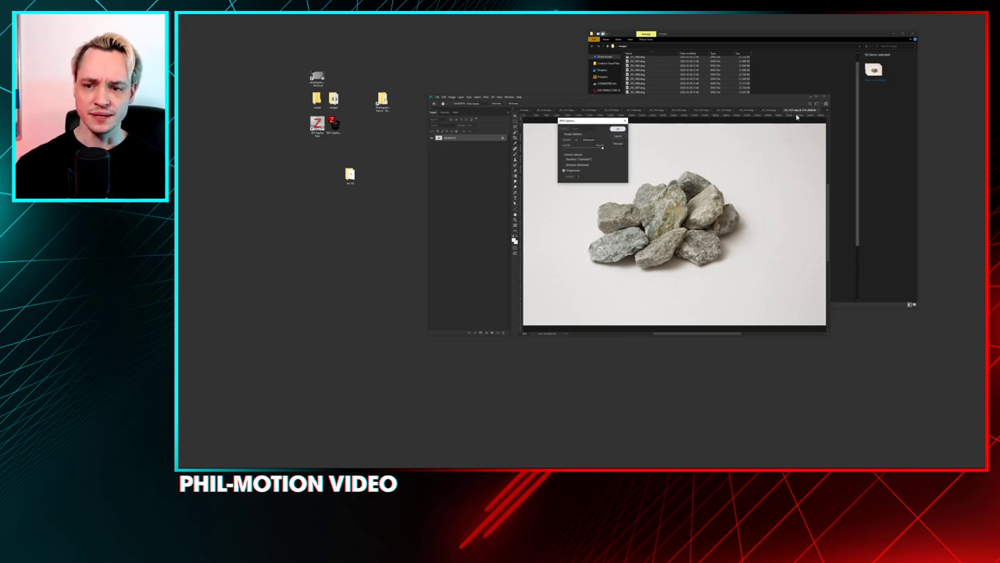
{"action": "left_click", "coordinate": [623, 130]}
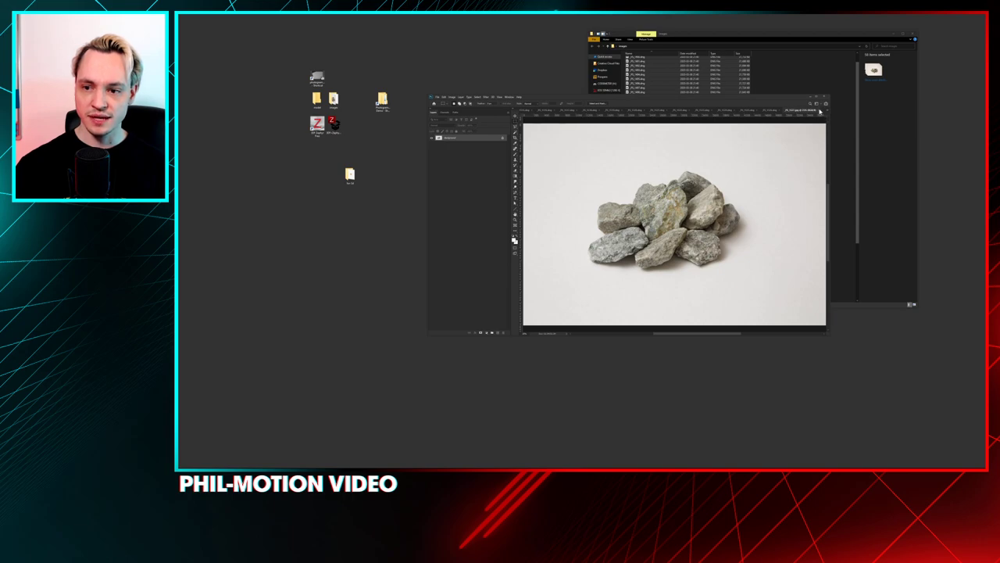
- Save another rock photo as a JPEG copy, then close it
{"action": "key", "text": "ctrl+shift+s"}
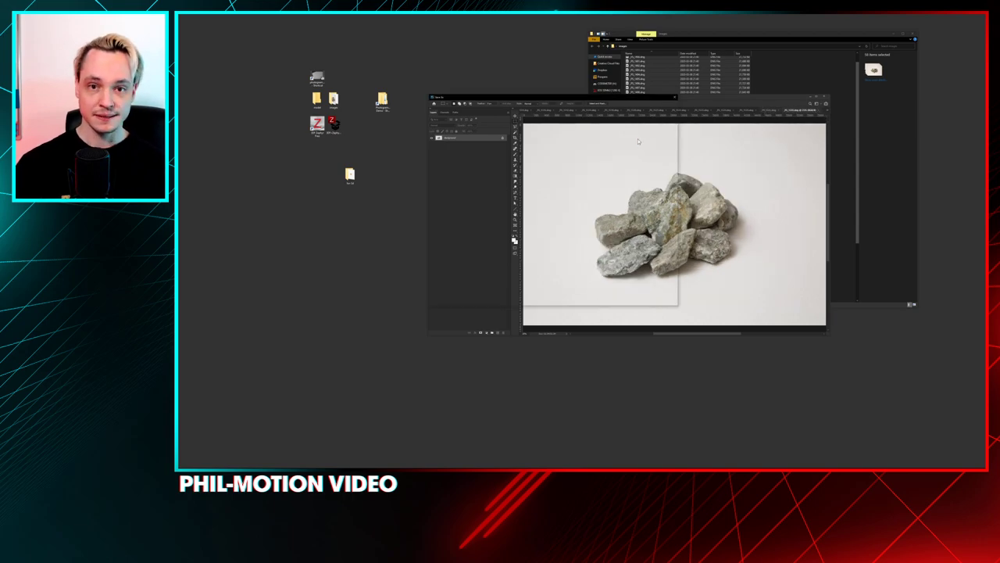
{"action": "key", "text": "Return"}
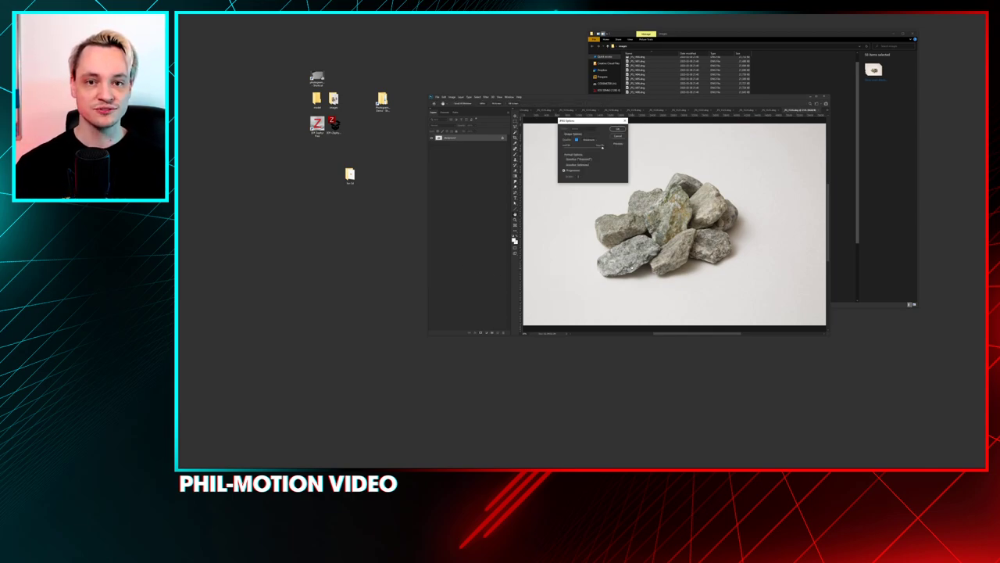
{"action": "left_click", "coordinate": [618, 129]}
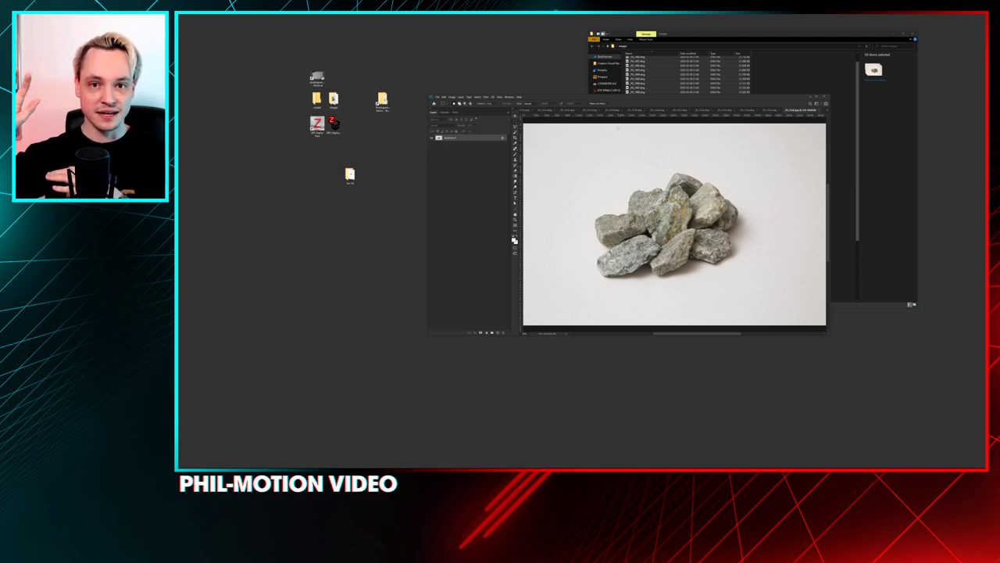
{"action": "left_click", "coordinate": [819, 111]}
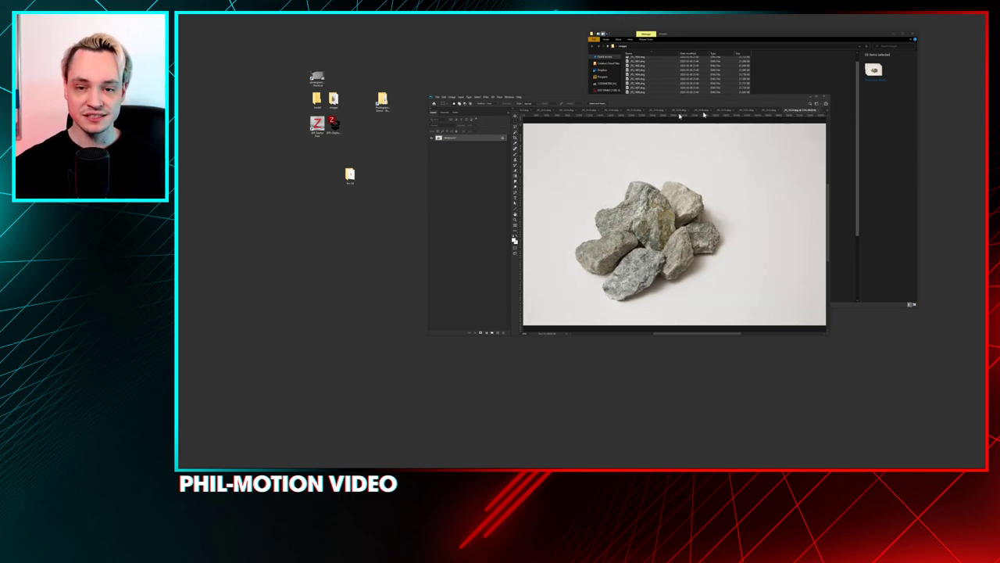
- Export the newly shown stone-pile photo as a JPEG under its suggested name
{"action": "key", "text": "ctrl+shift+s"}
{"action": "key", "text": "Return"}
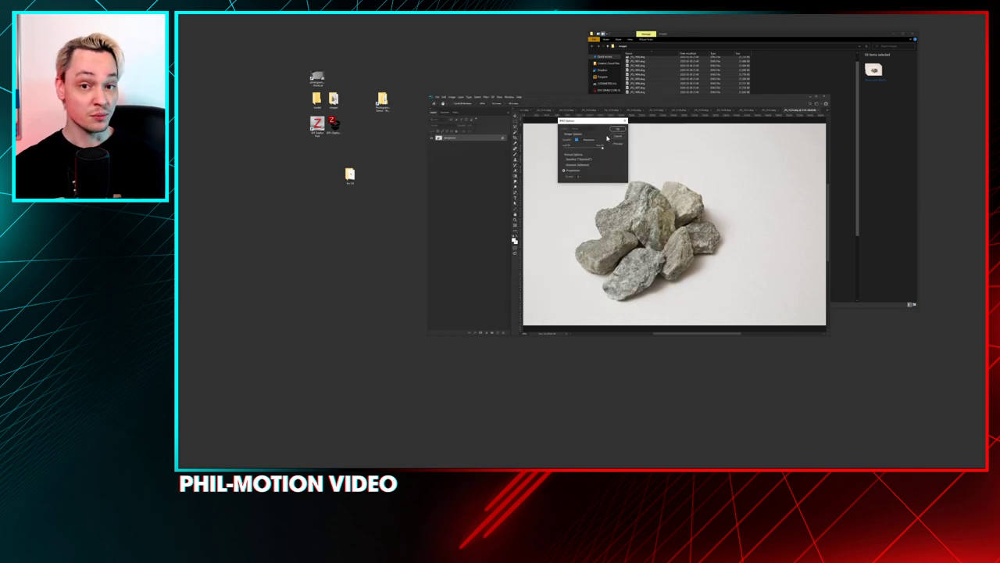
{"action": "left_click", "coordinate": [618, 129]}
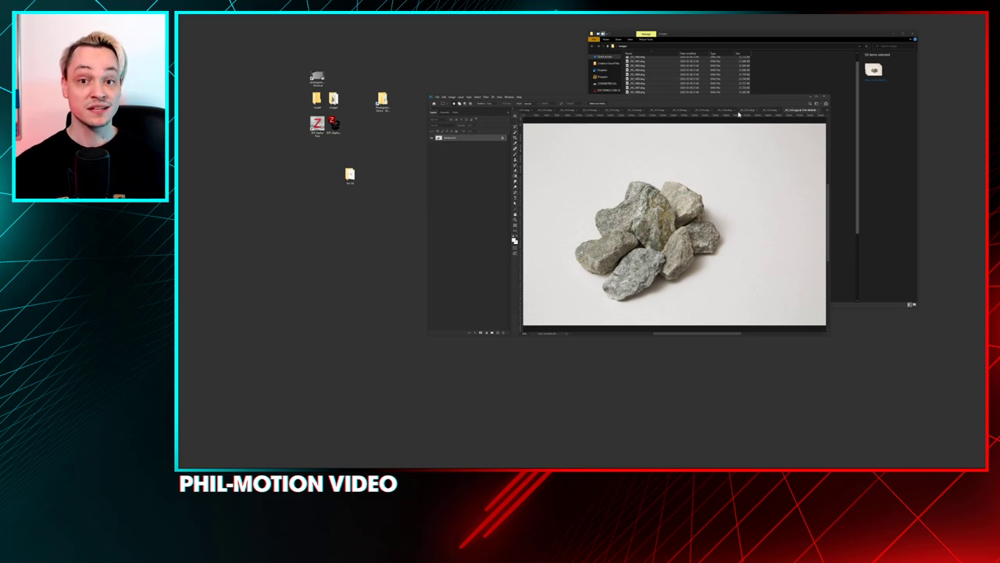
- Close the saved photo and save the next rock photo as a JPEG copy
{"action": "left_click", "coordinate": [819, 112]}
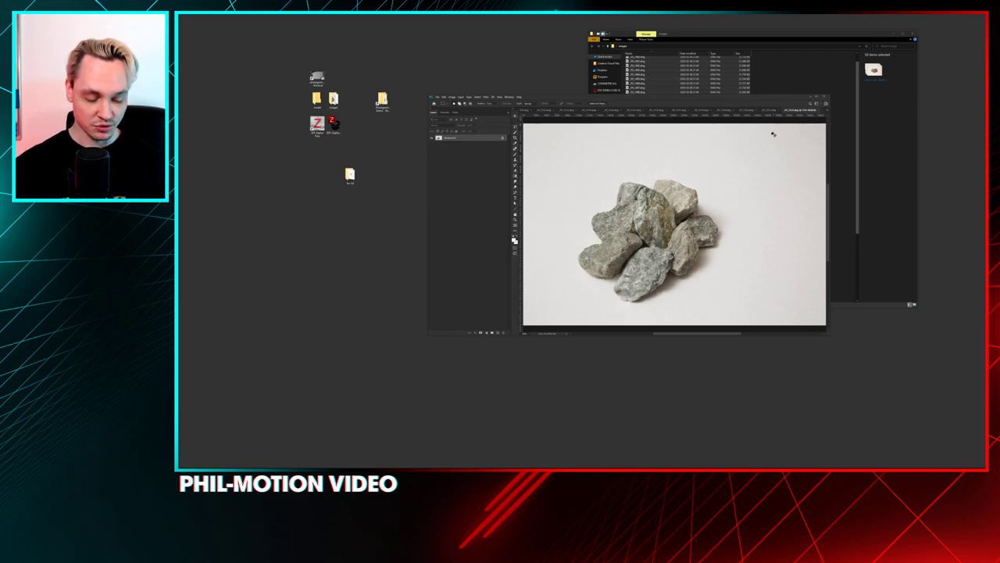
{"action": "key", "text": "ctrl+shift+s"}
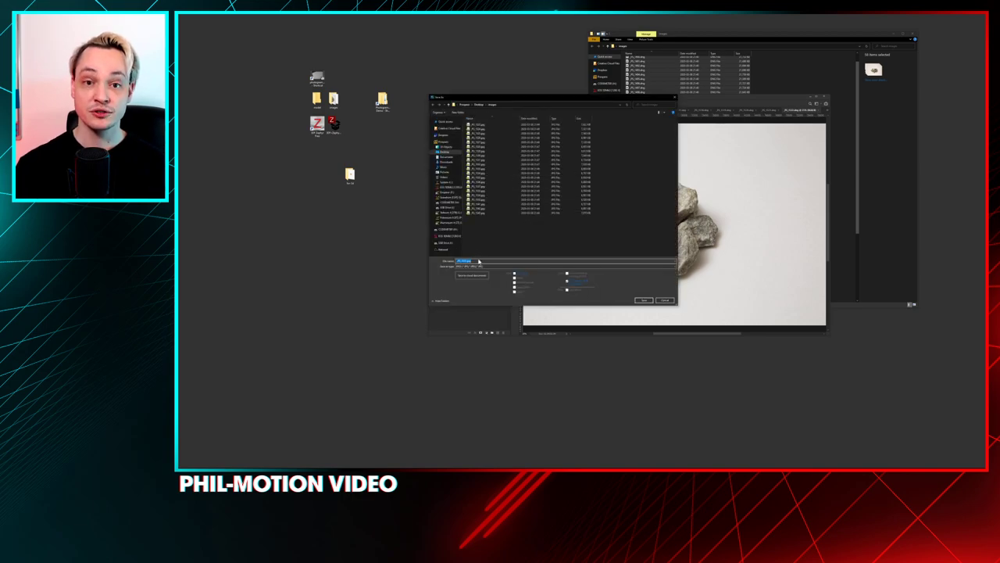
{"action": "key", "text": "Return"}
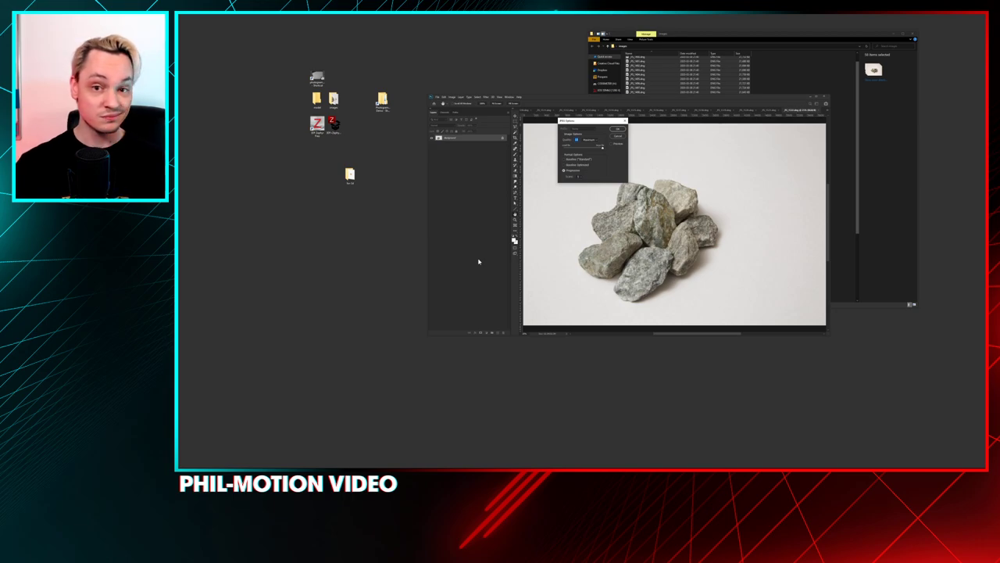
{"action": "key", "text": "Return"}
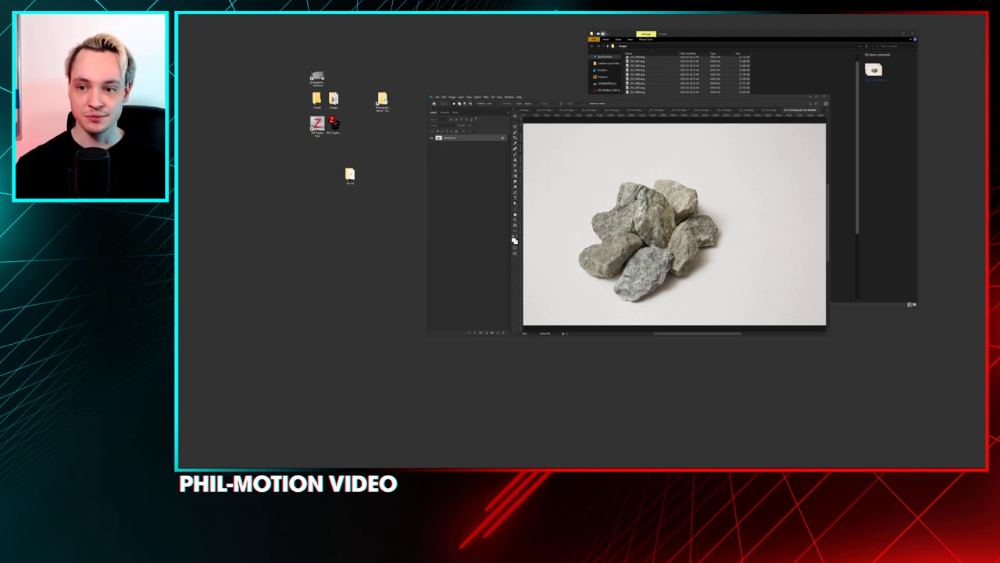
- Close the saved photo via the save-changes prompt, then save the next one as a JPEG
{"action": "left_click", "coordinate": [819, 112]}
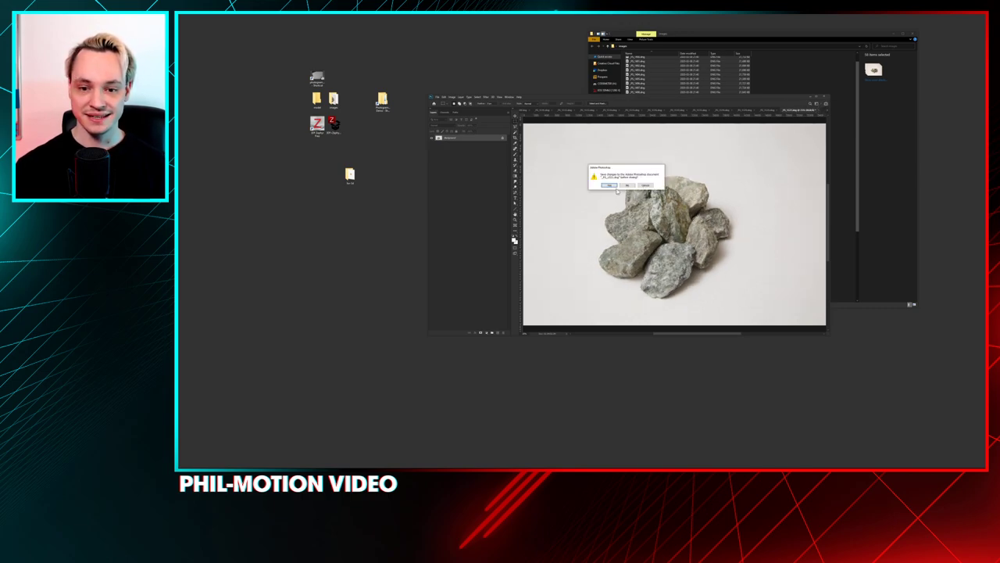
{"action": "left_click", "coordinate": [644, 186]}
{"action": "key", "text": "ctrl+shift+s"}
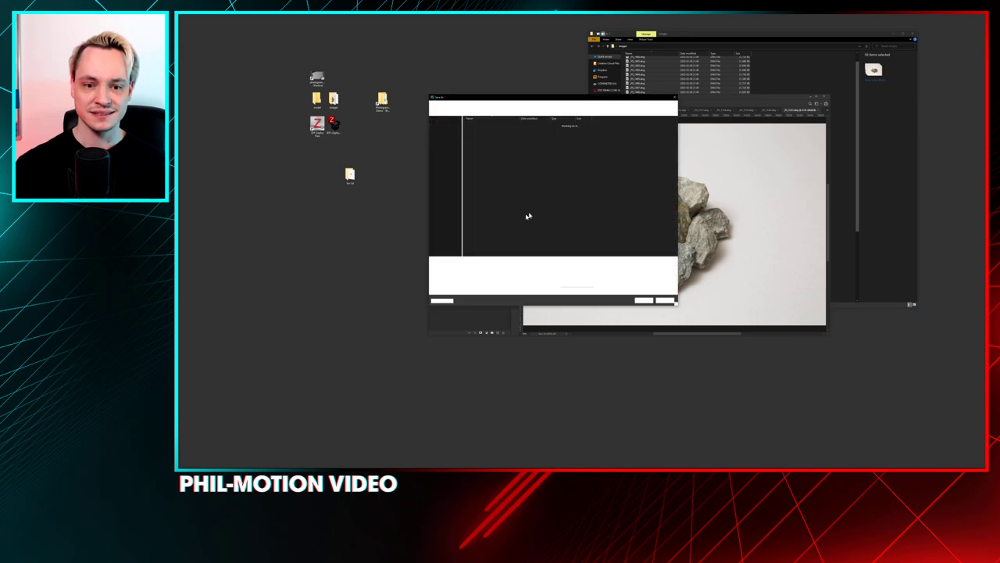
{"action": "key", "text": "Return"}
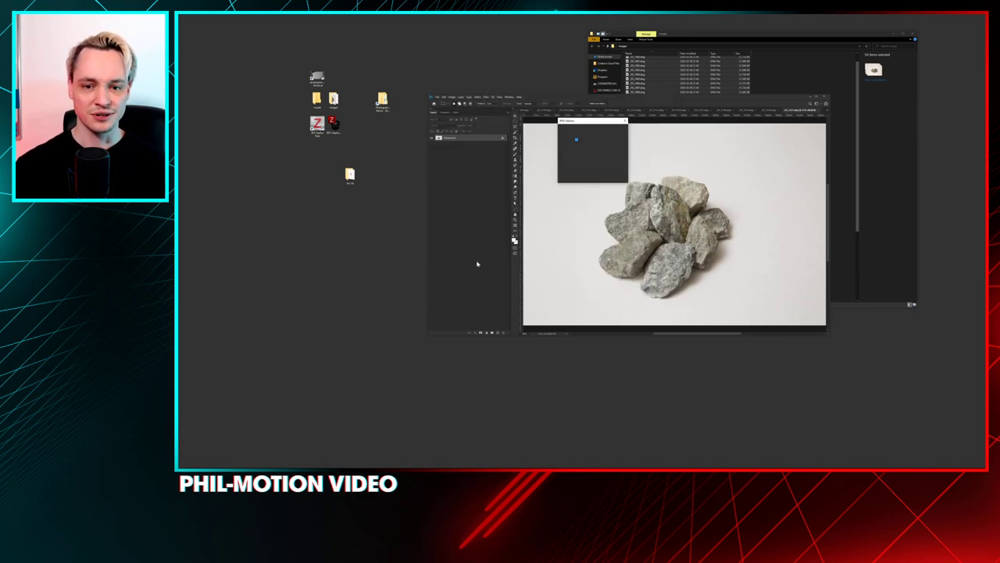
{"action": "key", "text": "Return"}
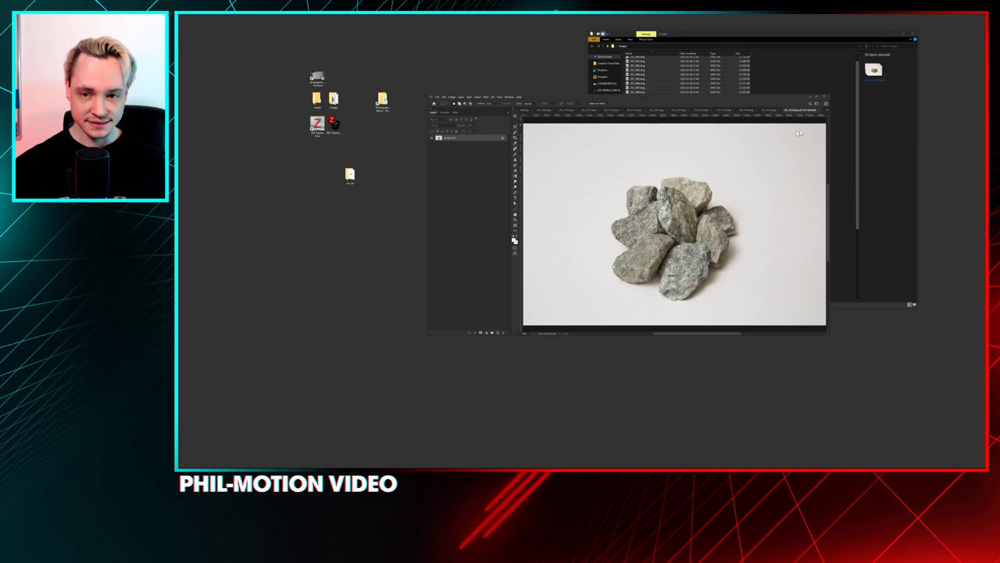
- Save the differently stacked stone photo as a JPEG copy
{"action": "key", "text": "ctrl+shift+s"}
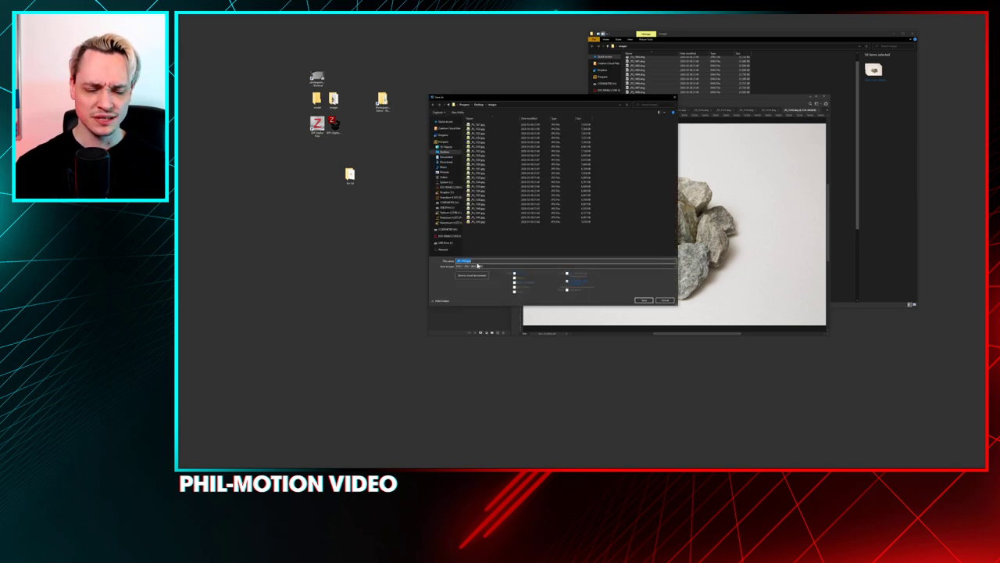
{"action": "key", "text": "Return"}
{"action": "key", "text": "Return"}
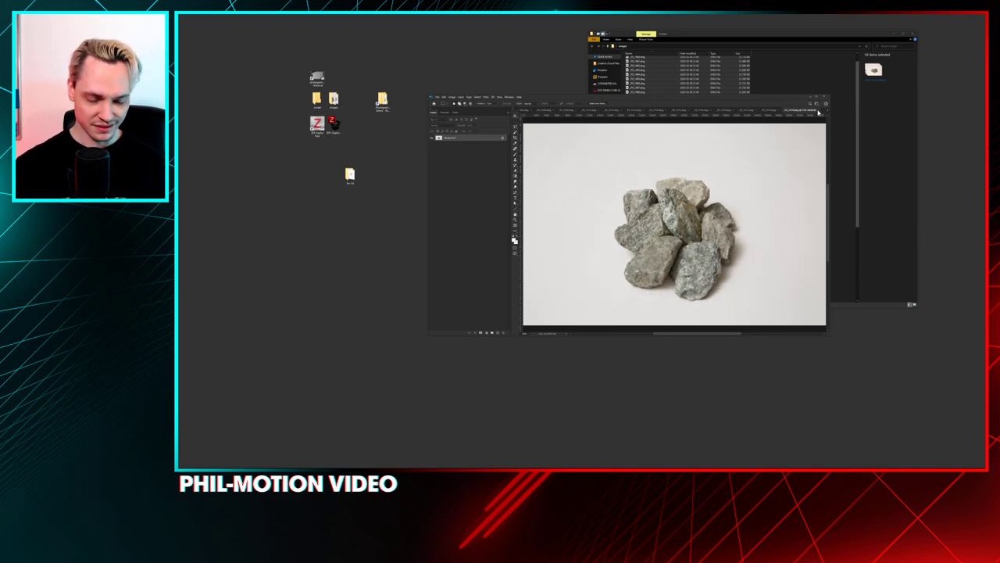
{"action": "key", "text": "ctrl+o"}
{"action": "key", "text": "Escape"}
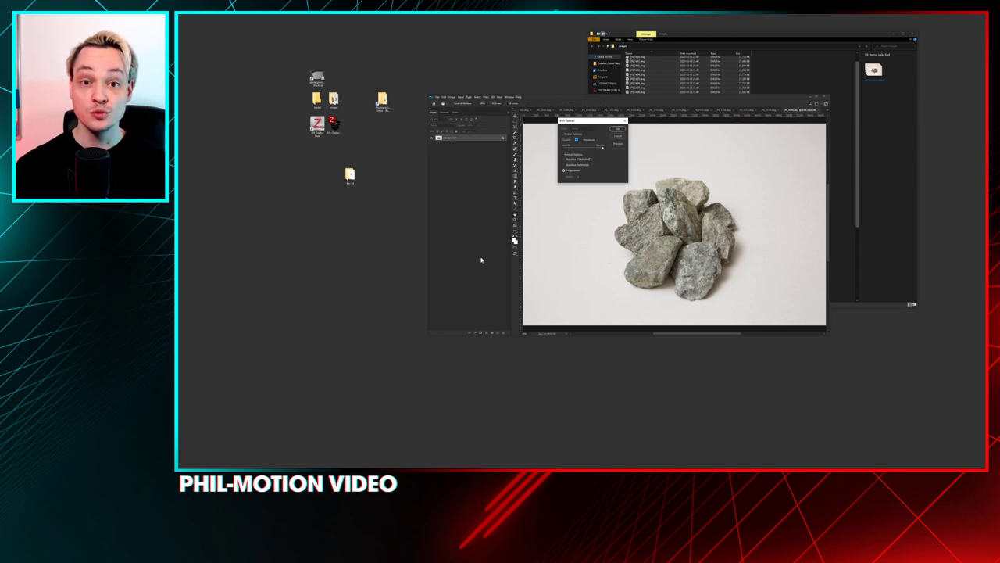
{"action": "key", "text": "Return"}
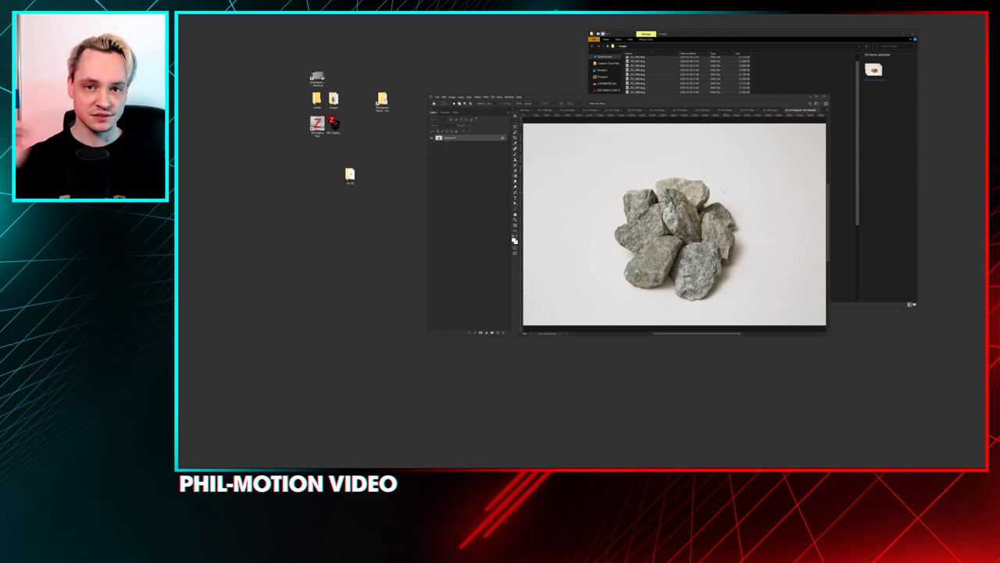
- Close the saved photo and export the next rock photo as a JPEG
{"action": "left_click", "coordinate": [818, 110]}
{"action": "key", "text": "ctrl+shift+s"}
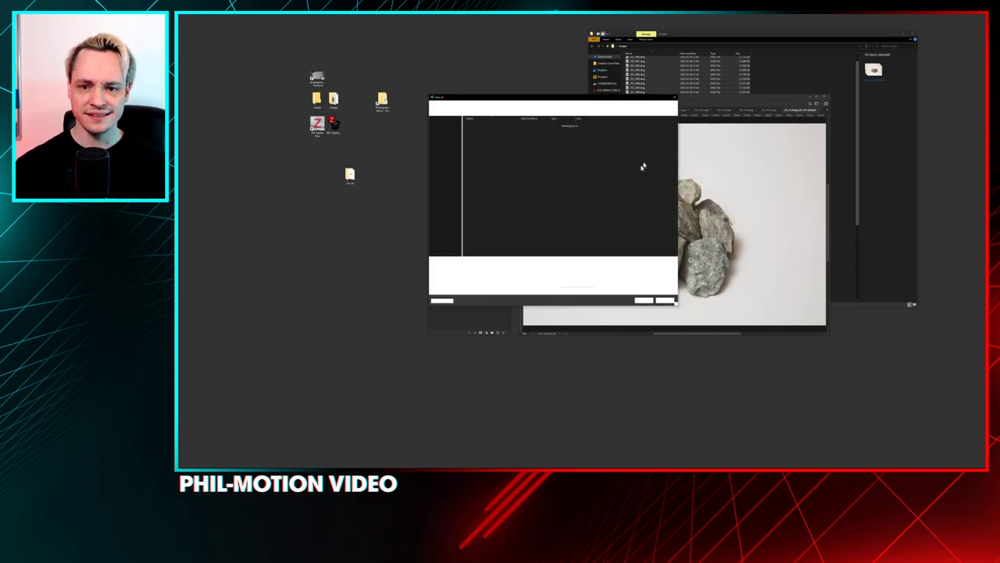
{"action": "key", "text": "Return"}
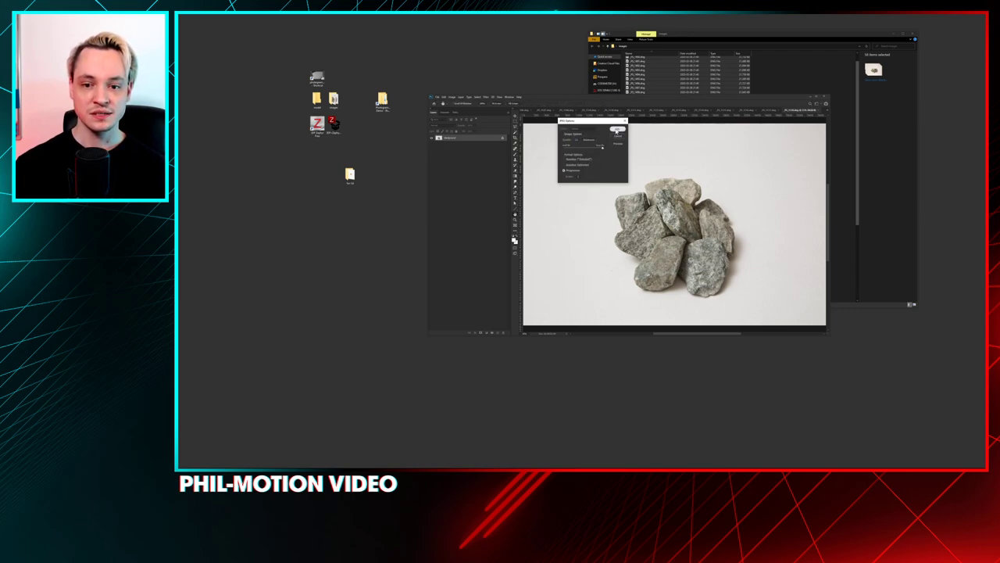
{"action": "left_click", "coordinate": [614, 131]}
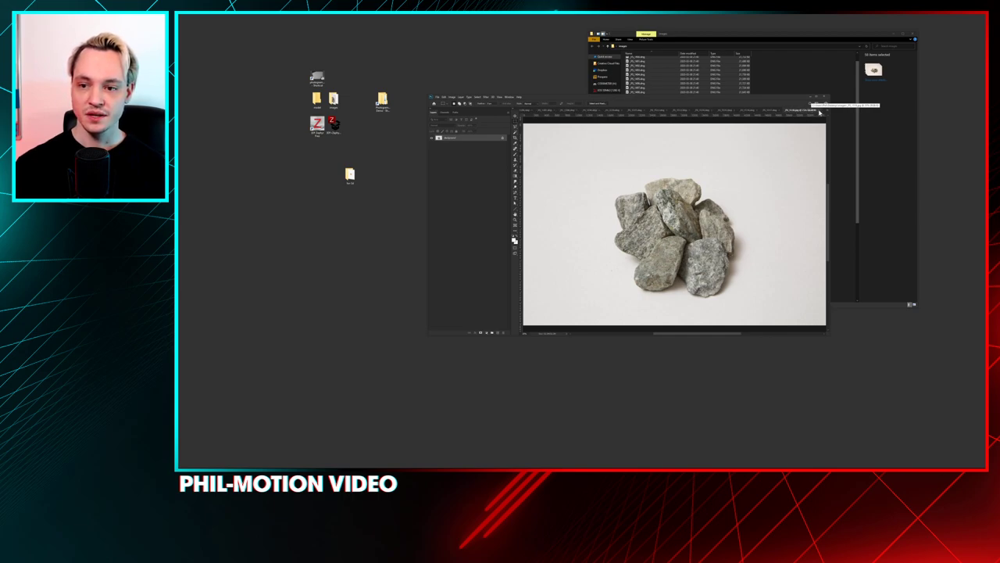
- Close it with Ctrl+W and save the following rock photo as a JPEG copy
{"action": "key", "text": "ctrl+w"}
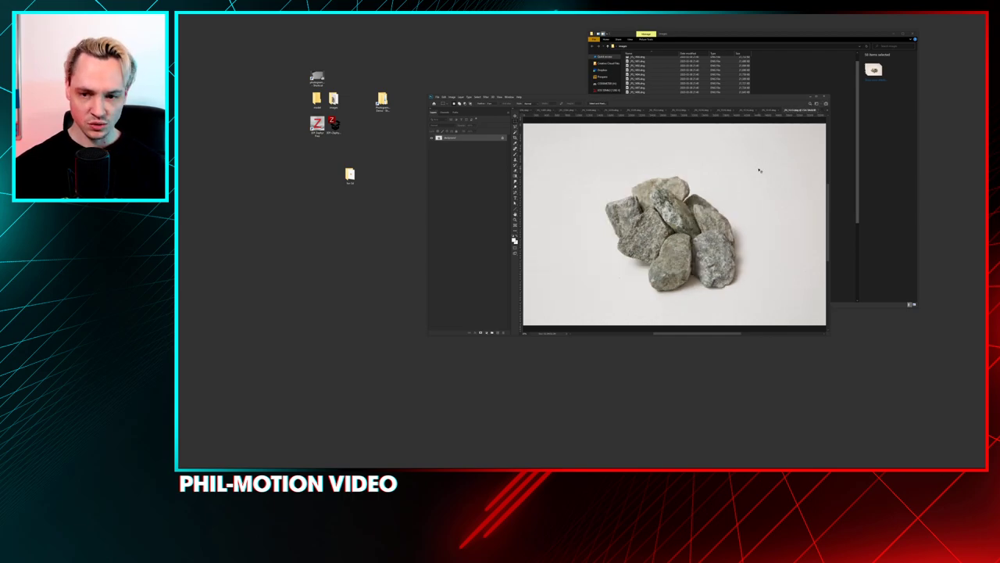
{"action": "key", "text": "ctrl+shift+s"}
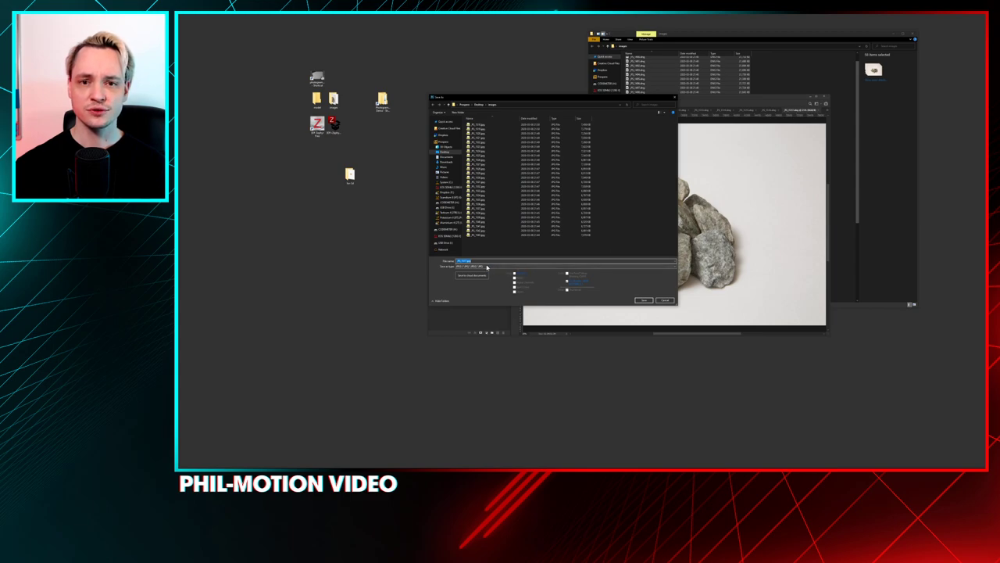
{"action": "key", "text": "Return"}
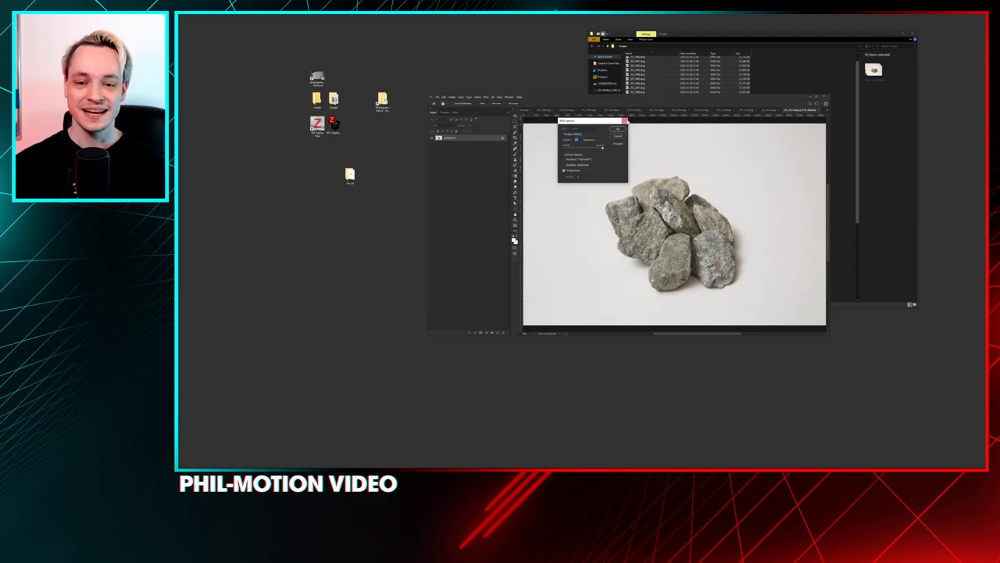
{"action": "left_click", "coordinate": [619, 129]}
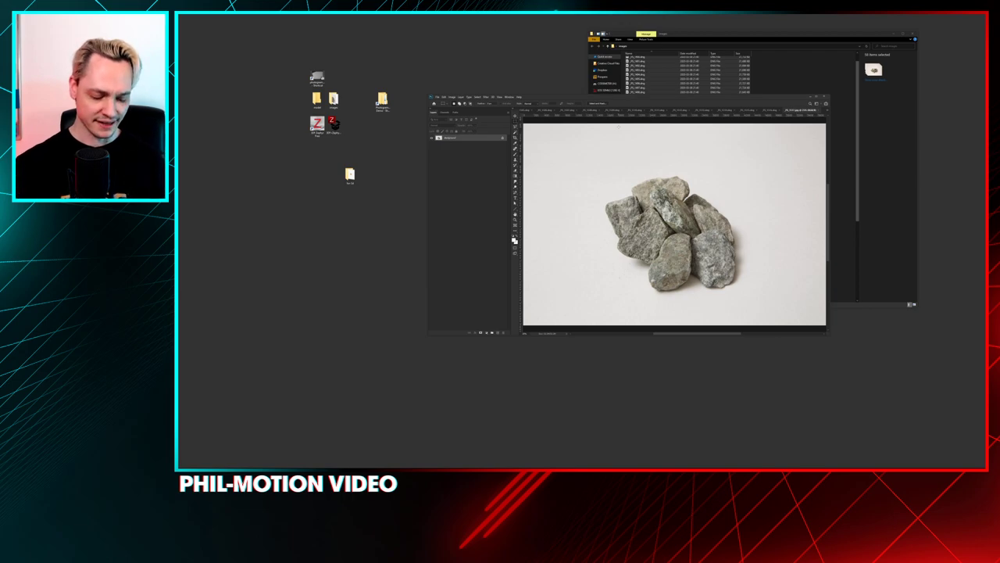
- Close that photo and save another stone-pile photo as a JPEG with default options
{"action": "key", "text": "ctrl+w"}
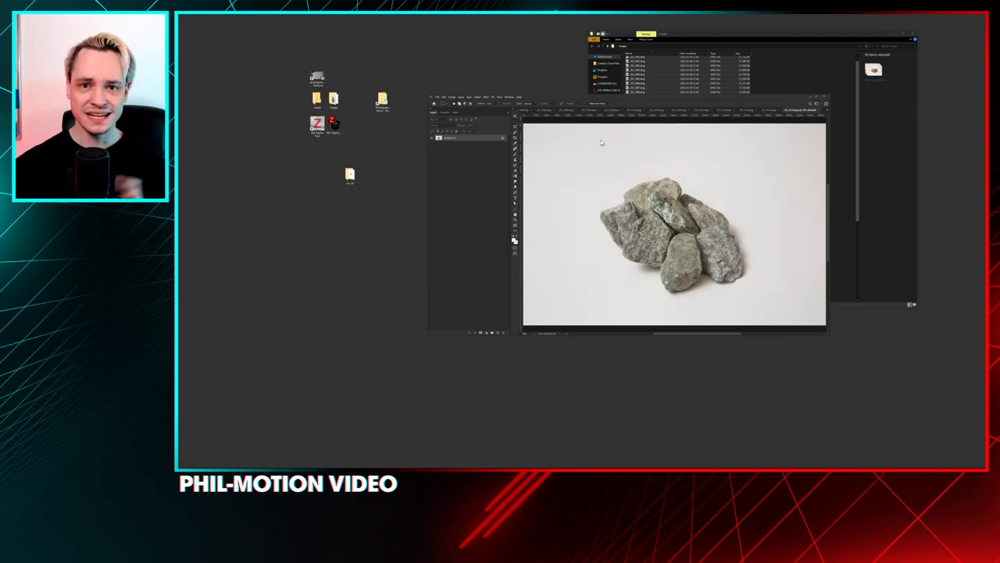
{"action": "key", "text": "ctrl+shift+s"}
{"action": "key", "text": "Return"}
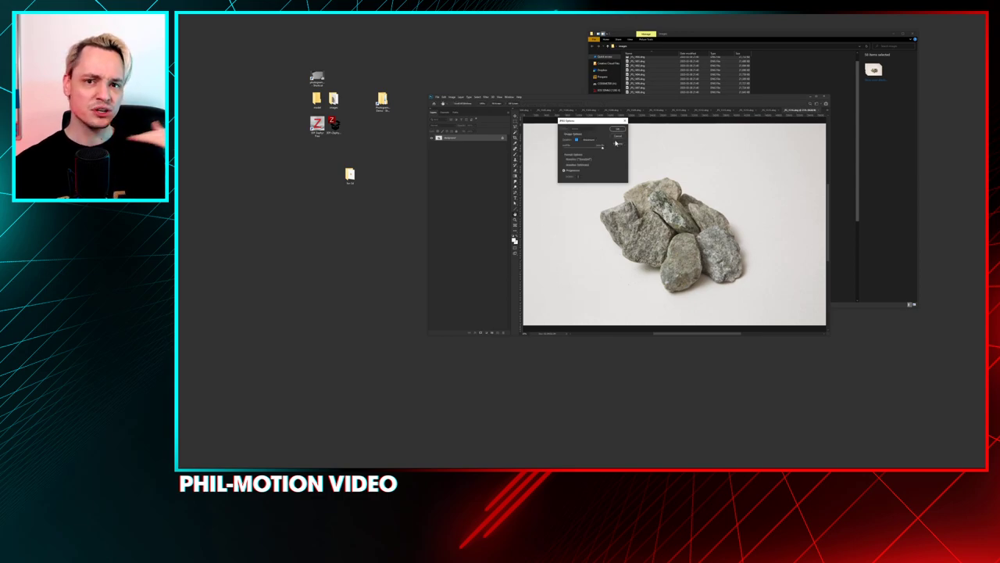
{"action": "left_click", "coordinate": [618, 130]}
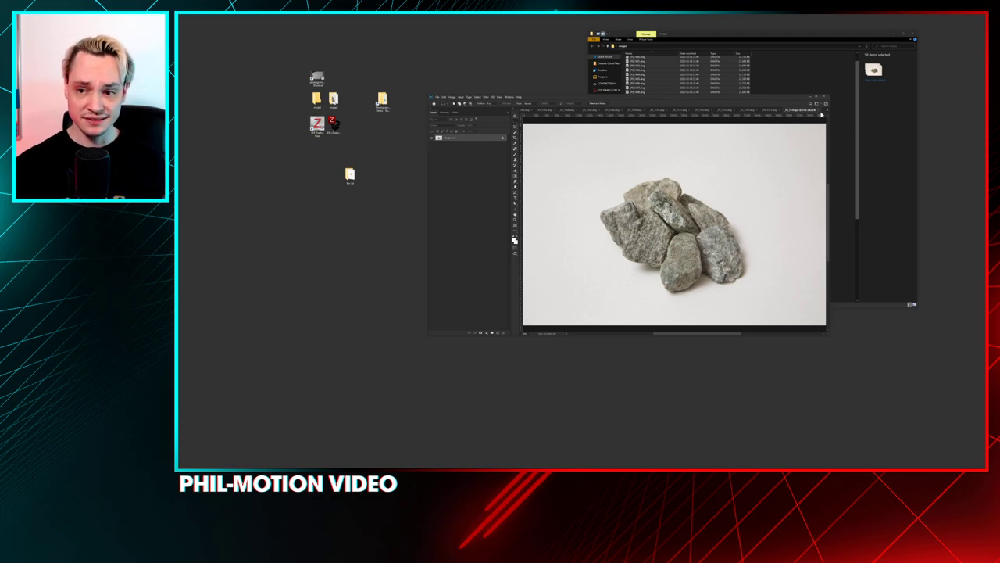
- Switch to the last open rock photo and save it as a JPEG under the suggested name
{"action": "left_click", "coordinate": [802, 111]}
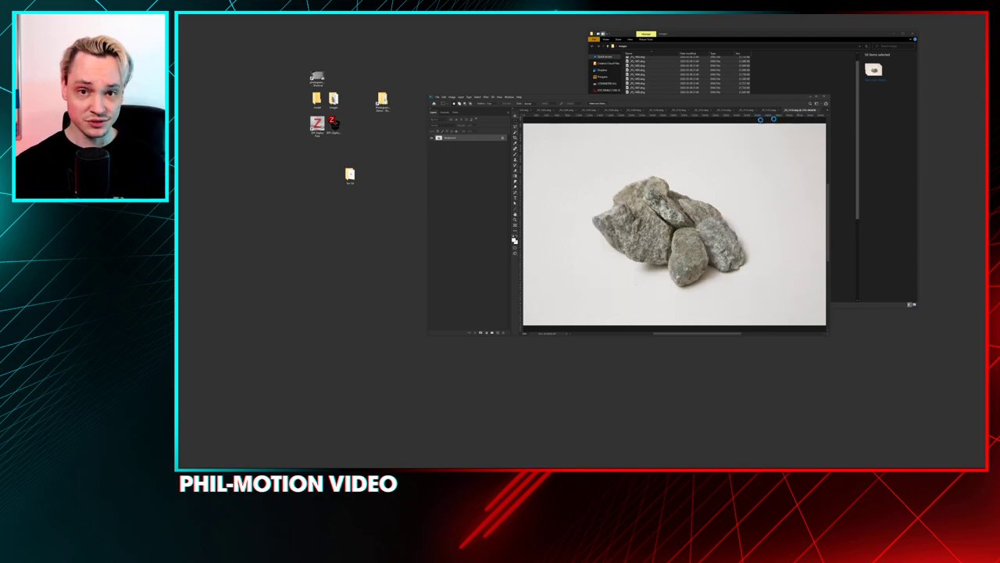
{"action": "key", "text": "ctrl+shift+s"}
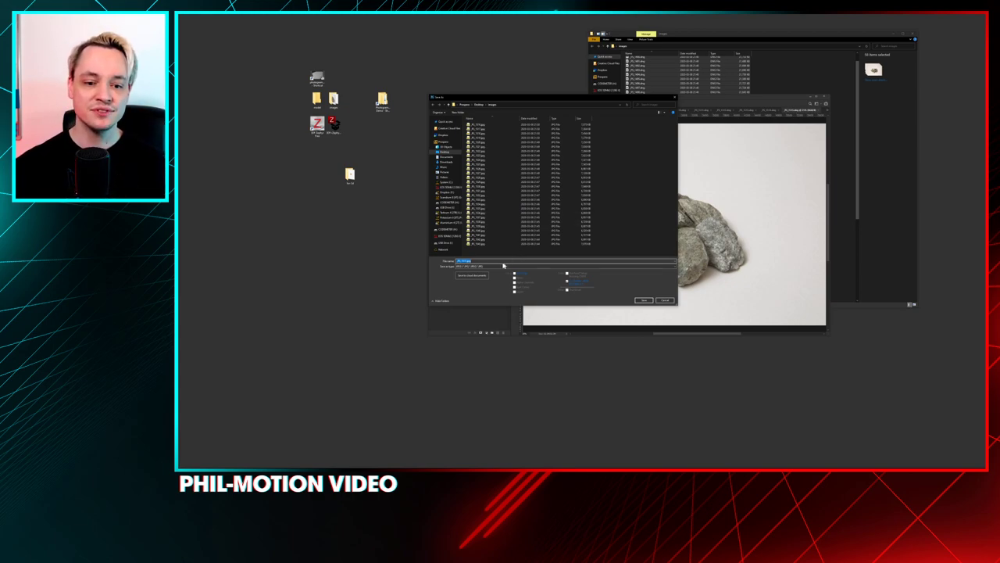
{"action": "key", "text": "Return"}
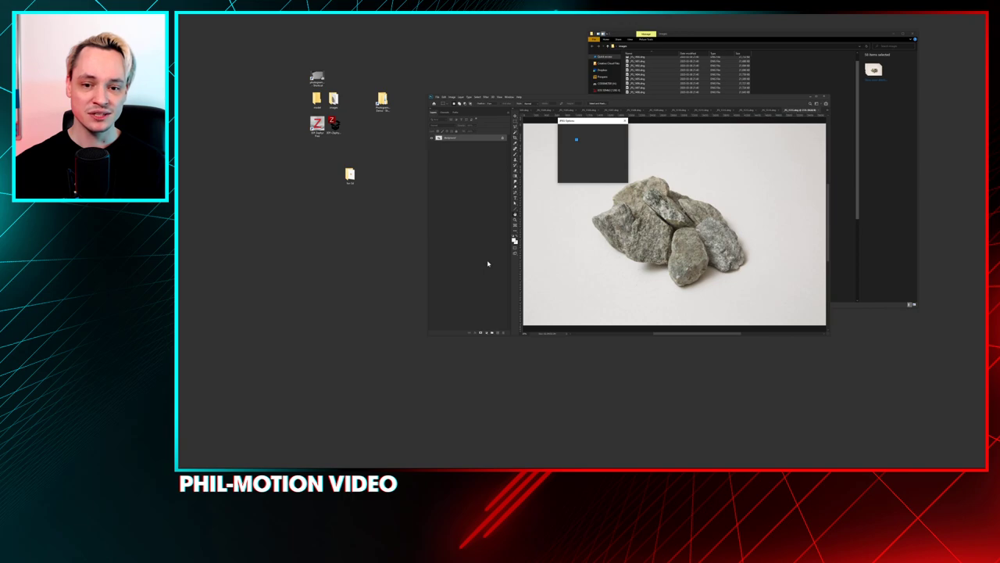
{"action": "key", "text": "Return"}
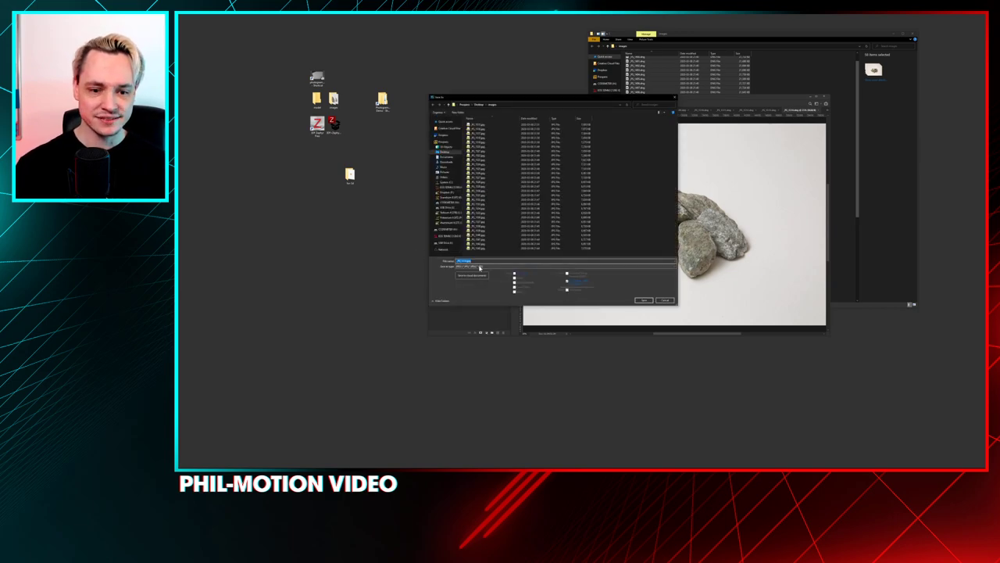
{"action": "key", "text": "Return"}
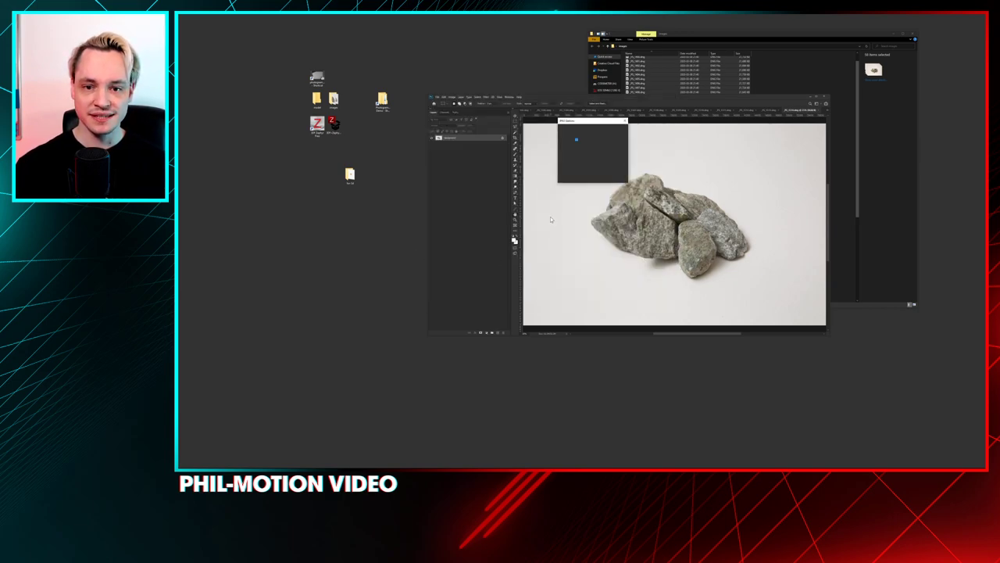
{"action": "key", "text": "Return"}
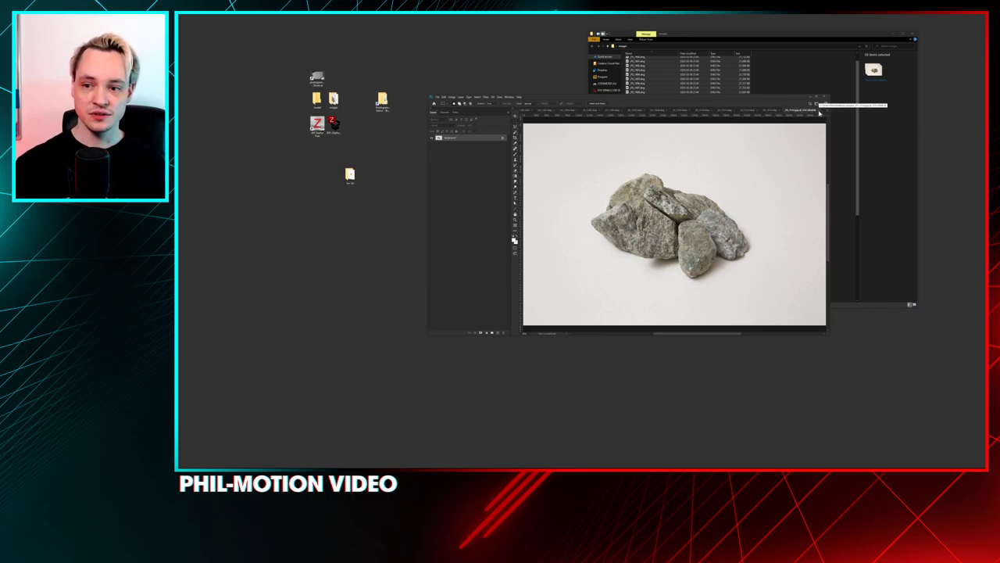
- Close the saved photo and save the next rock photo as a JPEG copy
{"action": "left_click", "coordinate": [819, 111]}
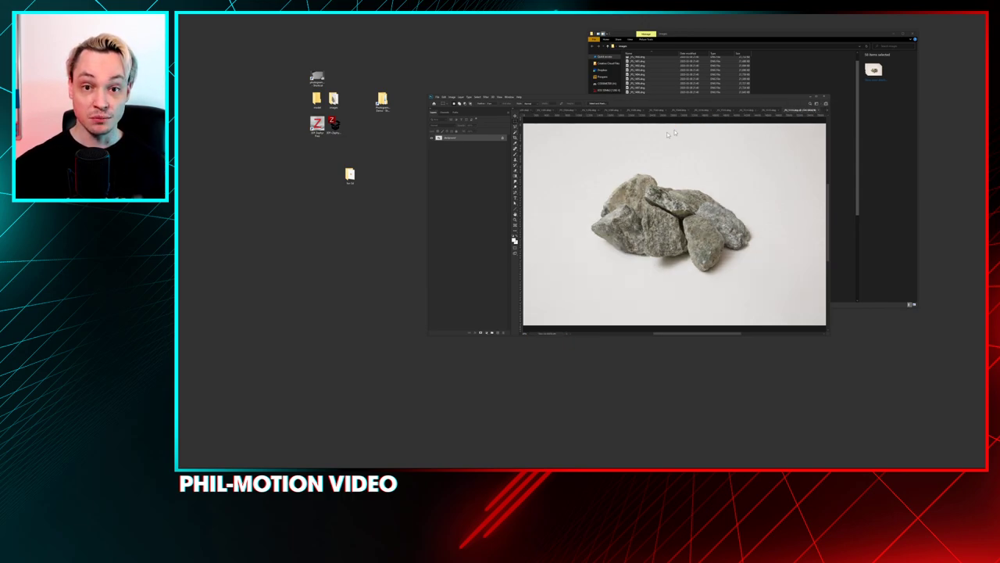
{"action": "key", "text": "ctrl+shift+s"}
{"action": "key", "text": "Return"}
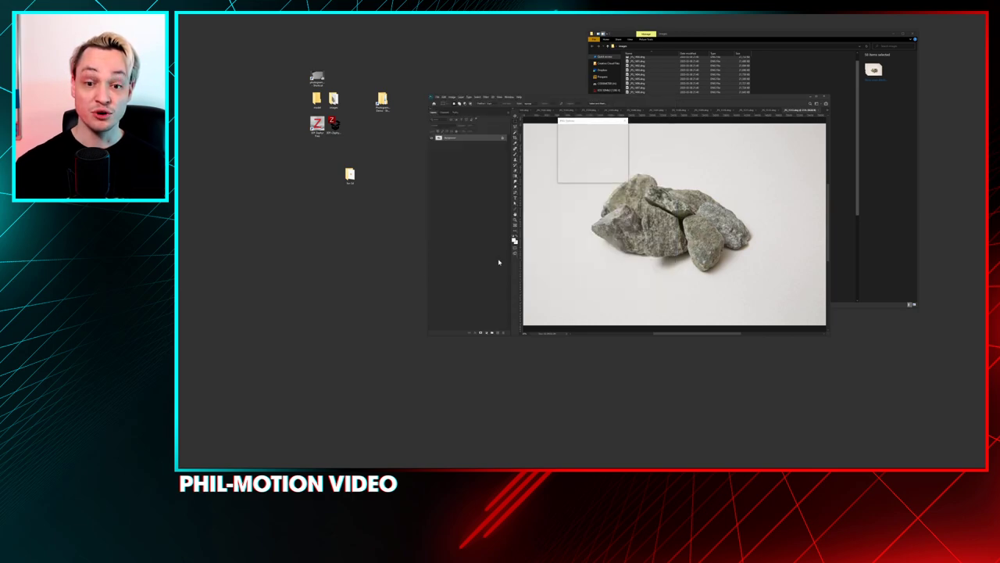
{"action": "key", "text": "Return"}
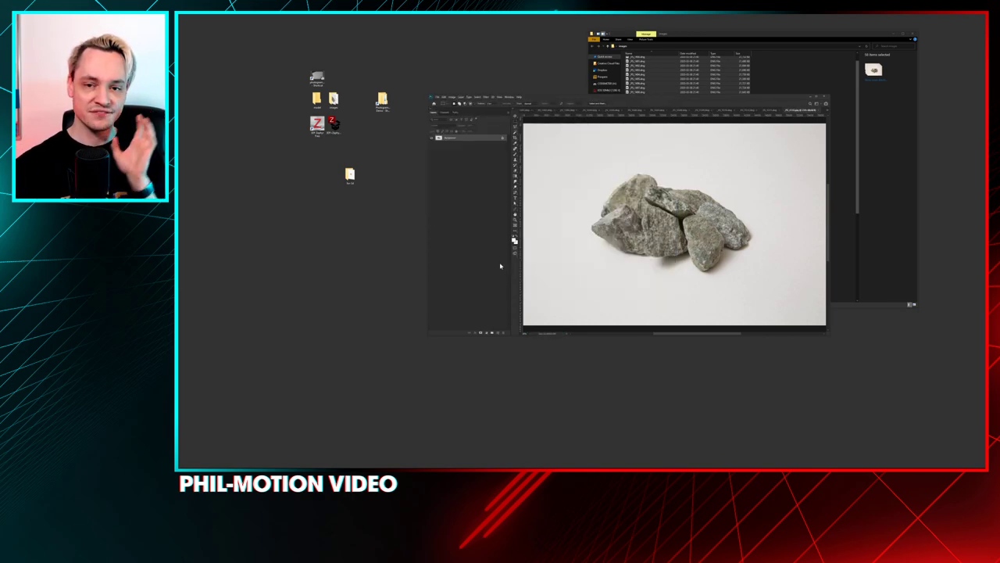
- Close that photo and export the following stone-pile photo as a JPEG
{"action": "left_click", "coordinate": [820, 111]}
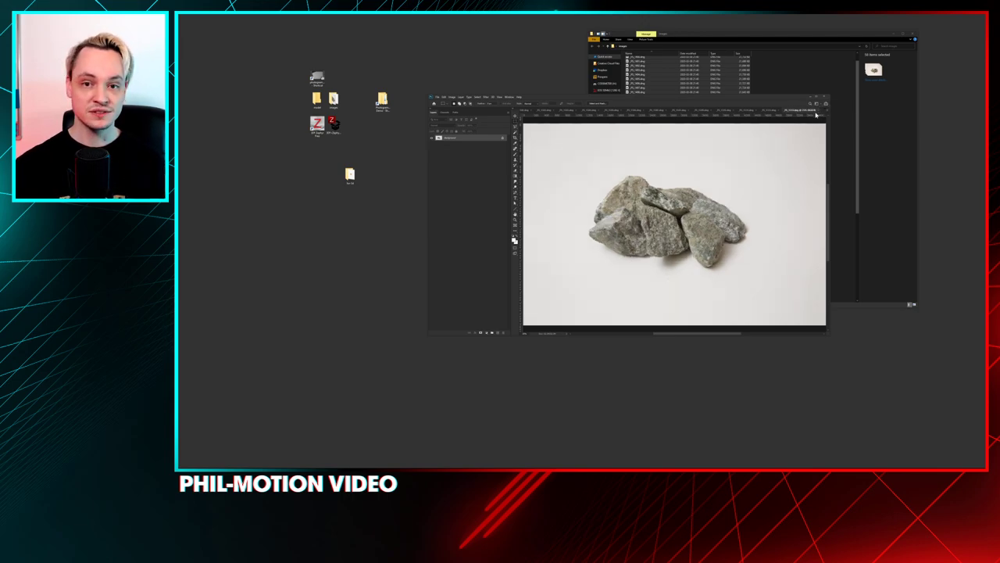
{"action": "key", "text": "ctrl+shift+s"}
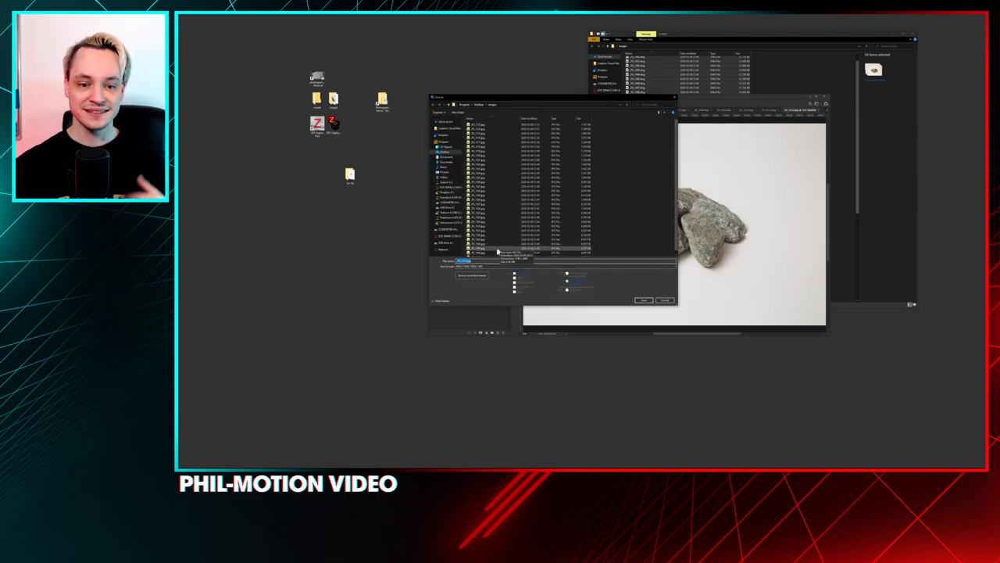
{"action": "key", "text": "Return"}
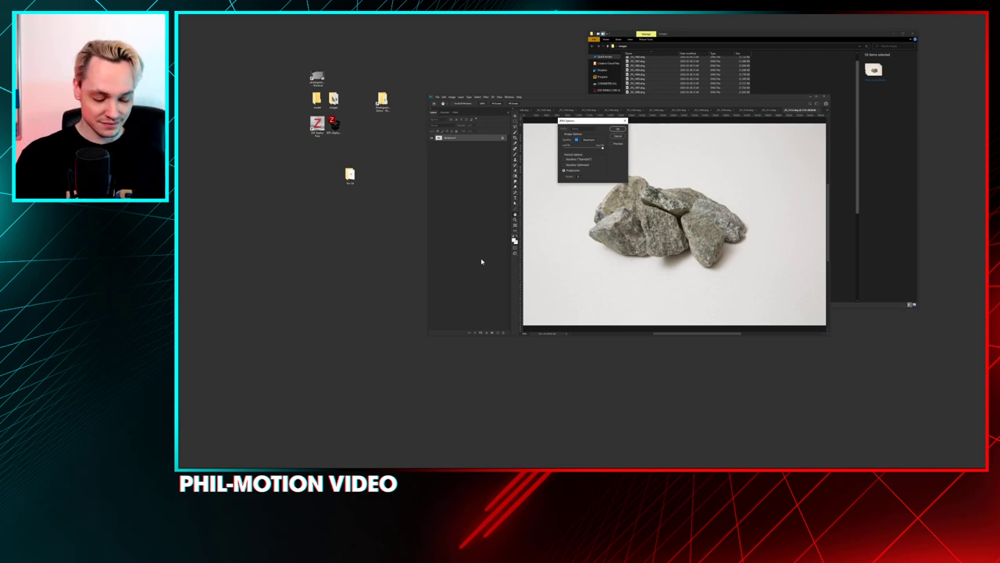
{"action": "key", "text": "Return"}
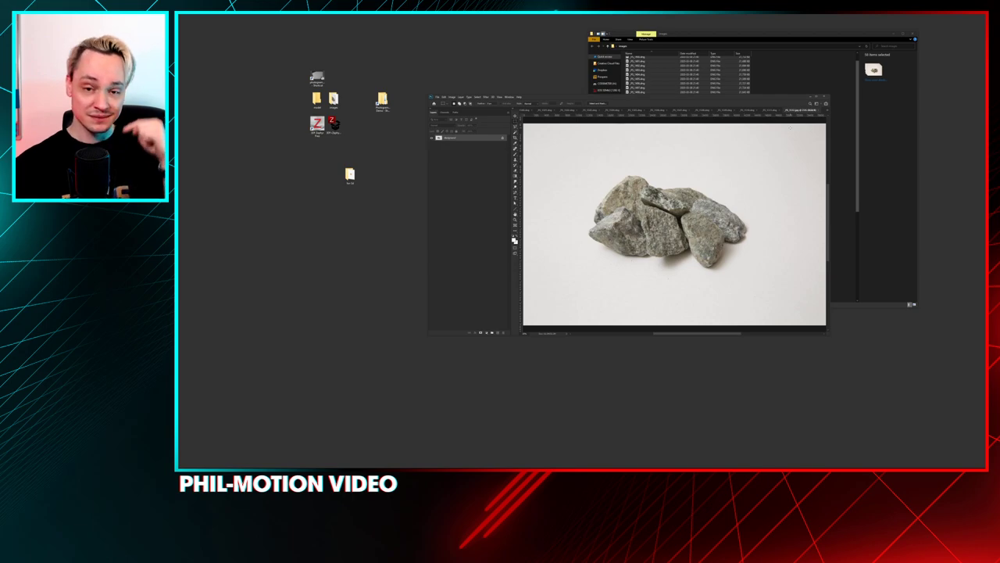
- Close two saved photos and begin the JPEG save of the next, reaching JPEG Options
{"action": "left_click", "coordinate": [818, 111]}
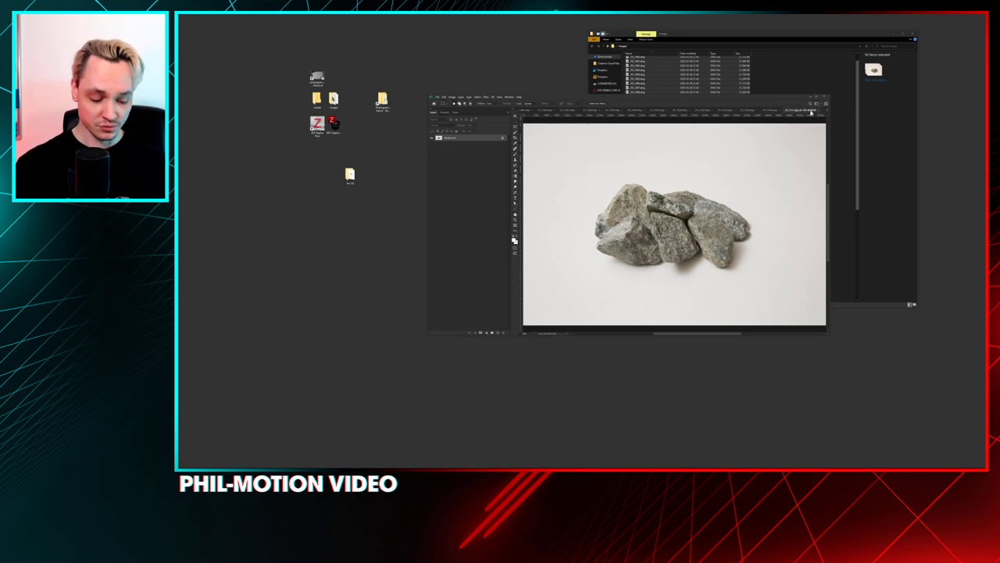
{"action": "left_click", "coordinate": [811, 112]}
{"action": "key", "text": "ctrl+shift+s"}
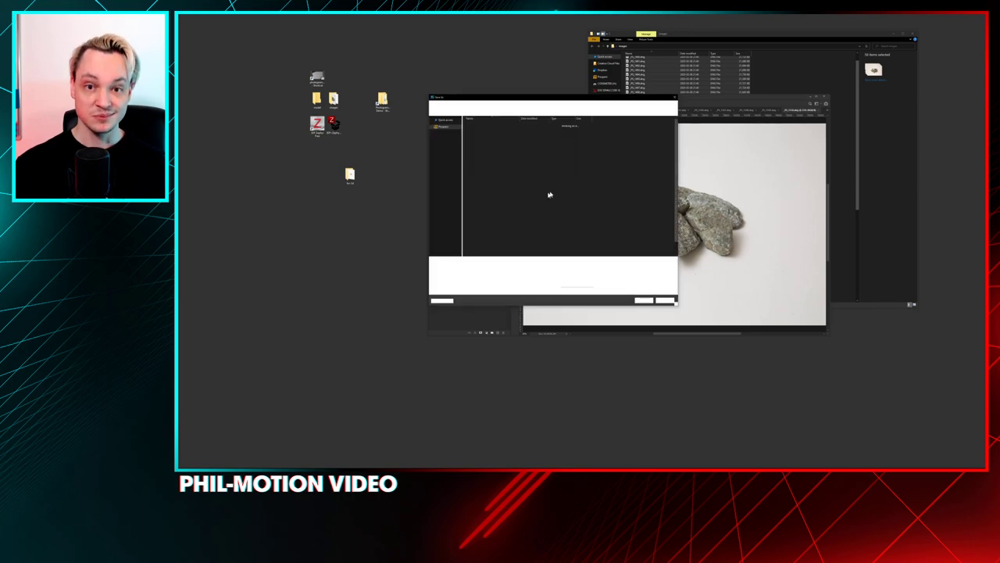
{"action": "key", "text": "Return"}
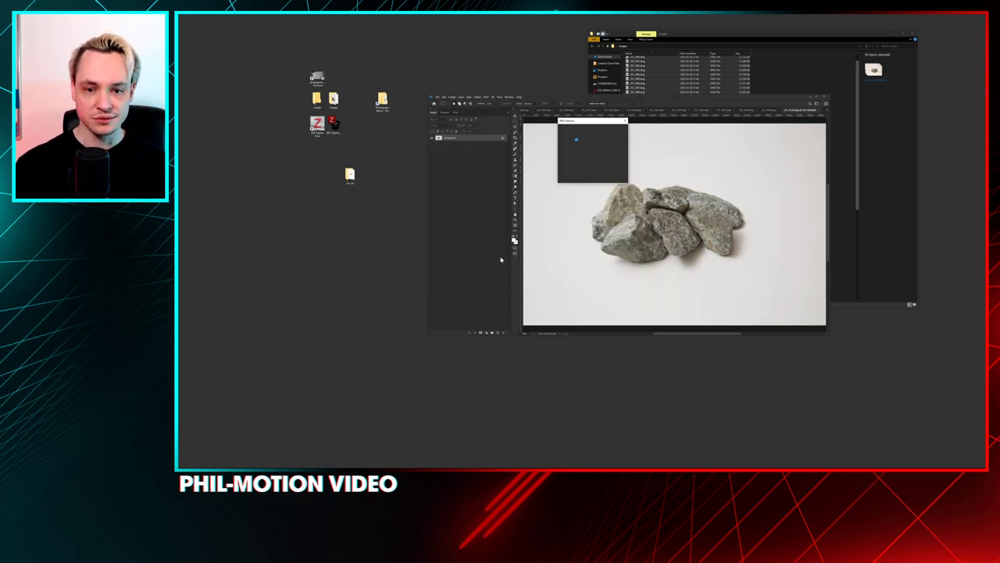
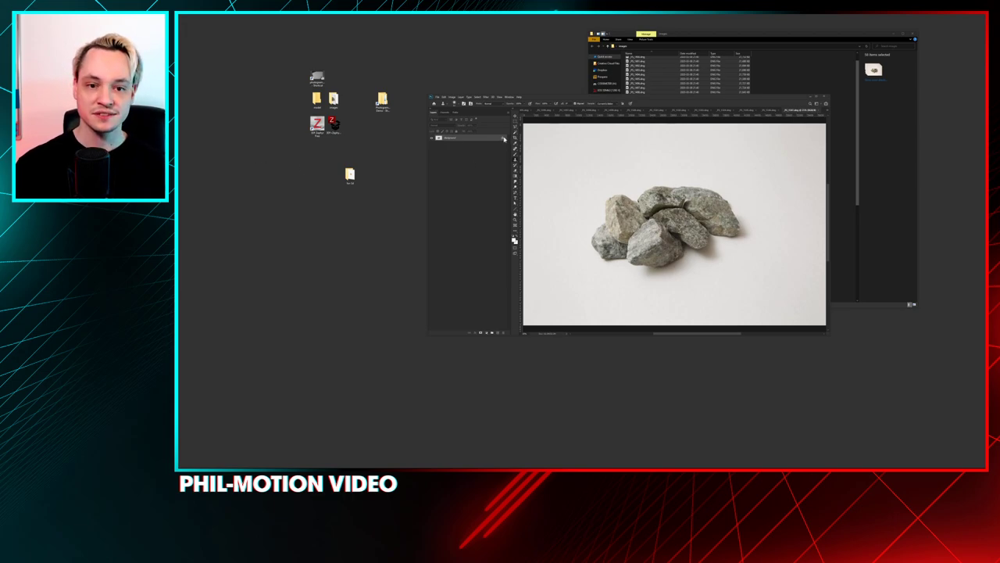
- Save the current rock photo as a JPEG over its matching file, then close it
{"action": "left_click", "coordinate": [515, 159]}
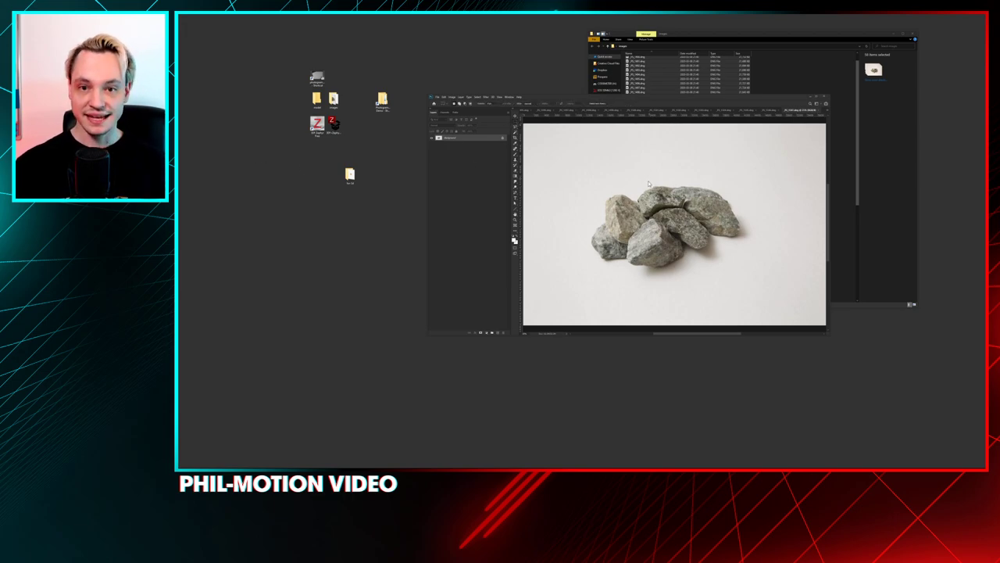
{"action": "key", "text": "ctrl+o"}
{"action": "double_click", "coordinate": [563, 220]}
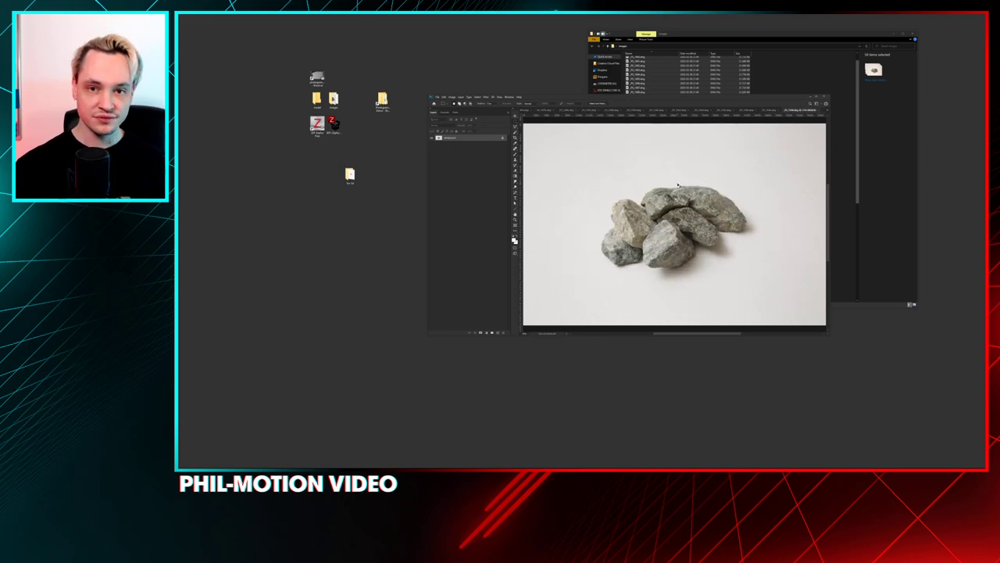
{"action": "key", "text": "ctrl+o"}
{"action": "double_click", "coordinate": [509, 213]}
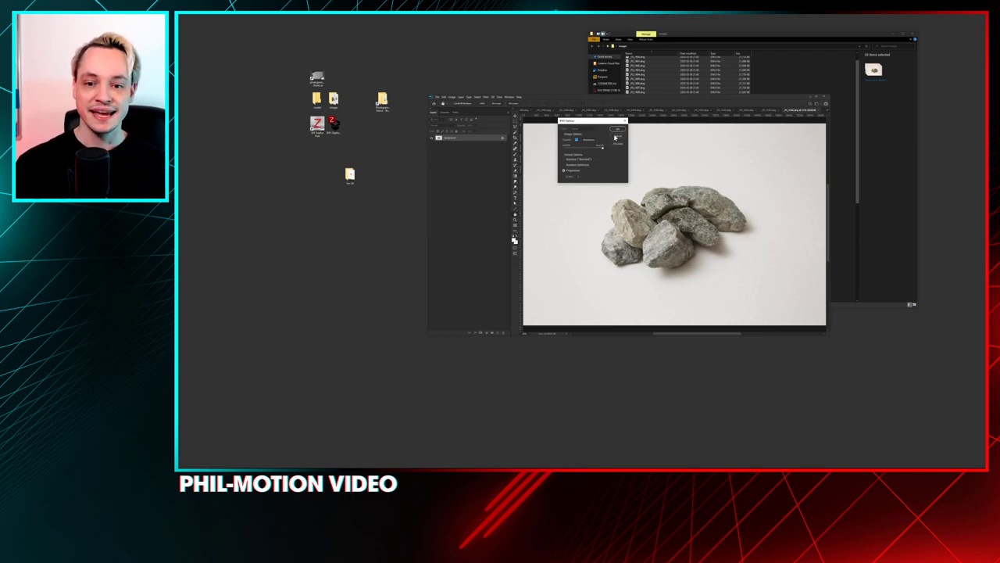
{"action": "left_click", "coordinate": [617, 130]}
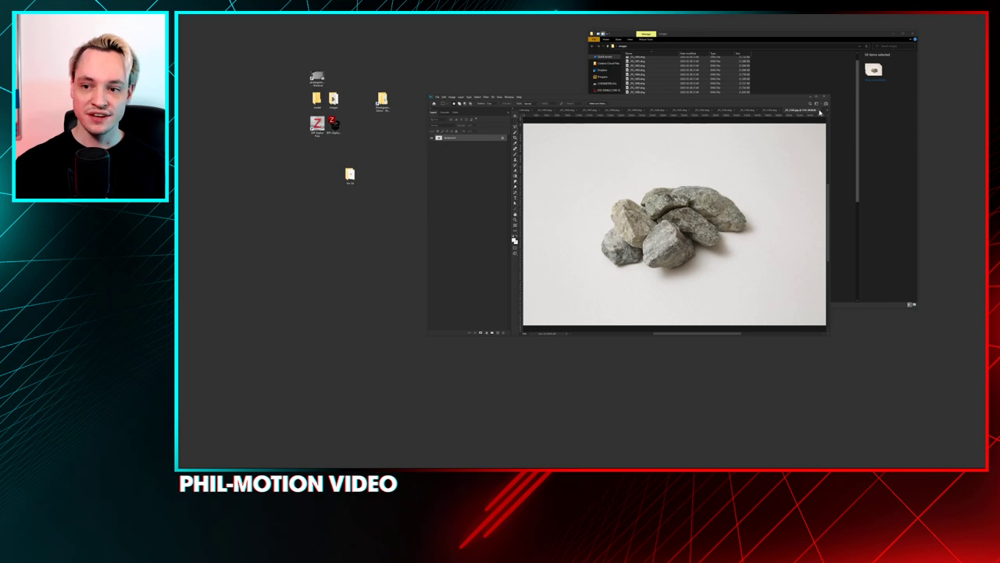
{"action": "left_click", "coordinate": [818, 110]}
- Save the next rock photo as a JPEG with default options and close its tab
{"action": "key", "text": "ctrl+o"}
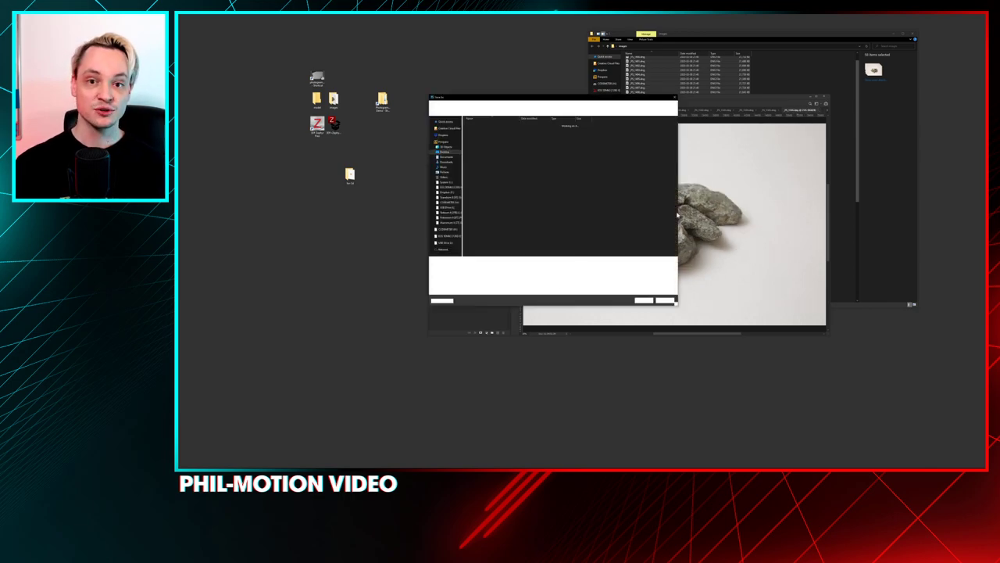
{"action": "key", "text": "Return"}
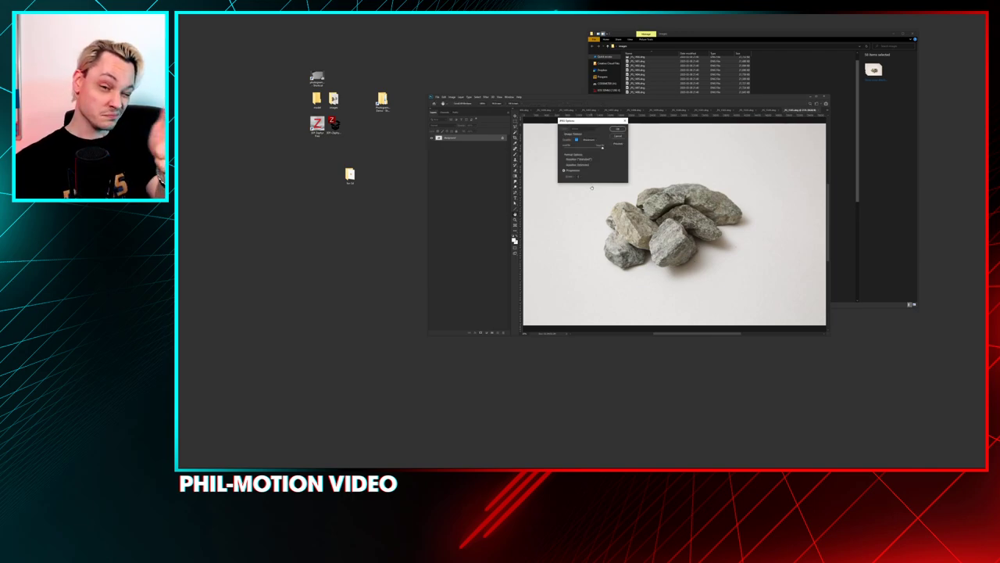
{"action": "key", "text": "Return"}
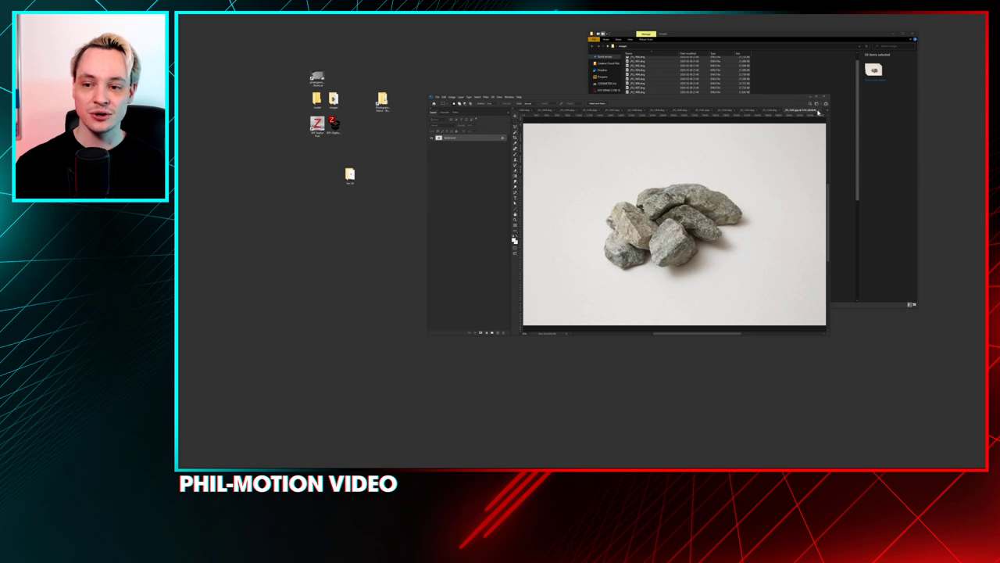
{"action": "left_click", "coordinate": [818, 112]}
- Save two more rock photos as JPEGs into the images folder, closing the first
{"action": "key", "text": "ctrl+shift+s"}
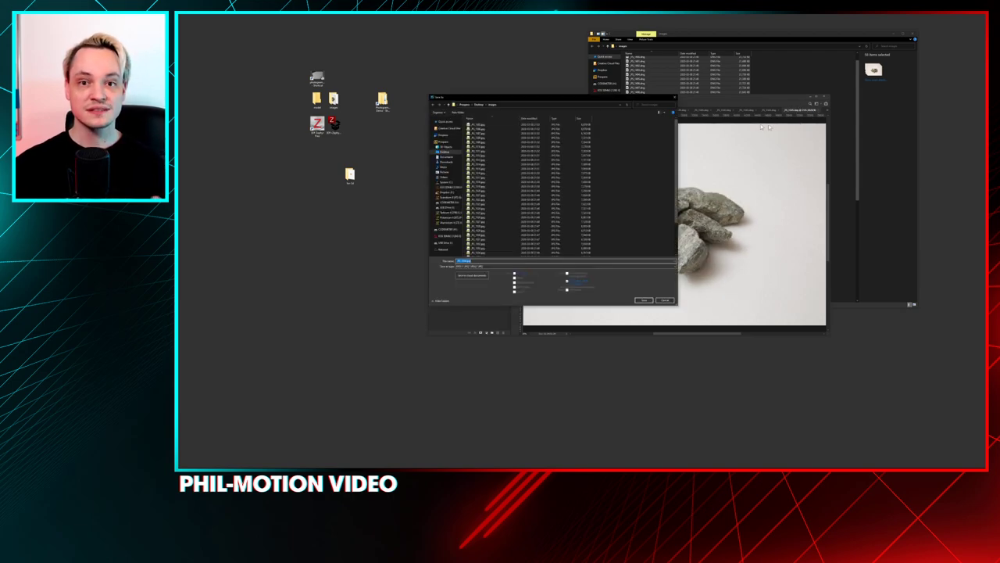
{"action": "left_click", "coordinate": [643, 303]}
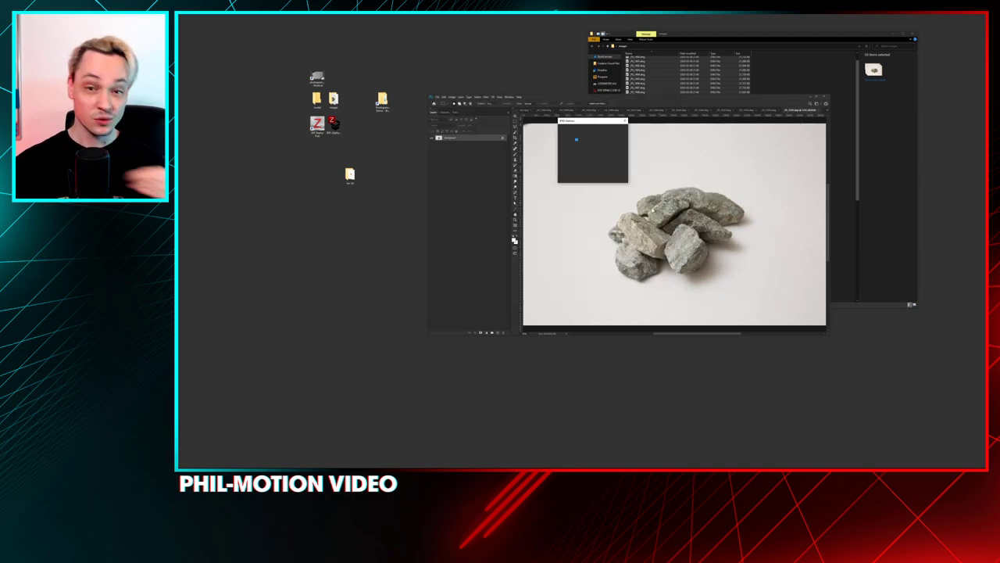
{"action": "key", "text": "Return"}
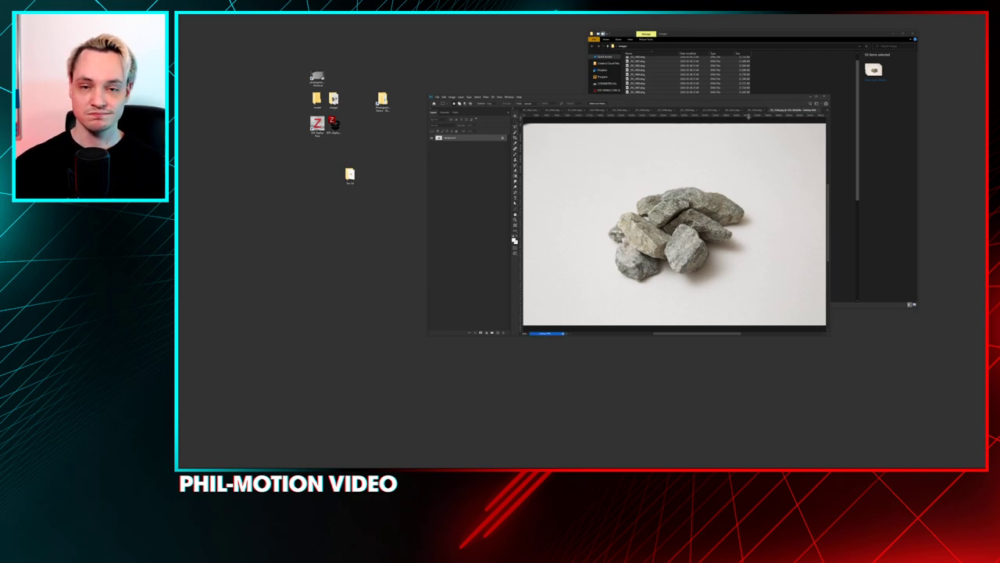
{"action": "left_click", "coordinate": [820, 113]}
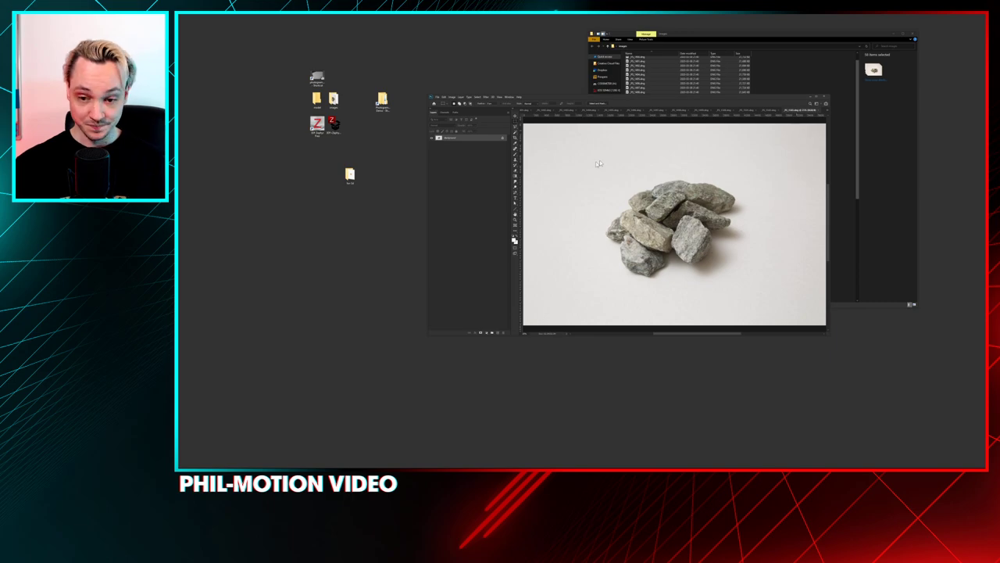
{"action": "key", "text": "ctrl+shift+s"}
{"action": "key", "text": "Return"}
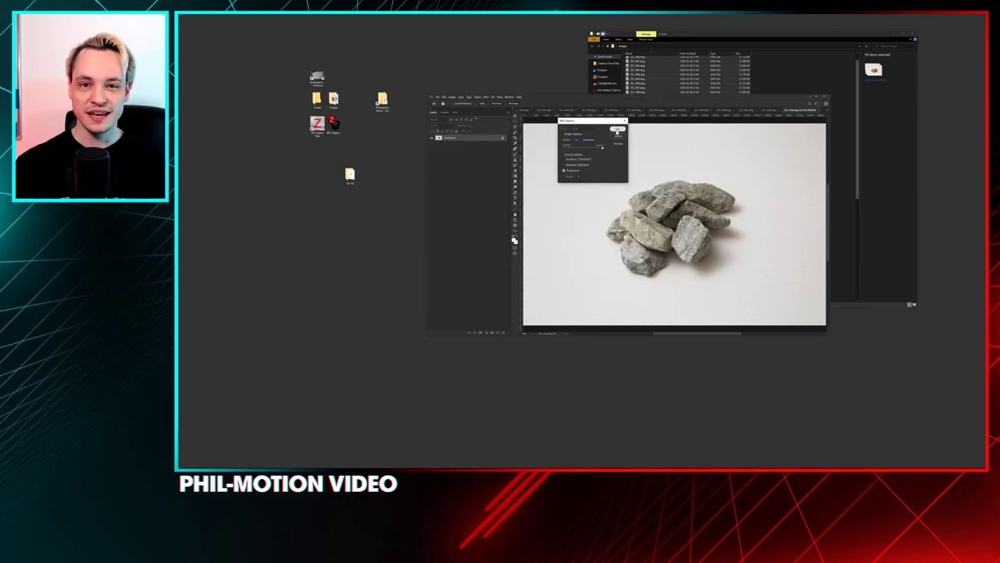
{"action": "left_click", "coordinate": [616, 129]}
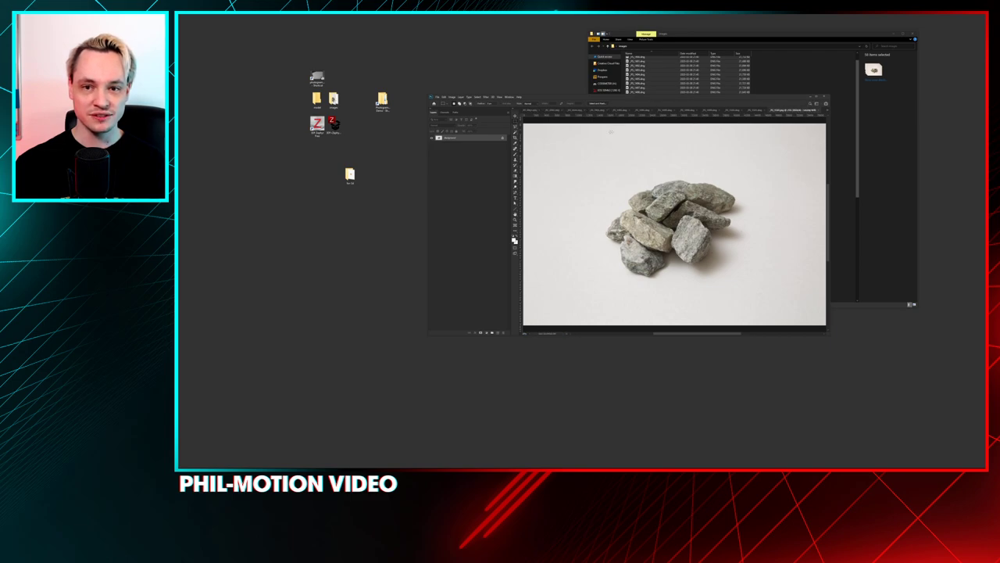
- Close the saved photo and save the next two rock photos as JPEGs
{"action": "left_click", "coordinate": [819, 111]}
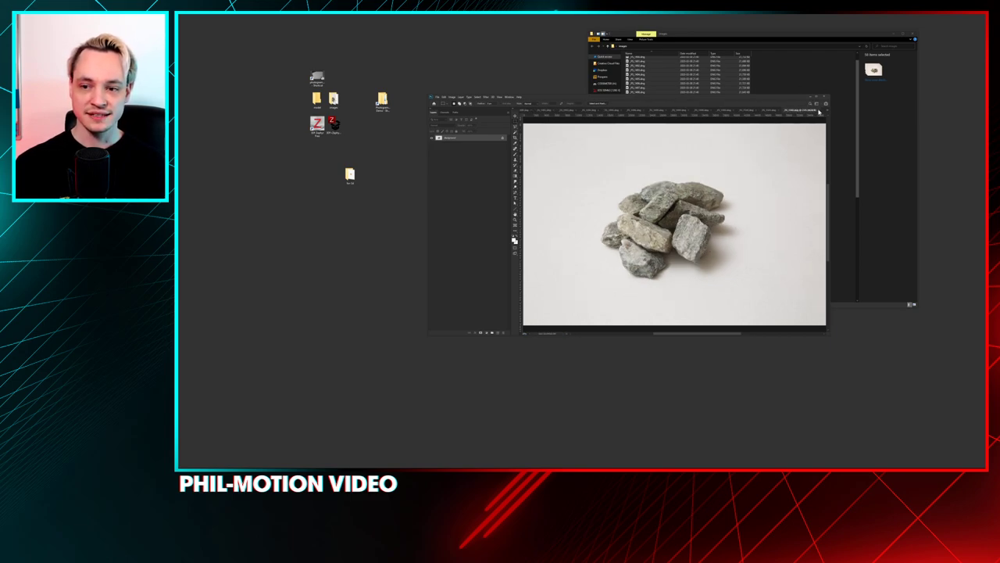
{"action": "key", "text": "ctrl+o"}
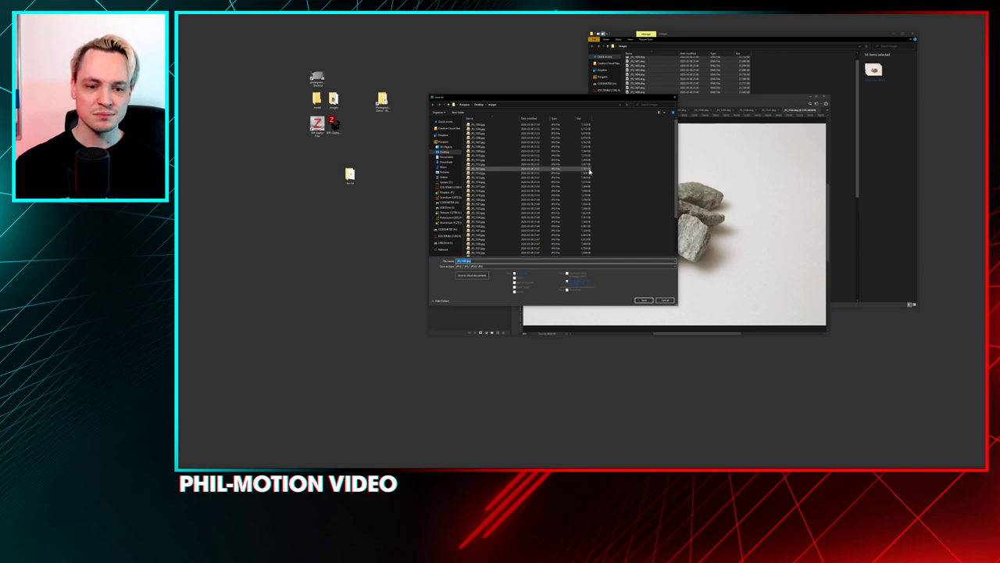
{"action": "double_click", "coordinate": [583, 166]}
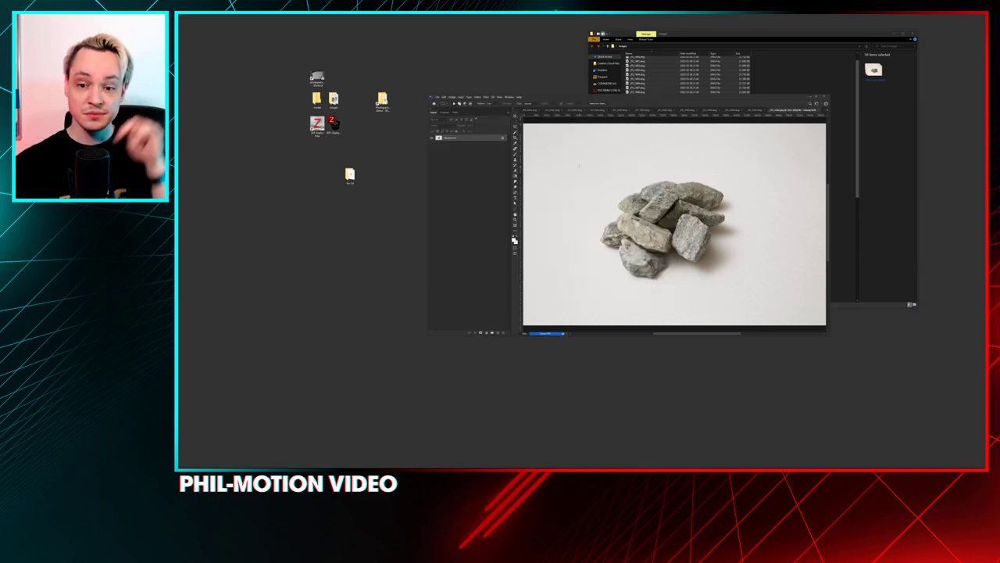
{"action": "left_click", "coordinate": [819, 113]}
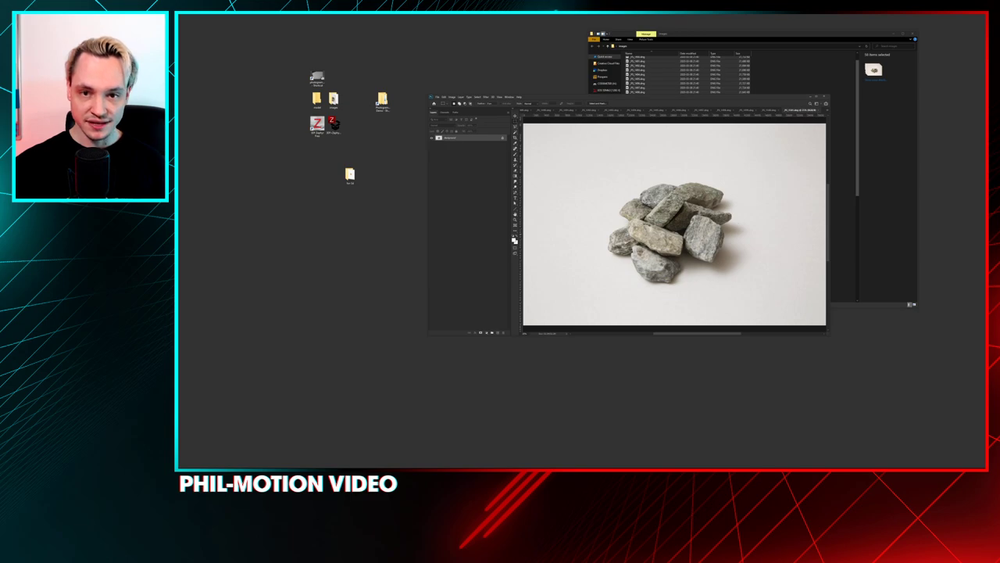
{"action": "key", "text": "ctrl+shift+s"}
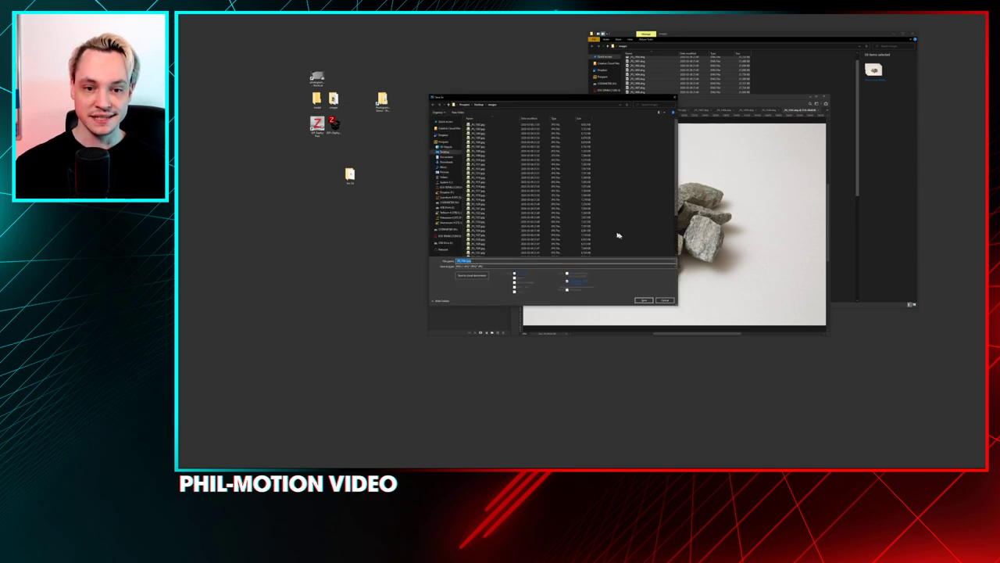
{"action": "key", "text": "Return"}
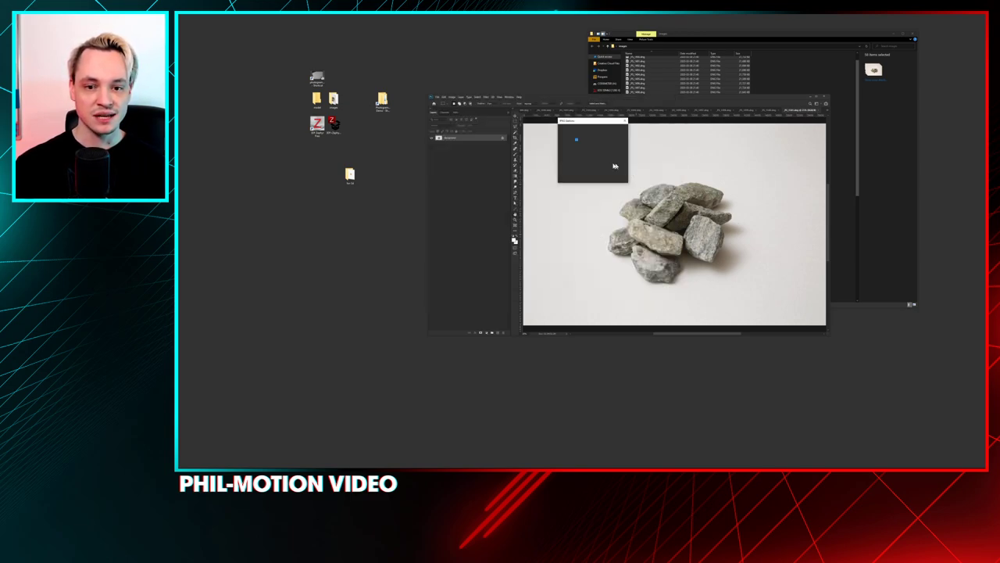
{"action": "left_click", "coordinate": [617, 129]}
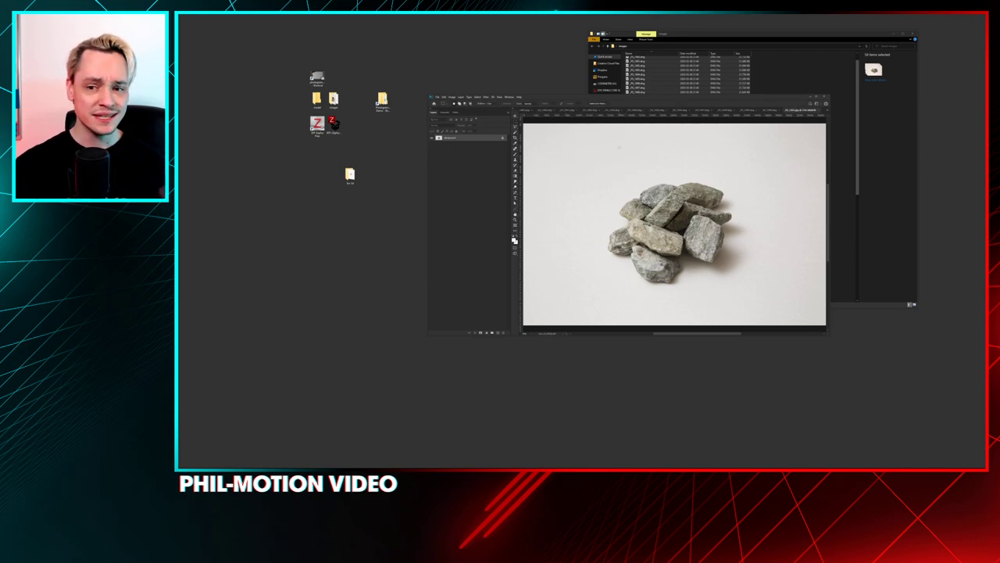
- Save two more rock photos as JPEGs, closing the previous document first
{"action": "left_click", "coordinate": [820, 112]}
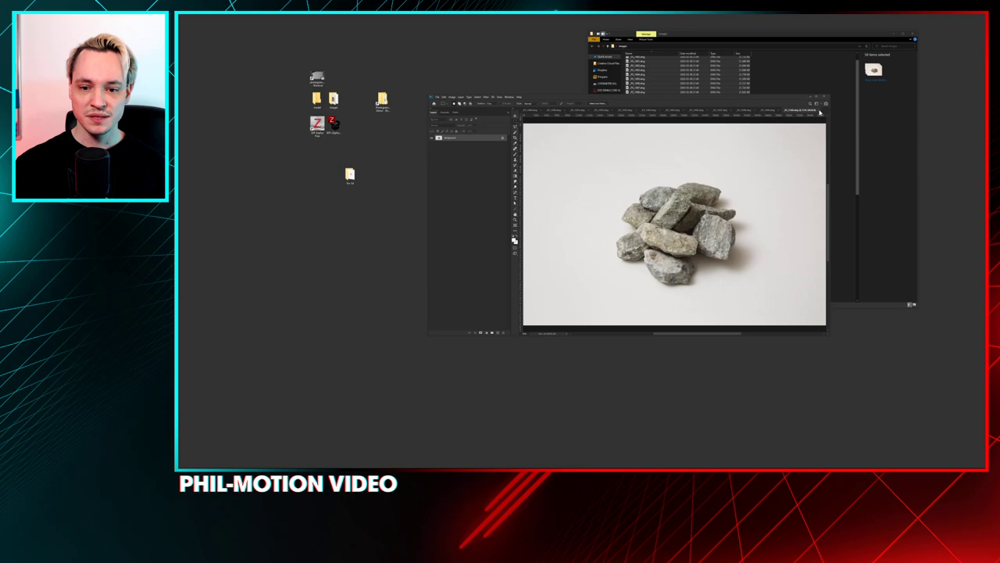
{"action": "key", "text": "ctrl+shift+s"}
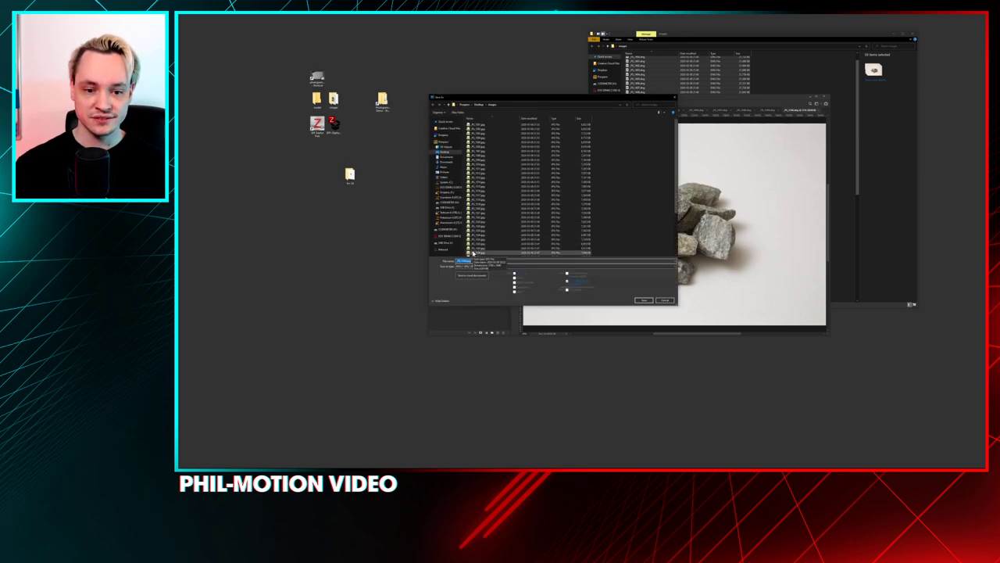
{"action": "key", "text": "Return"}
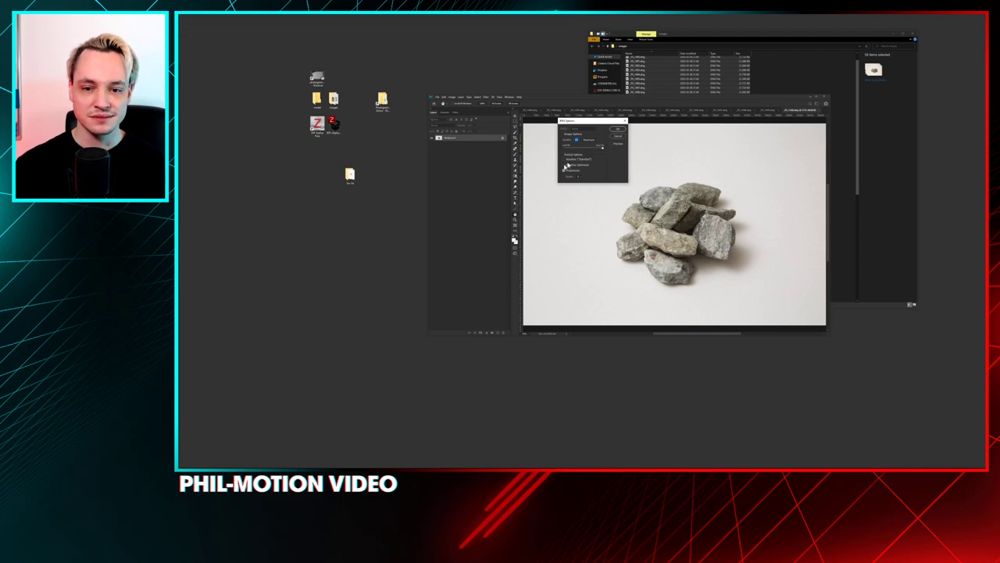
{"action": "left_click", "coordinate": [617, 130]}
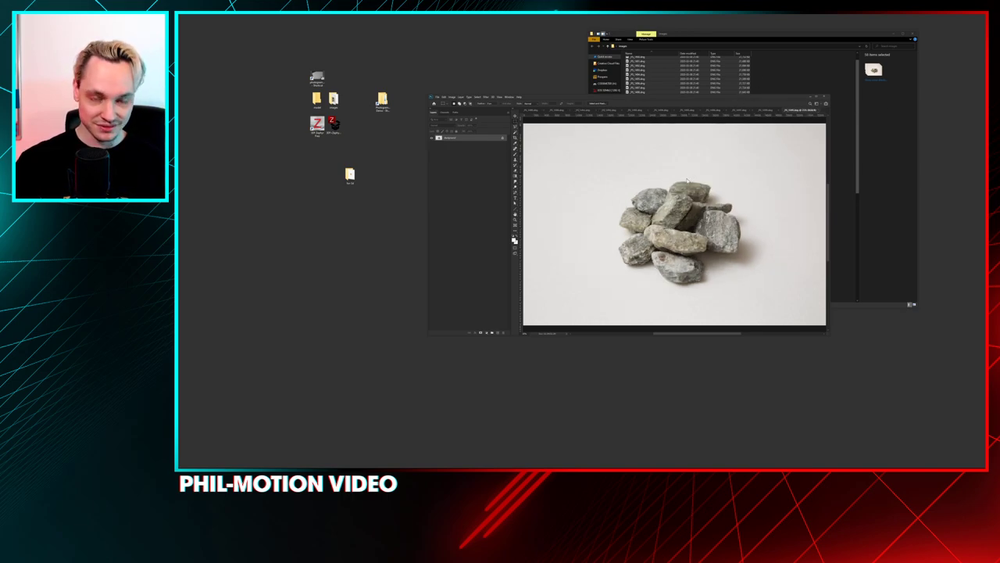
{"action": "key", "text": "ctrl+shift+s"}
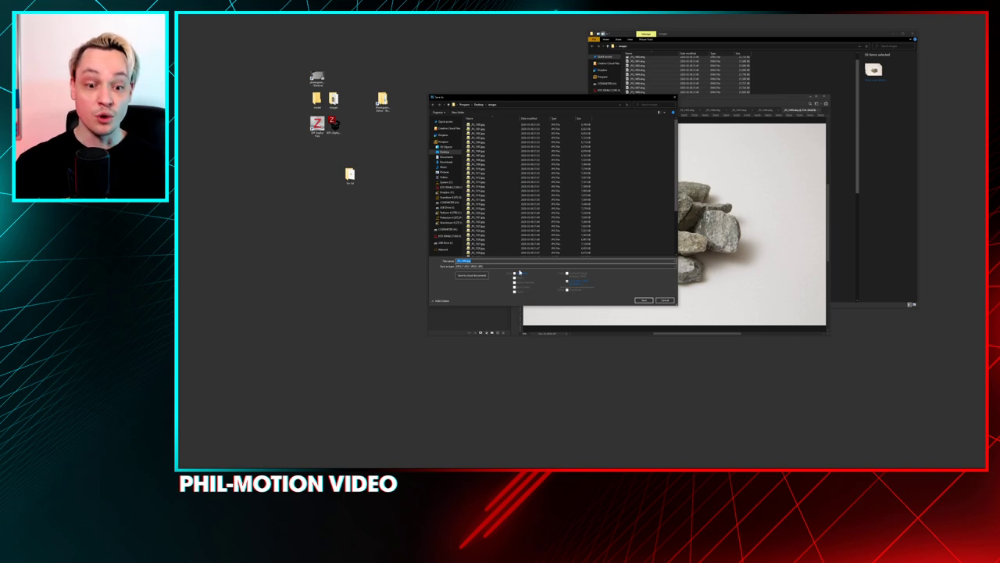
{"action": "key", "text": "Return"}
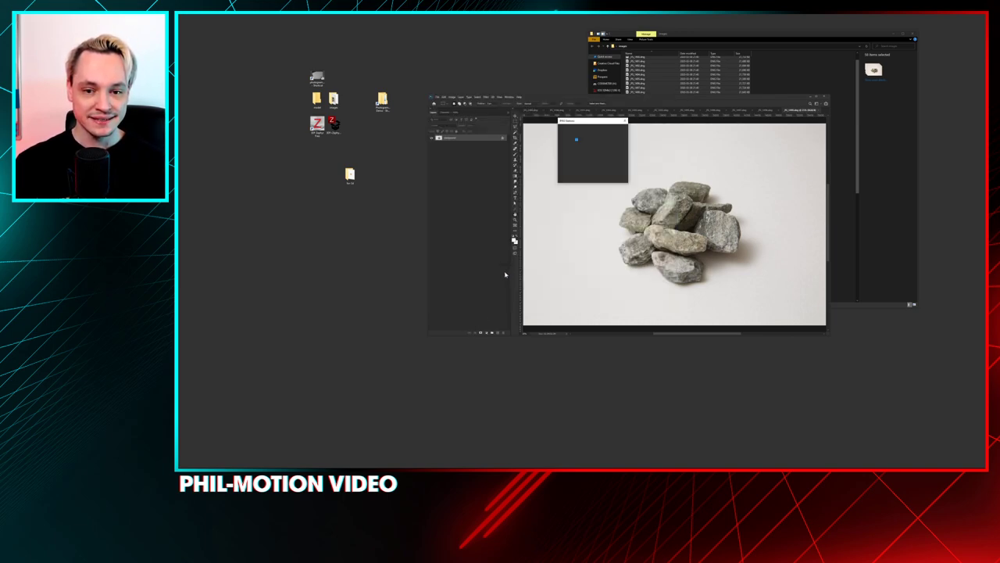
{"action": "key", "text": "Return"}
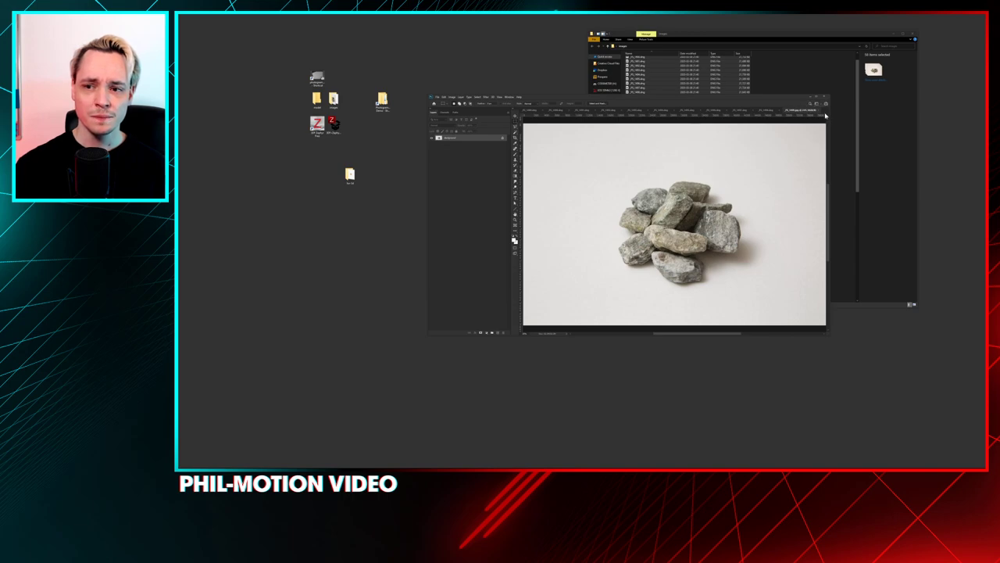
- Save two more rock photos as JPEGs, closing each finished document
{"action": "left_click", "coordinate": [817, 112]}
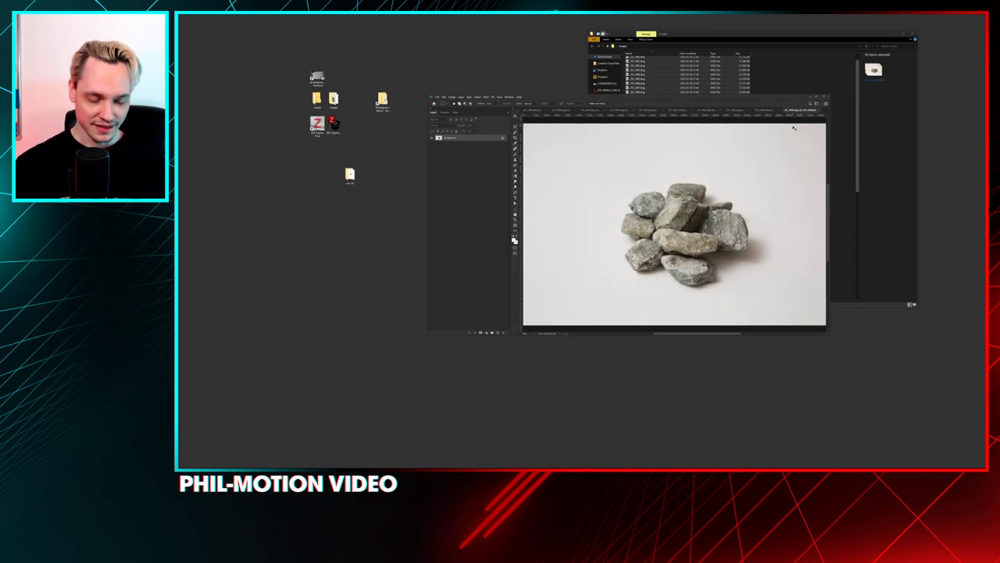
{"action": "key", "text": "ctrl+shift+s"}
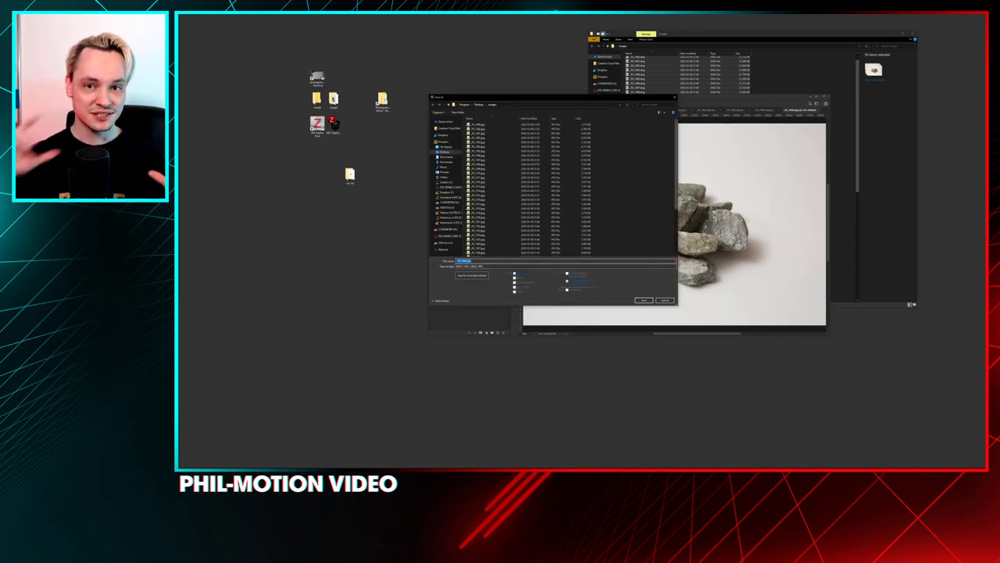
{"action": "key", "text": "Return"}
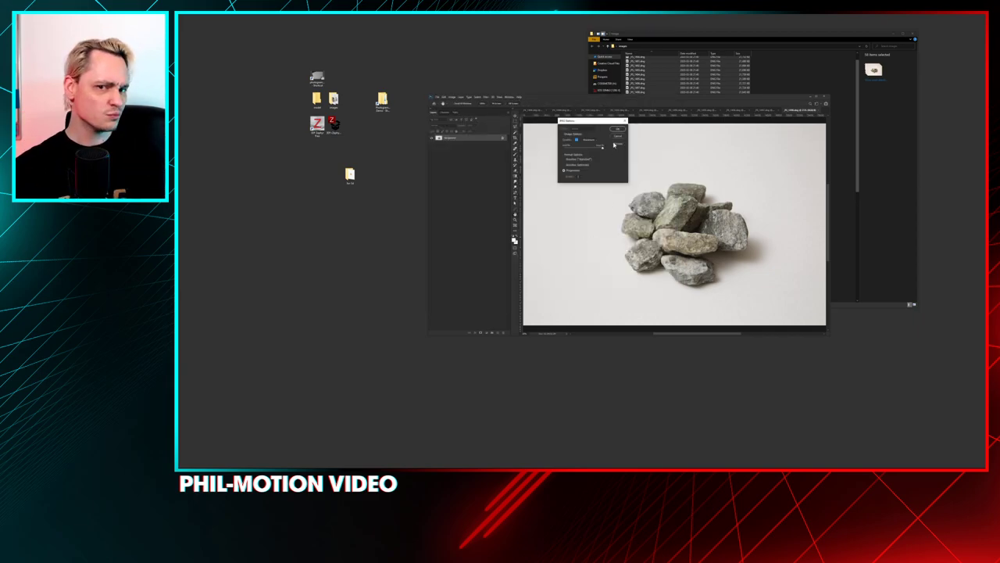
{"action": "left_click", "coordinate": [618, 129]}
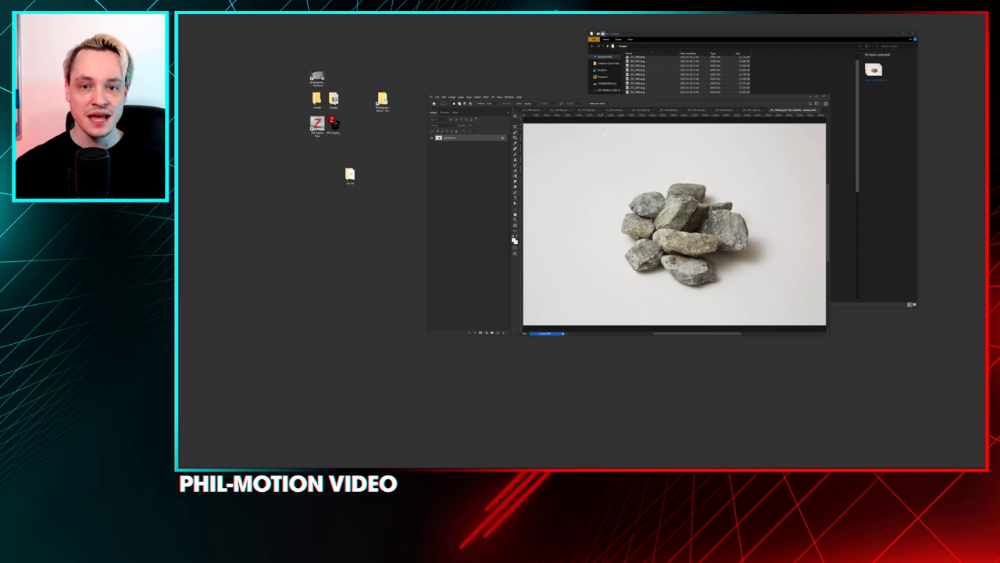
{"action": "left_click", "coordinate": [820, 111]}
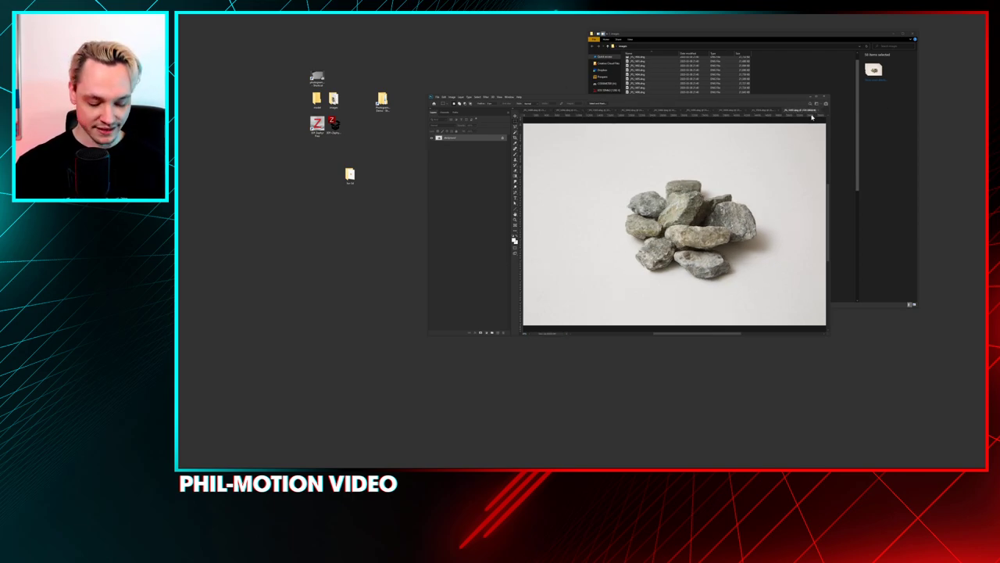
{"action": "key", "text": "ctrl+shift+s"}
{"action": "key", "text": "Return"}
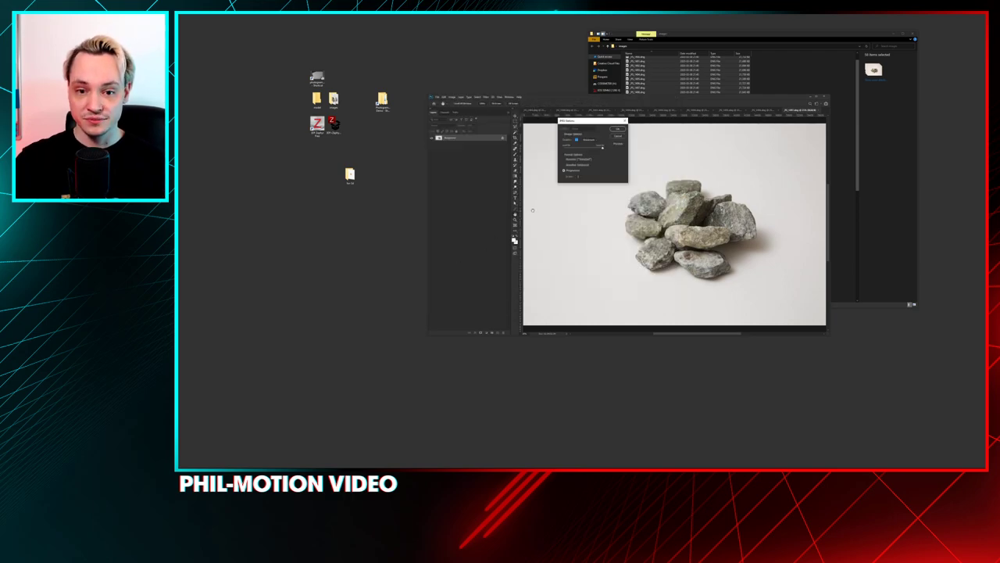
{"action": "key", "text": "Return"}
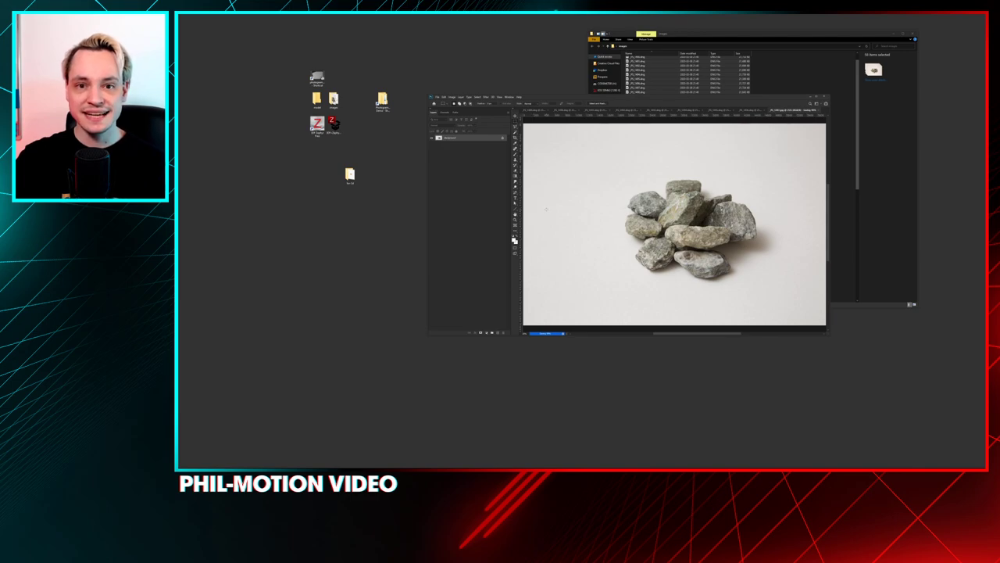
- Save one more rock photo as a JPEG, close it, and switch tools
{"action": "left_click", "coordinate": [818, 112]}
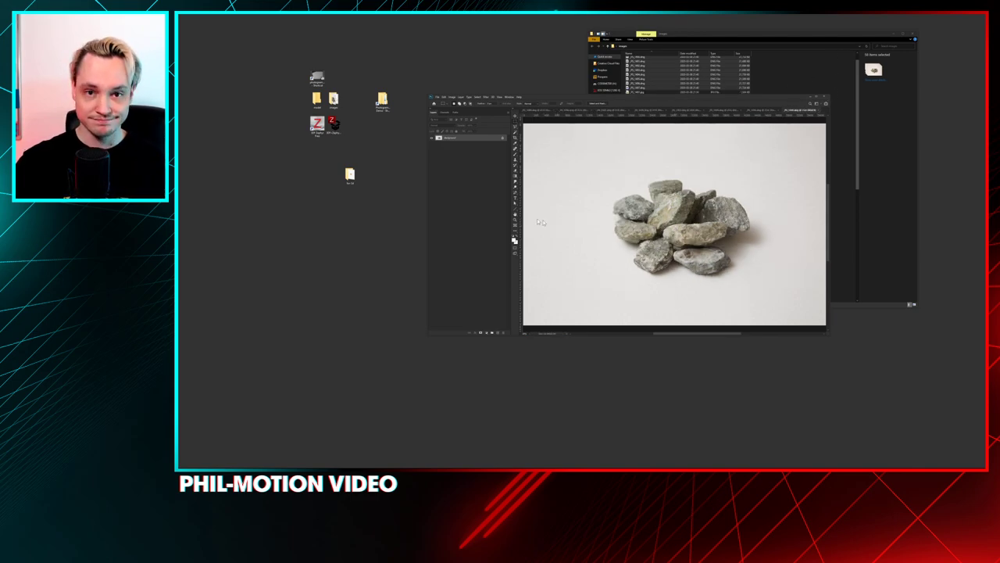
{"action": "key", "text": "ctrl+shift+s"}
{"action": "key", "text": "Return"}
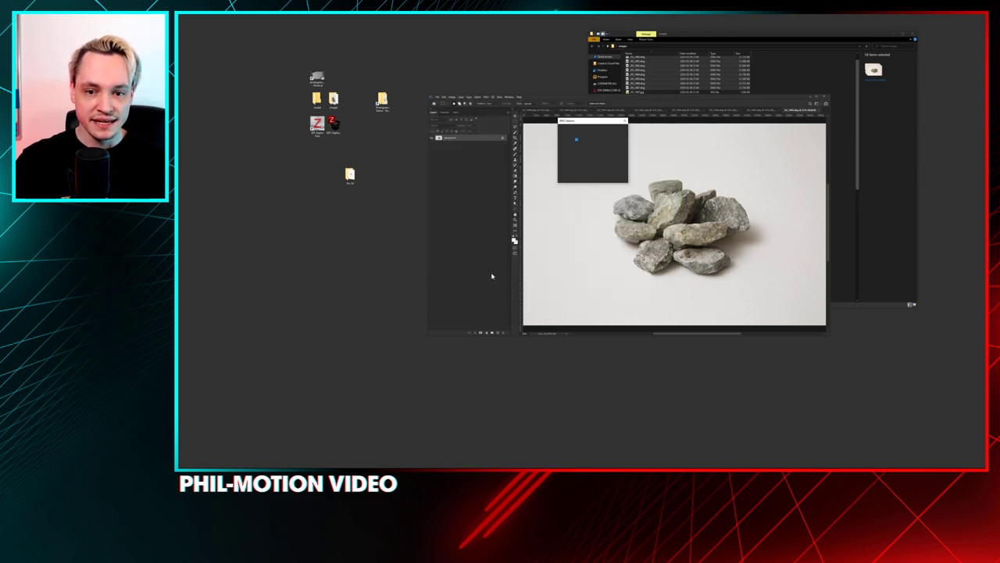
{"action": "key", "text": "Return"}
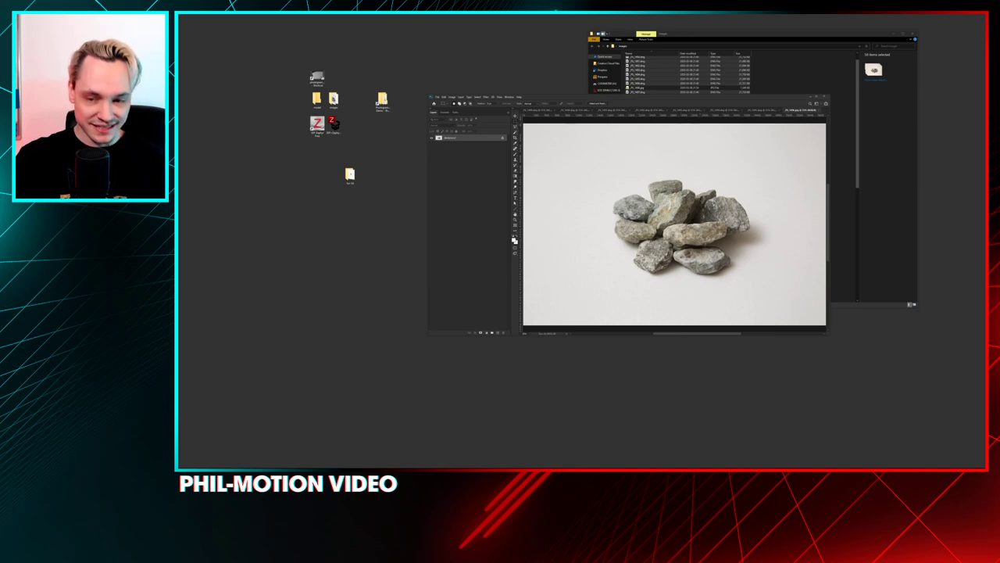
{"action": "key", "text": "ctrl+w"}
{"action": "key", "text": "v"}
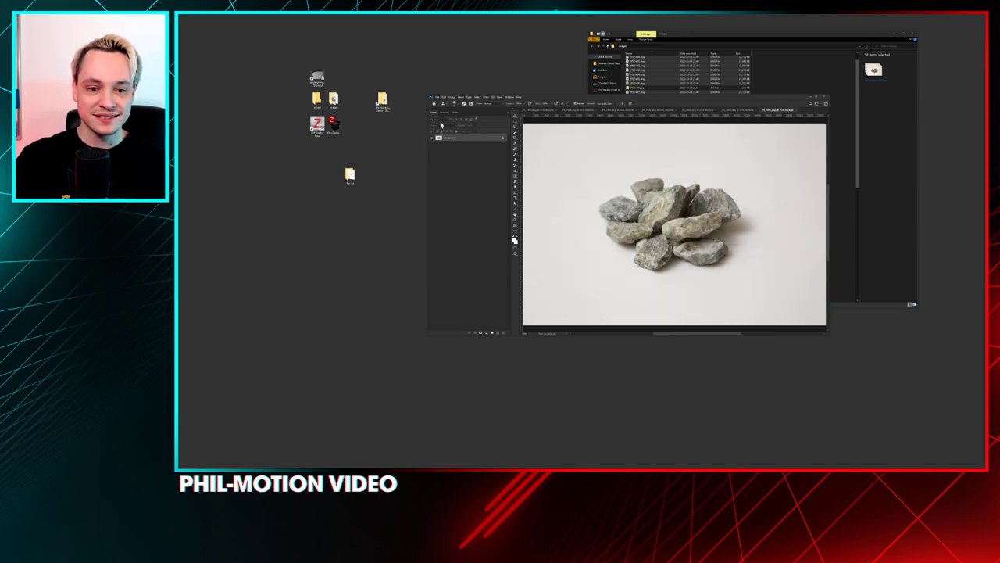
{"action": "left_click", "coordinate": [515, 125]}
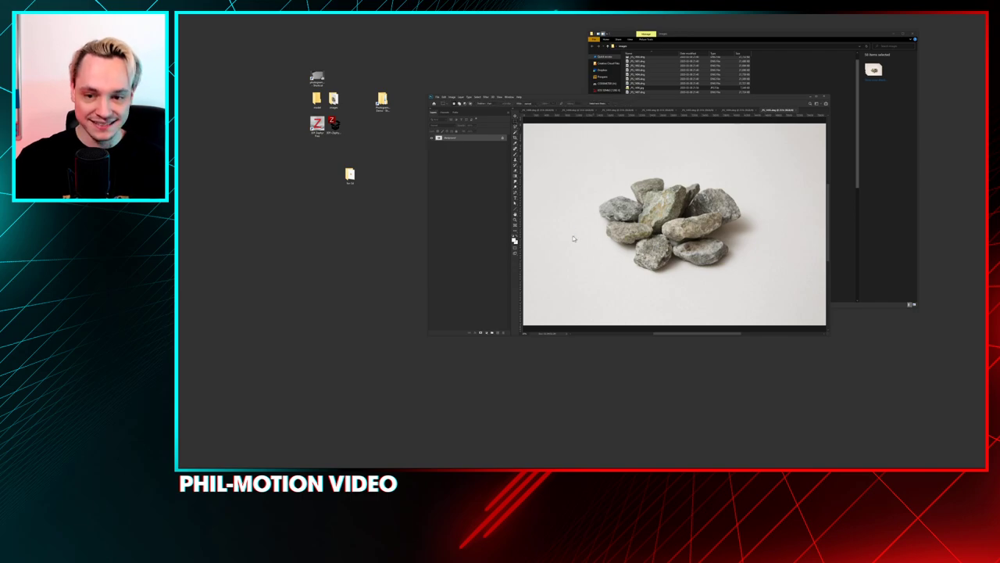
- Save the next two rock photos as PNG files, closing the first
{"action": "key", "text": "ctrl+shift+s"}
{"action": "key", "text": "Return"}
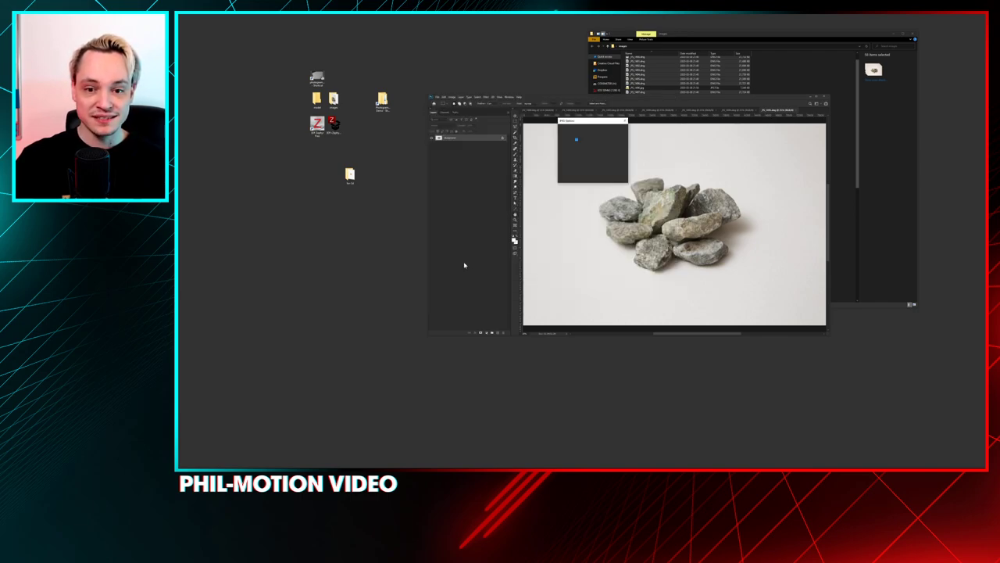
{"action": "key", "text": "Return"}
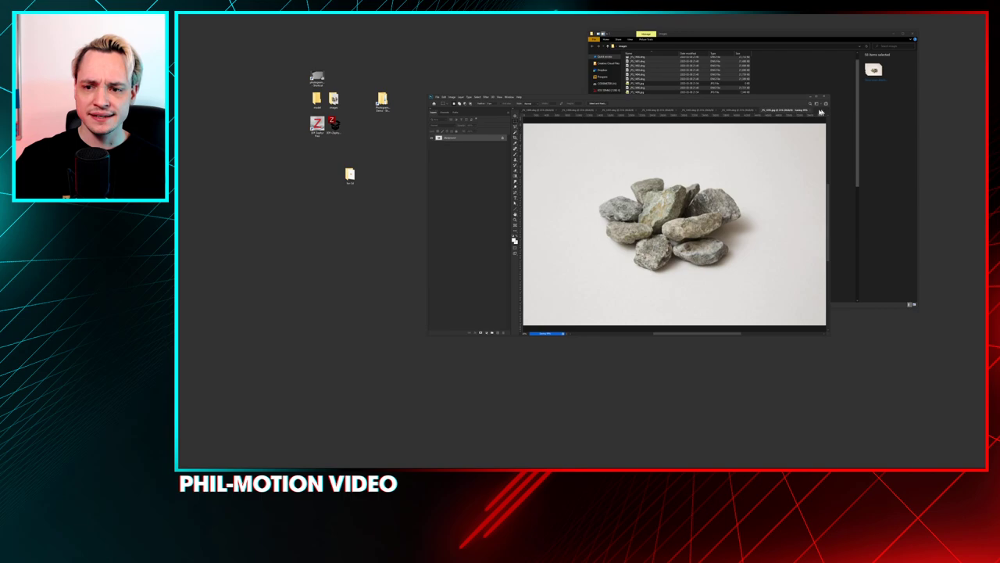
{"action": "left_click", "coordinate": [792, 110]}
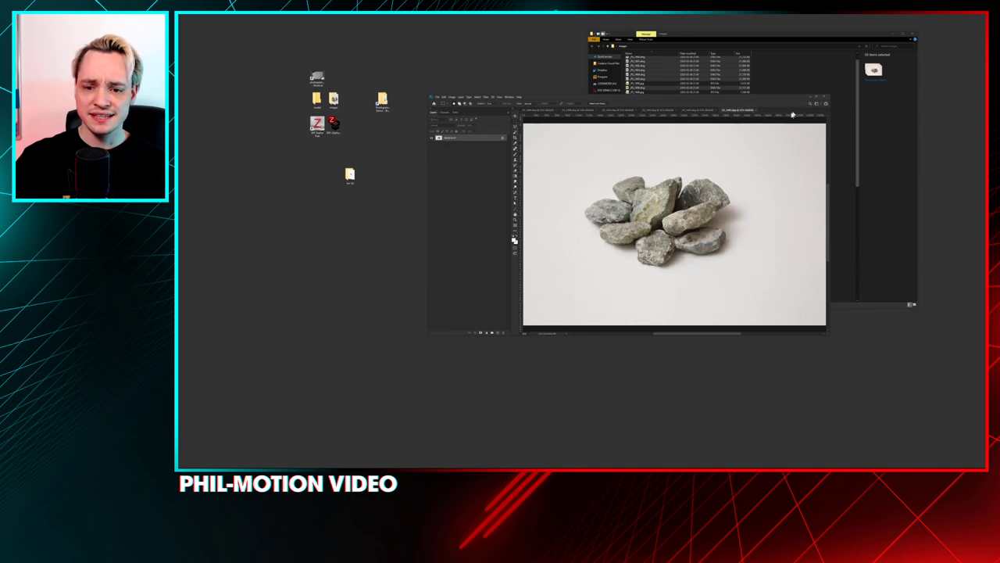
{"action": "key", "text": "ctrl+shift+s"}
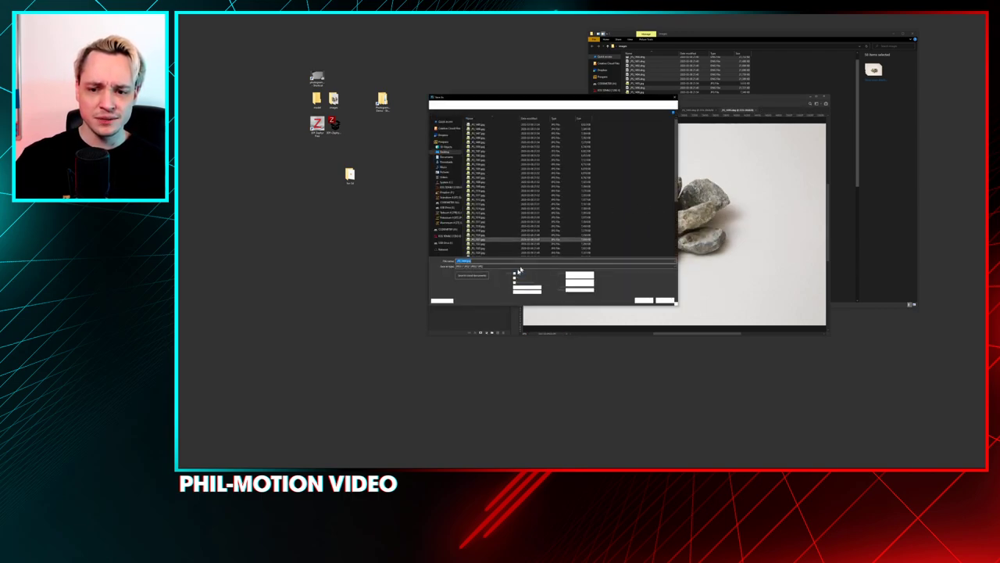
{"action": "key", "text": "Return"}
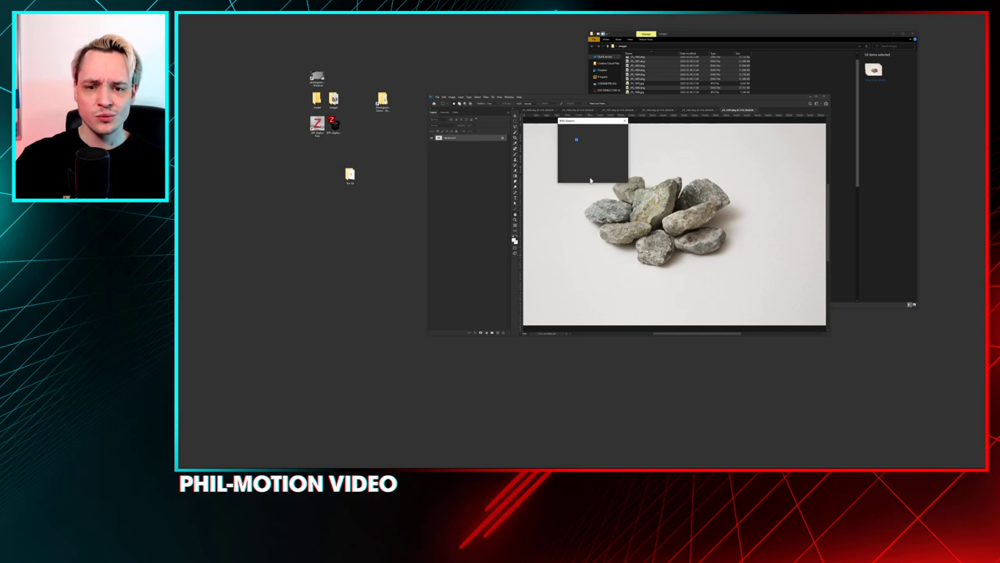
{"action": "key", "text": "Return"}
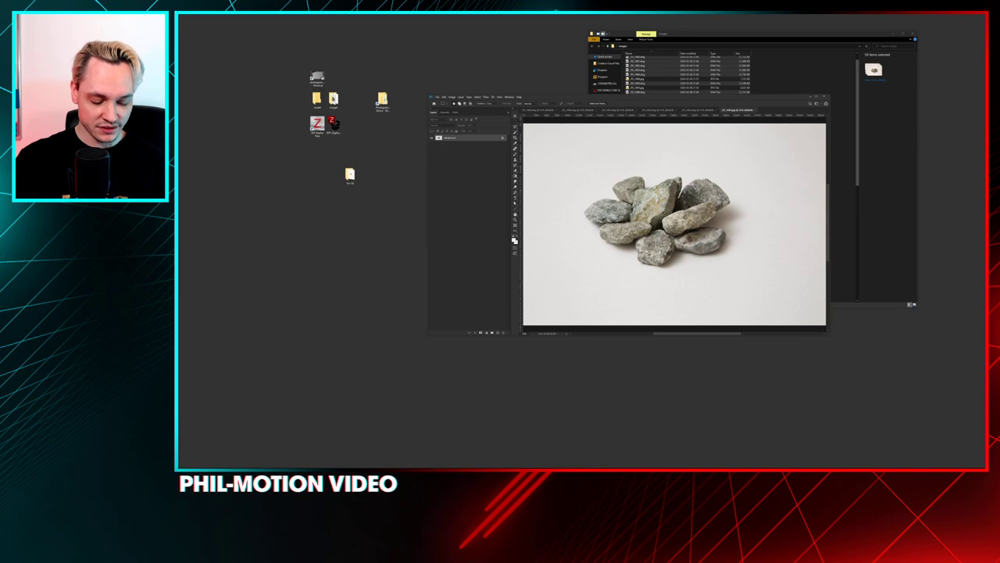
- Close the saved document and save two more rock photos as PNGs
{"action": "key", "text": "ctrl+w"}
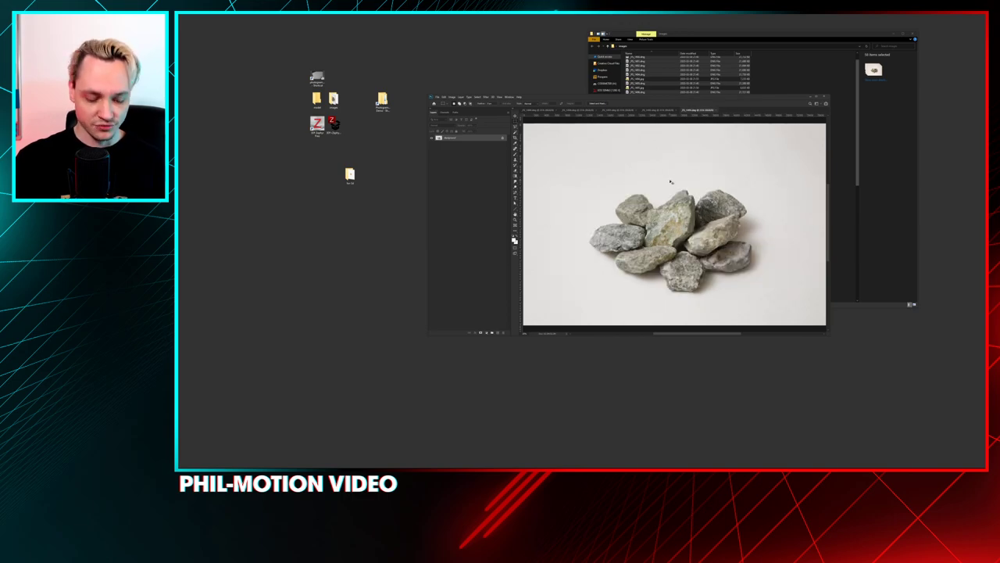
{"action": "key", "text": "shift+ctrl+s"}
{"action": "key", "text": "Return"}
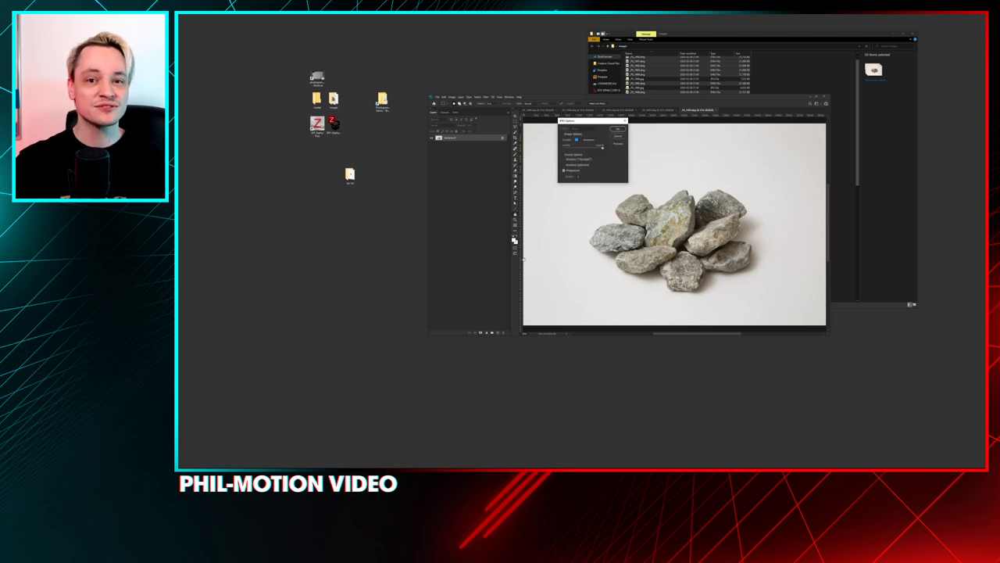
{"action": "key", "text": "Return"}
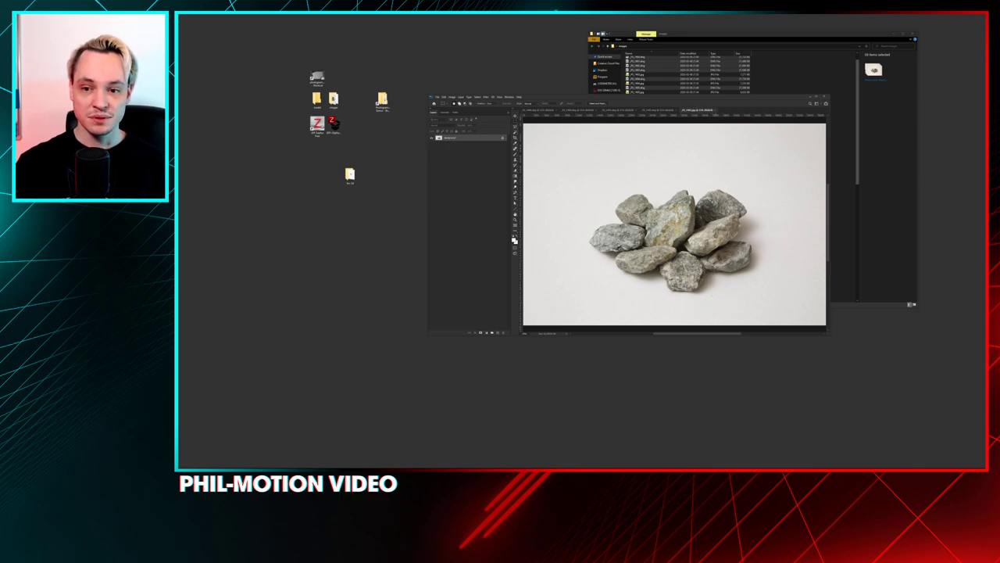
{"action": "left_click", "coordinate": [714, 111]}
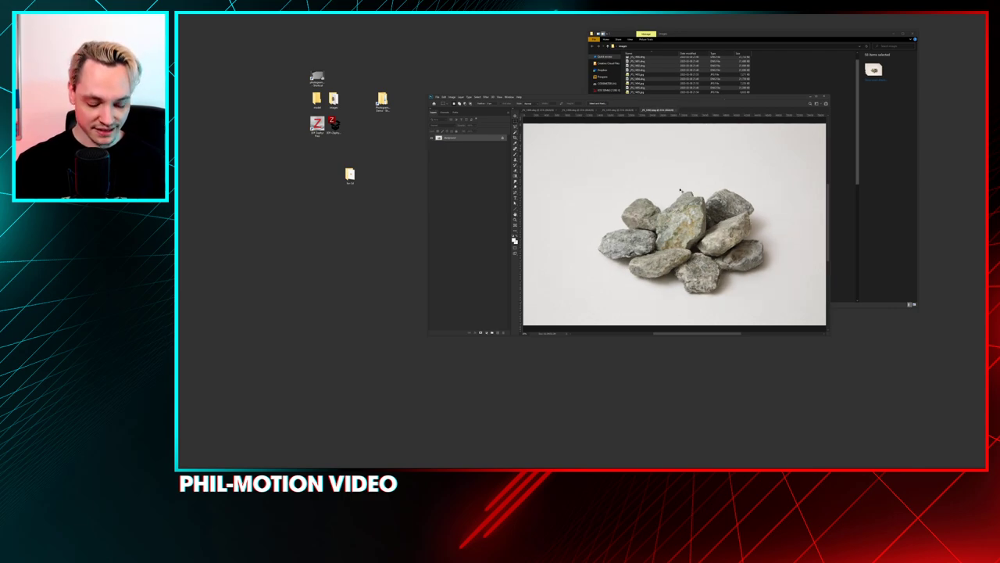
{"action": "key", "text": "ctrl+shift+s"}
{"action": "key", "text": "Return"}
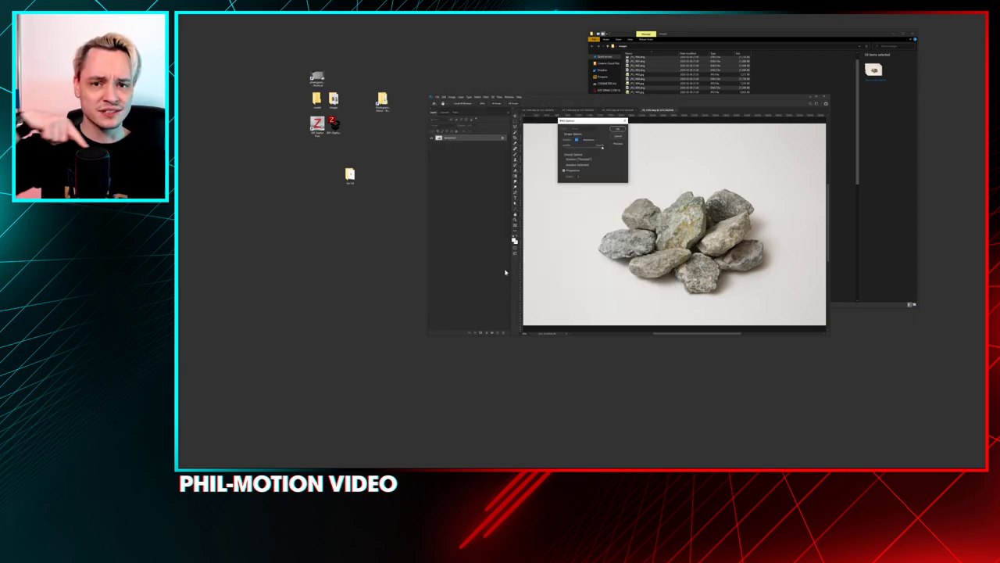
{"action": "key", "text": "Return"}
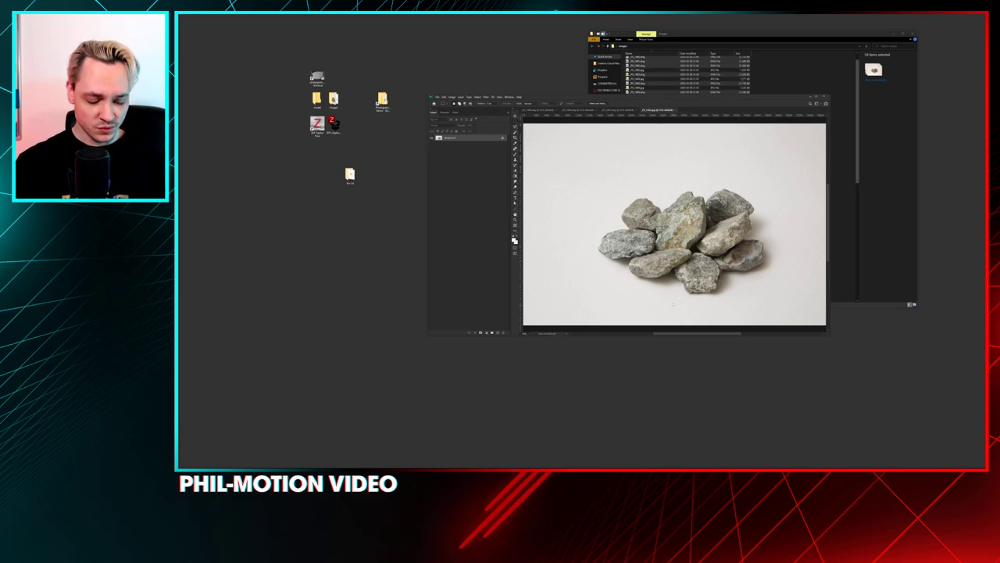
- Save the next two rock photos as PNGs, including the last one
{"action": "key", "text": "ctrl+w"}
{"action": "key", "text": "ctrl+shift+s"}
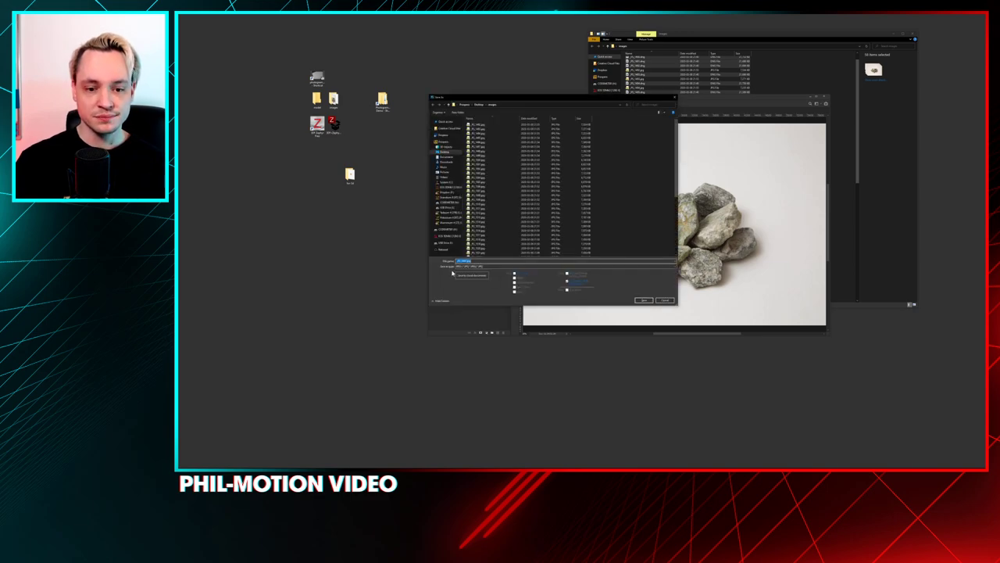
{"action": "key", "text": "Return"}
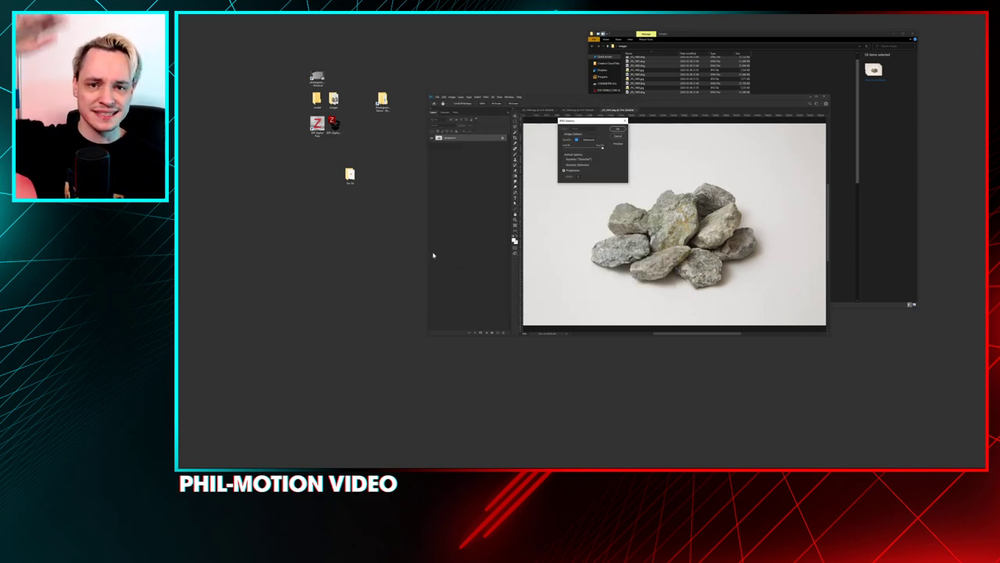
{"action": "key", "text": "Return"}
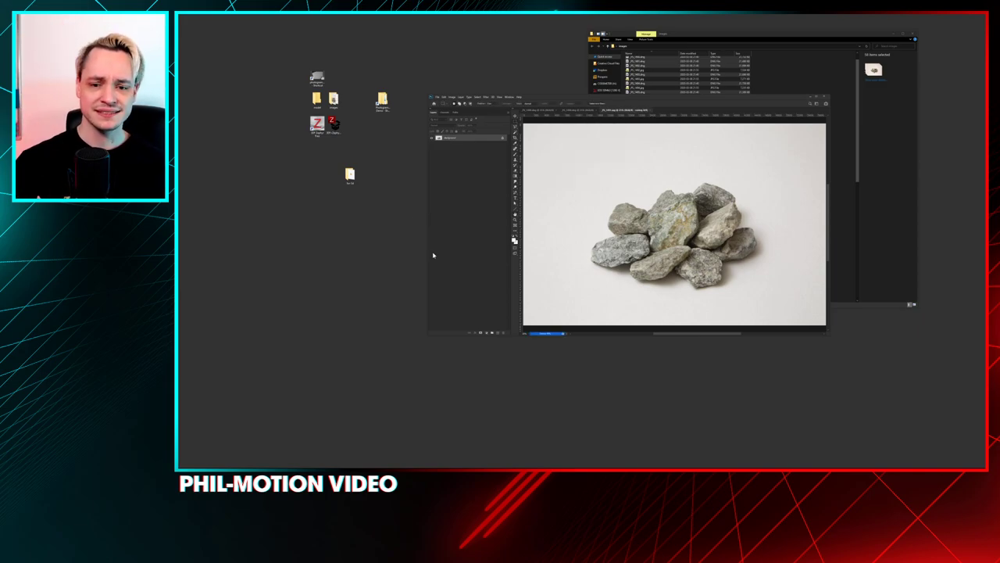
{"action": "left_click", "coordinate": [638, 117]}
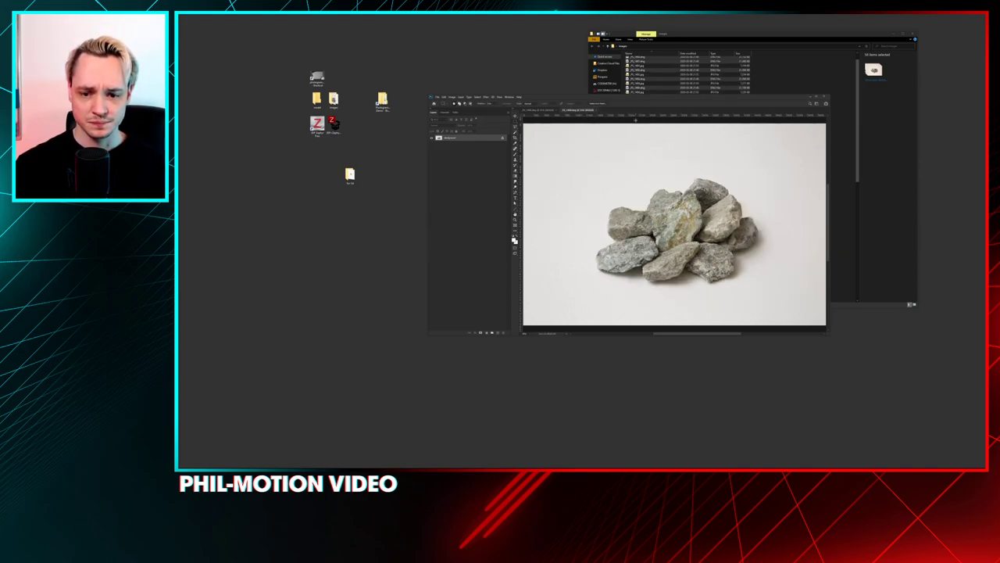
{"action": "key", "text": "ctrl+shift+s"}
{"action": "key", "text": "Return"}
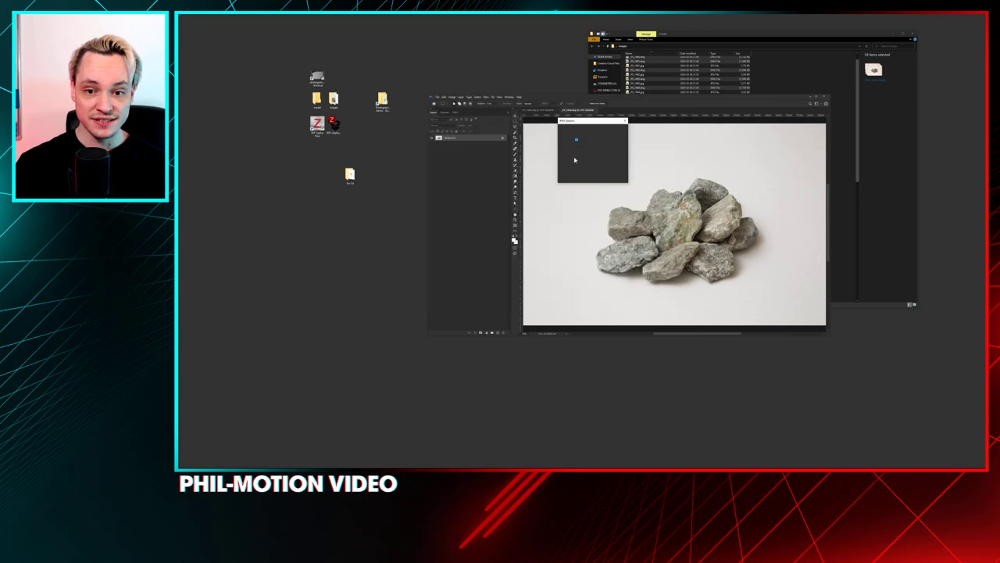
{"action": "key", "text": "Return"}
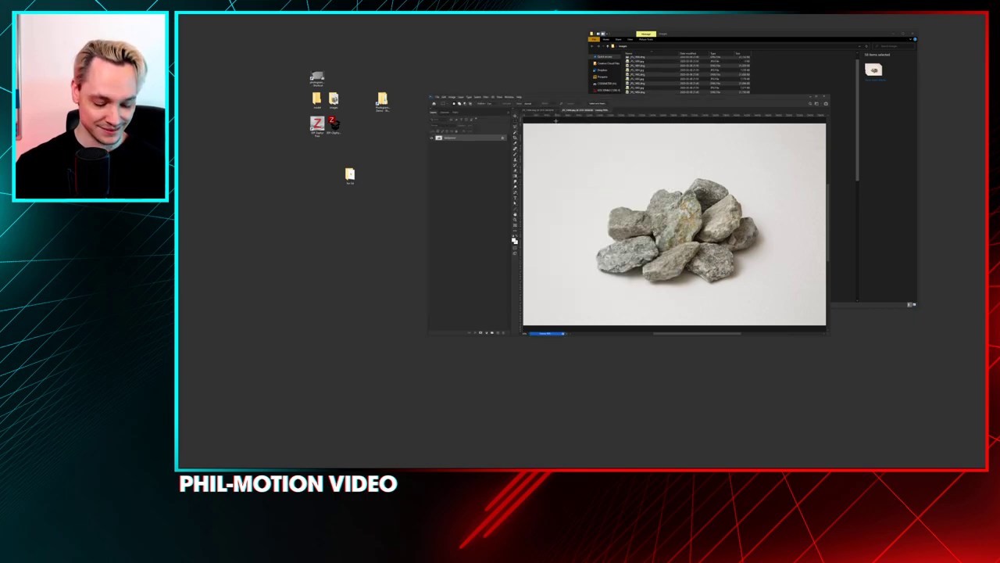
- Save the final rock image as a PNG and bring the images folder forward
{"action": "left_click", "coordinate": [603, 113]}
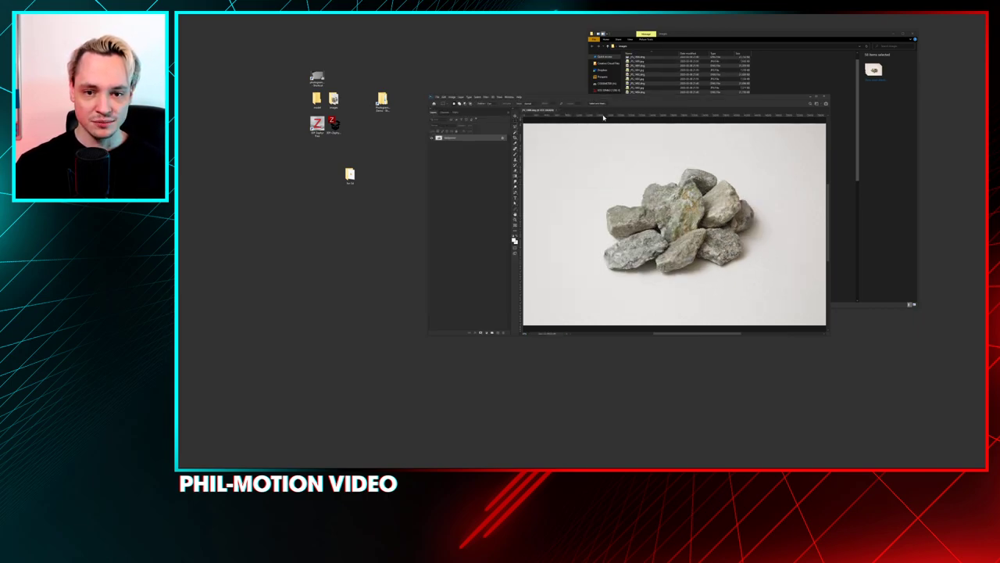
{"action": "key", "text": "ctrl+shift+s"}
{"action": "key", "text": "Return"}
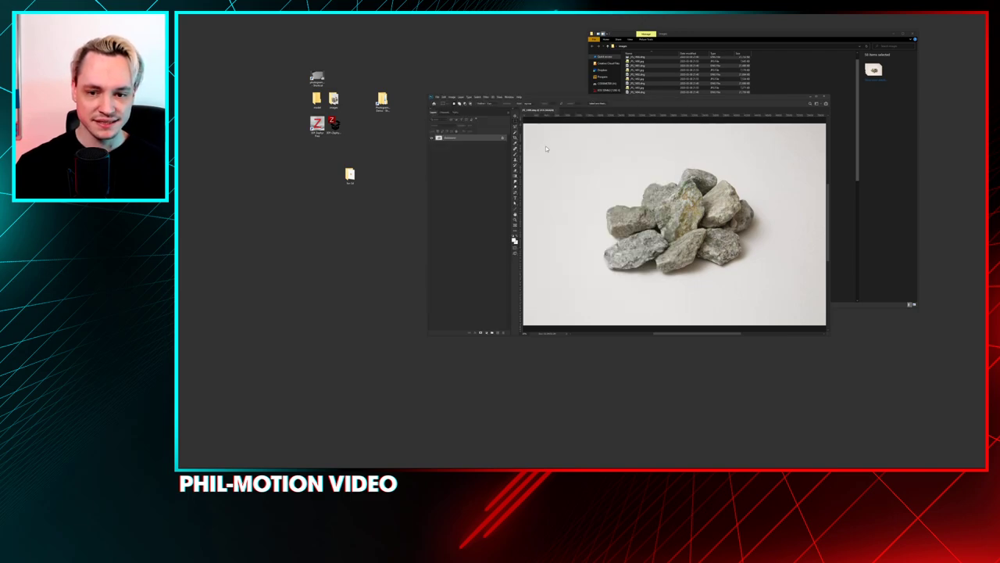
{"action": "key", "text": "Return"}
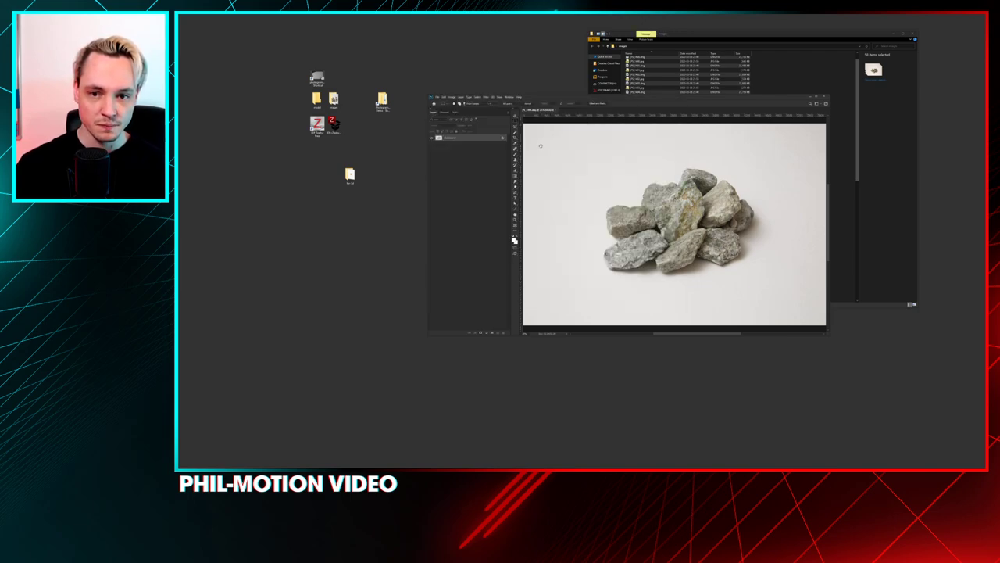
{"action": "left_click", "coordinate": [826, 83]}
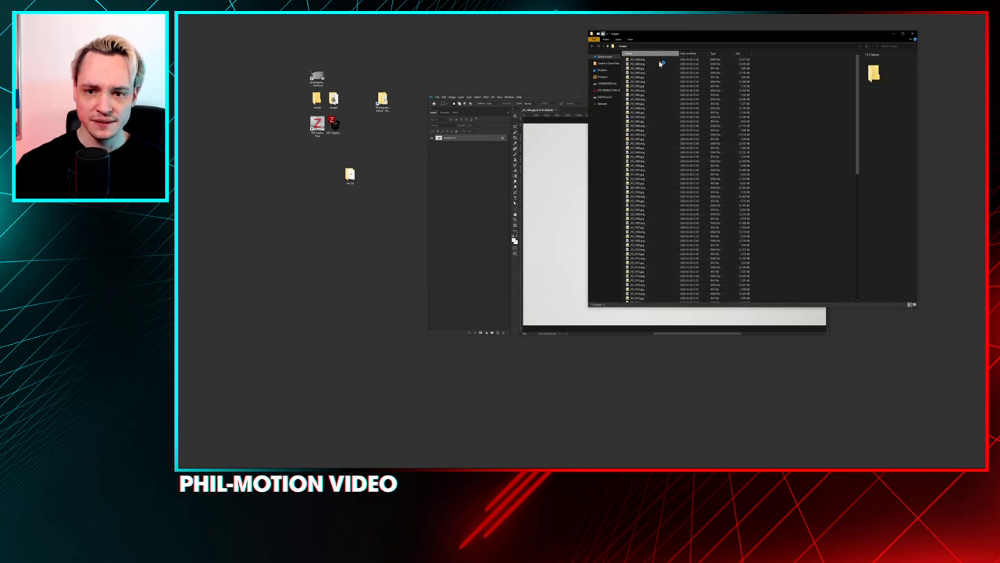
- Move all rock images from the images folder into the desktop for-3d folder and quit Photoshop
{"action": "left_click", "coordinate": [715, 62]}
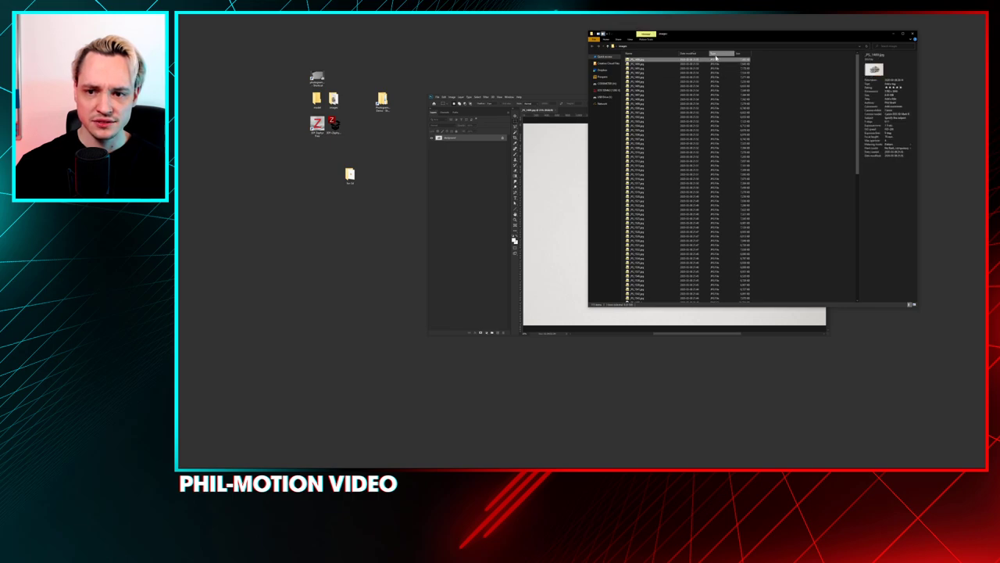
{"action": "key", "text": "ctrl+a"}
{"action": "scroll", "coordinate": [718, 257], "scroll_direction": "down", "scroll_amount": 15}
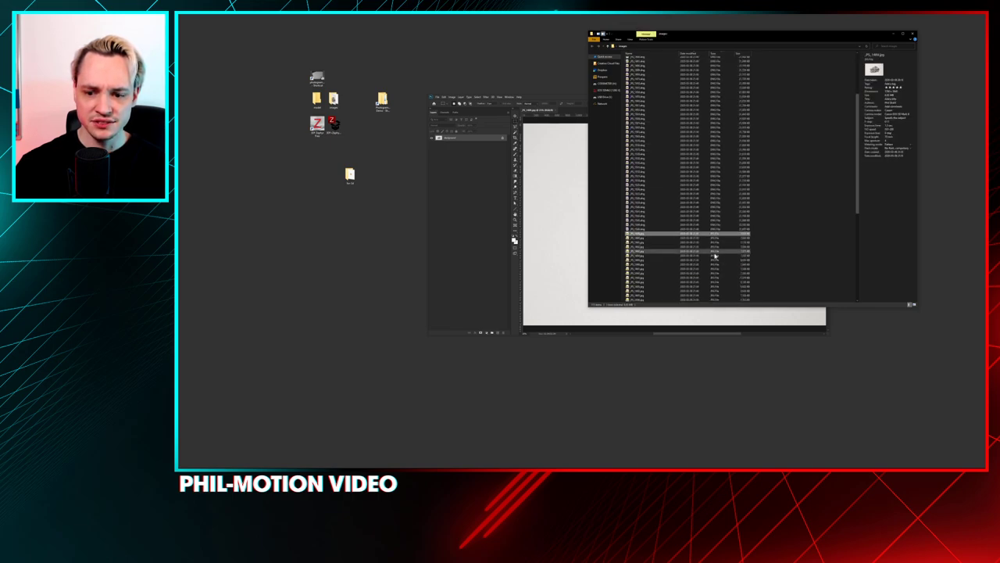
{"action": "key", "text": "ctrl+a"}
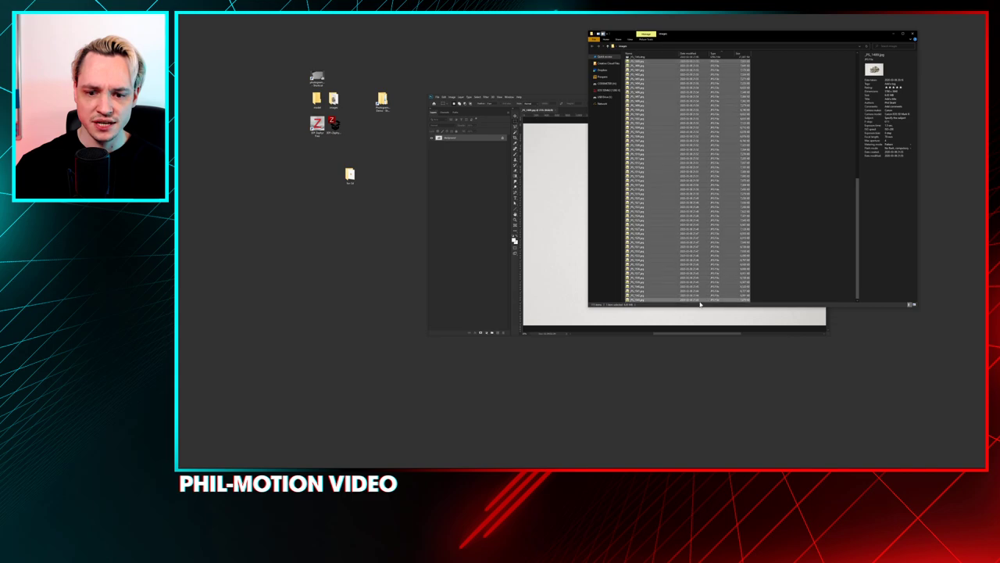
{"action": "left_click_drag", "start_coordinate": [672, 229], "coordinate": [350, 175]}
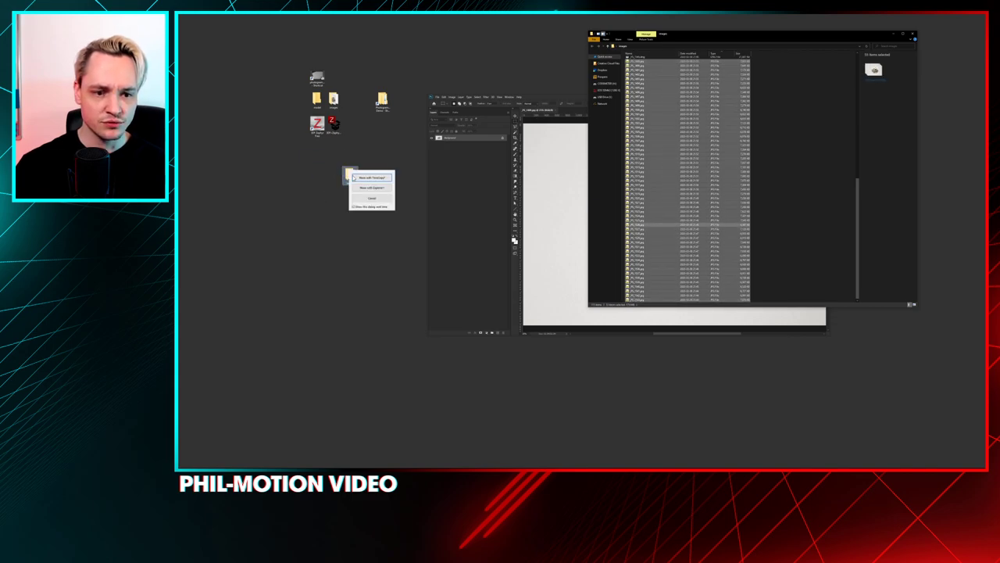
{"action": "left_click", "coordinate": [370, 188]}
{"action": "left_click", "coordinate": [565, 153]}
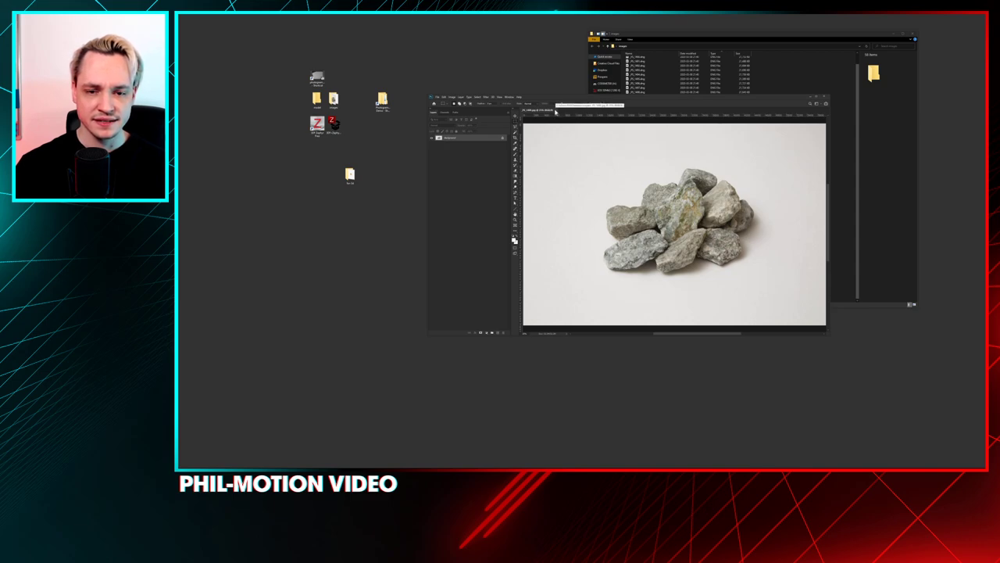
{"action": "left_click", "coordinate": [555, 110]}
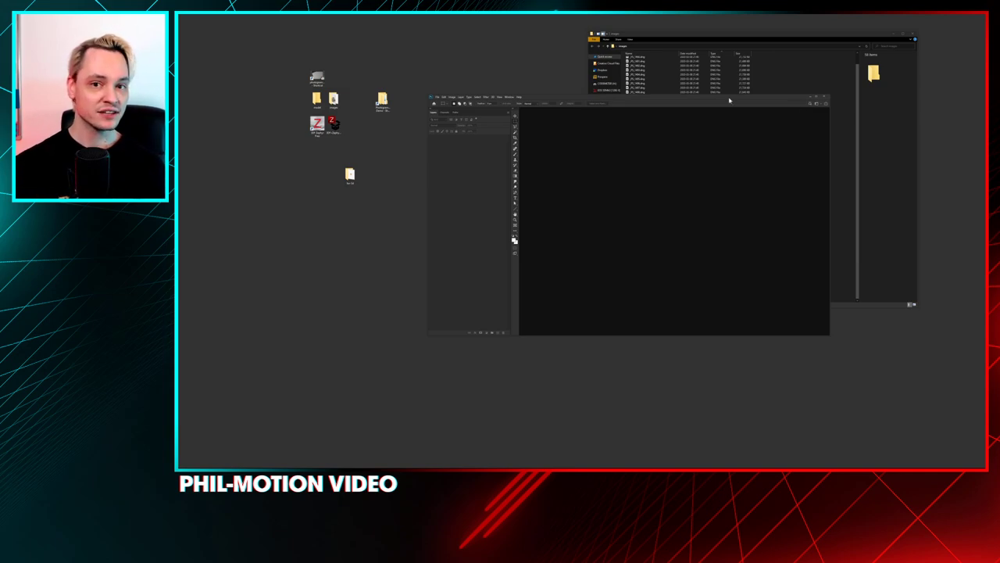
{"action": "left_click", "coordinate": [825, 99]}
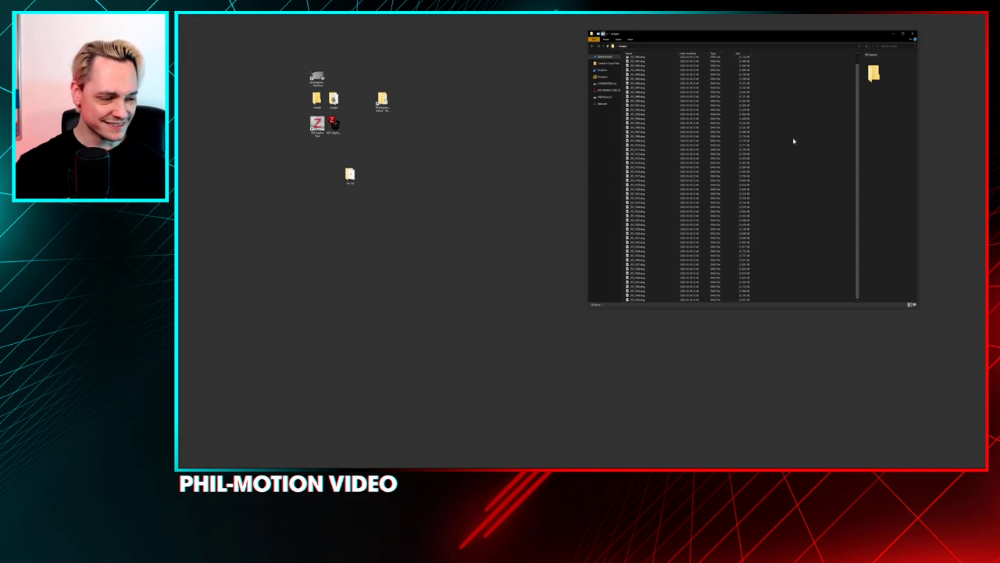
- Place the for-3d folder beside the Zephyr shortcut and open it with large thumbnails
{"action": "left_click", "coordinate": [892, 34]}
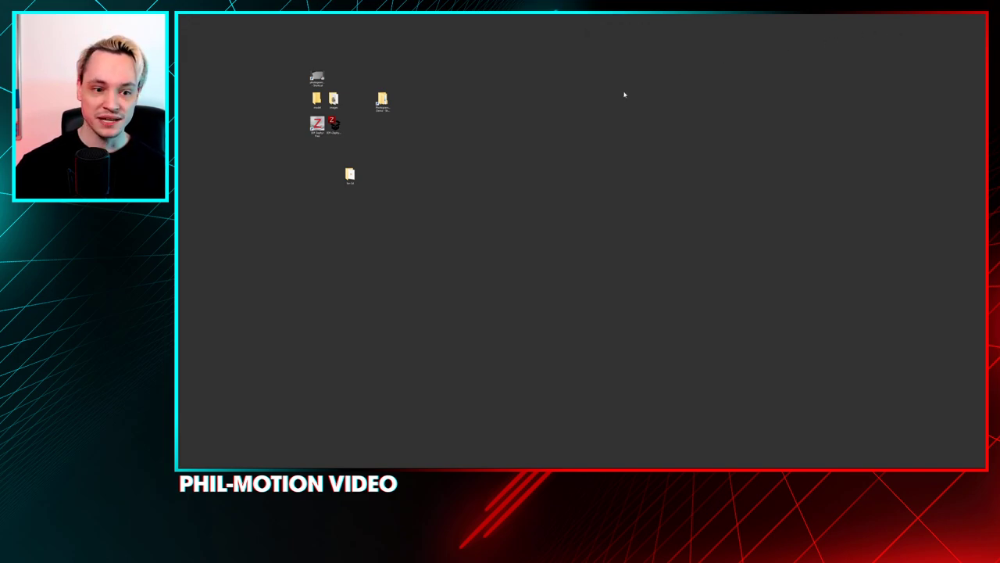
{"action": "left_click_drag", "start_coordinate": [350, 173], "coordinate": [317, 151]}
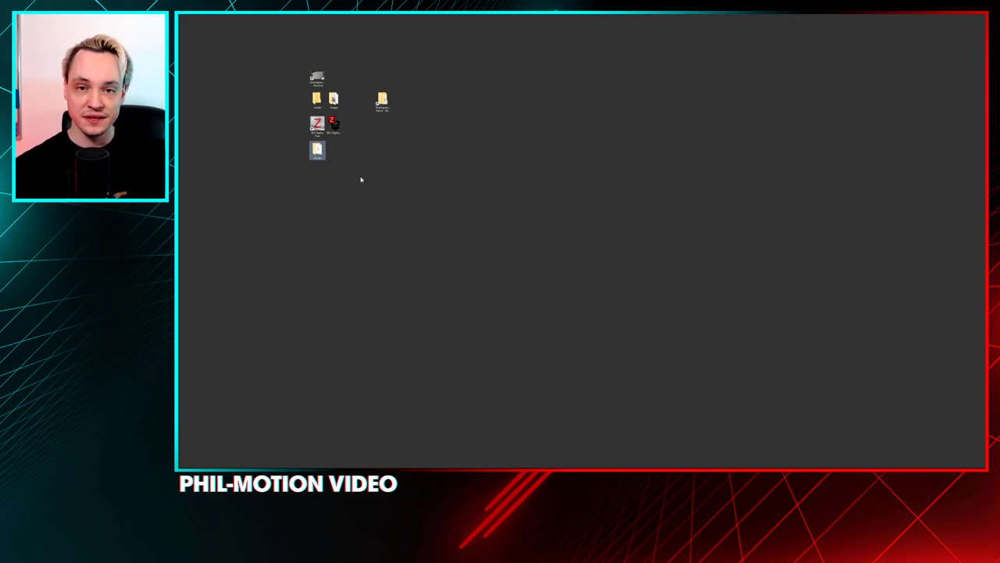
{"action": "left_click_drag", "start_coordinate": [313, 149], "coordinate": [299, 125]}
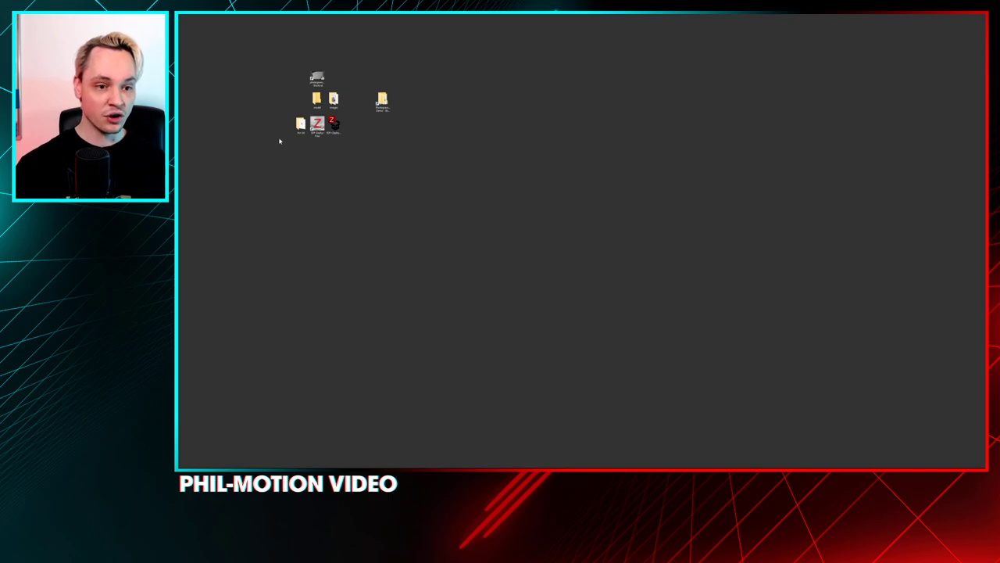
{"action": "double_click", "coordinate": [301, 126]}
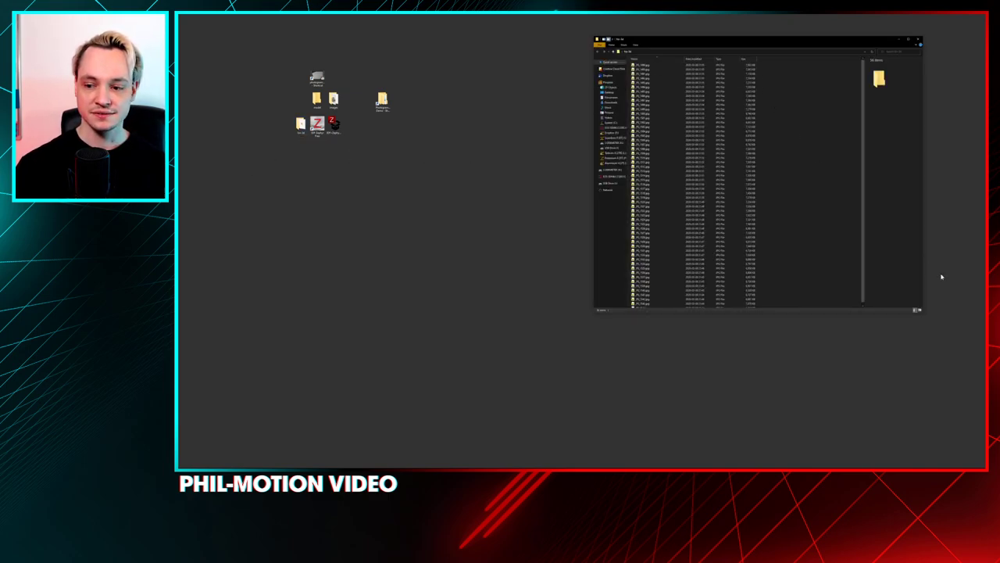
{"action": "left_click", "coordinate": [919, 310]}
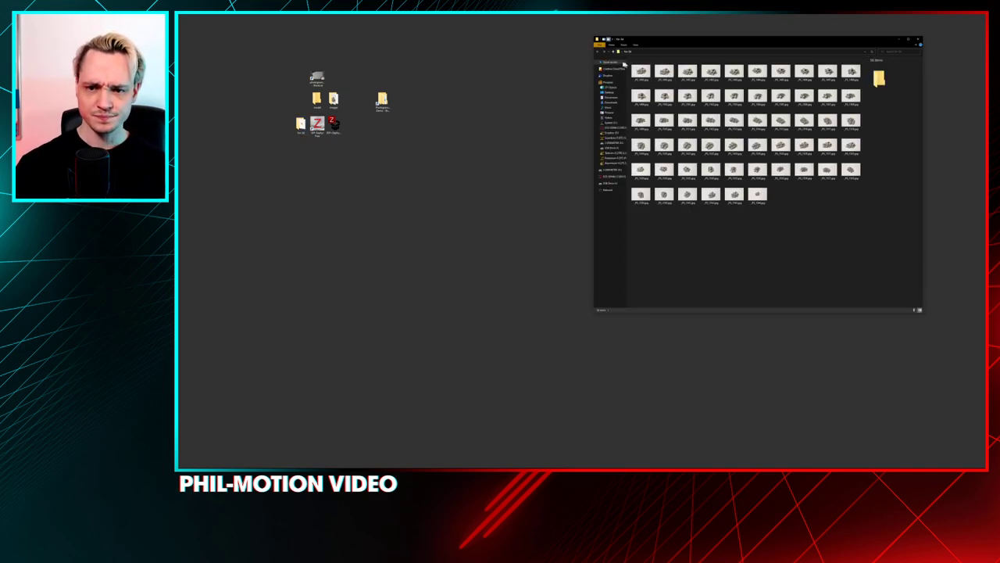
- Delete the first three images and other unwanted rock shots from for-3d
{"action": "left_click", "coordinate": [648, 82]}
{"action": "left_click", "coordinate": [756, 202], "text": "shift"}
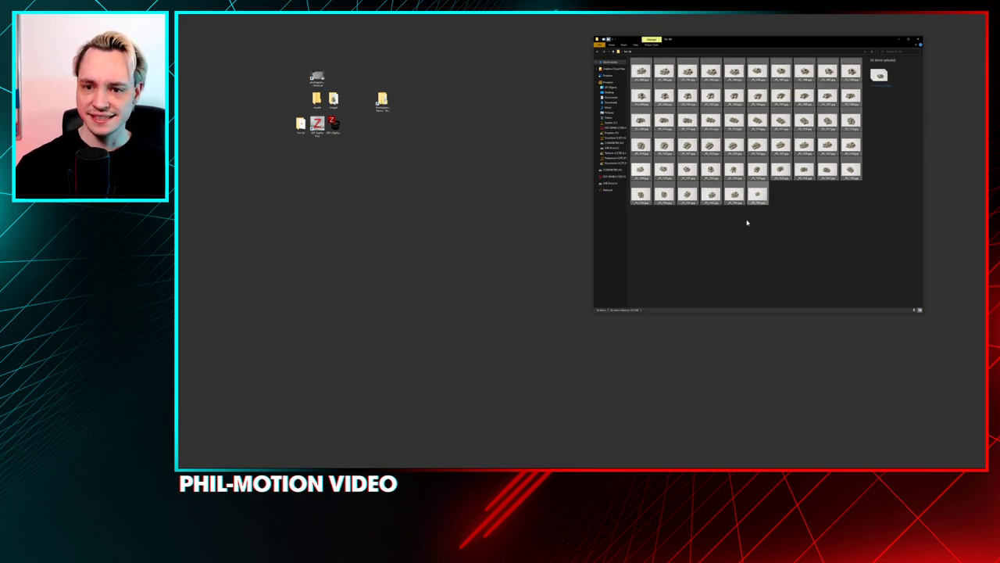
{"action": "left_click", "coordinate": [747, 223]}
{"action": "left_click", "coordinate": [664, 72]}
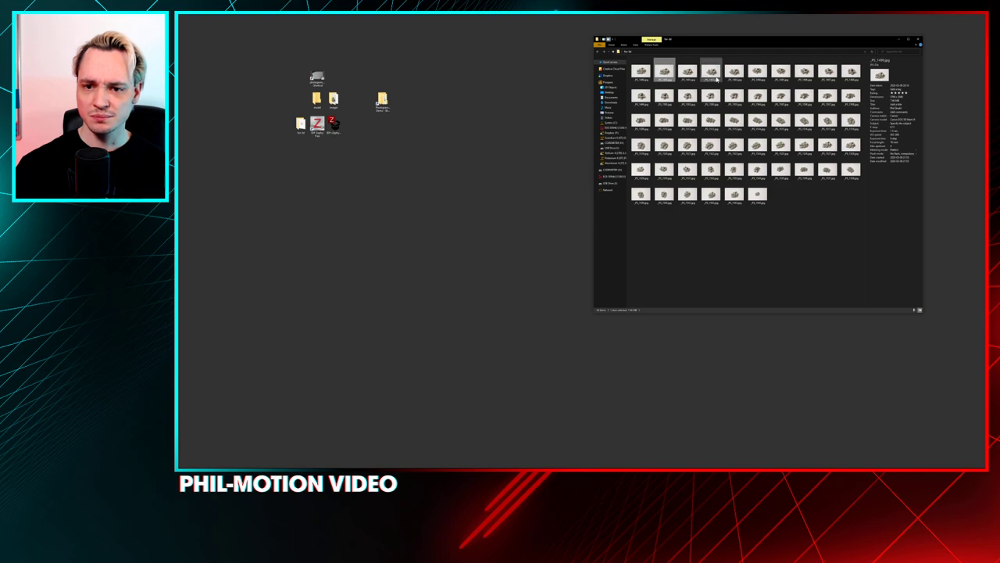
{"action": "left_click", "coordinate": [640, 72]}
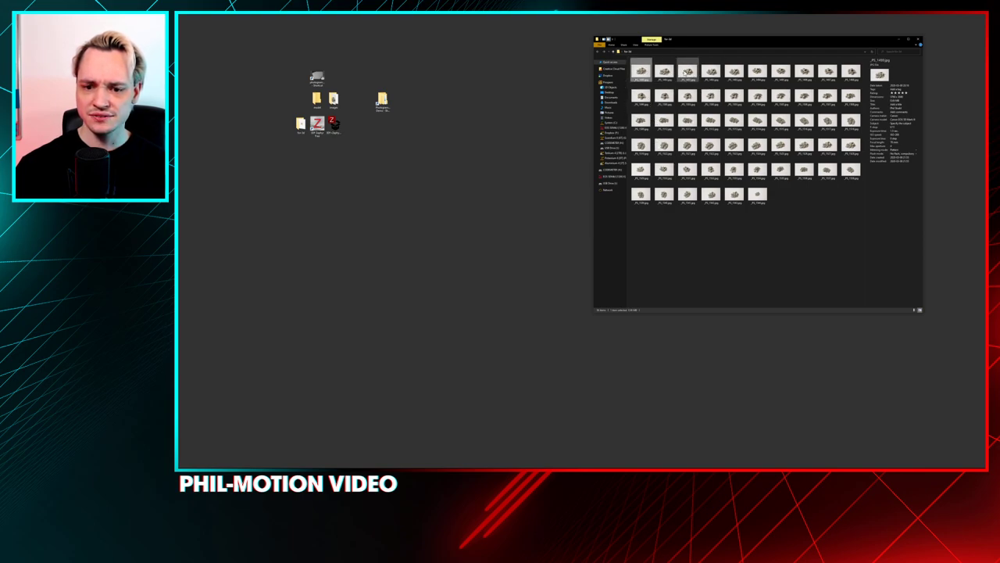
{"action": "left_click", "coordinate": [686, 71], "text": "shift"}
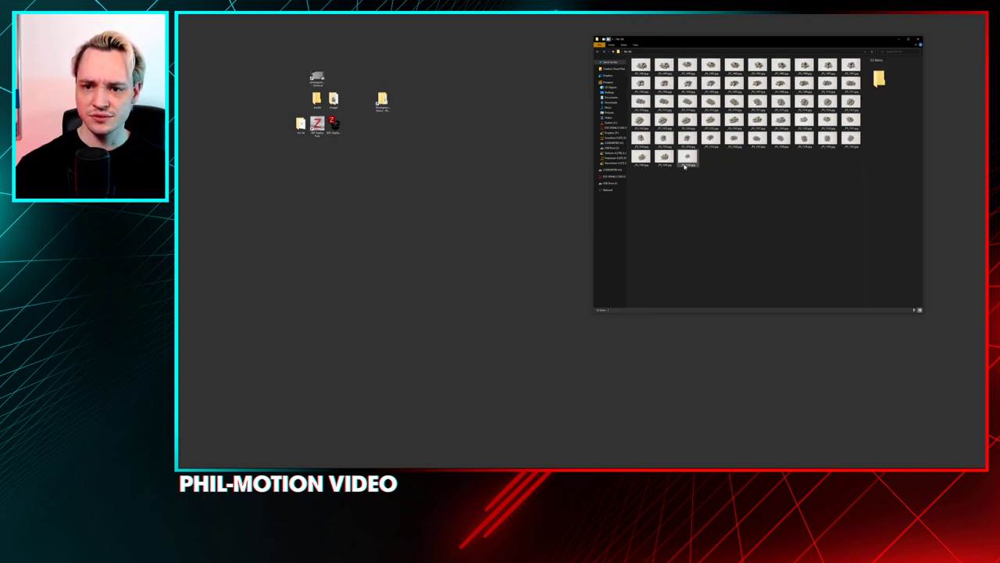
{"action": "key", "text": "Delete"}
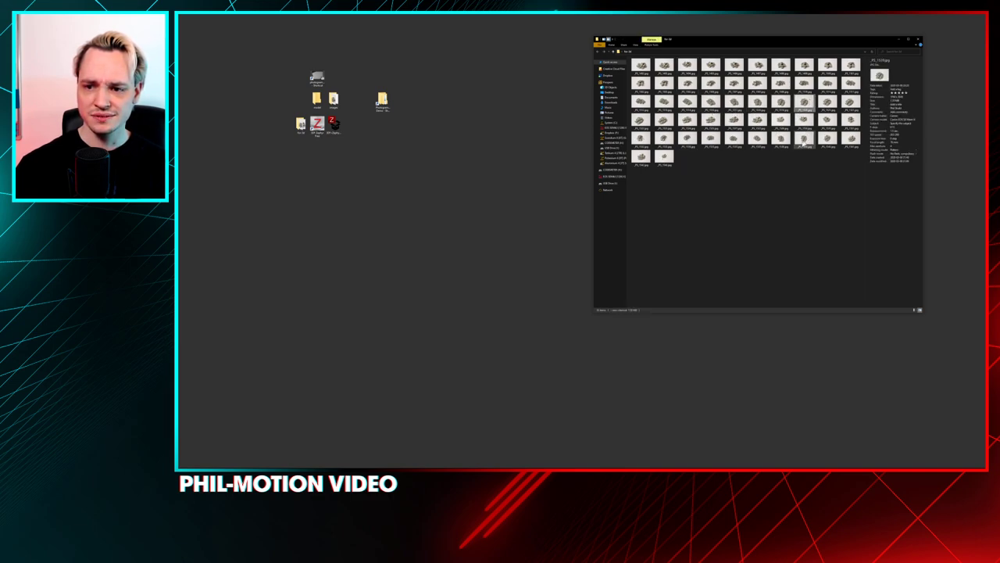
{"action": "key", "text": "Delete"}
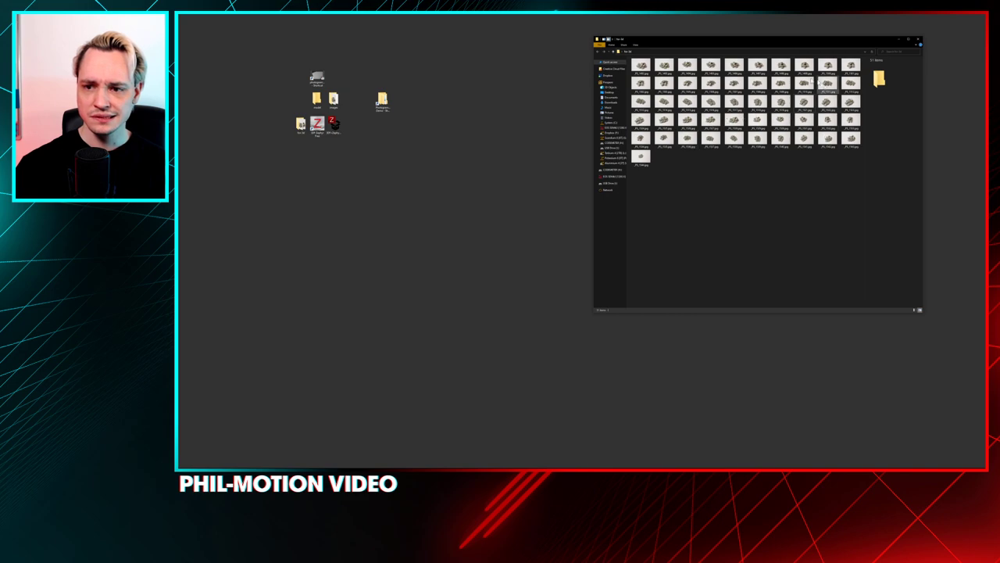
{"action": "left_click", "coordinate": [783, 65]}
{"action": "key", "text": "Delete"}
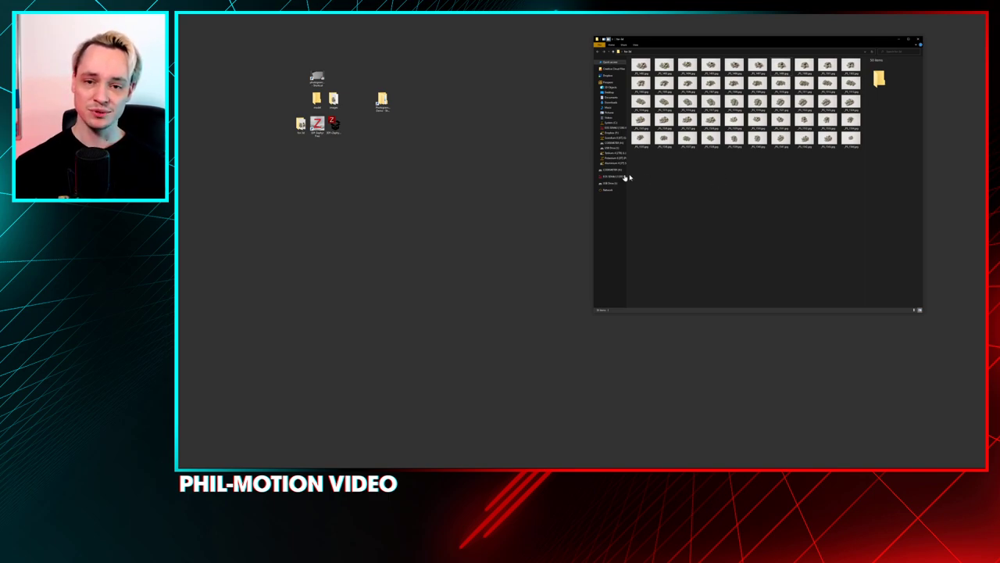
- Launch 3DF Zephyr Free from its desktop shortcut
{"action": "left_click", "coordinate": [393, 180]}
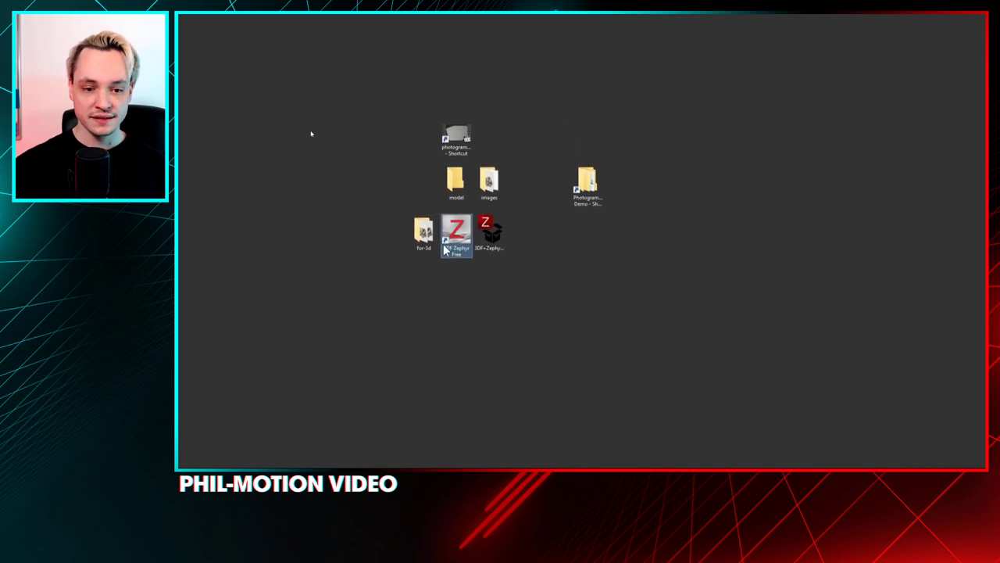
{"action": "double_click", "coordinate": [447, 248]}
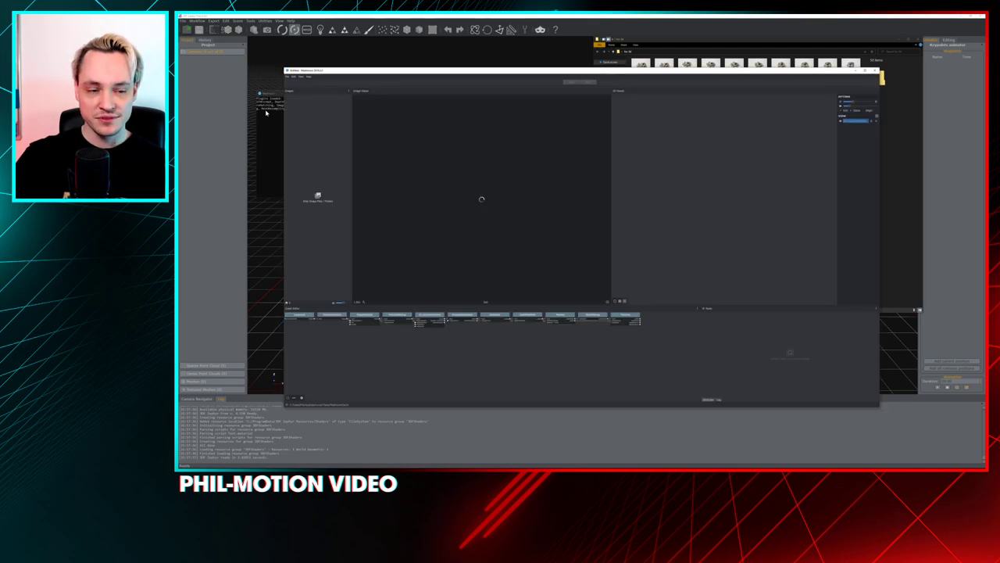
- Nudge the app window upward and minimize the Meshroom window
{"action": "left_click_drag", "start_coordinate": [400, 76], "coordinate": [405, 37]}
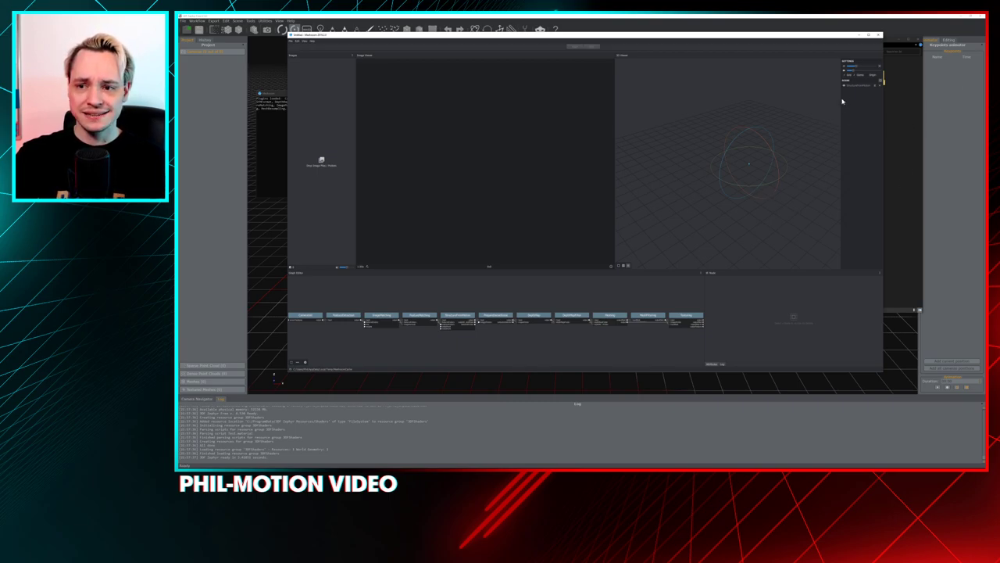
{"action": "left_click", "coordinate": [862, 34]}
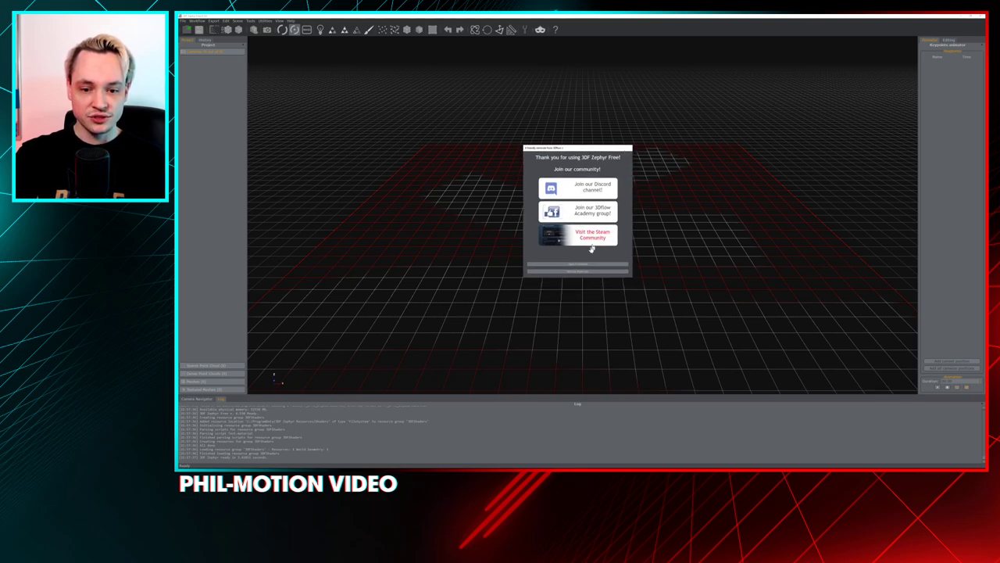
- Close Zephyr's welcome dialog and restore its window to a smaller mid-screen size
{"action": "left_click", "coordinate": [581, 273]}
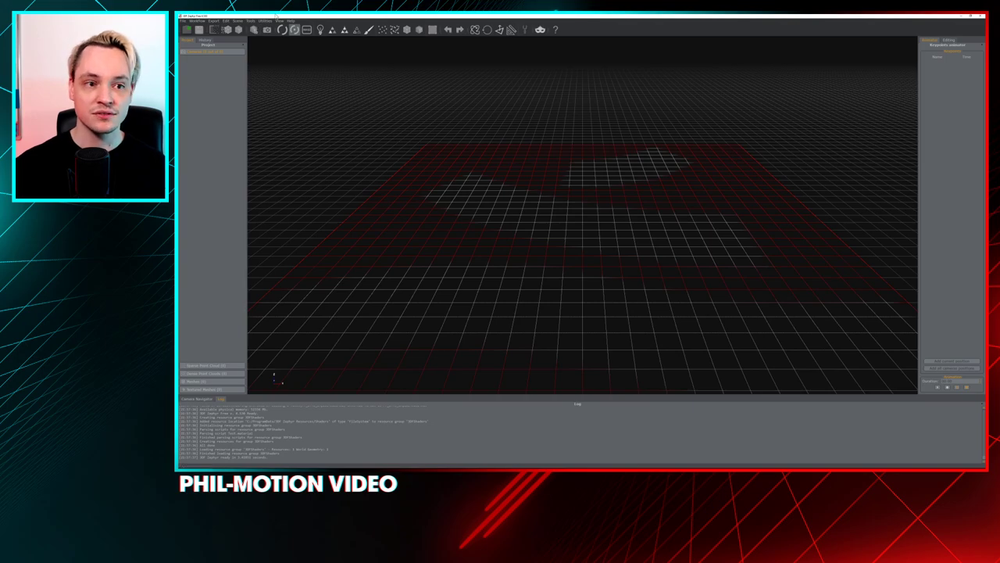
{"action": "left_click_drag", "start_coordinate": [312, 16], "coordinate": [407, 46]}
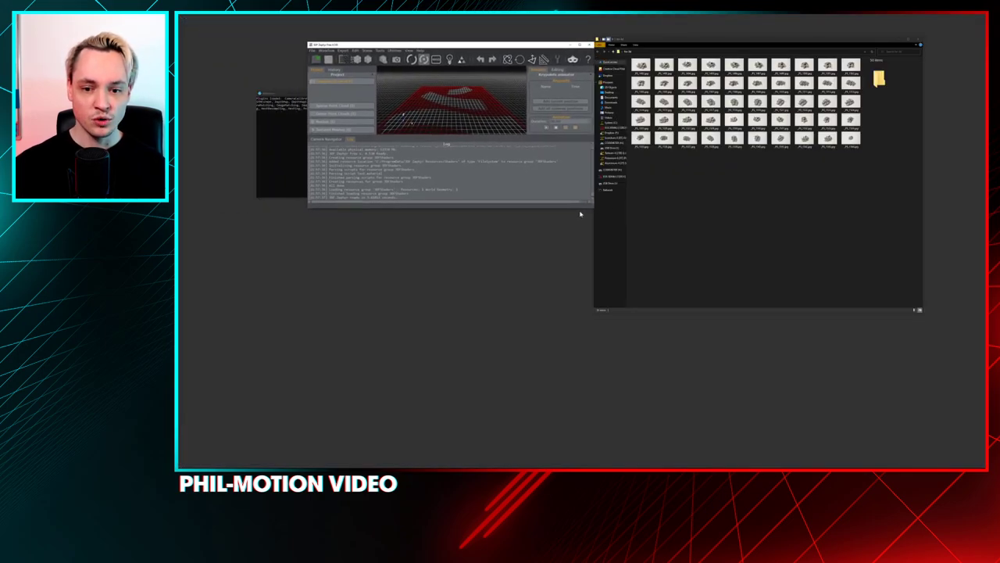
- Drag all 50 rock photos from the for-3d folder into Zephyr to start a project
{"action": "left_click_drag", "start_coordinate": [592, 206], "coordinate": [778, 376]}
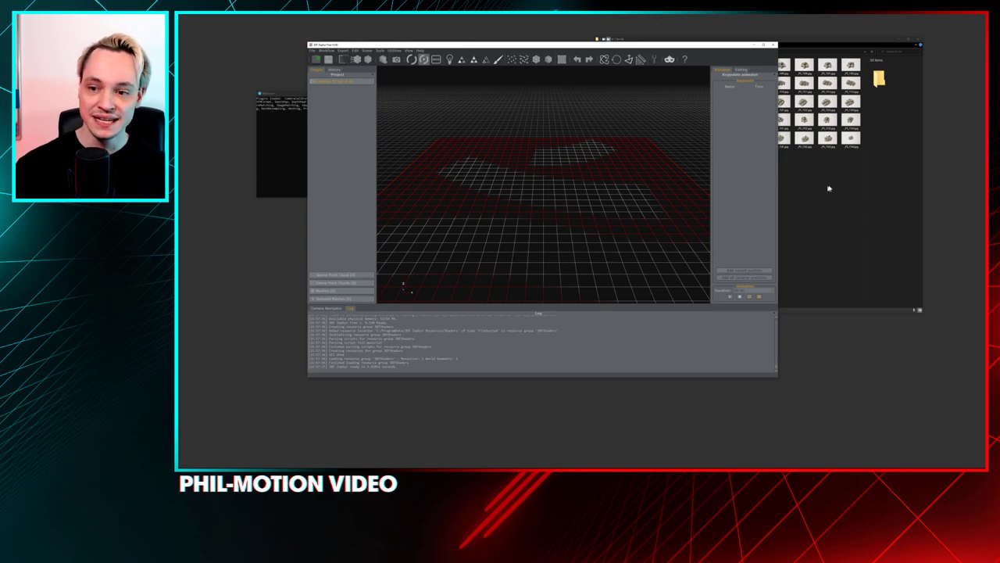
{"action": "left_click", "coordinate": [859, 181]}
{"action": "left_click_drag", "start_coordinate": [867, 174], "coordinate": [648, 58]}
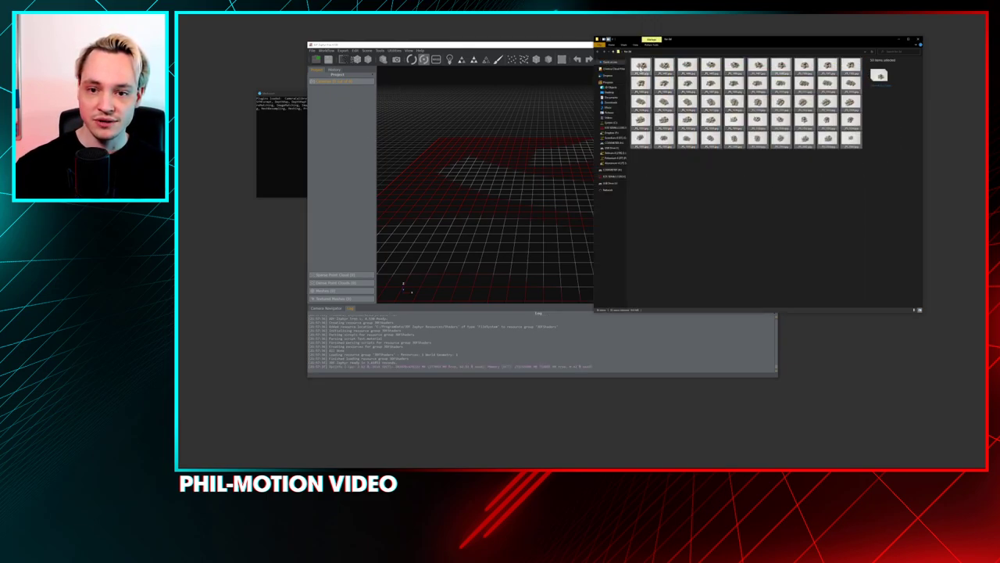
{"action": "left_click_drag", "start_coordinate": [781, 68], "coordinate": [361, 111]}
- Enable 'Compute 3D Model after project creation' and 'Mask images' in the Project Wizard and continue
{"action": "left_click", "coordinate": [342, 138]}
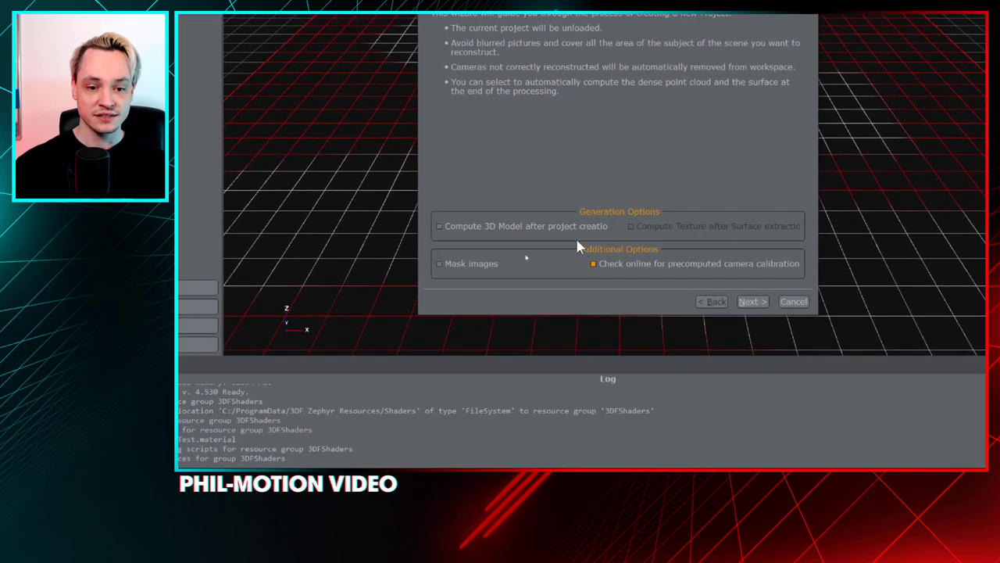
{"action": "left_click", "coordinate": [554, 232]}
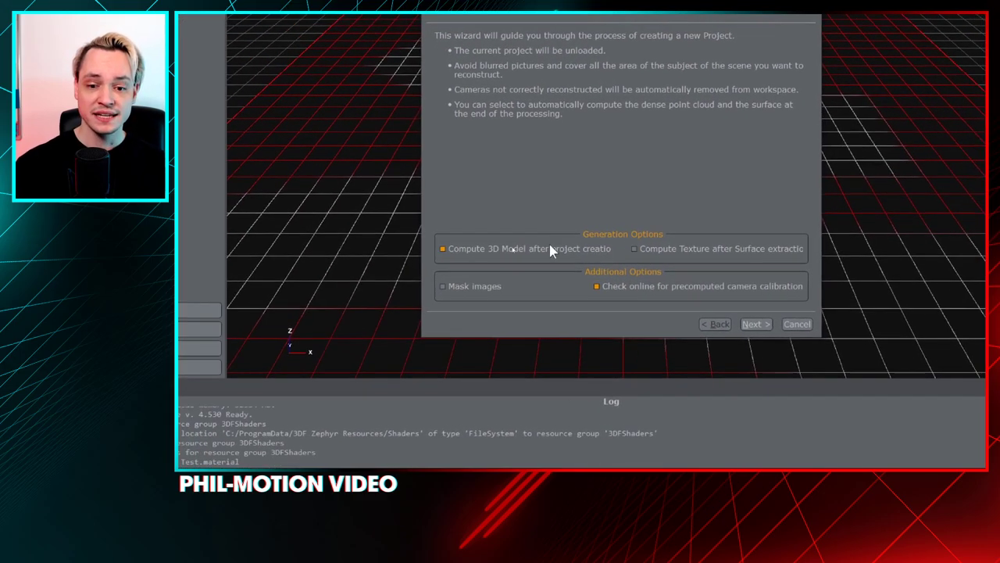
{"action": "left_click", "coordinate": [583, 243]}
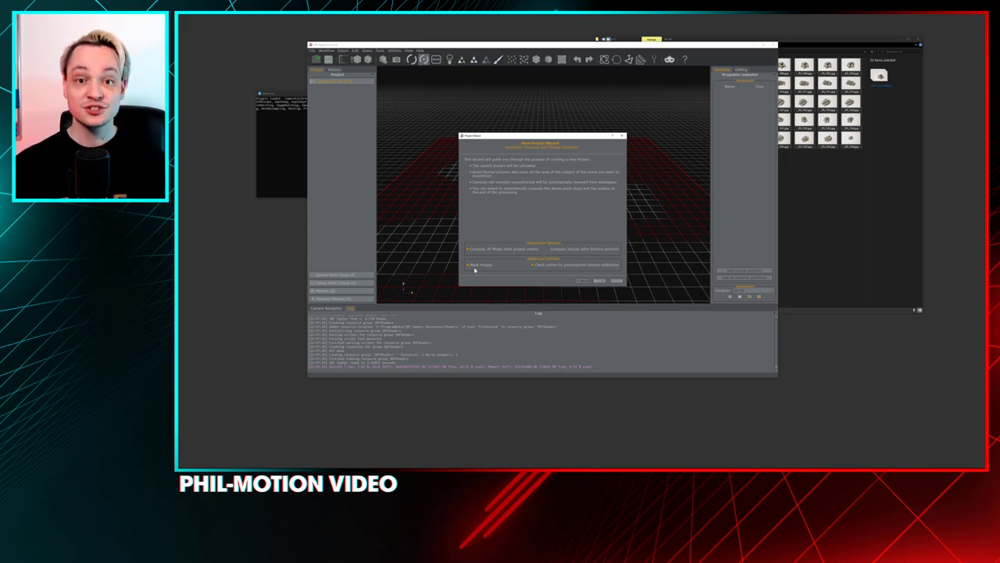
{"action": "left_click", "coordinate": [593, 280]}
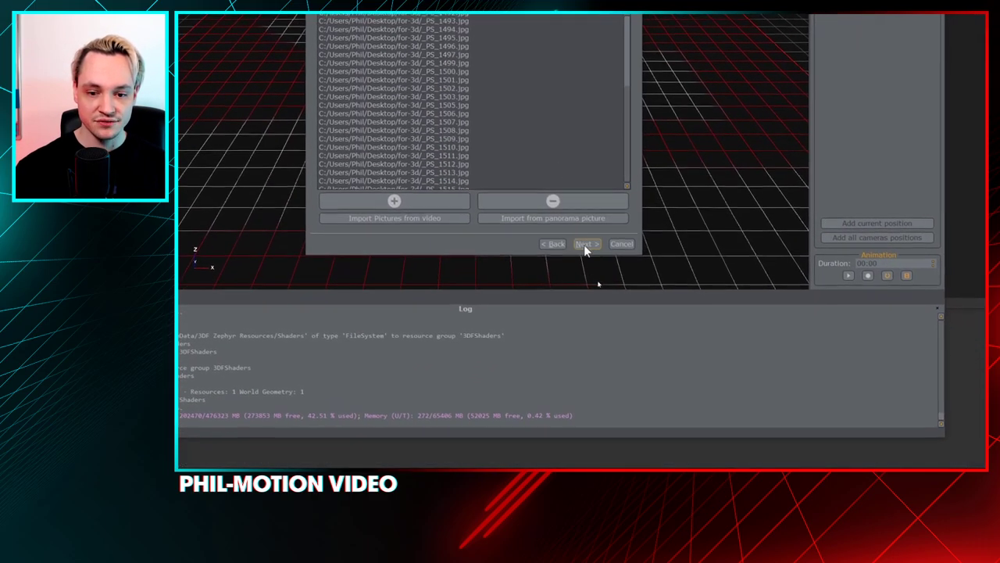
- Launch Masquerade from the Masking page, dismiss the free-edition notice, and pick the foreground brush
{"action": "left_click", "coordinate": [617, 349]}
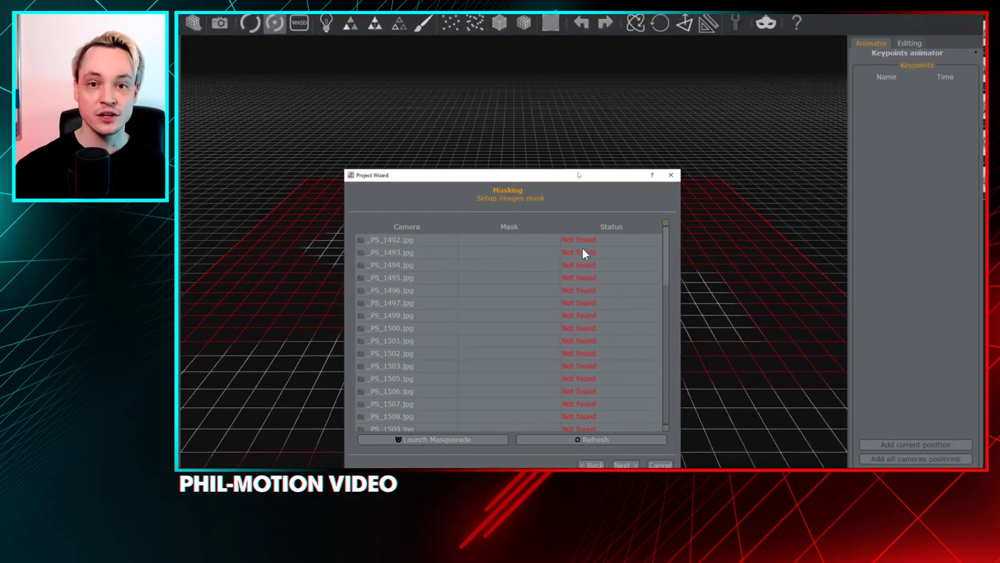
{"action": "scroll", "coordinate": [583, 252], "scroll_direction": "down", "scroll_amount": 5}
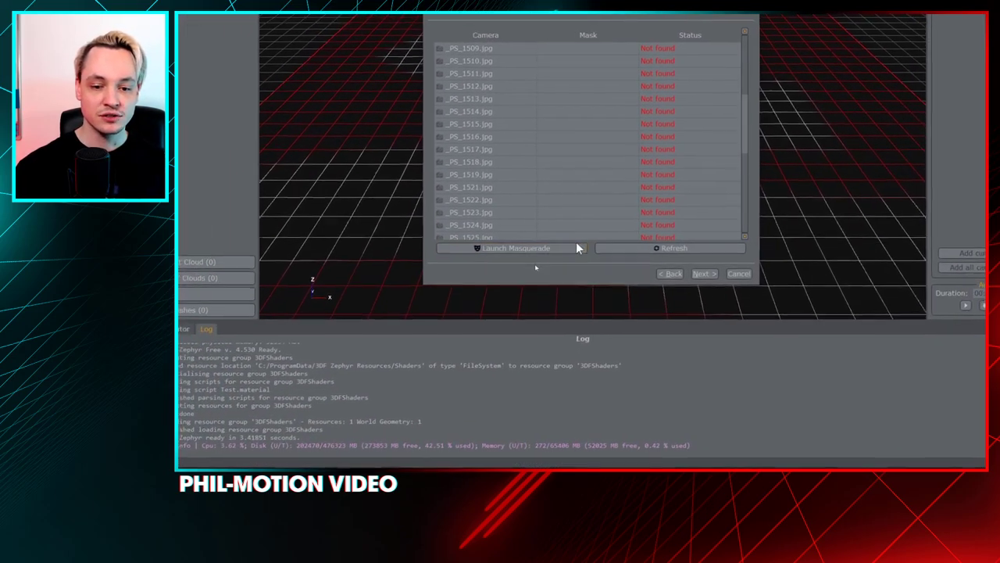
{"action": "left_click", "coordinate": [581, 242]}
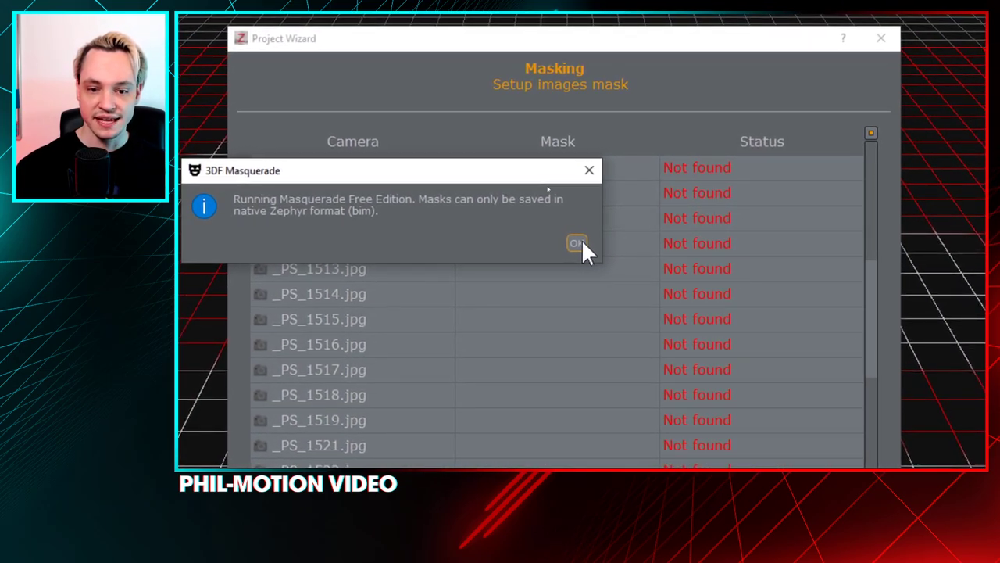
{"action": "left_click", "coordinate": [718, 259]}
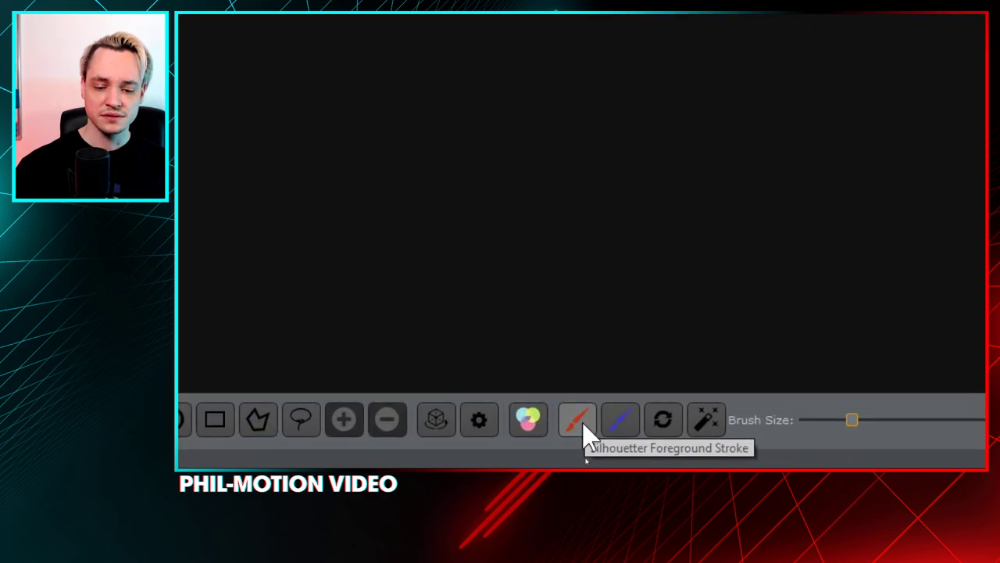
{"action": "left_click", "coordinate": [582, 422]}
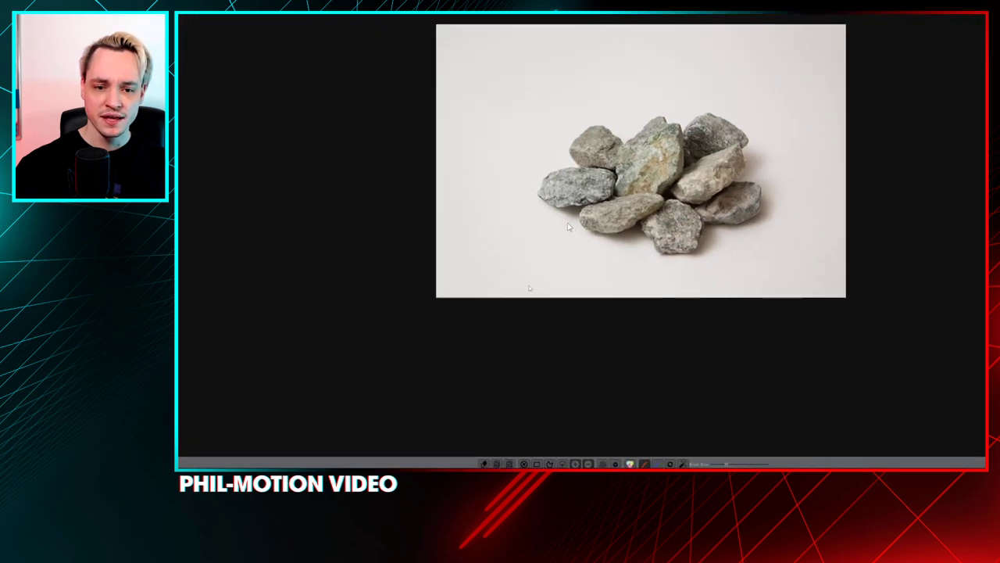
- Draw red foreground strokes across the rocks in the first photo
{"action": "mouse_move", "coordinate": [556, 193]}
{"action": "left_mouse_down"}
{"action": "mouse_move", "coordinate": [617, 182]}
{"action": "mouse_move", "coordinate": [604, 160]}
{"action": "left_mouse_up"}
{"action": "mouse_move", "coordinate": [582, 243]}
{"action": "left_mouse_down"}
{"action": "mouse_move", "coordinate": [641, 204]}
{"action": "mouse_move", "coordinate": [666, 218]}
{"action": "mouse_move", "coordinate": [693, 290]}
{"action": "mouse_move", "coordinate": [567, 264]}
{"action": "mouse_move", "coordinate": [546, 278]}
{"action": "mouse_move", "coordinate": [464, 255]}
{"action": "left_mouse_up"}
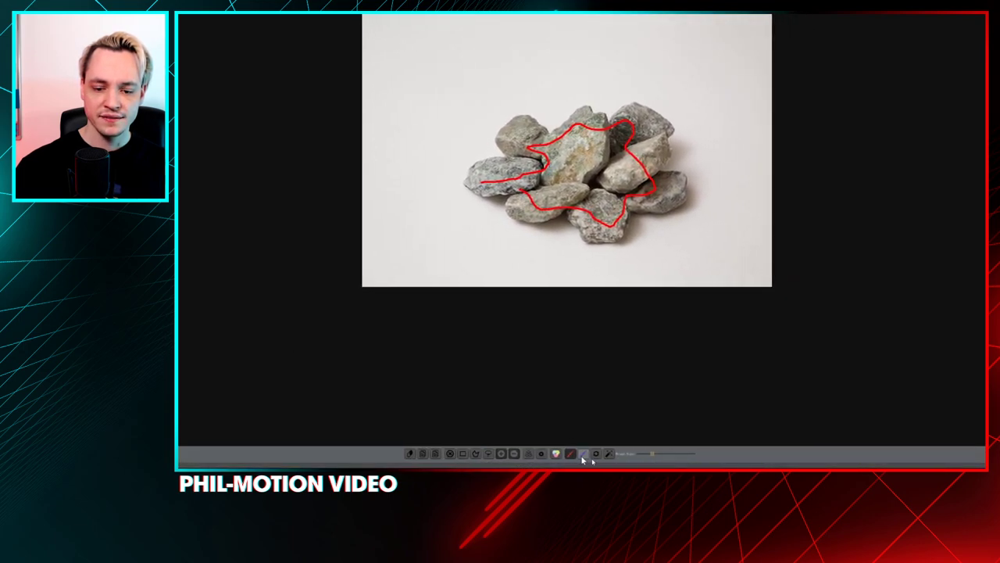
{"action": "scroll", "coordinate": [586, 270], "scroll_direction": "up", "scroll_amount": 2}
{"action": "scroll", "coordinate": [537, 323], "scroll_direction": "up", "scroll_amount": 3}
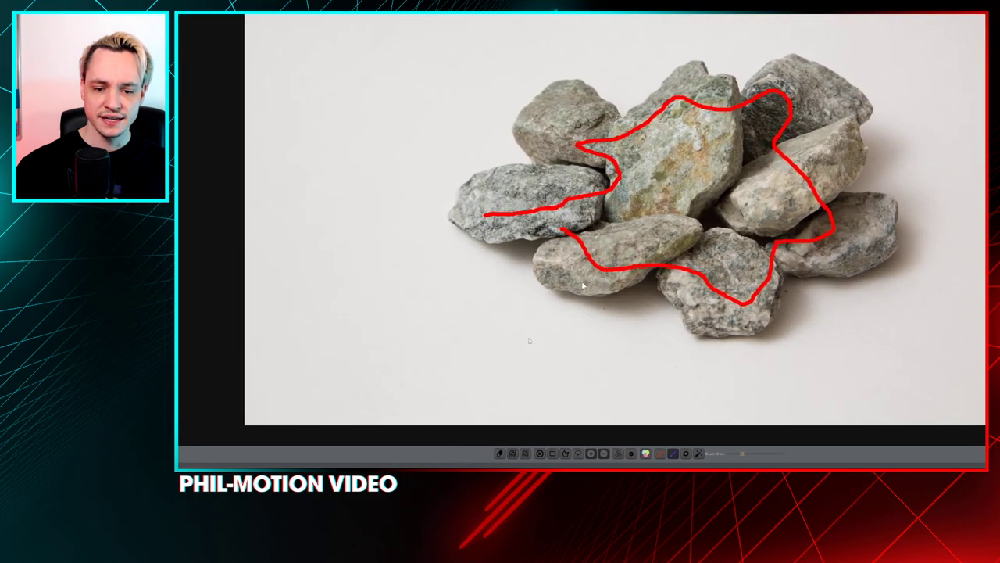
- Draw a closed blue background outline around the entire rock pile
{"action": "mouse_move", "coordinate": [547, 299]}
{"action": "left_mouse_down"}
{"action": "mouse_move", "coordinate": [511, 299]}
{"action": "mouse_move", "coordinate": [585, 264]}
{"action": "mouse_move", "coordinate": [585, 248]}
{"action": "mouse_move", "coordinate": [531, 236]}
{"action": "mouse_move", "coordinate": [539, 210]}
{"action": "mouse_move", "coordinate": [586, 174]}
{"action": "mouse_move", "coordinate": [622, 109]}
{"action": "left_mouse_up"}
{"action": "mouse_move", "coordinate": [588, 236]}
{"action": "left_mouse_down"}
{"action": "mouse_move", "coordinate": [637, 215]}
{"action": "mouse_move", "coordinate": [676, 237]}
{"action": "mouse_move", "coordinate": [760, 190]}
{"action": "mouse_move", "coordinate": [623, 243]}
{"action": "mouse_move", "coordinate": [716, 253]}
{"action": "mouse_move", "coordinate": [786, 291]}
{"action": "left_mouse_up"}
{"action": "mouse_move", "coordinate": [643, 246]}
{"action": "left_mouse_down"}
{"action": "mouse_move", "coordinate": [641, 293]}
{"action": "mouse_move", "coordinate": [672, 362]}
{"action": "mouse_move", "coordinate": [612, 389]}
{"action": "left_mouse_up"}
{"action": "mouse_move", "coordinate": [611, 283]}
{"action": "left_mouse_down"}
{"action": "mouse_move", "coordinate": [560, 309]}
{"action": "mouse_move", "coordinate": [540, 340]}
{"action": "mouse_move", "coordinate": [488, 354]}
{"action": "mouse_move", "coordinate": [406, 301]}
{"action": "left_mouse_up"}
{"action": "left_click_drag", "start_coordinate": [579, 299], "coordinate": [509, 304]}
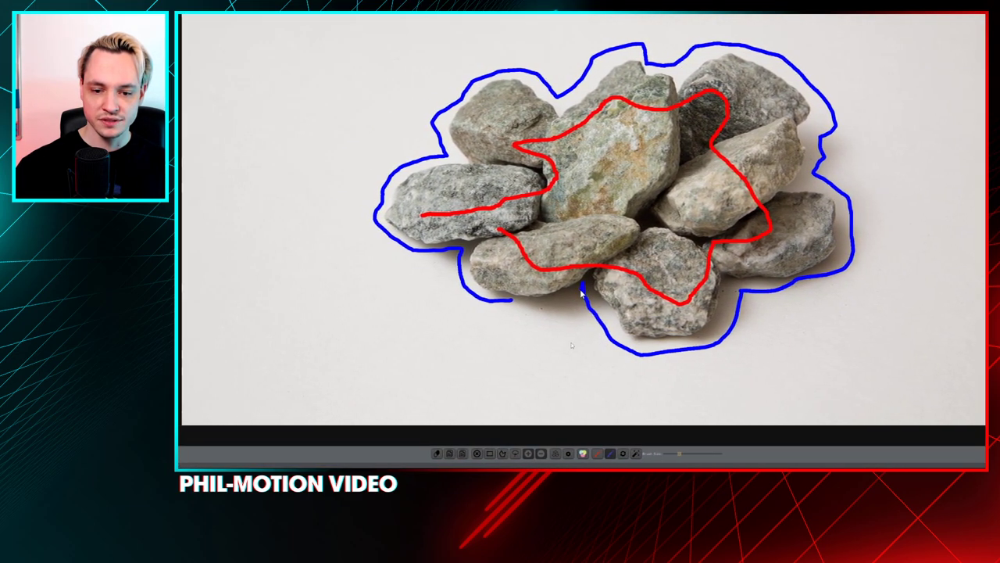
{"action": "scroll", "coordinate": [566, 357], "scroll_direction": "up", "scroll_amount": 5}
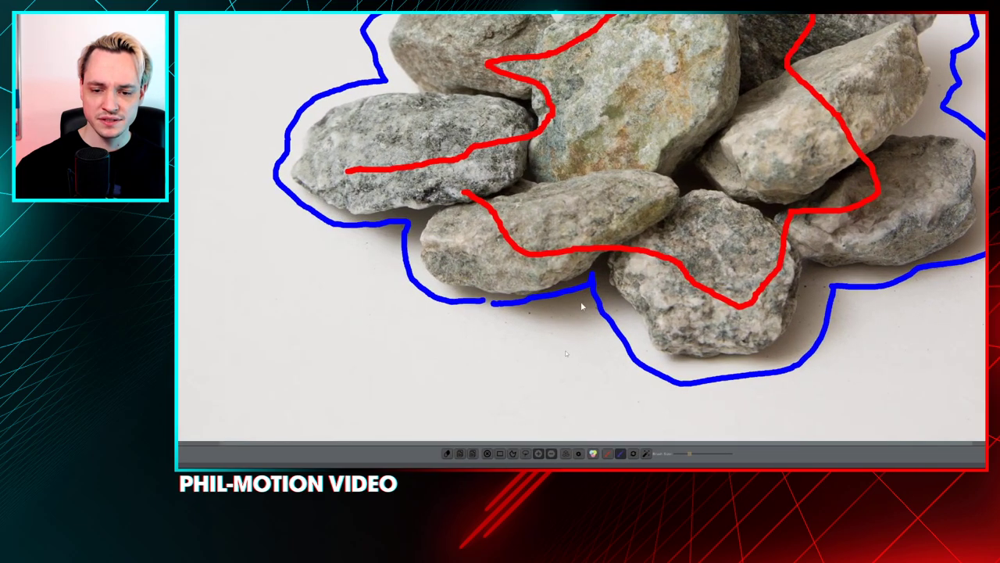
{"action": "scroll", "coordinate": [583, 239], "scroll_direction": "down", "scroll_amount": 4}
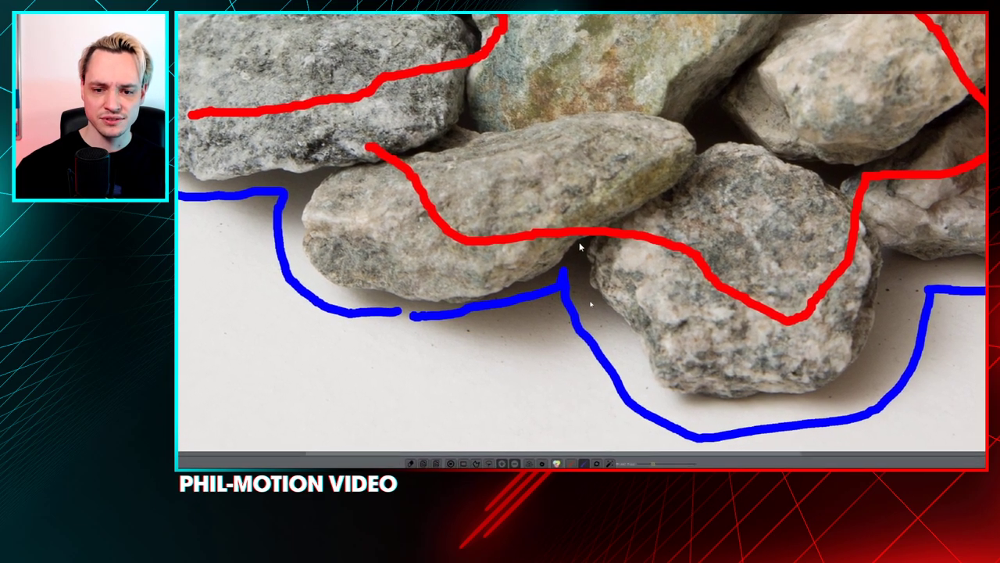
{"action": "scroll", "coordinate": [582, 312], "scroll_direction": "down", "scroll_amount": 3}
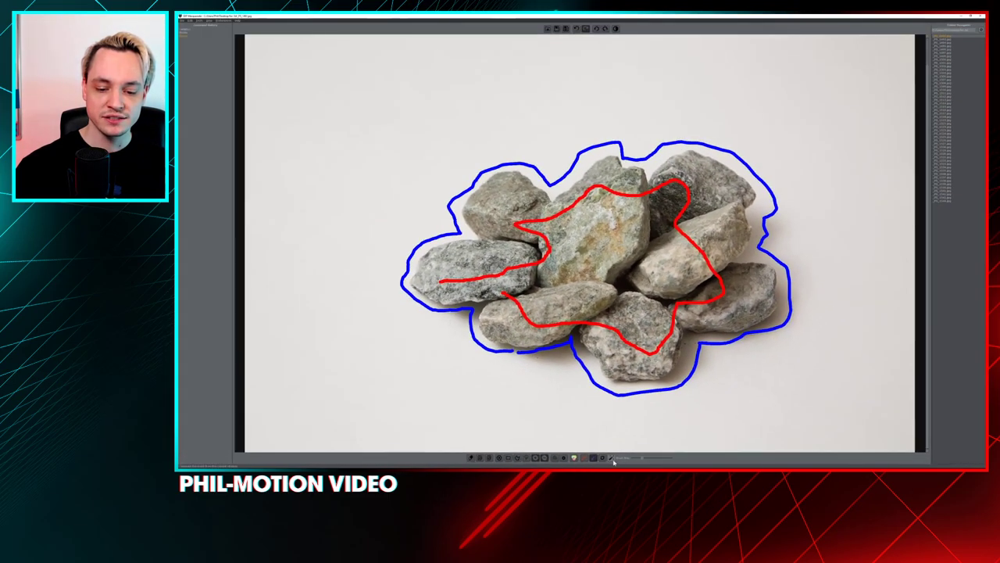
- Compute the mask, add red strokes along the bottom rocks, and recompute it
{"action": "left_click", "coordinate": [612, 459]}
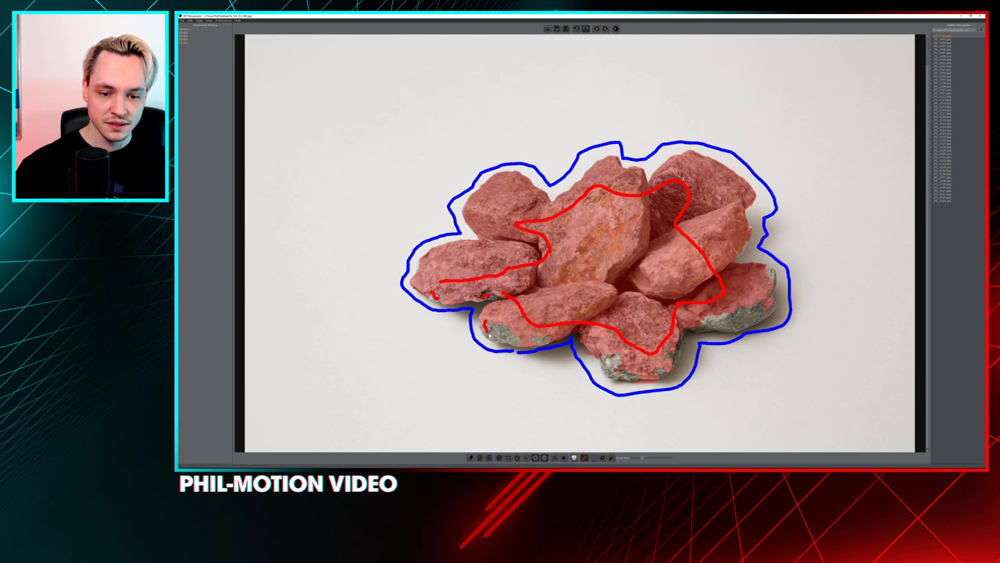
{"action": "mouse_move", "coordinate": [488, 330]}
{"action": "left_mouse_down"}
{"action": "mouse_move", "coordinate": [576, 332]}
{"action": "mouse_move", "coordinate": [612, 372]}
{"action": "mouse_move", "coordinate": [660, 371]}
{"action": "mouse_move", "coordinate": [688, 324]}
{"action": "mouse_move", "coordinate": [753, 320]}
{"action": "mouse_move", "coordinate": [771, 275]}
{"action": "left_mouse_up"}
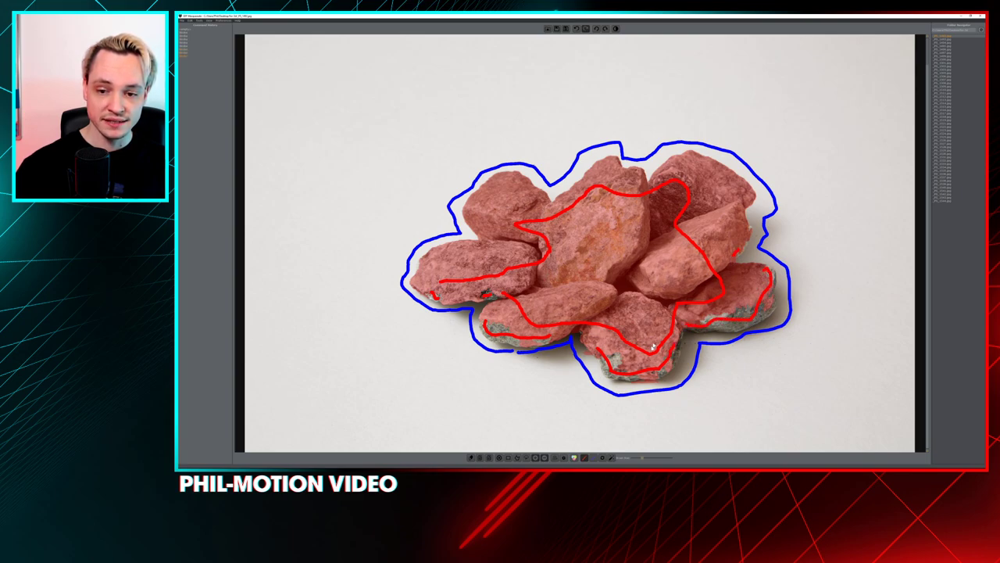
{"action": "left_click", "coordinate": [608, 458]}
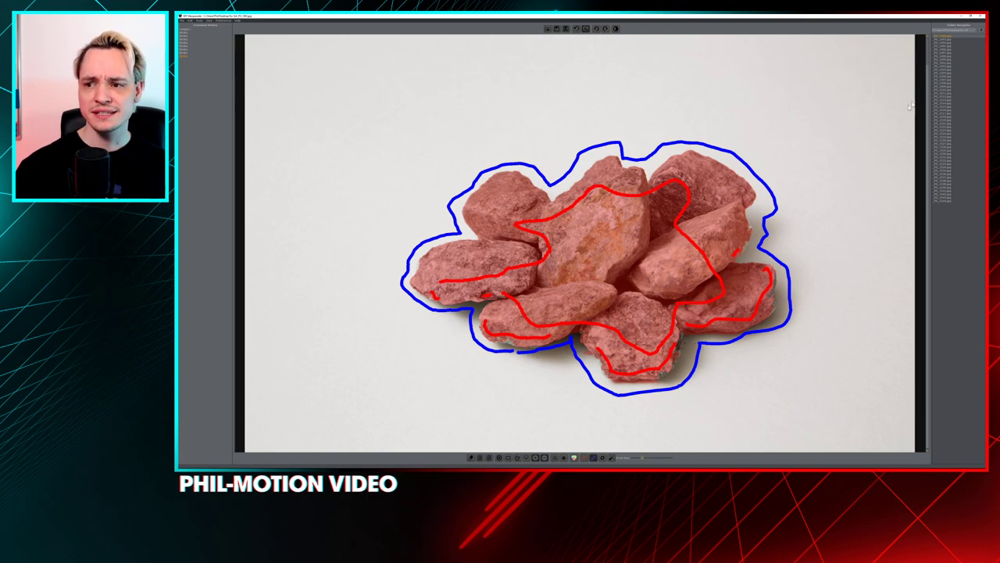
- Check another photo, return to the first, and auto-generate masks for the remaining photos
{"action": "left_click", "coordinate": [948, 41]}
{"action": "left_click", "coordinate": [948, 37]}
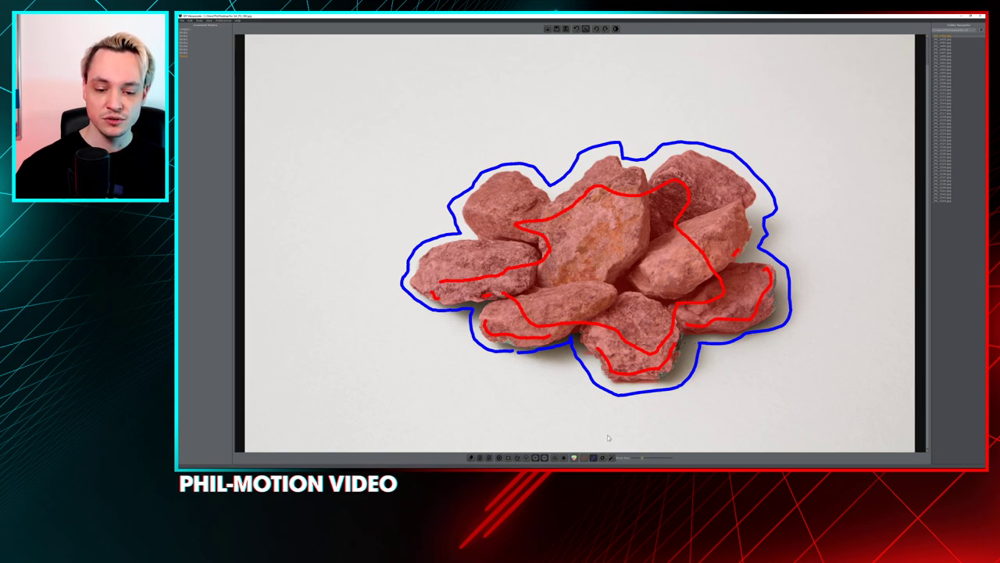
{"action": "left_click", "coordinate": [603, 456]}
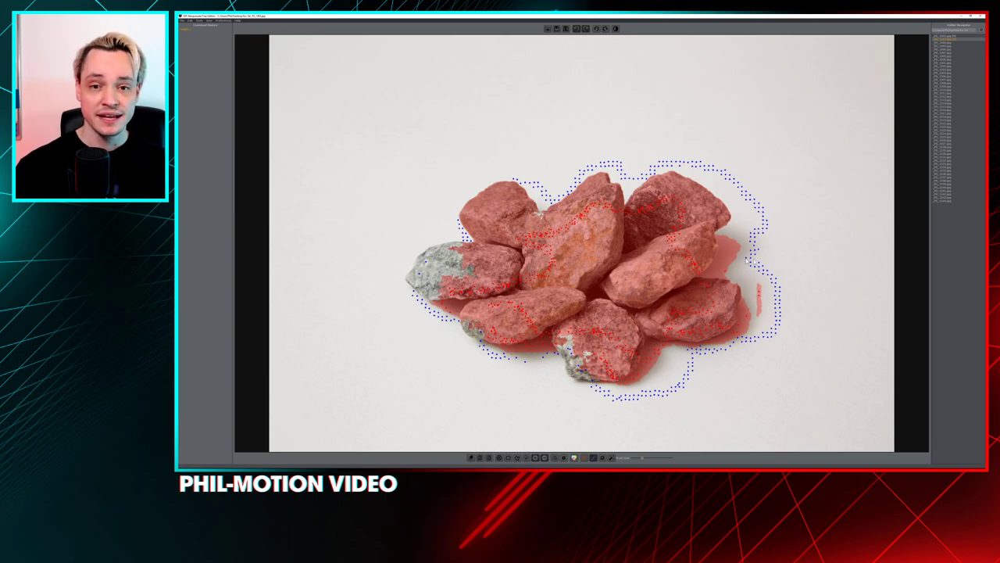
- Outline a polygon around the whole rock pile and add that area to the mask
{"action": "scroll", "coordinate": [442, 233], "scroll_direction": "down", "scroll_amount": 1}
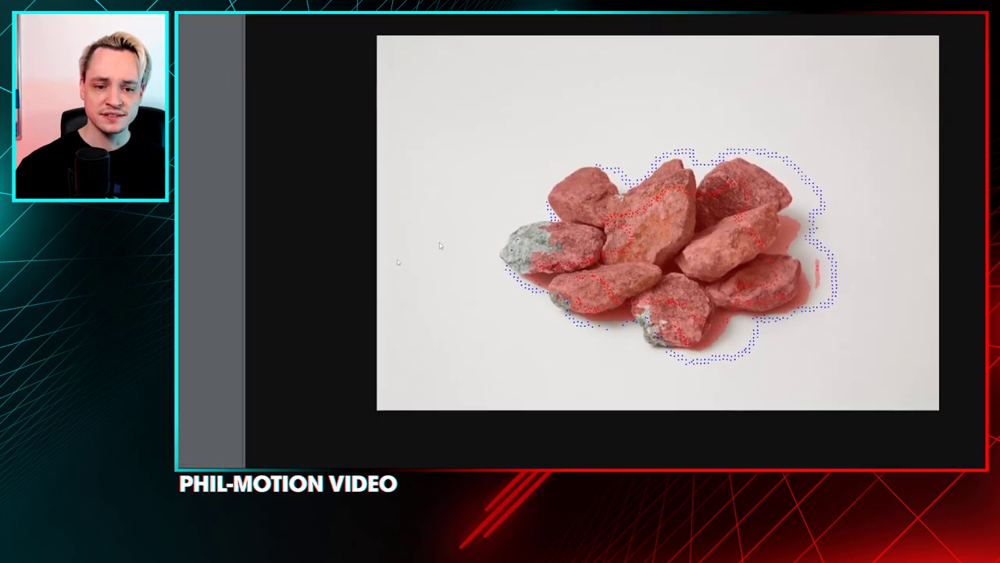
{"action": "left_click", "coordinate": [463, 215]}
{"action": "left_click", "coordinate": [632, 116]}
{"action": "left_click", "coordinate": [775, 127]}
{"action": "left_click", "coordinate": [852, 206]}
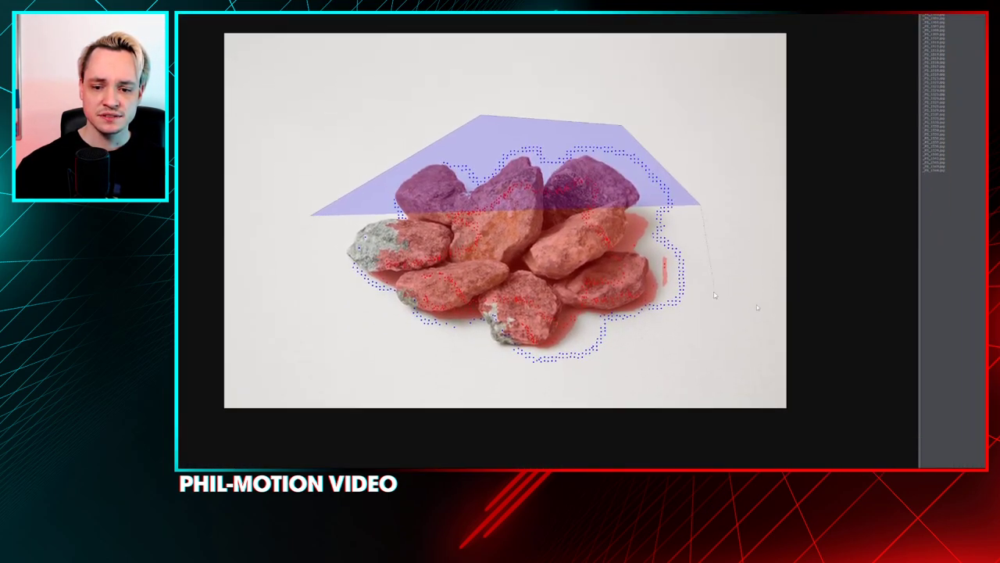
{"action": "left_click", "coordinate": [709, 313]}
{"action": "left_click", "coordinate": [648, 363]}
{"action": "left_click", "coordinate": [520, 387]}
{"action": "left_click", "coordinate": [412, 361]}
{"action": "left_click", "coordinate": [348, 301]}
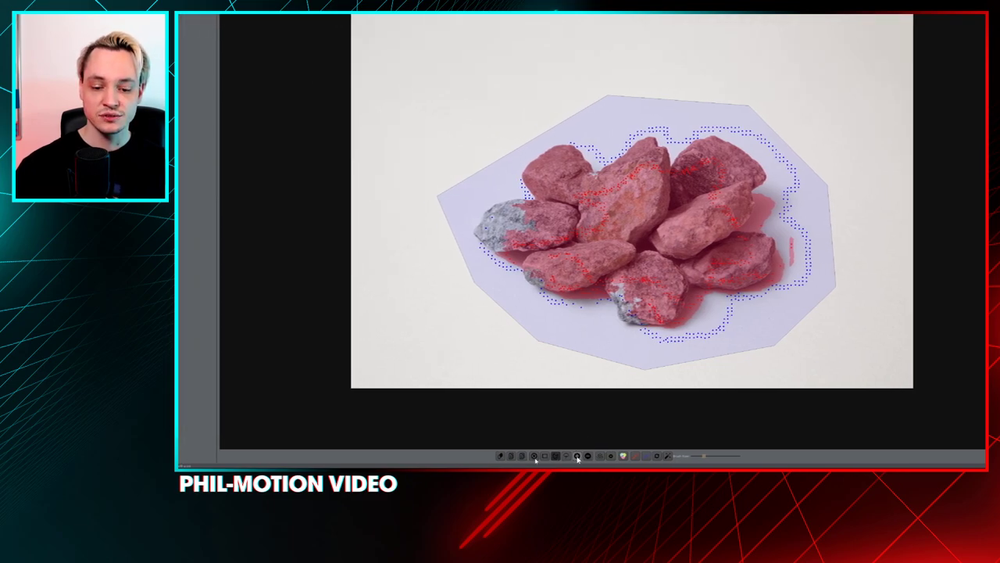
{"action": "left_click", "coordinate": [583, 457]}
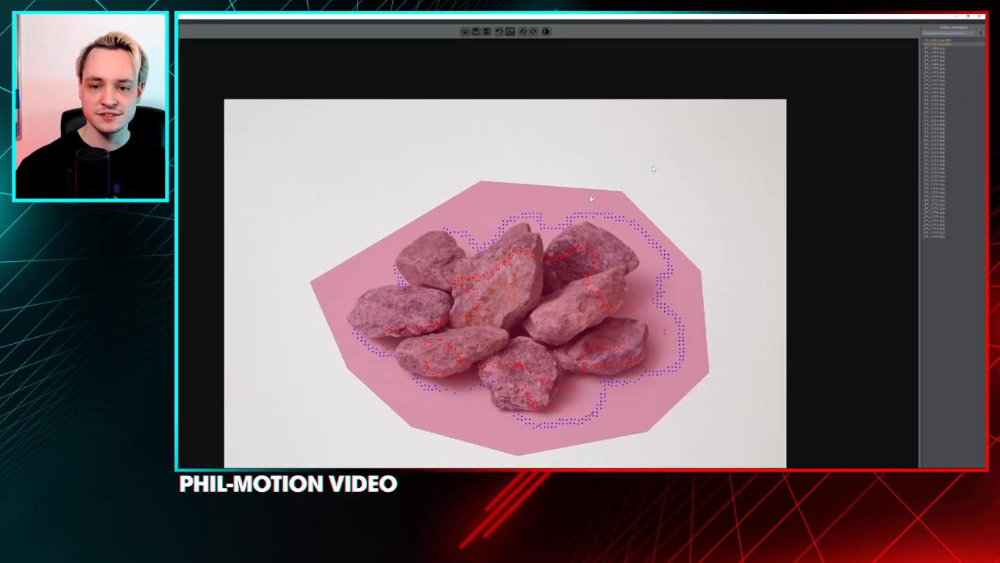
- Trace extra selections above, right and below-right of the rocks to refine the mask
{"action": "left_click", "coordinate": [587, 186]}
{"action": "left_click", "coordinate": [617, 152]}
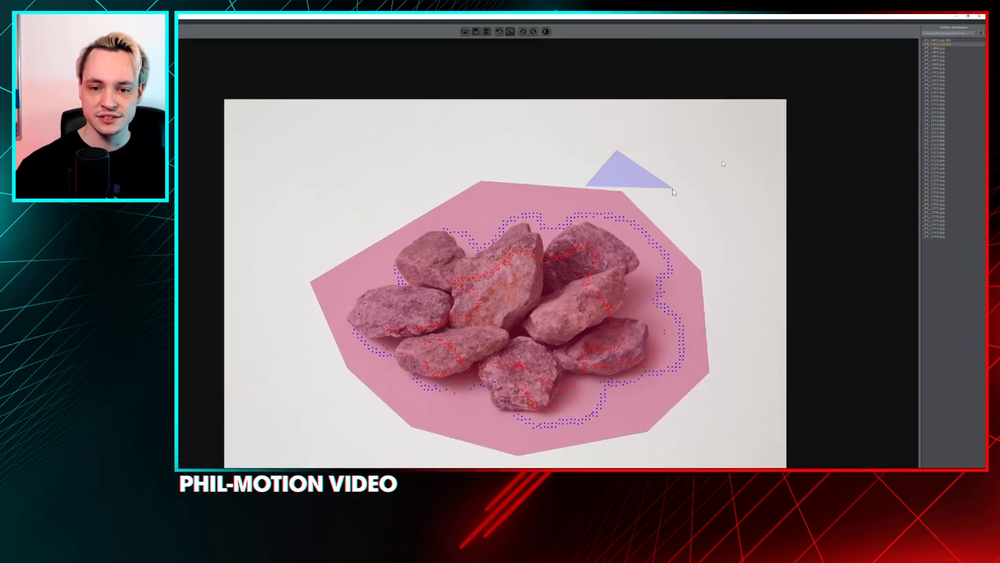
{"action": "left_click", "coordinate": [673, 190]}
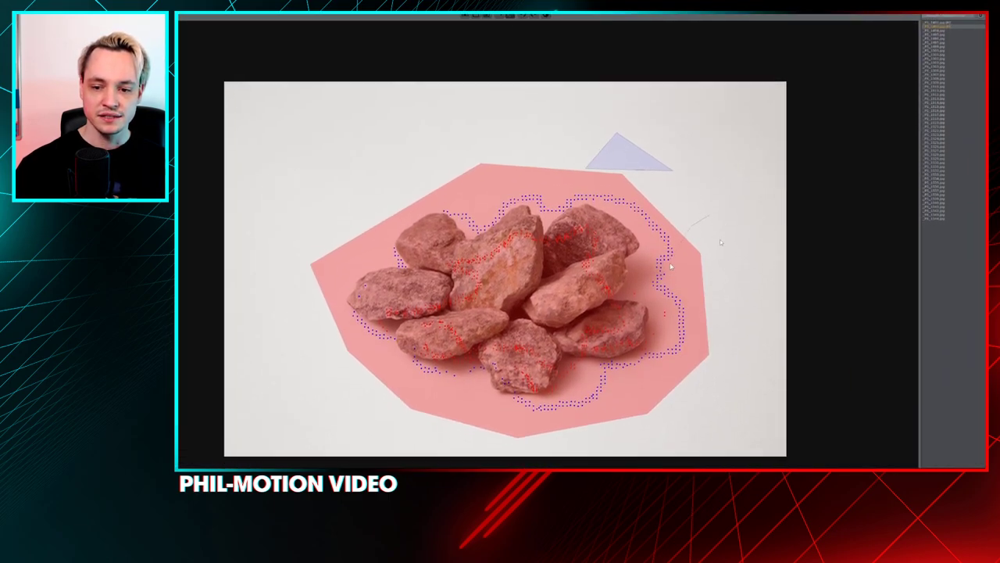
{"action": "left_click", "coordinate": [731, 234]}
{"action": "left_click", "coordinate": [761, 378]}
{"action": "left_click", "coordinate": [693, 397]}
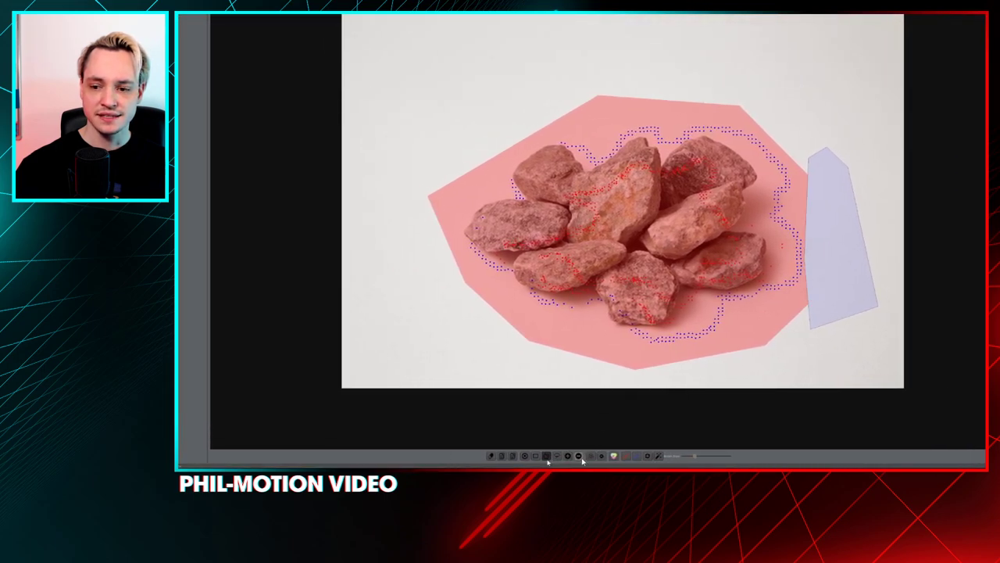
{"action": "left_click", "coordinate": [732, 352]}
{"action": "left_click", "coordinate": [736, 373]}
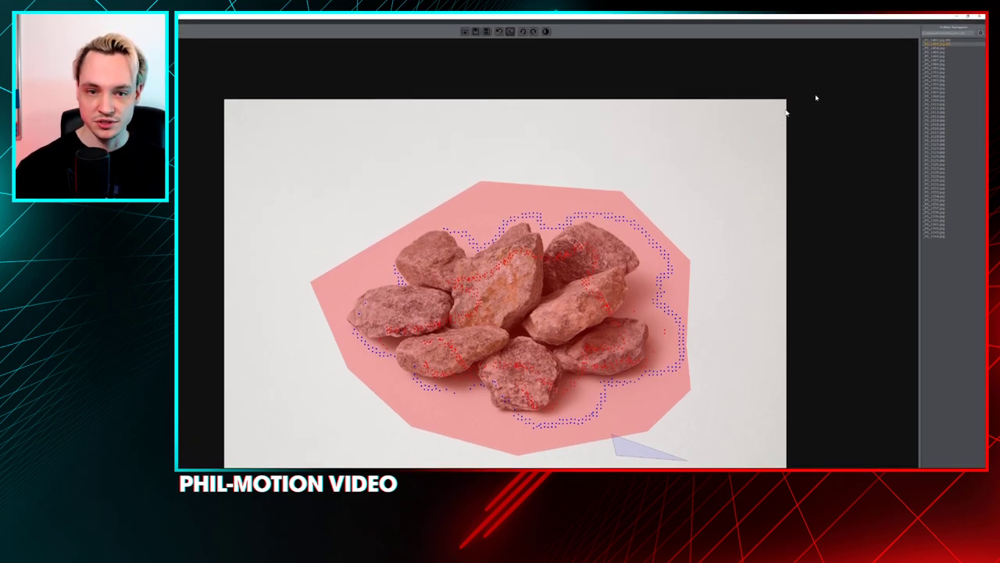
{"action": "scroll", "coordinate": [688, 179], "scroll_direction": "down", "scroll_amount": 6}
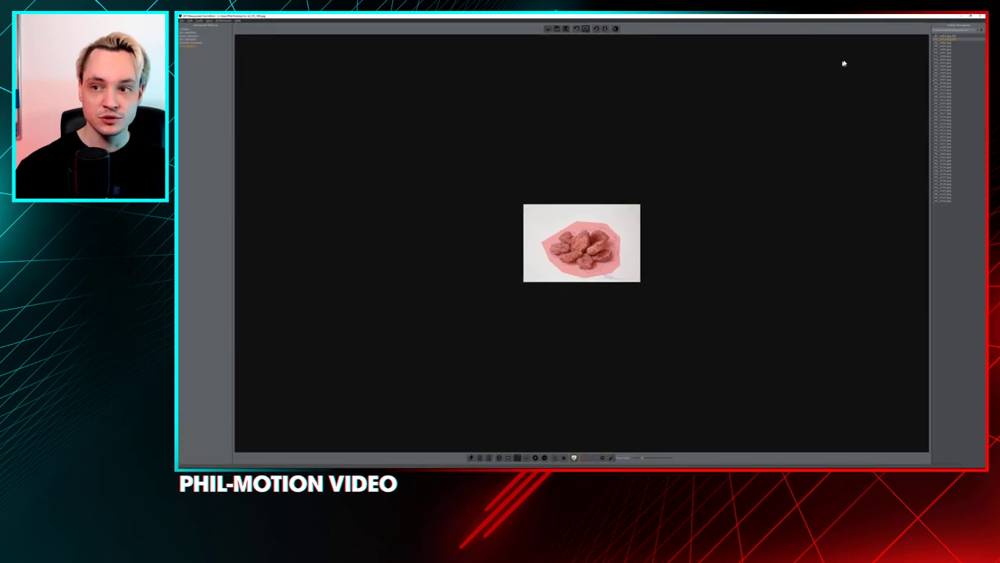
- Close Masquerade, return to the wizard's first page, and uncheck Mask Images
{"action": "double_click", "coordinate": [874, 16]}
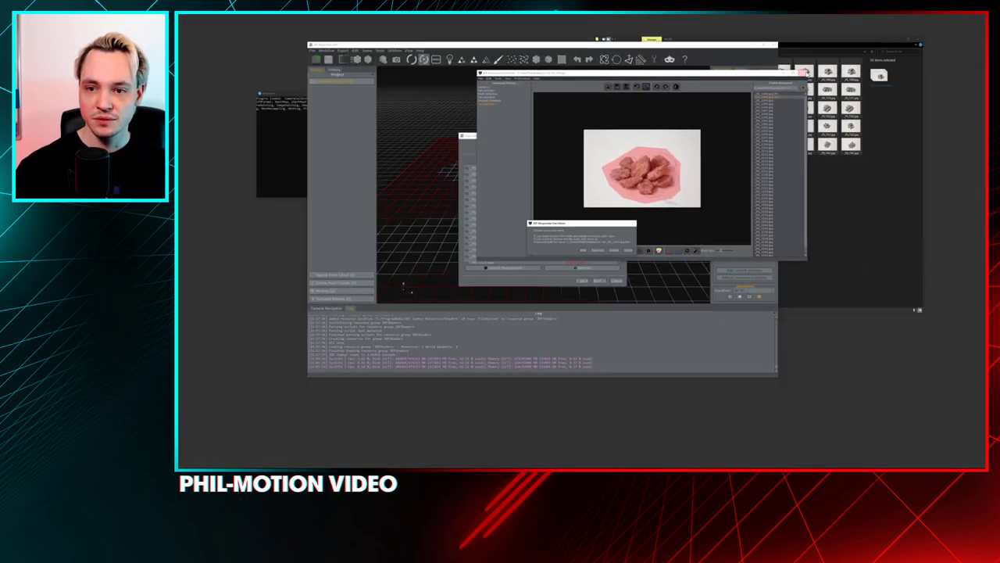
{"action": "left_click", "coordinate": [615, 250]}
{"action": "left_click", "coordinate": [583, 282]}
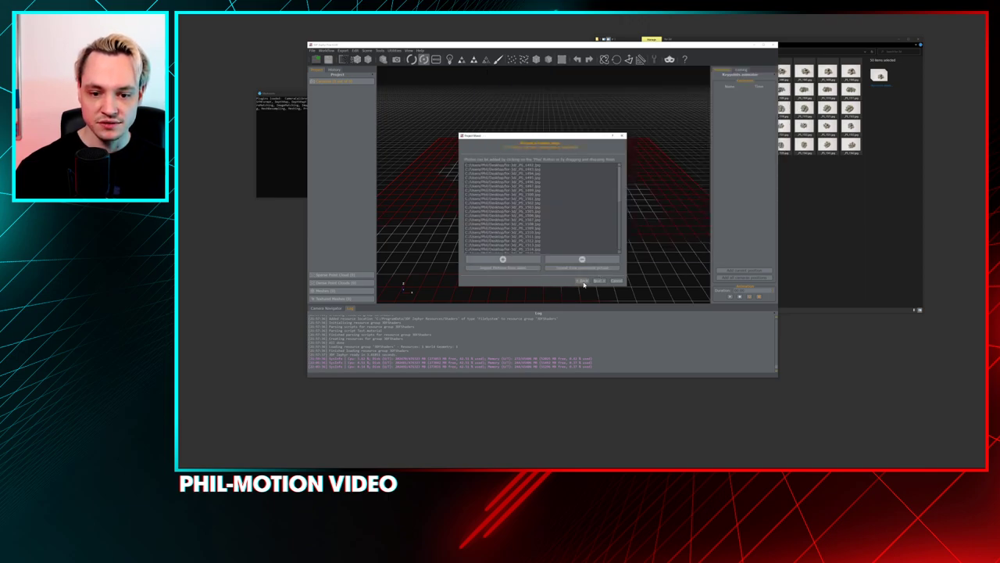
{"action": "left_click", "coordinate": [582, 281]}
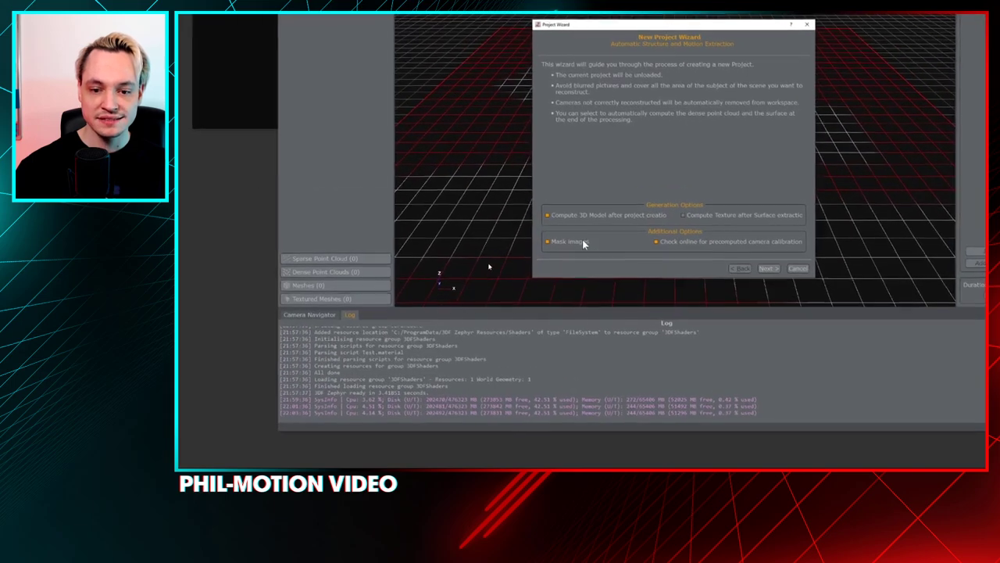
{"action": "left_click", "coordinate": [488, 265]}
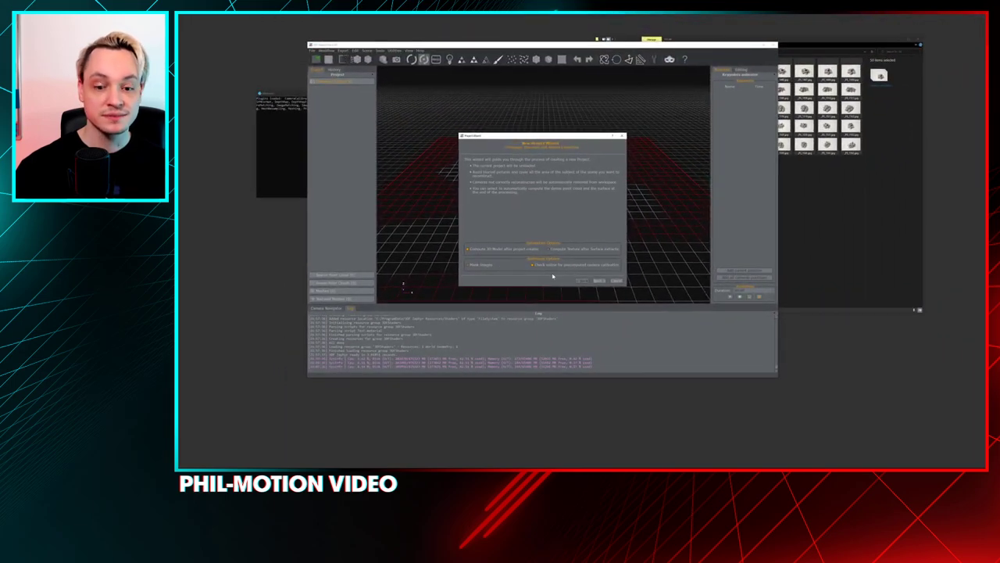
- Advance past the photo list and camera calibration pages to the reconstruction settings
{"action": "left_click", "coordinate": [598, 280]}
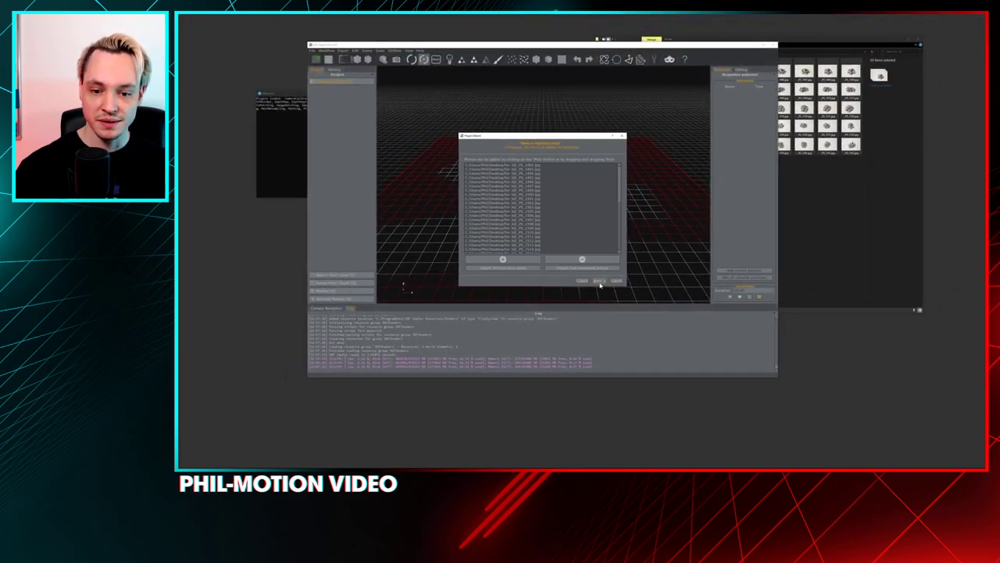
{"action": "left_click", "coordinate": [598, 281]}
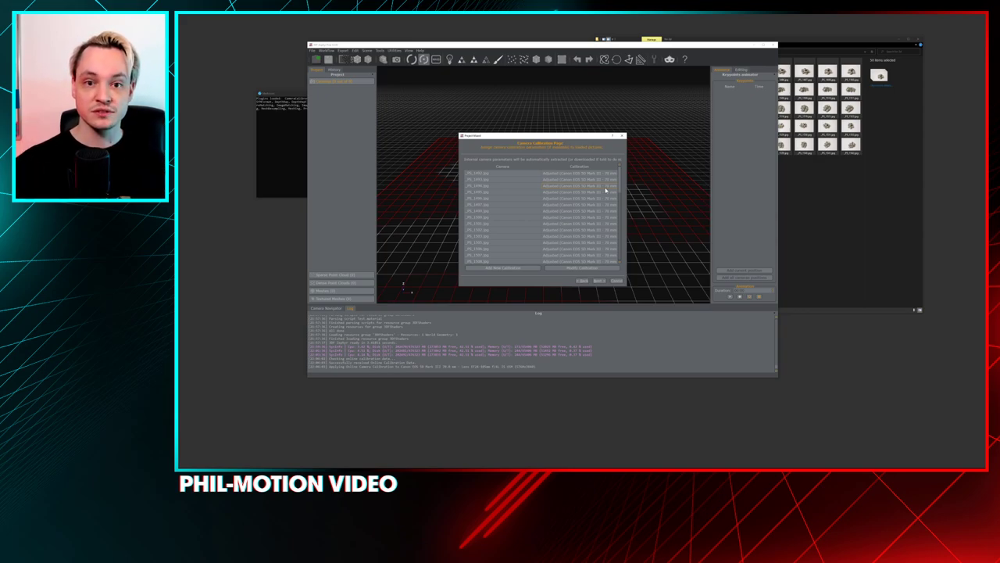
{"action": "left_click", "coordinate": [599, 281]}
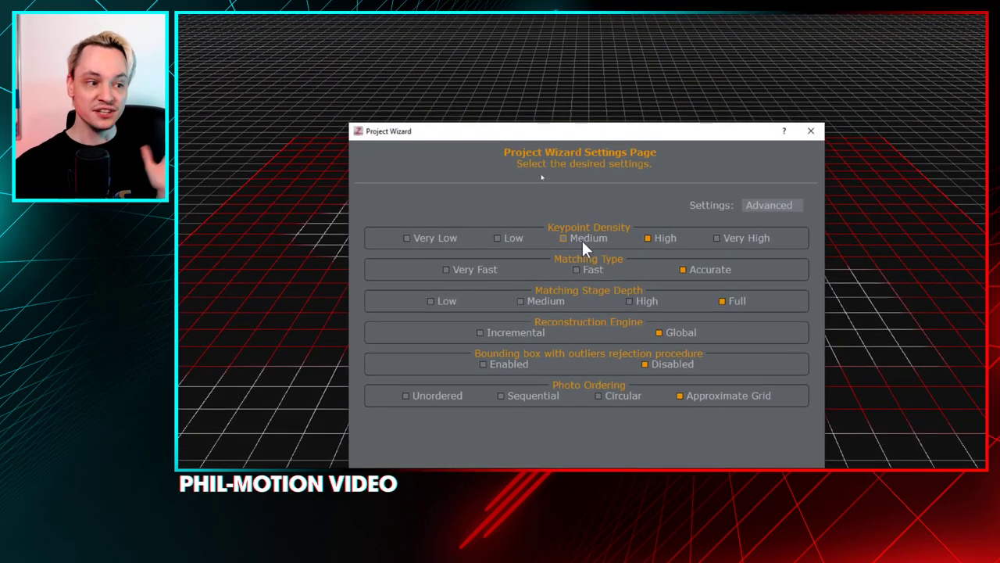
- Choose Medium keypoint density, Fast matching, High stage depth and Unordered ordering, then proceed
{"action": "left_click", "coordinate": [582, 241]}
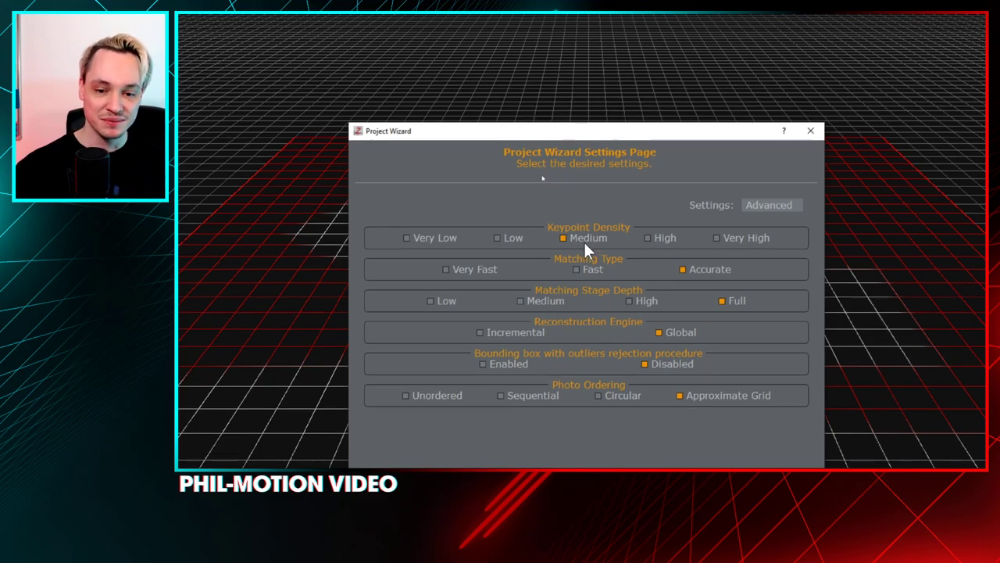
{"action": "left_click", "coordinate": [581, 239]}
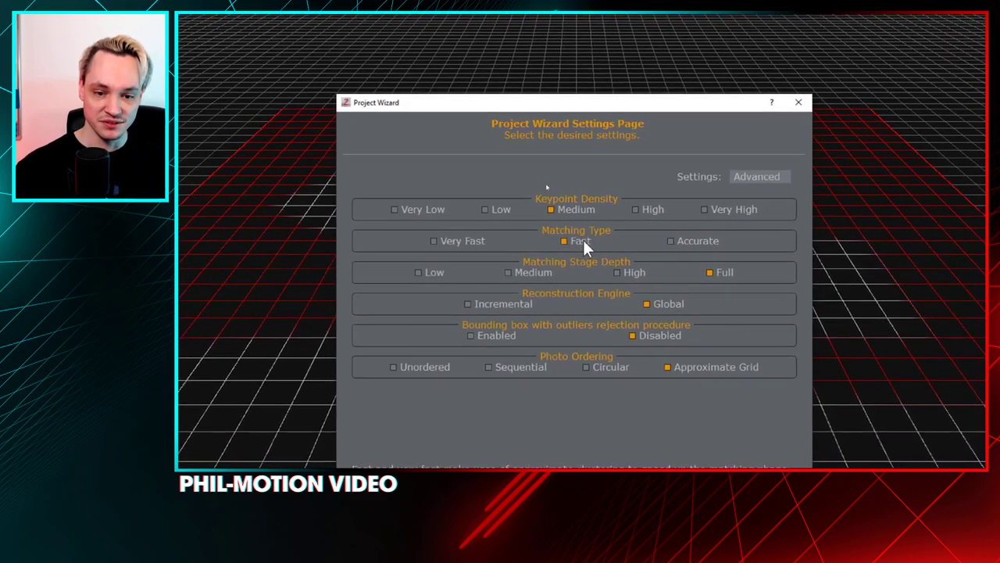
{"action": "left_click", "coordinate": [579, 239]}
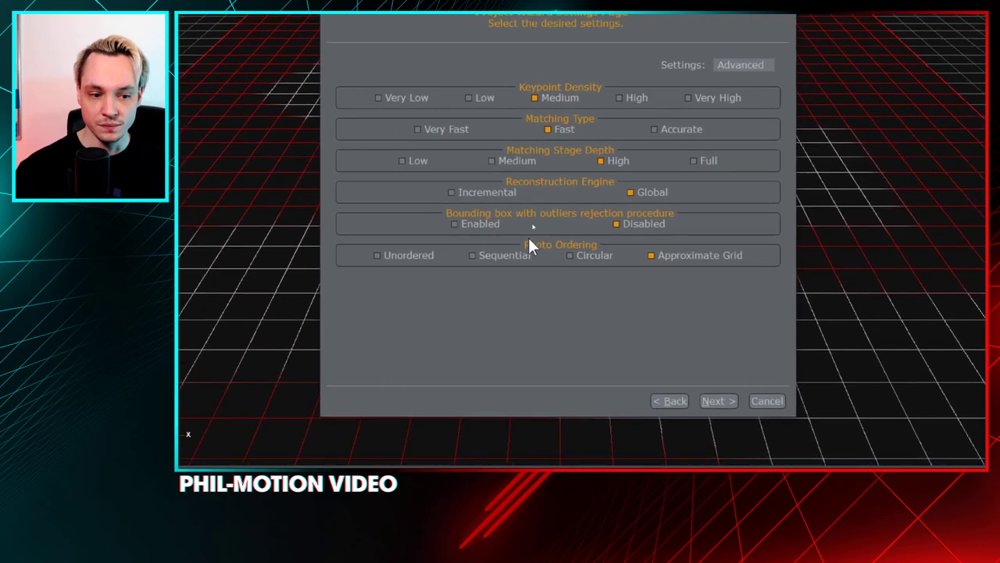
{"action": "left_click", "coordinate": [414, 256]}
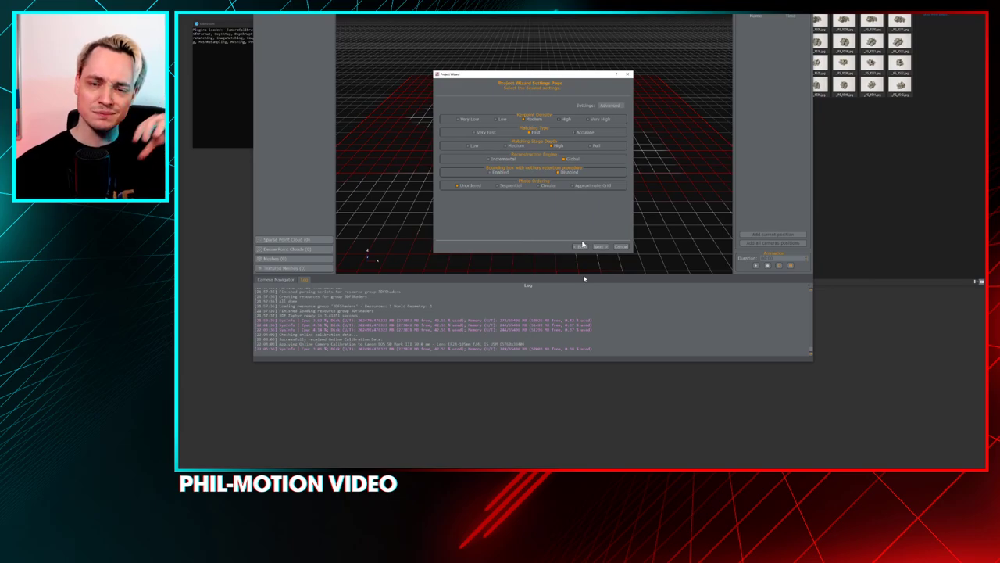
{"action": "left_click", "coordinate": [600, 246]}
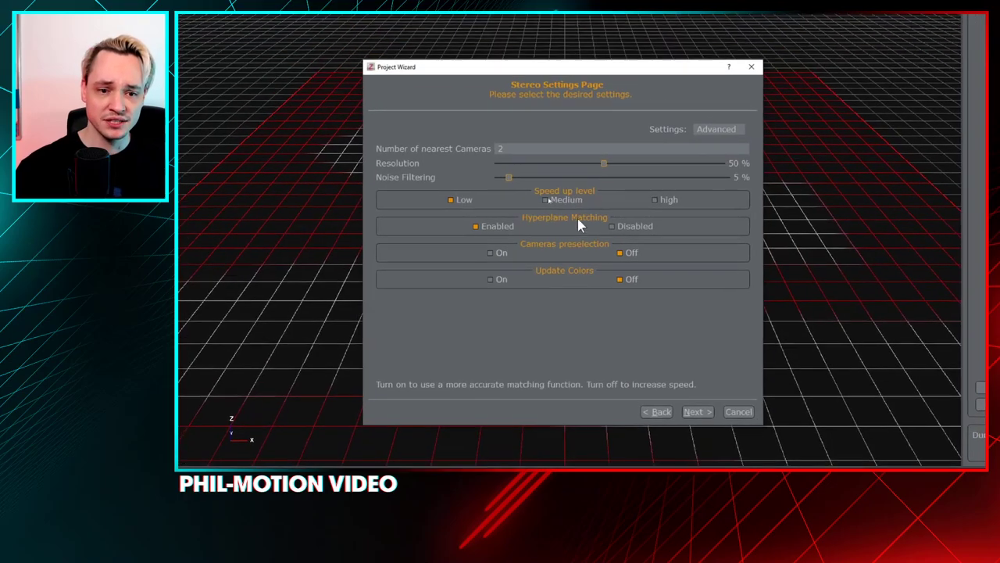
- Leave Number of nearest Cameras at 2 and advance to the mesh creation page
{"action": "left_click", "coordinate": [564, 148]}
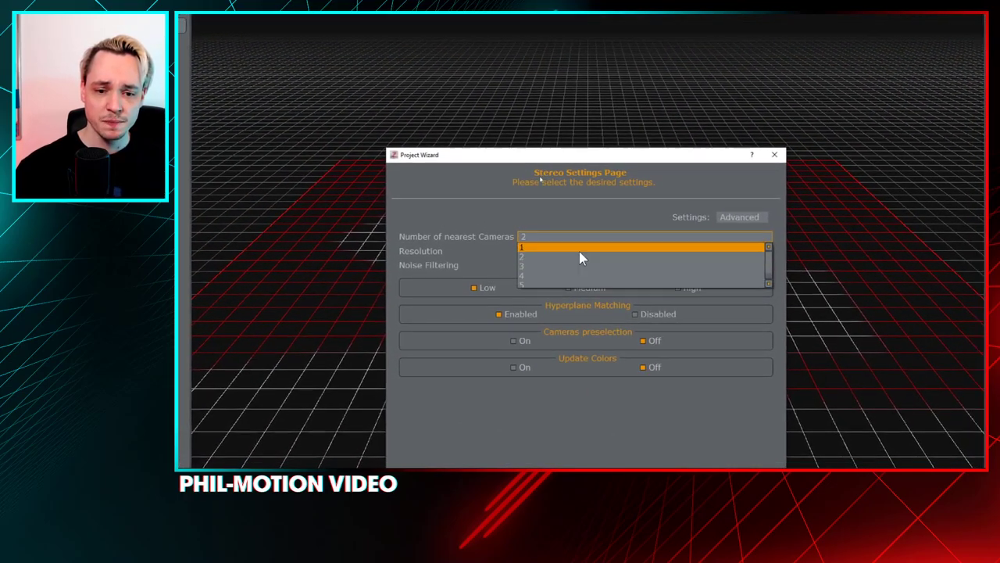
{"action": "left_click", "coordinate": [580, 256]}
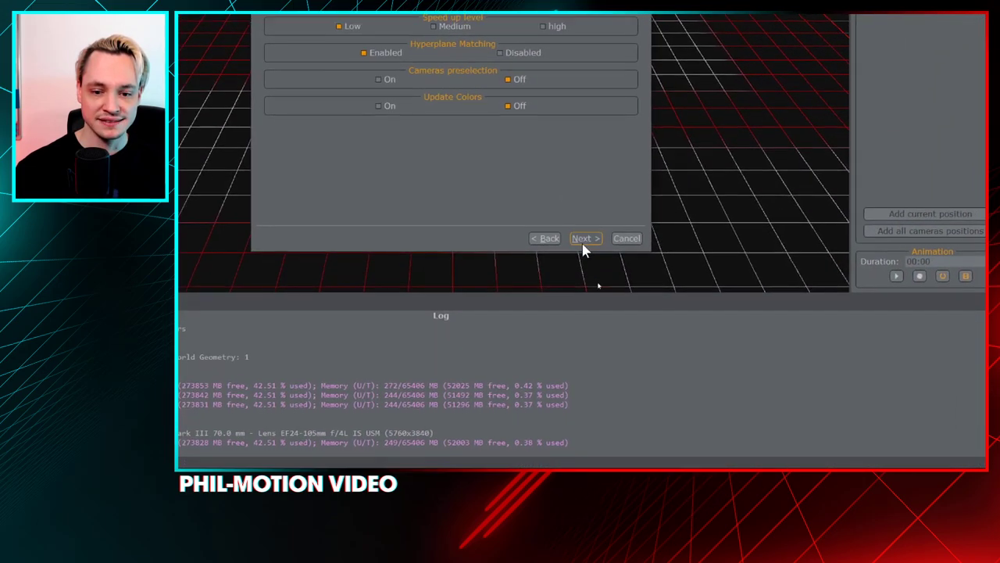
{"action": "left_click", "coordinate": [676, 381]}
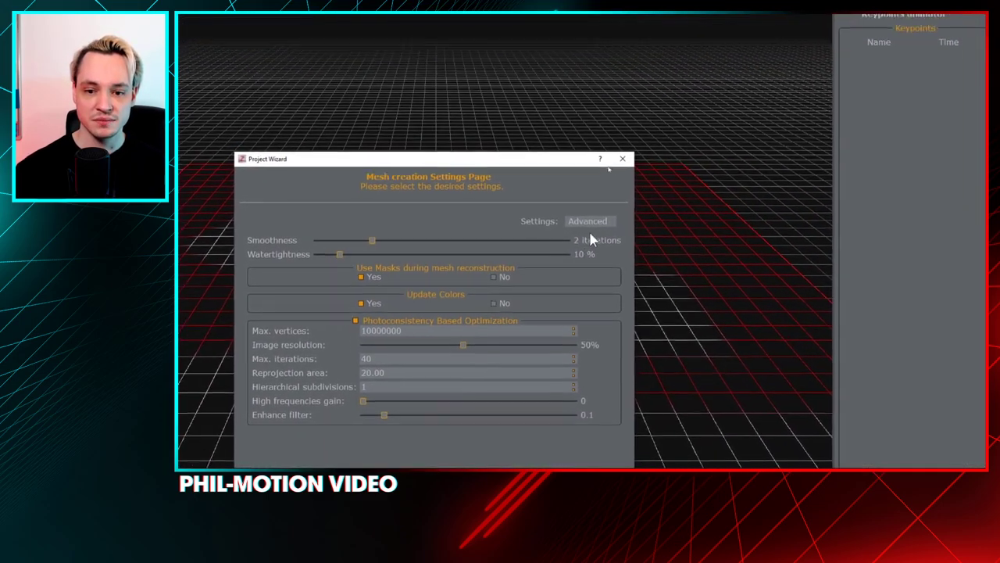
- Cycle the mesh settings mode through Presets, Advanced and Custom, ending on Advanced
{"action": "left_click", "coordinate": [758, 148]}
{"action": "left_click", "coordinate": [582, 250]}
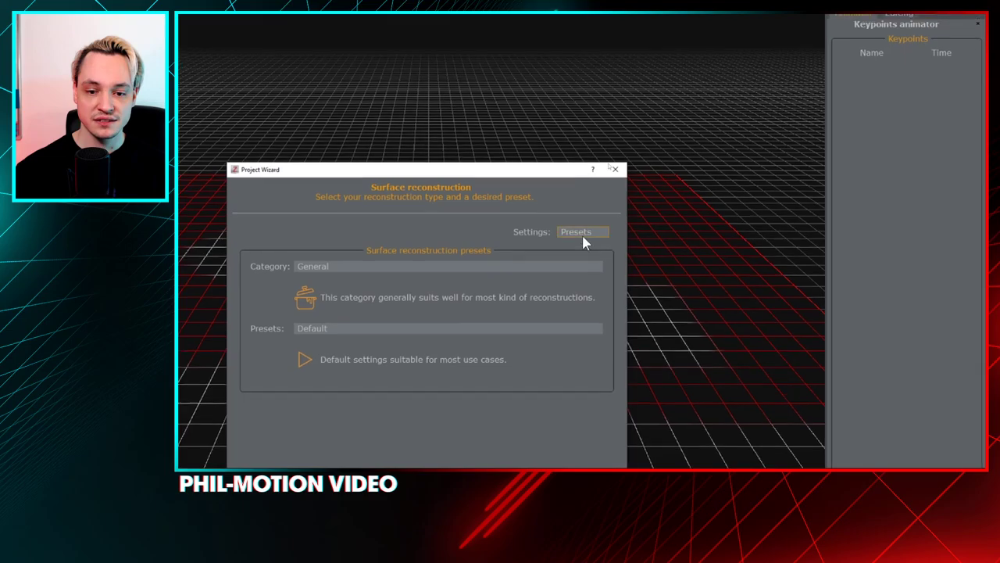
{"action": "left_click", "coordinate": [584, 240]}
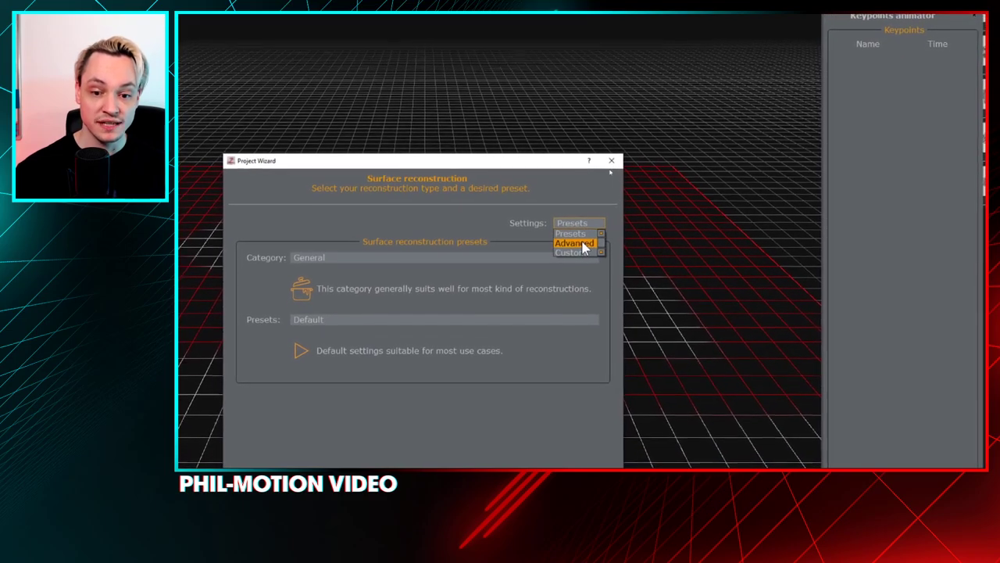
{"action": "left_click", "coordinate": [579, 254]}
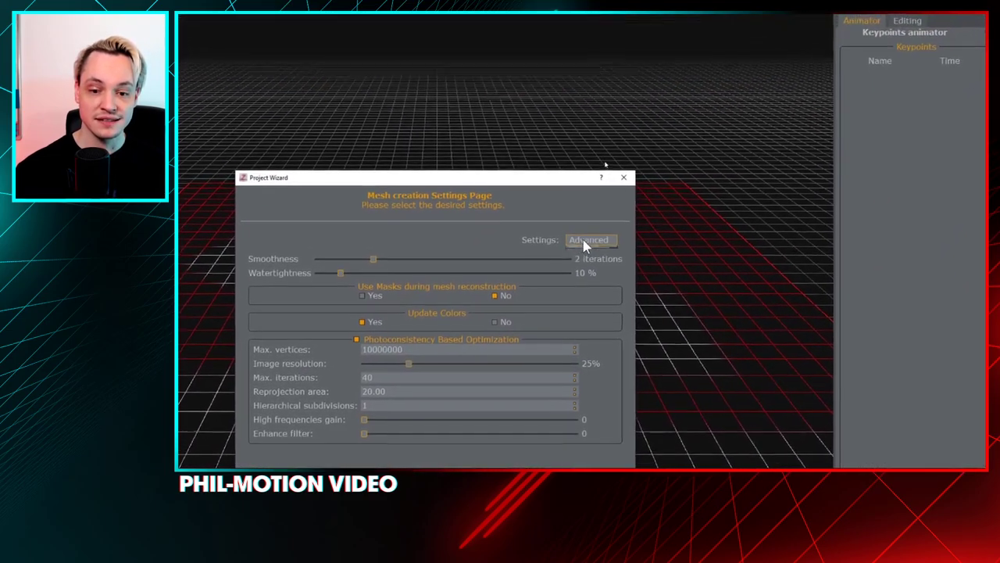
{"action": "left_click", "coordinate": [664, 136]}
{"action": "left_click", "coordinate": [583, 242]}
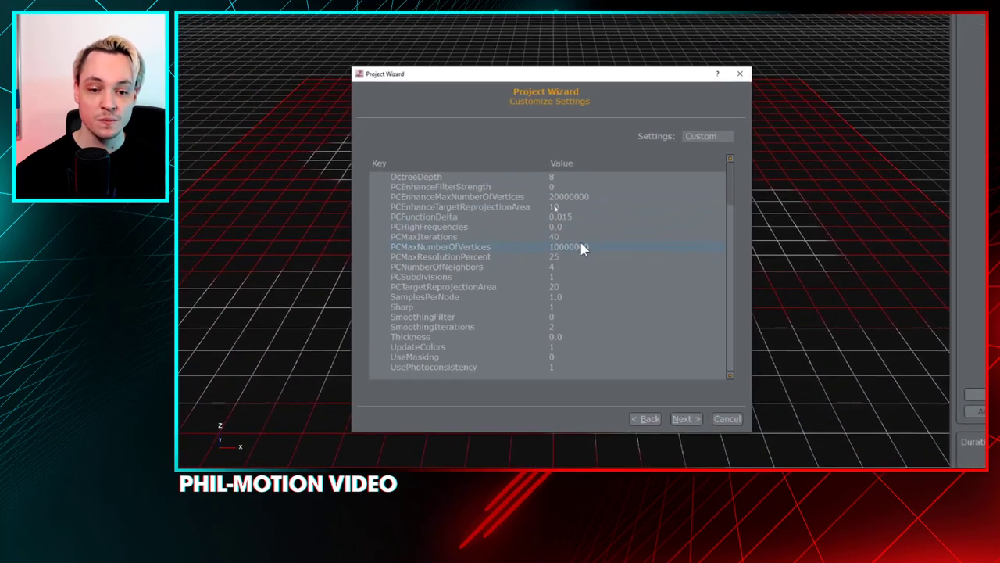
{"action": "scroll", "coordinate": [587, 231], "scroll_direction": "up", "scroll_amount": 2}
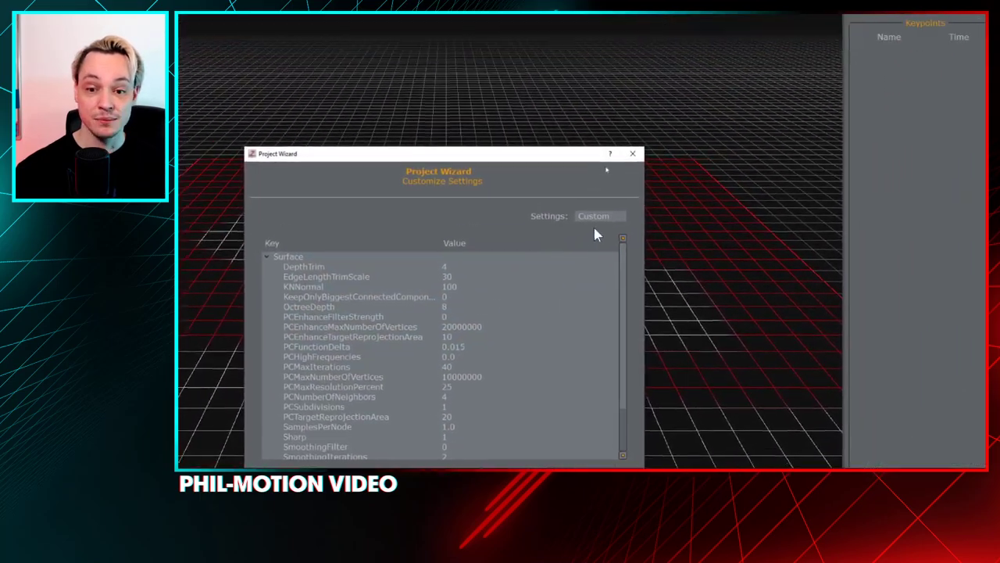
{"action": "left_click", "coordinate": [694, 82]}
{"action": "left_click", "coordinate": [584, 245]}
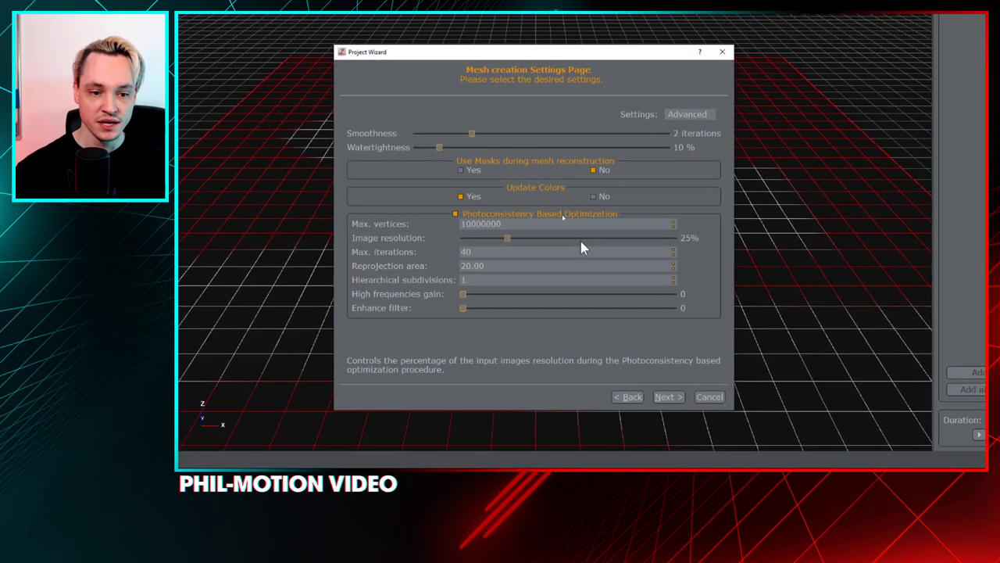
- Set Max. vertices to 9900000 and run the reconstruction from the summary page
{"action": "left_click", "coordinate": [580, 238]}
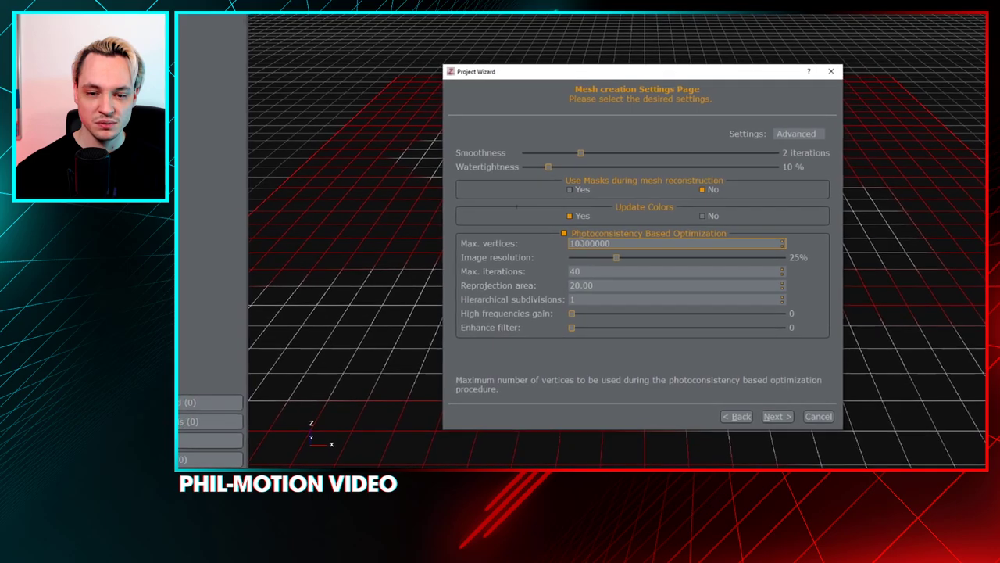
{"action": "scroll", "coordinate": [579, 243], "scroll_direction": "down", "scroll_amount": 3}
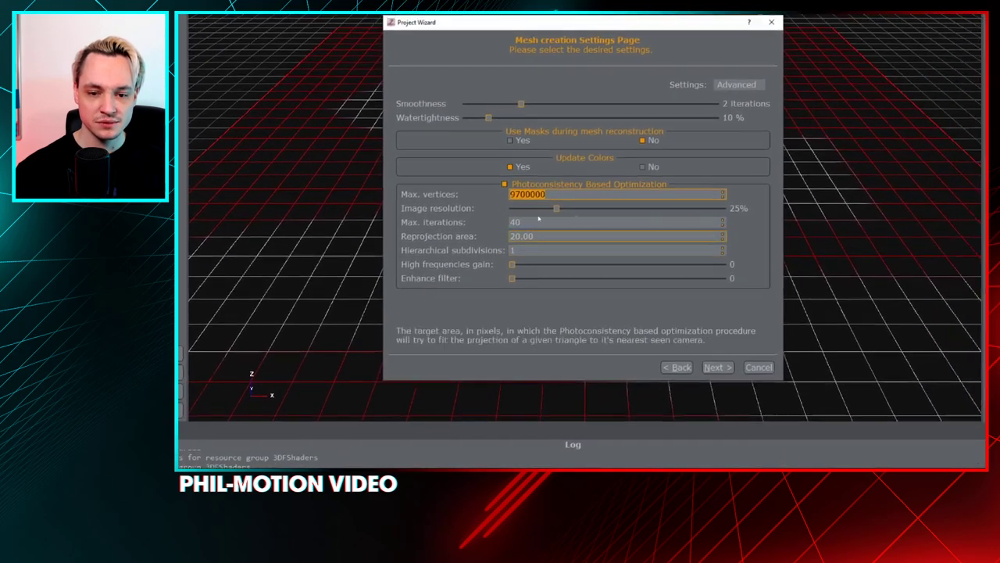
{"action": "scroll", "coordinate": [575, 229], "scroll_direction": "up", "scroll_amount": 2}
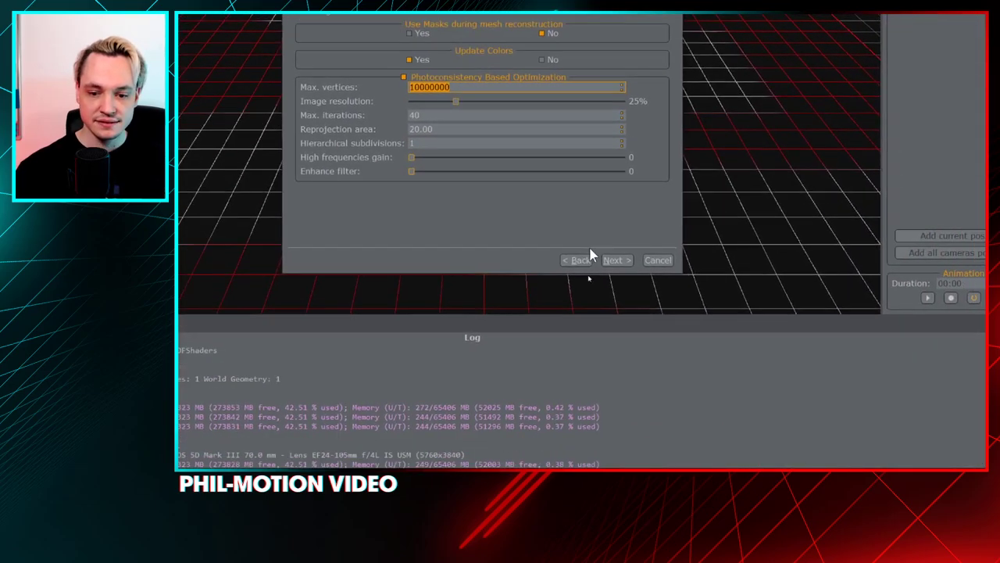
{"action": "left_click", "coordinate": [759, 411]}
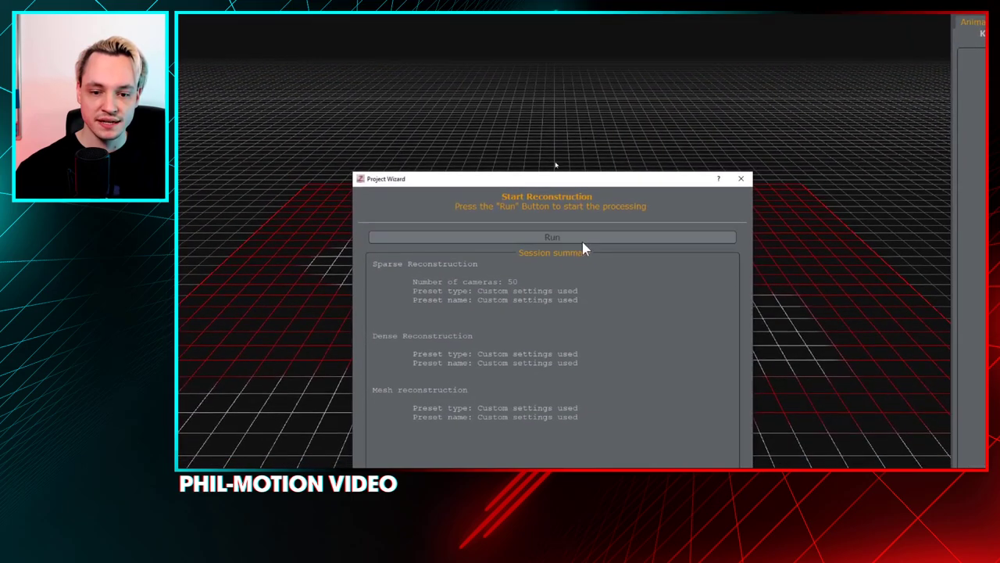
{"action": "left_click", "coordinate": [578, 187]}
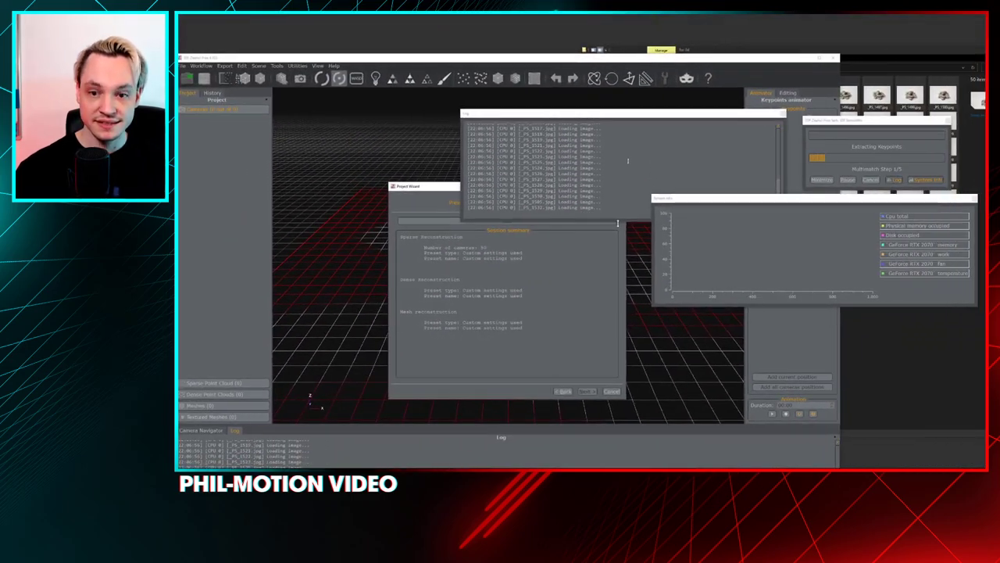
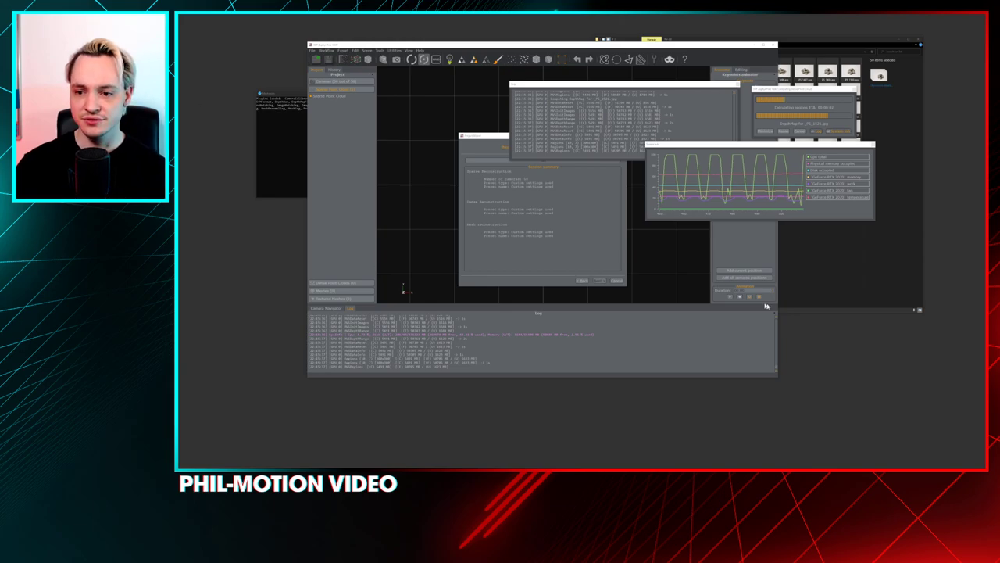
- Open one of the rock photos from the File Explorer folder in the image previewer
{"action": "left_click", "coordinate": [802, 236]}
{"action": "left_click", "coordinate": [712, 125]}
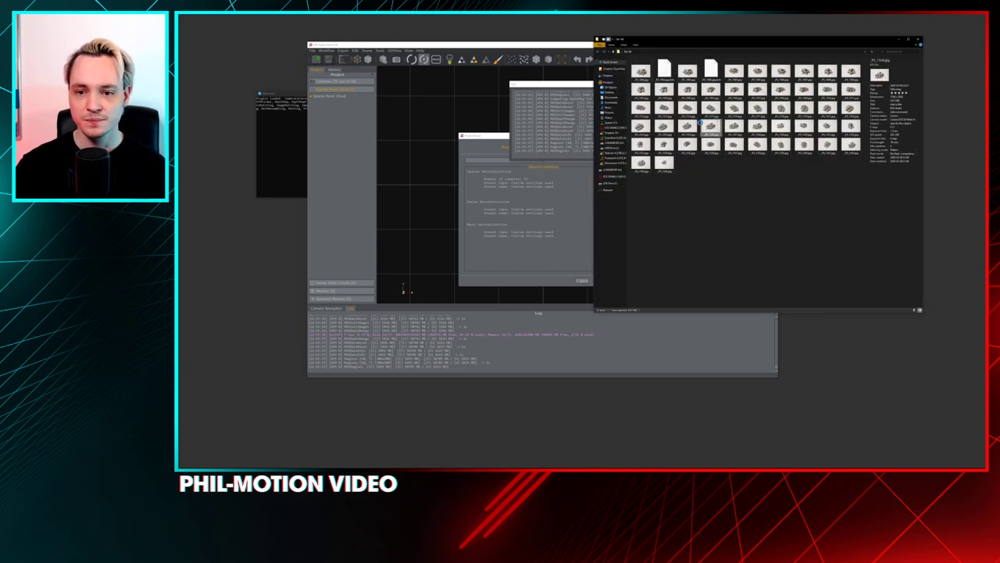
{"action": "right_click", "coordinate": [713, 125]}
{"action": "left_click", "coordinate": [692, 206]}
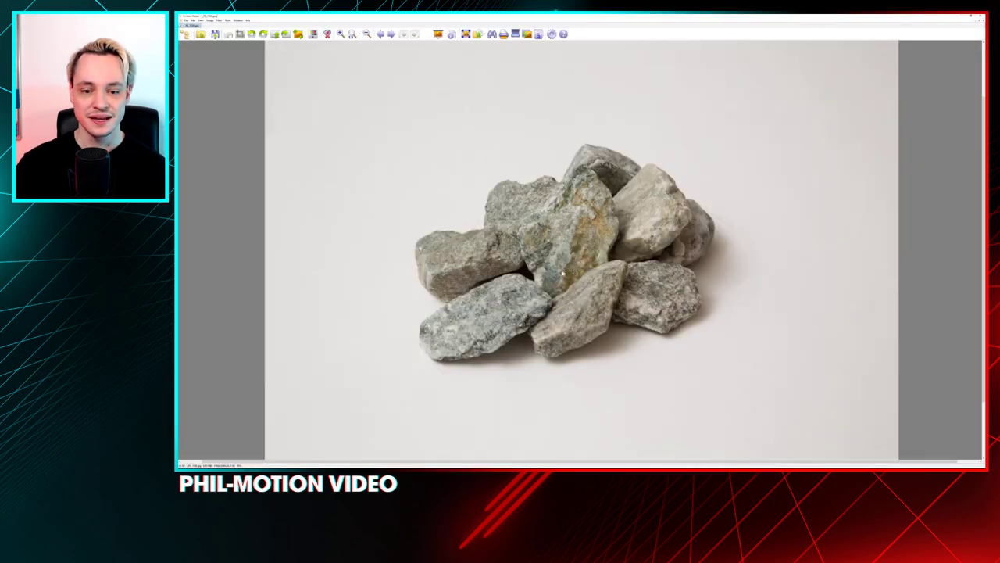
- Zoom in and out on the rock photo's stone detail in IrfanView, then close the viewer
{"action": "scroll", "coordinate": [460, 319], "scroll_direction": "up", "scroll_amount": 1}
{"action": "scroll", "coordinate": [461, 319], "scroll_direction": "up", "scroll_amount": 1}
{"action": "scroll", "coordinate": [491, 262], "scroll_direction": "down", "scroll_amount": 1}
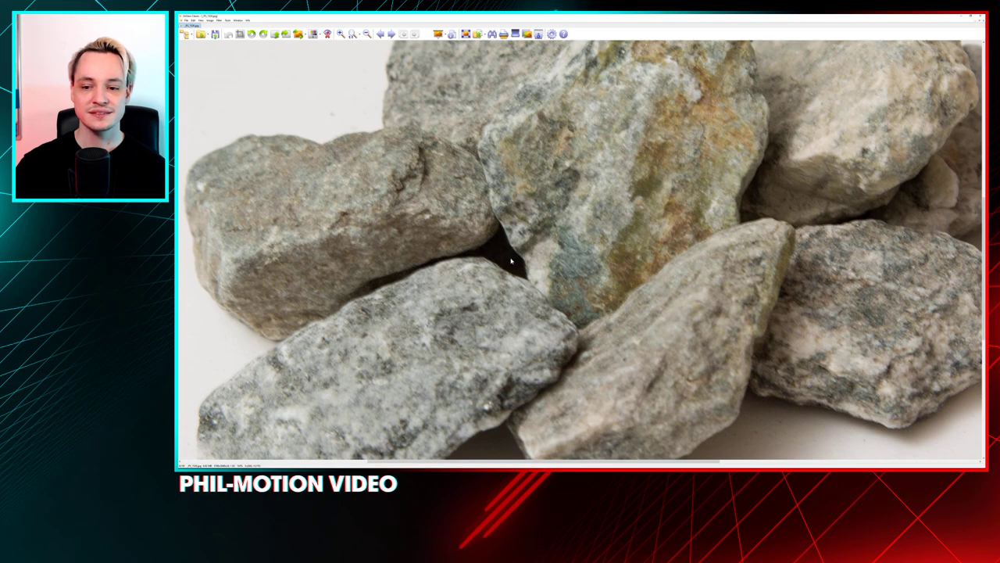
{"action": "scroll", "coordinate": [512, 262], "scroll_direction": "down", "scroll_amount": 2}
{"action": "scroll", "coordinate": [655, 120], "scroll_direction": "up", "scroll_amount": 3}
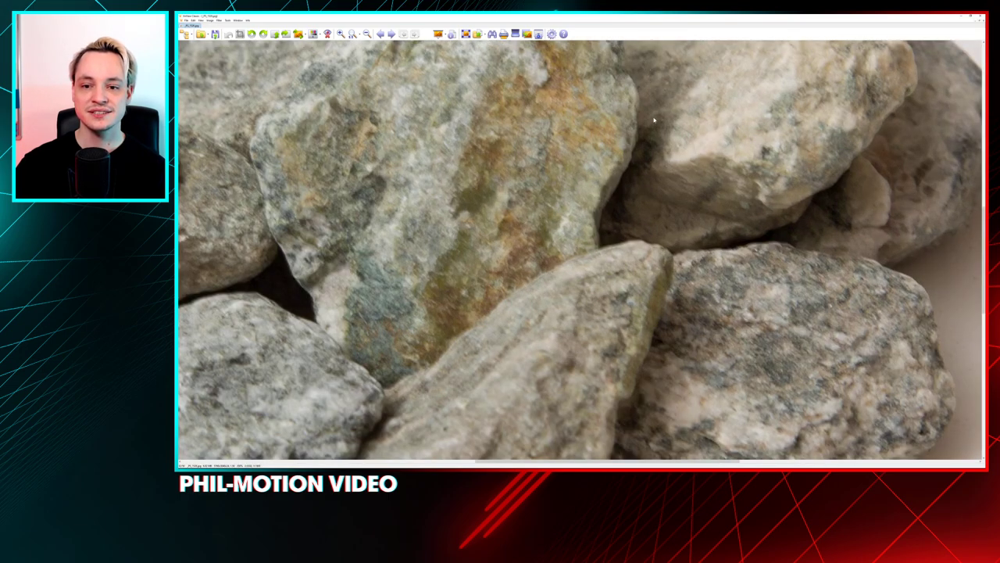
{"action": "scroll", "coordinate": [584, 141], "scroll_direction": "down", "scroll_amount": 3}
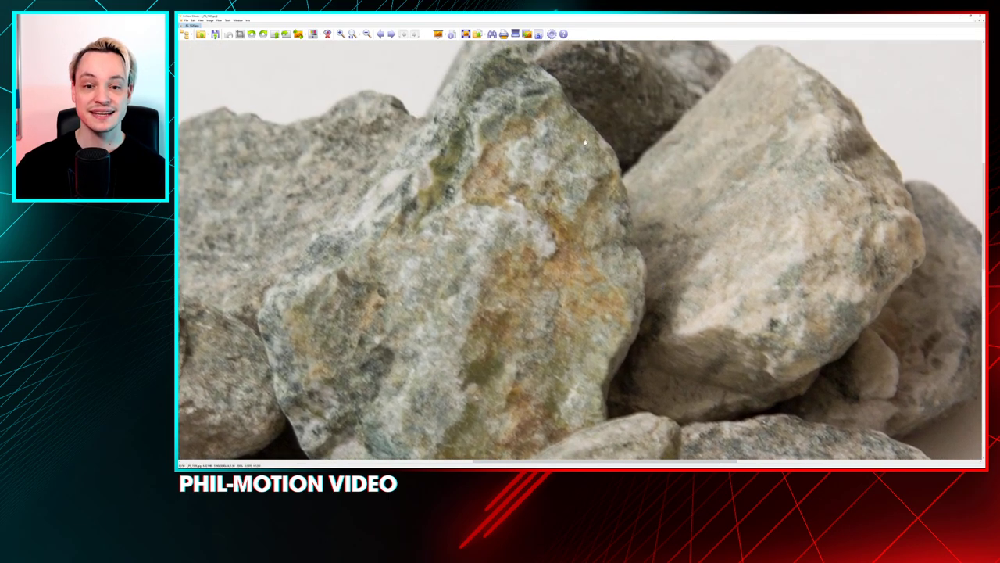
{"action": "scroll", "coordinate": [584, 262], "scroll_direction": "down", "scroll_amount": 2}
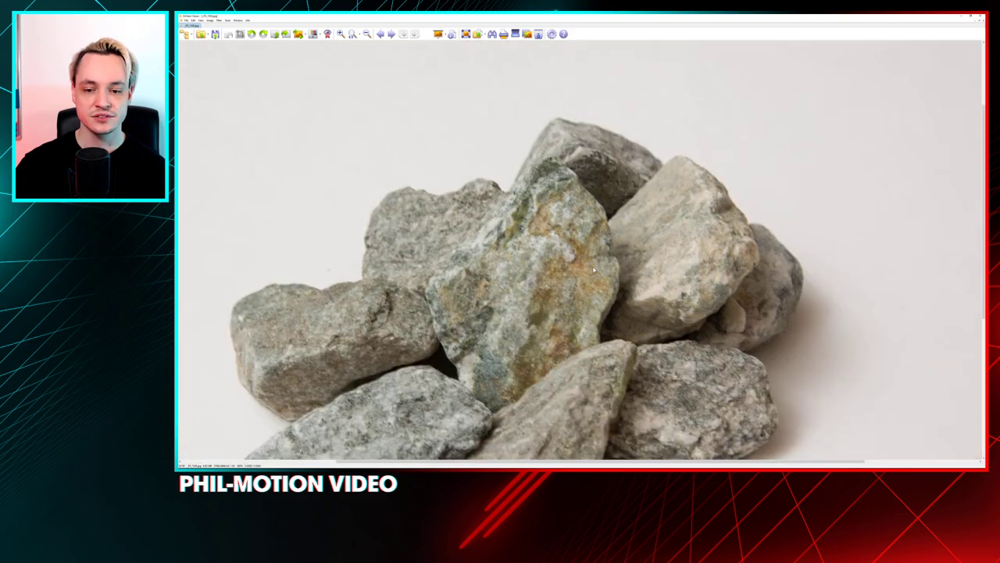
{"action": "scroll", "coordinate": [593, 270], "scroll_direction": "down", "scroll_amount": 3}
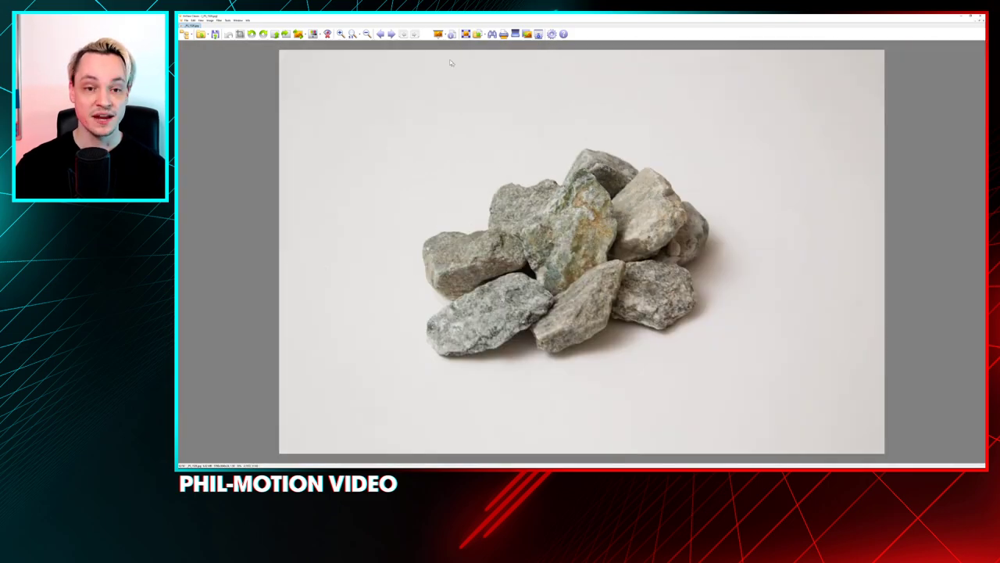
{"action": "left_click", "coordinate": [980, 16]}
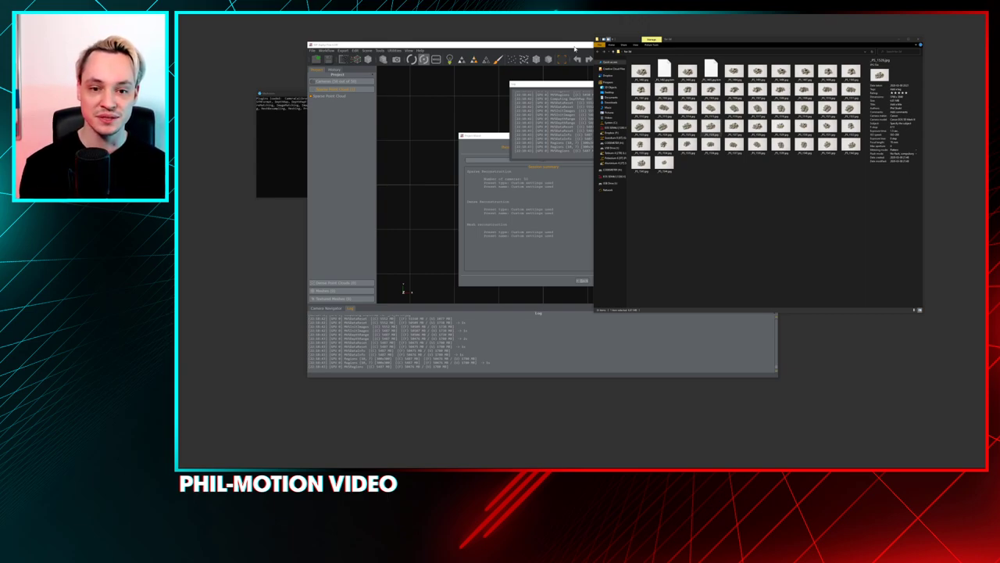
- Raise the Zephyr processing log, then bring up Task Manager to check CPU load
{"action": "left_click", "coordinate": [542, 87]}
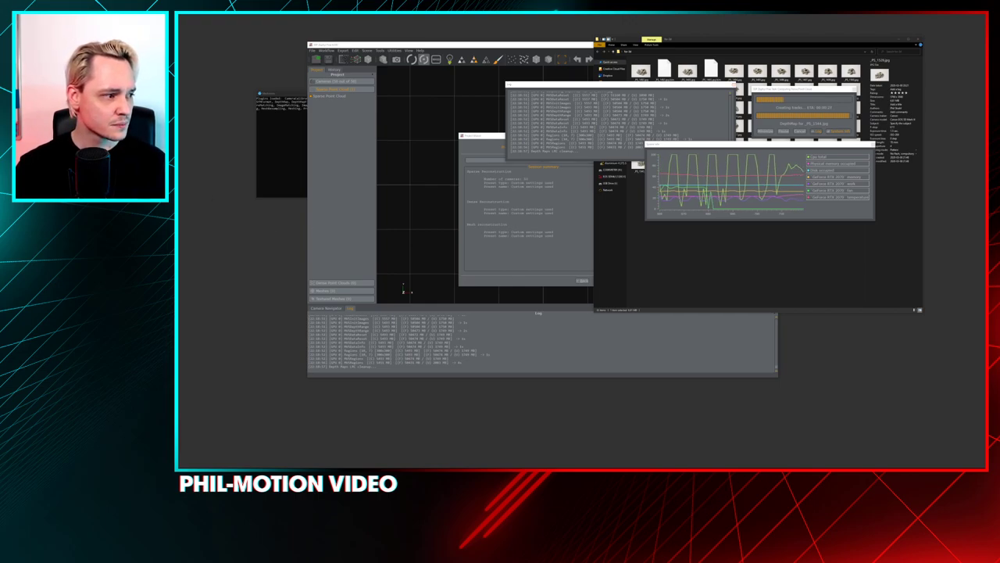
{"action": "key", "text": "ctrl+shift+Escape"}
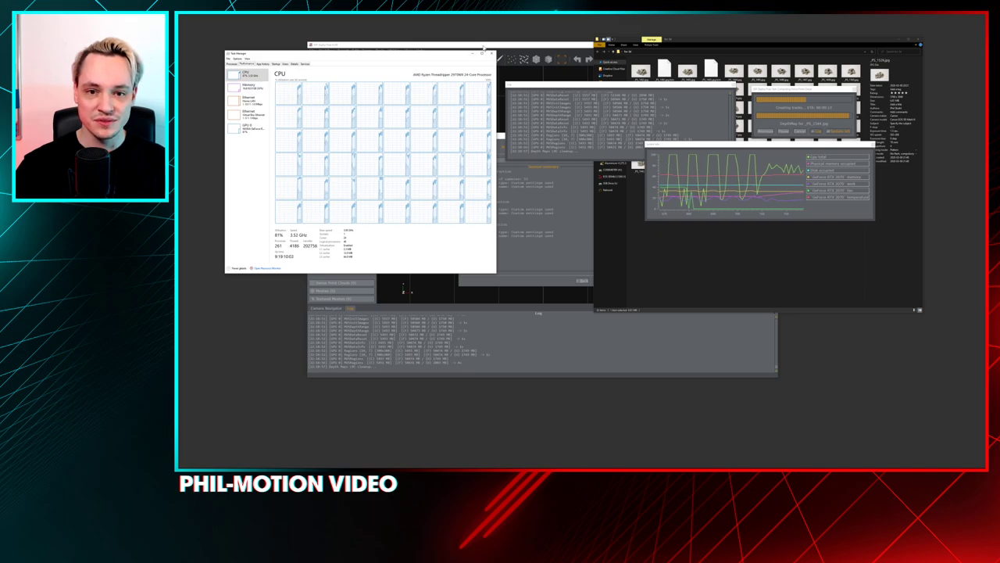
- Close Task Manager to return to the running reconstruction
{"action": "left_click", "coordinate": [490, 53]}
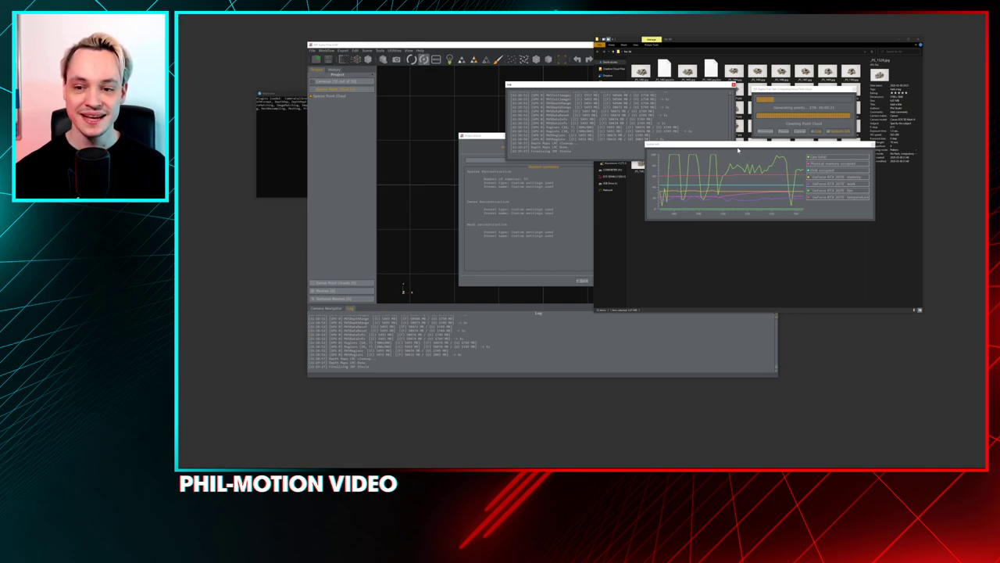
- Nudge the GPU usage graph aside and raise the reconstruction progress window
{"action": "left_click_drag", "start_coordinate": [736, 146], "coordinate": [730, 139]}
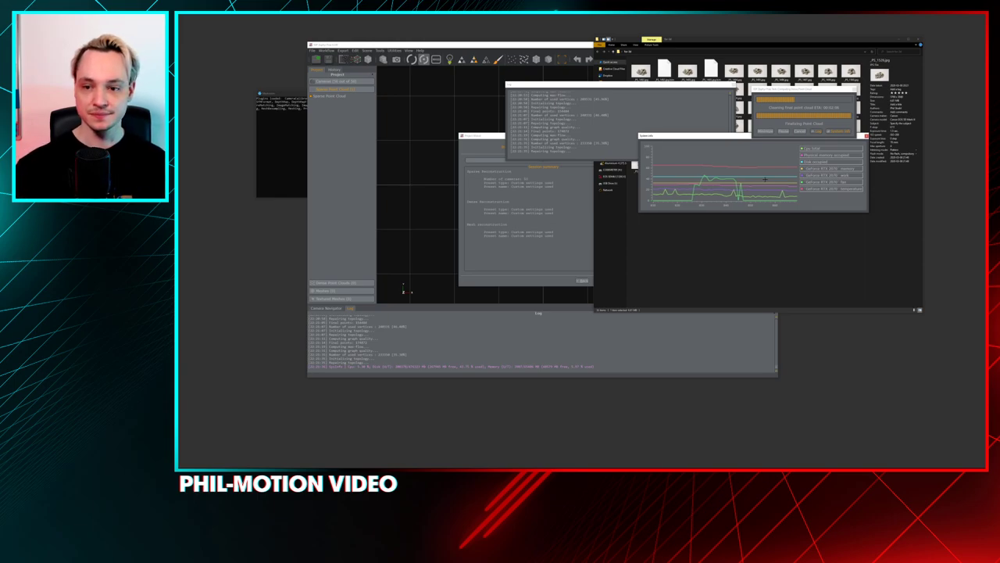
{"action": "left_click", "coordinate": [822, 101]}
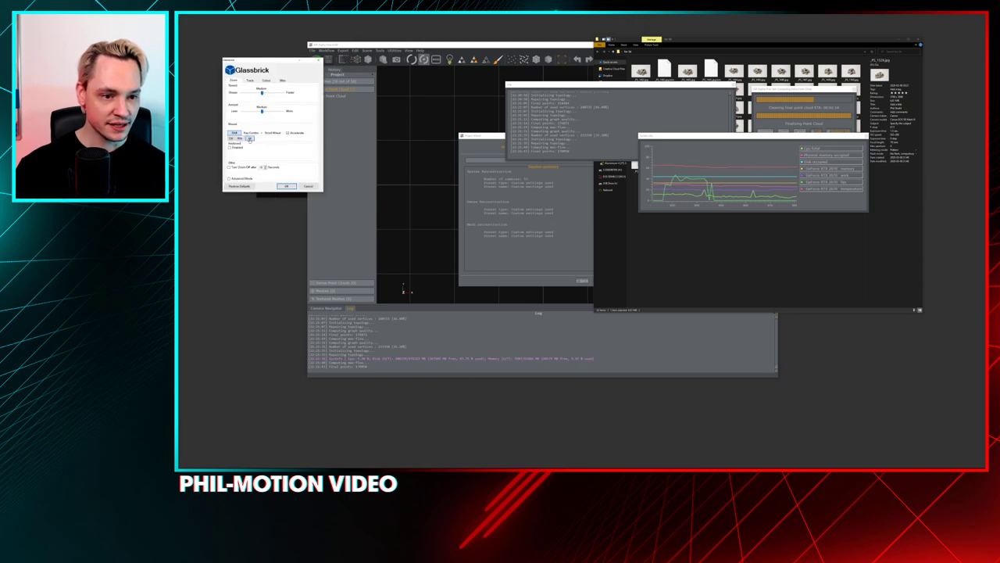
- Confirm the Glassbrick settings with OK
{"action": "left_click", "coordinate": [287, 186]}
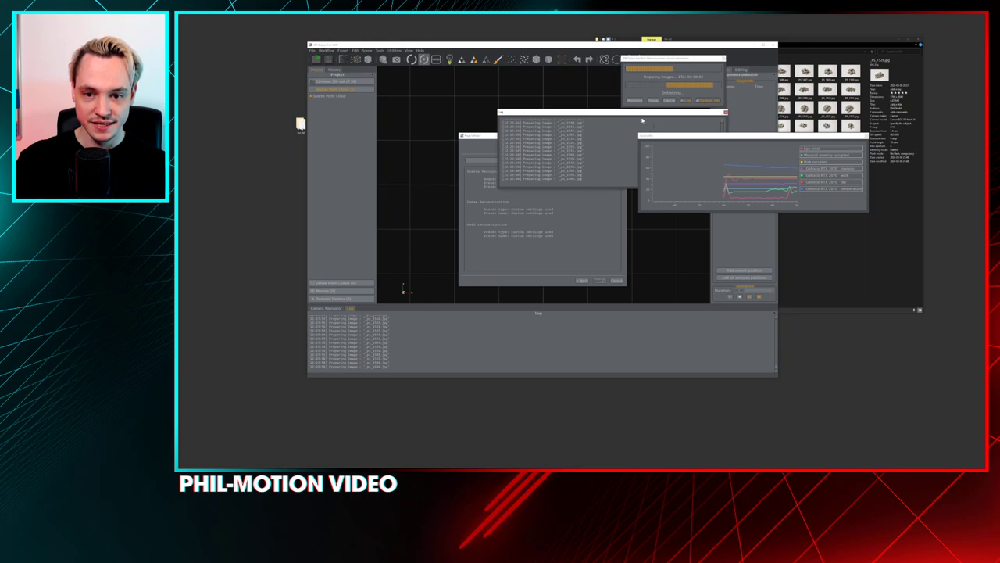
- Move the log window aside while the 50-photo reconstruction finishes
{"action": "left_click_drag", "start_coordinate": [642, 121], "coordinate": [631, 124]}
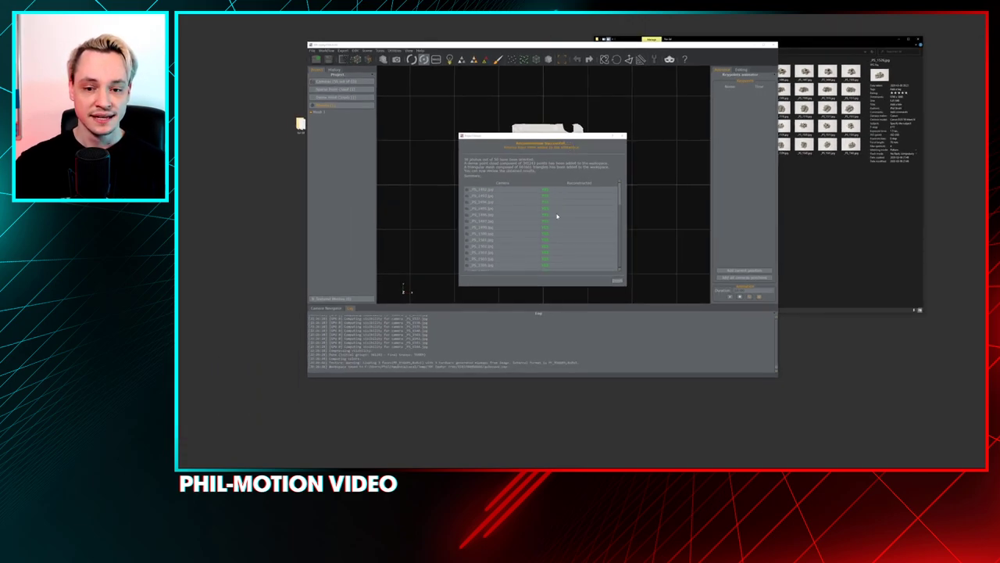
{"action": "scroll", "coordinate": [558, 213], "scroll_direction": "down", "scroll_amount": 2}
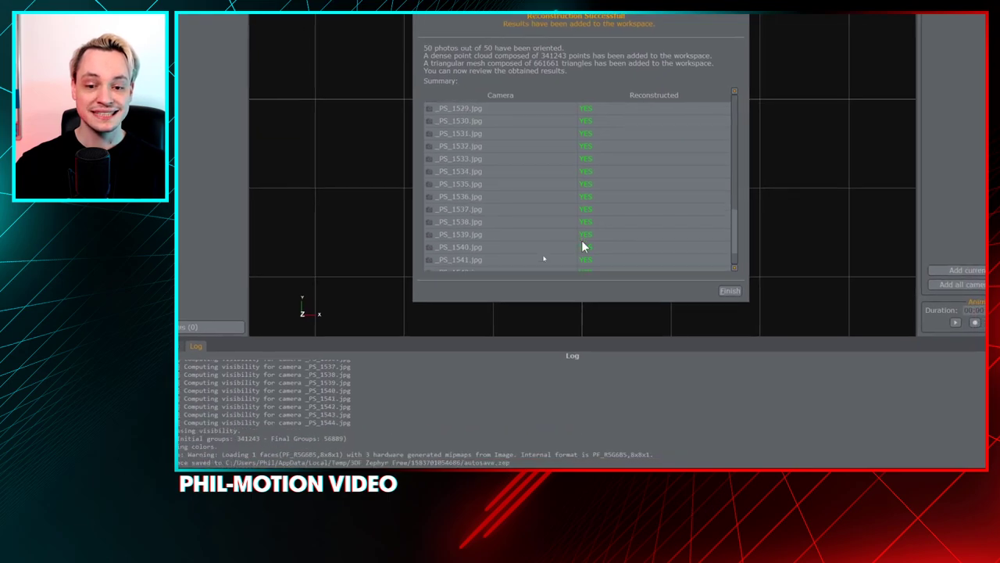
{"action": "scroll", "coordinate": [582, 247], "scroll_direction": "up", "scroll_amount": 10}
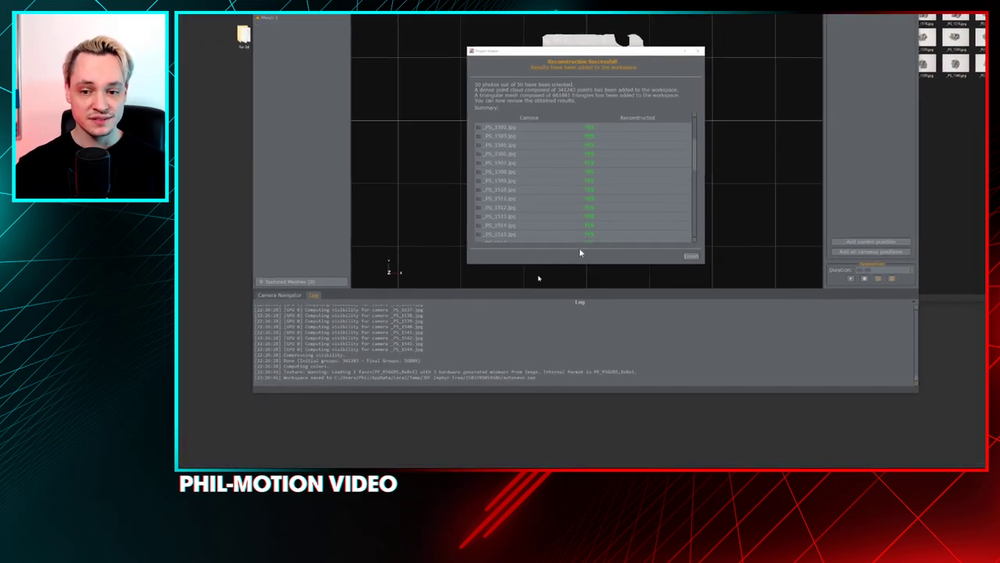
{"action": "scroll", "coordinate": [546, 255], "scroll_direction": "down", "scroll_amount": 10}
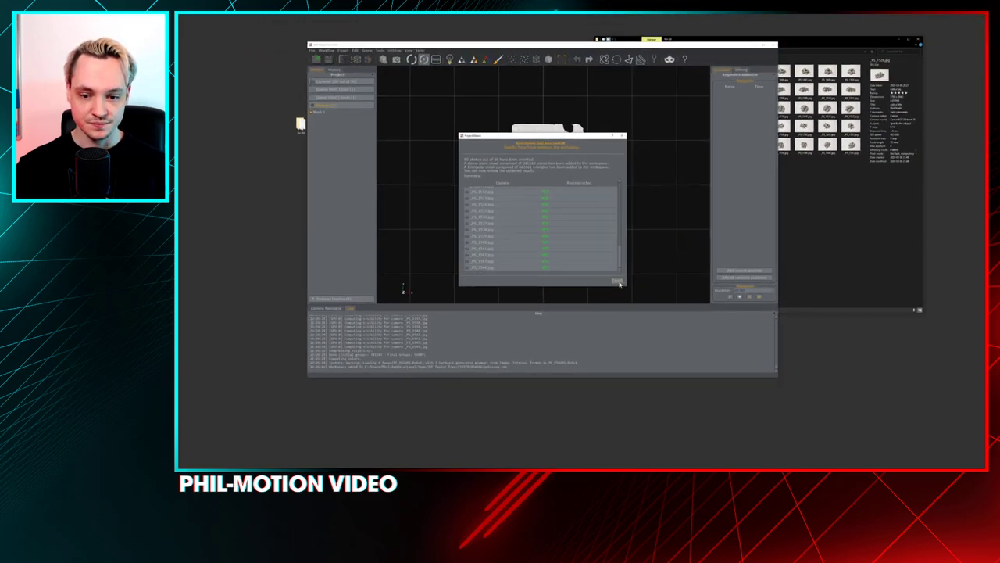
{"action": "left_click", "coordinate": [617, 282]}
{"action": "scroll", "coordinate": [553, 254], "scroll_direction": "up", "scroll_amount": 5}
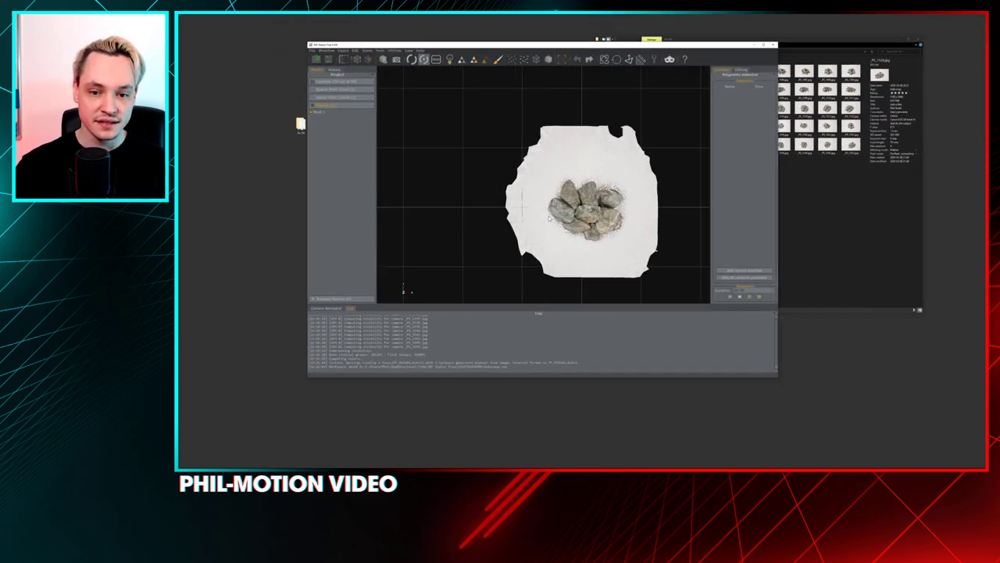
{"action": "scroll", "coordinate": [613, 245], "scroll_direction": "down", "scroll_amount": 5}
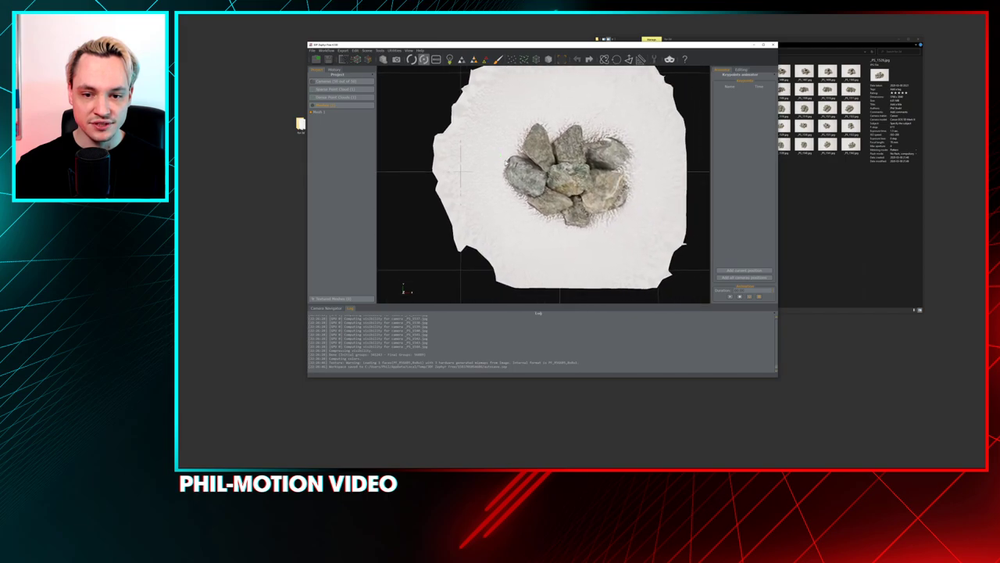
{"action": "scroll", "coordinate": [550, 201], "scroll_direction": "up", "scroll_amount": 5}
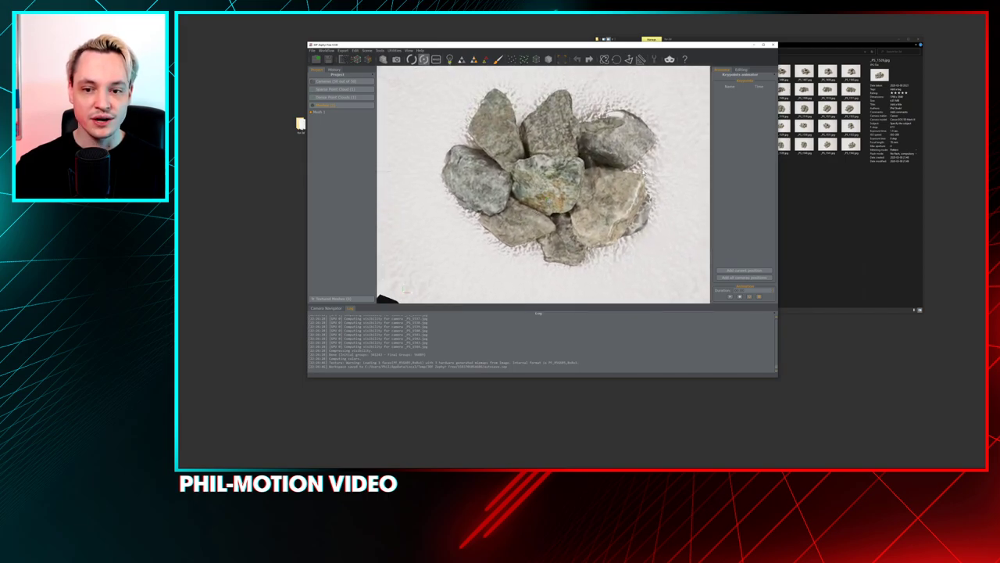
{"action": "left_click_drag", "start_coordinate": [484, 221], "coordinate": [501, 222]}
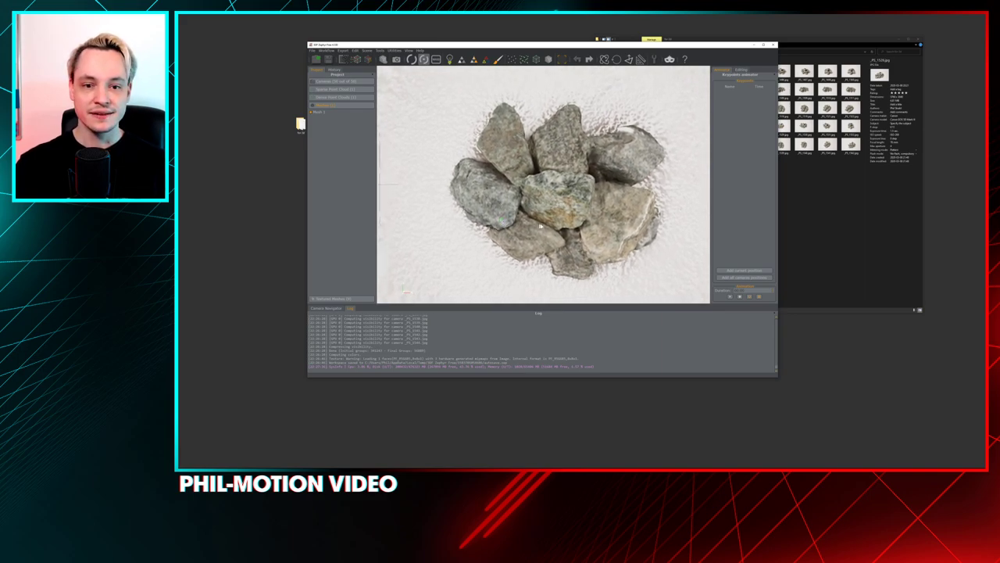
{"action": "left_click", "coordinate": [765, 45]}
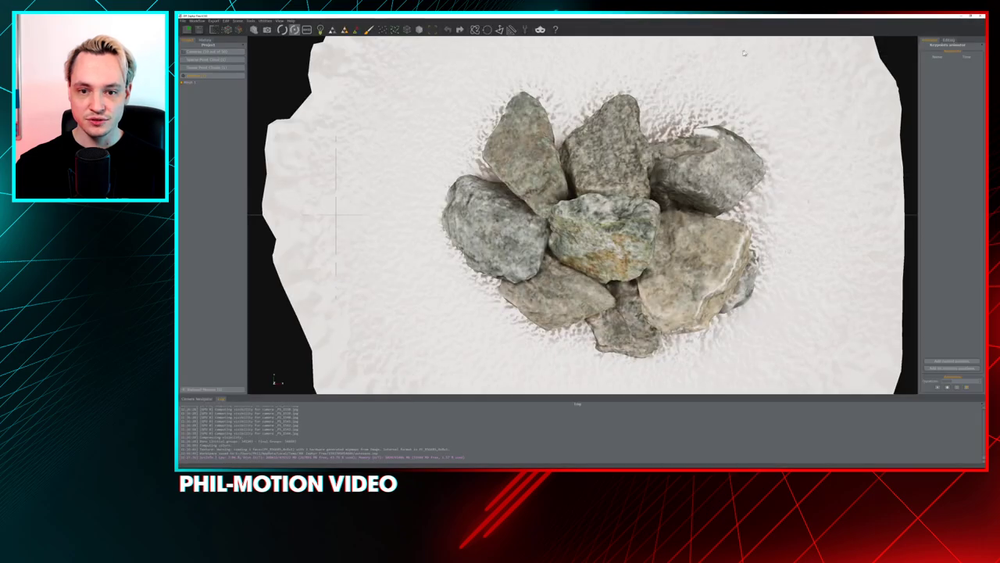
{"action": "left_click_drag", "start_coordinate": [582, 224], "coordinate": [614, 204]}
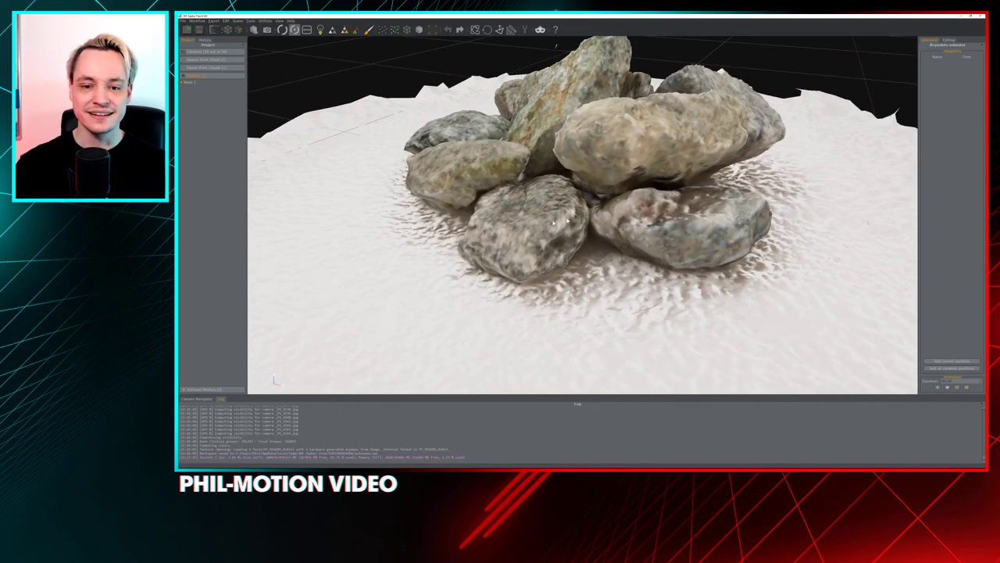
{"action": "left_click_drag", "start_coordinate": [553, 223], "coordinate": [568, 224]}
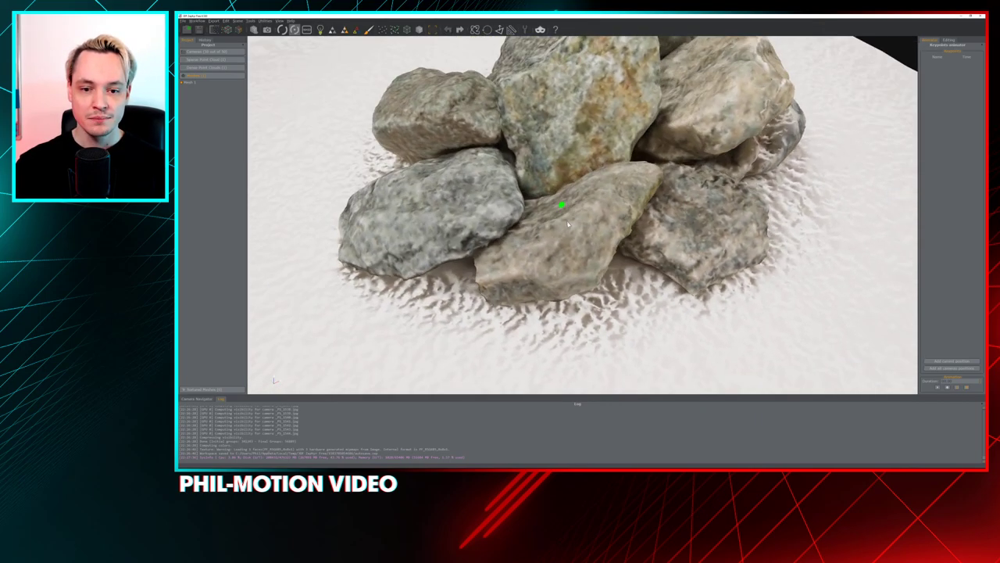
{"action": "scroll", "coordinate": [568, 224], "scroll_direction": "down", "scroll_amount": 10}
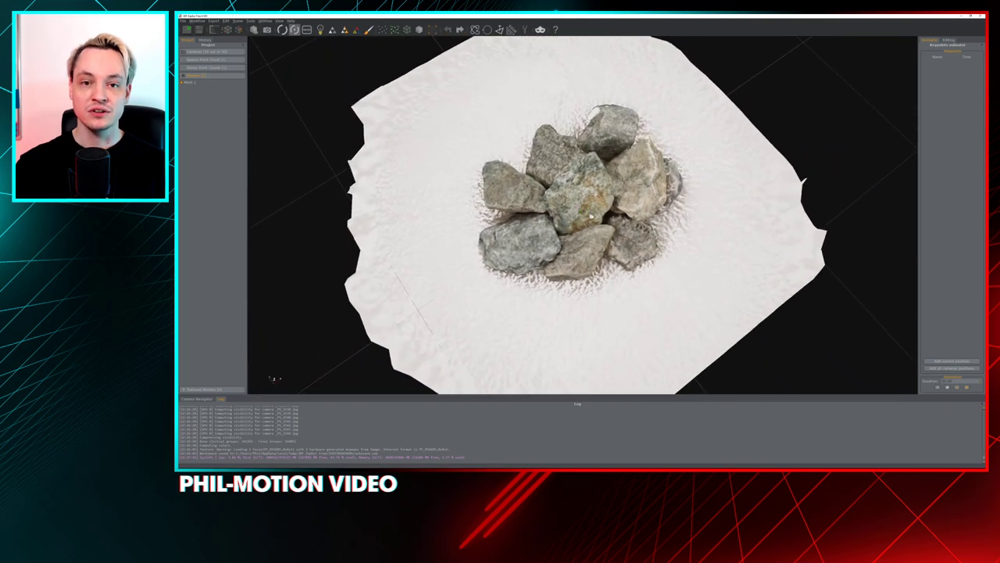
{"action": "scroll", "coordinate": [590, 215], "scroll_direction": "up", "scroll_amount": 8}
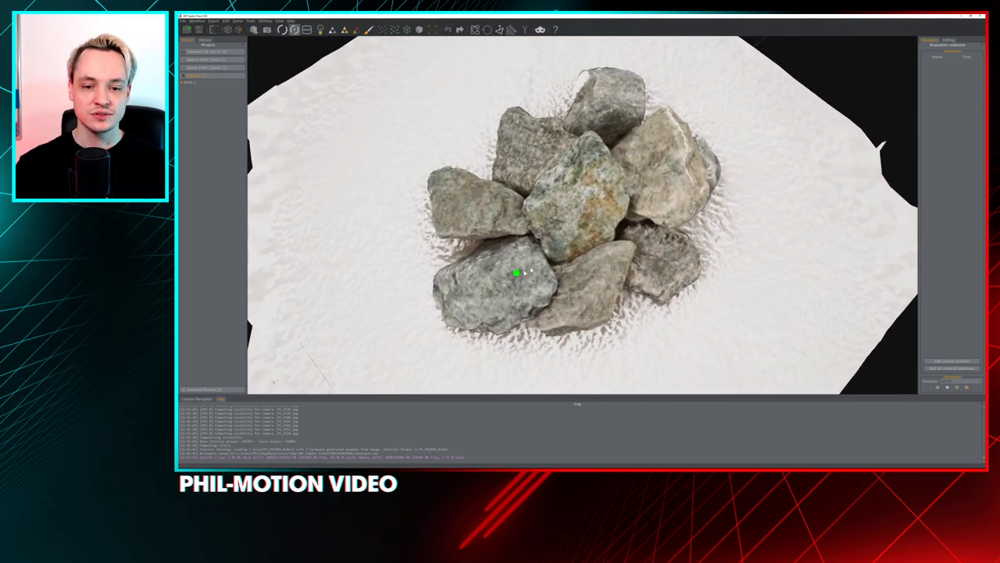
{"action": "left_click_drag", "start_coordinate": [529, 271], "coordinate": [571, 243]}
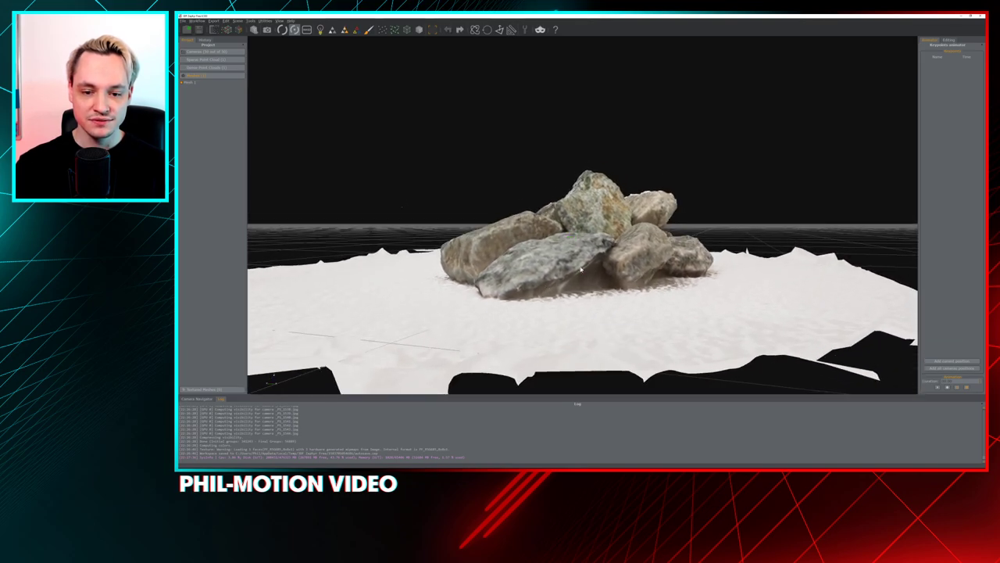
{"action": "scroll", "coordinate": [582, 270], "scroll_direction": "up", "scroll_amount": 10}
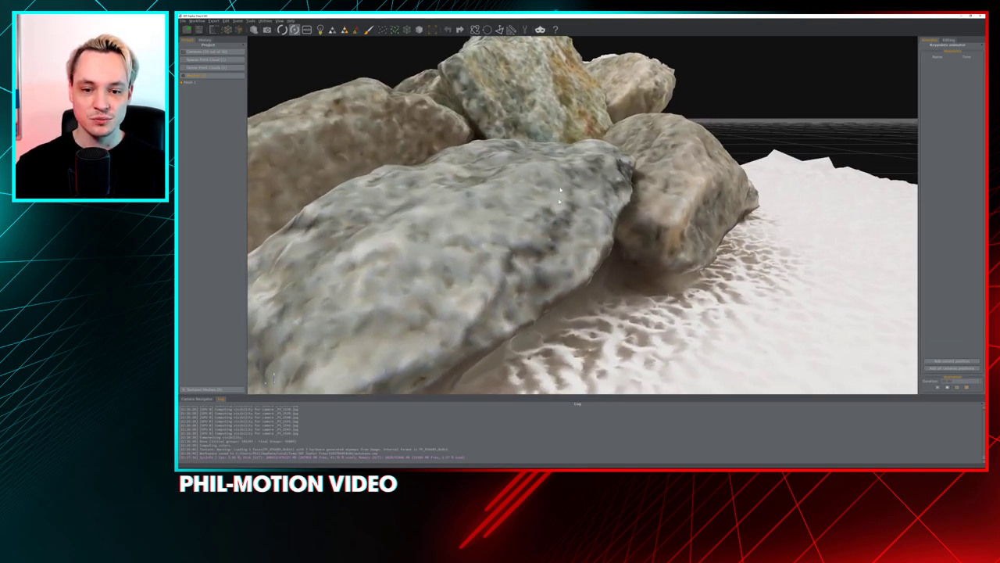
{"action": "left_click_drag", "start_coordinate": [560, 191], "coordinate": [427, 309]}
{"action": "mouse_move", "coordinate": [692, 203]}
{"action": "left_mouse_down"}
{"action": "mouse_move", "coordinate": [637, 197]}
{"action": "mouse_move", "coordinate": [661, 249]}
{"action": "mouse_move", "coordinate": [592, 235]}
{"action": "mouse_move", "coordinate": [631, 223]}
{"action": "mouse_move", "coordinate": [589, 232]}
{"action": "left_mouse_up"}
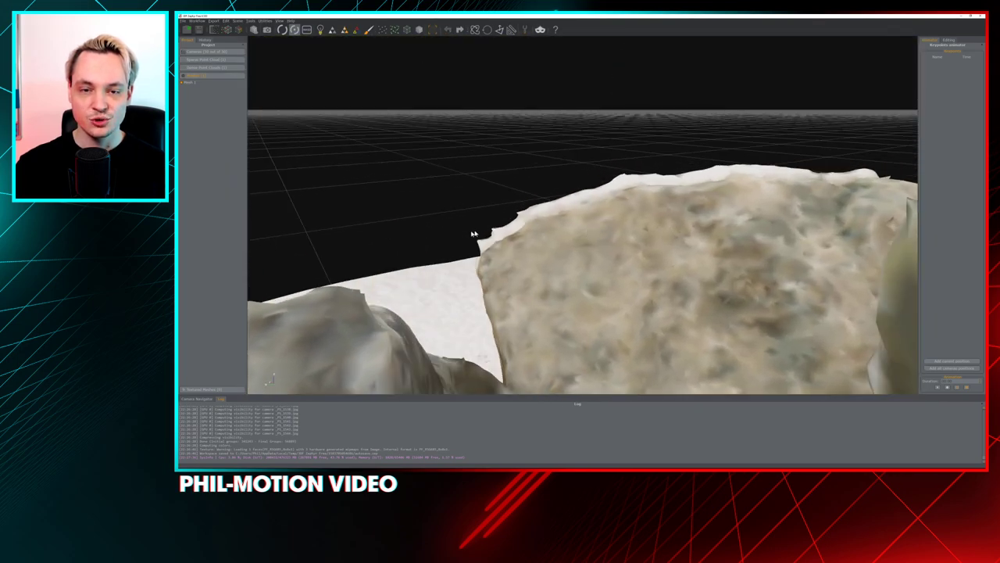
{"action": "mouse_move", "coordinate": [473, 234]}
{"action": "left_mouse_down"}
{"action": "mouse_move", "coordinate": [596, 196]}
{"action": "mouse_move", "coordinate": [515, 280]}
{"action": "mouse_move", "coordinate": [602, 196]}
{"action": "mouse_move", "coordinate": [398, 263]}
{"action": "mouse_move", "coordinate": [538, 238]}
{"action": "mouse_move", "coordinate": [535, 226]}
{"action": "mouse_move", "coordinate": [627, 225]}
{"action": "mouse_move", "coordinate": [632, 207]}
{"action": "mouse_move", "coordinate": [599, 179]}
{"action": "mouse_move", "coordinate": [589, 188]}
{"action": "left_mouse_up"}
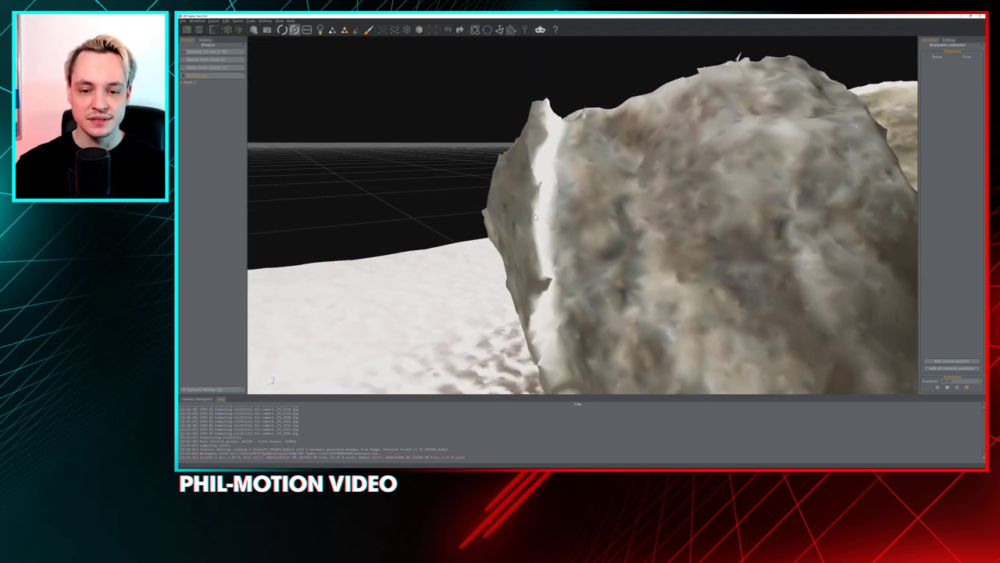
{"action": "mouse_move", "coordinate": [533, 217]}
{"action": "left_mouse_down"}
{"action": "mouse_move", "coordinate": [552, 242]}
{"action": "mouse_move", "coordinate": [579, 236]}
{"action": "mouse_move", "coordinate": [572, 227]}
{"action": "mouse_move", "coordinate": [651, 221]}
{"action": "mouse_move", "coordinate": [575, 185]}
{"action": "left_mouse_up"}
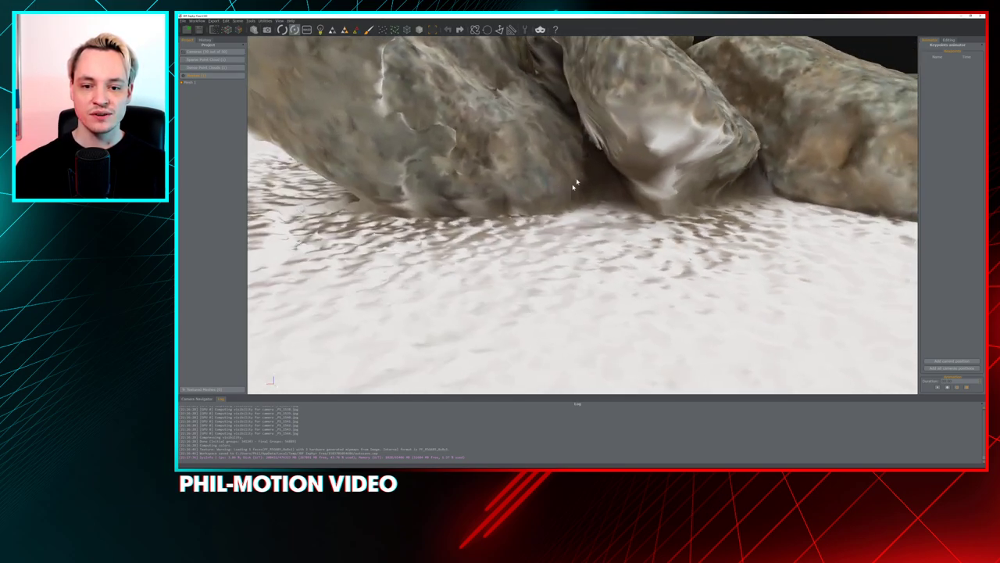
{"action": "mouse_move", "coordinate": [592, 152]}
{"action": "left_mouse_down"}
{"action": "mouse_move", "coordinate": [574, 152]}
{"action": "mouse_move", "coordinate": [630, 223]}
{"action": "mouse_move", "coordinate": [635, 249]}
{"action": "mouse_move", "coordinate": [617, 227]}
{"action": "mouse_move", "coordinate": [556, 238]}
{"action": "mouse_move", "coordinate": [625, 276]}
{"action": "mouse_move", "coordinate": [513, 284]}
{"action": "mouse_move", "coordinate": [661, 261]}
{"action": "mouse_move", "coordinate": [622, 276]}
{"action": "mouse_move", "coordinate": [731, 275]}
{"action": "mouse_move", "coordinate": [563, 239]}
{"action": "mouse_move", "coordinate": [686, 235]}
{"action": "mouse_move", "coordinate": [530, 200]}
{"action": "mouse_move", "coordinate": [453, 156]}
{"action": "mouse_move", "coordinate": [502, 143]}
{"action": "mouse_move", "coordinate": [492, 130]}
{"action": "mouse_move", "coordinate": [534, 141]}
{"action": "mouse_move", "coordinate": [532, 223]}
{"action": "left_mouse_up"}
{"action": "scroll", "coordinate": [533, 141], "scroll_direction": "down", "scroll_amount": 10}
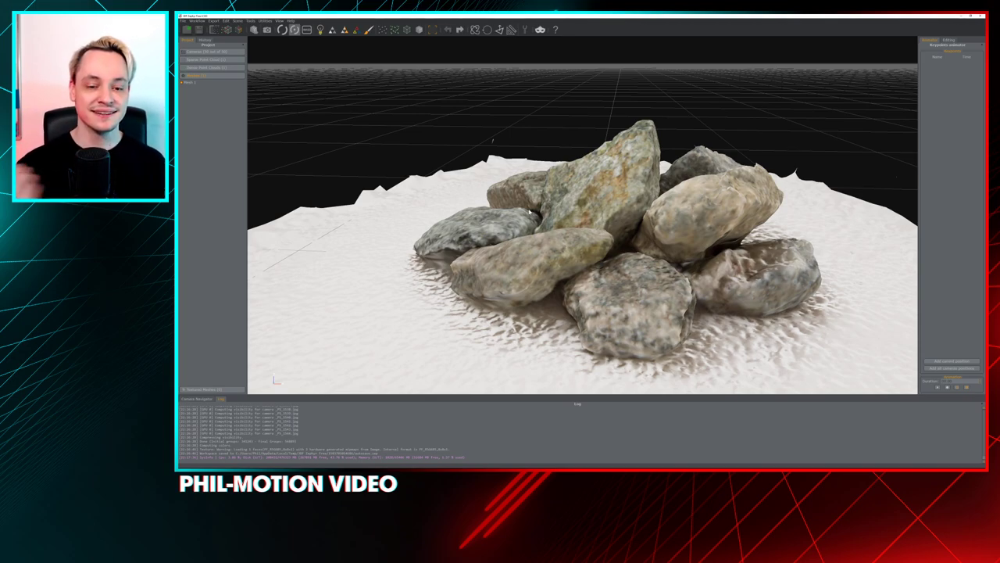
{"action": "left_click_drag", "start_coordinate": [492, 140], "coordinate": [689, 226]}
{"action": "scroll", "coordinate": [630, 246], "scroll_direction": "up", "scroll_amount": 3}
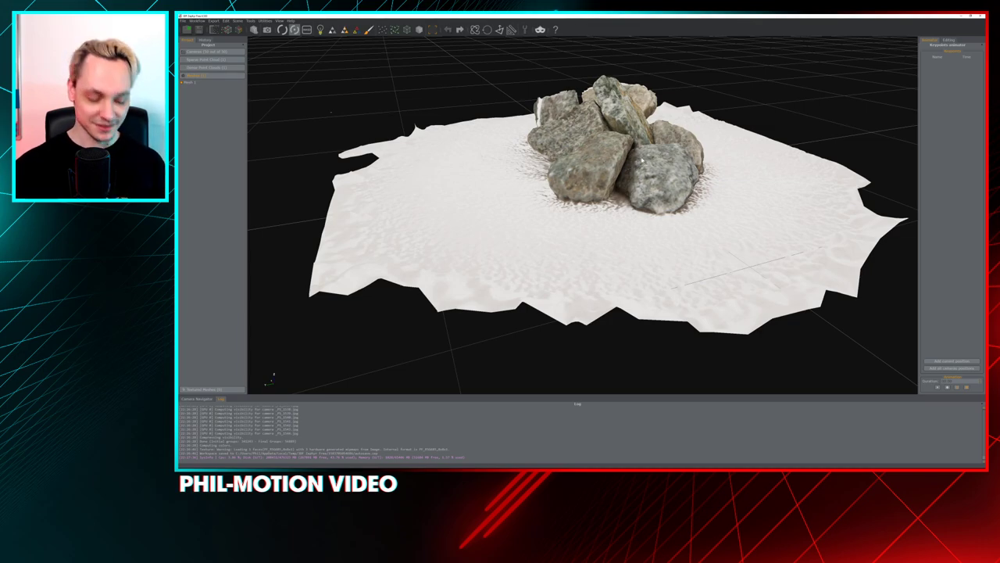
{"action": "left_click_drag", "start_coordinate": [641, 160], "coordinate": [630, 162]}
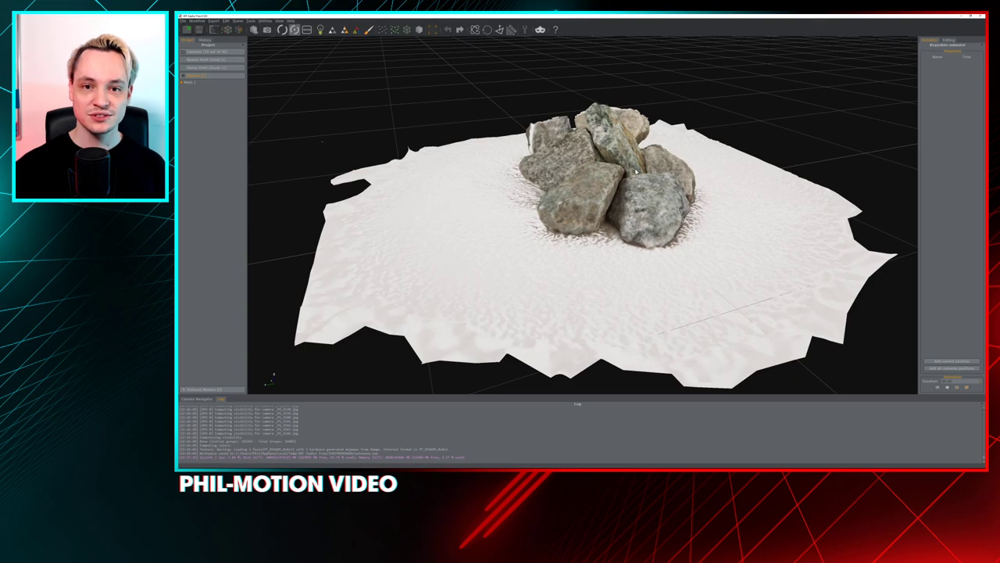
{"action": "scroll", "coordinate": [637, 171], "scroll_direction": "up", "scroll_amount": 3}
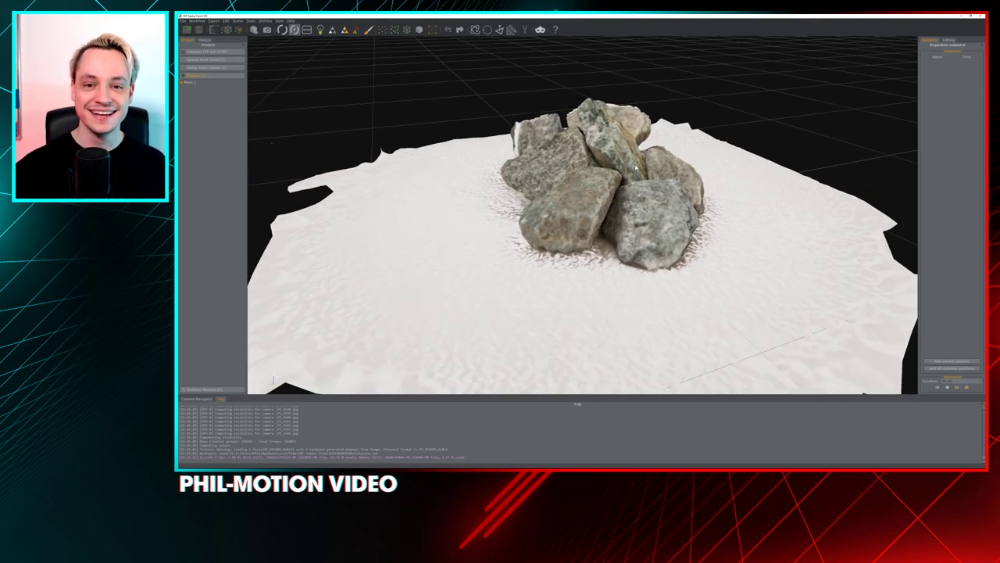
{"action": "mouse_move", "coordinate": [636, 167]}
{"action": "left_mouse_down"}
{"action": "mouse_move", "coordinate": [578, 223]}
{"action": "mouse_move", "coordinate": [708, 207]}
{"action": "mouse_move", "coordinate": [547, 211]}
{"action": "mouse_move", "coordinate": [401, 175]}
{"action": "mouse_move", "coordinate": [419, 241]}
{"action": "mouse_move", "coordinate": [503, 145]}
{"action": "mouse_move", "coordinate": [493, 178]}
{"action": "mouse_move", "coordinate": [548, 184]}
{"action": "mouse_move", "coordinate": [529, 196]}
{"action": "mouse_move", "coordinate": [579, 216]}
{"action": "left_mouse_up"}
{"action": "scroll", "coordinate": [519, 205], "scroll_direction": "up", "scroll_amount": 6}
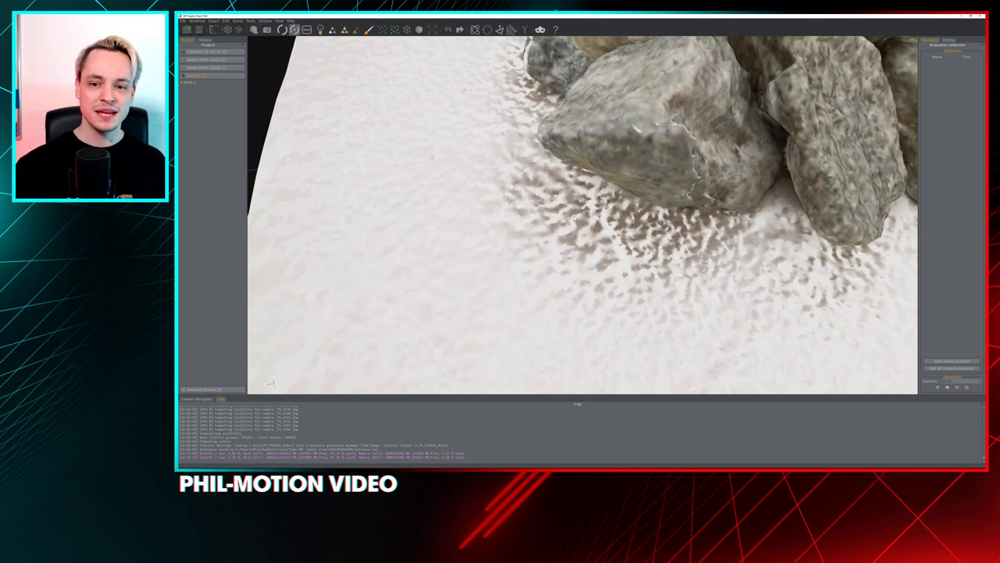
{"action": "left_click_drag", "start_coordinate": [700, 199], "coordinate": [516, 168]}
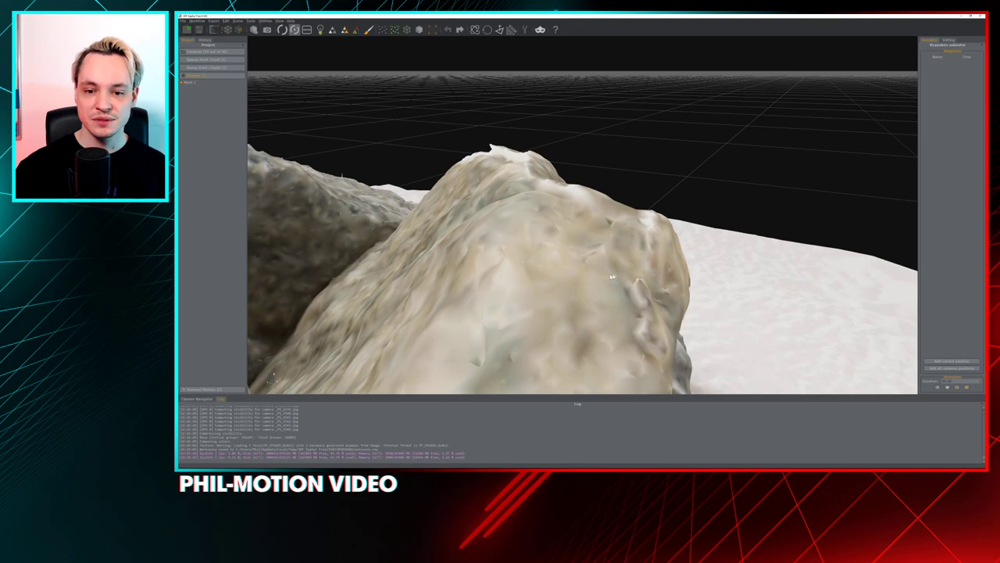
{"action": "left_click_drag", "start_coordinate": [613, 277], "coordinate": [528, 288]}
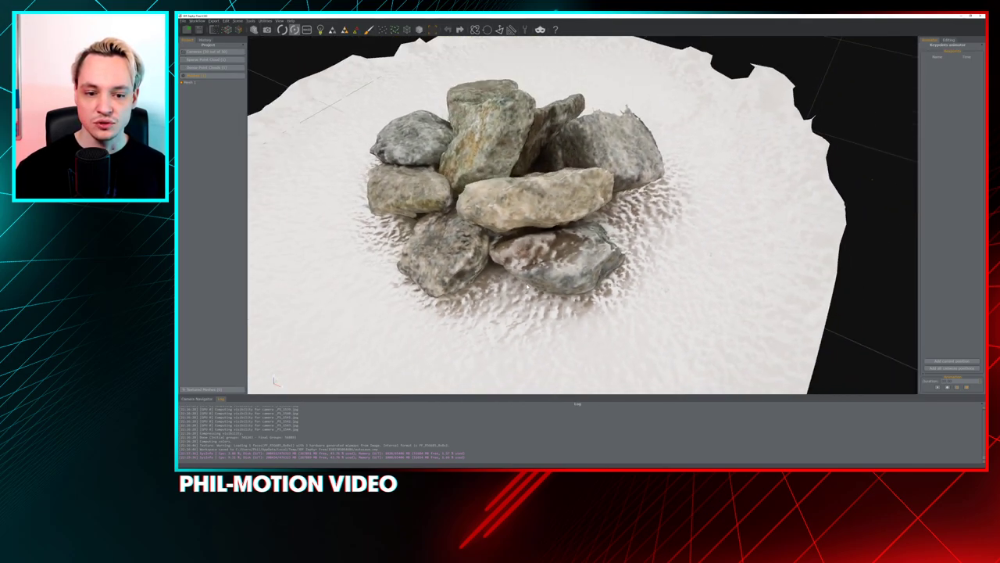
{"action": "scroll", "coordinate": [528, 287], "scroll_direction": "up", "scroll_amount": 5}
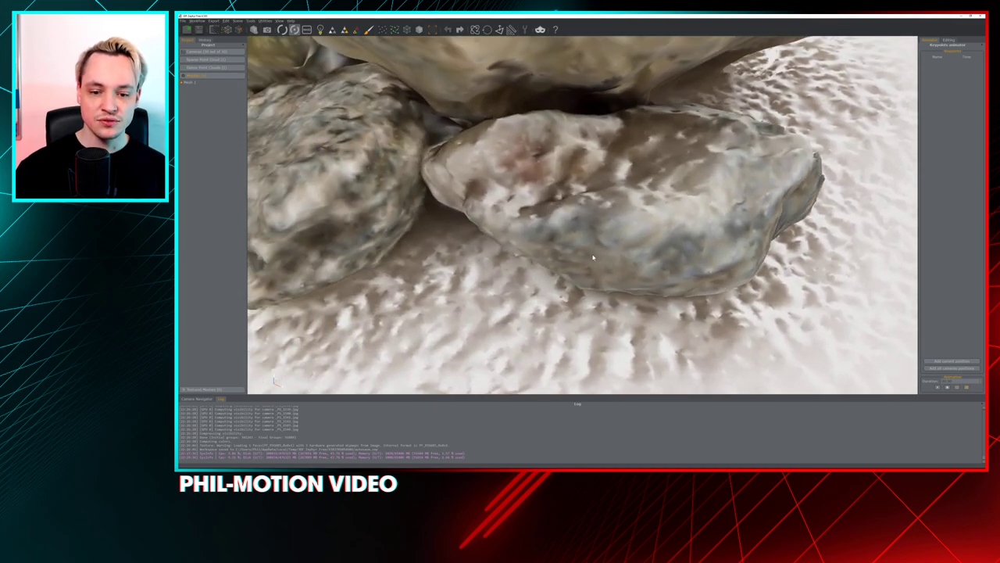
{"action": "left_click_drag", "start_coordinate": [593, 257], "coordinate": [732, 138]}
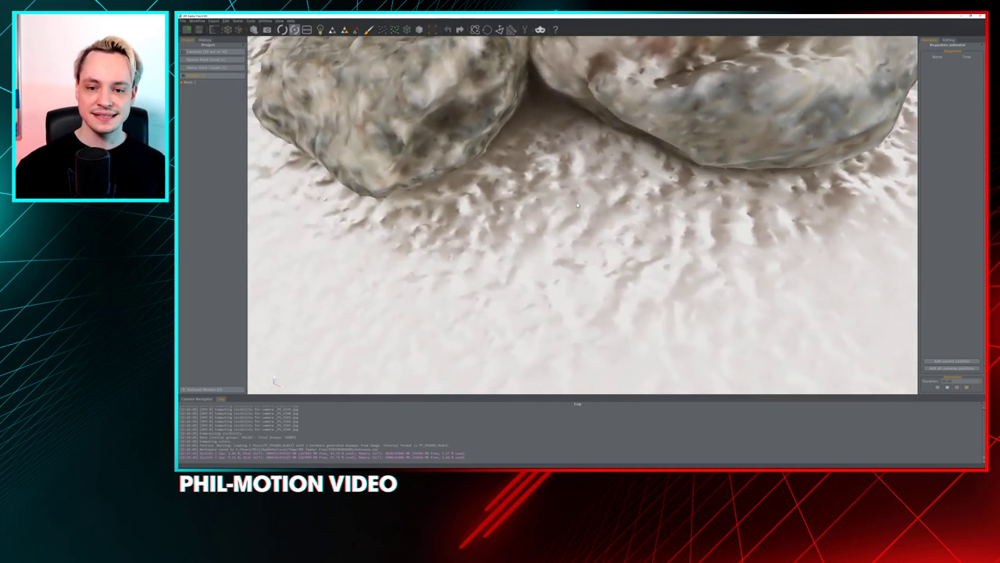
{"action": "left_click_drag", "start_coordinate": [573, 202], "coordinate": [513, 191]}
{"action": "scroll", "coordinate": [514, 191], "scroll_direction": "down", "scroll_amount": 10}
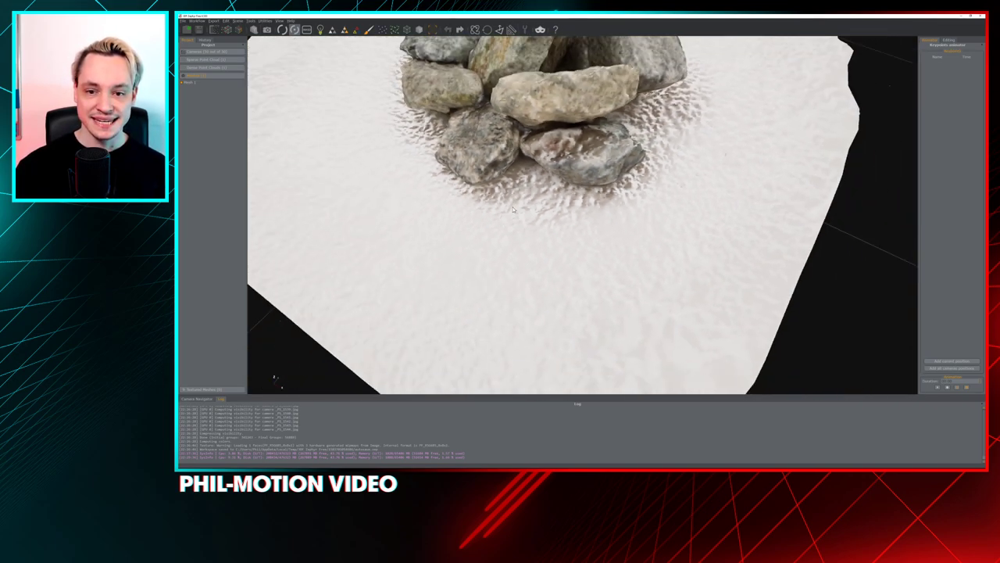
{"action": "left_click_drag", "start_coordinate": [275, 377], "coordinate": [275, 381]}
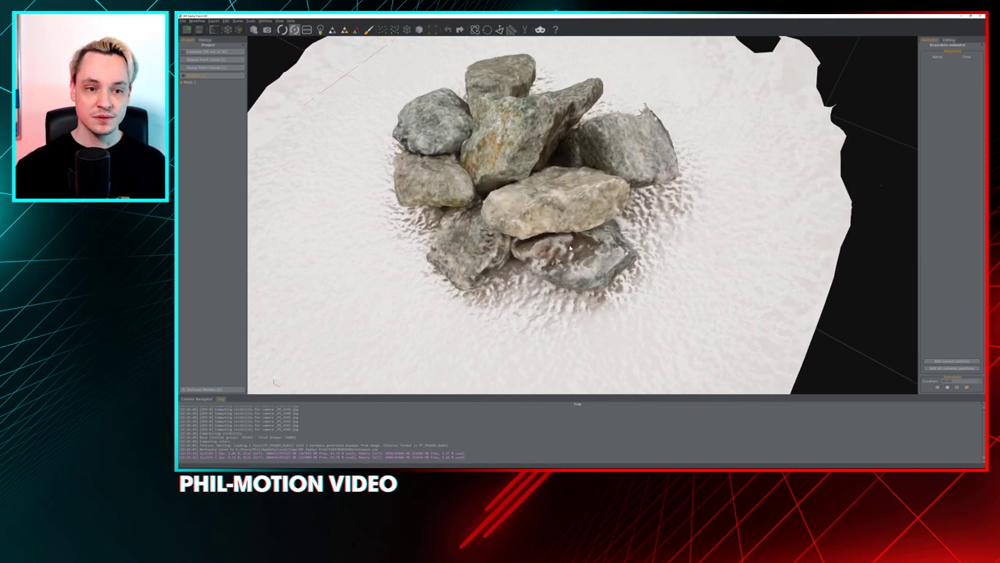
{"action": "left_click_drag", "start_coordinate": [570, 248], "coordinate": [540, 224]}
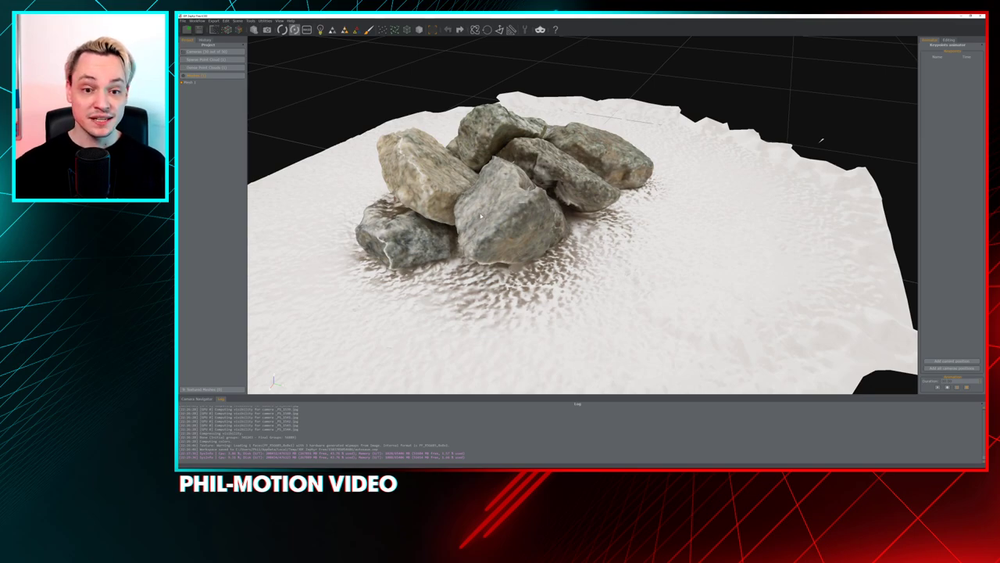
{"action": "scroll", "coordinate": [446, 189], "scroll_direction": "up", "scroll_amount": 4}
{"action": "left_click_drag", "start_coordinate": [445, 189], "coordinate": [573, 114]}
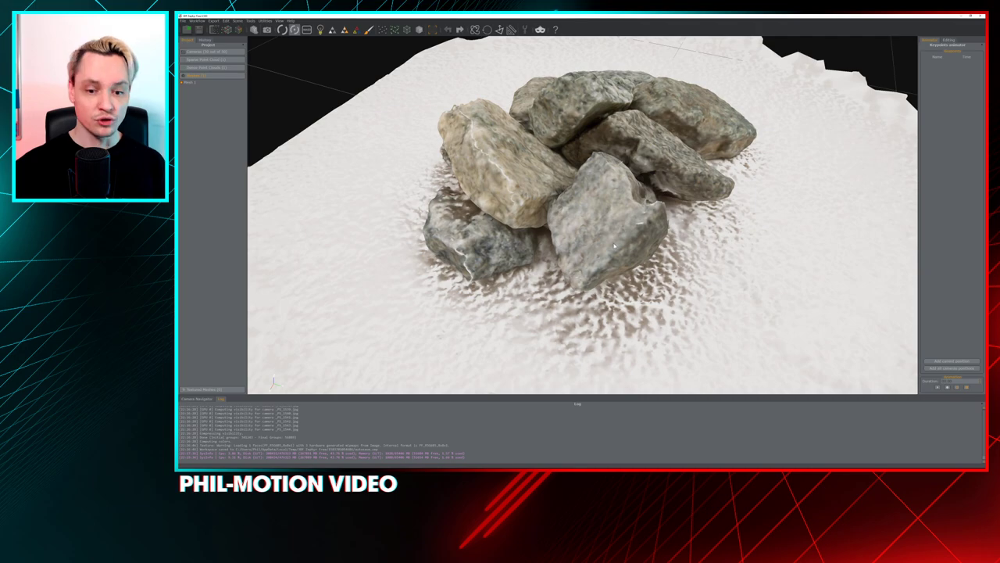
{"action": "left_click_drag", "start_coordinate": [563, 301], "coordinate": [665, 233]}
{"action": "scroll", "coordinate": [665, 233], "scroll_direction": "up", "scroll_amount": 8}
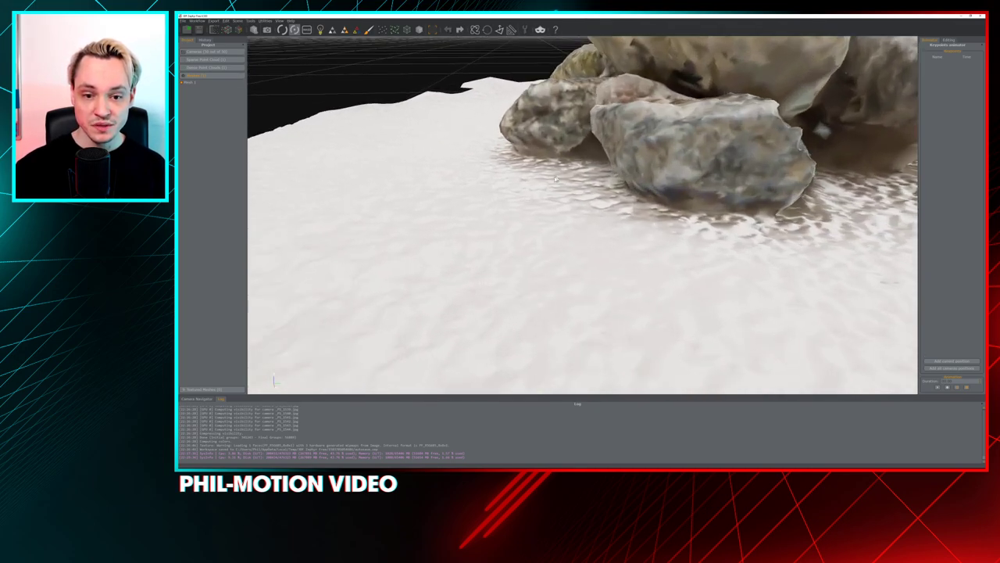
{"action": "left_click_drag", "start_coordinate": [574, 193], "coordinate": [541, 215]}
{"action": "scroll", "coordinate": [541, 216], "scroll_direction": "down", "scroll_amount": 2}
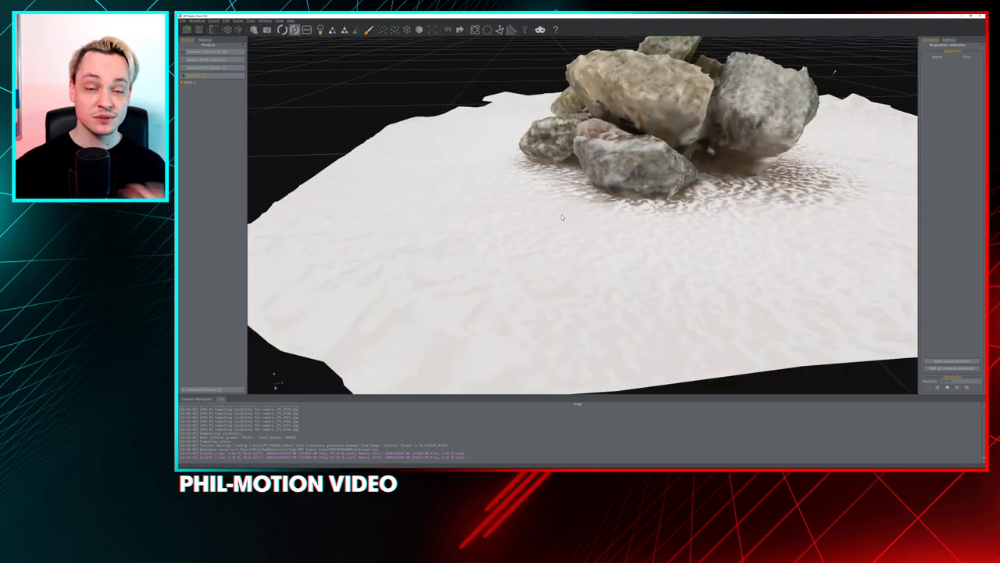
- Toggle the mesh's wireframe render mode and orbit closely around the rock pile from several angles
{"action": "left_click", "coordinate": [356, 30]}
{"action": "mouse_move", "coordinate": [477, 223]}
{"action": "left_mouse_down"}
{"action": "mouse_move", "coordinate": [415, 201]}
{"action": "mouse_move", "coordinate": [495, 281]}
{"action": "mouse_move", "coordinate": [513, 354]}
{"action": "mouse_move", "coordinate": [643, 353]}
{"action": "mouse_move", "coordinate": [656, 336]}
{"action": "left_mouse_up"}
{"action": "scroll", "coordinate": [656, 336], "scroll_direction": "up", "scroll_amount": 10}
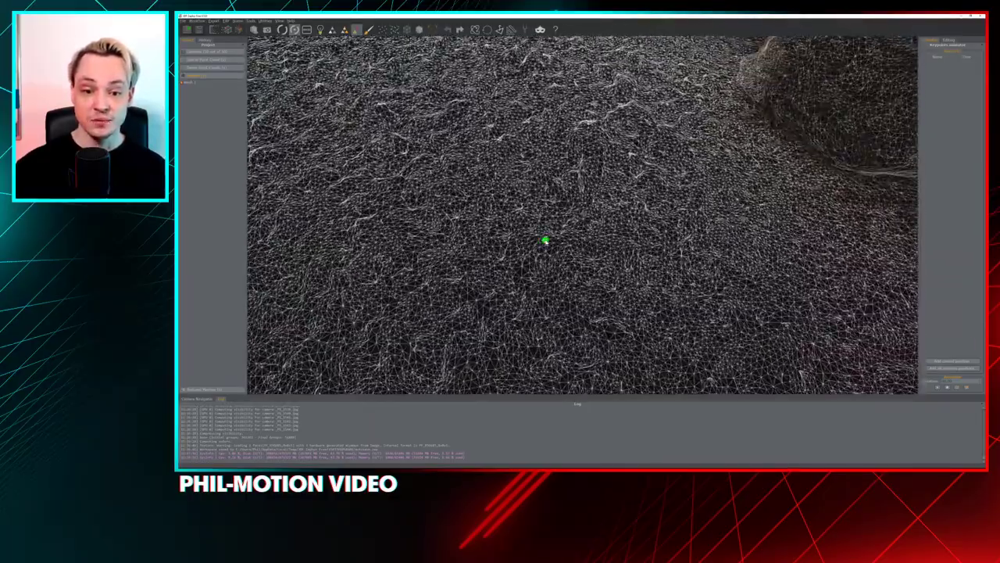
{"action": "left_click_drag", "start_coordinate": [545, 240], "coordinate": [541, 215]}
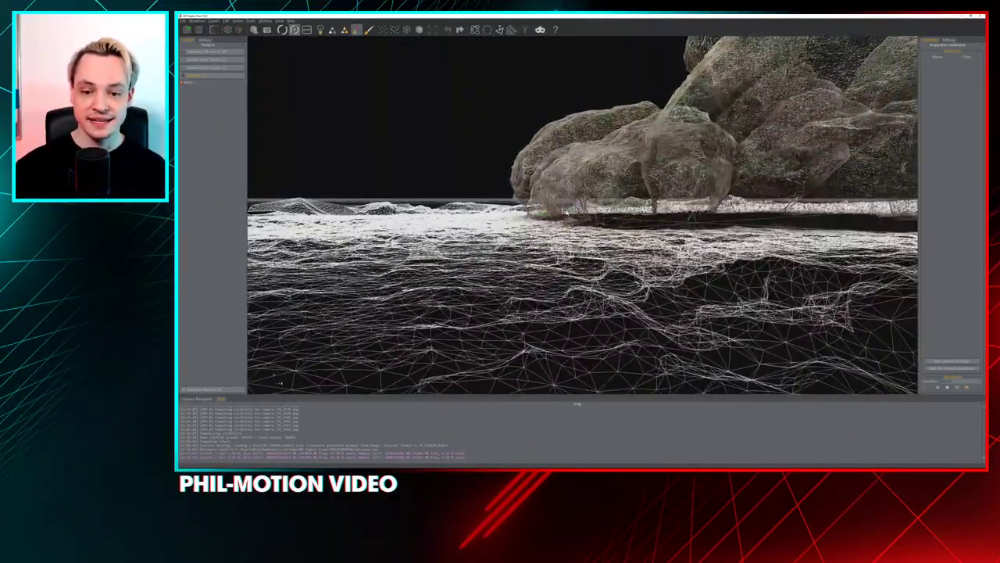
{"action": "mouse_move", "coordinate": [500, 119]}
{"action": "left_mouse_down"}
{"action": "mouse_move", "coordinate": [693, 217]}
{"action": "mouse_move", "coordinate": [558, 226]}
{"action": "mouse_move", "coordinate": [636, 262]}
{"action": "mouse_move", "coordinate": [482, 229]}
{"action": "mouse_move", "coordinate": [610, 231]}
{"action": "mouse_move", "coordinate": [408, 229]}
{"action": "mouse_move", "coordinate": [721, 255]}
{"action": "left_mouse_up"}
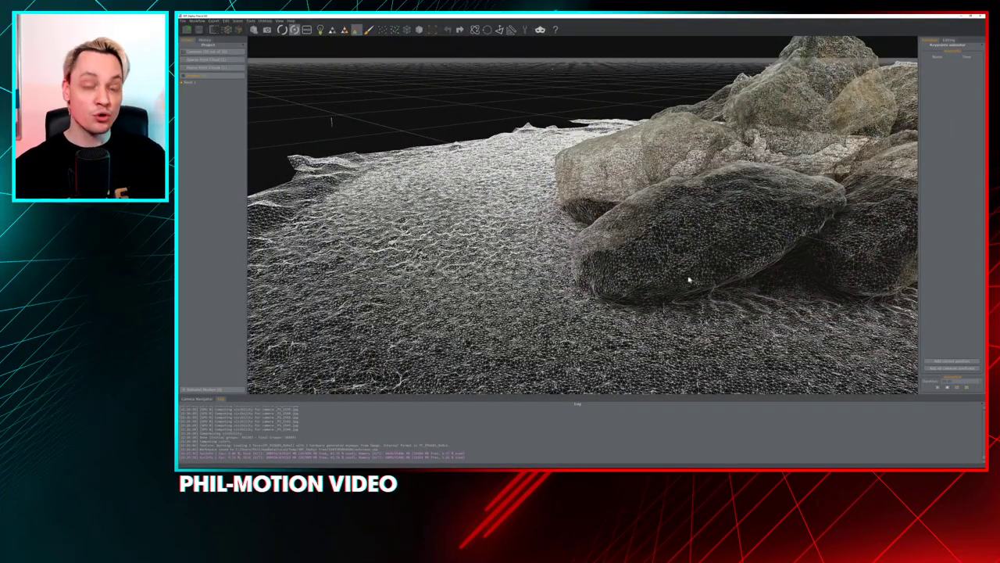
{"action": "left_click_drag", "start_coordinate": [497, 280], "coordinate": [476, 271]}
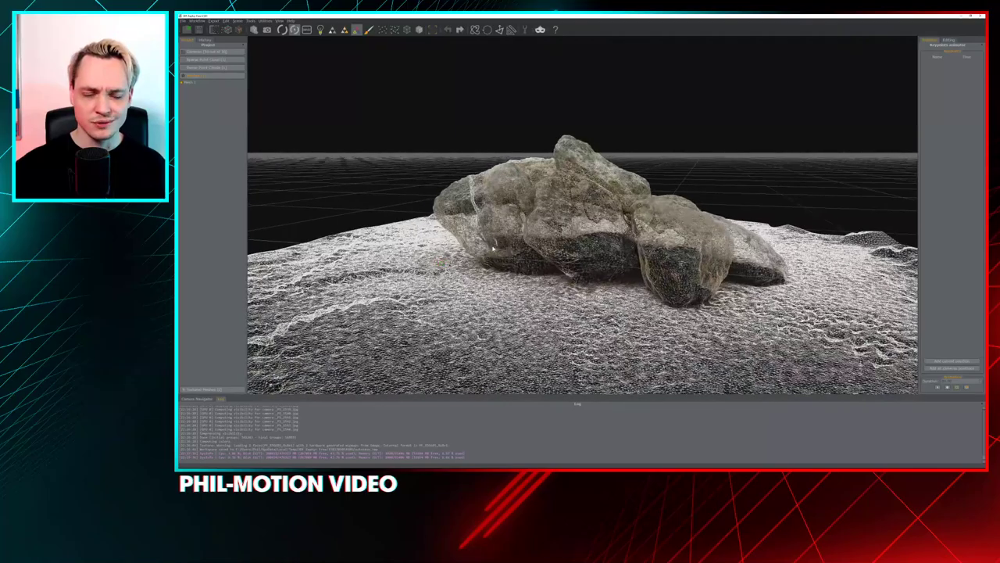
{"action": "scroll", "coordinate": [506, 295], "scroll_direction": "up", "scroll_amount": 10}
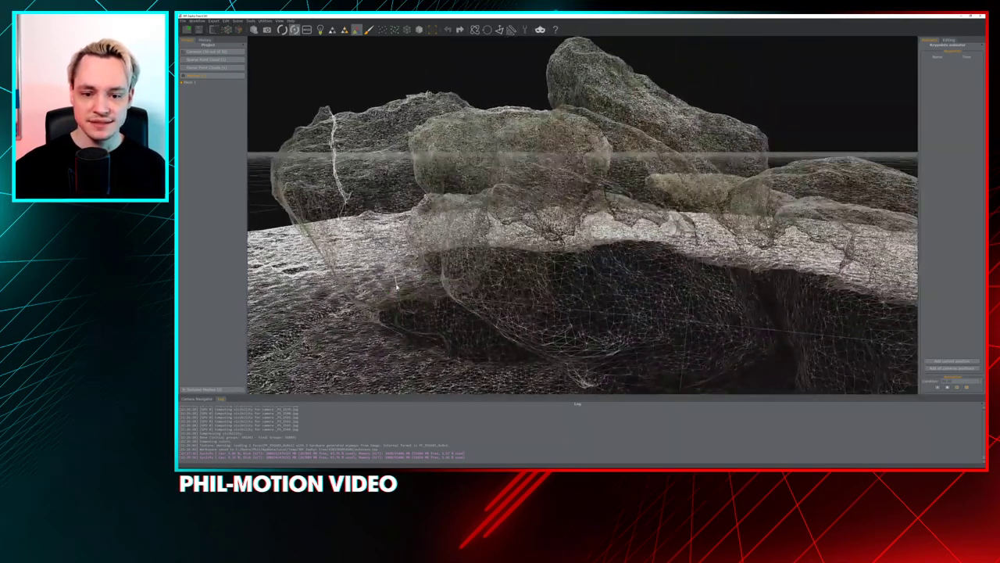
{"action": "left_click_drag", "start_coordinate": [397, 288], "coordinate": [423, 292]}
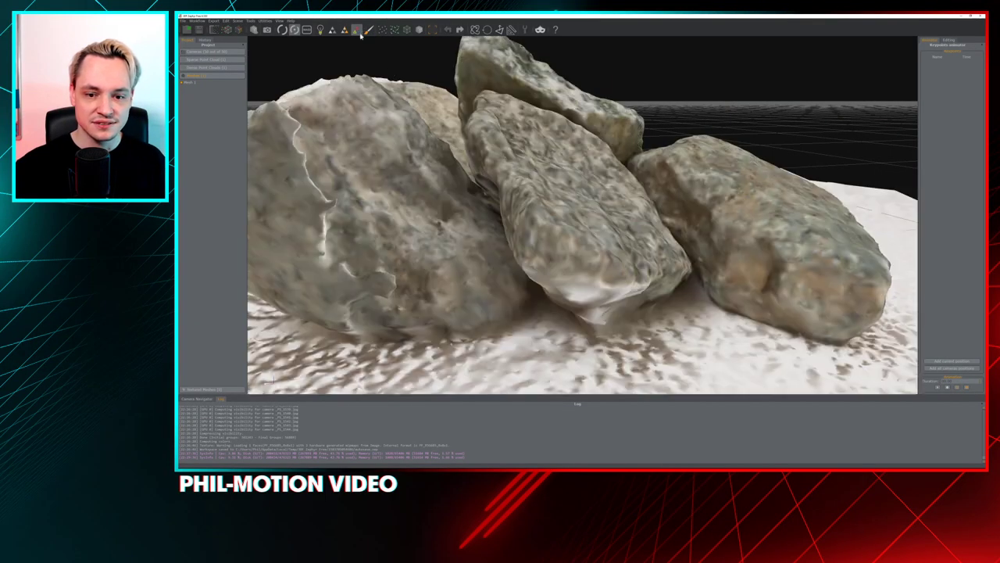
{"action": "left_click_drag", "start_coordinate": [516, 153], "coordinate": [550, 175]}
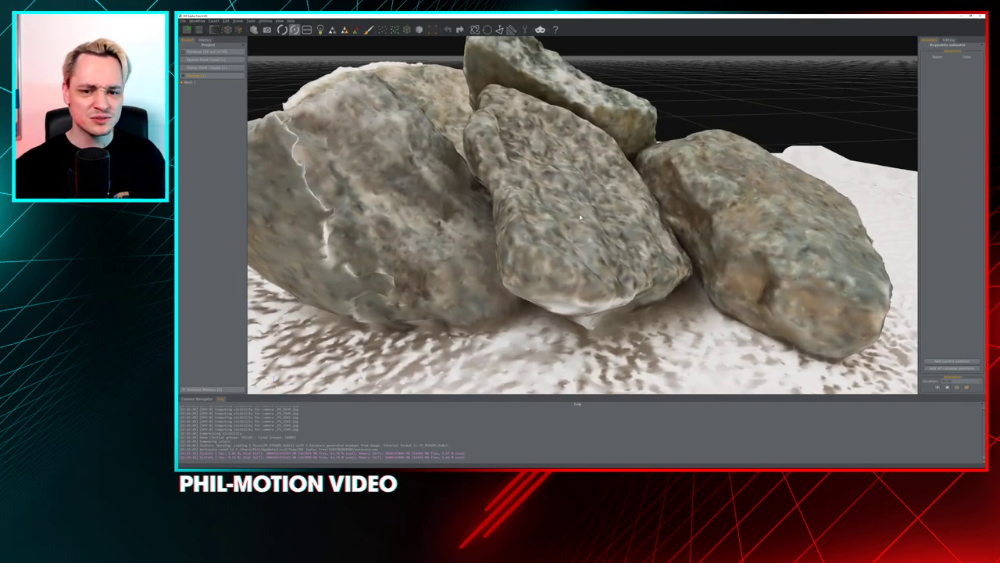
{"action": "left_click_drag", "start_coordinate": [580, 217], "coordinate": [602, 237]}
{"action": "scroll", "coordinate": [656, 271], "scroll_direction": "down", "scroll_amount": 10}
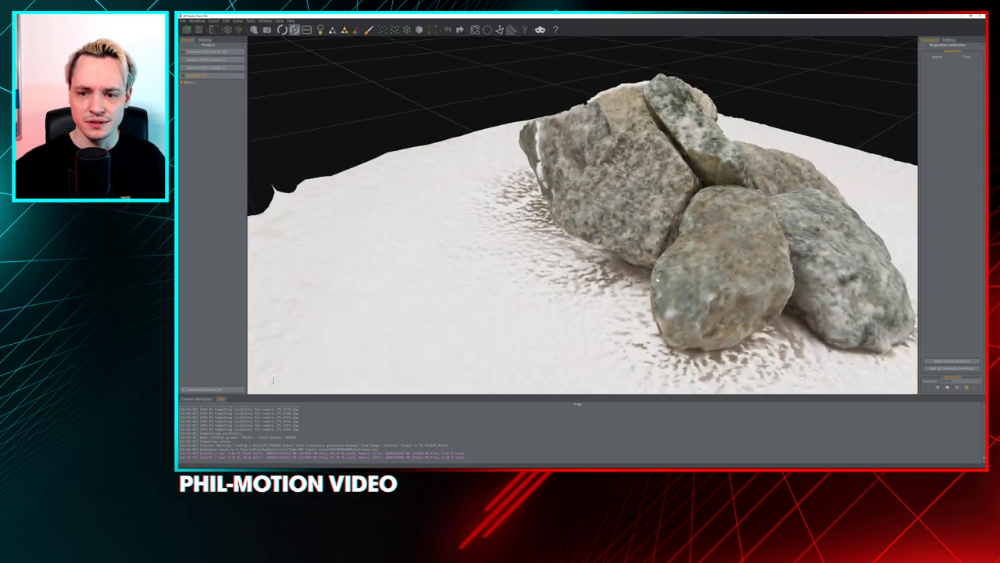
{"action": "left_click_drag", "start_coordinate": [680, 245], "coordinate": [587, 208]}
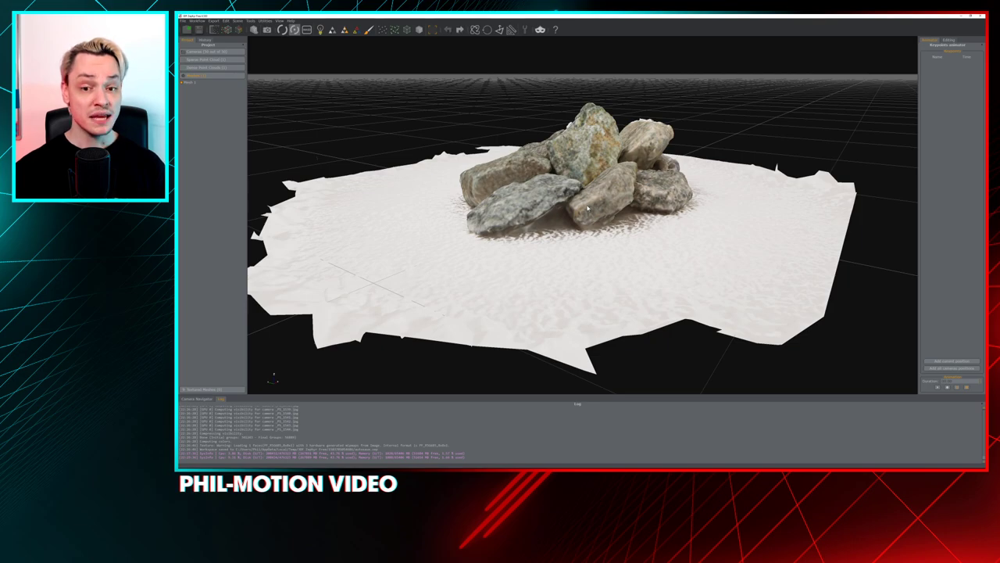
{"action": "left_click_drag", "start_coordinate": [594, 204], "coordinate": [616, 182]}
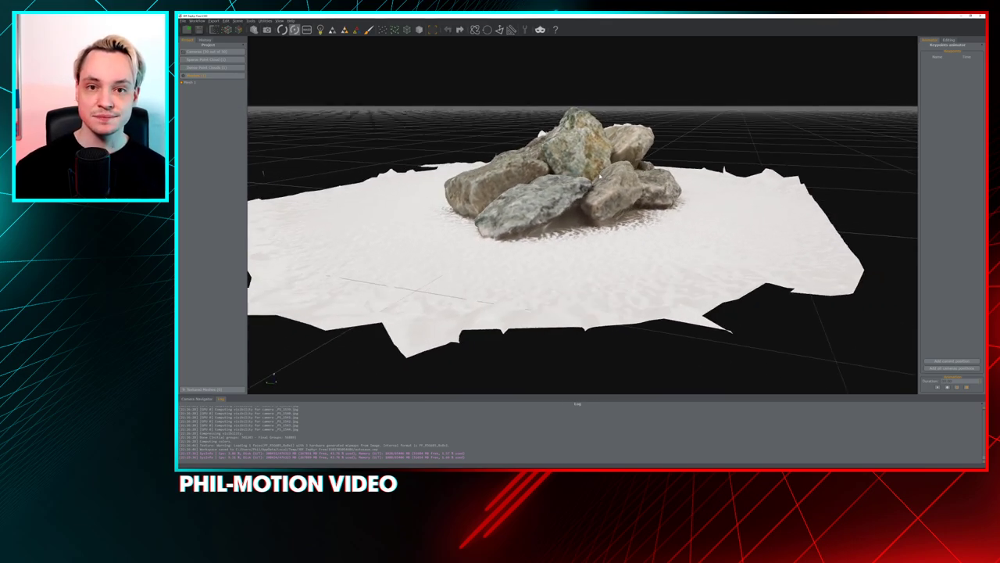
{"action": "left_click_drag", "start_coordinate": [602, 180], "coordinate": [559, 178]}
{"action": "scroll", "coordinate": [580, 161], "scroll_direction": "down", "scroll_amount": 5}
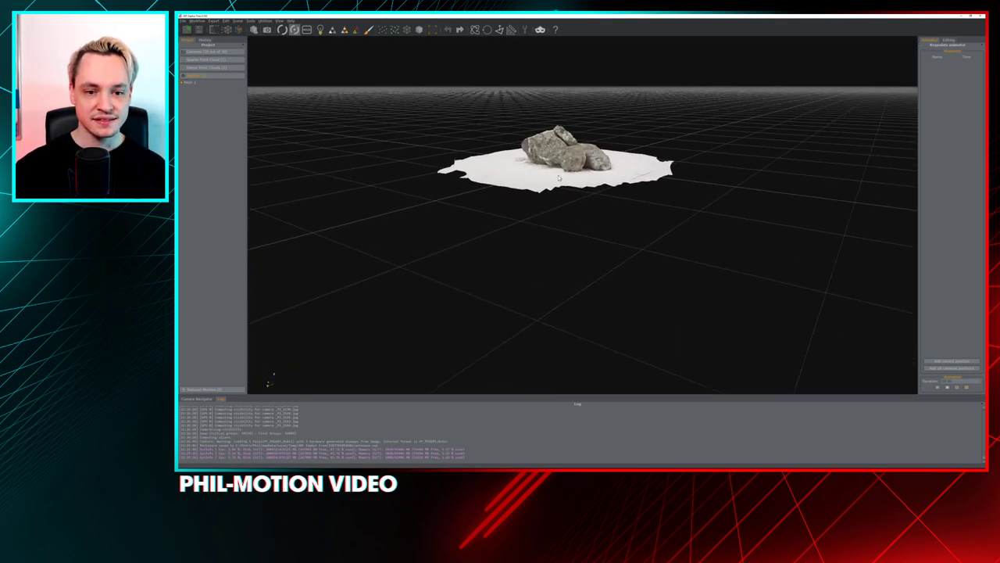
{"action": "left_click_drag", "start_coordinate": [471, 157], "coordinate": [497, 204]}
{"action": "scroll", "coordinate": [560, 227], "scroll_direction": "down", "scroll_amount": 5}
{"action": "left_click_drag", "start_coordinate": [554, 214], "coordinate": [626, 194]}
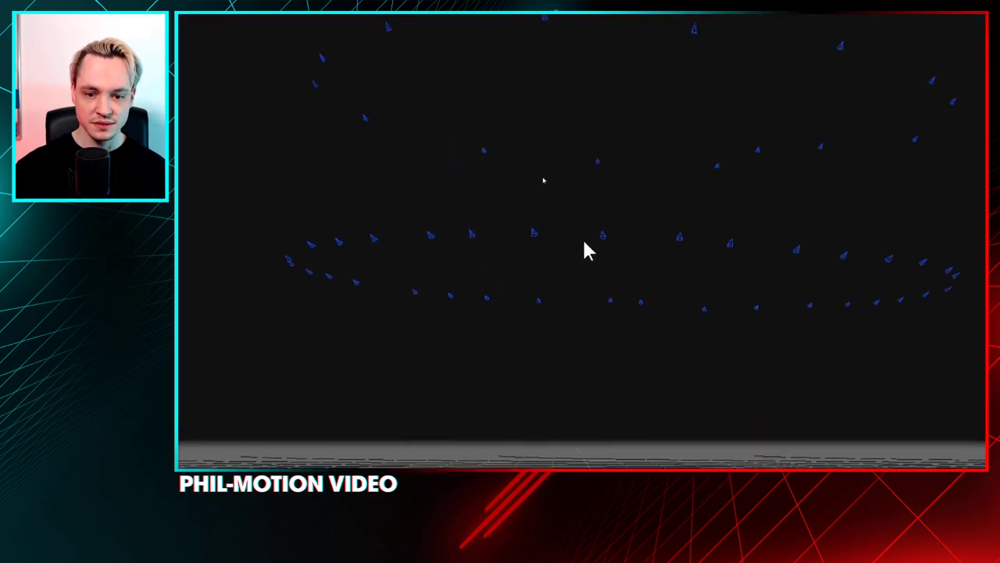
{"action": "scroll", "coordinate": [586, 244], "scroll_direction": "up", "scroll_amount": 10}
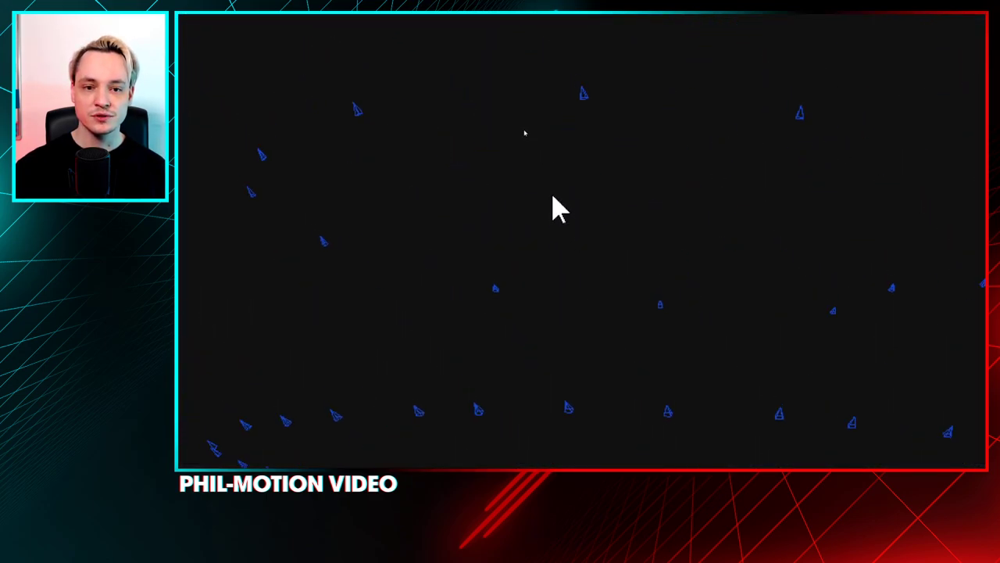
{"action": "mouse_move", "coordinate": [633, 225]}
{"action": "left_mouse_down"}
{"action": "mouse_move", "coordinate": [636, 274]}
{"action": "mouse_move", "coordinate": [585, 302]}
{"action": "mouse_move", "coordinate": [536, 297]}
{"action": "mouse_move", "coordinate": [586, 306]}
{"action": "mouse_move", "coordinate": [587, 250]}
{"action": "mouse_move", "coordinate": [579, 273]}
{"action": "mouse_move", "coordinate": [543, 194]}
{"action": "mouse_move", "coordinate": [612, 203]}
{"action": "mouse_move", "coordinate": [523, 208]}
{"action": "mouse_move", "coordinate": [582, 242]}
{"action": "mouse_move", "coordinate": [639, 248]}
{"action": "mouse_move", "coordinate": [561, 249]}
{"action": "mouse_move", "coordinate": [552, 246]}
{"action": "mouse_move", "coordinate": [587, 237]}
{"action": "mouse_move", "coordinate": [585, 245]}
{"action": "mouse_move", "coordinate": [587, 221]}
{"action": "mouse_move", "coordinate": [628, 232]}
{"action": "mouse_move", "coordinate": [537, 219]}
{"action": "mouse_move", "coordinate": [560, 226]}
{"action": "mouse_move", "coordinate": [607, 163]}
{"action": "mouse_move", "coordinate": [592, 89]}
{"action": "mouse_move", "coordinate": [582, 125]}
{"action": "left_mouse_up"}
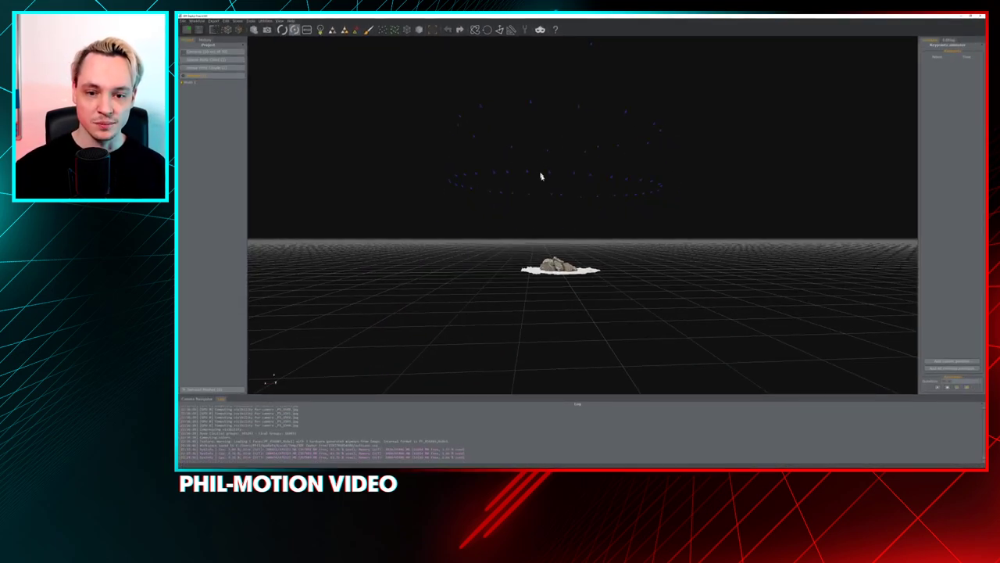
{"action": "scroll", "coordinate": [547, 253], "scroll_direction": "up", "scroll_amount": 5}
{"action": "scroll", "coordinate": [571, 247], "scroll_direction": "down", "scroll_amount": 3}
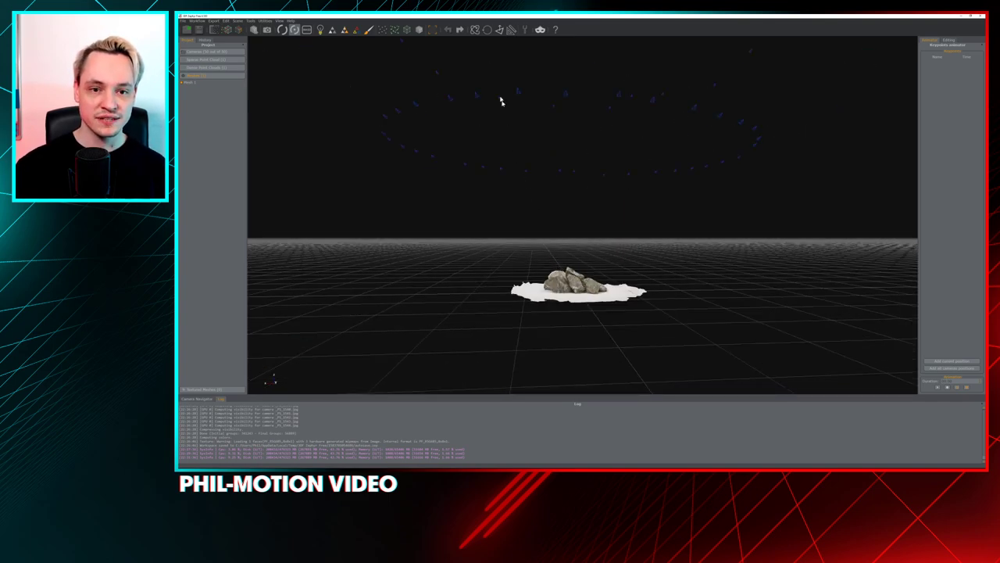
- Start the move/rotate transform, then undo an accidental deletion of the rock mesh
{"action": "left_click", "coordinate": [476, 30]}
{"action": "mouse_move", "coordinate": [589, 228]}
{"action": "left_mouse_down"}
{"action": "mouse_move", "coordinate": [560, 229]}
{"action": "mouse_move", "coordinate": [578, 234]}
{"action": "left_mouse_up"}
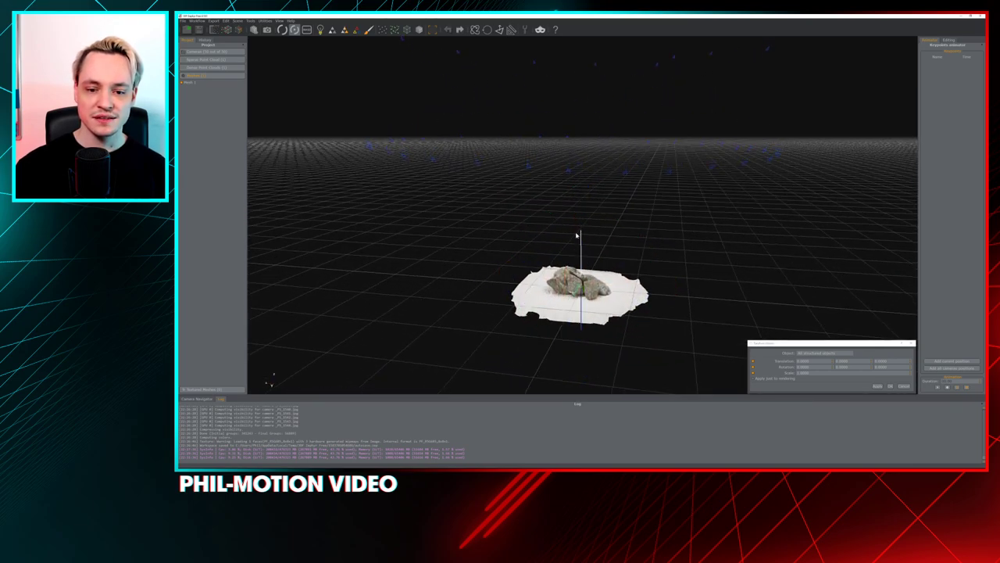
{"action": "key", "text": "Delete"}
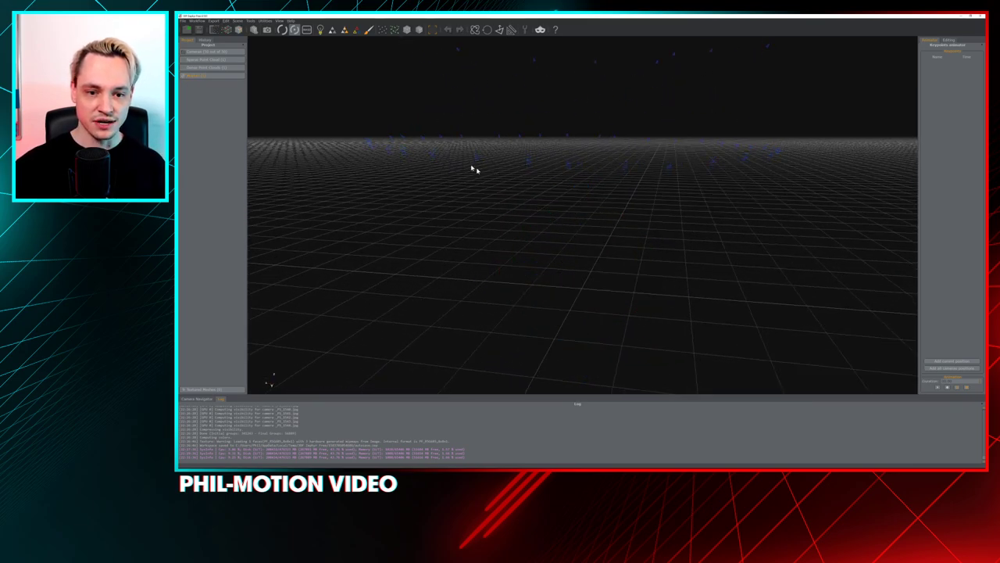
{"action": "left_click_drag", "start_coordinate": [472, 168], "coordinate": [289, 61]}
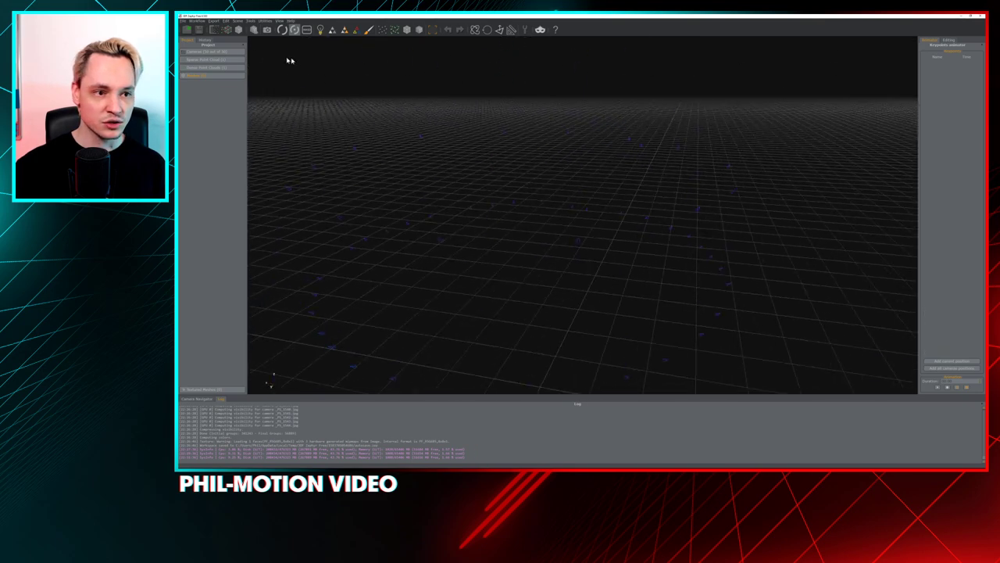
{"action": "left_click", "coordinate": [226, 21]}
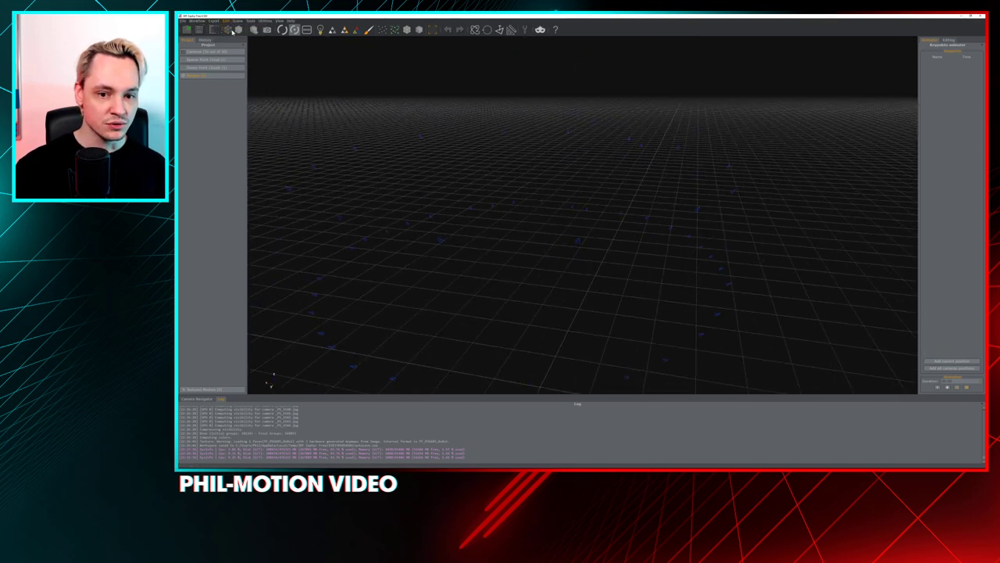
{"action": "left_click_drag", "start_coordinate": [384, 183], "coordinate": [542, 219]}
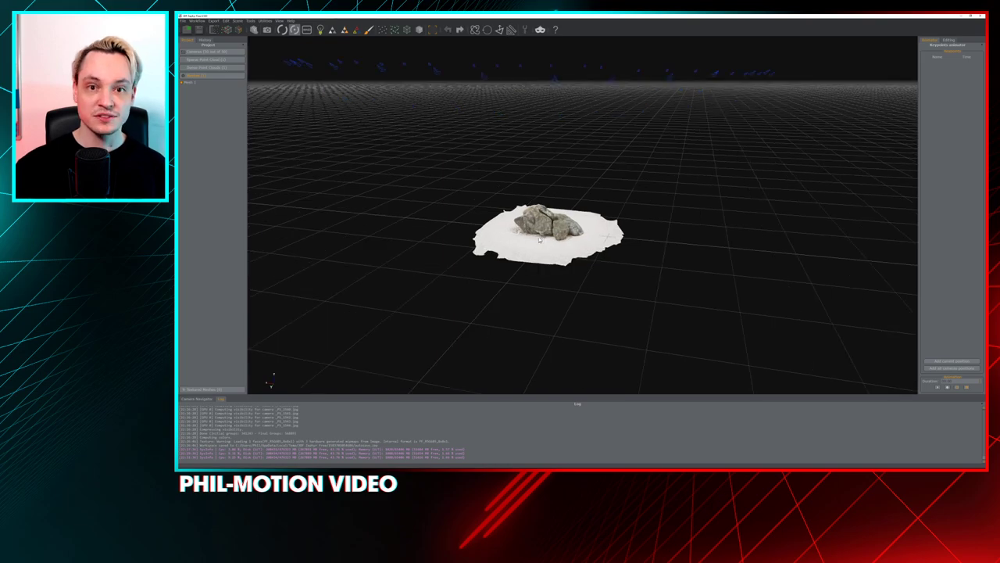
- Rotate the rock mesh to lie flat on the grid and apply the transform
{"action": "scroll", "coordinate": [538, 238], "scroll_direction": "up", "scroll_amount": 2}
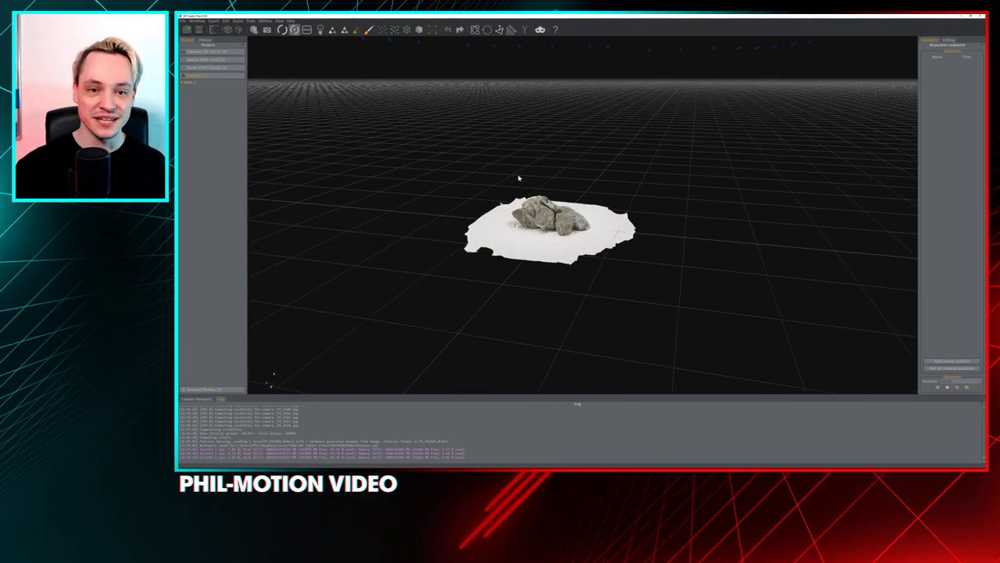
{"action": "left_click_drag", "start_coordinate": [577, 154], "coordinate": [404, 257]}
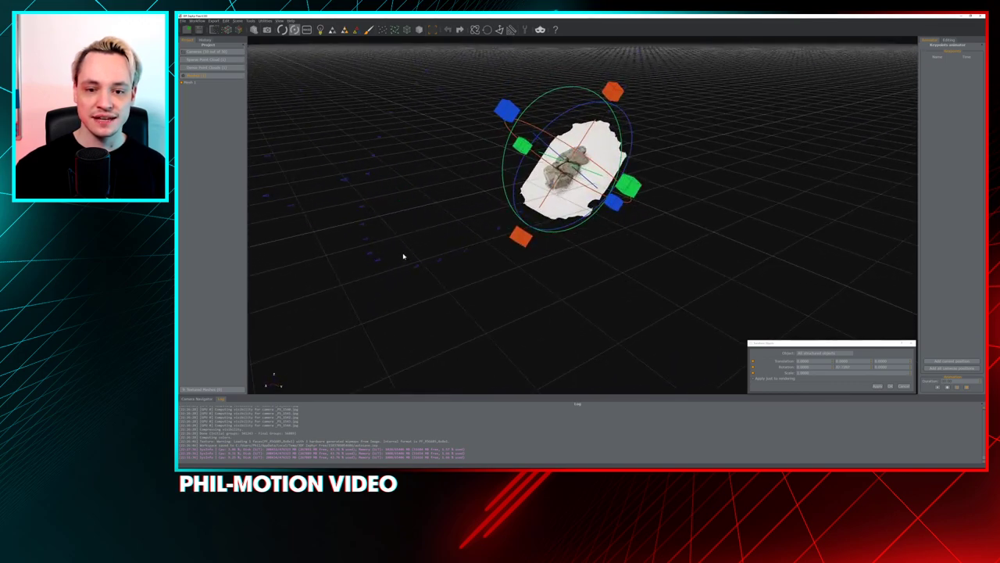
{"action": "left_click_drag", "start_coordinate": [523, 123], "coordinate": [580, 87]}
{"action": "scroll", "coordinate": [554, 150], "scroll_direction": "up", "scroll_amount": 3}
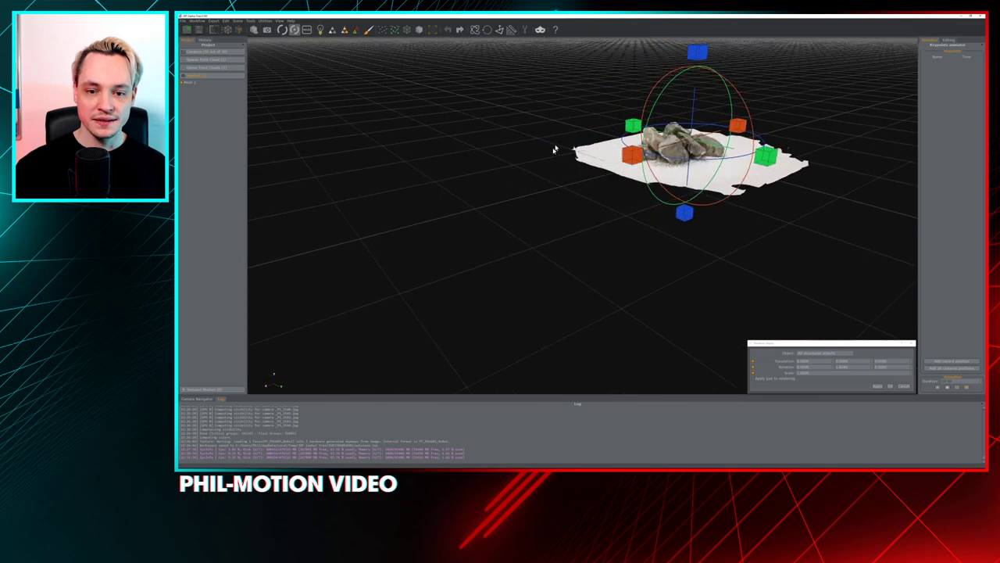
{"action": "left_click_drag", "start_coordinate": [553, 149], "coordinate": [456, 192]}
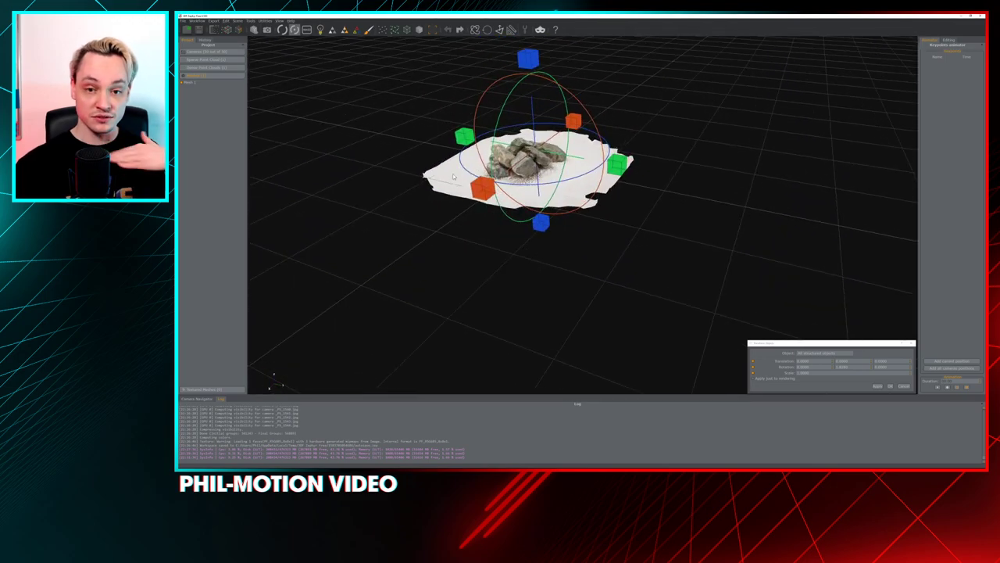
{"action": "left_click_drag", "start_coordinate": [565, 144], "coordinate": [492, 156]}
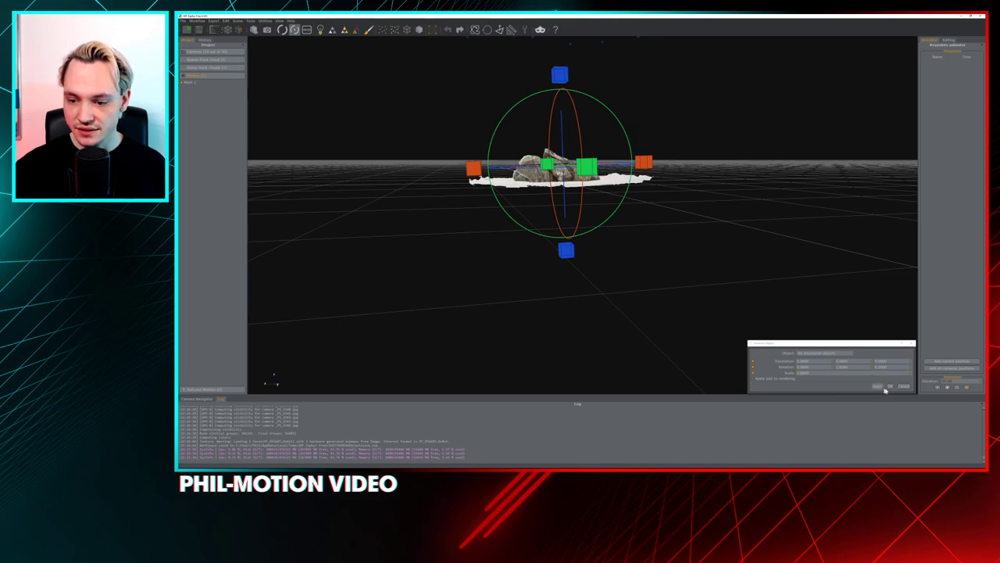
{"action": "left_click", "coordinate": [904, 387]}
- Orbit the level rock mesh from above and low angles, then bring up Tools > Mesh Filters
{"action": "left_click_drag", "start_coordinate": [504, 188], "coordinate": [478, 226]}
{"action": "scroll", "coordinate": [481, 234], "scroll_direction": "up", "scroll_amount": 10}
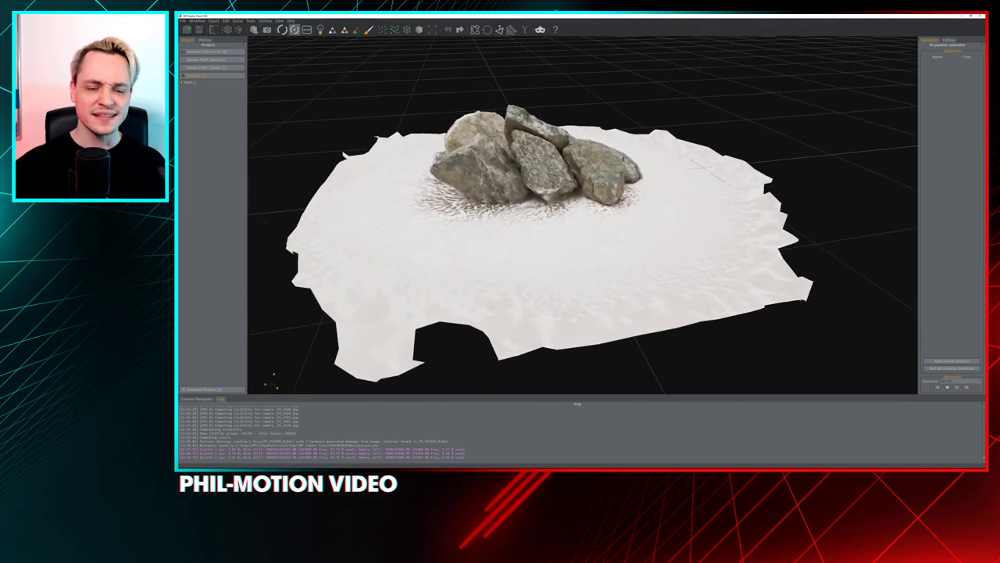
{"action": "mouse_move", "coordinate": [477, 206]}
{"action": "left_mouse_down"}
{"action": "mouse_move", "coordinate": [479, 184]}
{"action": "mouse_move", "coordinate": [461, 192]}
{"action": "mouse_move", "coordinate": [467, 219]}
{"action": "mouse_move", "coordinate": [499, 219]}
{"action": "left_mouse_up"}
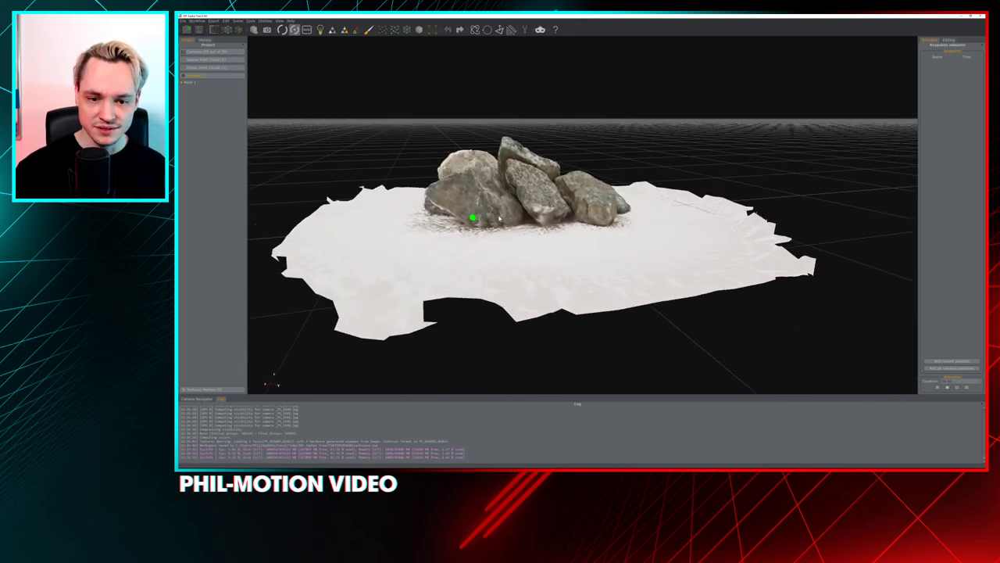
{"action": "left_click_drag", "start_coordinate": [468, 172], "coordinate": [460, 170]}
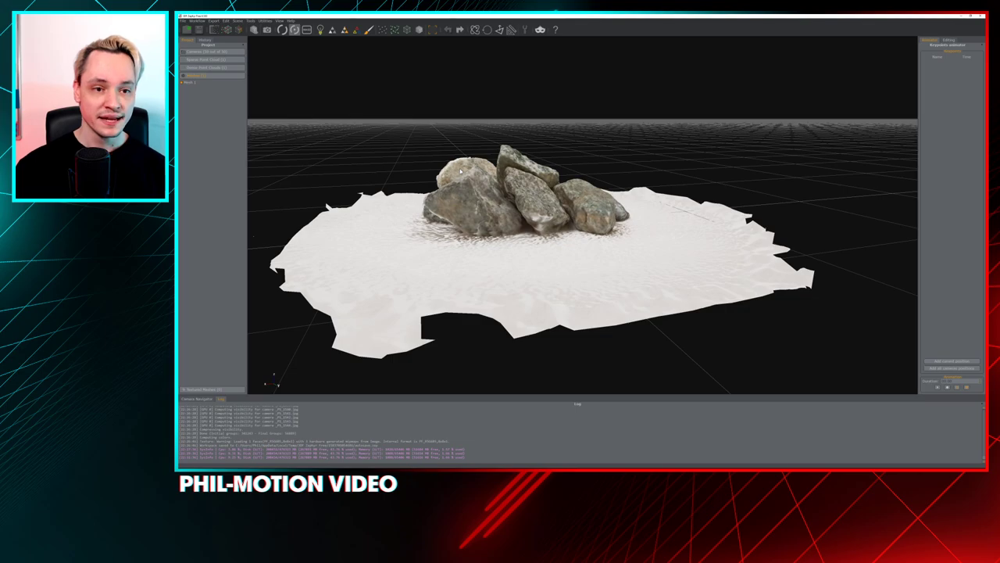
{"action": "left_click", "coordinate": [250, 20]}
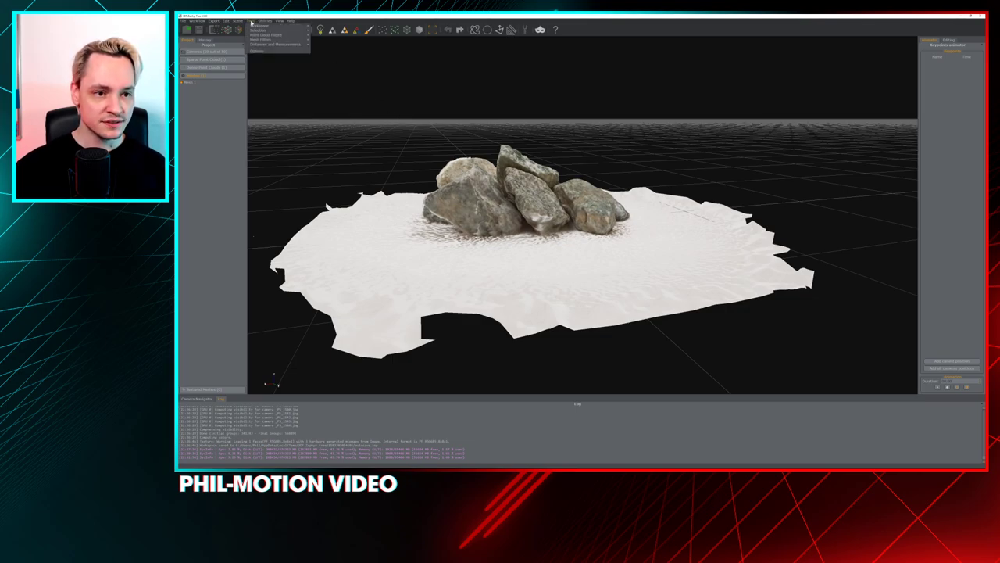
{"action": "mouse_move", "coordinate": [263, 39]}
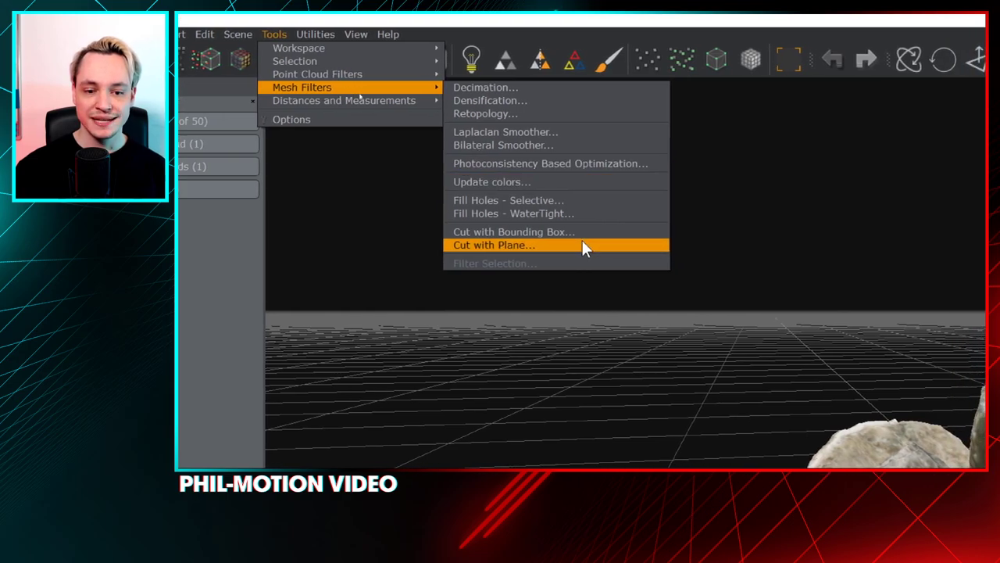
- Cut the rock-pile mesh with a plane rotated flat just beneath the ground surface
{"action": "left_click", "coordinate": [582, 245]}
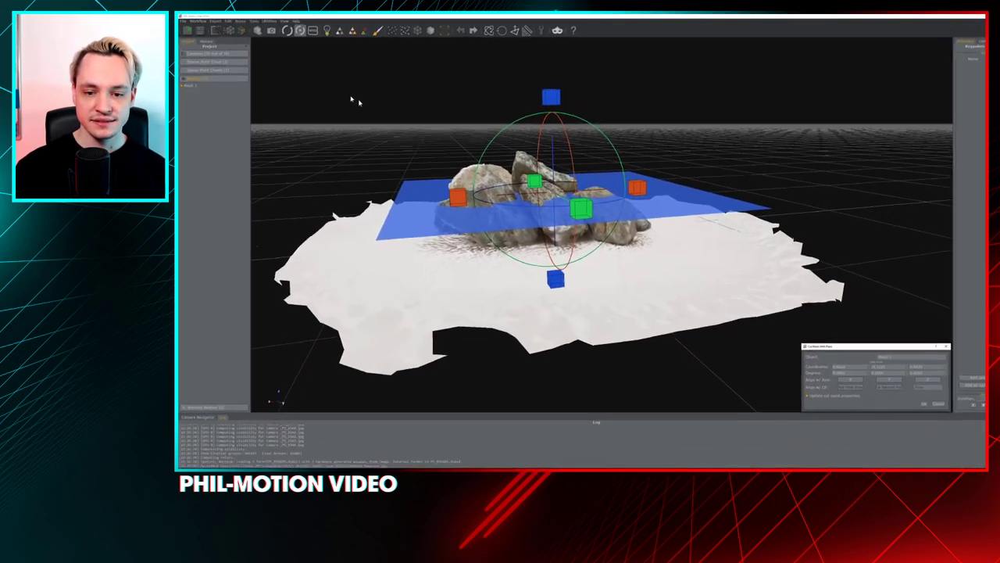
{"action": "left_click_drag", "start_coordinate": [540, 139], "coordinate": [535, 177]}
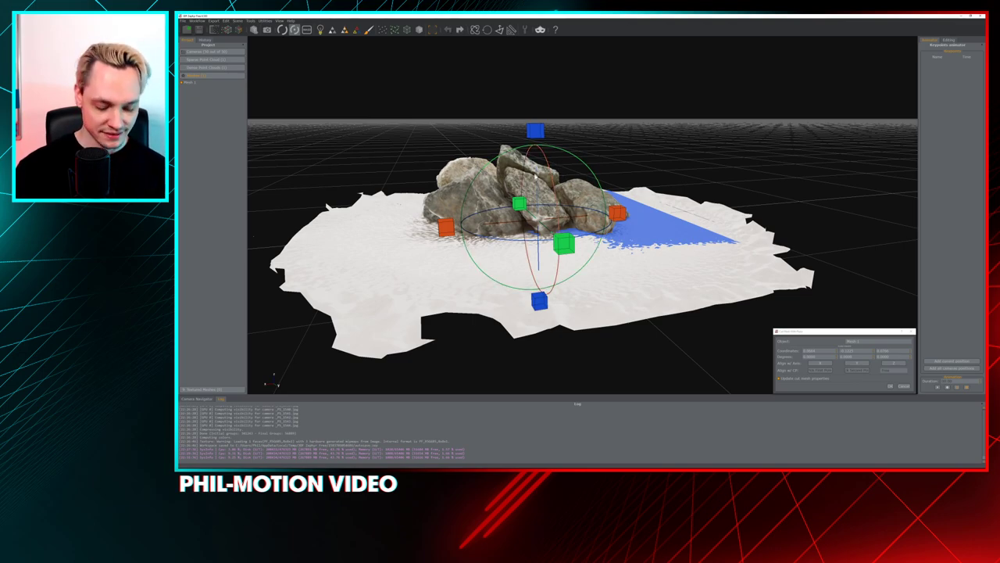
{"action": "left_click_drag", "start_coordinate": [542, 180], "coordinate": [540, 180]}
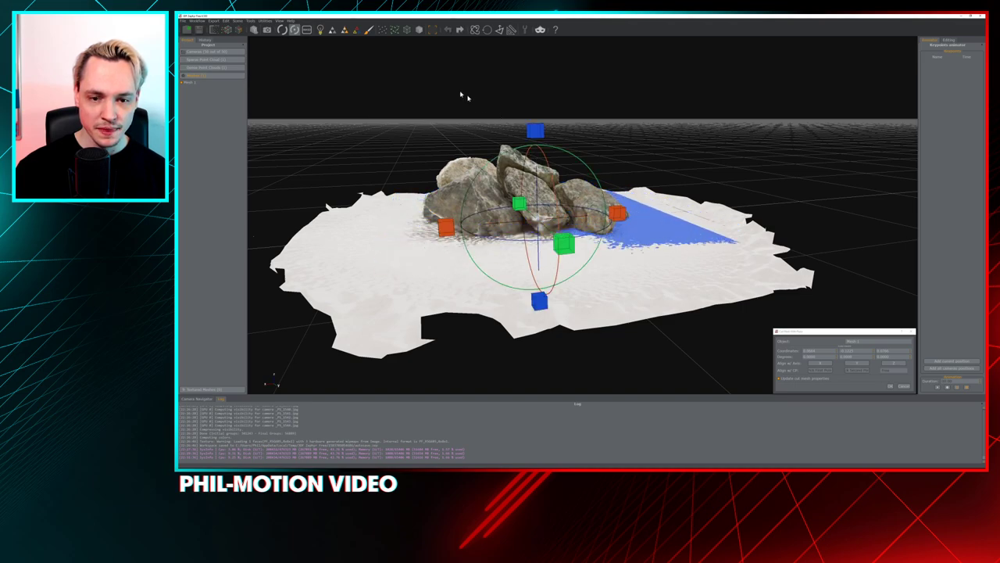
{"action": "left_click", "coordinate": [905, 387]}
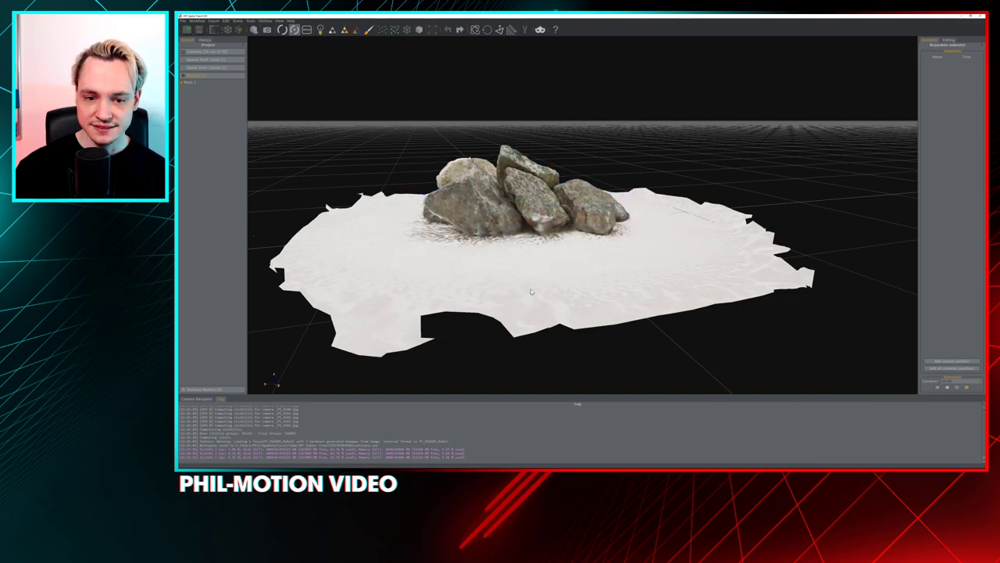
- Tilt the rock-pile mesh a little with the transform rotation ring and confirm it
{"action": "left_click", "coordinate": [475, 29]}
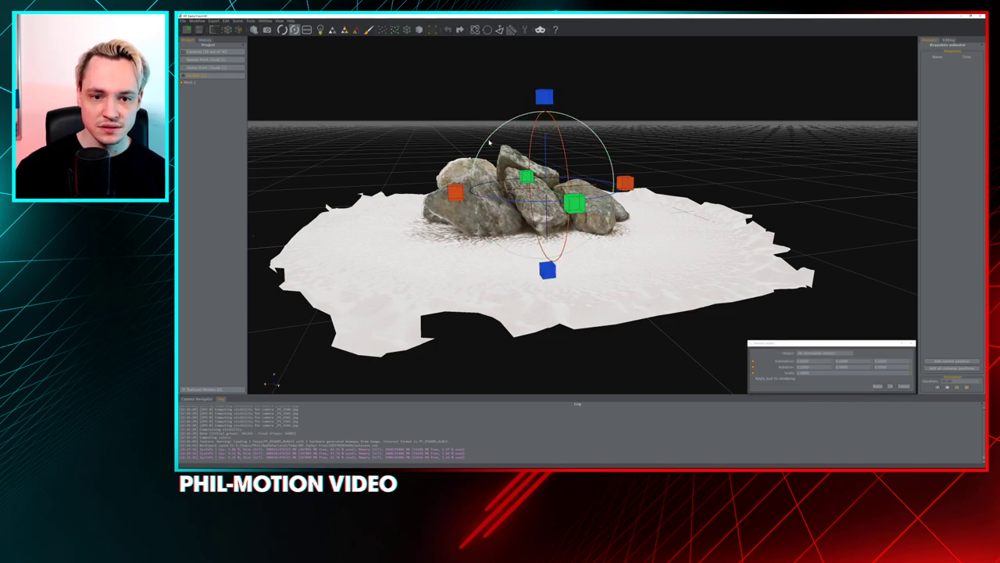
{"action": "left_click_drag", "start_coordinate": [485, 132], "coordinate": [485, 142]}
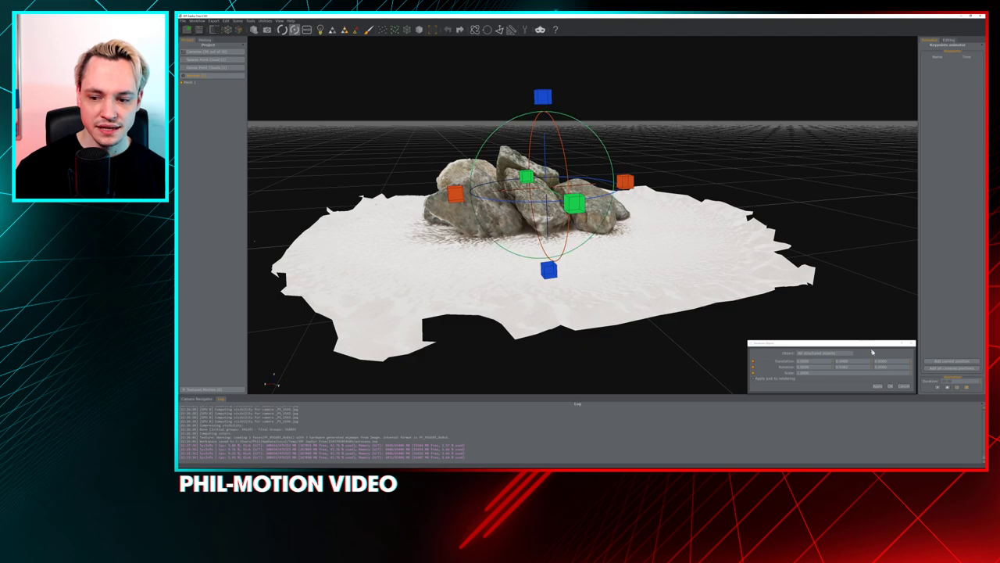
{"action": "left_click", "coordinate": [891, 387]}
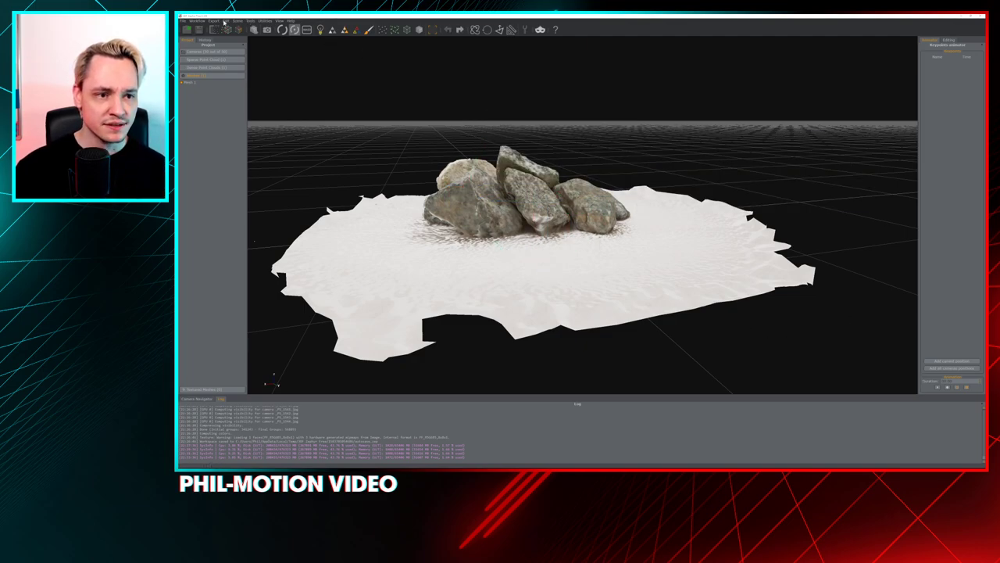
- Start another Cut with Plane, lowering the plane through the rocks and tilting it
{"action": "left_click", "coordinate": [250, 21]}
{"action": "mouse_move", "coordinate": [277, 41]}
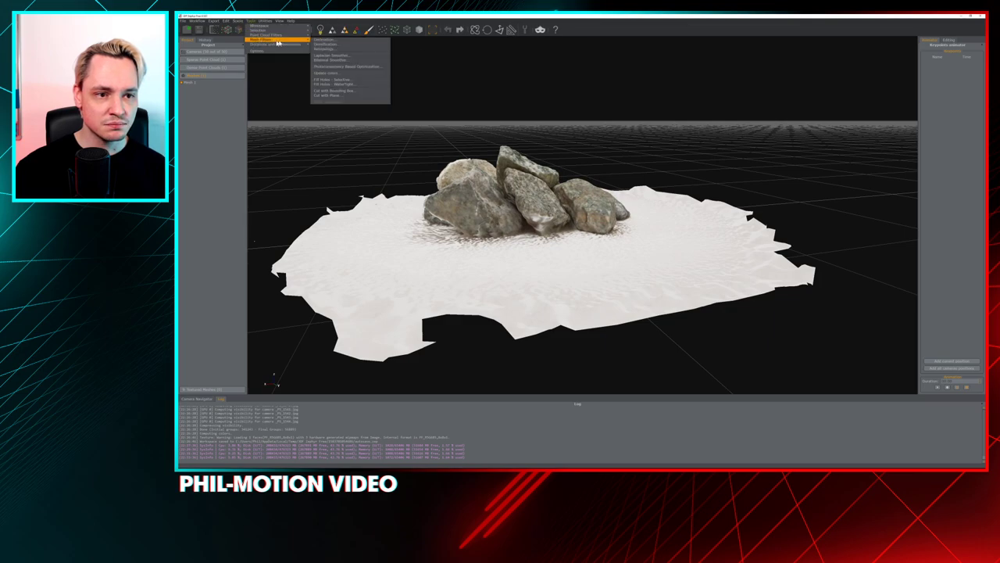
{"action": "left_click", "coordinate": [356, 96]}
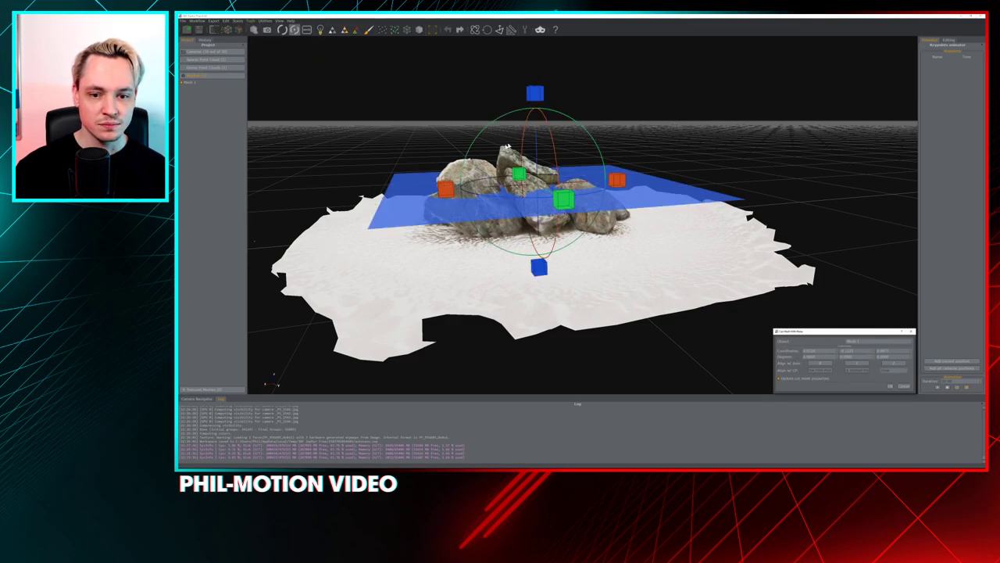
{"action": "left_click_drag", "start_coordinate": [537, 132], "coordinate": [537, 176]}
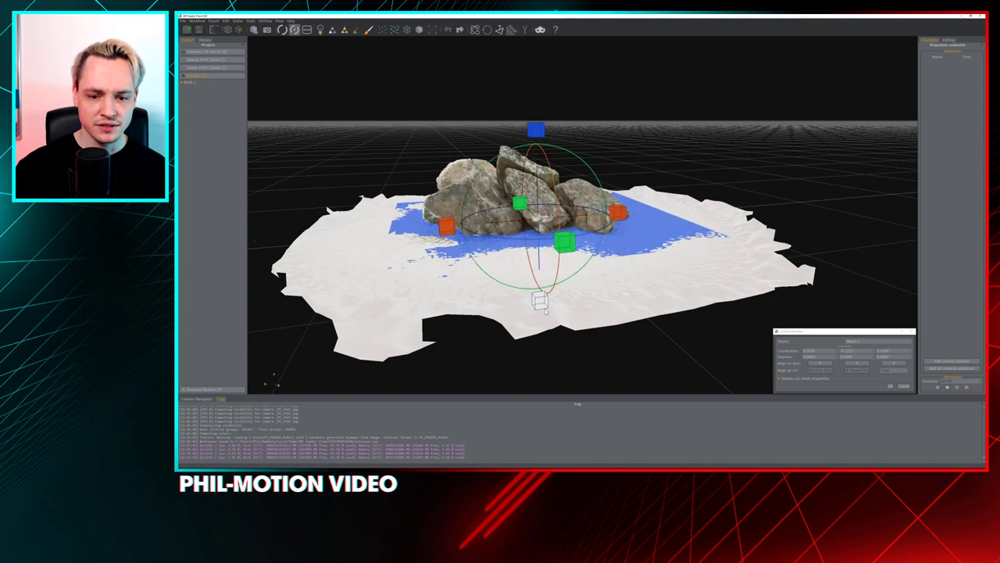
{"action": "left_click_drag", "start_coordinate": [564, 243], "coordinate": [598, 274]}
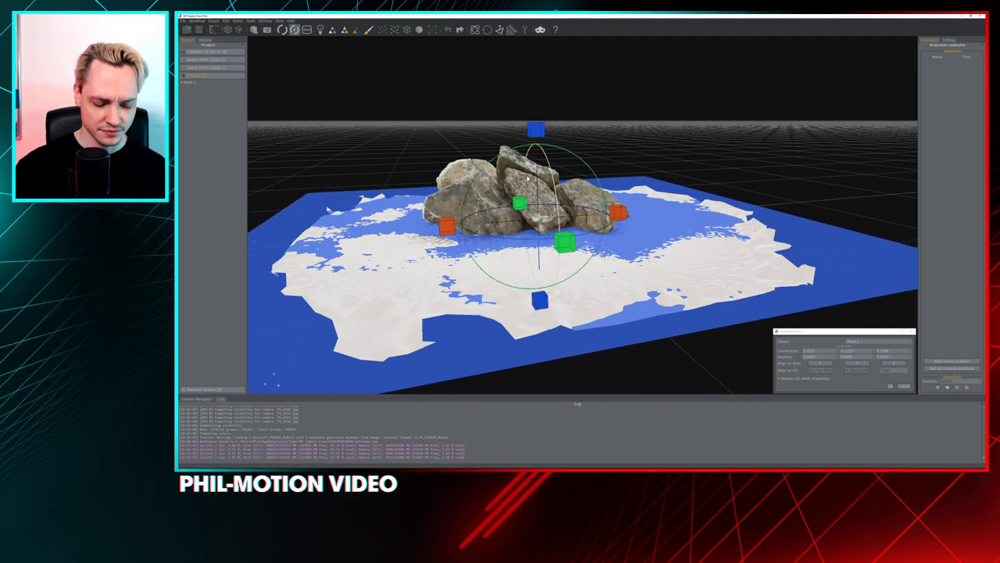
- Nudge the cutting plane's position and check it from a top-down view around the rocks
{"action": "left_click_drag", "start_coordinate": [537, 181], "coordinate": [717, 143]}
{"action": "scroll", "coordinate": [537, 182], "scroll_direction": "down", "scroll_amount": 3}
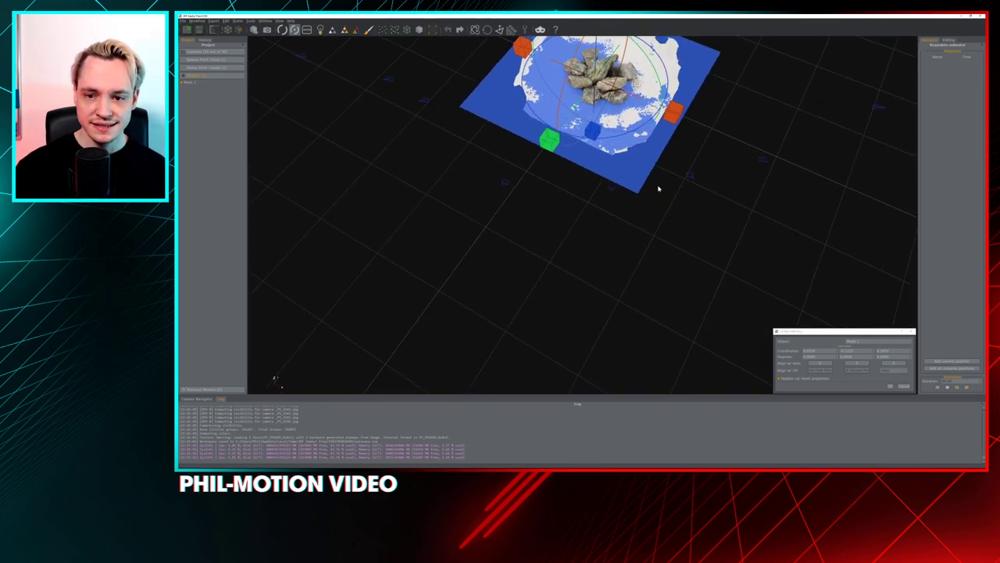
{"action": "left_click_drag", "start_coordinate": [659, 189], "coordinate": [615, 279]}
{"action": "scroll", "coordinate": [614, 279], "scroll_direction": "up", "scroll_amount": 6}
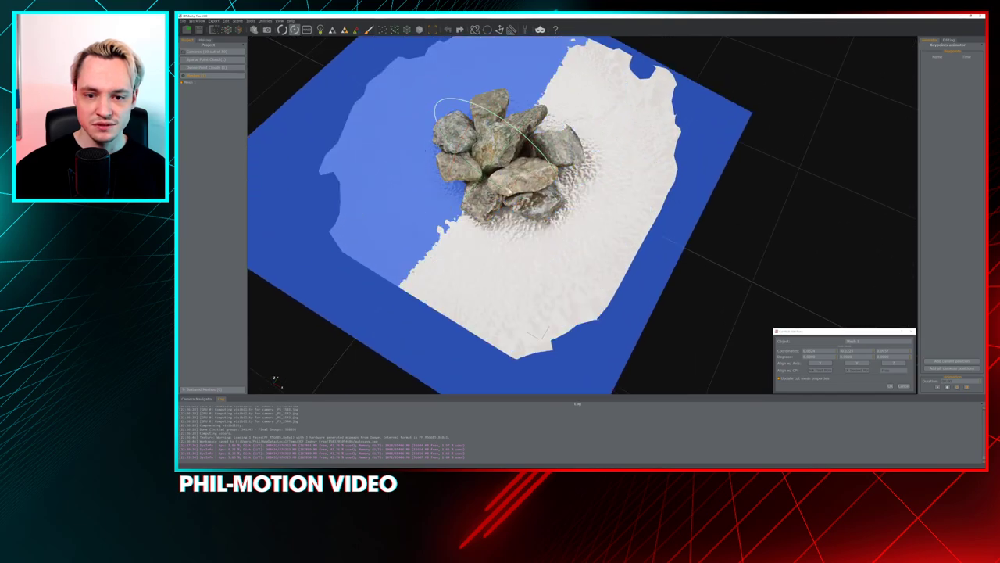
{"action": "mouse_move", "coordinate": [508, 192]}
{"action": "left_mouse_down"}
{"action": "mouse_move", "coordinate": [516, 195]}
{"action": "mouse_move", "coordinate": [508, 192]}
{"action": "left_mouse_up"}
- Apply the plane cut, inspect the rocks from side and above, and bring up Transform
{"action": "key", "text": "Return"}
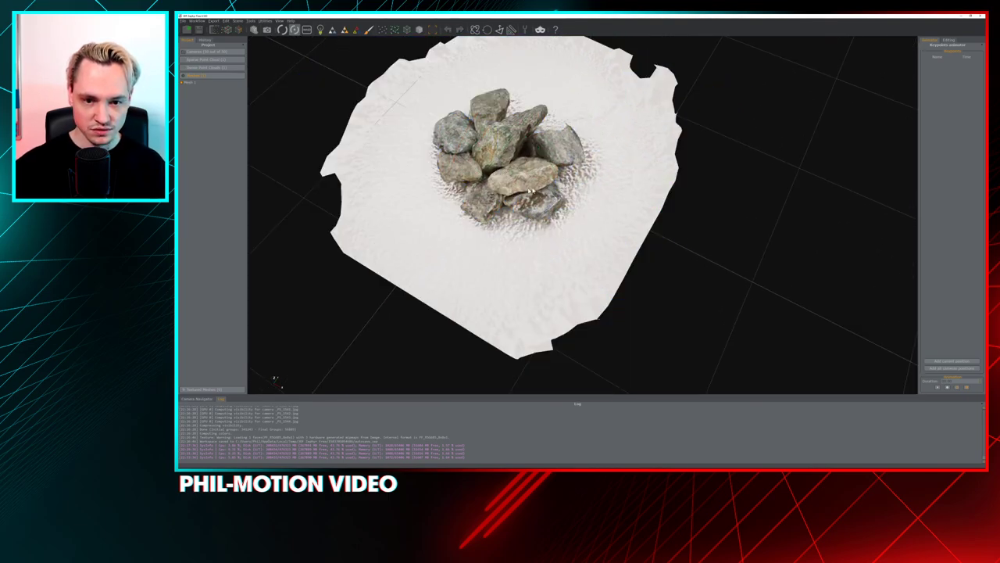
{"action": "left_click_drag", "start_coordinate": [493, 227], "coordinate": [452, 153]}
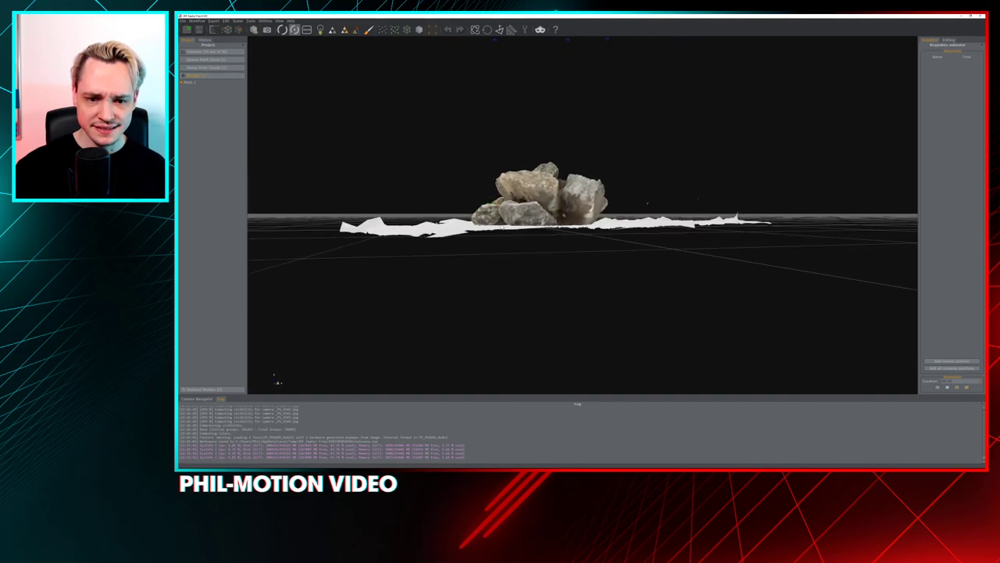
{"action": "left_click_drag", "start_coordinate": [505, 230], "coordinate": [500, 262]}
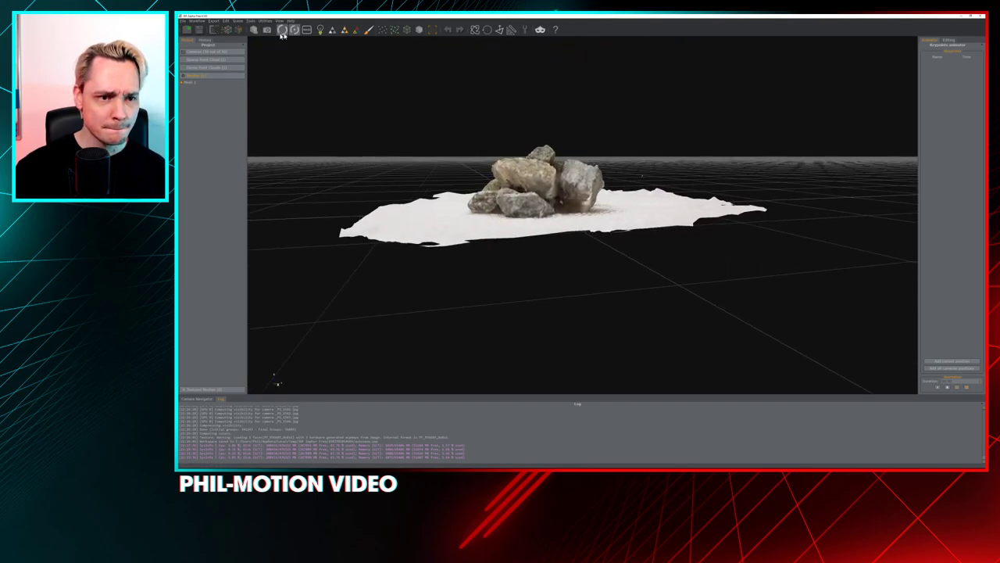
{"action": "left_click", "coordinate": [474, 30]}
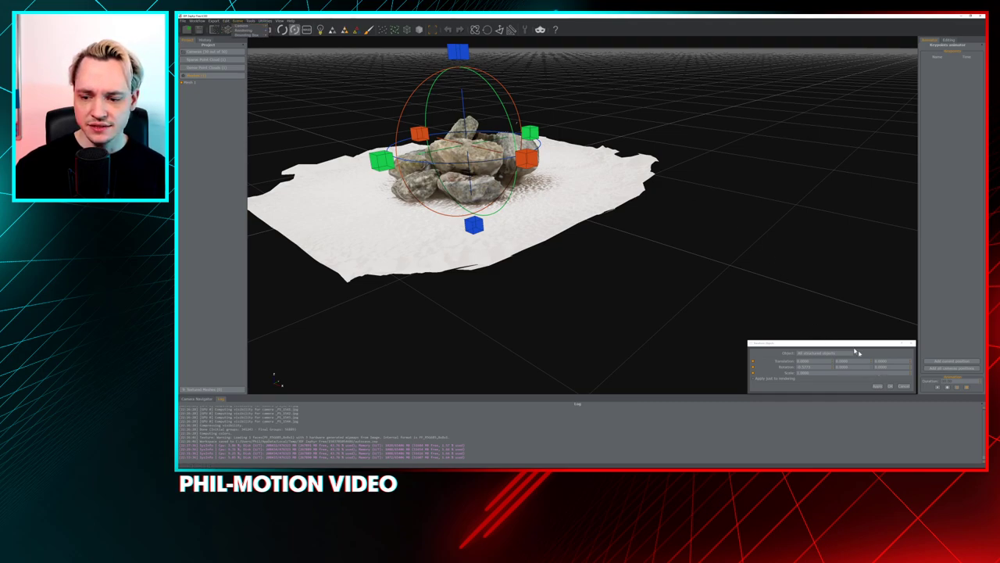
- Confirm the unchanged mesh transform and bring up the Mesh Filters menu
{"action": "left_click", "coordinate": [891, 387]}
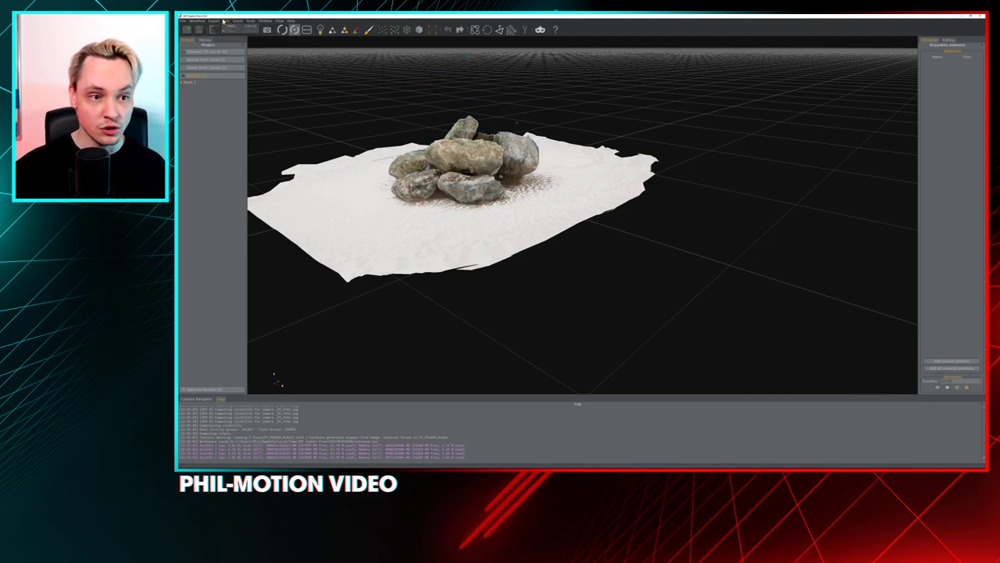
{"action": "left_click", "coordinate": [251, 21]}
{"action": "mouse_move", "coordinate": [257, 39]}
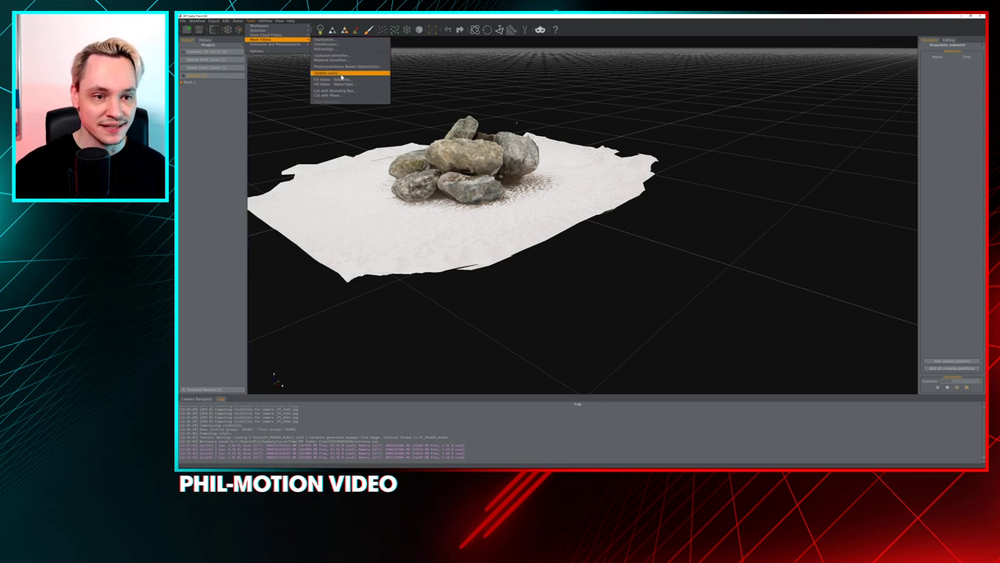
- Begin a new plane cut with the plane lowered just beneath the rocks, checked from above
{"action": "left_click", "coordinate": [362, 96]}
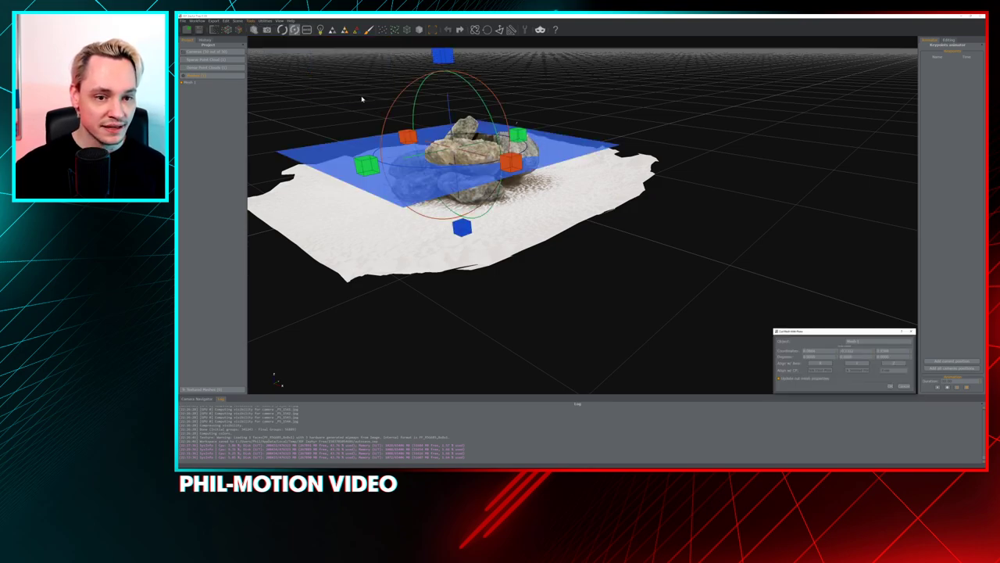
{"action": "left_click_drag", "start_coordinate": [450, 117], "coordinate": [451, 139]}
{"action": "left_click_drag", "start_coordinate": [515, 123], "coordinate": [503, 208]}
{"action": "scroll", "coordinate": [583, 209], "scroll_direction": "up", "scroll_amount": 2}
{"action": "scroll", "coordinate": [580, 241], "scroll_direction": "up", "scroll_amount": 2}
{"action": "left_click_drag", "start_coordinate": [684, 204], "coordinate": [730, 131]}
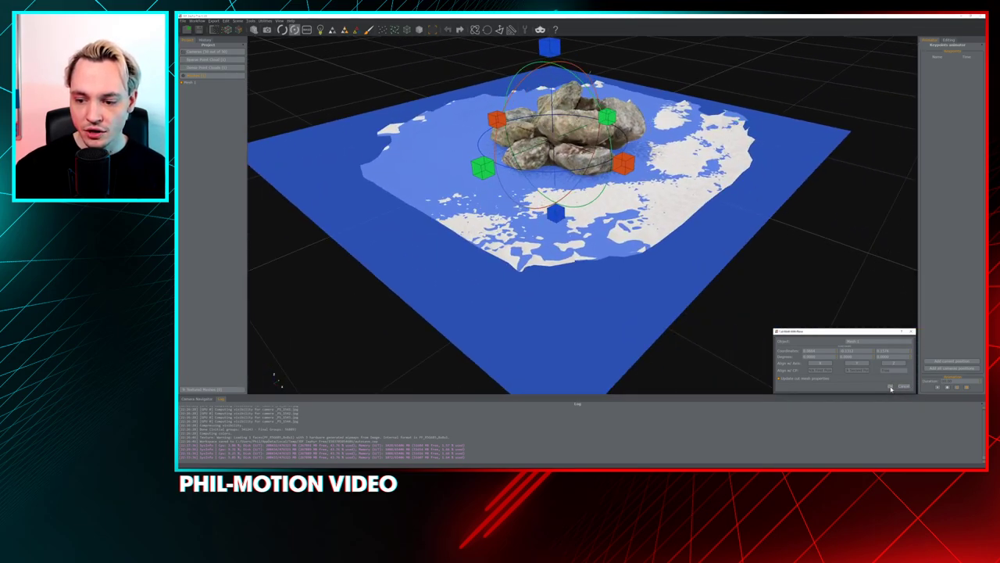
- Apply the plane cut to create Mesh 1 Cut (2), moving the progress and log windows aside
{"action": "left_click", "coordinate": [891, 387]}
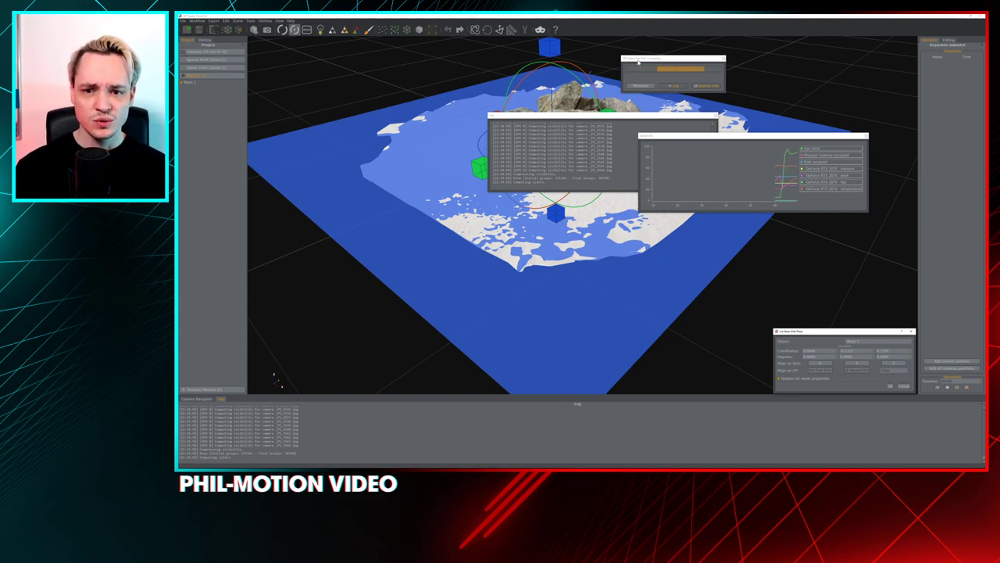
{"action": "left_click_drag", "start_coordinate": [638, 61], "coordinate": [664, 61]}
{"action": "left_click_drag", "start_coordinate": [536, 120], "coordinate": [505, 105]}
{"action": "left_click_drag", "start_coordinate": [682, 57], "coordinate": [720, 54]}
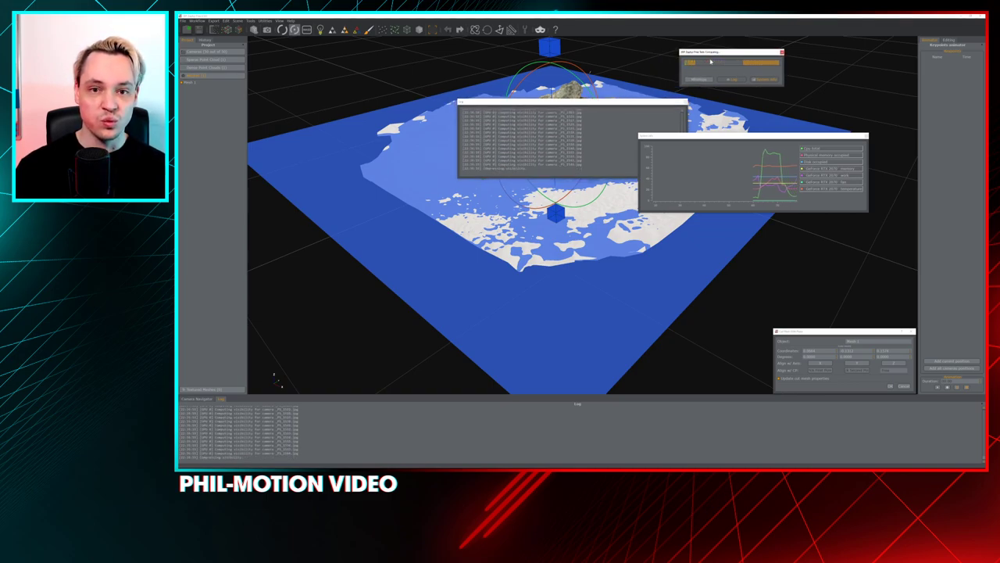
{"action": "left_click_drag", "start_coordinate": [716, 54], "coordinate": [741, 60]}
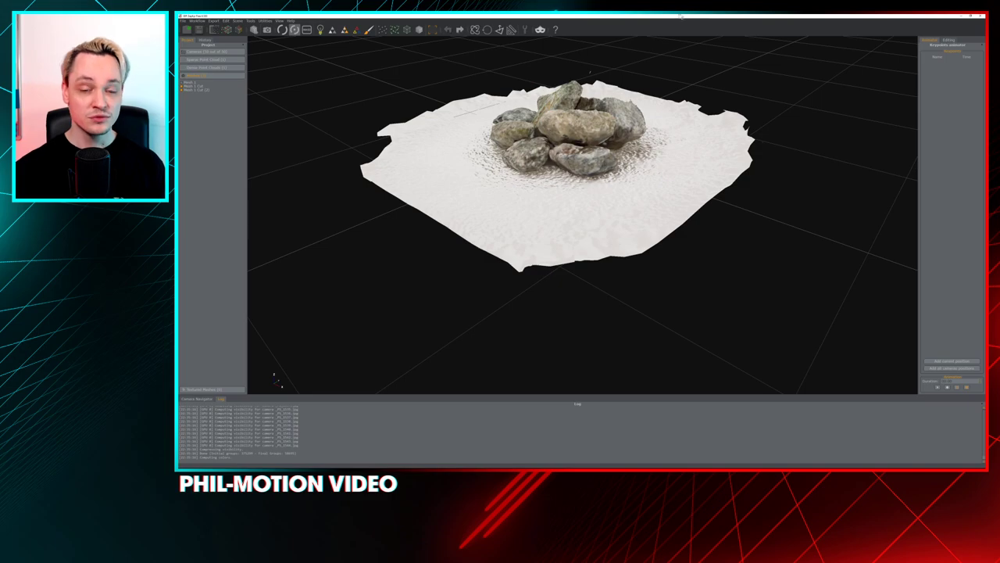
{"action": "mouse_move", "coordinate": [500, 195]}
{"action": "left_mouse_down"}
{"action": "mouse_move", "coordinate": [445, 168]}
{"action": "mouse_move", "coordinate": [479, 142]}
{"action": "mouse_move", "coordinate": [384, 183]}
{"action": "mouse_move", "coordinate": [500, 205]}
{"action": "mouse_move", "coordinate": [536, 230]}
{"action": "left_mouse_up"}
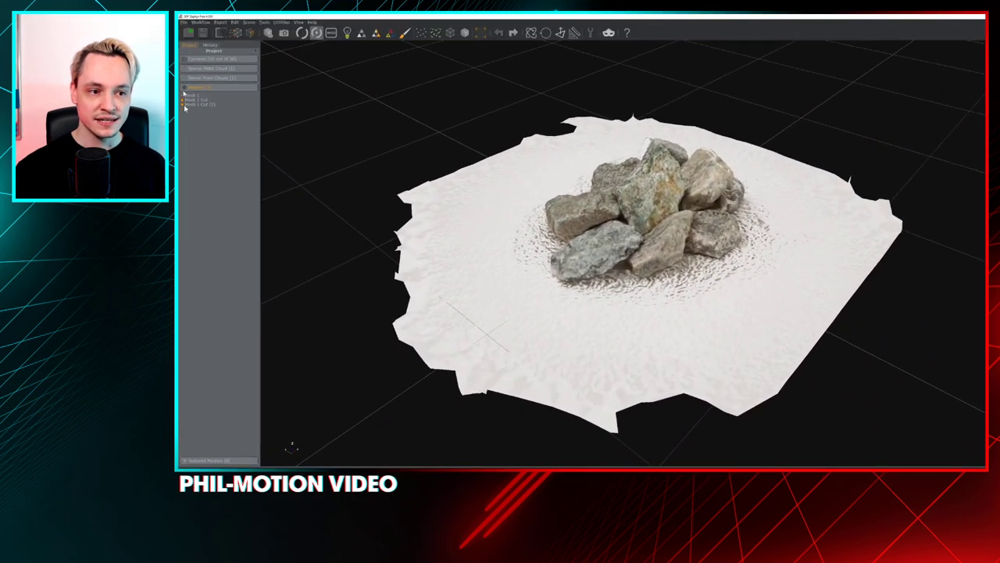
- Hide Mesh 1 and Mesh 1 Cut (2), leaving Mesh 1 Cut's rocks and ground fragments visible
{"action": "left_click", "coordinate": [184, 105]}
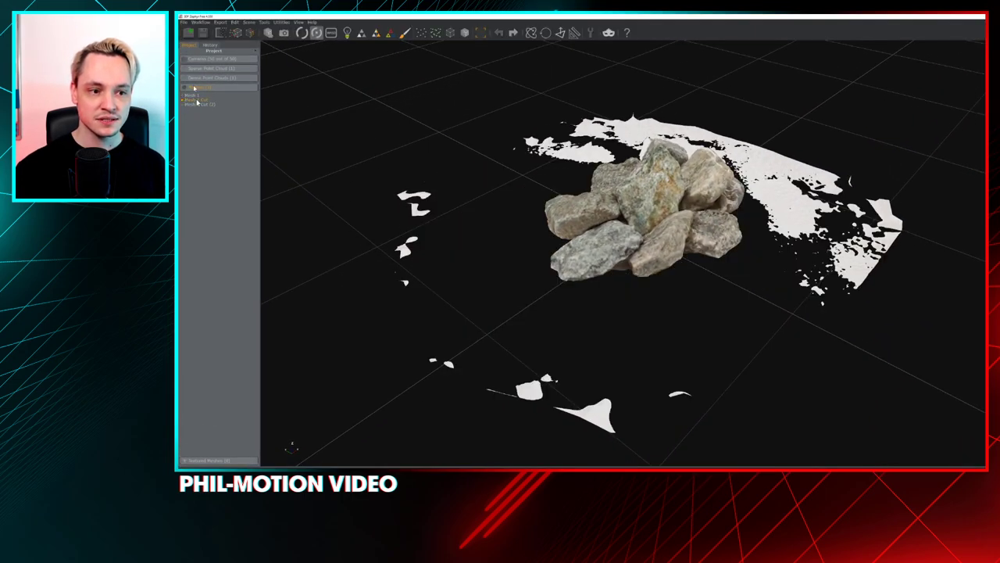
{"action": "left_click", "coordinate": [182, 99]}
{"action": "left_click", "coordinate": [183, 105]}
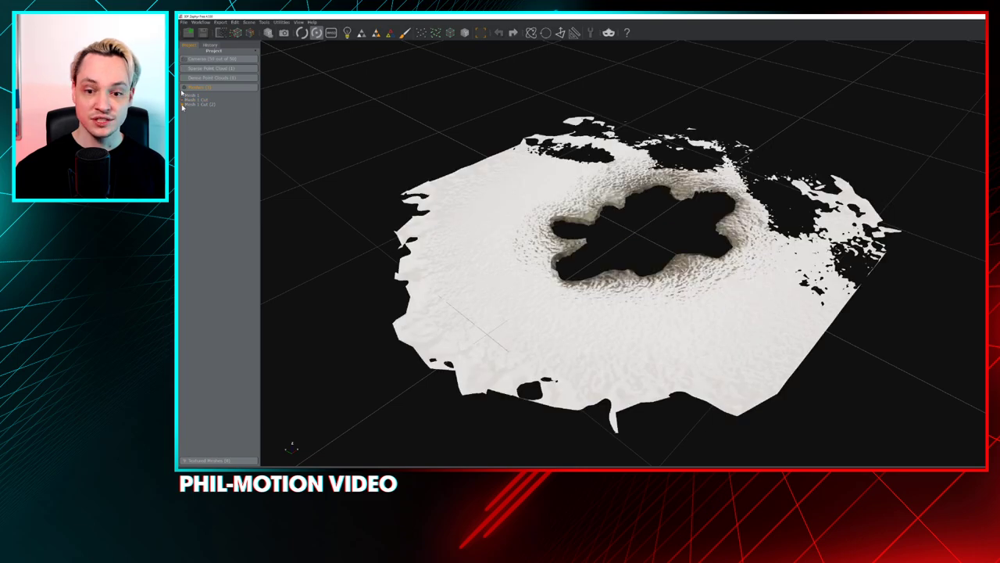
{"action": "left_click", "coordinate": [183, 100]}
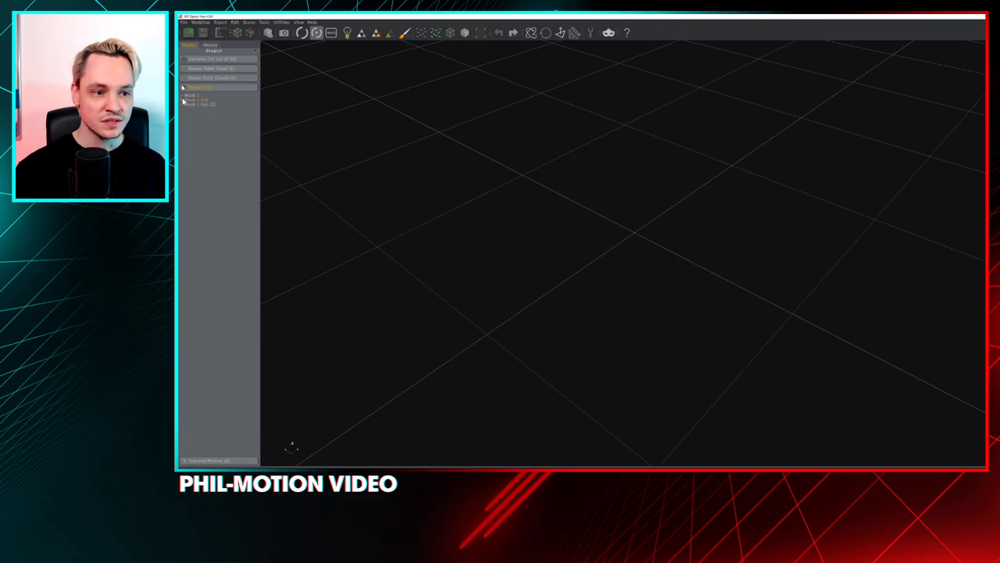
{"action": "left_click", "coordinate": [184, 105]}
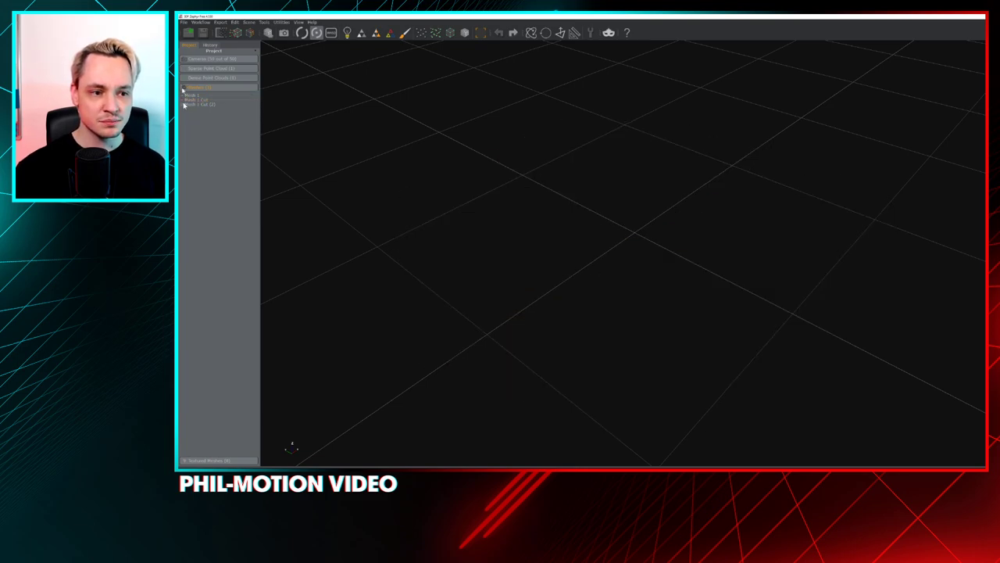
{"action": "left_click", "coordinate": [183, 104]}
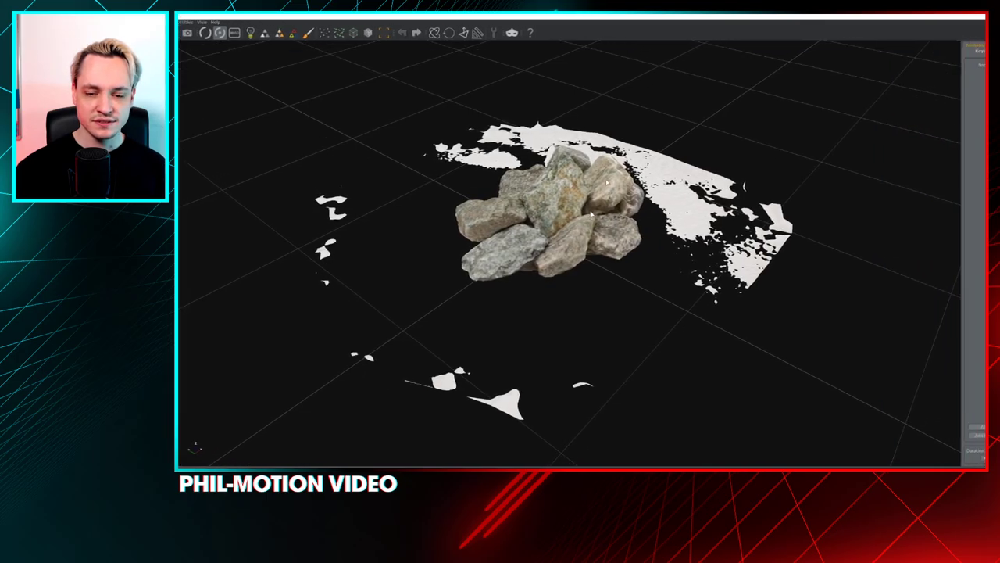
{"action": "left_click_drag", "start_coordinate": [569, 219], "coordinate": [423, 124]}
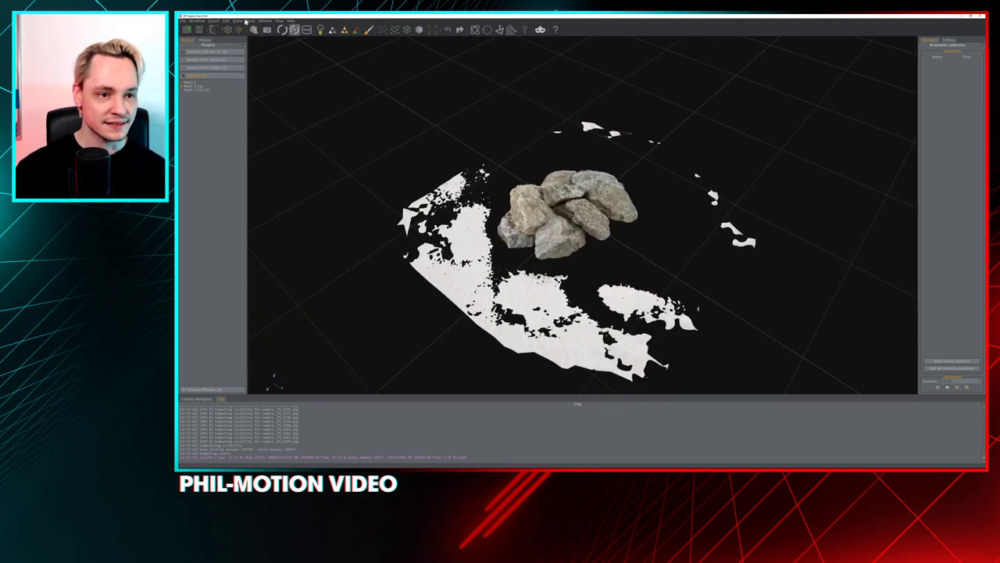
- Start manual selection and delete stray ground fragments near the top and right of the rocks
{"action": "left_click", "coordinate": [249, 21]}
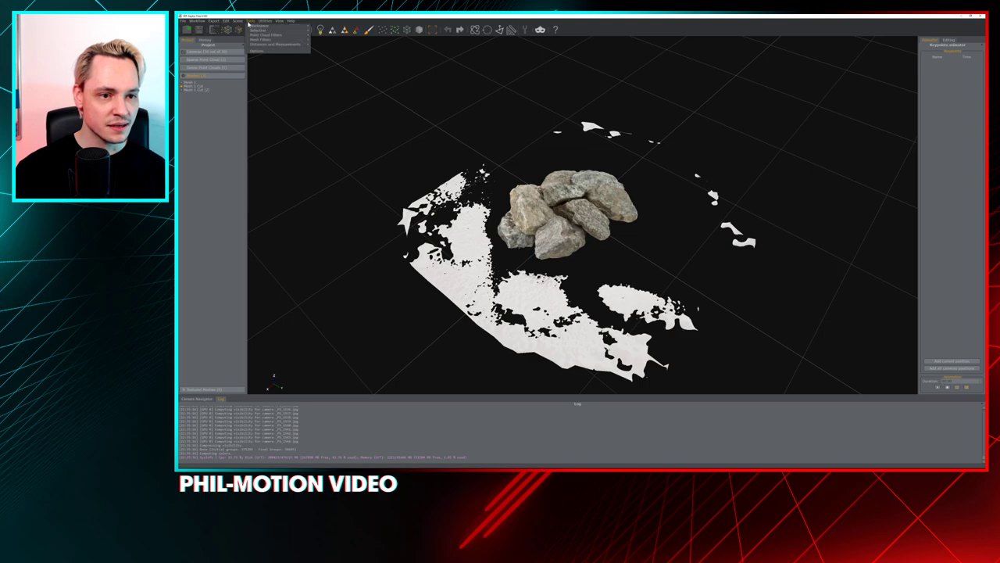
{"action": "mouse_move", "coordinate": [279, 34]}
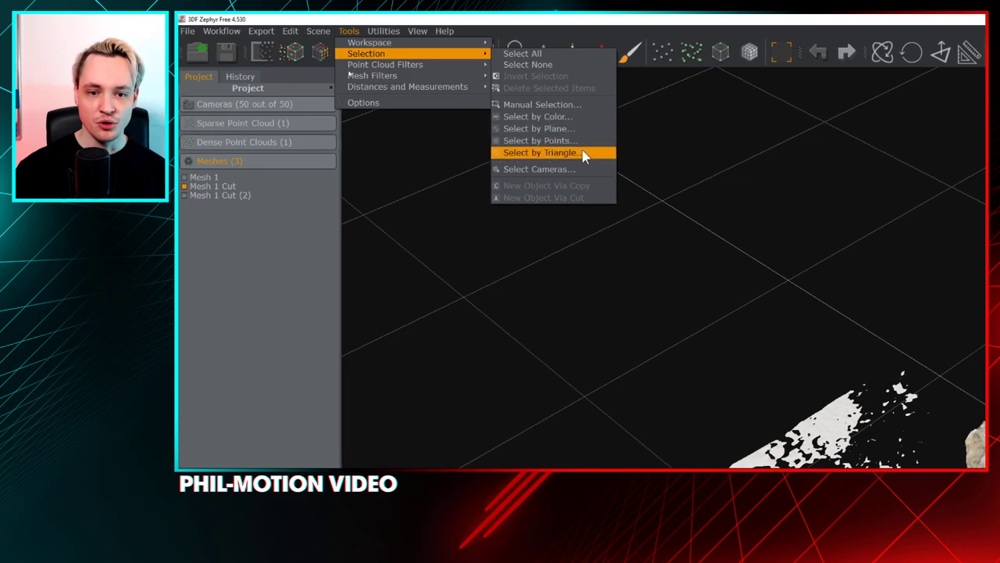
{"action": "left_click", "coordinate": [576, 105]}
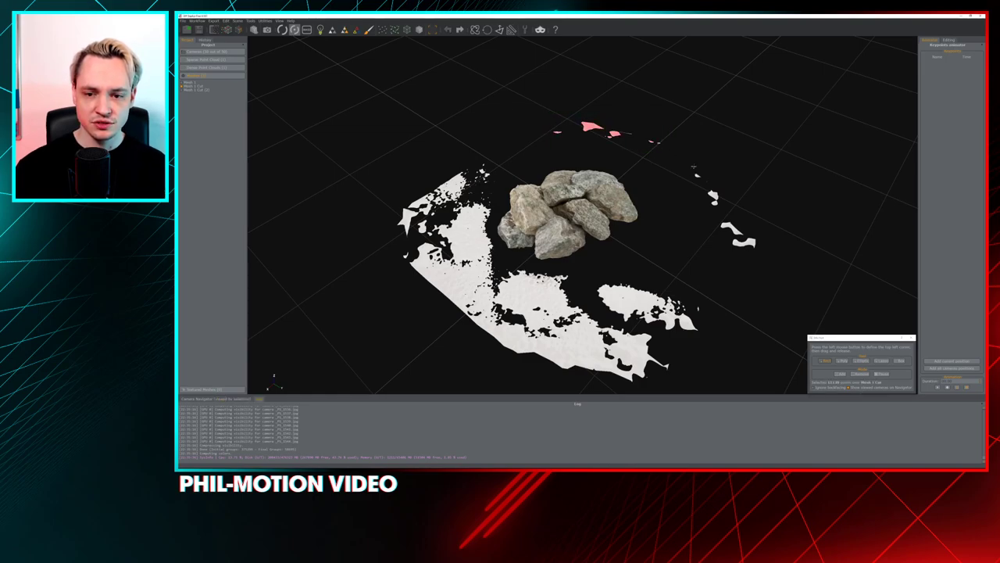
{"action": "key", "text": "Delete"}
{"action": "left_click_drag", "start_coordinate": [777, 270], "coordinate": [776, 269]}
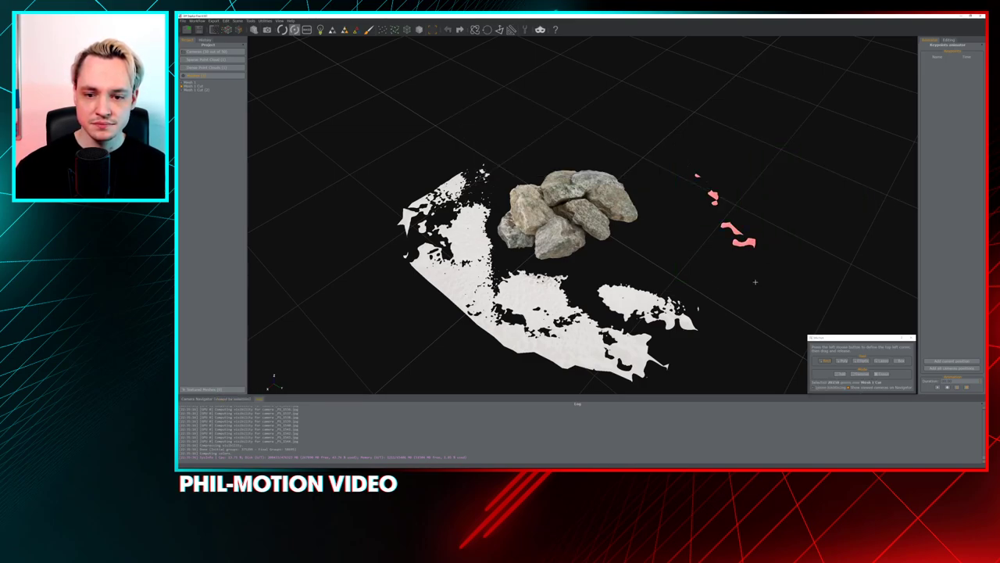
{"action": "key", "text": "Delete"}
{"action": "left_click_drag", "start_coordinate": [679, 368], "coordinate": [680, 369]}
{"action": "key", "text": "Delete"}
- Delete part of the leftover ground patch and select more of it
{"action": "mouse_move", "coordinate": [680, 369]}
{"action": "middle_mouse_down"}
{"action": "mouse_move", "coordinate": [614, 222]}
{"action": "mouse_move", "coordinate": [633, 219]}
{"action": "middle_mouse_up"}
{"action": "left_click_drag", "start_coordinate": [565, 232], "coordinate": [645, 263]}
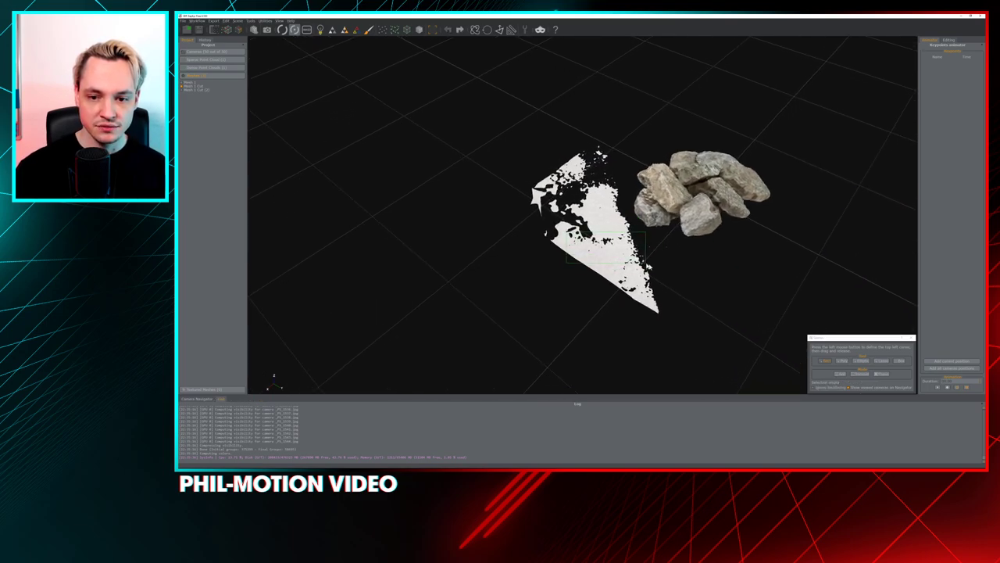
{"action": "left_click_drag", "start_coordinate": [639, 319], "coordinate": [629, 294]}
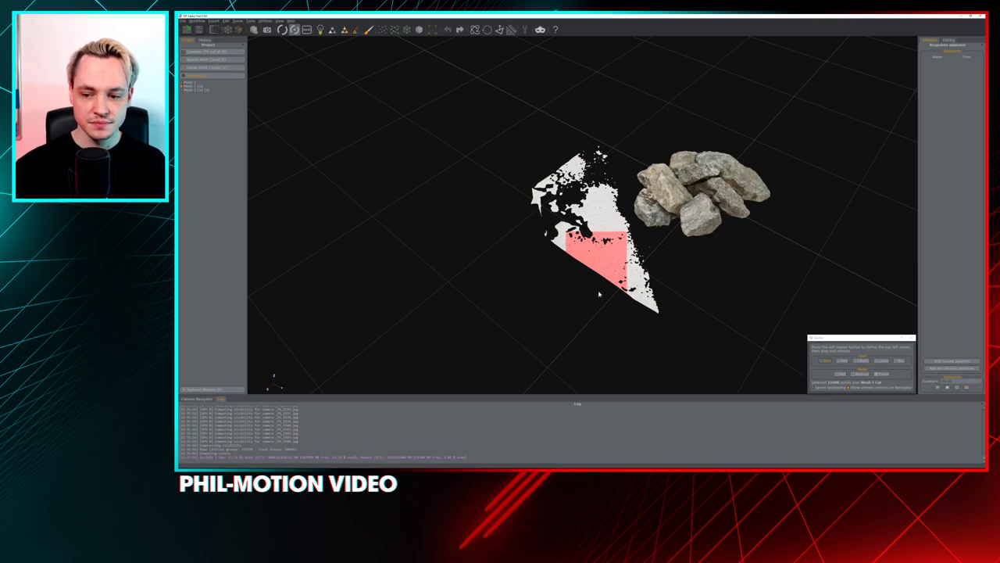
{"action": "key", "text": "Delete"}
{"action": "right_click_drag", "start_coordinate": [515, 208], "coordinate": [441, 192]}
{"action": "left_click_drag", "start_coordinate": [411, 149], "coordinate": [453, 184]}
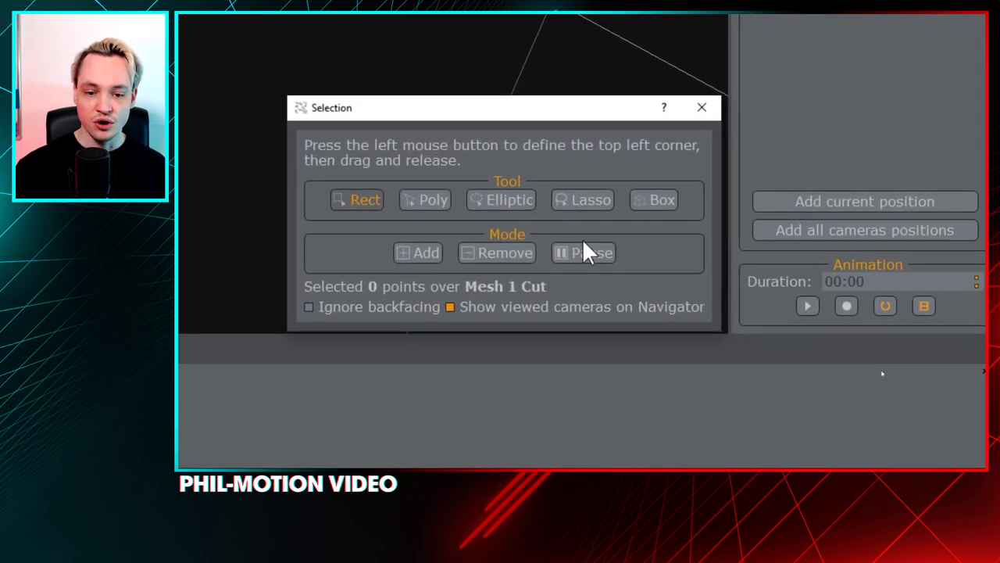
- Delete the remaining ground patch and last stray fragment, then close the selection tool
{"action": "left_click", "coordinate": [583, 243]}
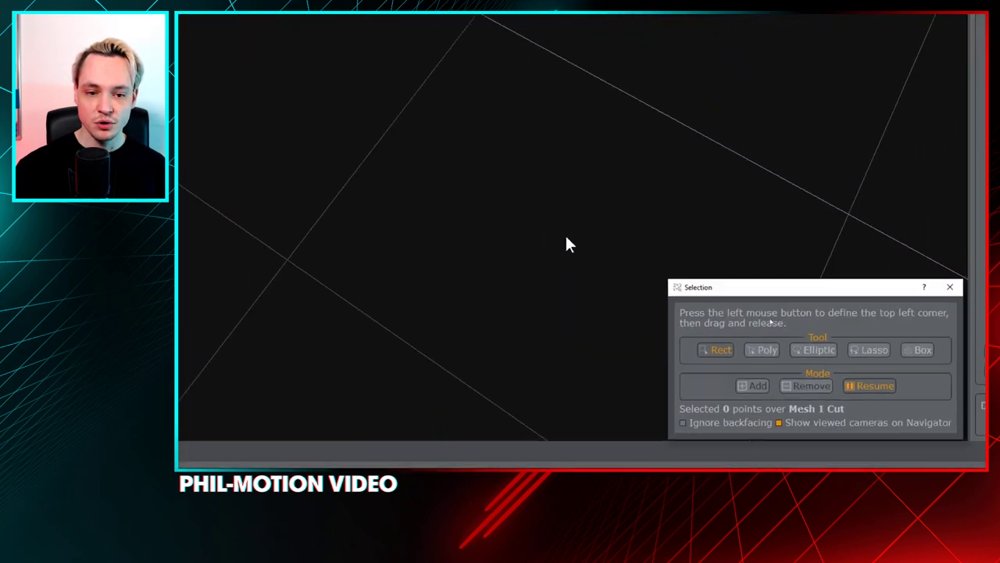
{"action": "left_click_drag", "start_coordinate": [571, 250], "coordinate": [625, 234]}
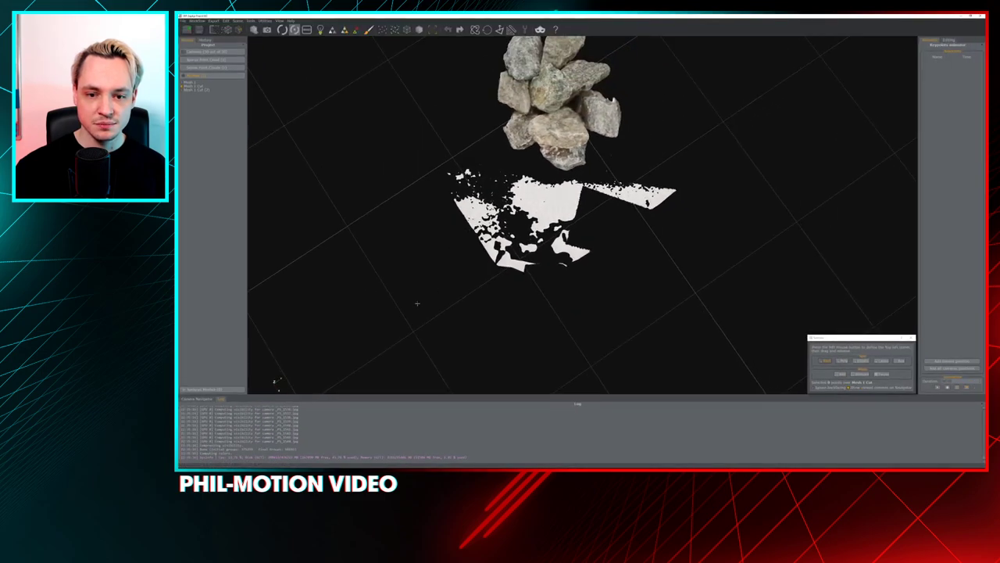
{"action": "left_click_drag", "start_coordinate": [418, 303], "coordinate": [749, 173]}
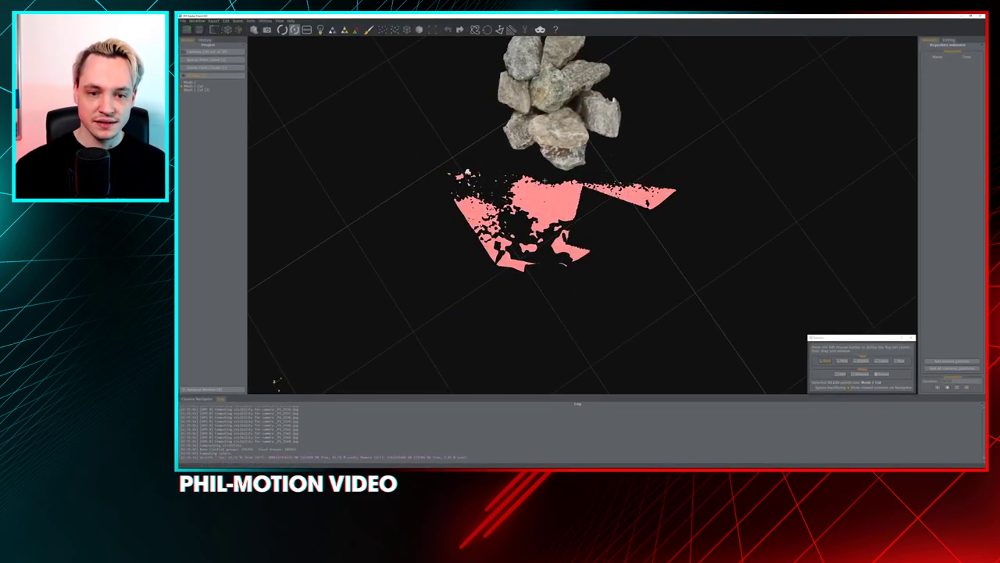
{"action": "key", "text": "Delete"}
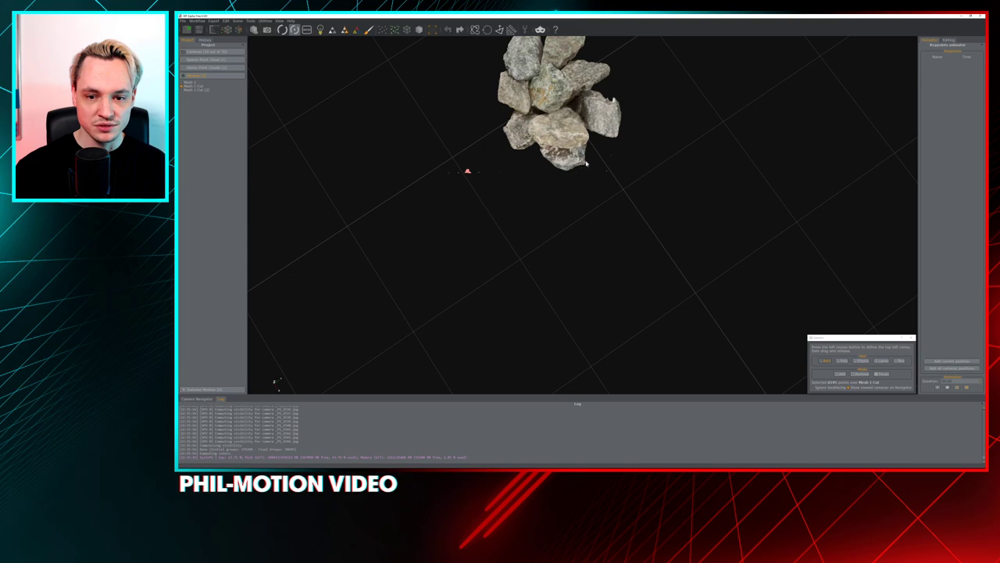
{"action": "key", "text": "Delete"}
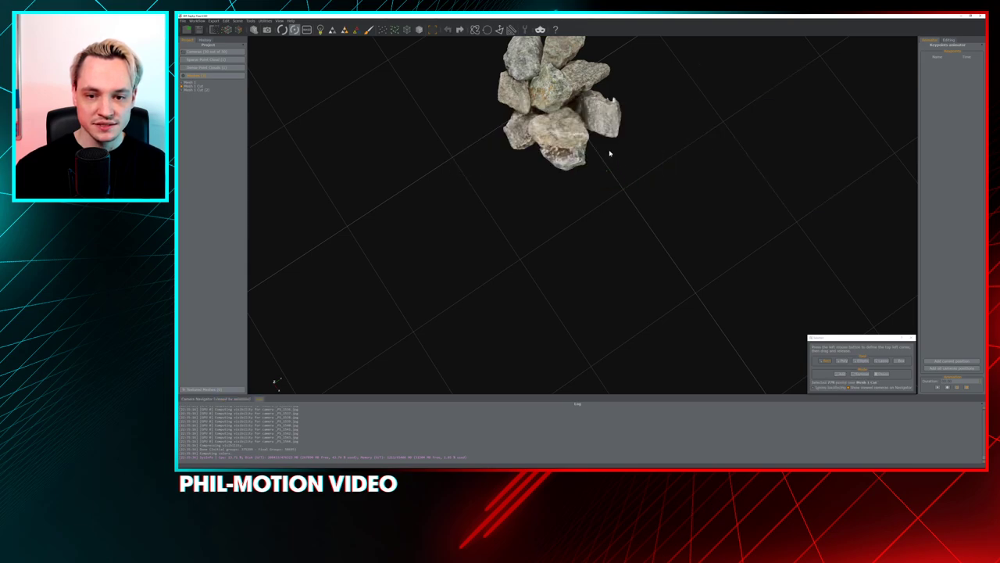
{"action": "key", "text": "Delete"}
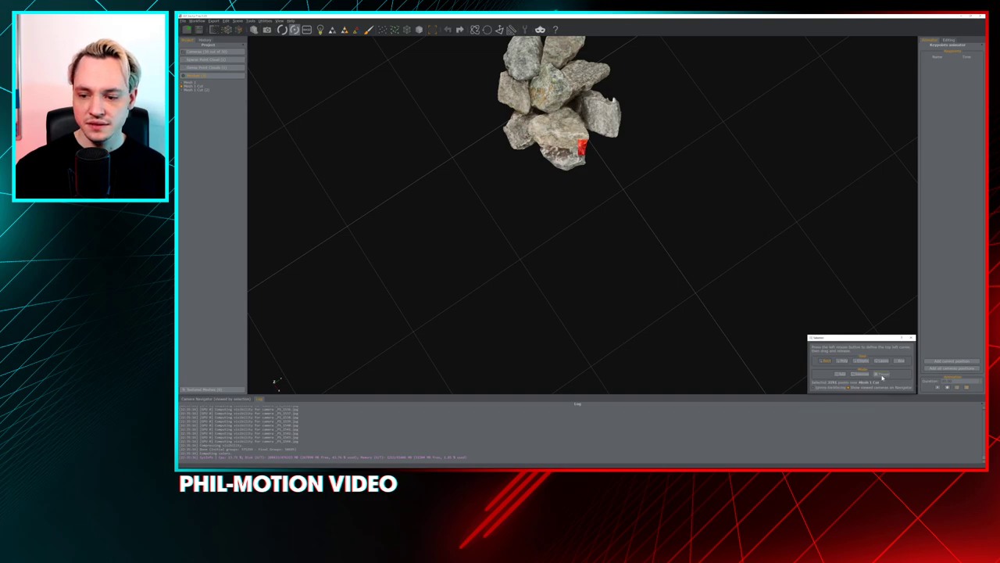
{"action": "left_click_drag", "start_coordinate": [665, 258], "coordinate": [560, 229]}
{"action": "left_click", "coordinate": [910, 339]}
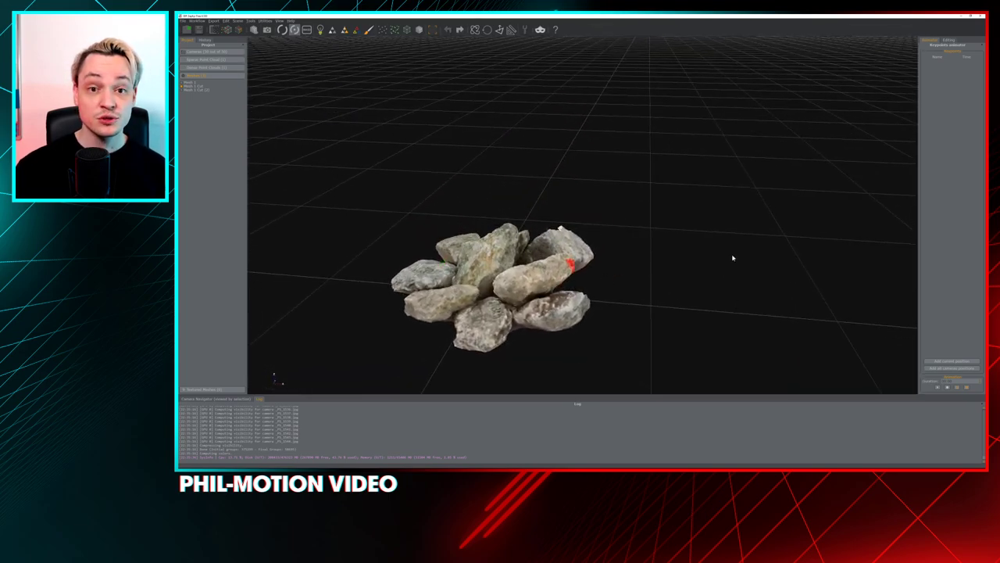
{"action": "mouse_move", "coordinate": [692, 216]}
{"action": "left_mouse_down"}
{"action": "mouse_move", "coordinate": [638, 224]}
{"action": "mouse_move", "coordinate": [599, 248]}
{"action": "mouse_move", "coordinate": [617, 157]}
{"action": "left_mouse_up"}
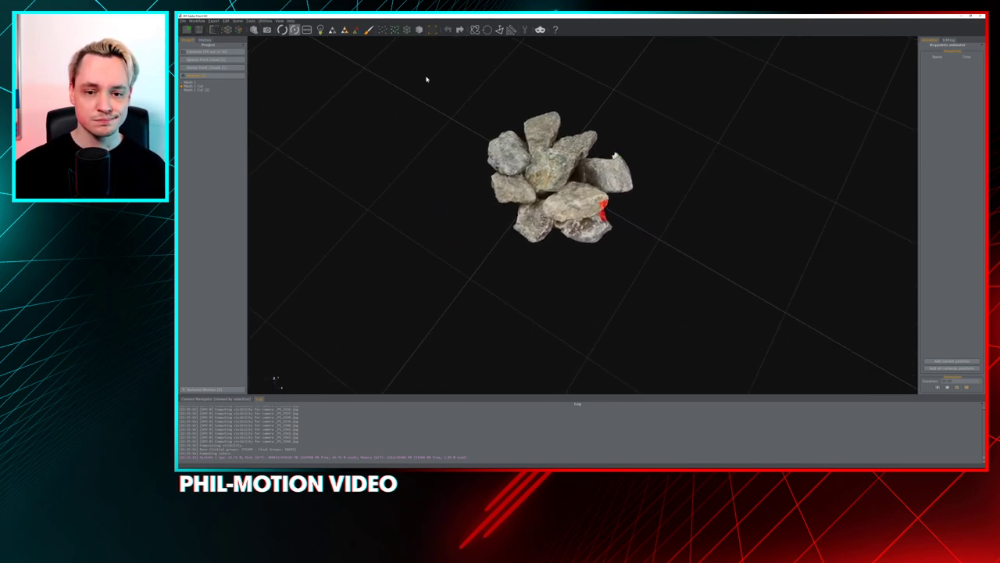
{"action": "left_click", "coordinate": [251, 20]}
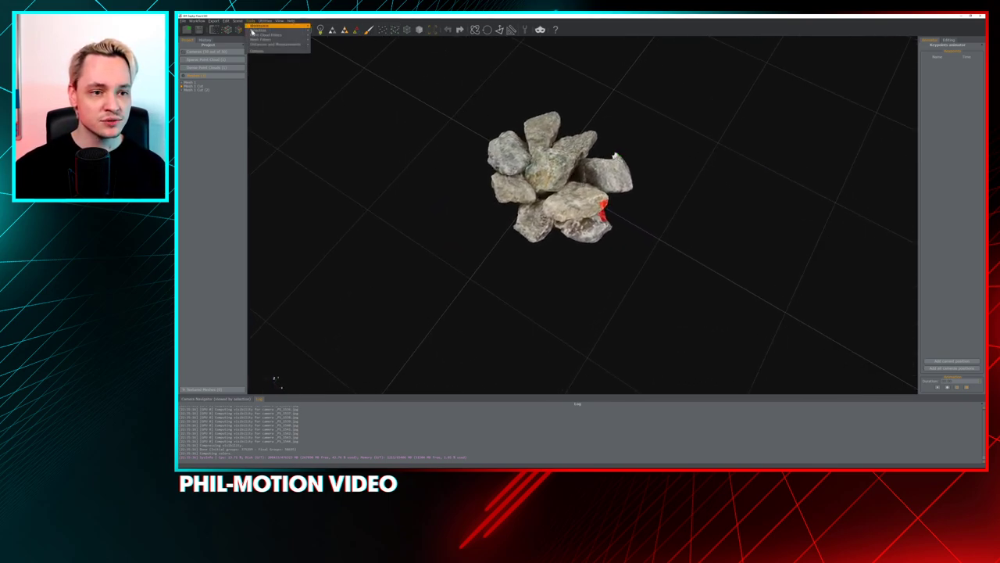
{"action": "mouse_move", "coordinate": [256, 39]}
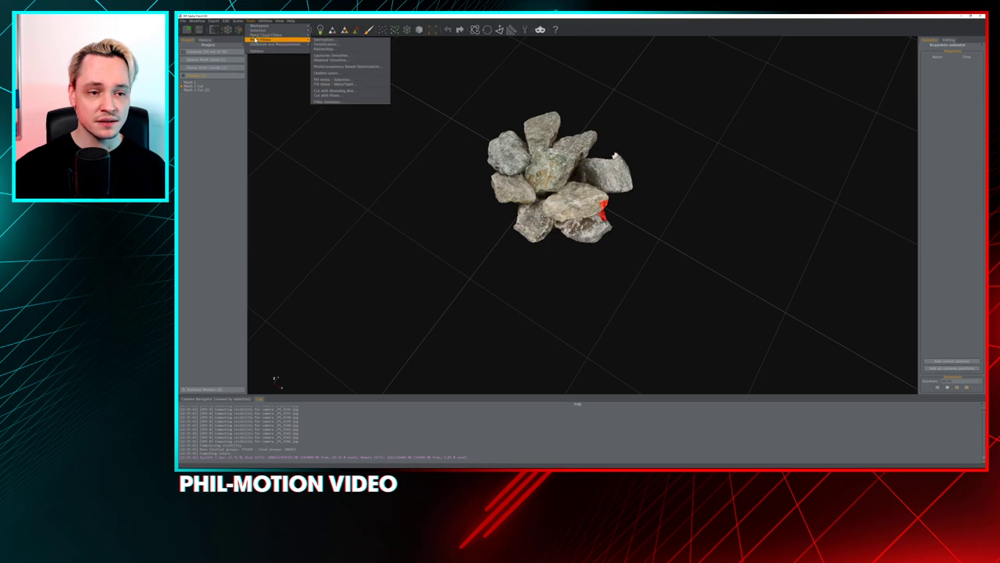
{"action": "left_click", "coordinate": [357, 91]}
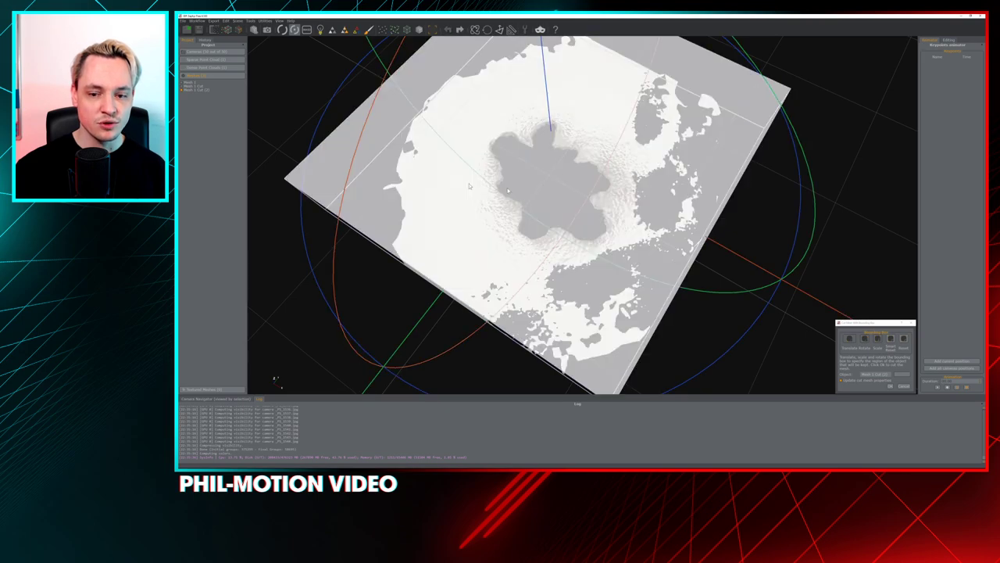
{"action": "left_click", "coordinate": [904, 386]}
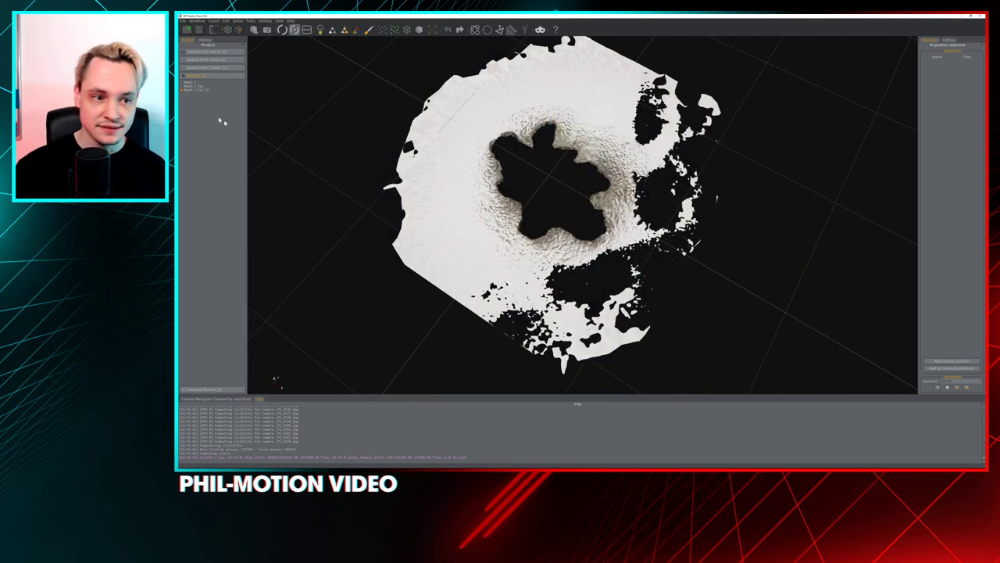
{"action": "left_click", "coordinate": [182, 90]}
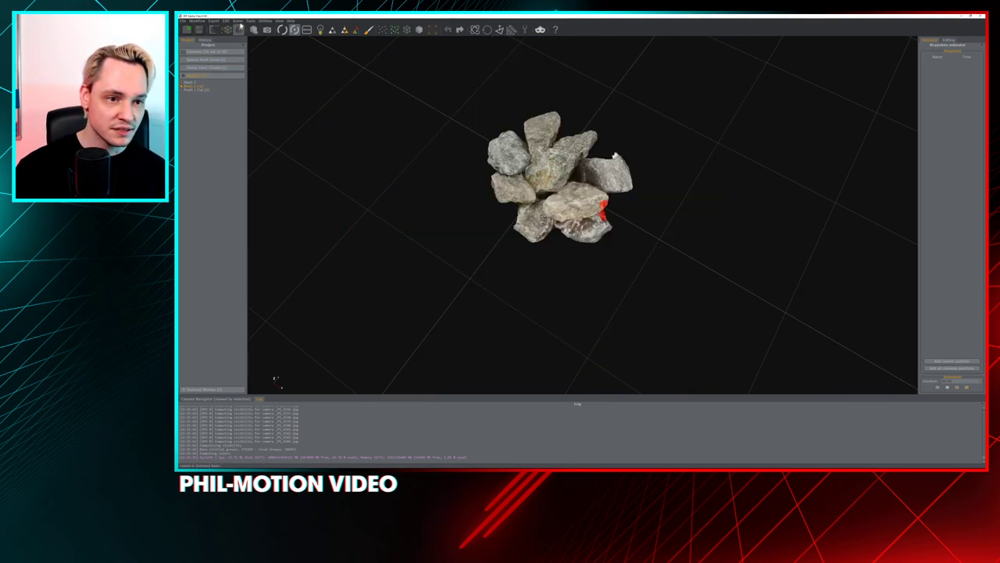
{"action": "left_click", "coordinate": [251, 20]}
{"action": "mouse_move", "coordinate": [278, 44]}
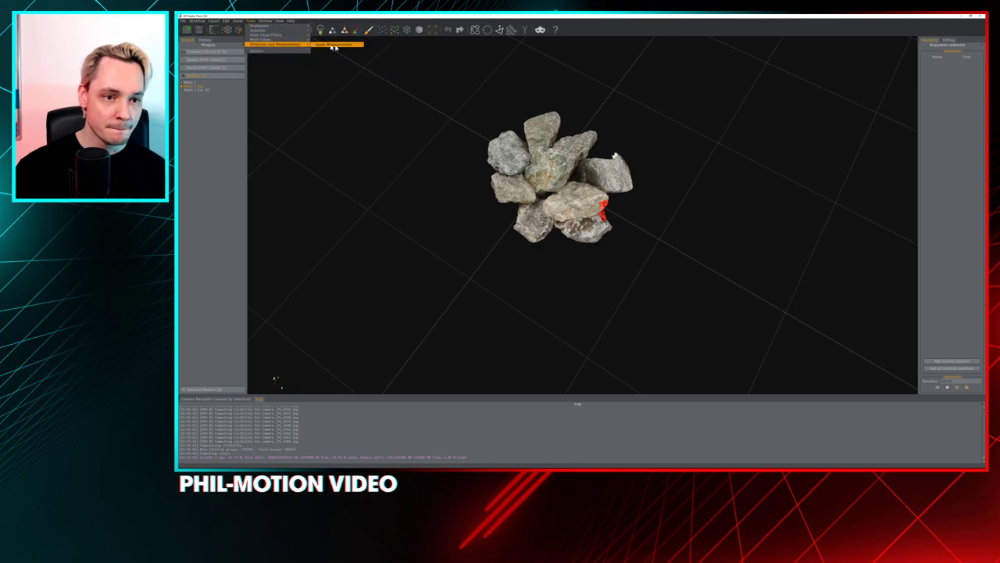
{"action": "left_click", "coordinate": [358, 86]}
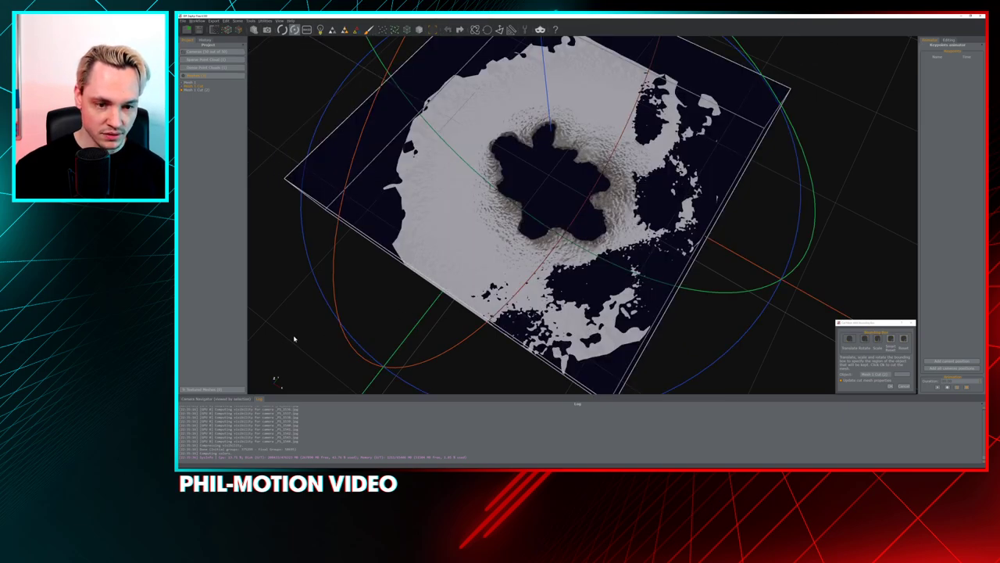
{"action": "left_click_drag", "start_coordinate": [295, 339], "coordinate": [516, 192]}
{"action": "scroll", "coordinate": [560, 226], "scroll_direction": "down", "scroll_amount": 3}
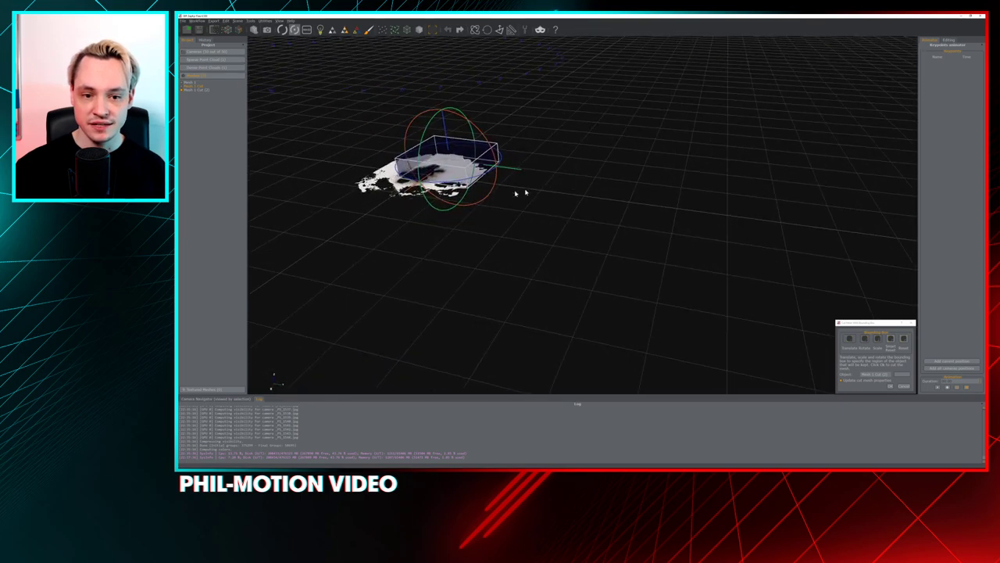
{"action": "right_click_drag", "start_coordinate": [516, 192], "coordinate": [645, 247]}
{"action": "left_click", "coordinate": [905, 386]}
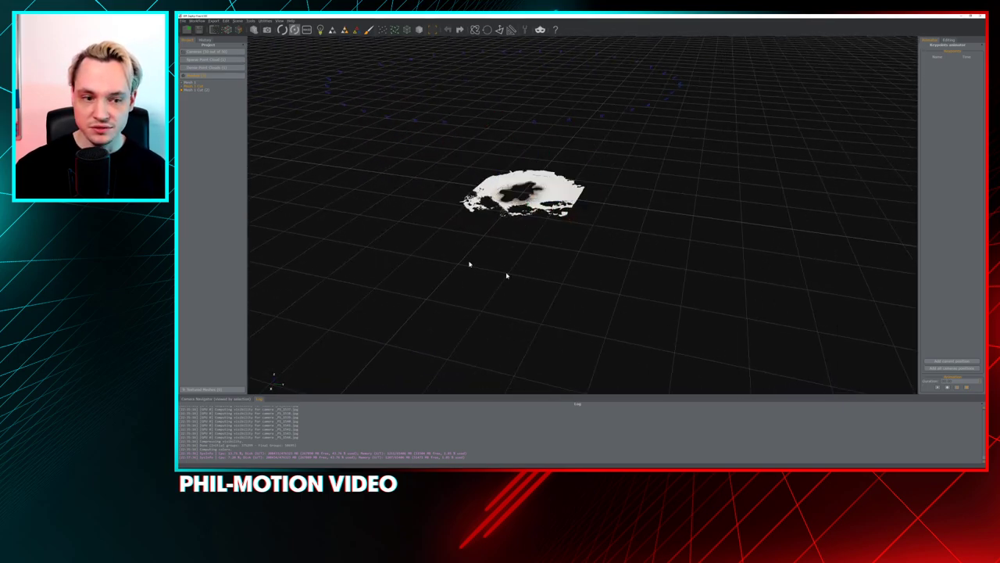
{"action": "left_click", "coordinate": [182, 90]}
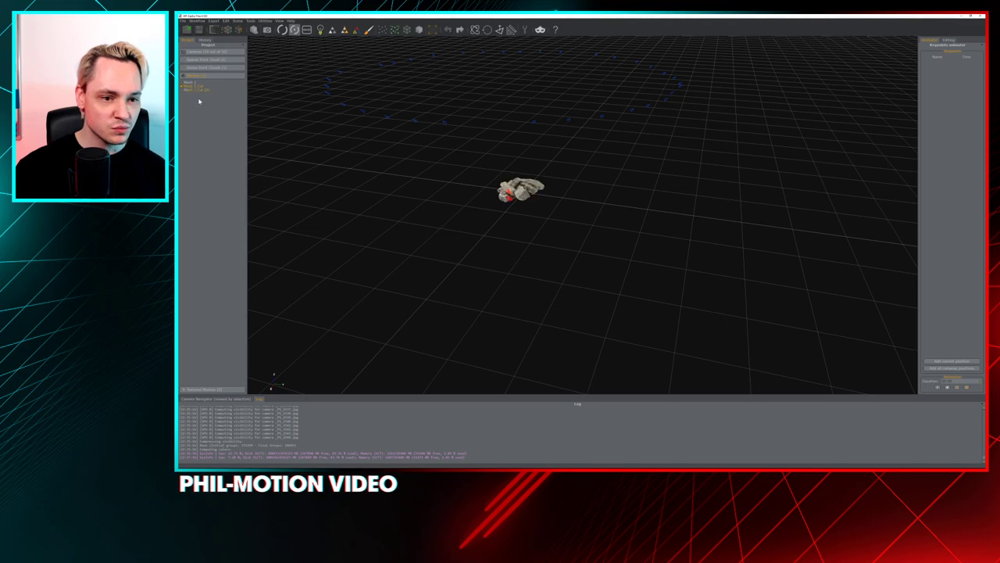
- Zoom in to inspect the rocks' red patches and turn on wireframe rendering
{"action": "scroll", "coordinate": [516, 205], "scroll_direction": "up", "scroll_amount": 8}
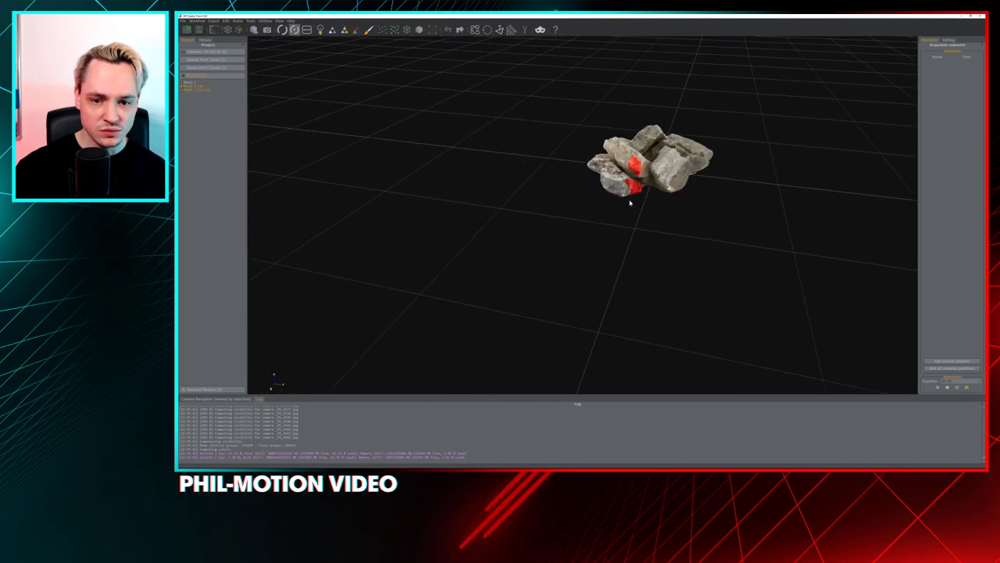
{"action": "left_click_drag", "start_coordinate": [654, 178], "coordinate": [574, 112]}
{"action": "mouse_move", "coordinate": [716, 170]}
{"action": "scroll", "coordinate": [664, 211], "scroll_direction": "up", "scroll_amount": 10}
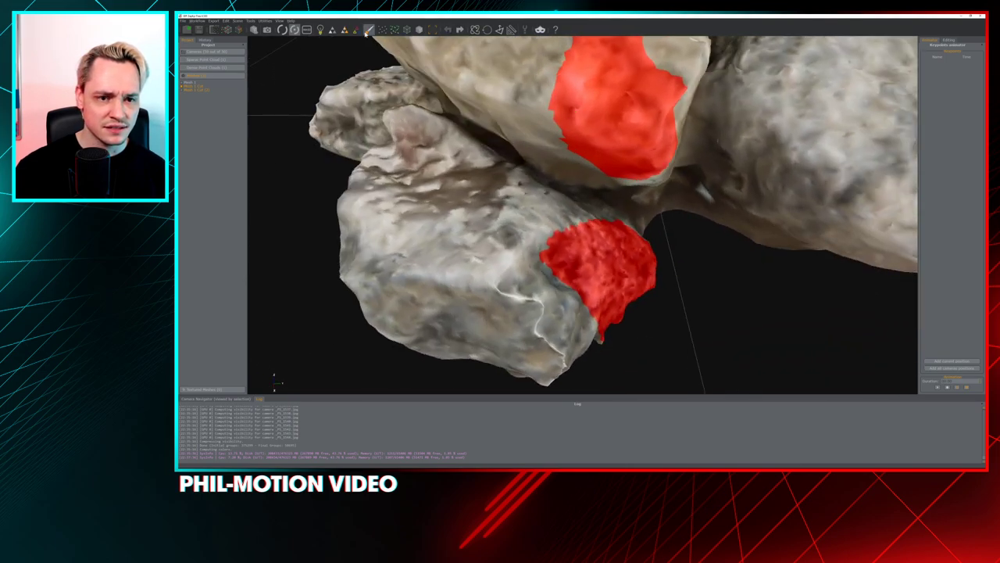
{"action": "left_click", "coordinate": [239, 28]}
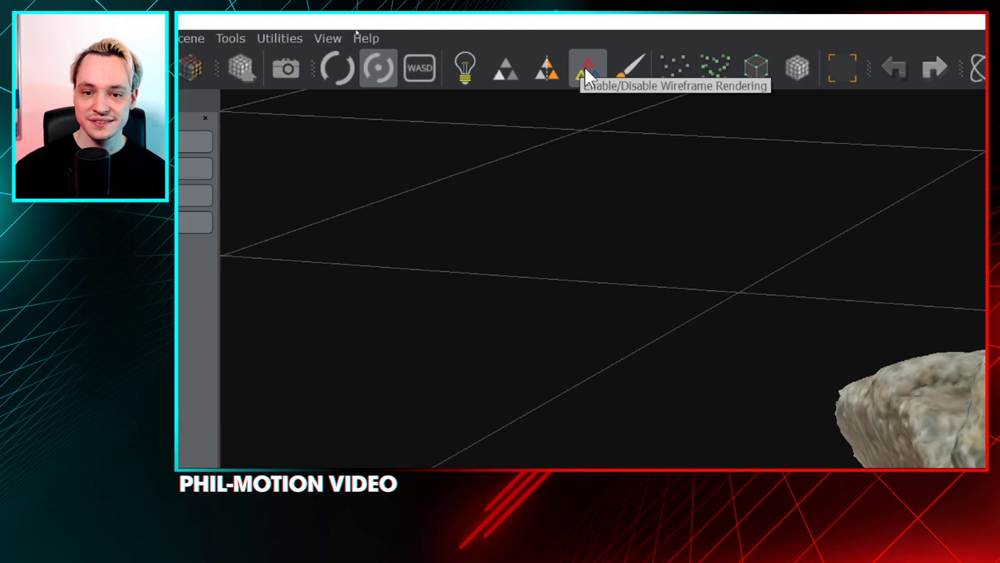
- Turn off wireframe rendering and bring up the mesh Shader options
{"action": "left_click", "coordinate": [588, 69]}
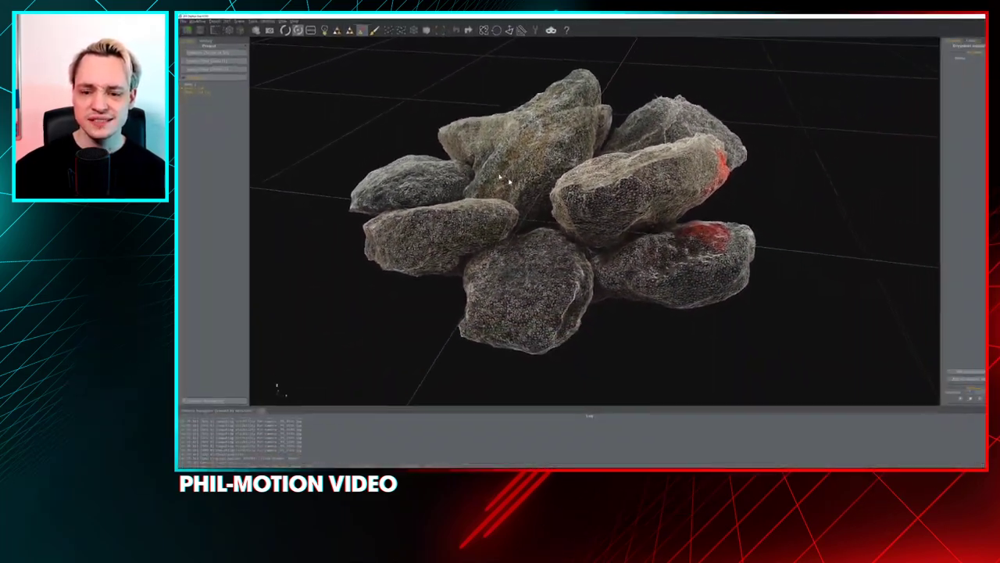
{"action": "left_click", "coordinate": [356, 30]}
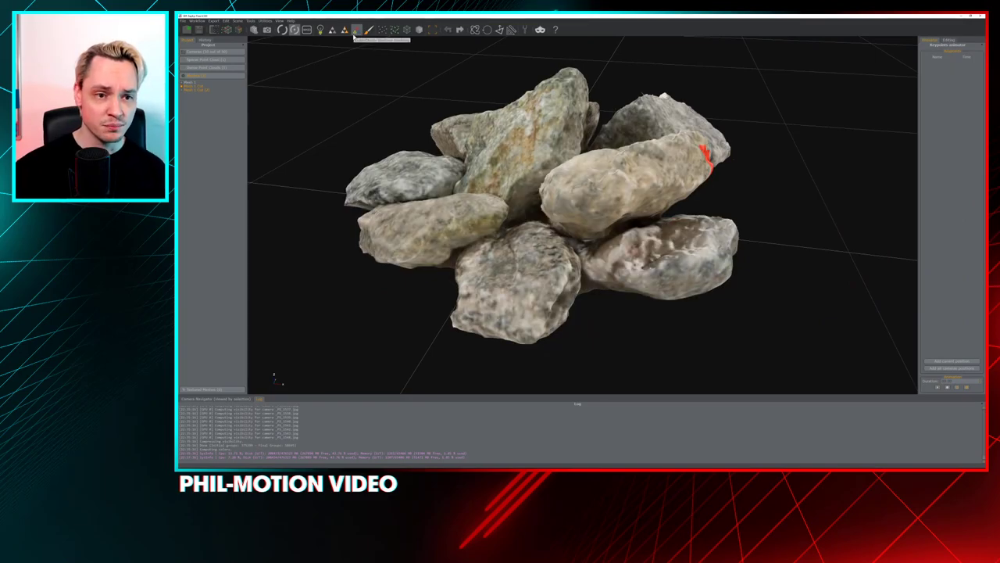
{"action": "left_click", "coordinate": [369, 32]}
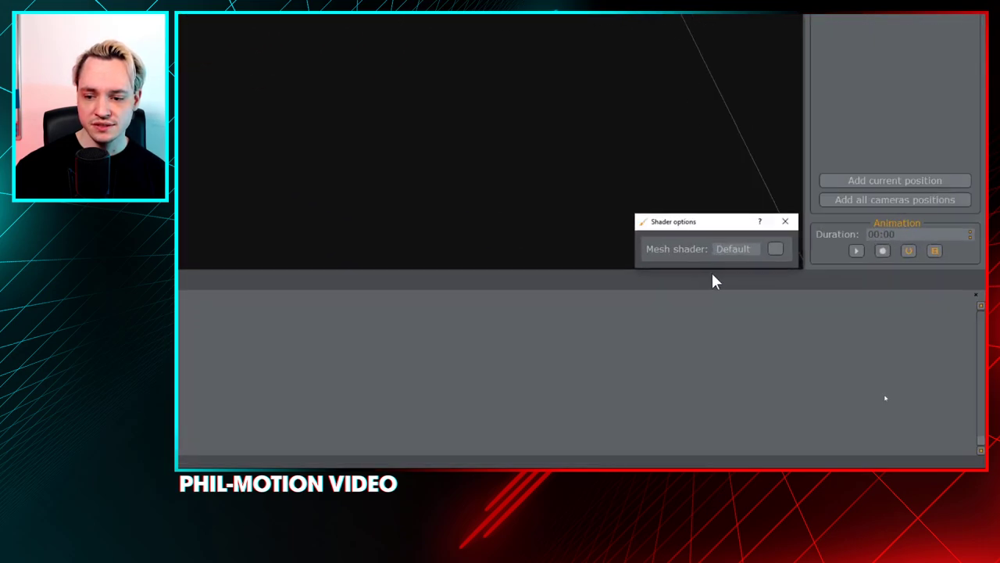
- Switch the mesh shader to Test and inspect the rocks' surface from several angles
{"action": "left_click", "coordinate": [610, 239]}
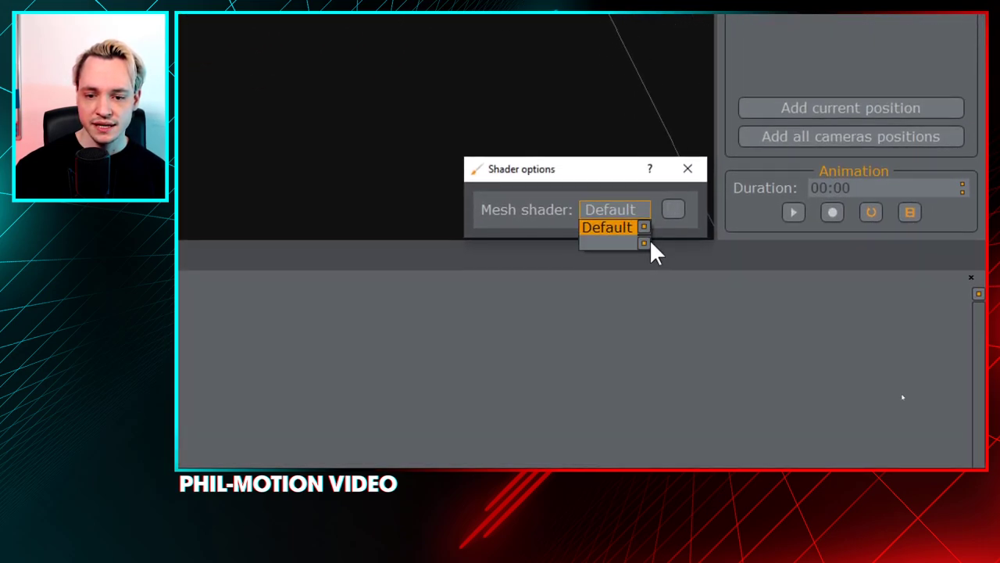
{"action": "left_click", "coordinate": [625, 246]}
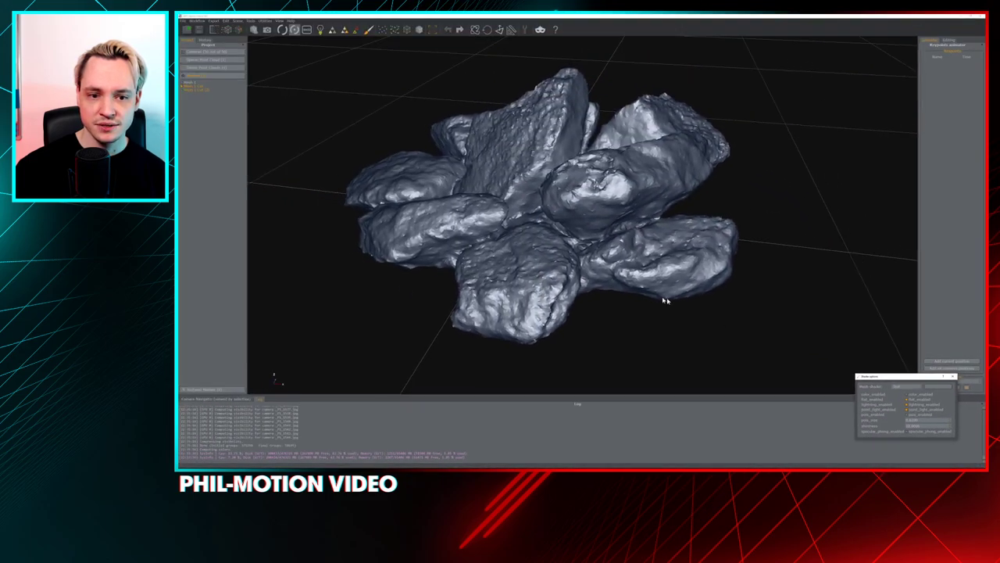
{"action": "left_click_drag", "start_coordinate": [664, 301], "coordinate": [548, 237]}
{"action": "scroll", "coordinate": [547, 252], "scroll_direction": "up", "scroll_amount": 5}
{"action": "scroll", "coordinate": [548, 236], "scroll_direction": "up", "scroll_amount": 4}
{"action": "left_click_drag", "start_coordinate": [598, 263], "coordinate": [641, 180]}
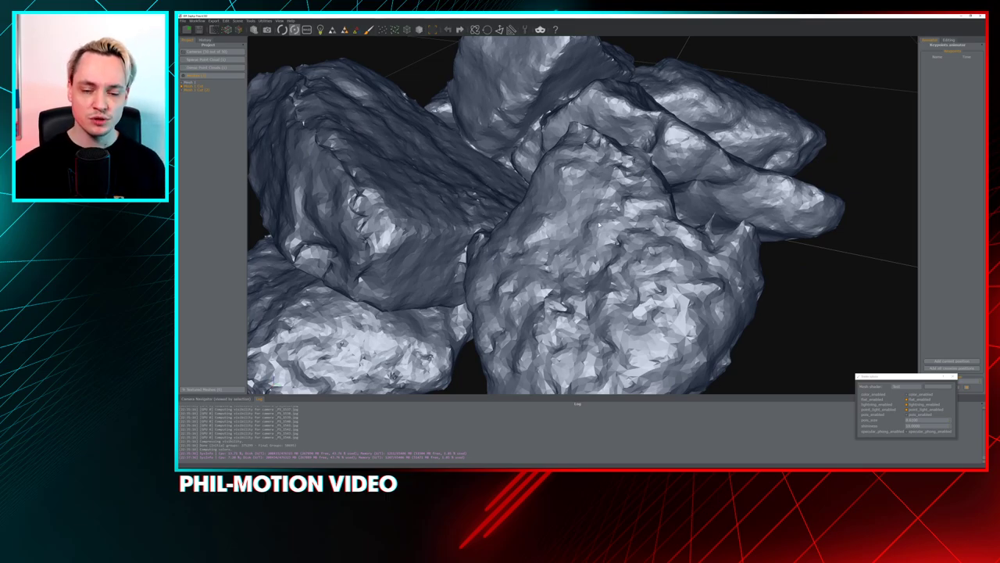
{"action": "scroll", "coordinate": [576, 230], "scroll_direction": "down", "scroll_amount": 3}
{"action": "mouse_move", "coordinate": [468, 234]}
{"action": "left_mouse_down"}
{"action": "mouse_move", "coordinate": [438, 228]}
{"action": "mouse_move", "coordinate": [529, 183]}
{"action": "mouse_move", "coordinate": [577, 127]}
{"action": "mouse_move", "coordinate": [577, 151]}
{"action": "left_mouse_up"}
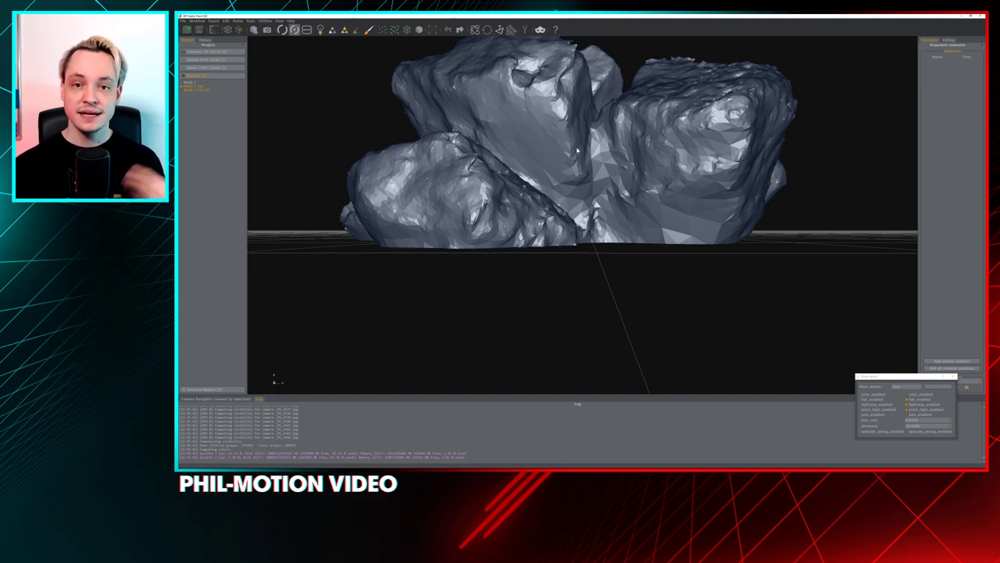
{"action": "scroll", "coordinate": [585, 164], "scroll_direction": "up", "scroll_amount": 10}
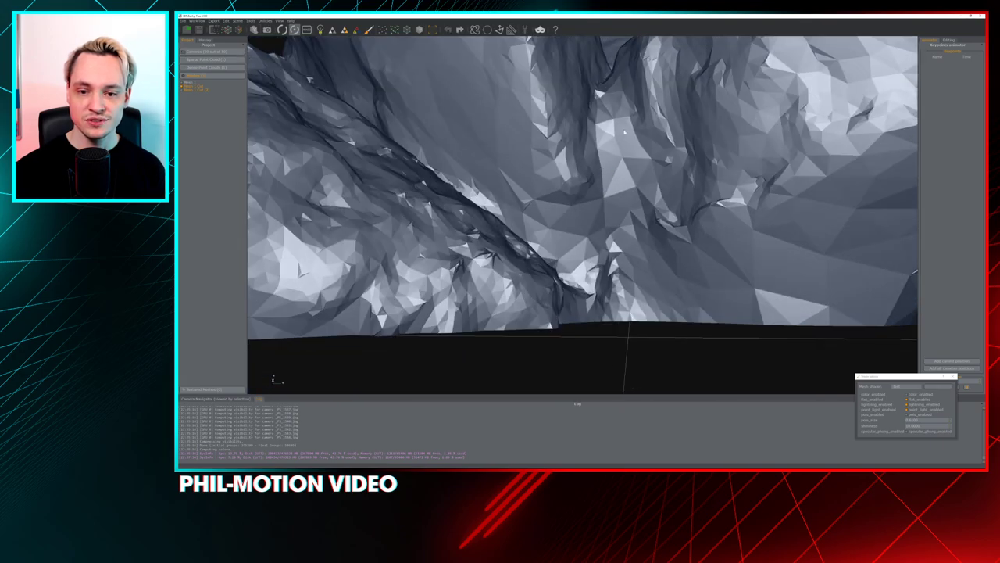
{"action": "left_click_drag", "start_coordinate": [615, 114], "coordinate": [603, 76]}
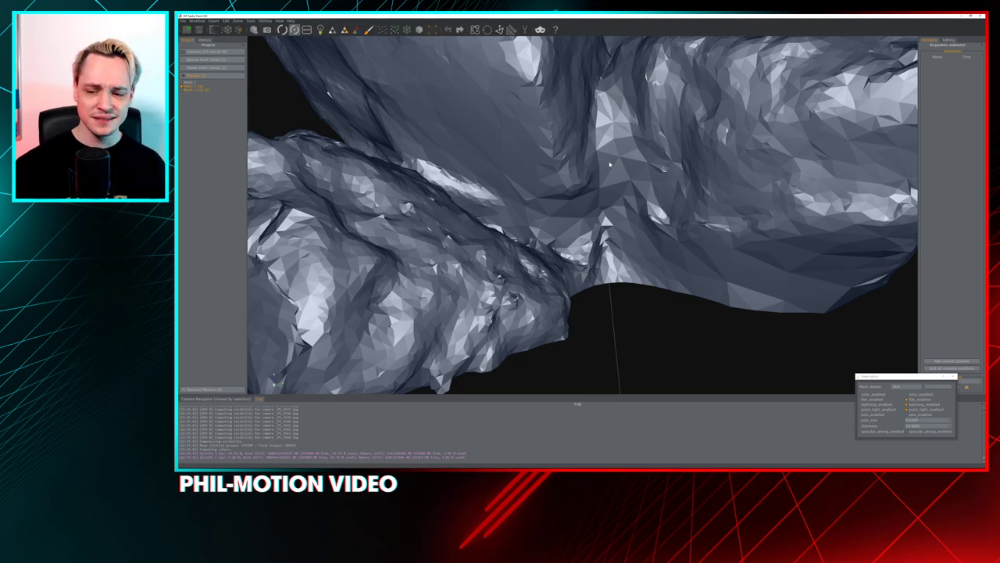
{"action": "left_click_drag", "start_coordinate": [605, 159], "coordinate": [660, 166]}
- Set the mesh shader back to Default to show the textured rock pile
{"action": "left_click", "coordinate": [916, 388]}
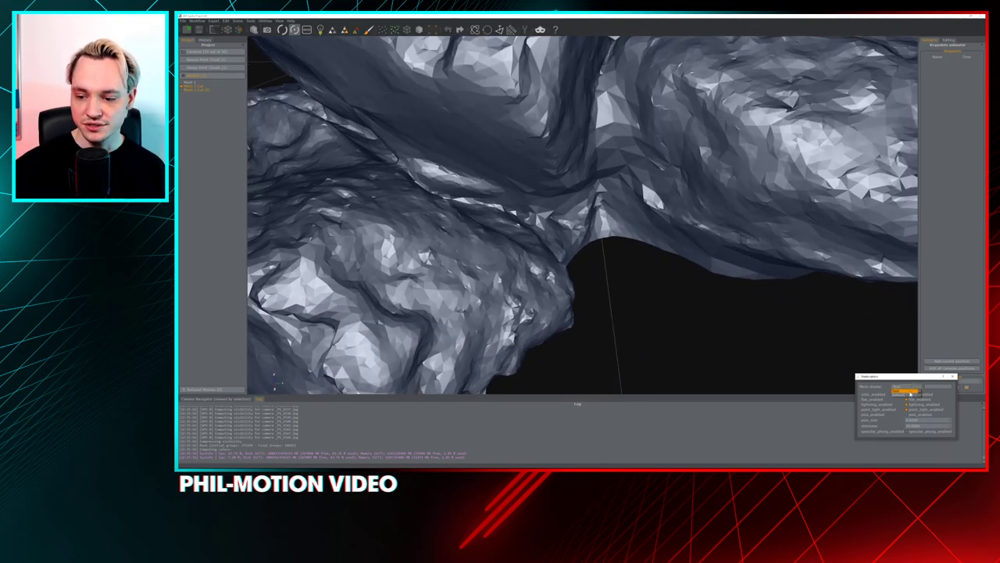
{"action": "left_click", "coordinate": [909, 399]}
{"action": "left_click_drag", "start_coordinate": [693, 284], "coordinate": [612, 168]}
{"action": "scroll", "coordinate": [611, 168], "scroll_direction": "down", "scroll_amount": 10}
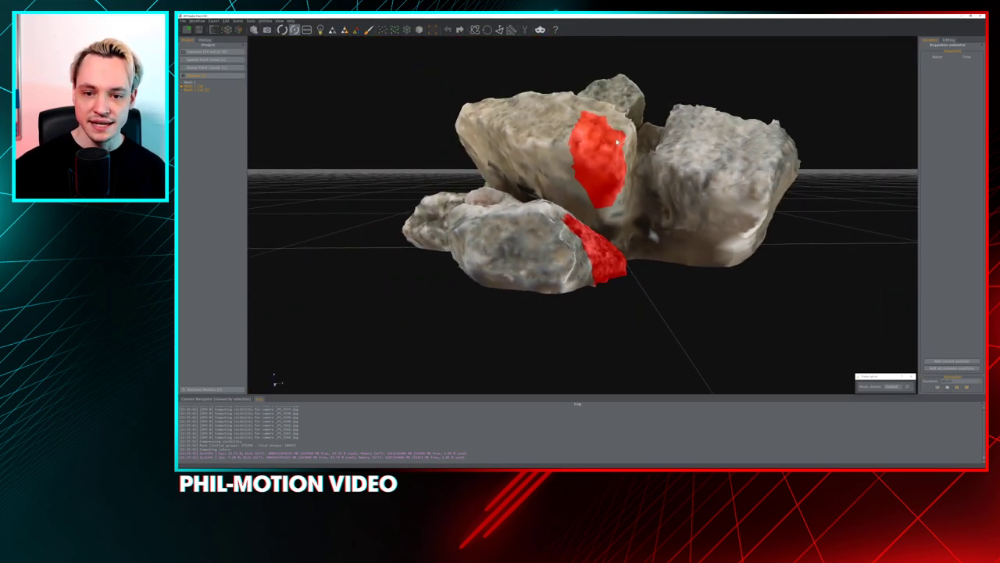
- Move in close on the textured rock pile from a higher viewpoint
{"action": "left_click", "coordinate": [248, 21]}
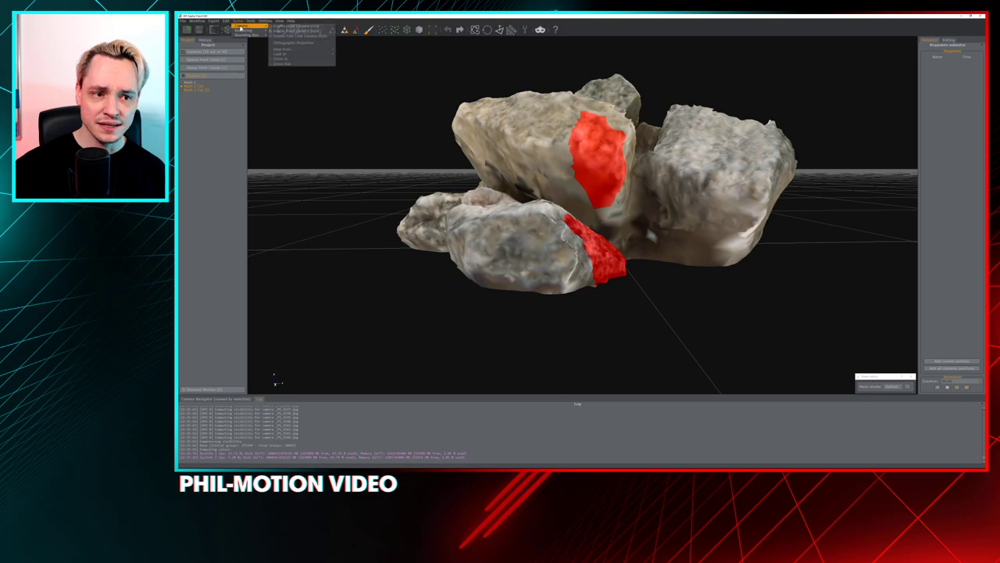
{"action": "left_click", "coordinate": [249, 21]}
{"action": "left_click_drag", "start_coordinate": [515, 156], "coordinate": [569, 229]}
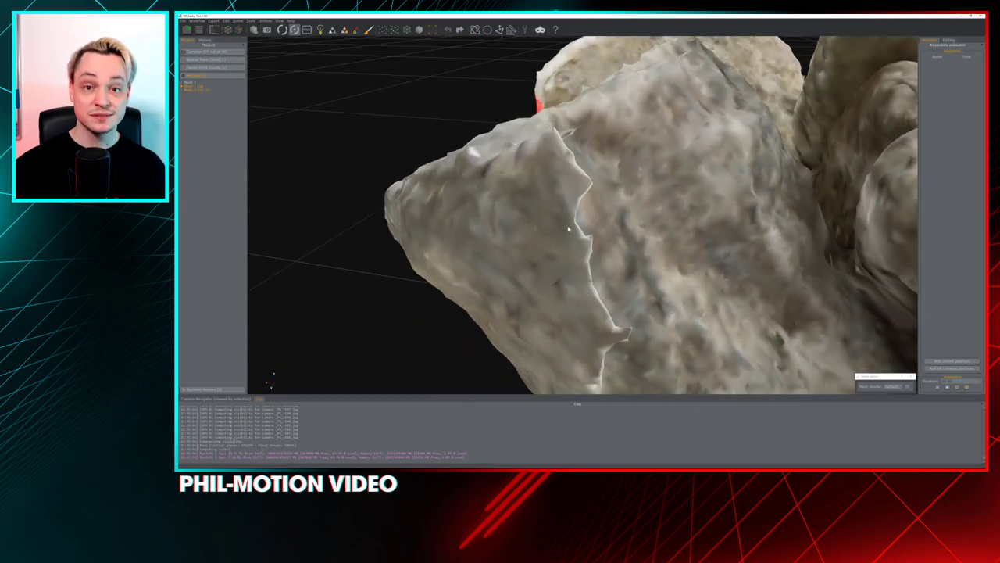
{"action": "scroll", "coordinate": [515, 203], "scroll_direction": "down", "scroll_amount": 10}
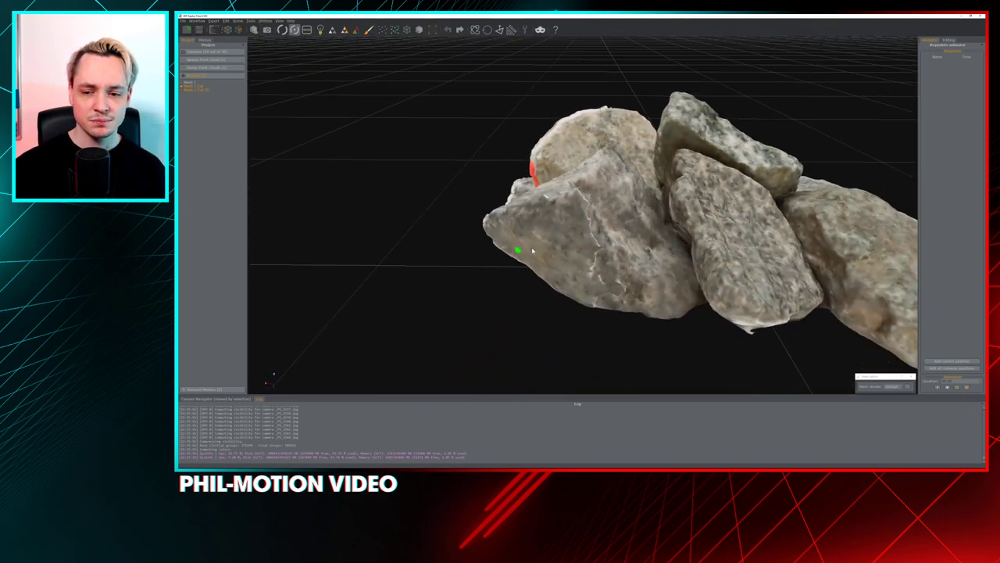
{"action": "left_click_drag", "start_coordinate": [558, 243], "coordinate": [579, 265]}
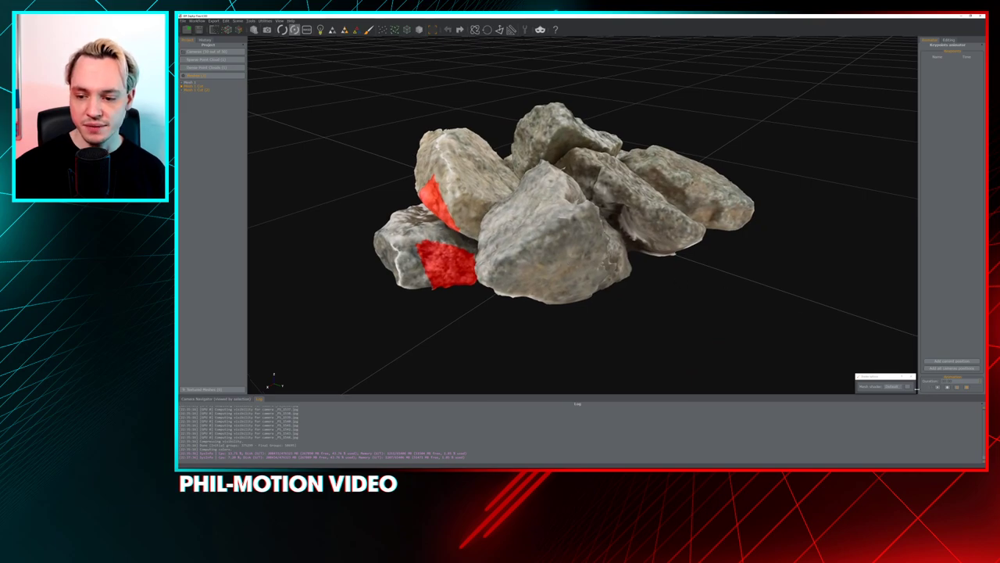
- View the shader files folder, then close it and the Mesh options popup
{"action": "left_click", "coordinate": [908, 388]}
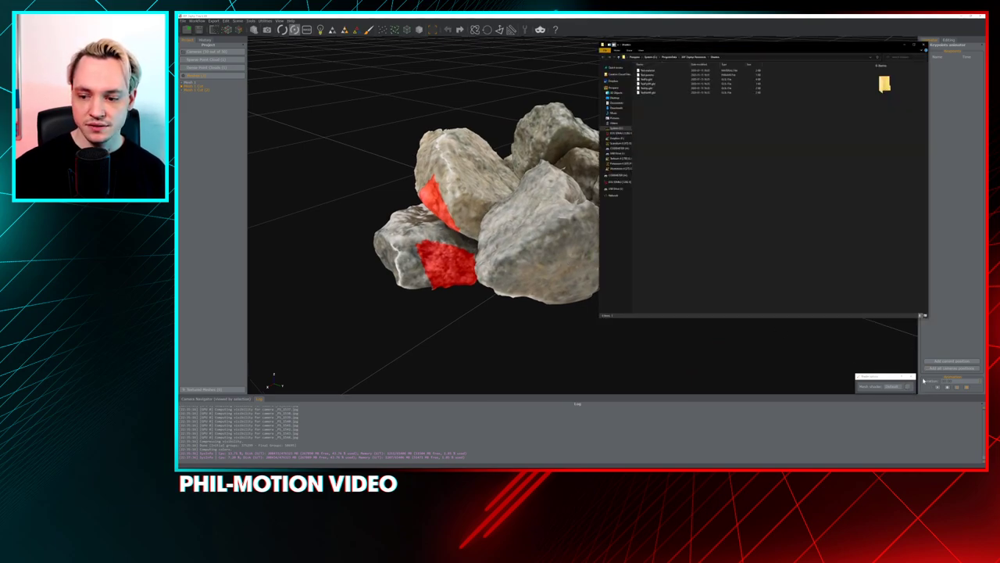
{"action": "left_click", "coordinate": [916, 45]}
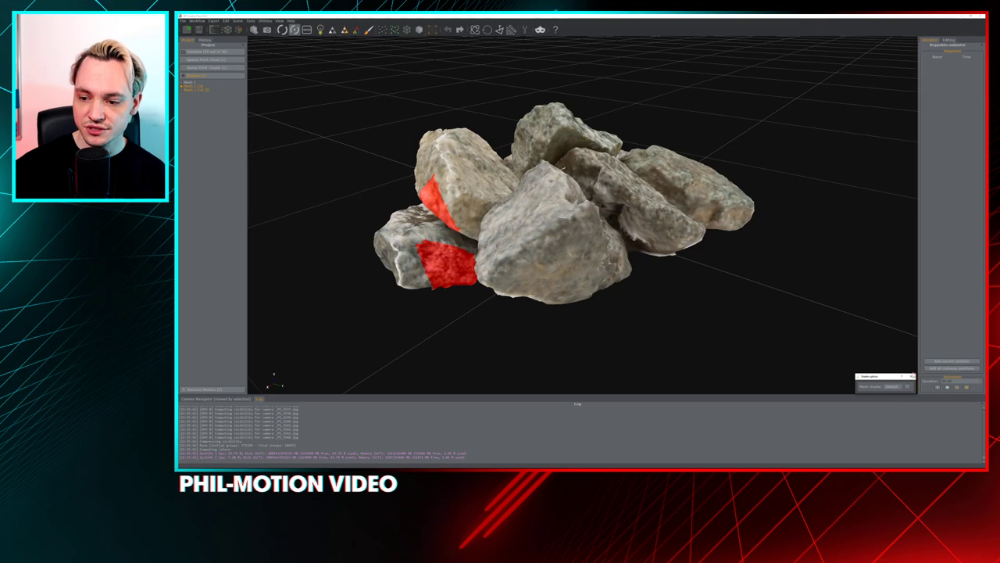
{"action": "left_click", "coordinate": [911, 377]}
{"action": "left_click_drag", "start_coordinate": [737, 271], "coordinate": [723, 274]}
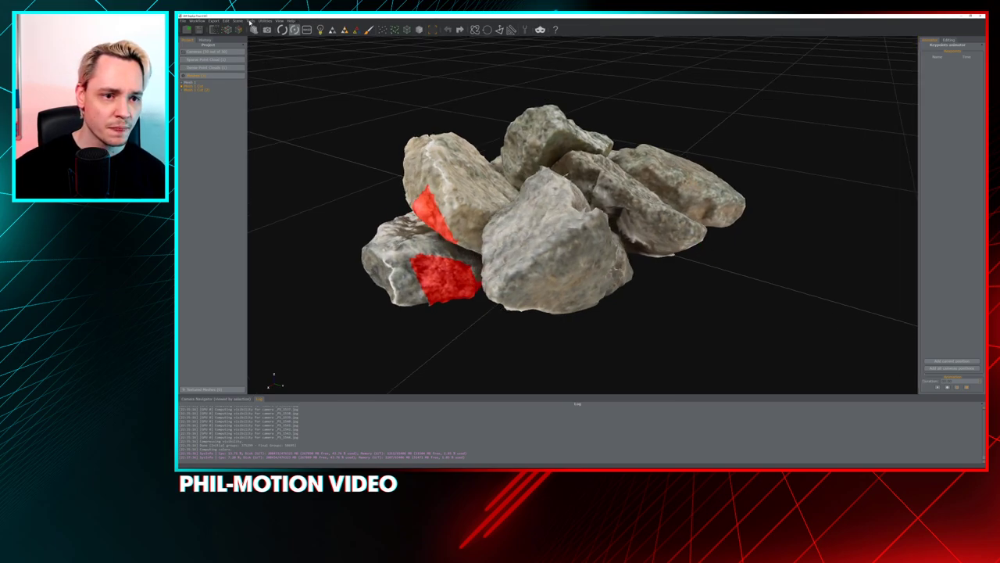
{"action": "left_click", "coordinate": [251, 21]}
- Show the Tools > Mesh Filters submenu listing the Laplacian Smoother
{"action": "mouse_move", "coordinate": [259, 41]}
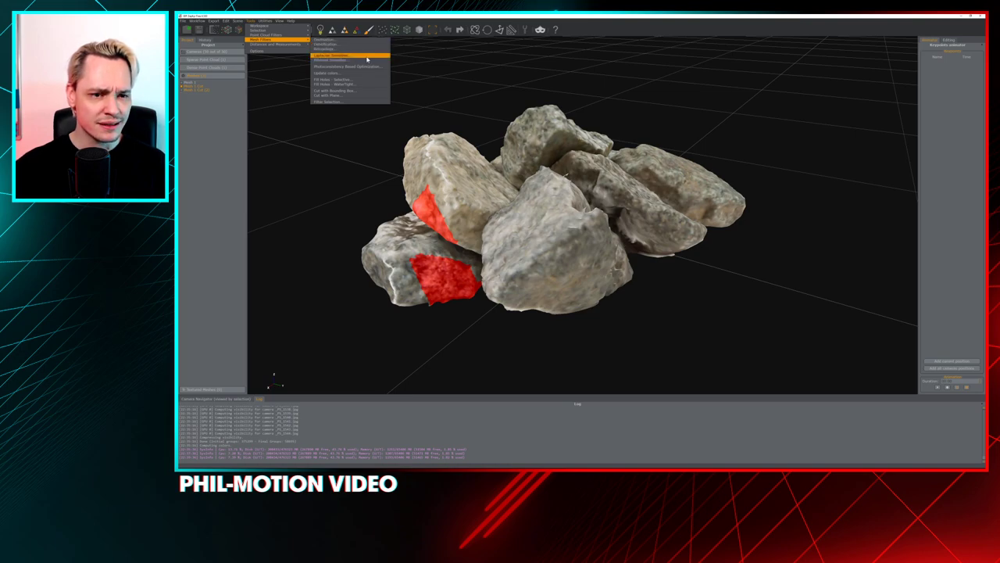
- Apply the Laplacian Smoother to the rock mesh and inspect the smoothed result
{"action": "left_click", "coordinate": [366, 58]}
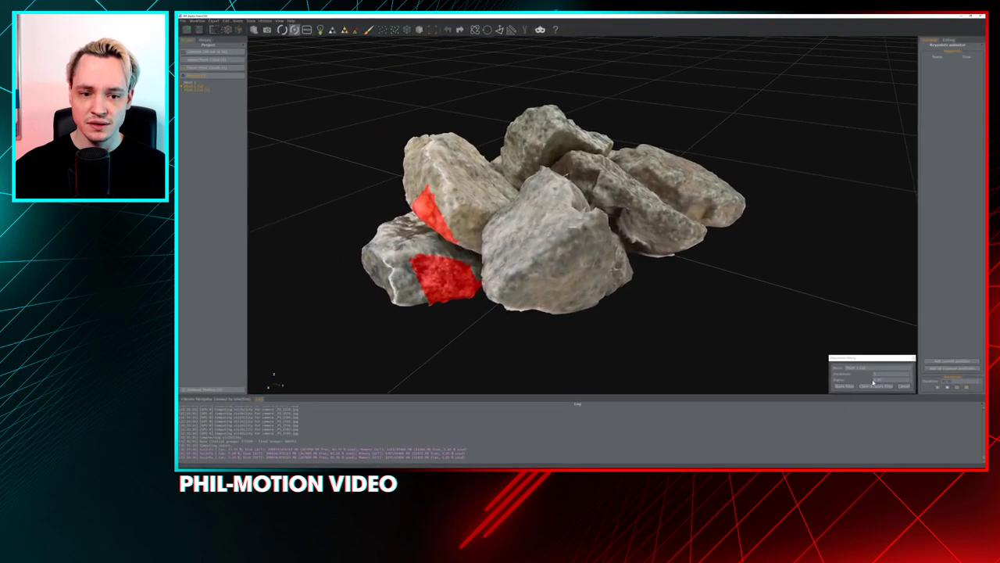
{"action": "left_click", "coordinate": [846, 388]}
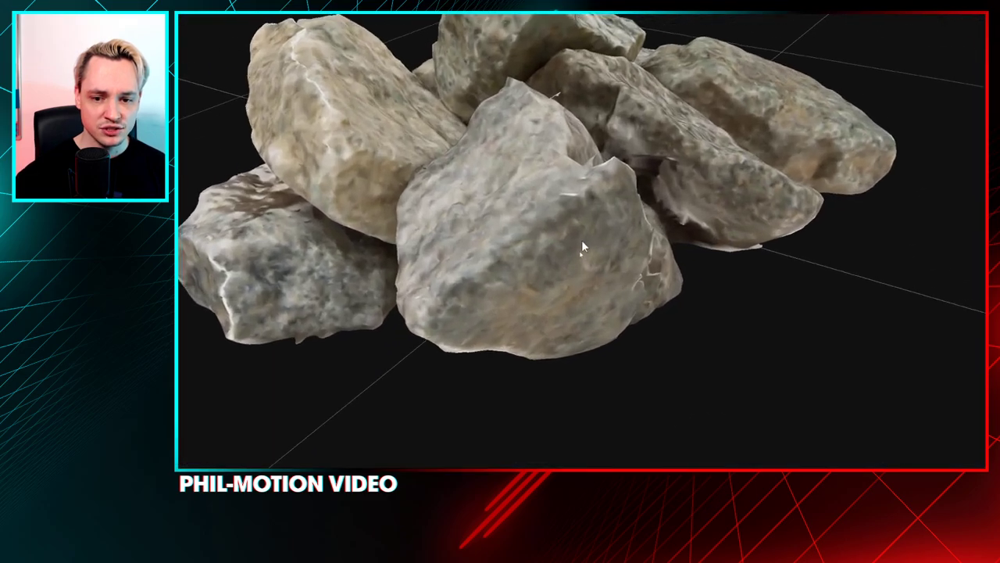
{"action": "mouse_move", "coordinate": [582, 258]}
{"action": "left_mouse_down"}
{"action": "mouse_move", "coordinate": [570, 259]}
{"action": "mouse_move", "coordinate": [593, 256]}
{"action": "left_mouse_up"}
{"action": "scroll", "coordinate": [594, 239], "scroll_direction": "up", "scroll_amount": 10}
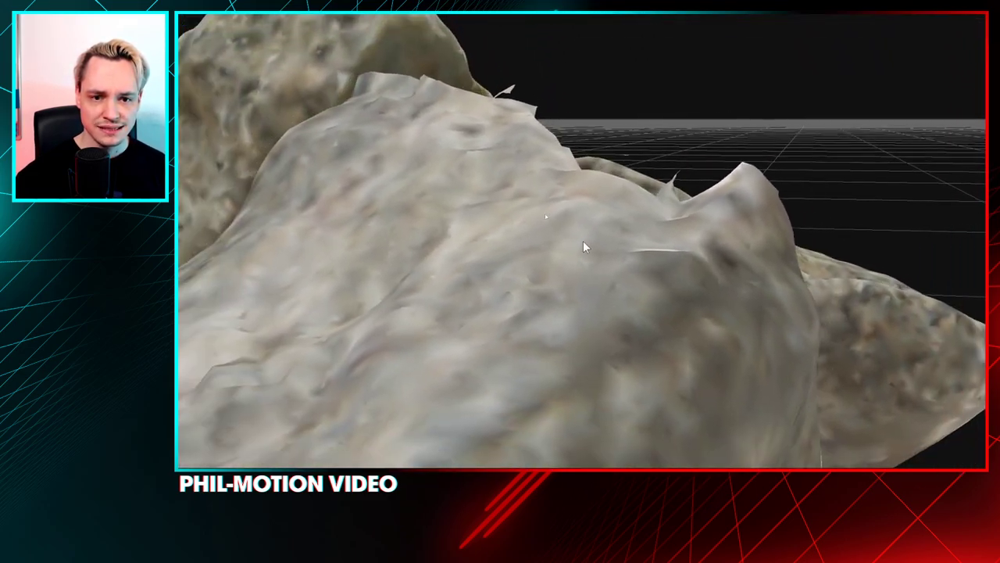
{"action": "mouse_move", "coordinate": [584, 246]}
{"action": "left_mouse_down"}
{"action": "mouse_move", "coordinate": [546, 283]}
{"action": "mouse_move", "coordinate": [606, 219]}
{"action": "mouse_move", "coordinate": [581, 233]}
{"action": "mouse_move", "coordinate": [737, 288]}
{"action": "mouse_move", "coordinate": [569, 238]}
{"action": "mouse_move", "coordinate": [584, 236]}
{"action": "left_mouse_up"}
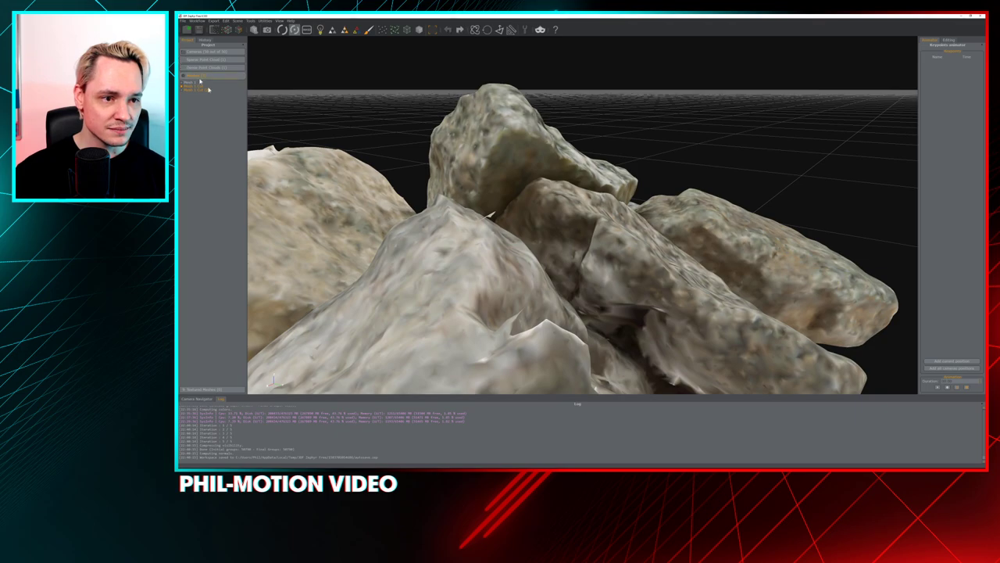
{"action": "left_click", "coordinate": [226, 21]}
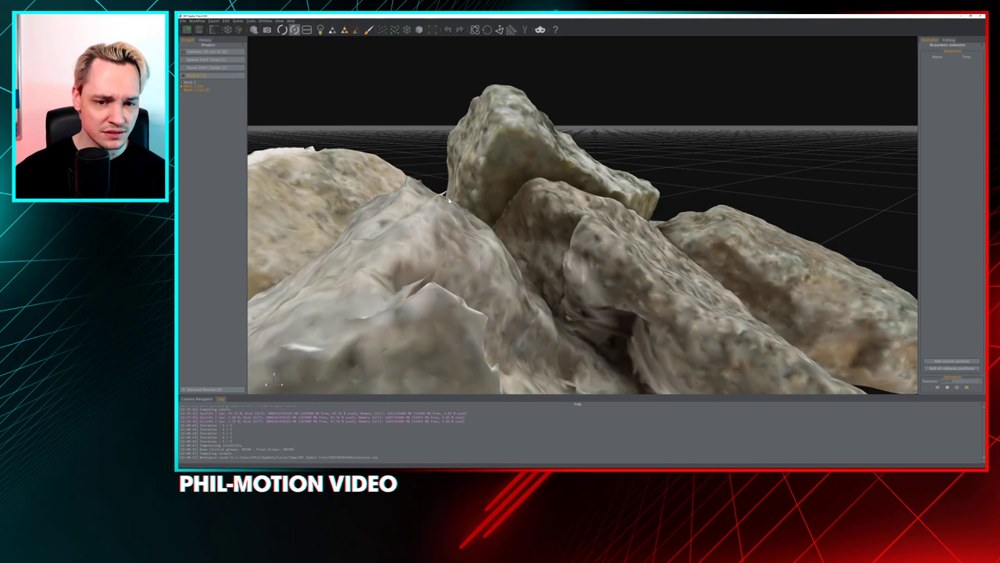
- Undo the Laplacian smoothing filter on the rock mesh
{"action": "left_click_drag", "start_coordinate": [448, 200], "coordinate": [640, 186]}
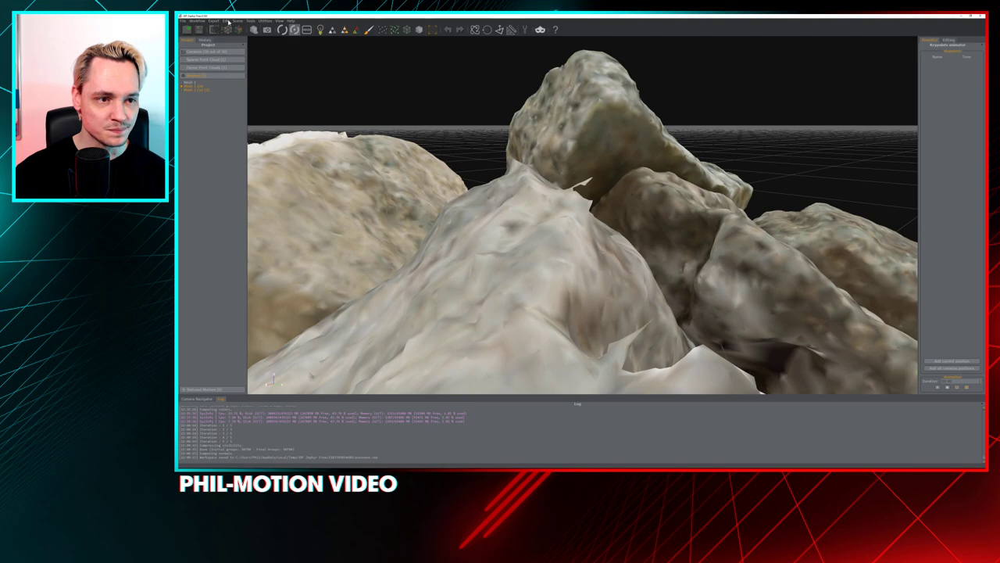
{"action": "left_click", "coordinate": [227, 21]}
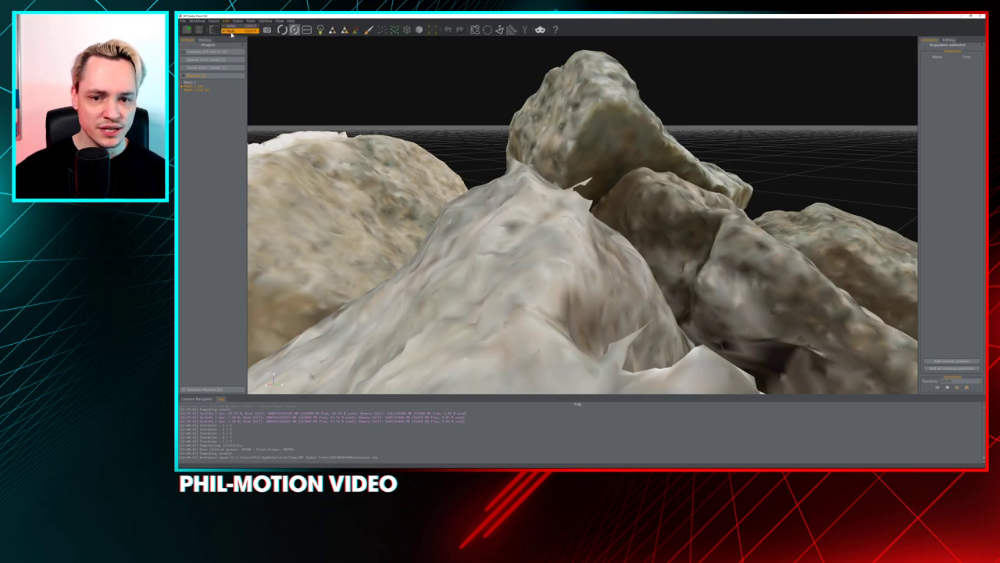
{"action": "left_click", "coordinate": [231, 31]}
{"action": "left_click_drag", "start_coordinate": [561, 228], "coordinate": [574, 239]}
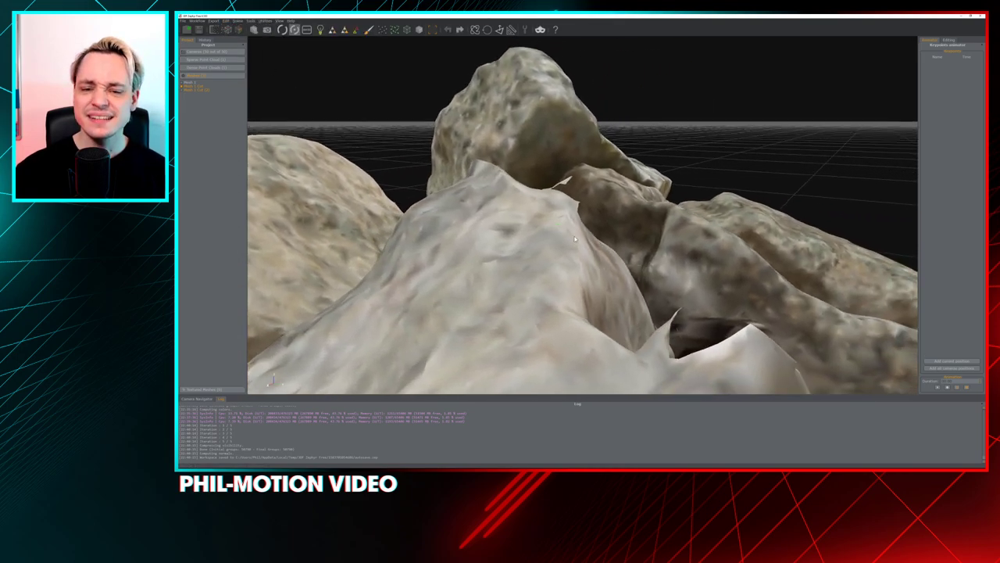
{"action": "scroll", "coordinate": [575, 240], "scroll_direction": "down", "scroll_amount": 10}
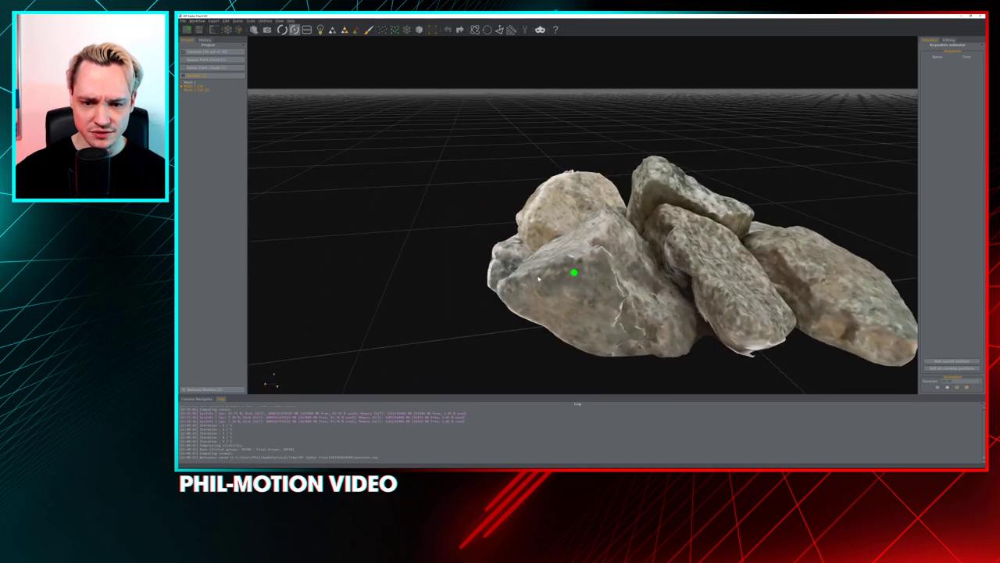
- Orbit to a three-quarter top view with the cut rock pile centred
{"action": "left_click_drag", "start_coordinate": [538, 277], "coordinate": [592, 234]}
{"action": "scroll", "coordinate": [496, 236], "scroll_direction": "up", "scroll_amount": 5}
{"action": "left_click_drag", "start_coordinate": [622, 264], "coordinate": [527, 226]}
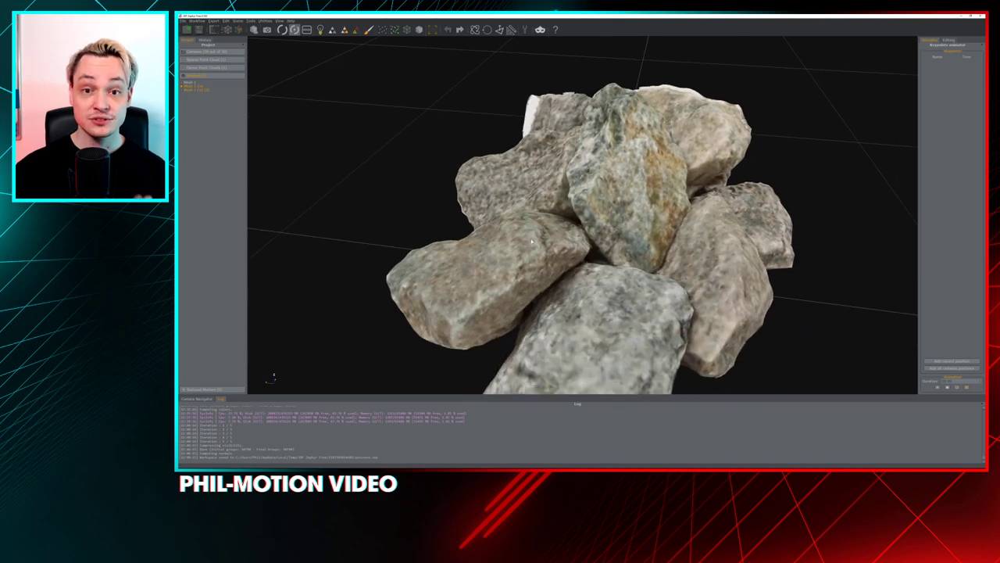
{"action": "scroll", "coordinate": [638, 249], "scroll_direction": "down", "scroll_amount": 3}
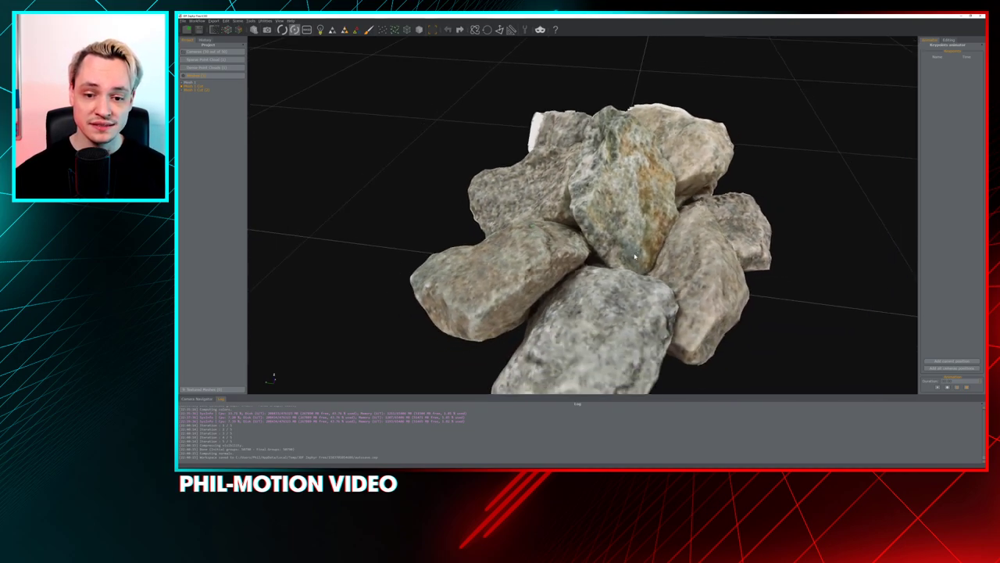
{"action": "left_click_drag", "start_coordinate": [637, 251], "coordinate": [573, 234]}
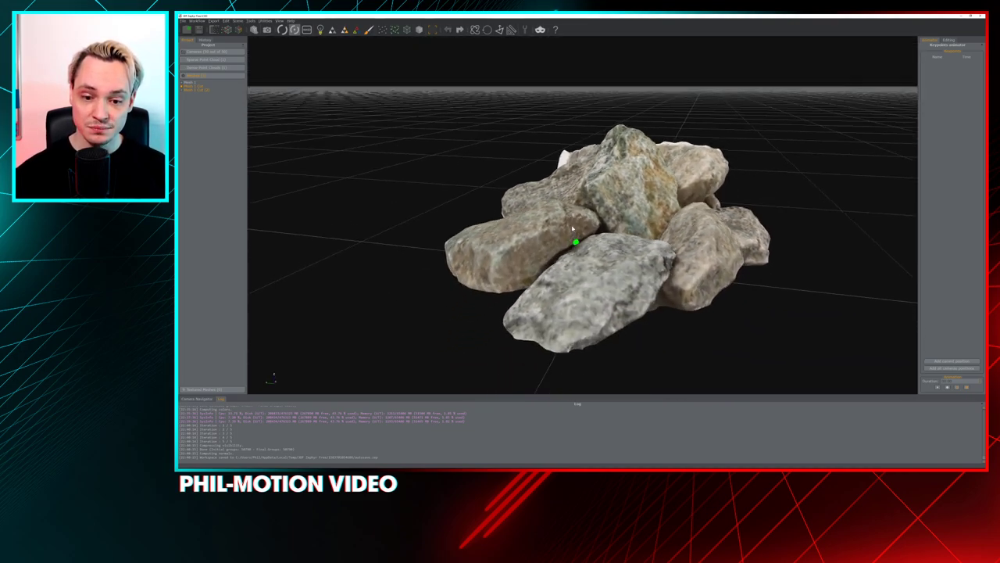
{"action": "scroll", "coordinate": [571, 232], "scroll_direction": "down", "scroll_amount": 1}
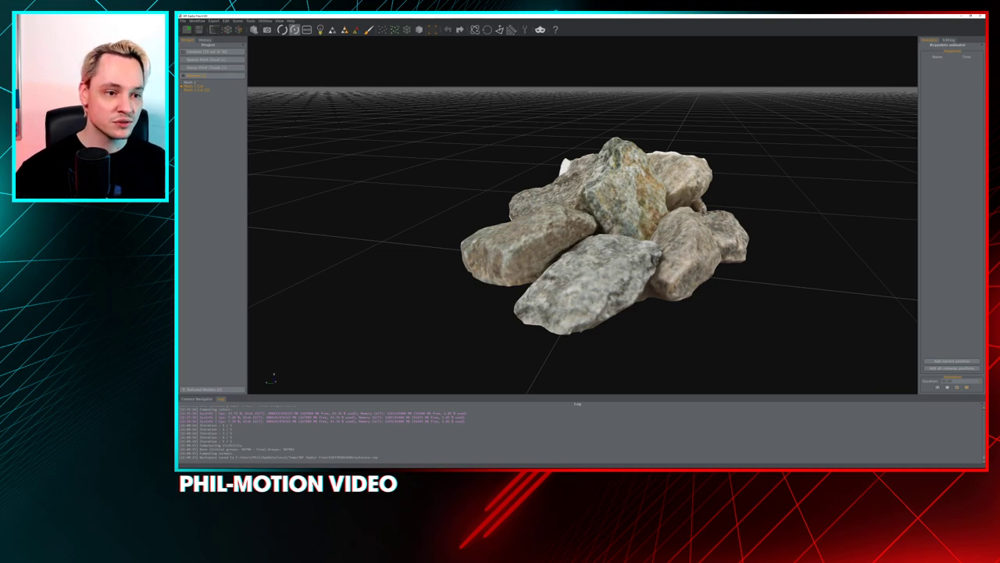
{"action": "left_click", "coordinate": [183, 91]}
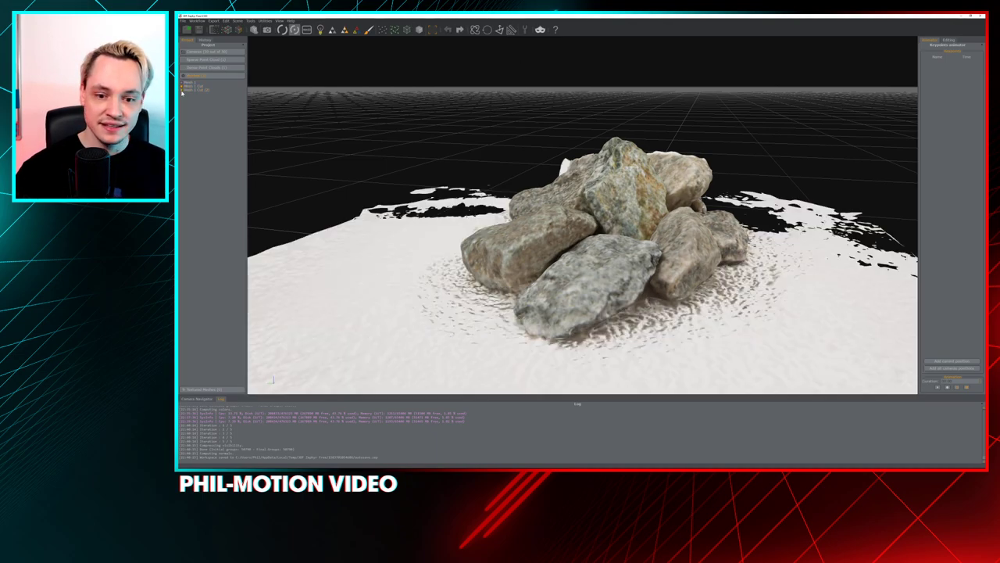
{"action": "left_click", "coordinate": [182, 91]}
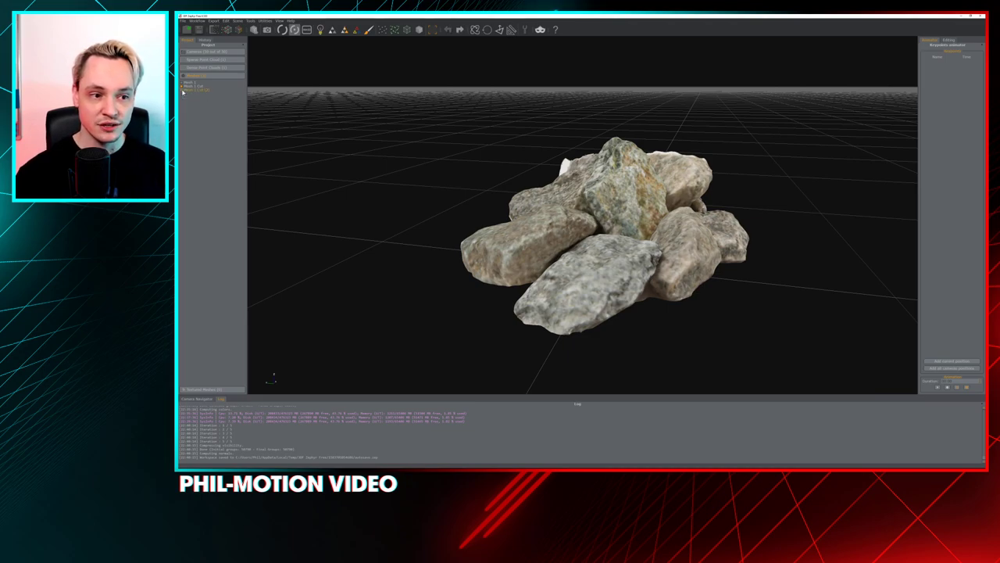
{"action": "left_click", "coordinate": [182, 91]}
{"action": "left_click_drag", "start_coordinate": [450, 252], "coordinate": [461, 264]}
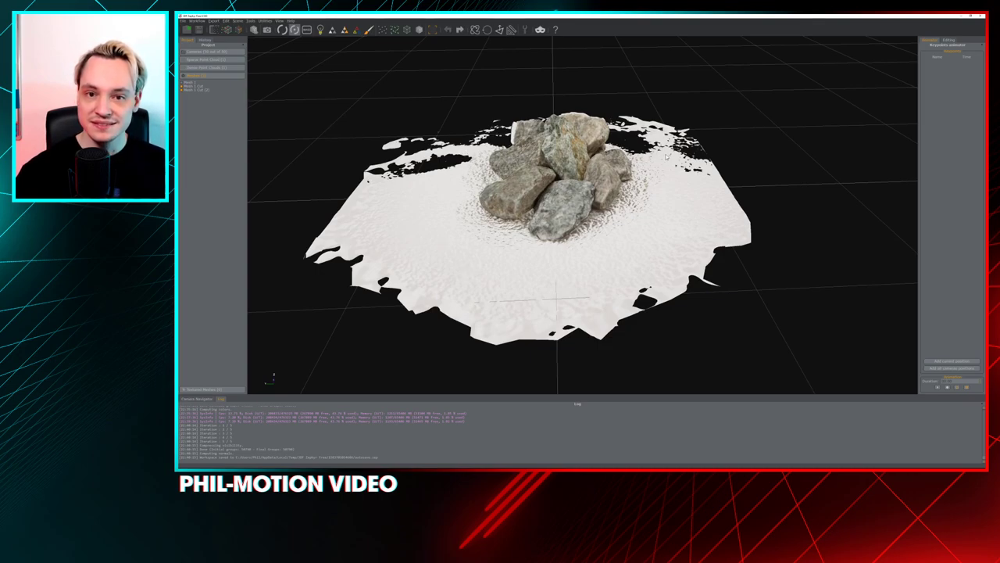
{"action": "left_click", "coordinate": [182, 91]}
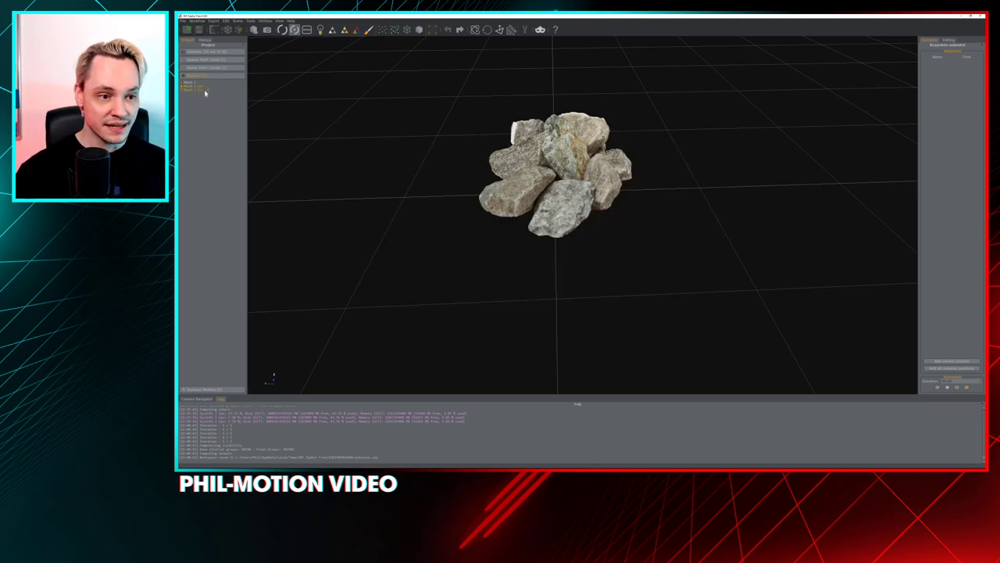
{"action": "left_click", "coordinate": [202, 86]}
{"action": "left_click", "coordinate": [200, 88]}
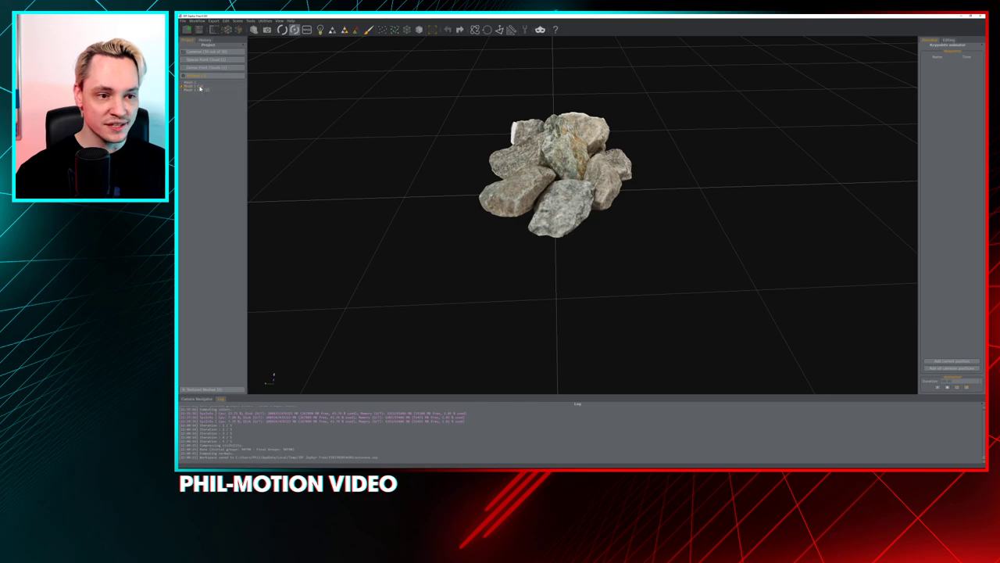
{"action": "scroll", "coordinate": [415, 164], "scroll_direction": "up", "scroll_amount": 2}
{"action": "left_click_drag", "start_coordinate": [446, 130], "coordinate": [433, 124]}
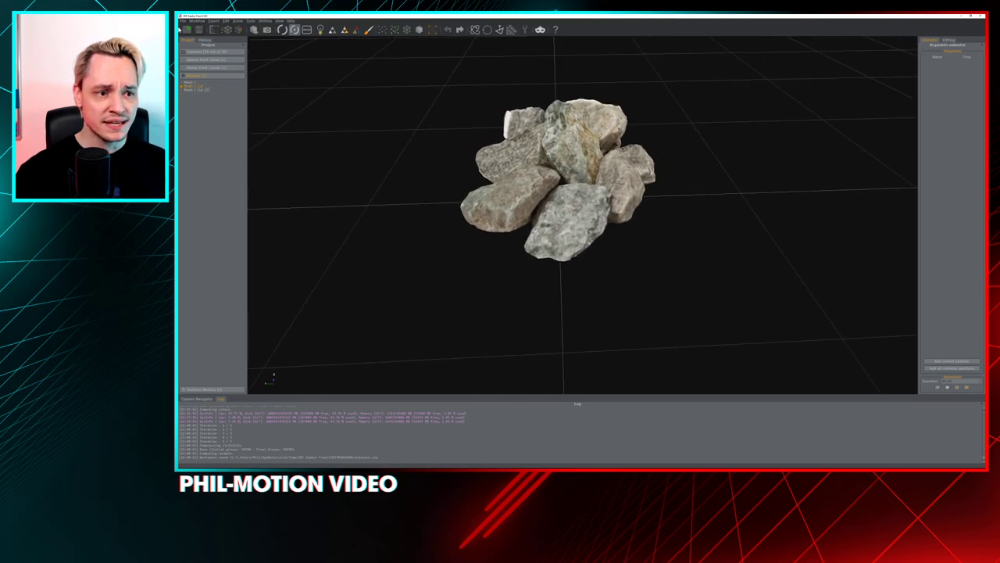
{"action": "left_click", "coordinate": [196, 21]}
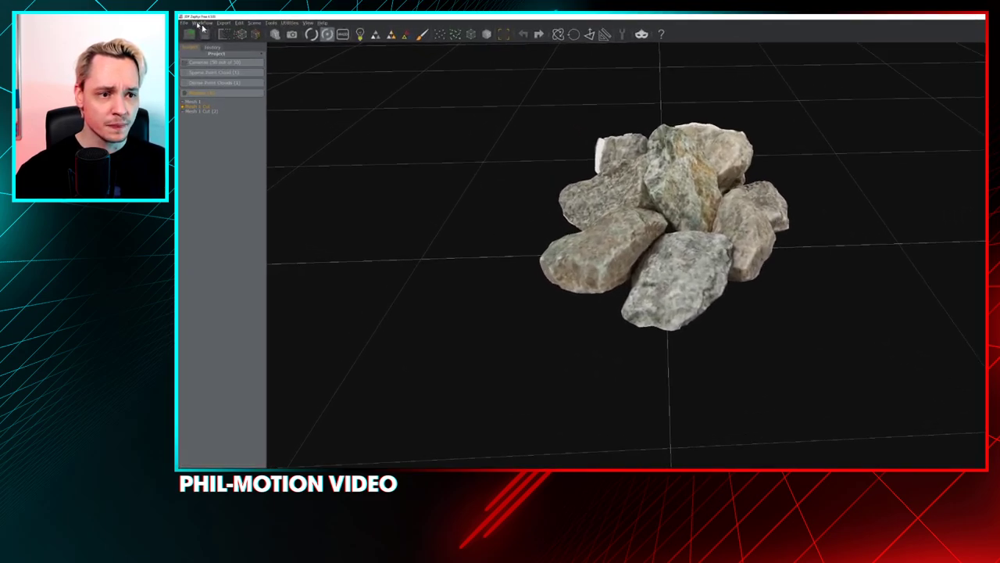
- Start Textured Mesh Generation on Mesh 1 Cut with All Cameras and reach settings
{"action": "left_click", "coordinate": [197, 22]}
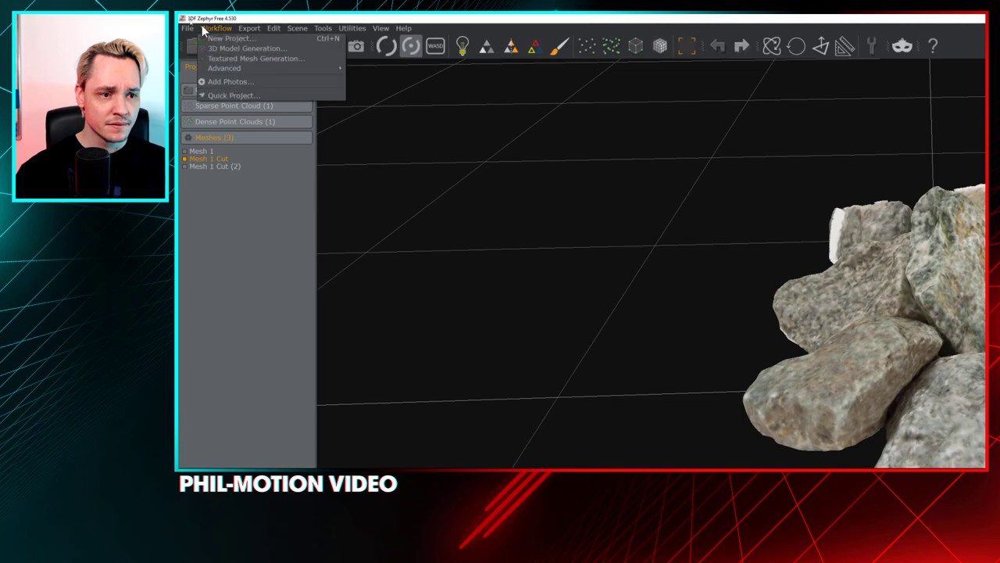
{"action": "left_click", "coordinate": [262, 58]}
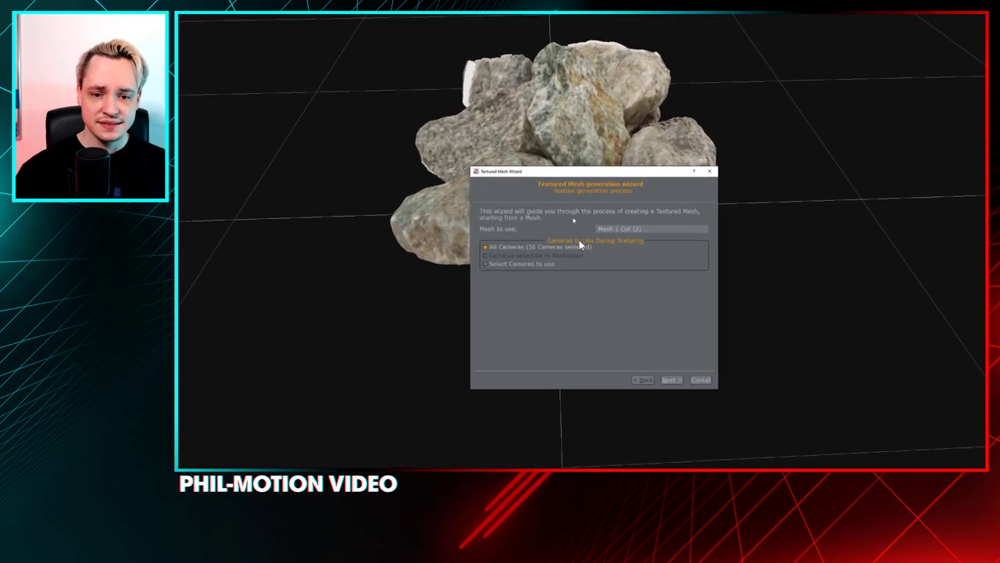
{"action": "left_click", "coordinate": [614, 228]}
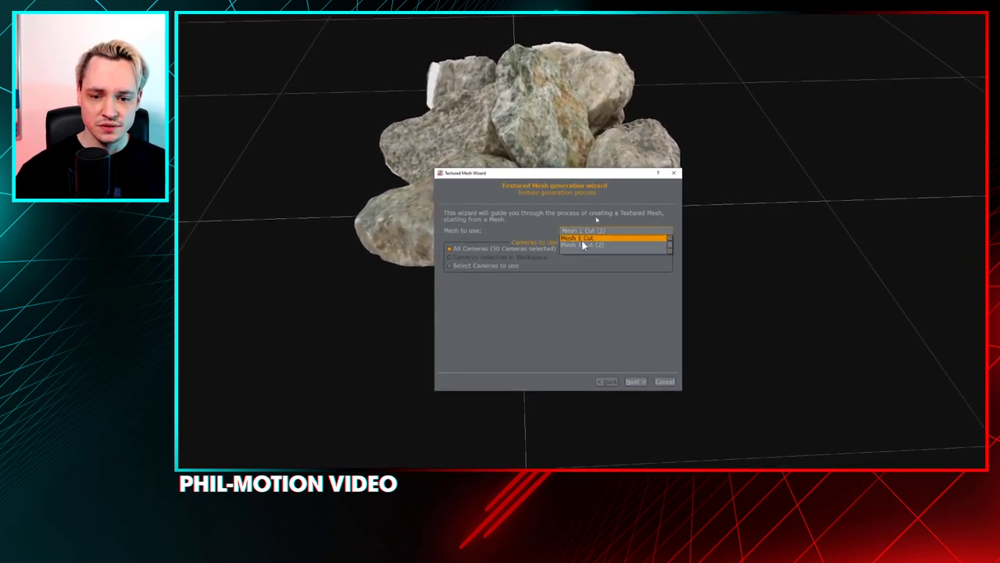
{"action": "left_click", "coordinate": [582, 239]}
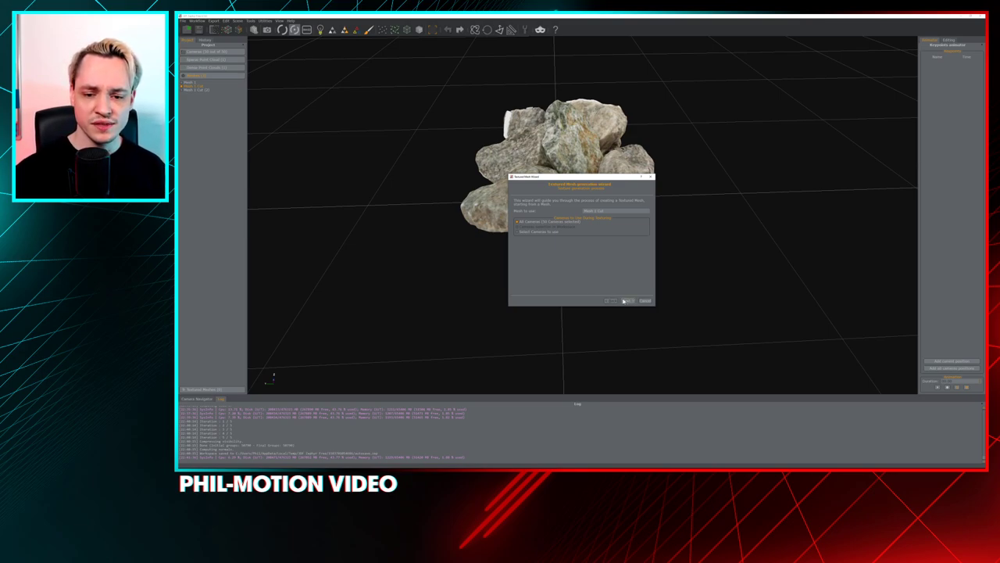
{"action": "left_click", "coordinate": [623, 300]}
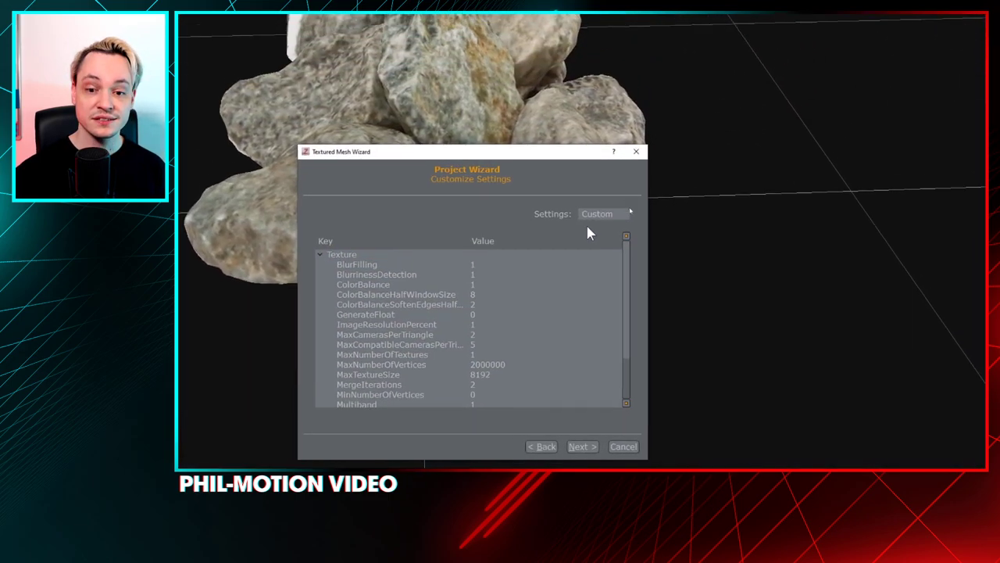
- Switch to Advanced settings with a 4096x4096 maximum texture size
{"action": "left_click", "coordinate": [593, 215]}
{"action": "left_click", "coordinate": [585, 245]}
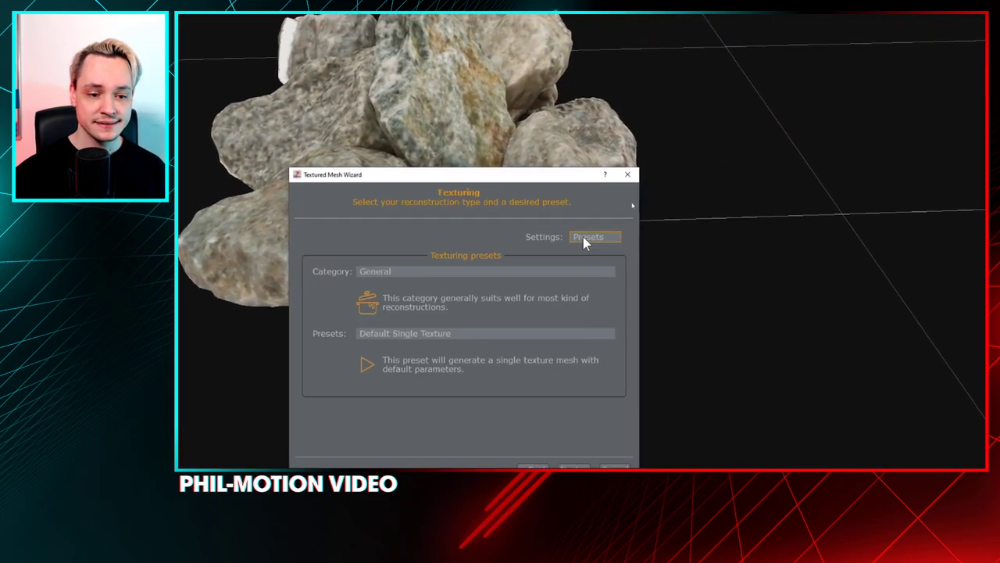
{"action": "left_click", "coordinate": [583, 236]}
{"action": "left_click", "coordinate": [589, 255]}
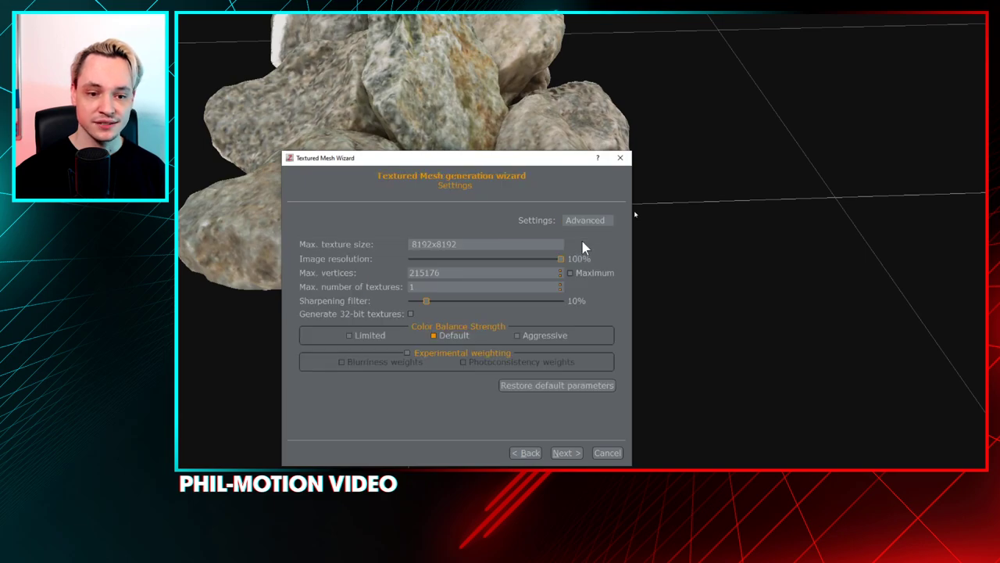
{"action": "left_click", "coordinate": [493, 244]}
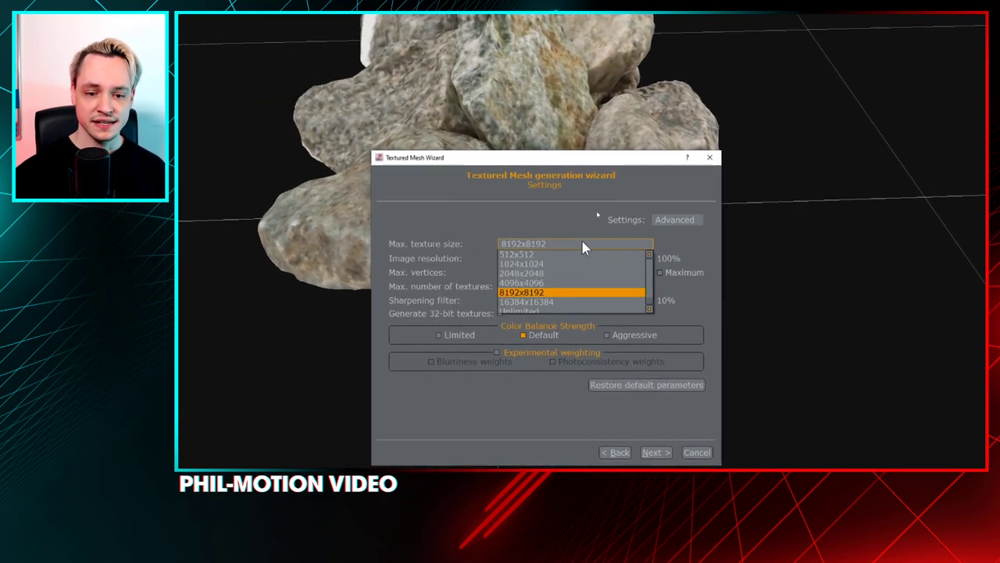
{"action": "left_click", "coordinate": [585, 283]}
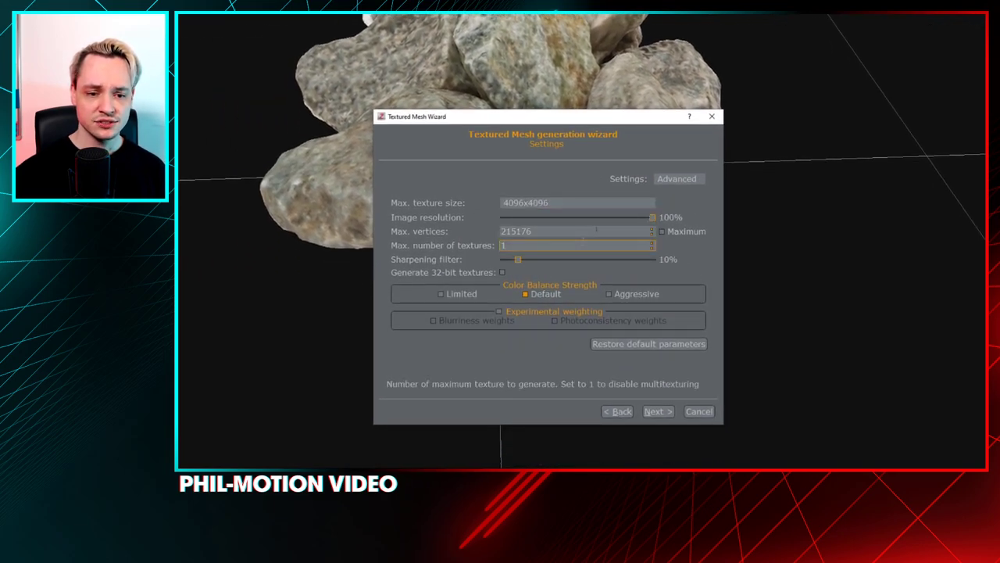
{"action": "left_click", "coordinate": [596, 230]}
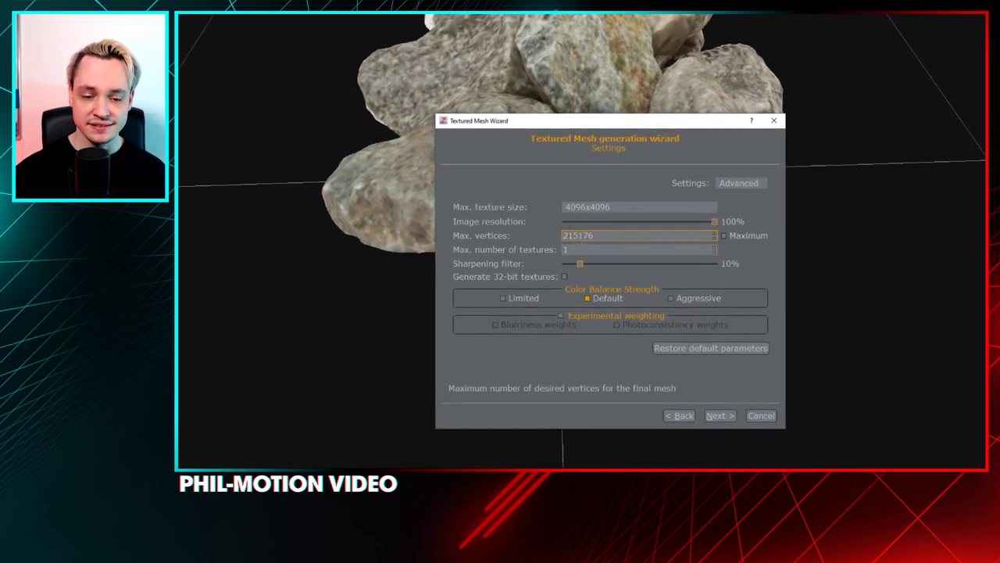
{"action": "left_click", "coordinate": [599, 250]}
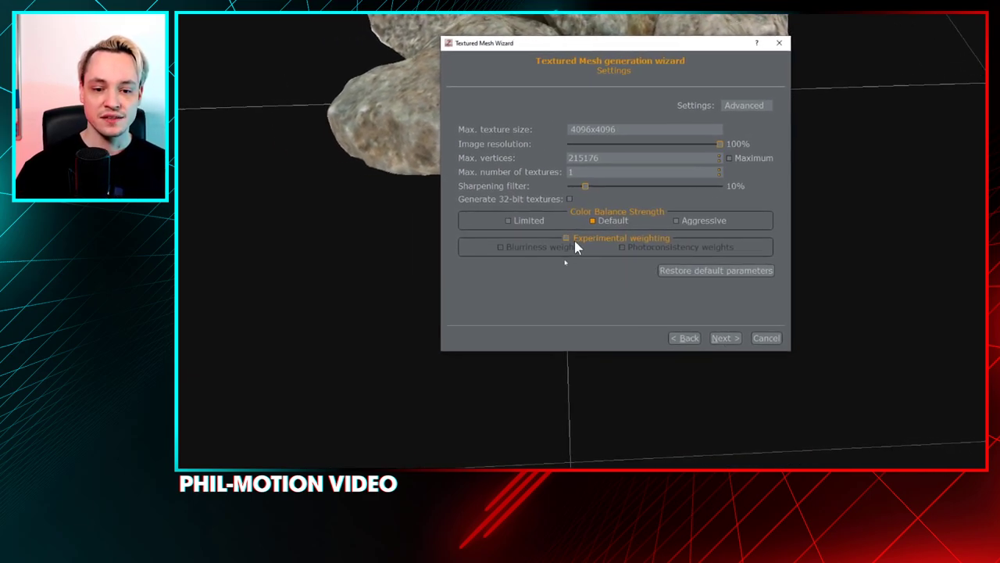
- Enable experimental weighting and run the texturing process
{"action": "left_click", "coordinate": [576, 241]}
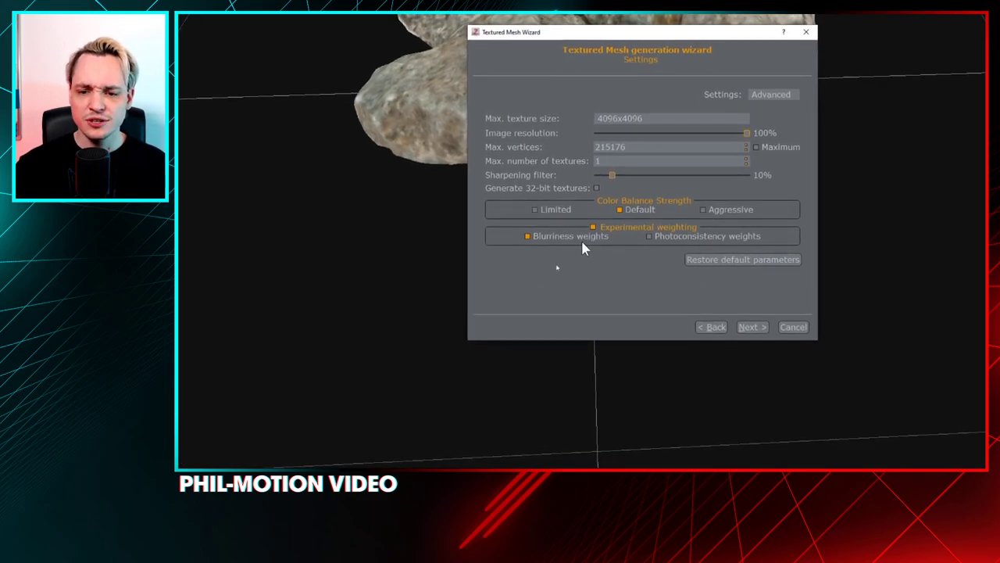
{"action": "left_click", "coordinate": [750, 327]}
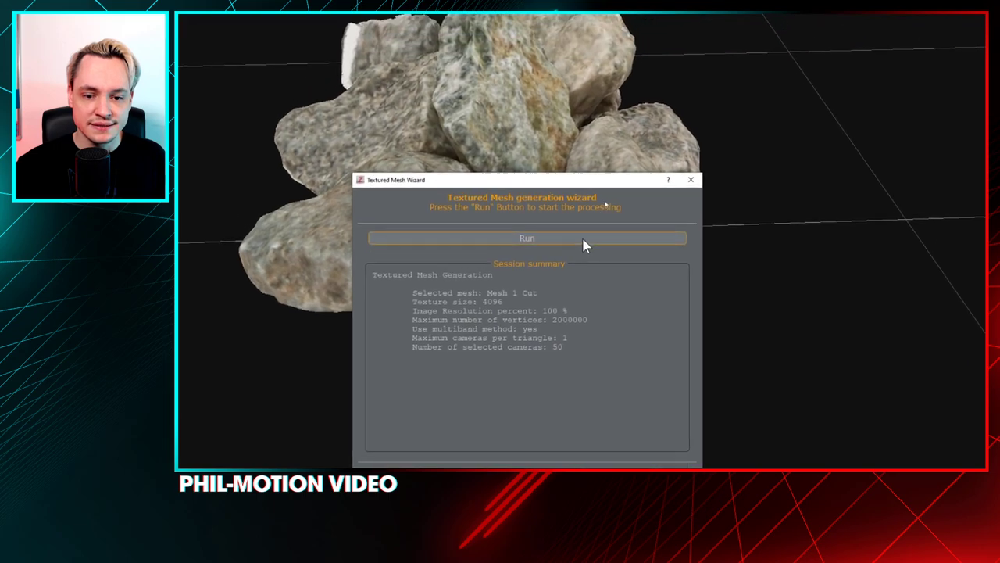
{"action": "left_click", "coordinate": [594, 86]}
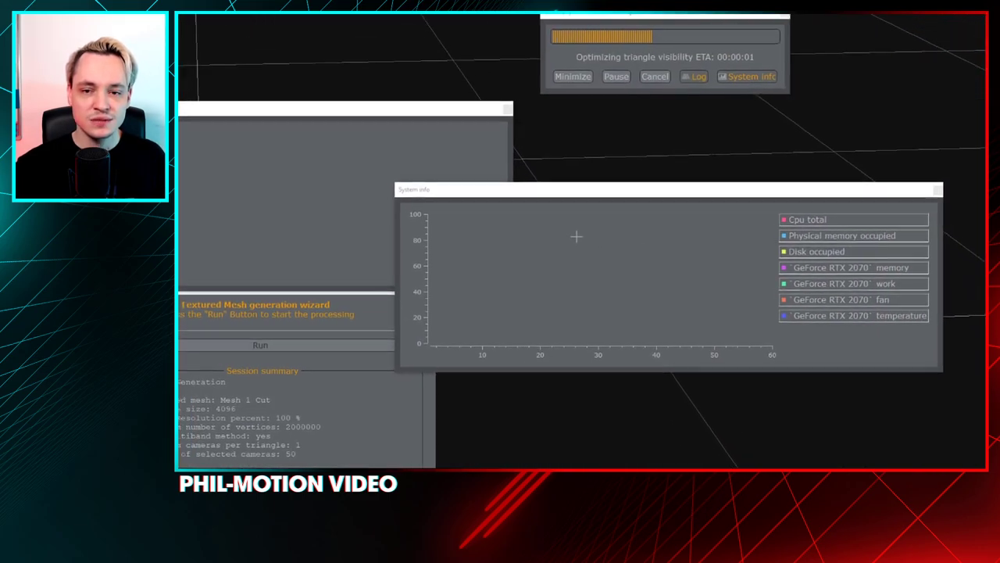
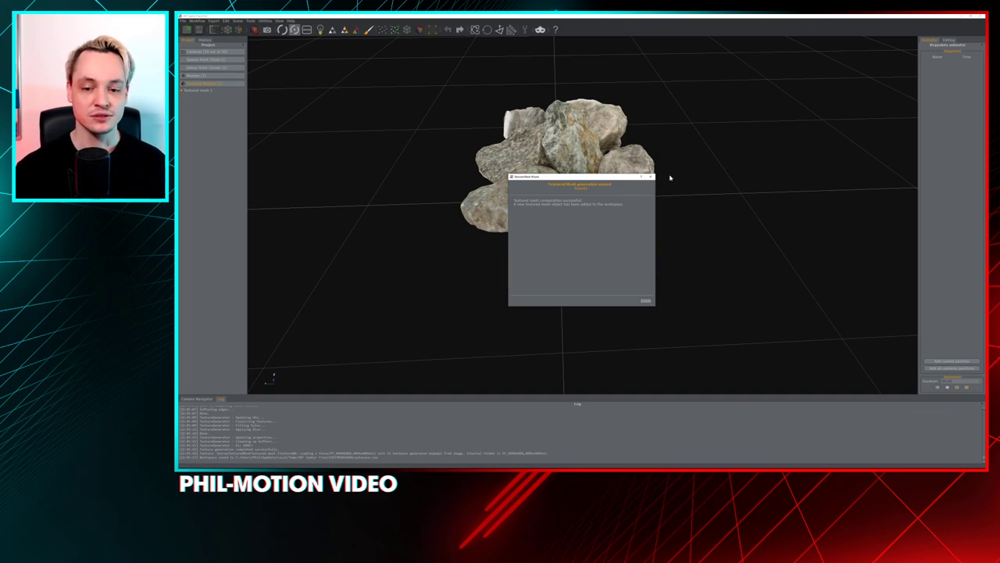
- Dismiss the texture-generation completion message and zoom in on the textured rocks
{"action": "left_click", "coordinate": [645, 301]}
{"action": "scroll", "coordinate": [562, 233], "scroll_direction": "up", "scroll_amount": 5}
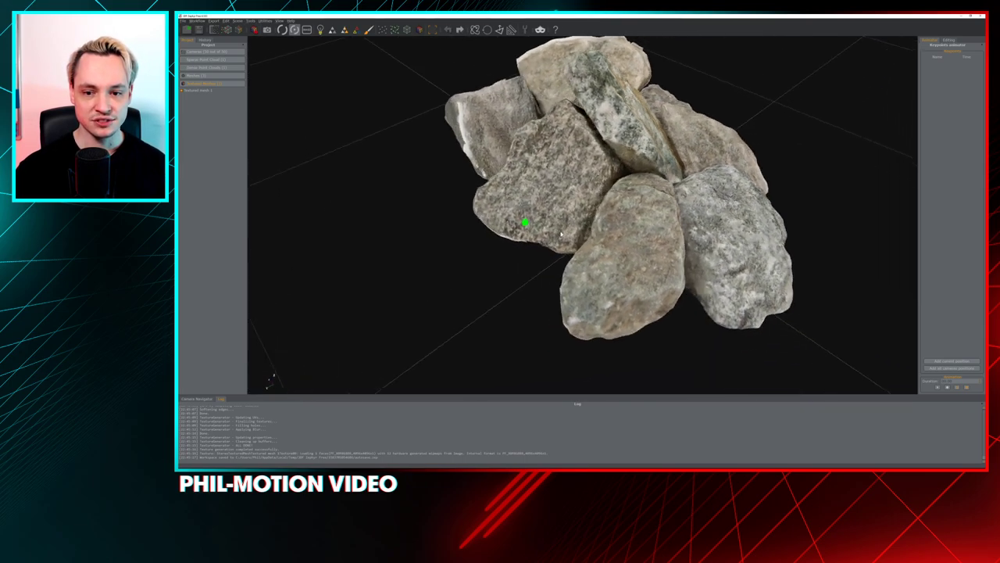
{"action": "scroll", "coordinate": [560, 233], "scroll_direction": "up", "scroll_amount": 8}
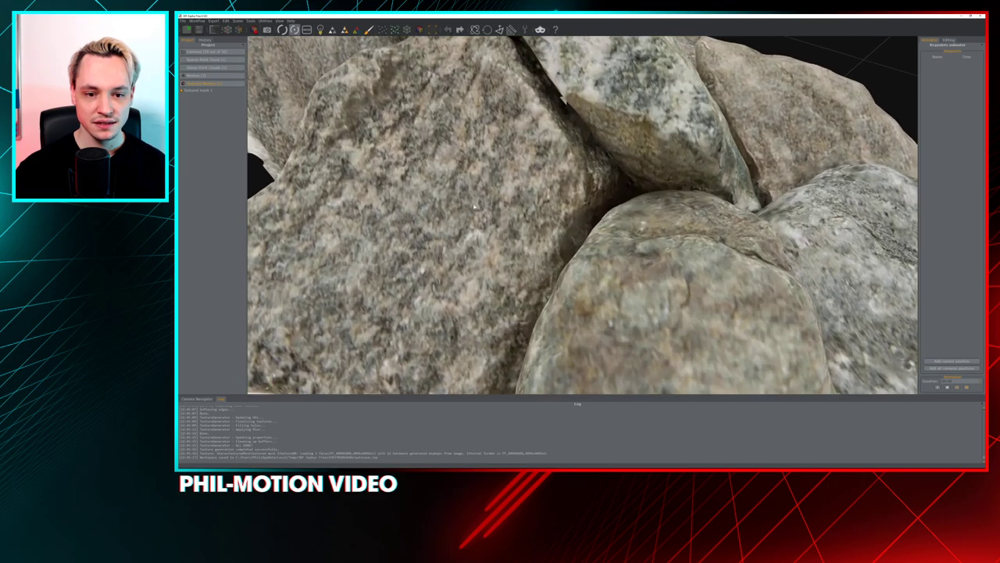
{"action": "left_click_drag", "start_coordinate": [473, 205], "coordinate": [649, 195]}
- Orbit around the crevice and gaps between the textured rocks
{"action": "scroll", "coordinate": [601, 266], "scroll_direction": "down", "scroll_amount": 5}
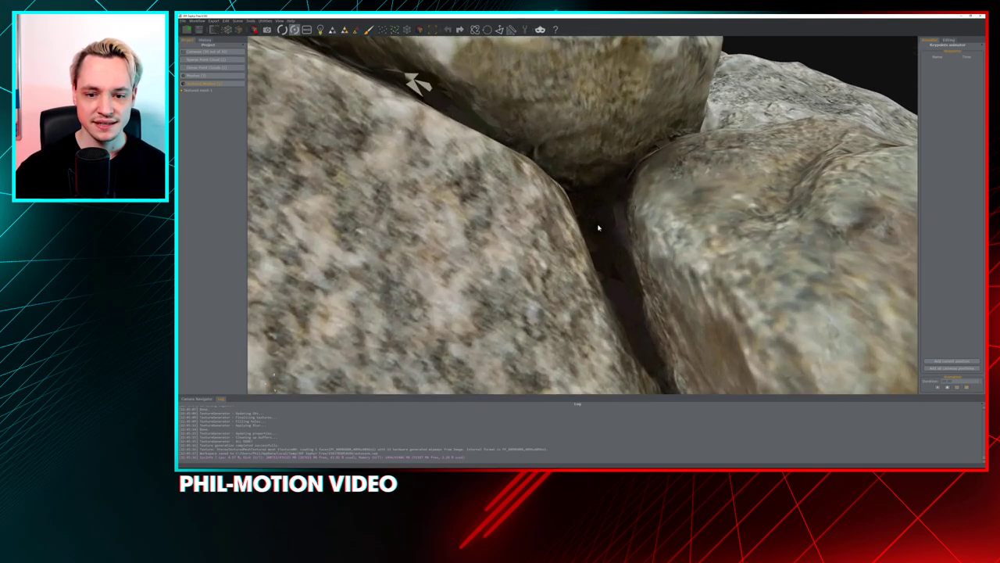
{"action": "scroll", "coordinate": [596, 231], "scroll_direction": "down", "scroll_amount": 2}
{"action": "left_click_drag", "start_coordinate": [437, 136], "coordinate": [493, 168]}
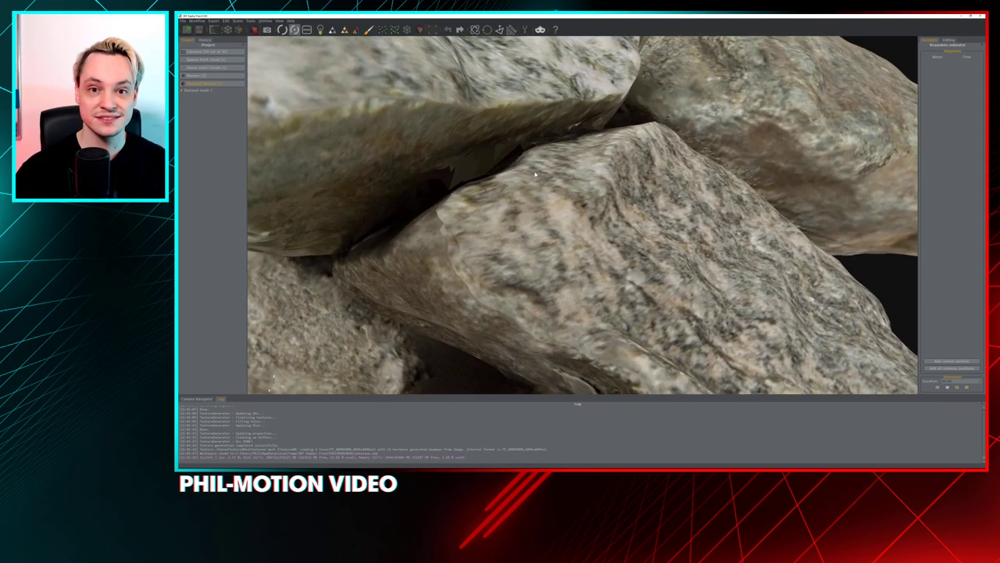
{"action": "left_click_drag", "start_coordinate": [572, 197], "coordinate": [480, 131]}
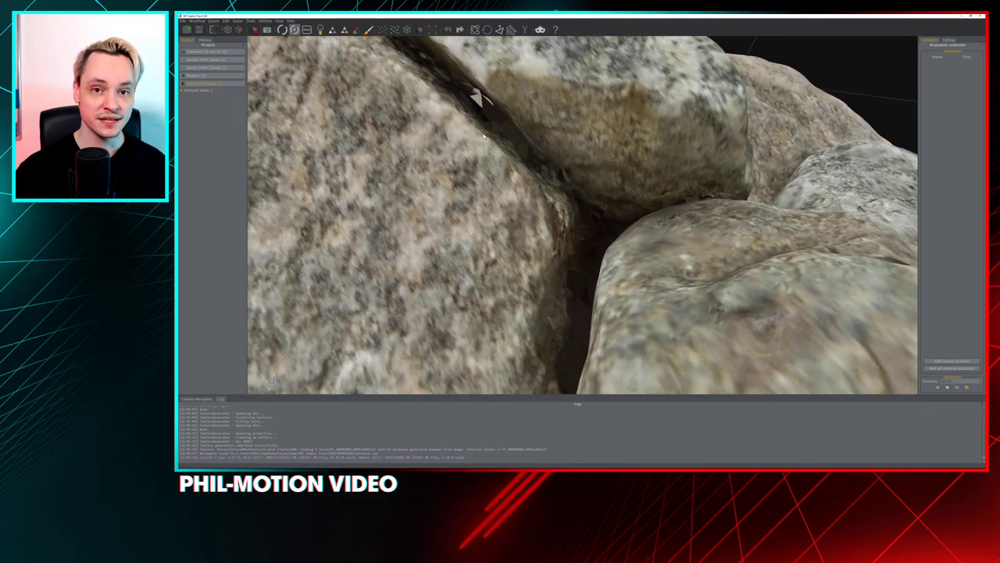
{"action": "left_click_drag", "start_coordinate": [504, 181], "coordinate": [498, 229]}
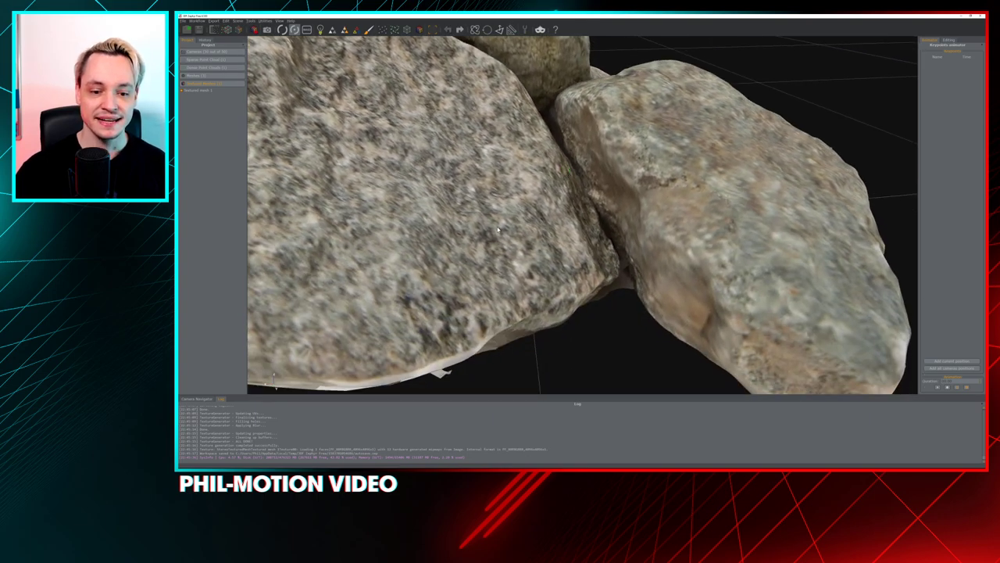
{"action": "scroll", "coordinate": [497, 229], "scroll_direction": "down", "scroll_amount": 3}
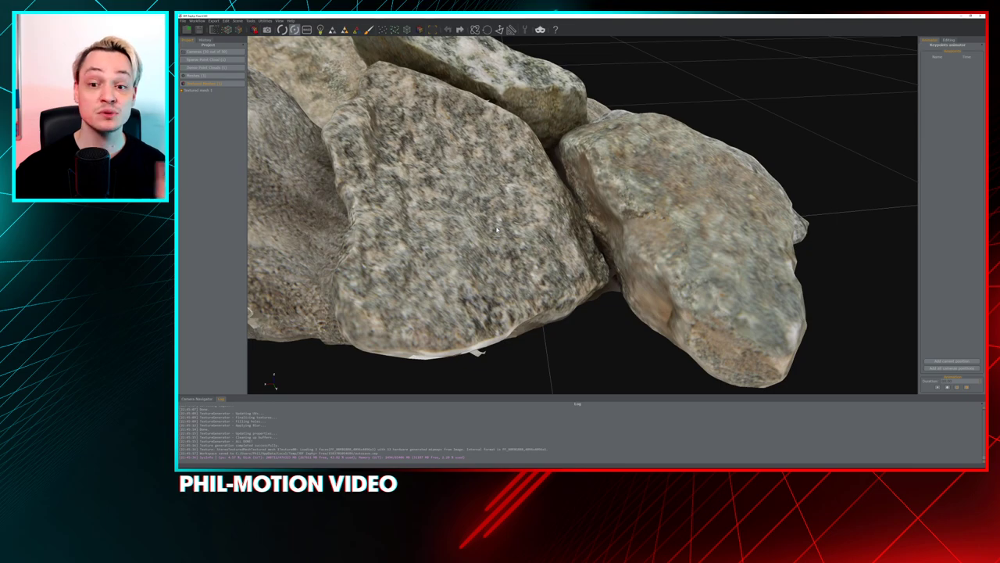
{"action": "scroll", "coordinate": [497, 228], "scroll_direction": "down", "scroll_amount": 5}
- Inspect the whole textured rock pile from a low side view and from above
{"action": "left_click_drag", "start_coordinate": [497, 227], "coordinate": [508, 211]}
{"action": "scroll", "coordinate": [520, 184], "scroll_direction": "up", "scroll_amount": 3}
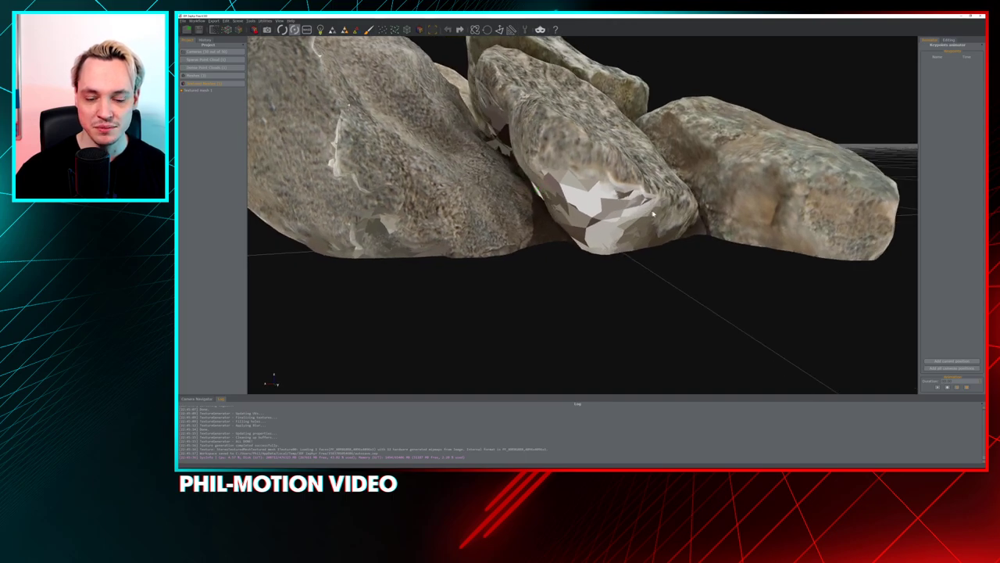
{"action": "scroll", "coordinate": [654, 213], "scroll_direction": "down", "scroll_amount": 3}
{"action": "left_click_drag", "start_coordinate": [654, 213], "coordinate": [516, 245]}
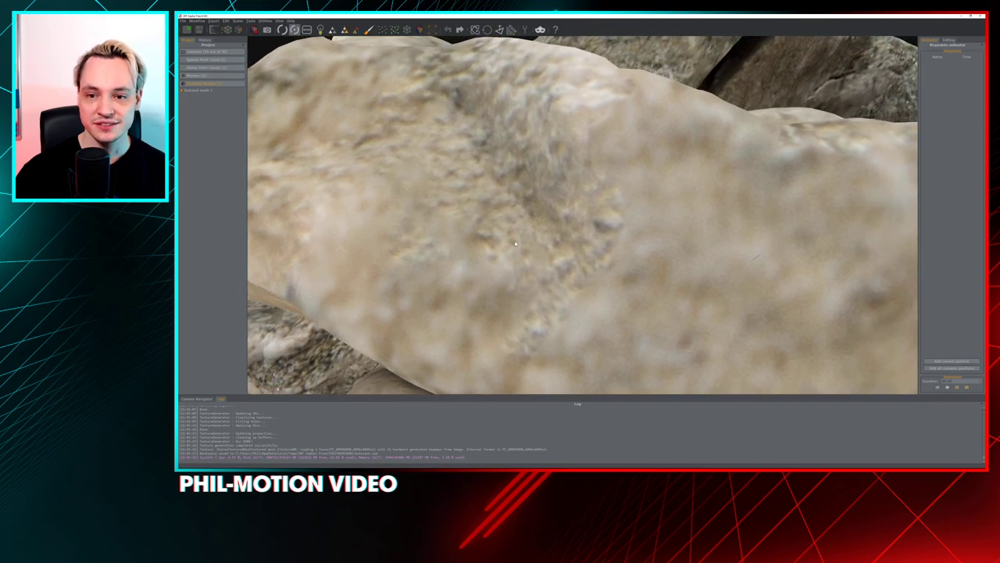
{"action": "scroll", "coordinate": [515, 244], "scroll_direction": "down", "scroll_amount": 10}
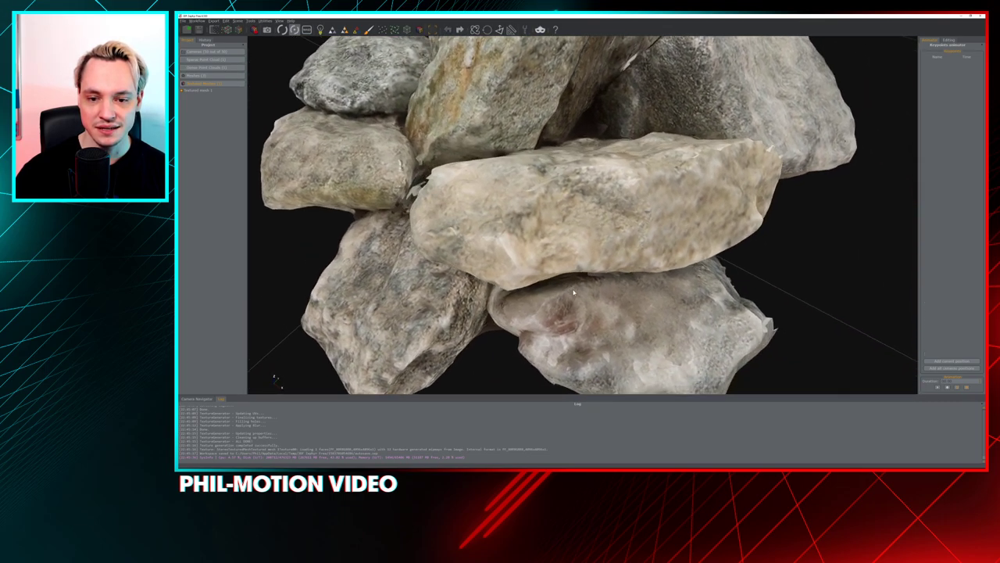
{"action": "left_click_drag", "start_coordinate": [573, 292], "coordinate": [498, 88]}
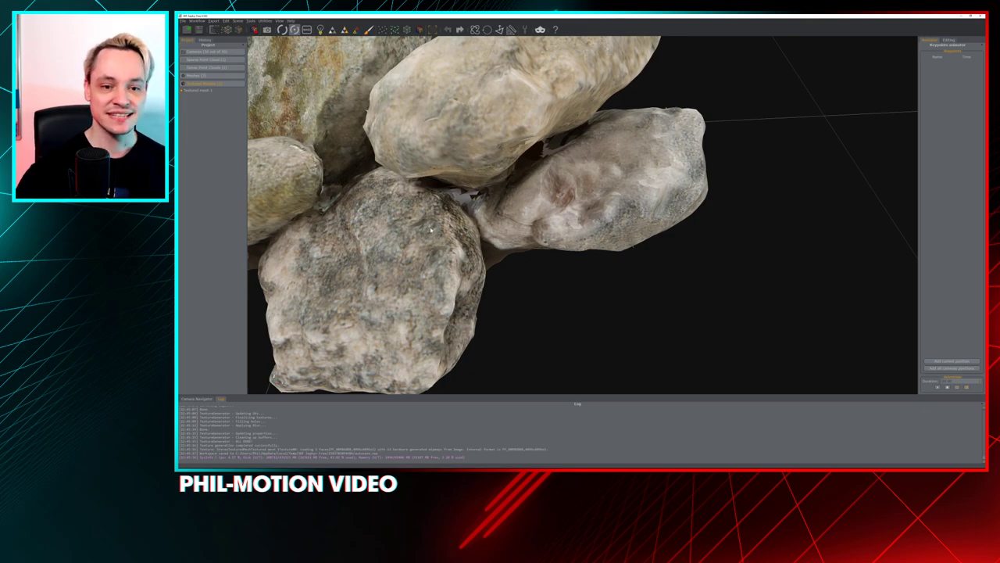
{"action": "scroll", "coordinate": [431, 229], "scroll_direction": "down", "scroll_amount": 8}
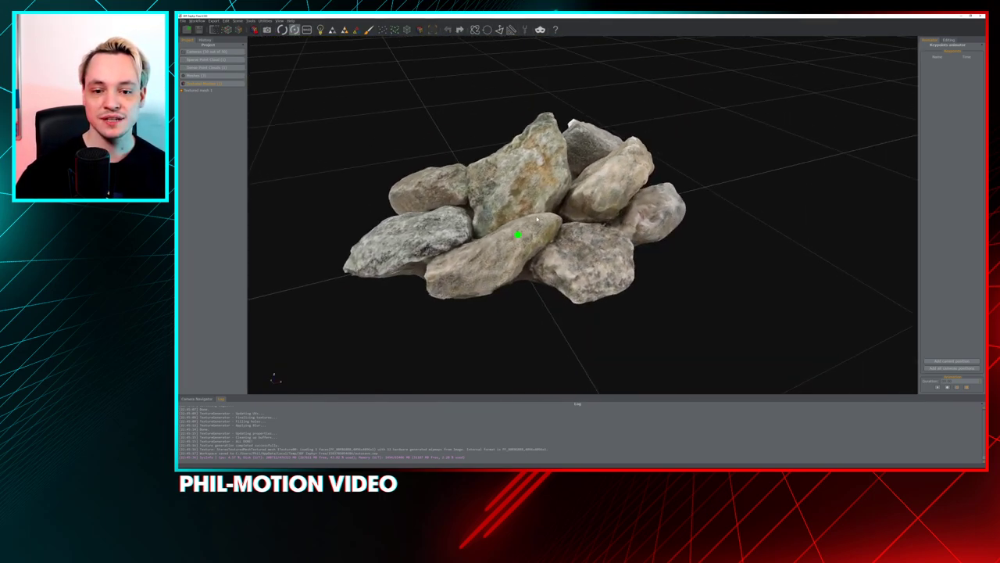
- Orbit and pan around the rock pile from low horizon angles to a higher view
{"action": "left_click_drag", "start_coordinate": [538, 220], "coordinate": [541, 282]}
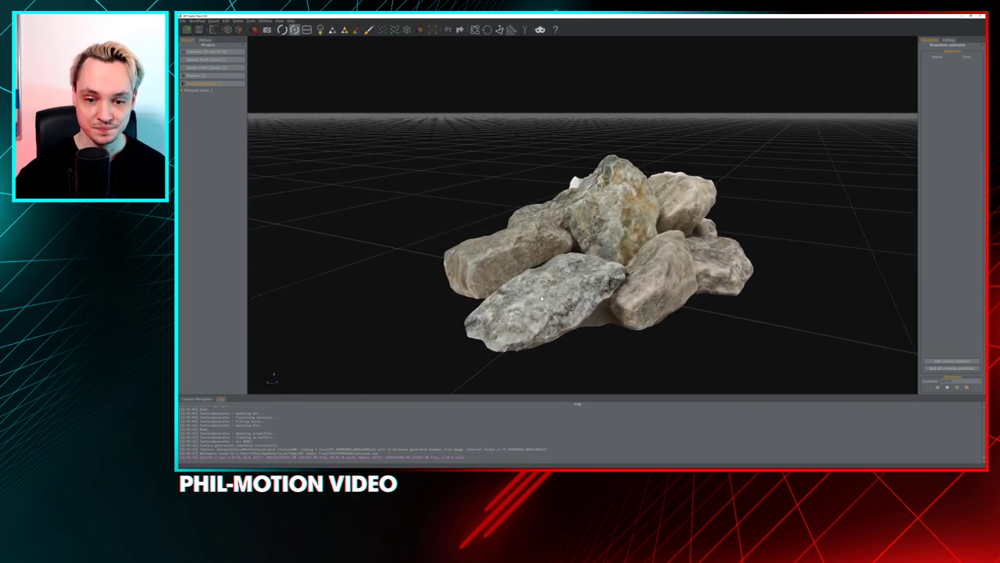
{"action": "scroll", "coordinate": [516, 263], "scroll_direction": "up", "scroll_amount": 5}
{"action": "left_click_drag", "start_coordinate": [525, 270], "coordinate": [560, 221]}
{"action": "scroll", "coordinate": [547, 203], "scroll_direction": "up", "scroll_amount": 4}
{"action": "left_click_drag", "start_coordinate": [538, 179], "coordinate": [529, 186]}
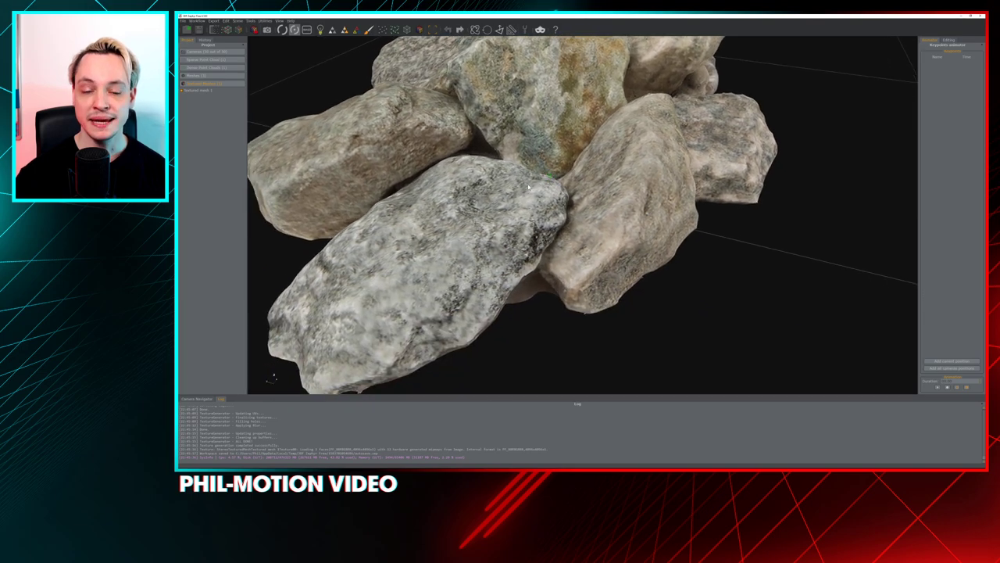
{"action": "scroll", "coordinate": [553, 236], "scroll_direction": "up", "scroll_amount": 6}
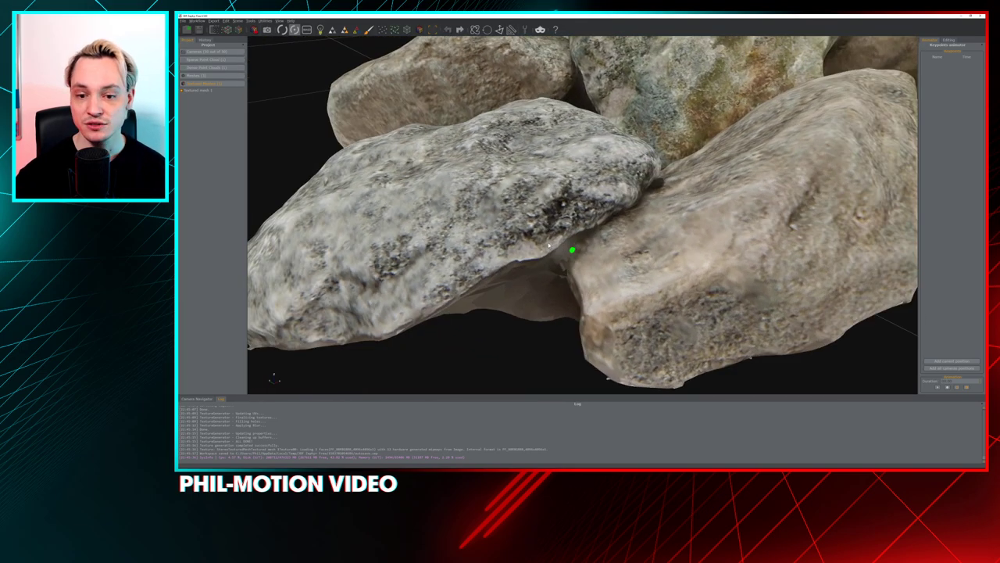
{"action": "left_click_drag", "start_coordinate": [550, 245], "coordinate": [572, 225]}
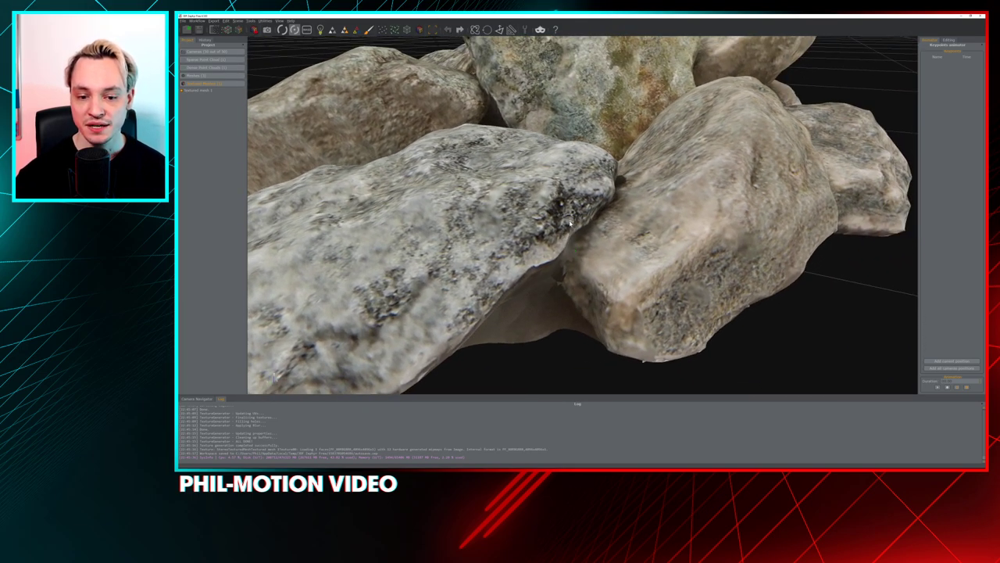
{"action": "scroll", "coordinate": [570, 224], "scroll_direction": "down", "scroll_amount": 6}
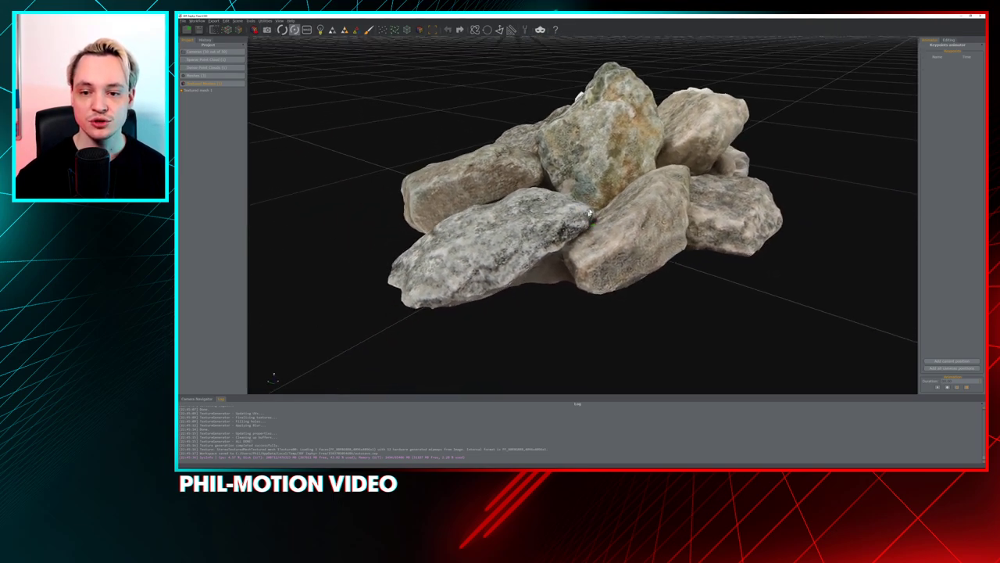
{"action": "left_click_drag", "start_coordinate": [590, 213], "coordinate": [615, 225]}
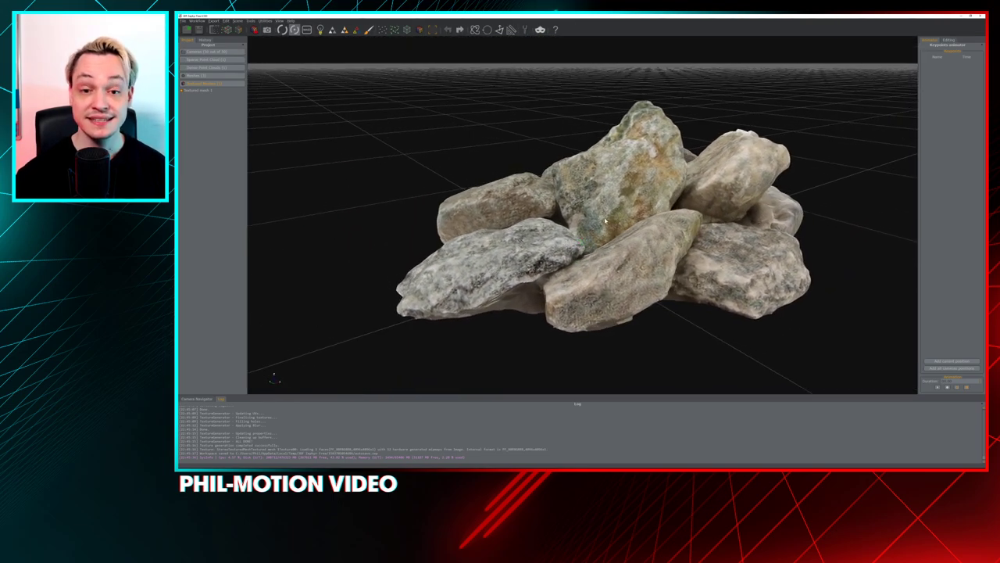
{"action": "right_click_drag", "start_coordinate": [638, 209], "coordinate": [600, 198]}
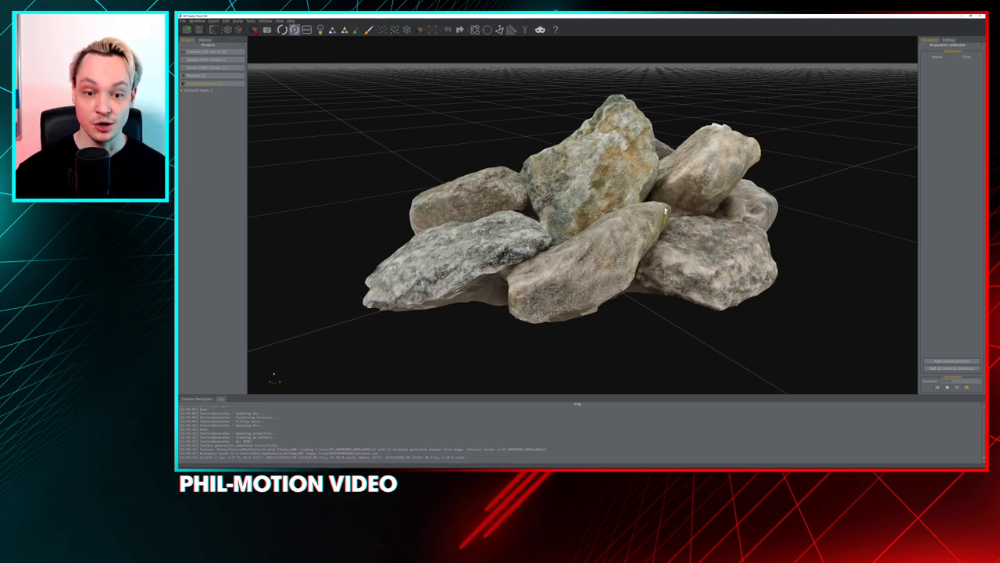
{"action": "left_click_drag", "start_coordinate": [666, 209], "coordinate": [613, 172]}
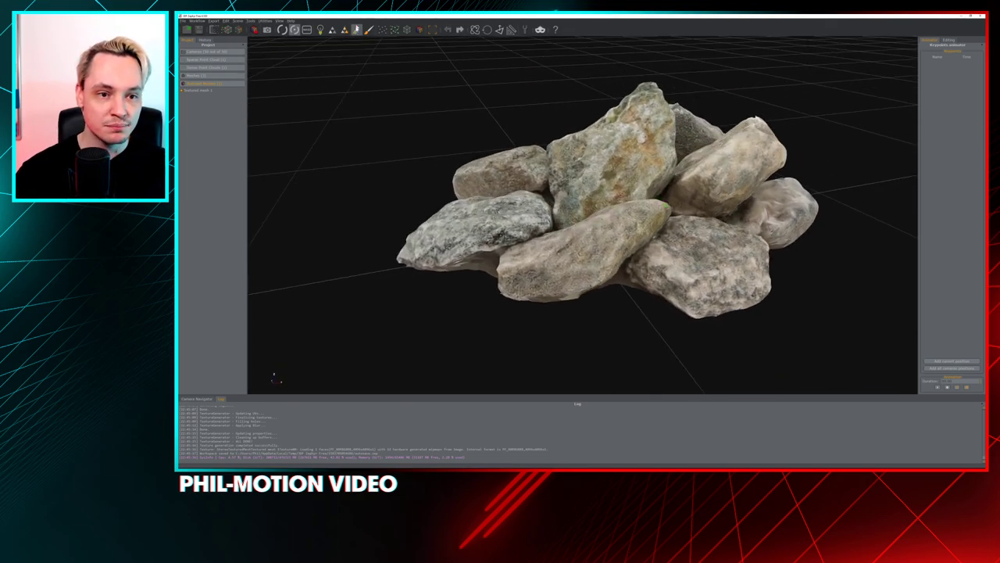
- Display the rock pile as plain shaded geometry without textures and examine it closely
{"action": "left_click", "coordinate": [357, 29]}
{"action": "scroll", "coordinate": [547, 176], "scroll_direction": "up", "scroll_amount": 3}
{"action": "left_click_drag", "start_coordinate": [536, 167], "coordinate": [482, 166]}
{"action": "scroll", "coordinate": [482, 166], "scroll_direction": "down", "scroll_amount": 5}
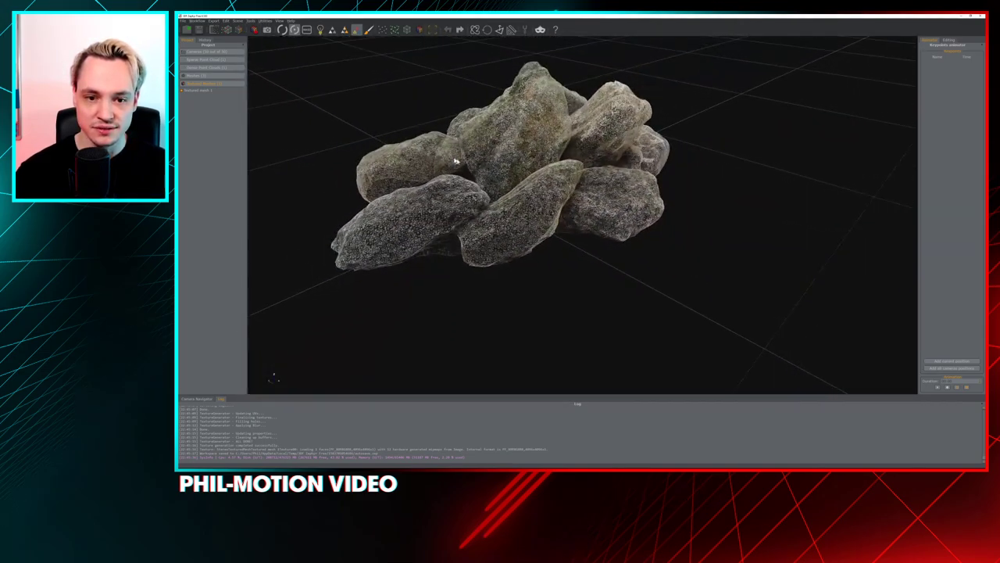
- Restore the full-colour textures on the rocks and browse the utilities menu
{"action": "left_click", "coordinate": [356, 29]}
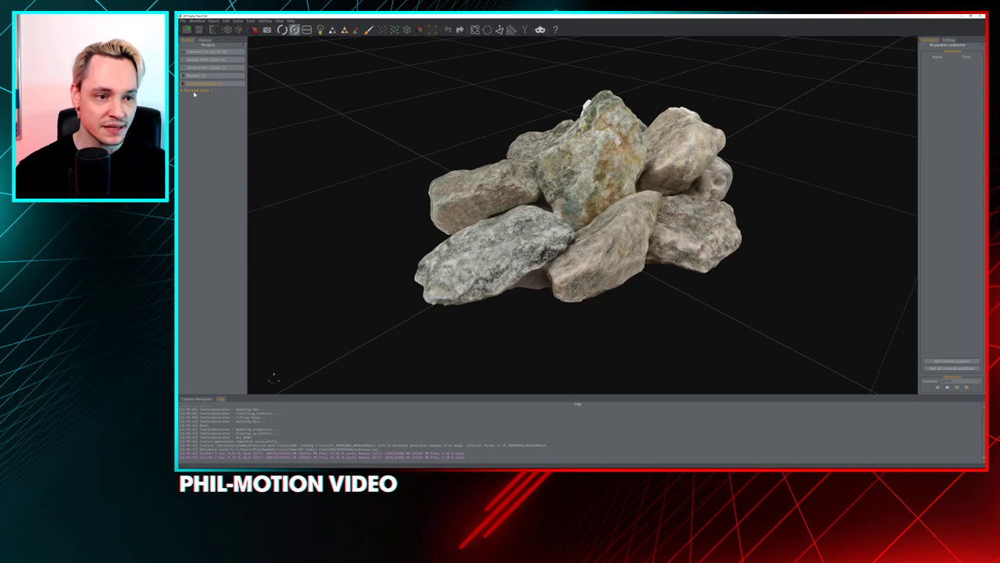
{"action": "left_click", "coordinate": [265, 20]}
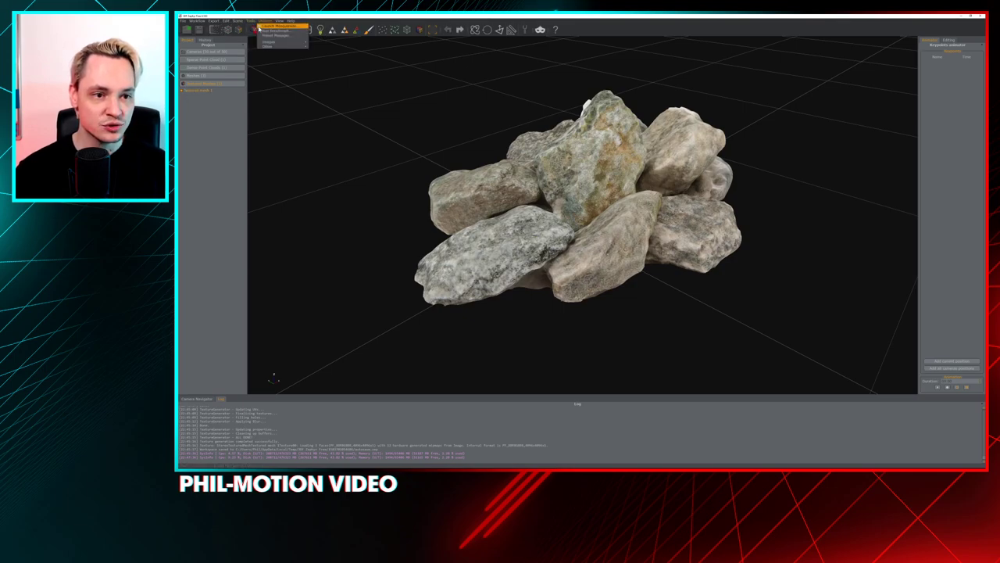
{"action": "mouse_move", "coordinate": [249, 21]}
{"action": "left_click_drag", "start_coordinate": [407, 133], "coordinate": [429, 125]}
- Open and dismiss the Mesh Decimation settings, then toggle a mesh's visibility in the project tree
{"action": "left_click", "coordinate": [230, 21]}
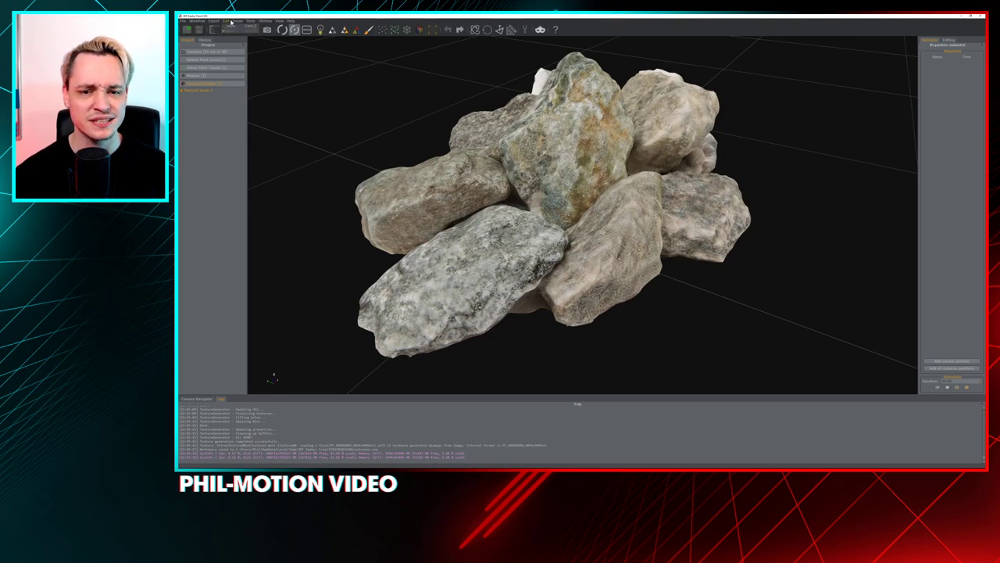
{"action": "mouse_move", "coordinate": [246, 22]}
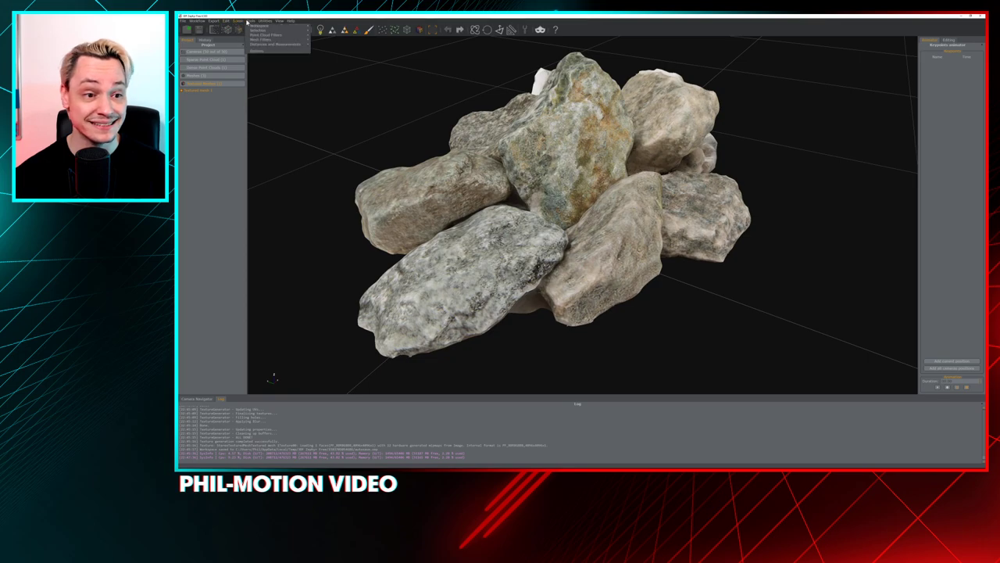
{"action": "mouse_move", "coordinate": [264, 43]}
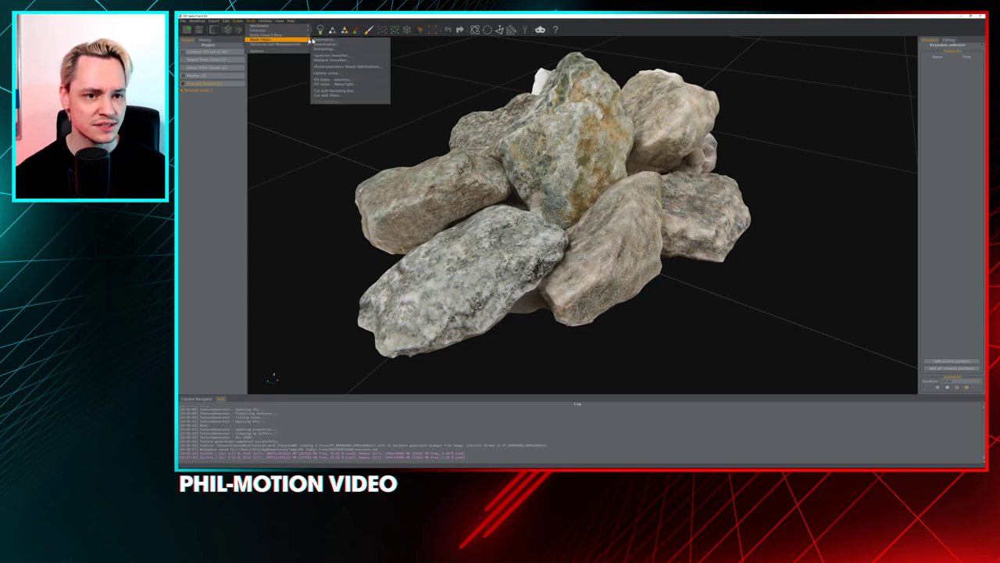
{"action": "left_click", "coordinate": [348, 40]}
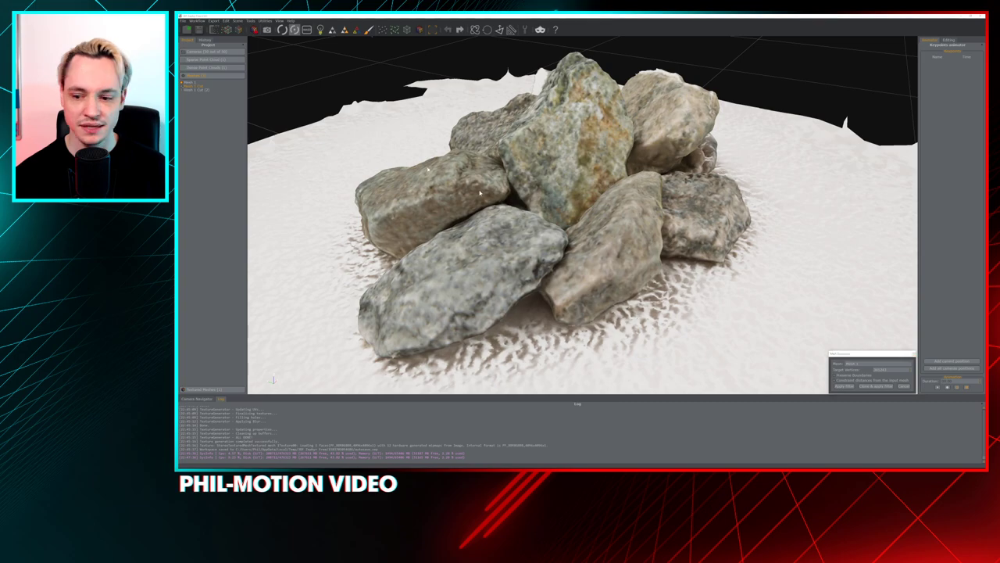
{"action": "left_click_drag", "start_coordinate": [869, 359], "coordinate": [649, 96]}
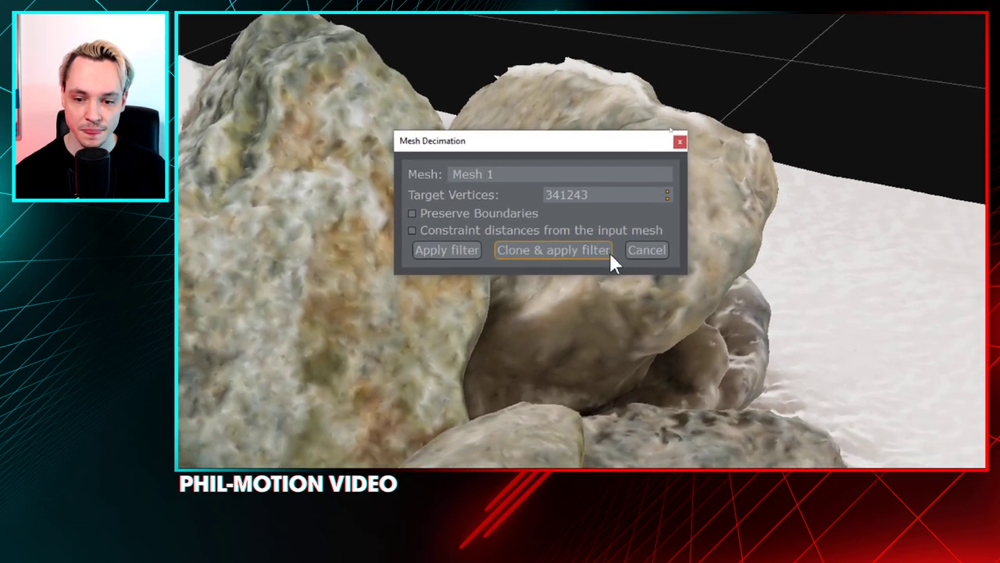
{"action": "left_click", "coordinate": [661, 286]}
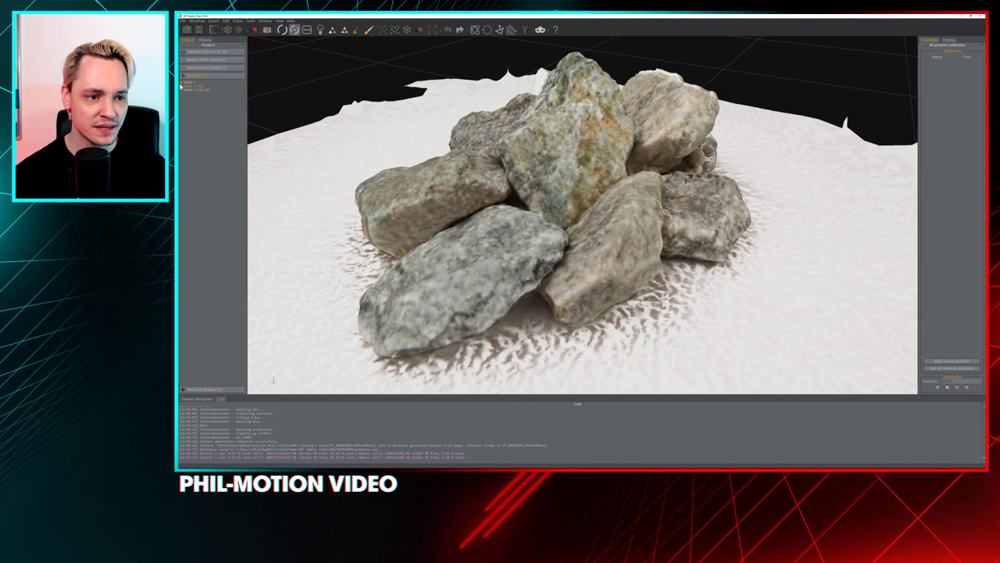
{"action": "left_click", "coordinate": [181, 87]}
{"action": "left_click", "coordinate": [181, 86]}
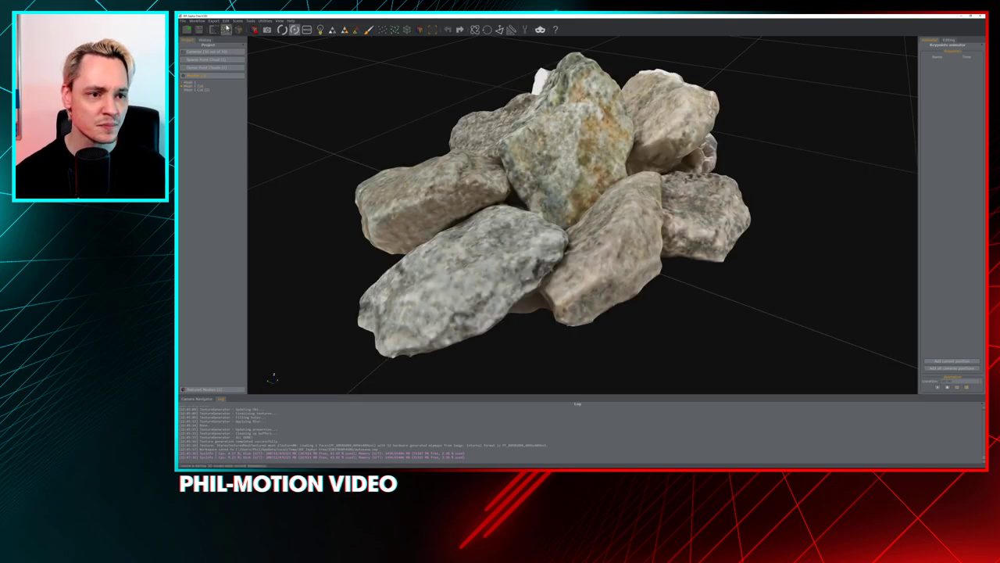
- Remove the ground mesh with the hole, Mesh 1 Cut (2), from the project
{"action": "left_click", "coordinate": [249, 21]}
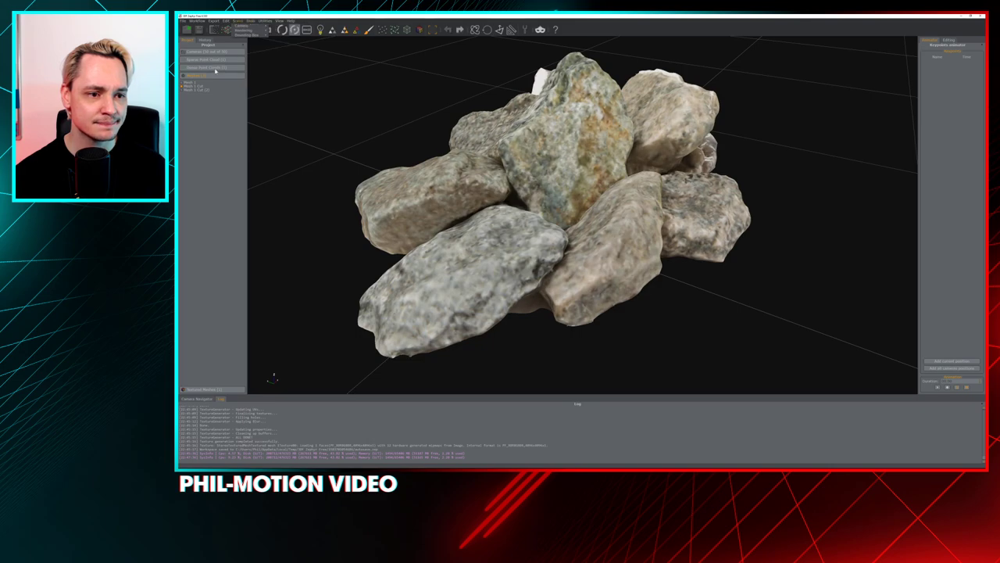
{"action": "left_click", "coordinate": [226, 21]}
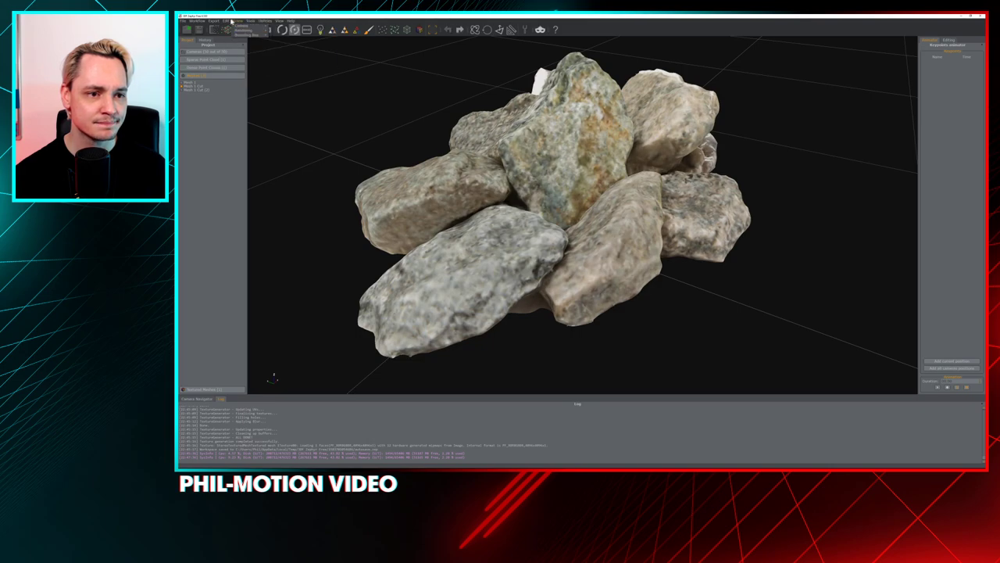
{"action": "left_click", "coordinate": [190, 90]}
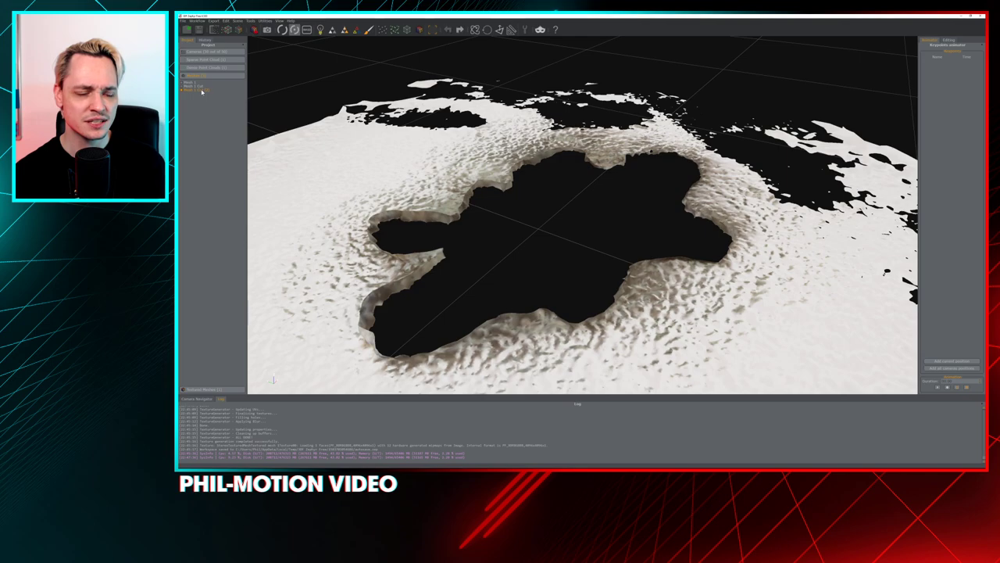
{"action": "right_click", "coordinate": [202, 91]}
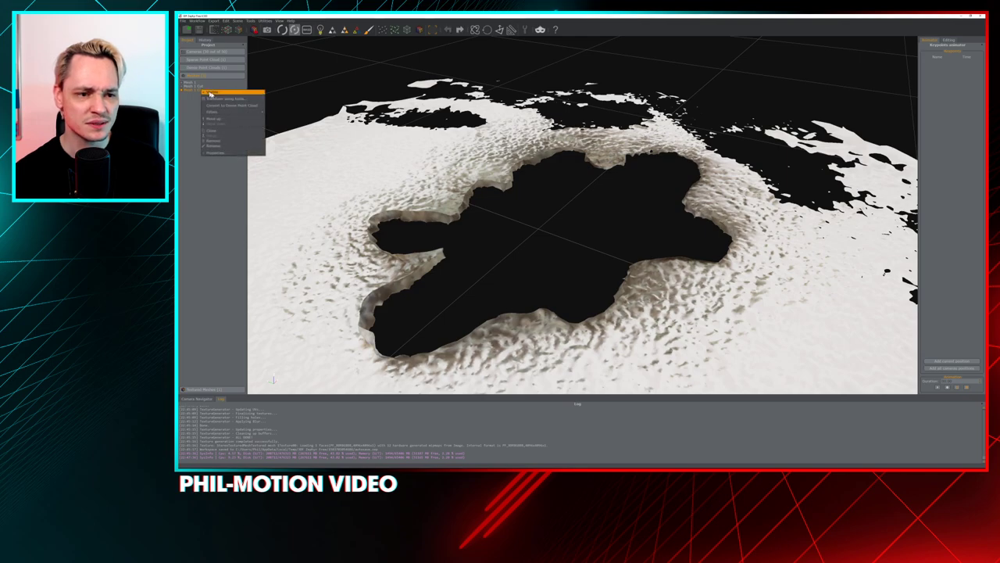
{"action": "left_click", "coordinate": [236, 139]}
- Remove the original uncut Mesh 1 and display the remaining rock pile mesh
{"action": "left_click", "coordinate": [183, 82]}
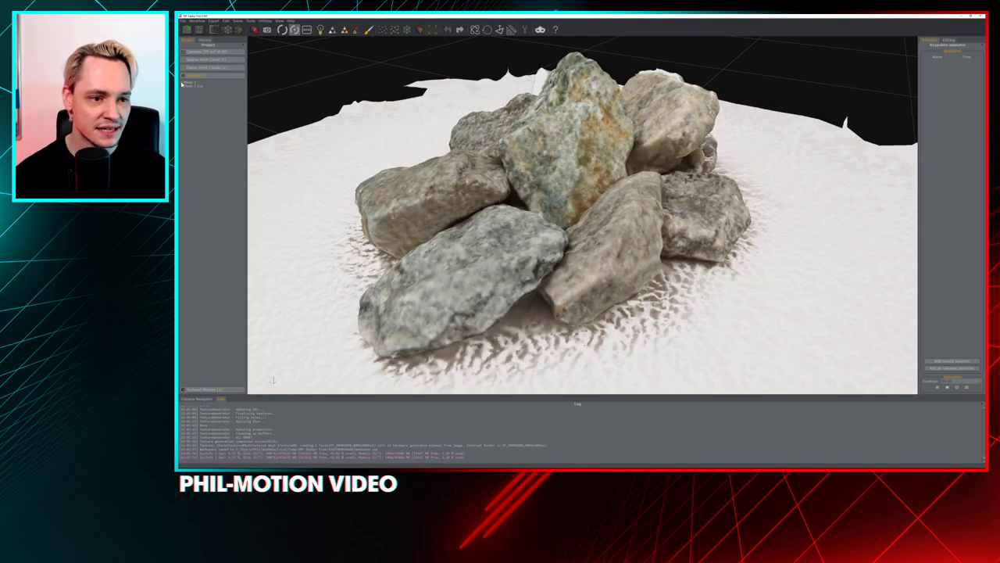
{"action": "right_click", "coordinate": [190, 86]}
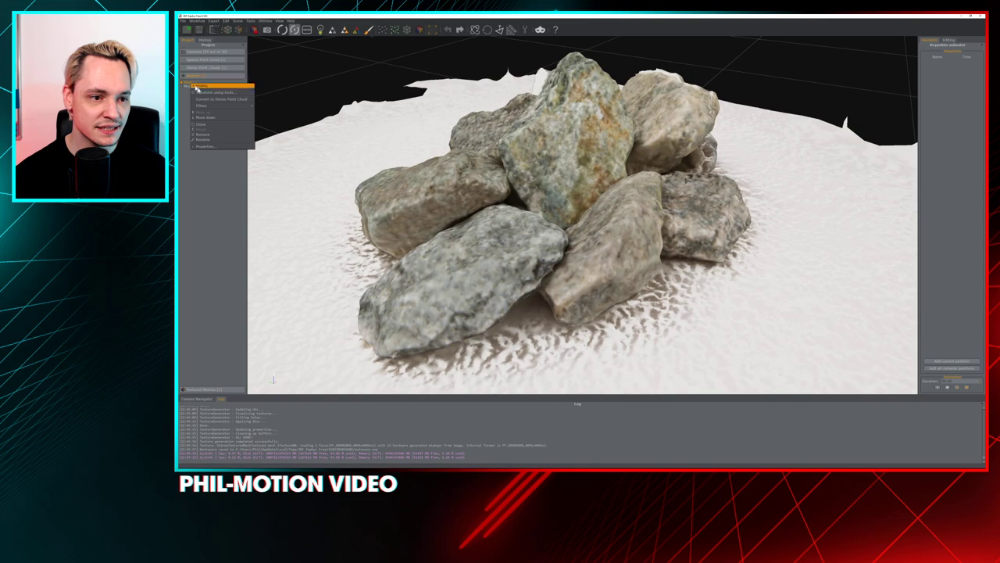
{"action": "left_click", "coordinate": [223, 133]}
{"action": "left_click", "coordinate": [183, 82]}
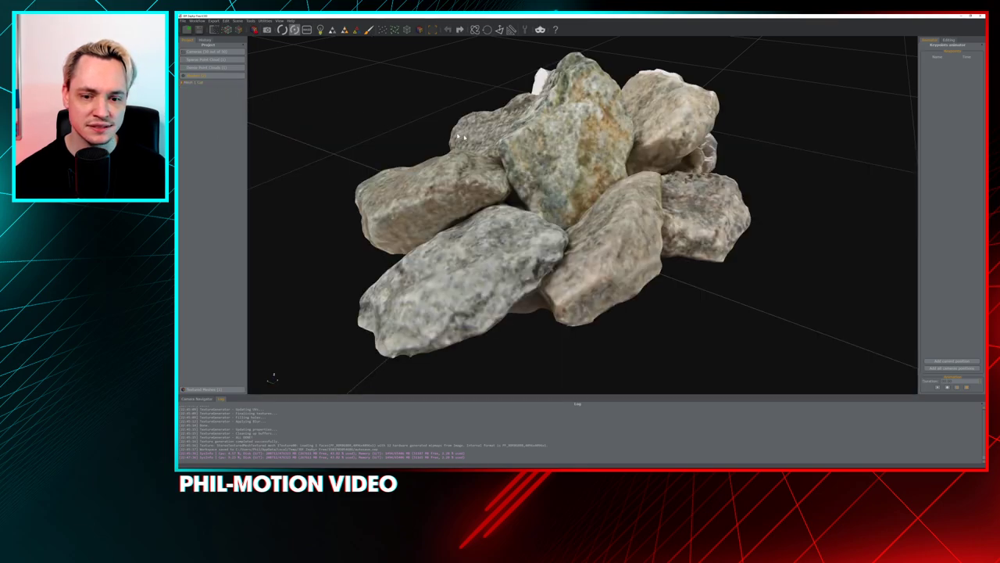
{"action": "scroll", "coordinate": [516, 196], "scroll_direction": "down", "scroll_amount": 3}
{"action": "scroll", "coordinate": [516, 162], "scroll_direction": "up", "scroll_amount": 4}
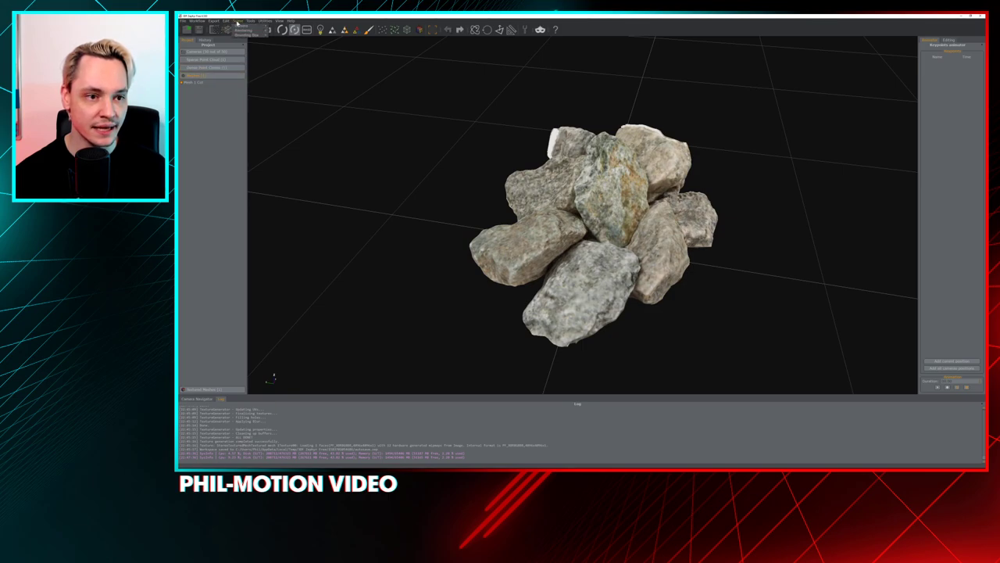
- Decimate the rock pile to 80000 vertices with Constraint distances as a cloned copy
{"action": "left_click", "coordinate": [238, 21]}
{"action": "mouse_move", "coordinate": [248, 24]}
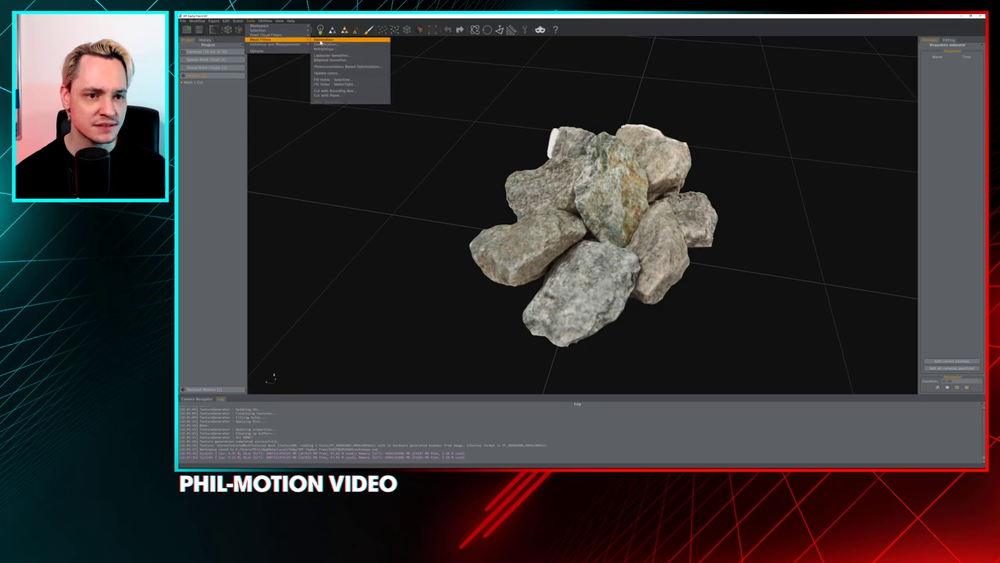
{"action": "left_click", "coordinate": [320, 43]}
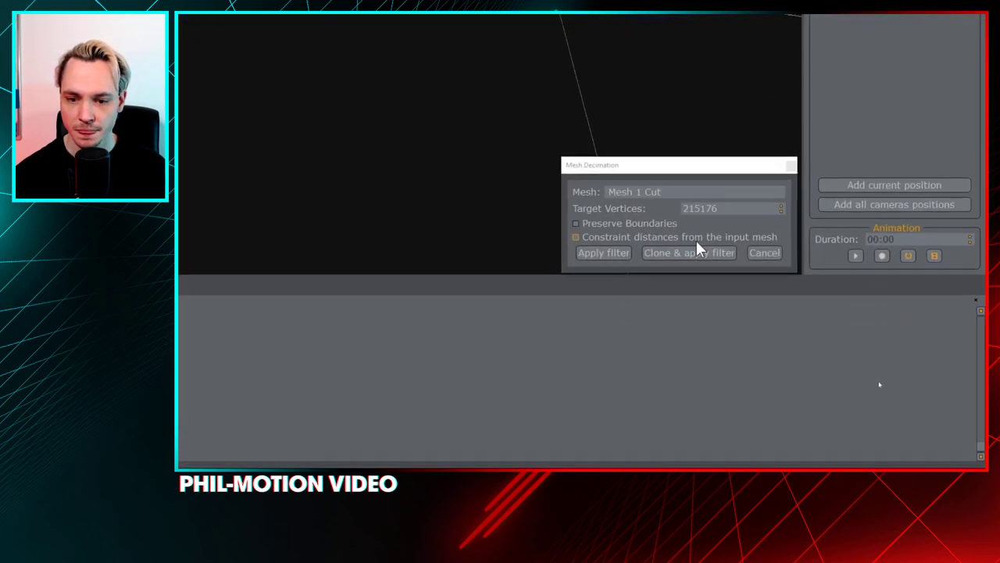
{"action": "left_click_drag", "start_coordinate": [687, 237], "coordinate": [705, 238]}
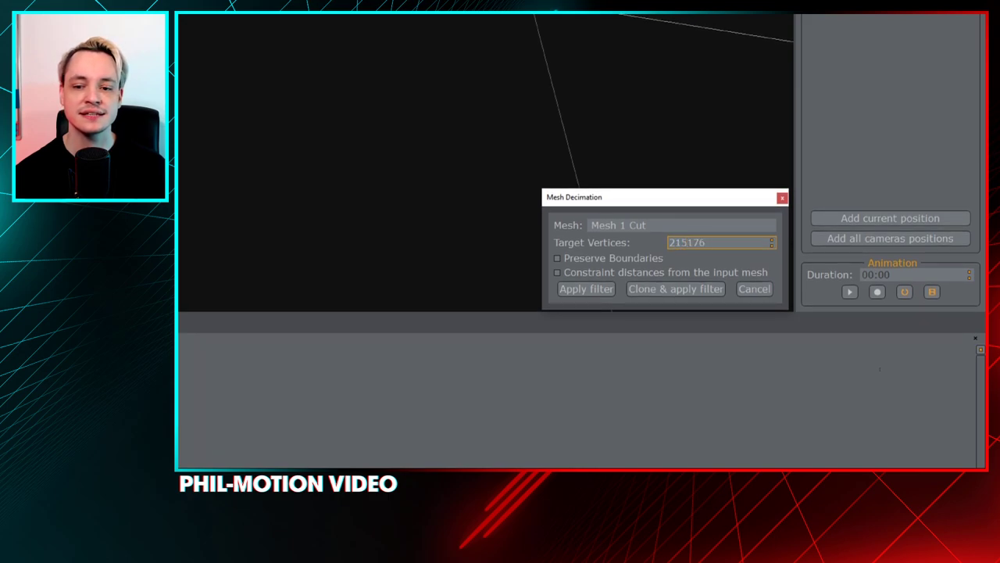
{"action": "double_click", "coordinate": [680, 240]}
{"action": "type", "text": "800"}
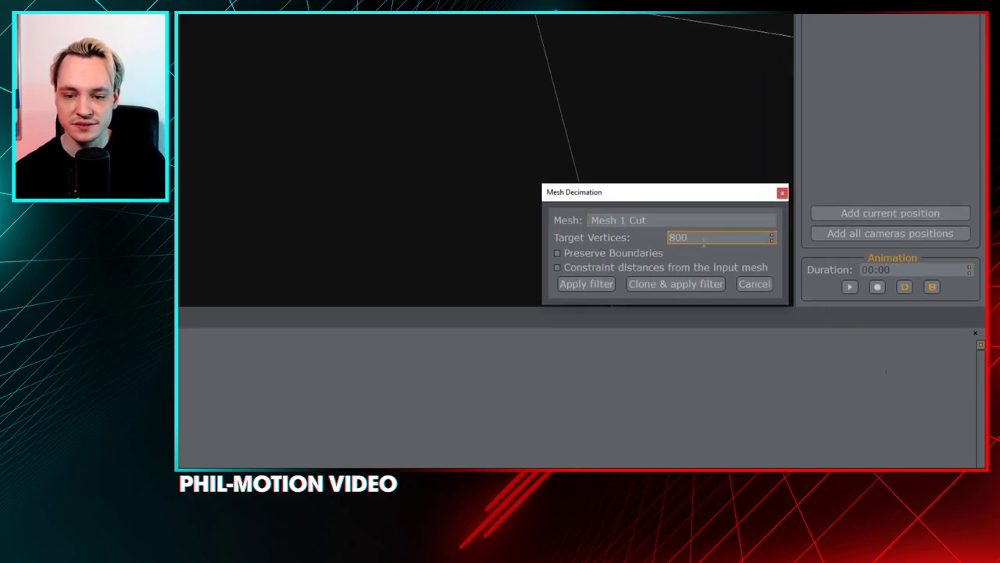
{"action": "type", "text": "00"}
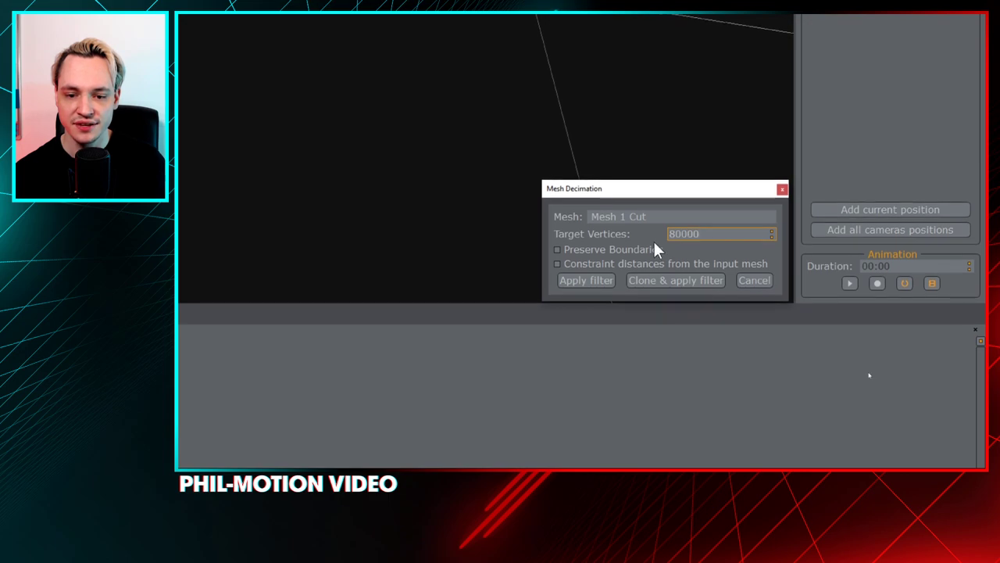
{"action": "left_click", "coordinate": [663, 267]}
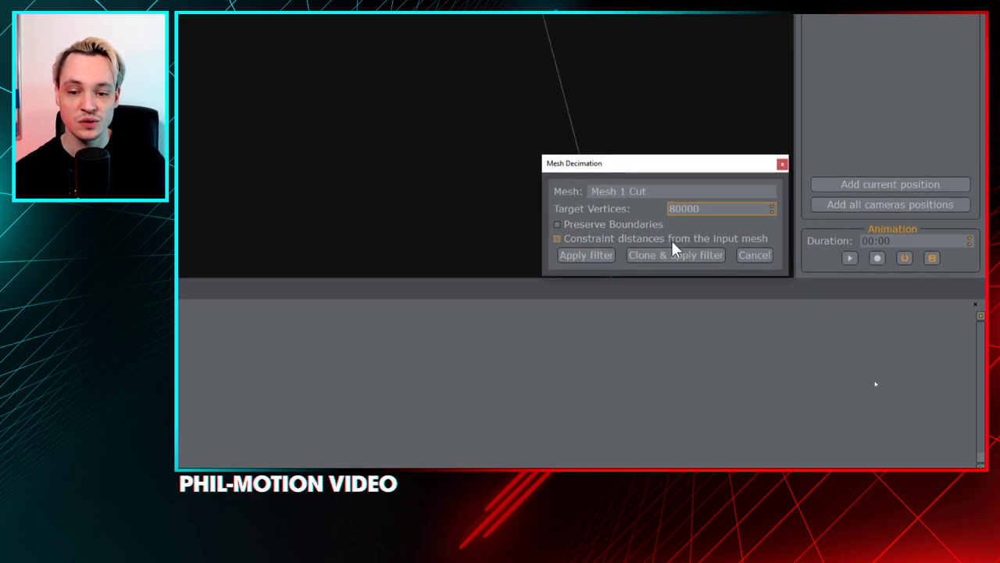
{"action": "left_click", "coordinate": [639, 256]}
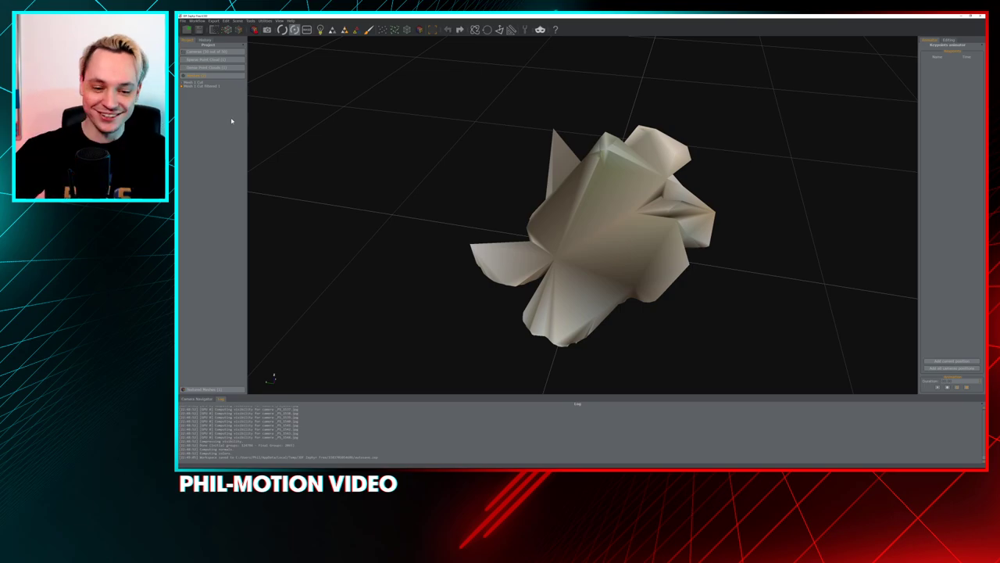
- Inspect the decimated copy and remove the undecimated Mesh 1 Cut
{"action": "left_click_drag", "start_coordinate": [490, 211], "coordinate": [565, 219]}
{"action": "scroll", "coordinate": [565, 219], "scroll_direction": "up", "scroll_amount": 1}
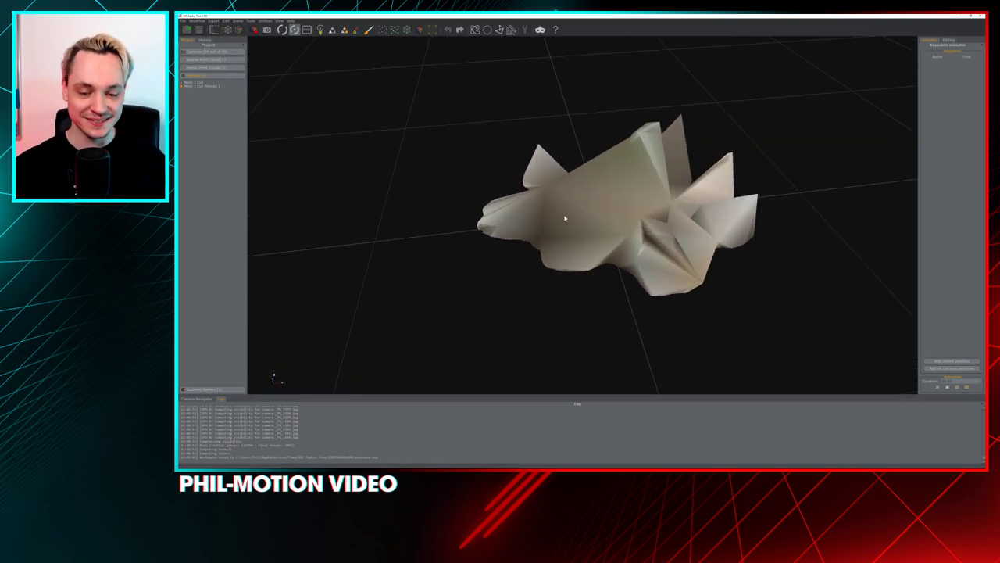
{"action": "left_click_drag", "start_coordinate": [504, 239], "coordinate": [407, 157]}
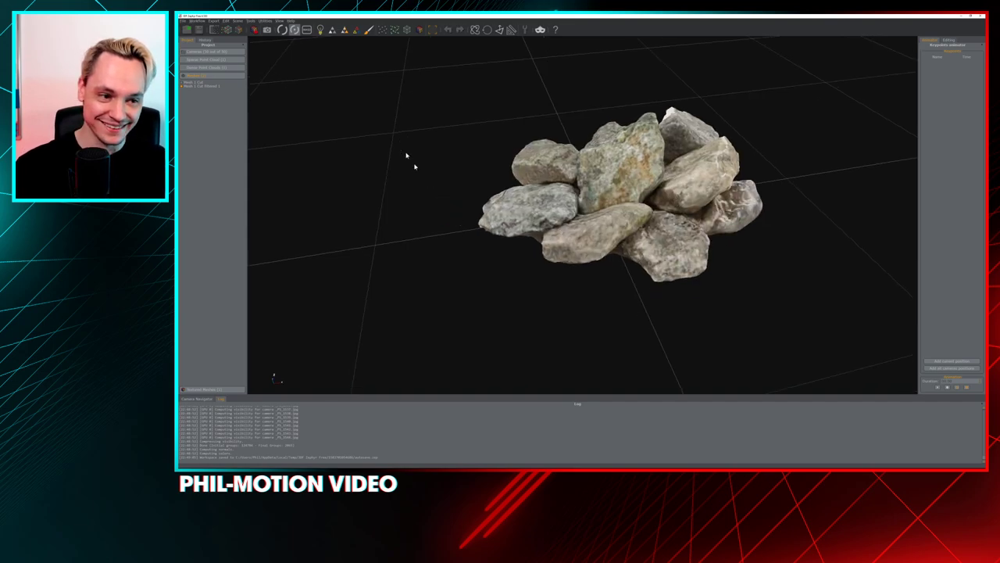
{"action": "right_click", "coordinate": [193, 86]}
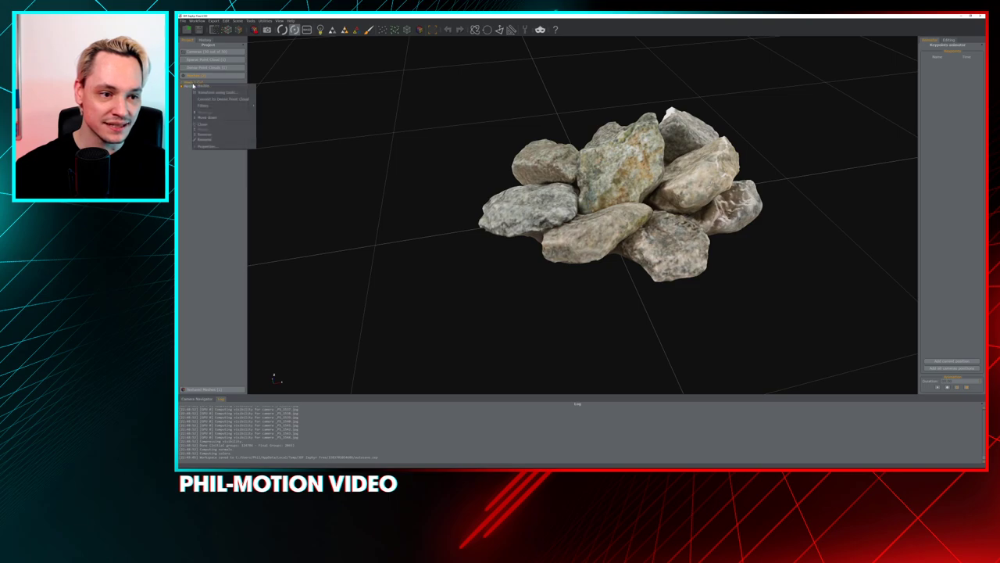
{"action": "left_click", "coordinate": [225, 139]}
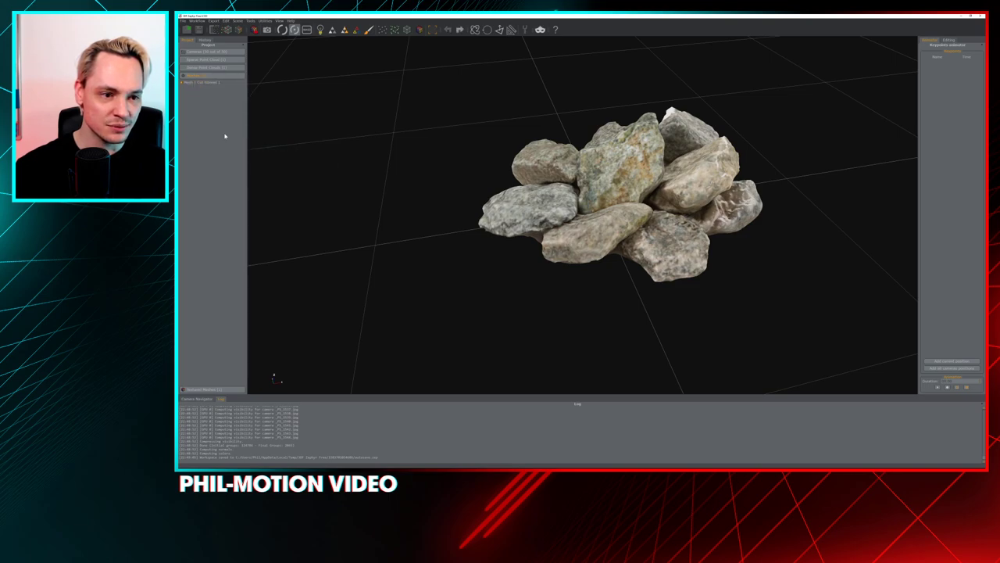
- Reopen the Mesh Decimation settings from the mesh filters
{"action": "left_click_drag", "start_coordinate": [557, 154], "coordinate": [295, 16]}
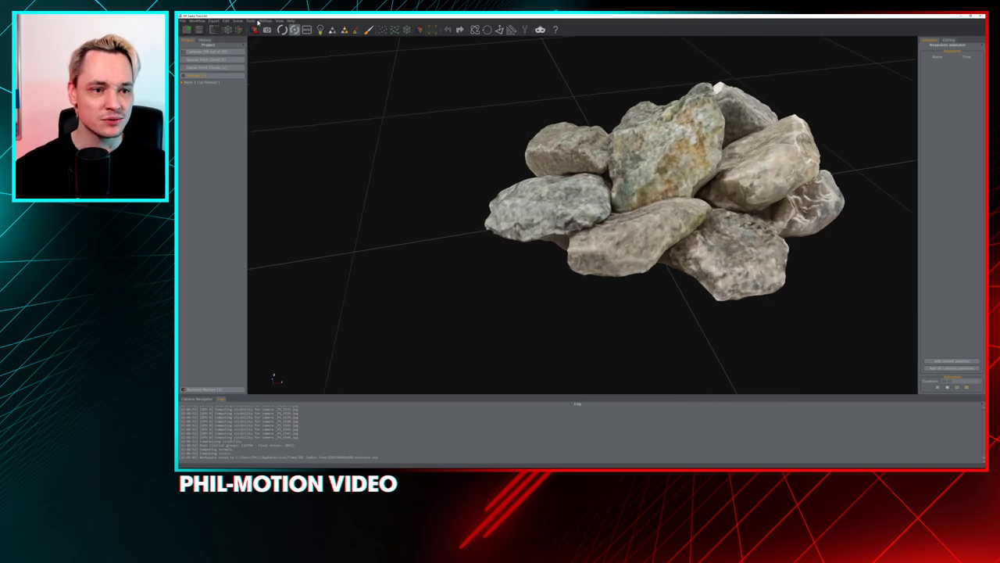
{"action": "left_click", "coordinate": [258, 22]}
{"action": "mouse_move", "coordinate": [258, 31]}
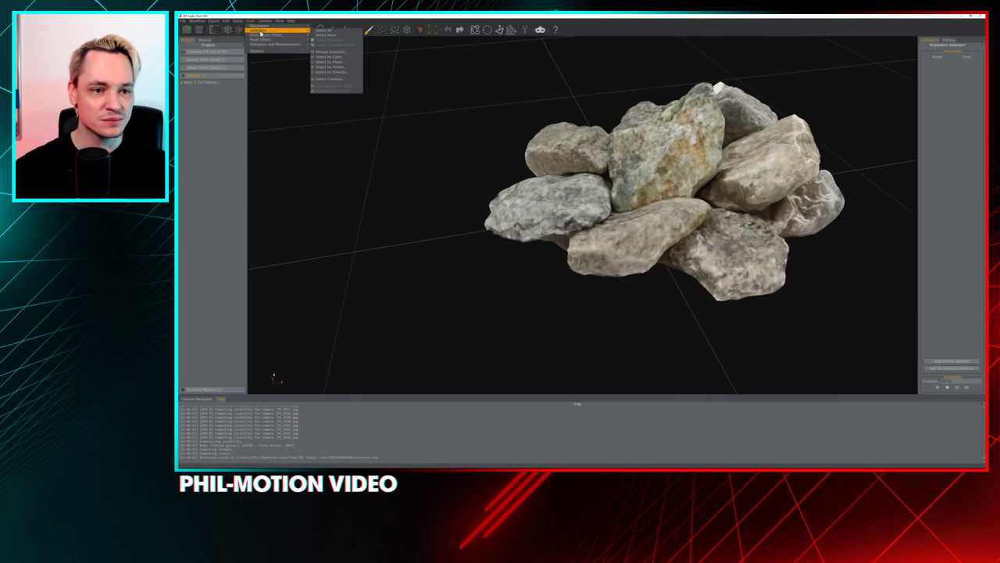
{"action": "left_click", "coordinate": [326, 41]}
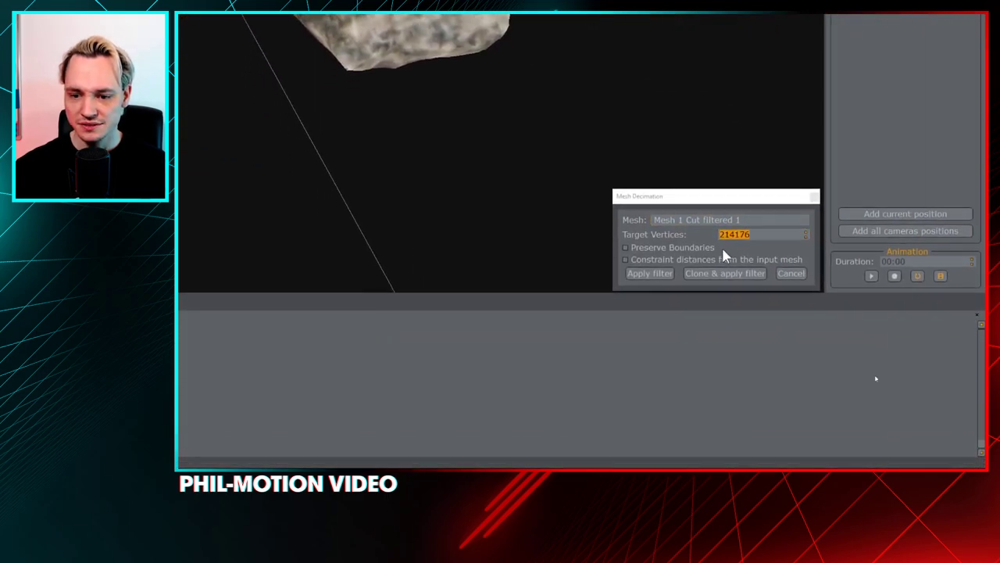
- Clone Mesh 1 Cut filtered 1 at 10000 vertices with Preserve Boundaries and Constraint distances
{"action": "left_click", "coordinate": [692, 249]}
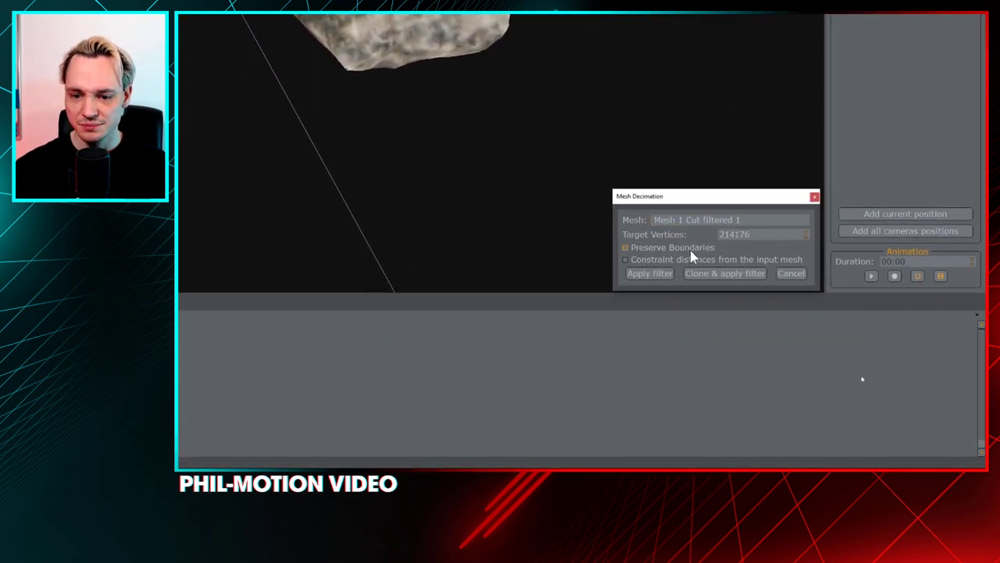
{"action": "left_click", "coordinate": [698, 262]}
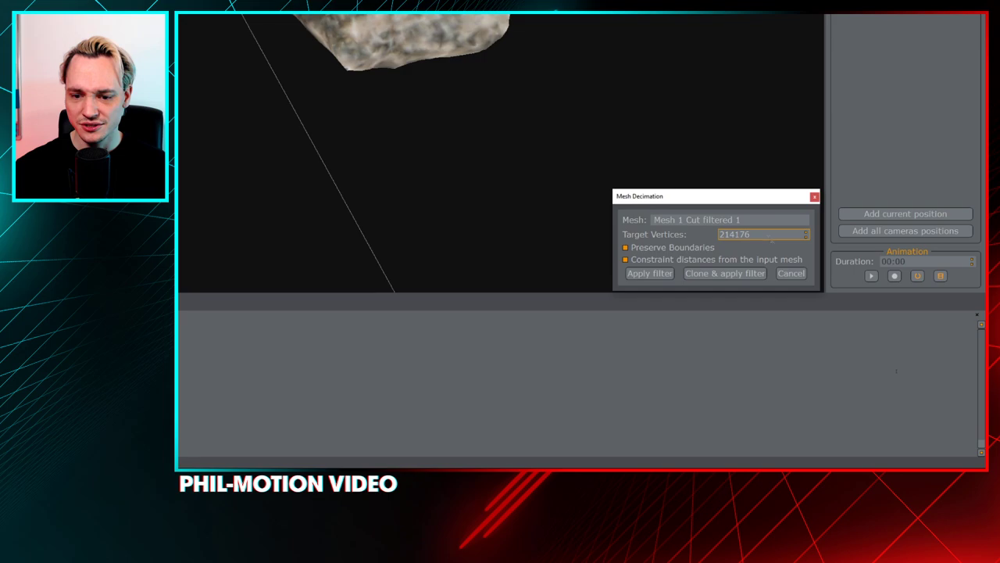
{"action": "left_click", "coordinate": [768, 220]}
{"action": "left_click", "coordinate": [770, 254]}
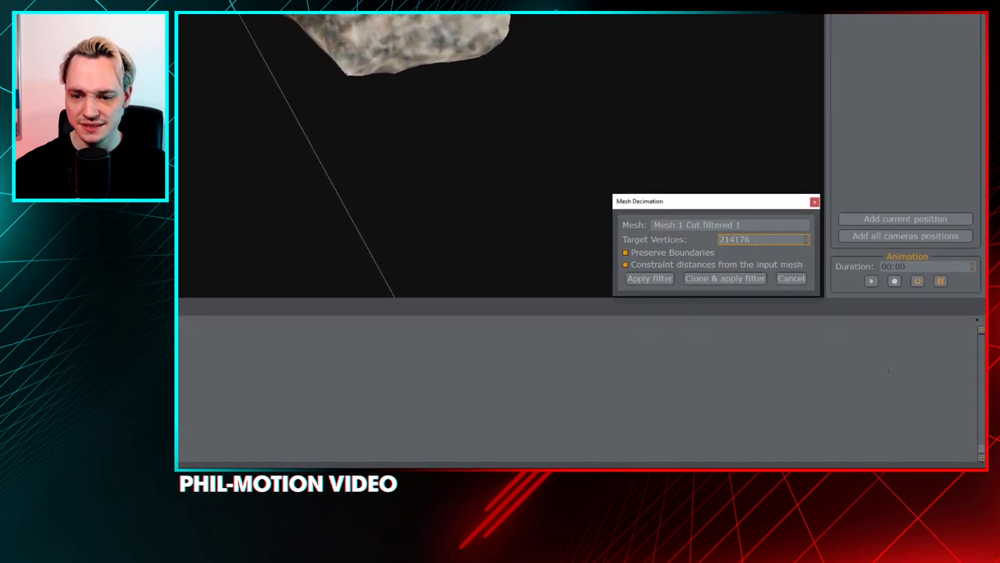
{"action": "double_click", "coordinate": [734, 242]}
{"action": "type", "text": "1000"}
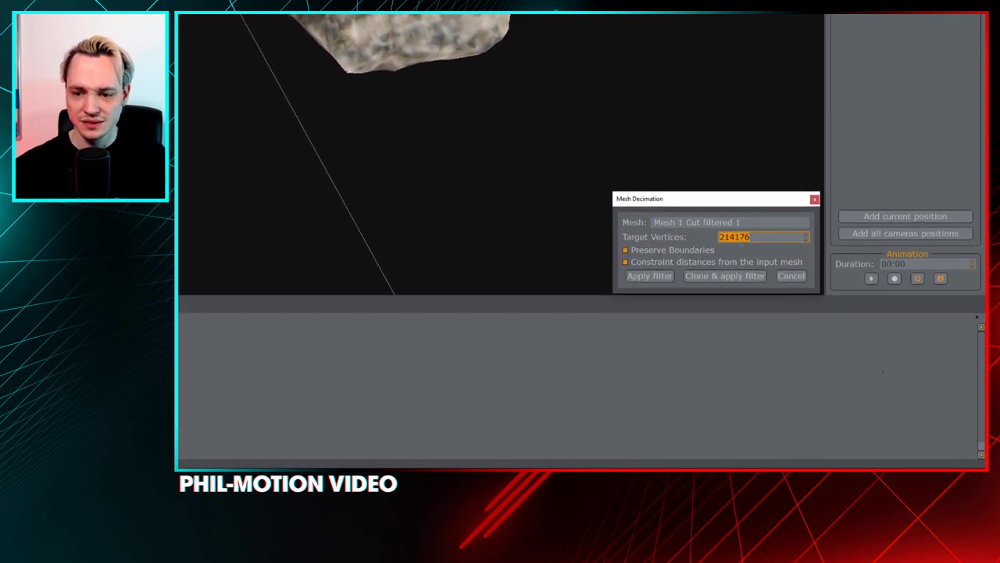
{"action": "type", "text": "0"}
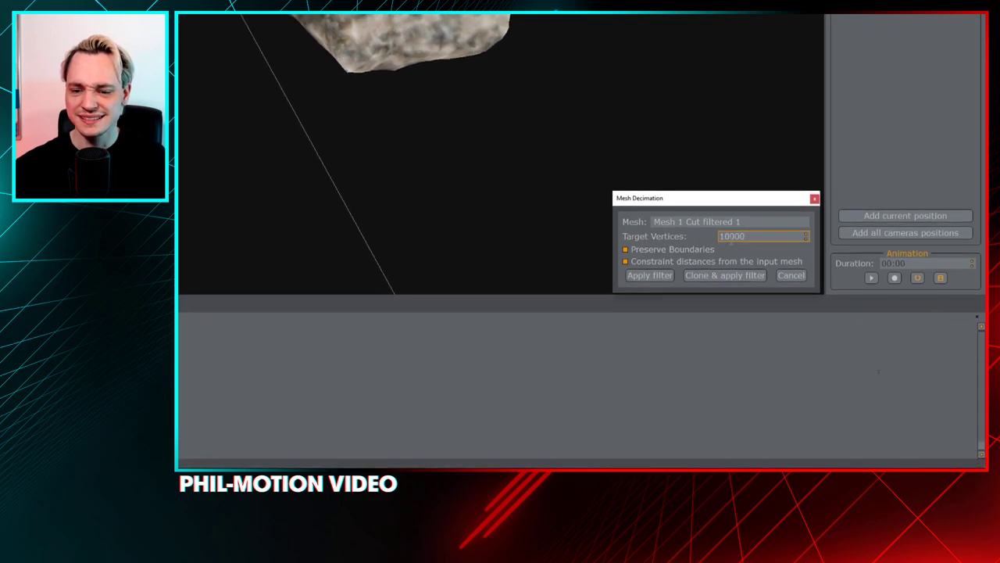
{"action": "left_click", "coordinate": [727, 273]}
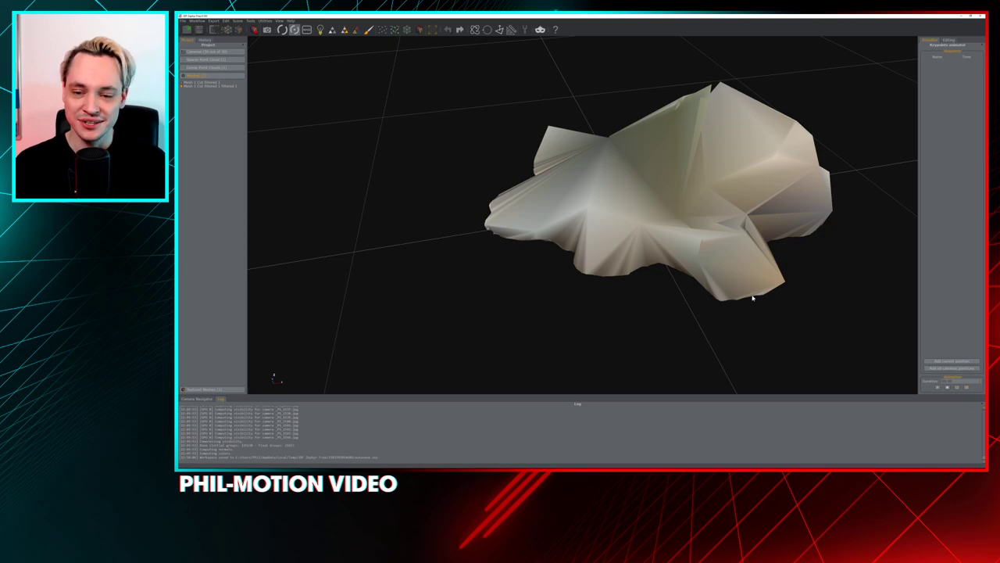
- Undo the 10000-vertex decimation and display Textured mesh 1 from Textured Meshes
{"action": "left_click_drag", "start_coordinate": [753, 297], "coordinate": [644, 279]}
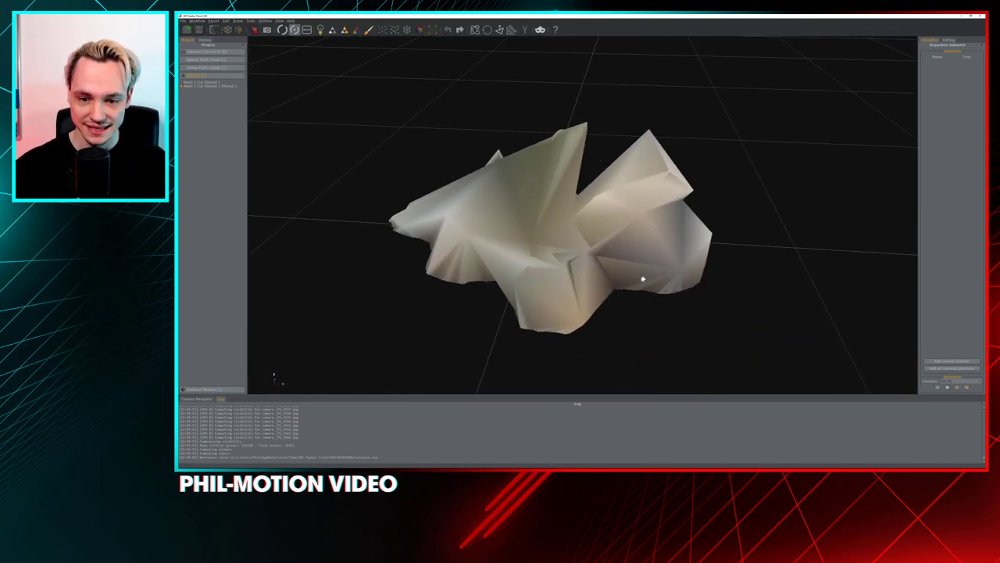
{"action": "key", "text": "ctrl+z"}
{"action": "left_click_drag", "start_coordinate": [571, 300], "coordinate": [493, 252]}
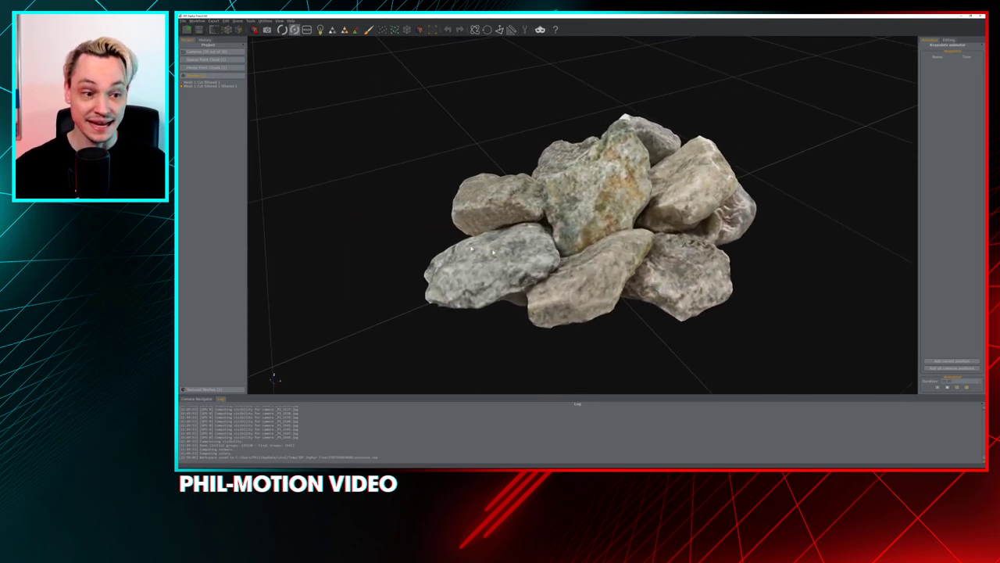
{"action": "left_click", "coordinate": [202, 389]}
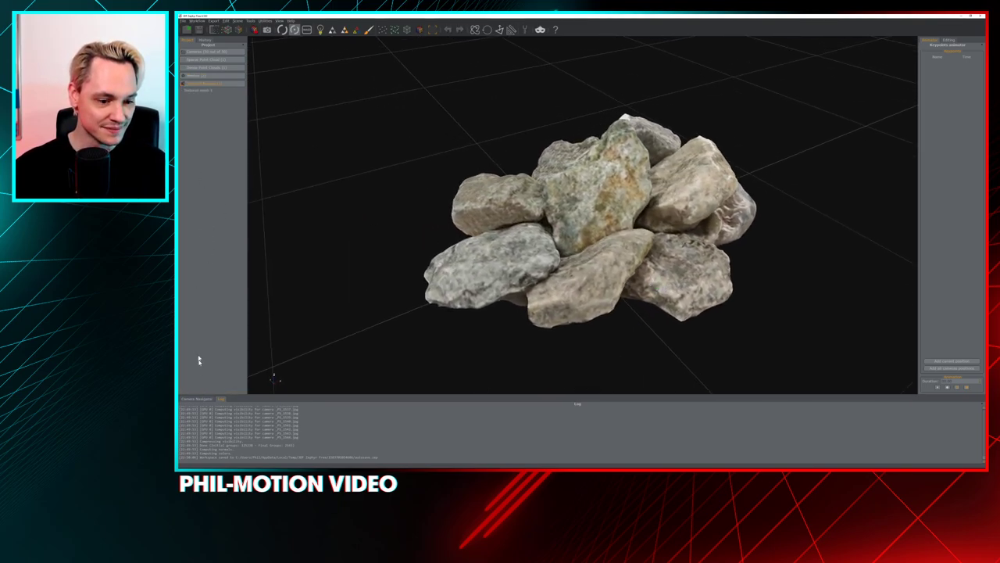
{"action": "left_click", "coordinate": [182, 91]}
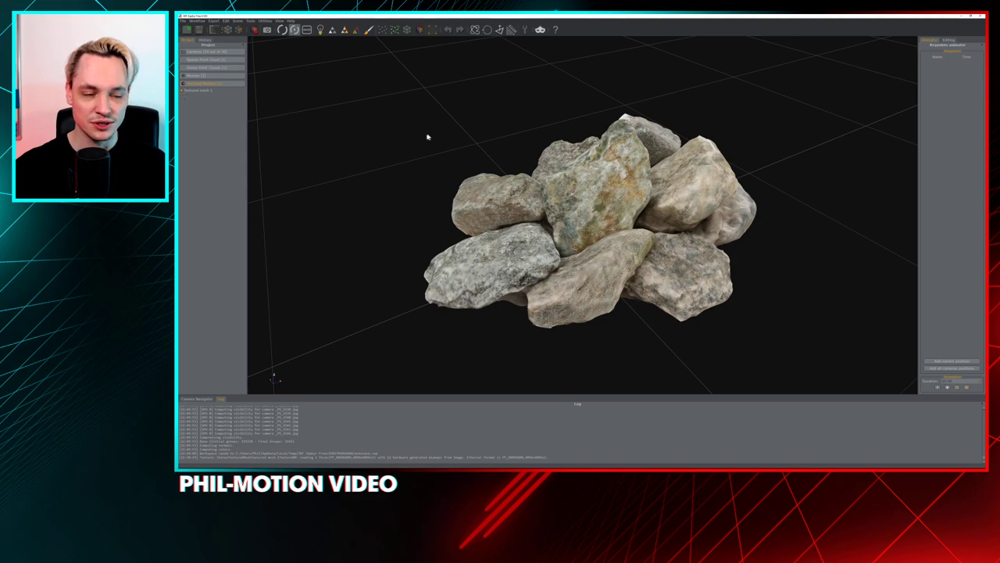
- Inspect Textured mesh 1 in wireframe shading from several angles, then switch wireframe off
{"action": "scroll", "coordinate": [408, 242], "scroll_direction": "up", "scroll_amount": 3}
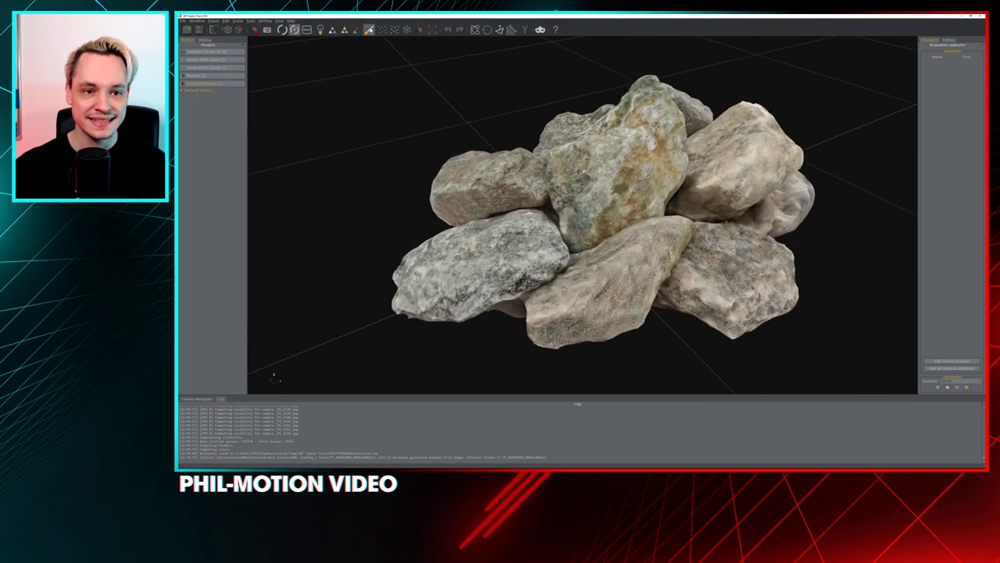
{"action": "left_click", "coordinate": [357, 29]}
{"action": "mouse_move", "coordinate": [404, 118]}
{"action": "left_mouse_down"}
{"action": "mouse_move", "coordinate": [449, 136]}
{"action": "mouse_move", "coordinate": [409, 160]}
{"action": "left_mouse_up"}
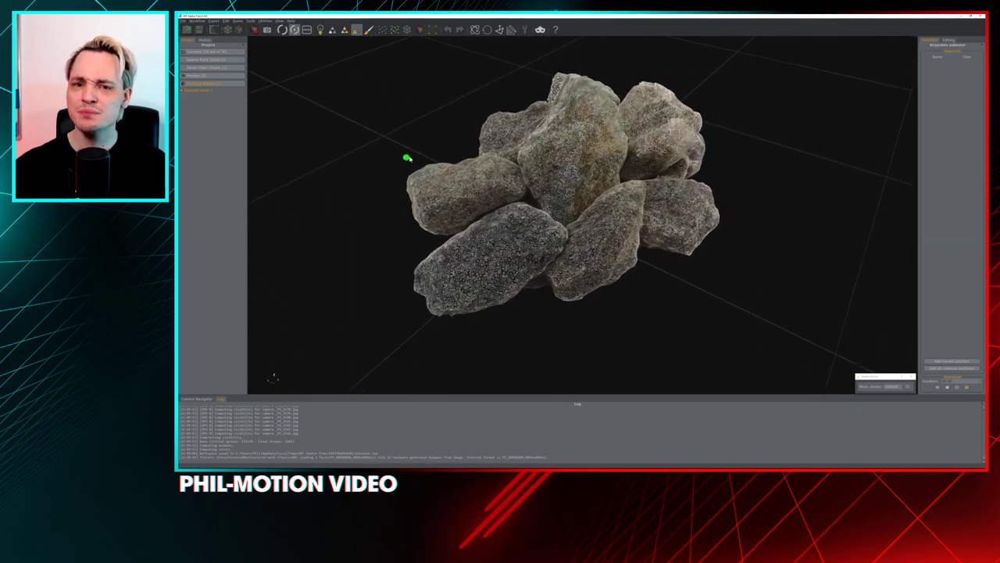
{"action": "scroll", "coordinate": [409, 159], "scroll_direction": "up", "scroll_amount": 5}
{"action": "left_click_drag", "start_coordinate": [531, 178], "coordinate": [512, 137]}
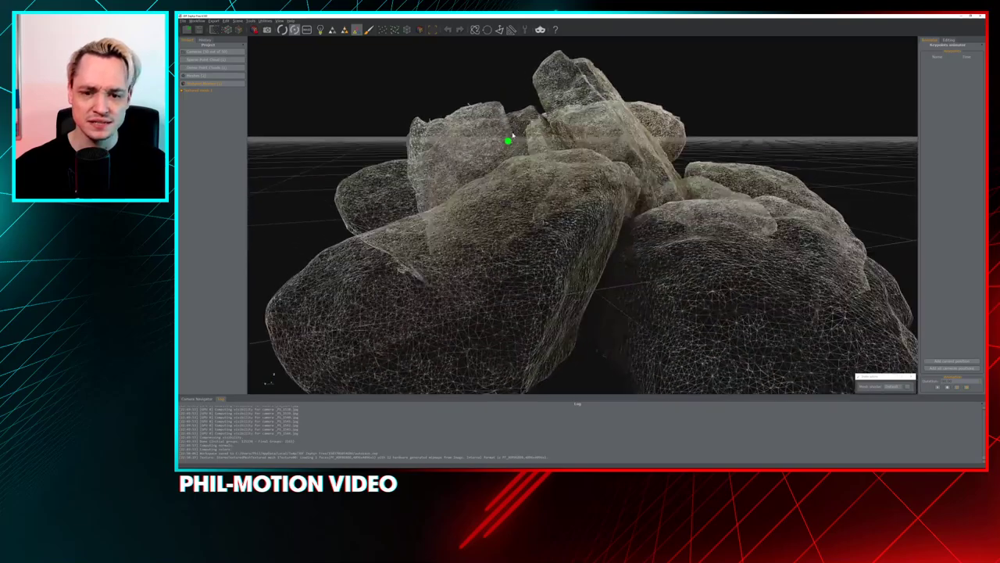
{"action": "scroll", "coordinate": [603, 245], "scroll_direction": "down", "scroll_amount": 8}
{"action": "left_click_drag", "start_coordinate": [598, 205], "coordinate": [496, 226]}
{"action": "scroll", "coordinate": [461, 245], "scroll_direction": "up", "scroll_amount": 2}
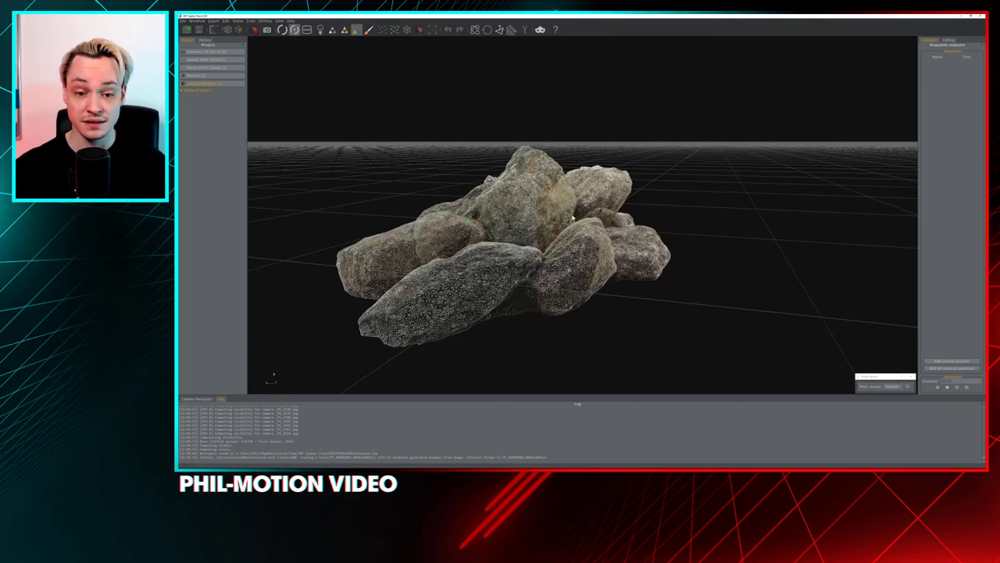
{"action": "left_click_drag", "start_coordinate": [575, 218], "coordinate": [555, 230]}
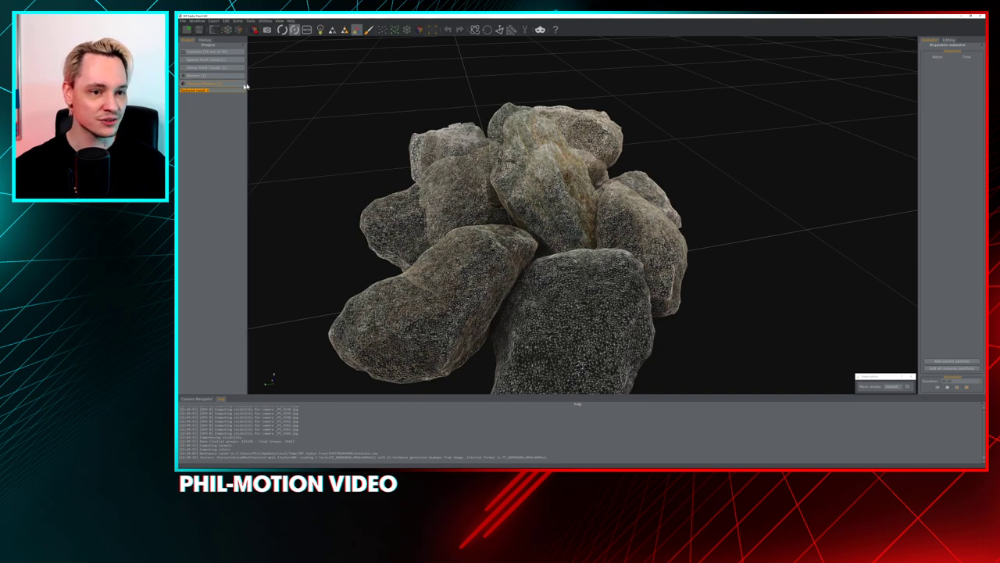
{"action": "left_click", "coordinate": [358, 29]}
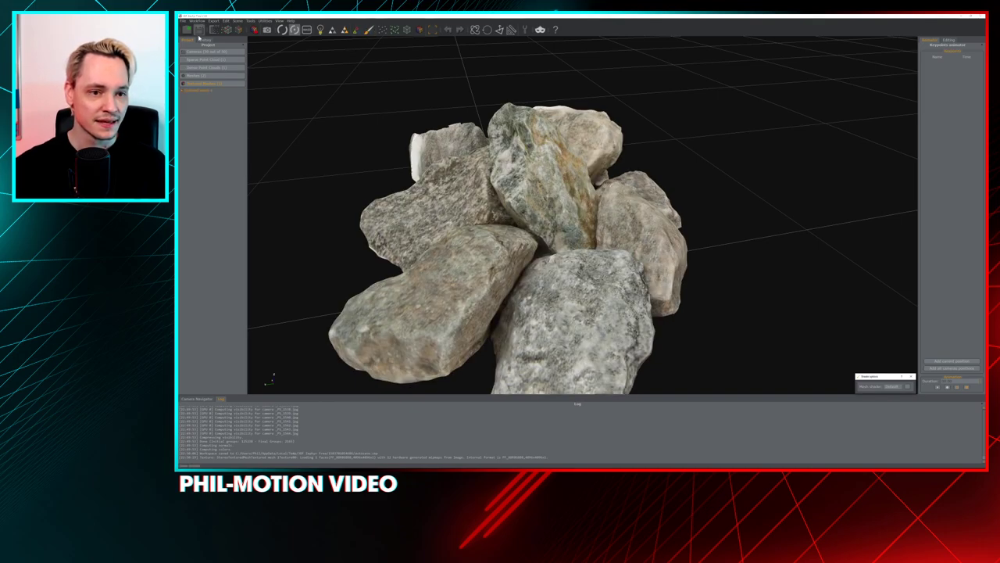
{"action": "left_click", "coordinate": [199, 21]}
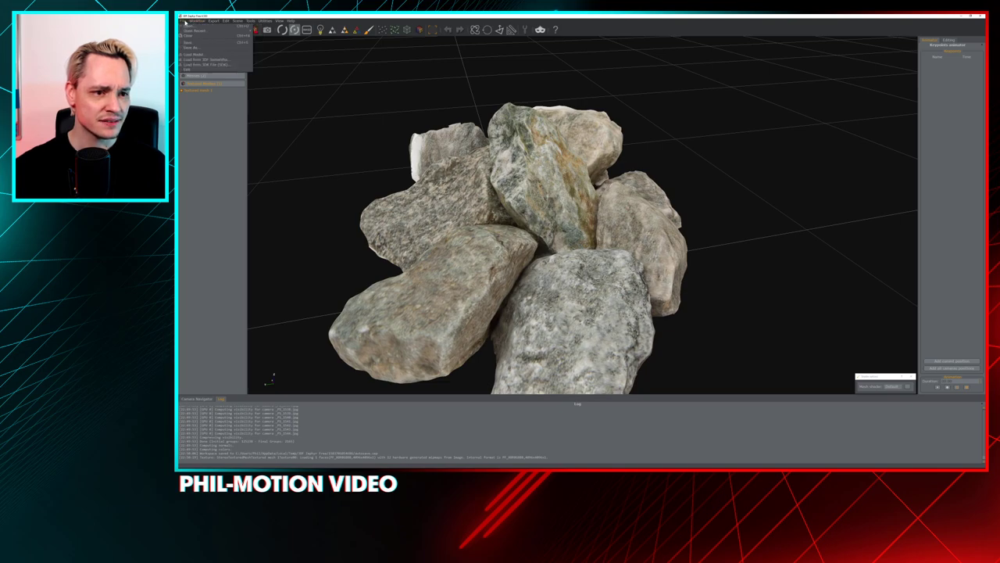
- Export Textured mesh 1 as Obj/Mtl with normals and a single texture
{"action": "left_click", "coordinate": [185, 22]}
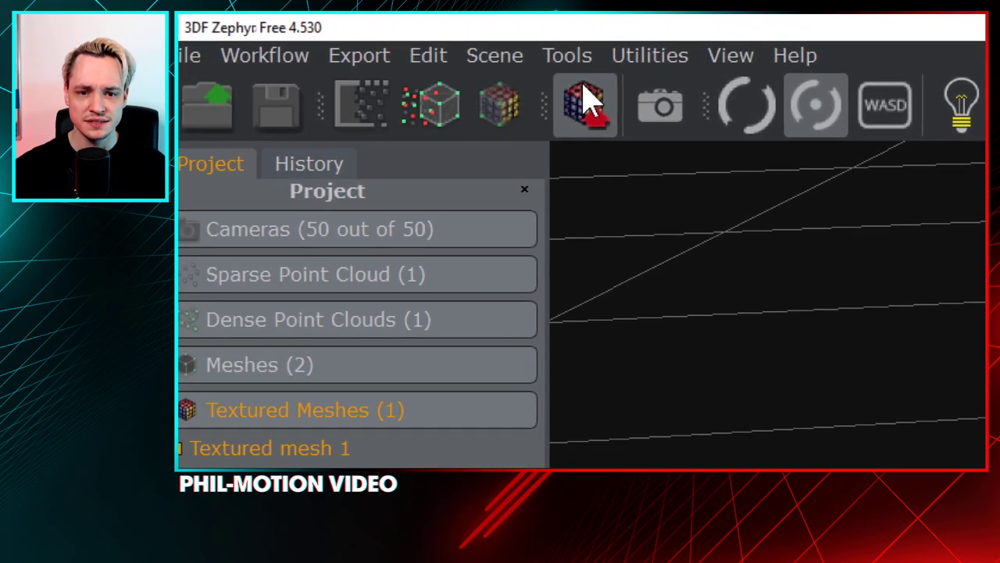
{"action": "left_click", "coordinate": [587, 102]}
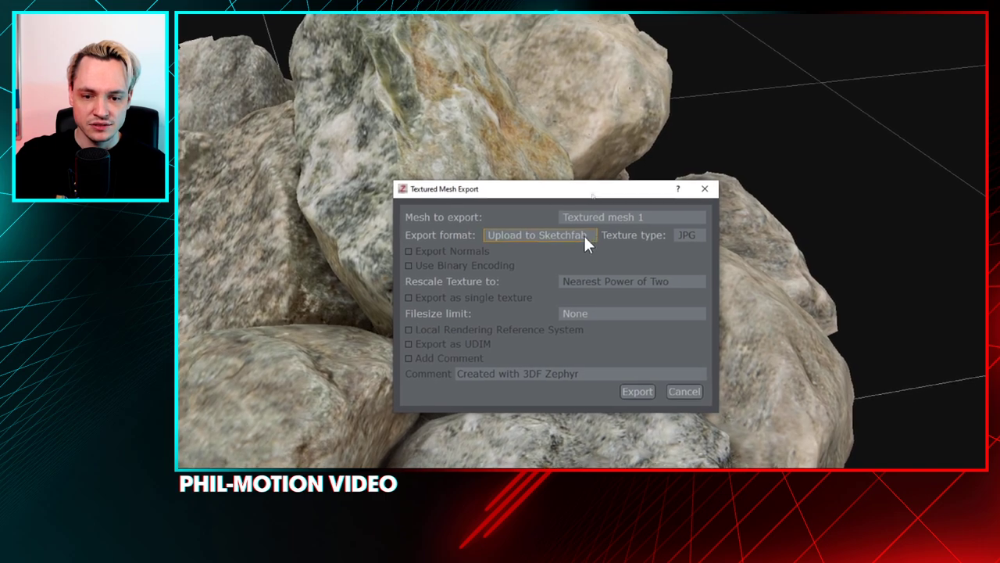
{"action": "left_click", "coordinate": [491, 241]}
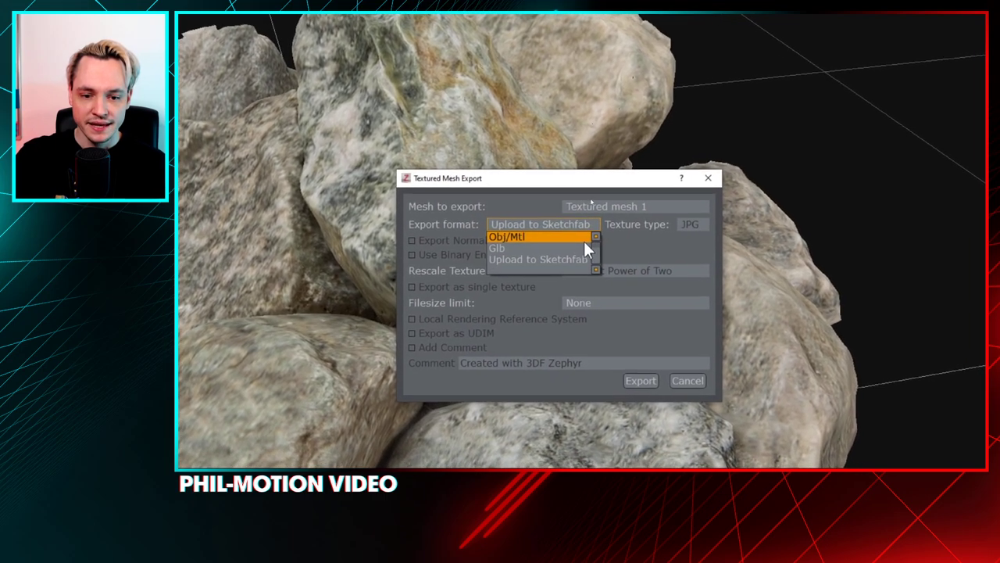
{"action": "left_click", "coordinate": [583, 251]}
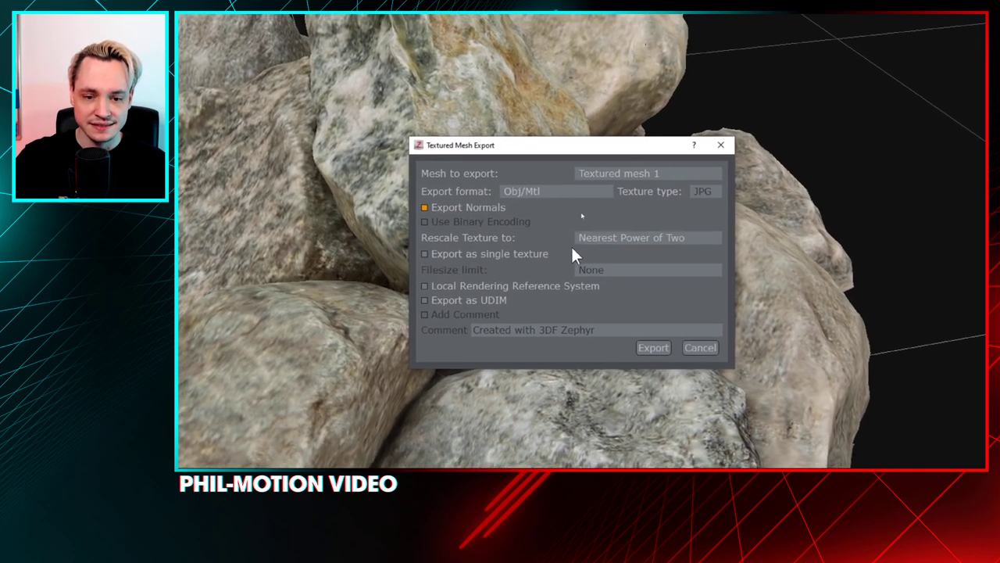
{"action": "left_click", "coordinate": [569, 253]}
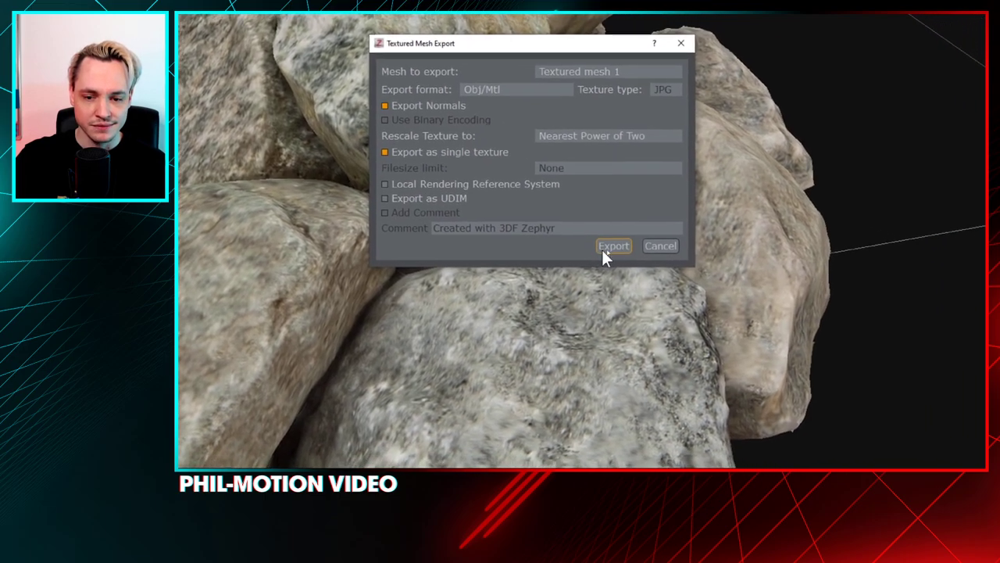
{"action": "left_click", "coordinate": [609, 247]}
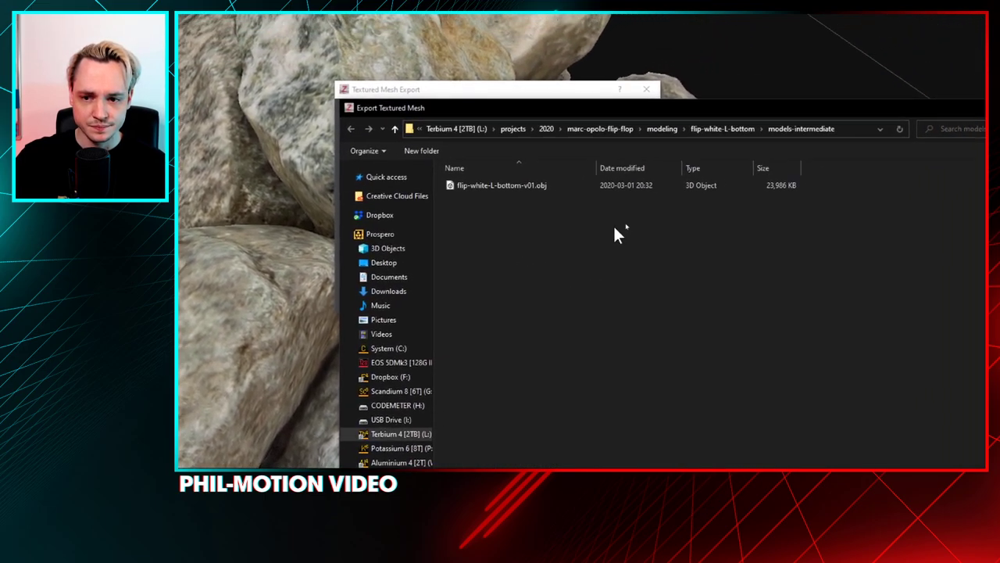
- Save the export as stone-pile in the Desktop model folder and close the export window
{"action": "left_click", "coordinate": [457, 129]}
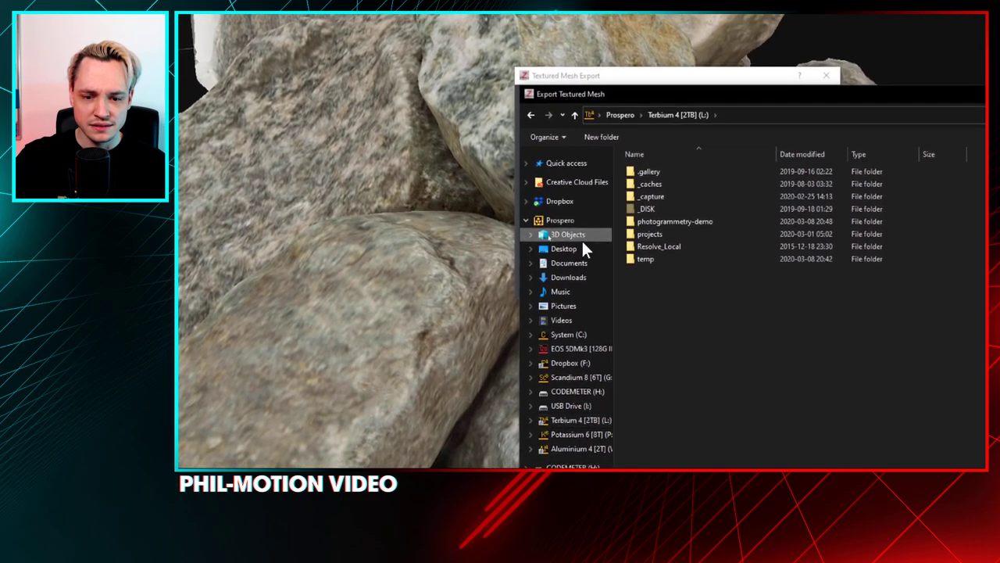
{"action": "left_click", "coordinate": [553, 258]}
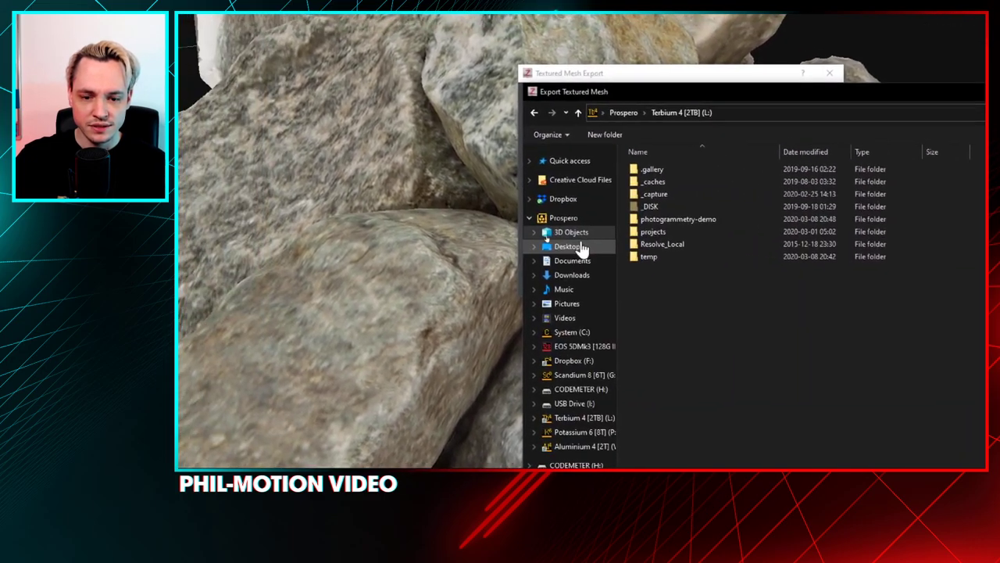
{"action": "left_click", "coordinate": [504, 235]}
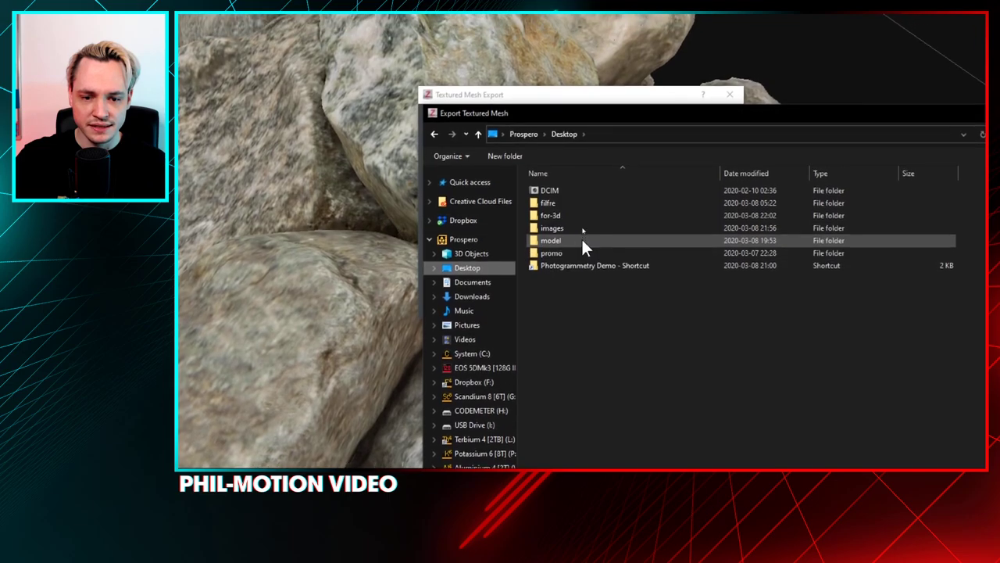
{"action": "double_click", "coordinate": [581, 238]}
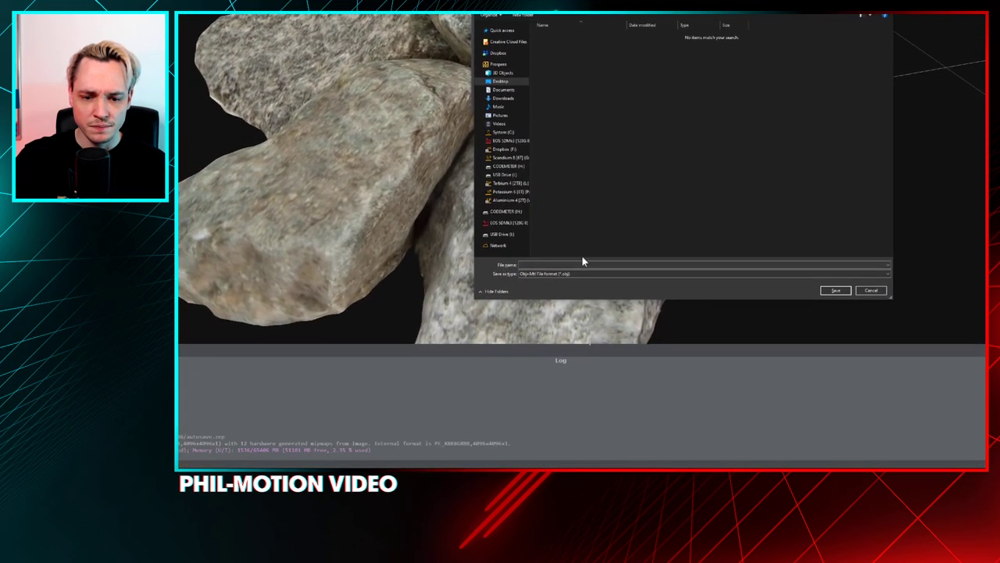
{"action": "type", "text": "stone-pile-01"}
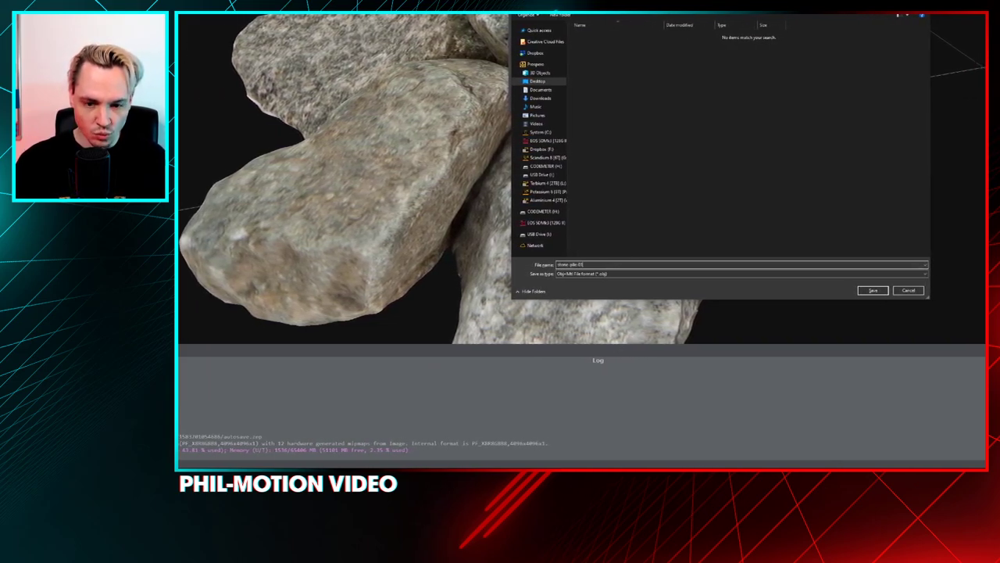
{"action": "key", "text": "Return"}
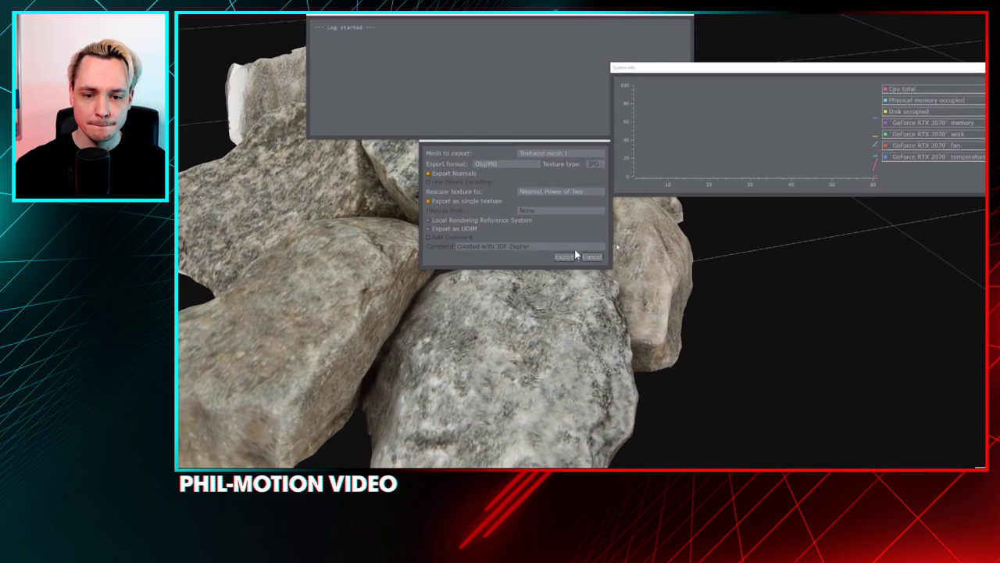
{"action": "left_click", "coordinate": [579, 171]}
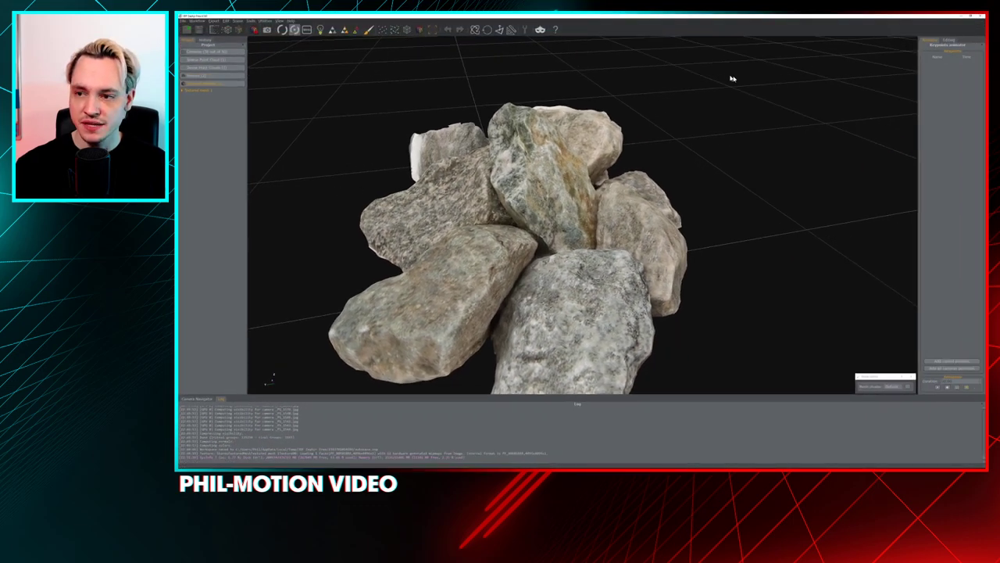
- Close 3DF Zephyr and open the model folder from the desktop
{"action": "left_click", "coordinate": [981, 15]}
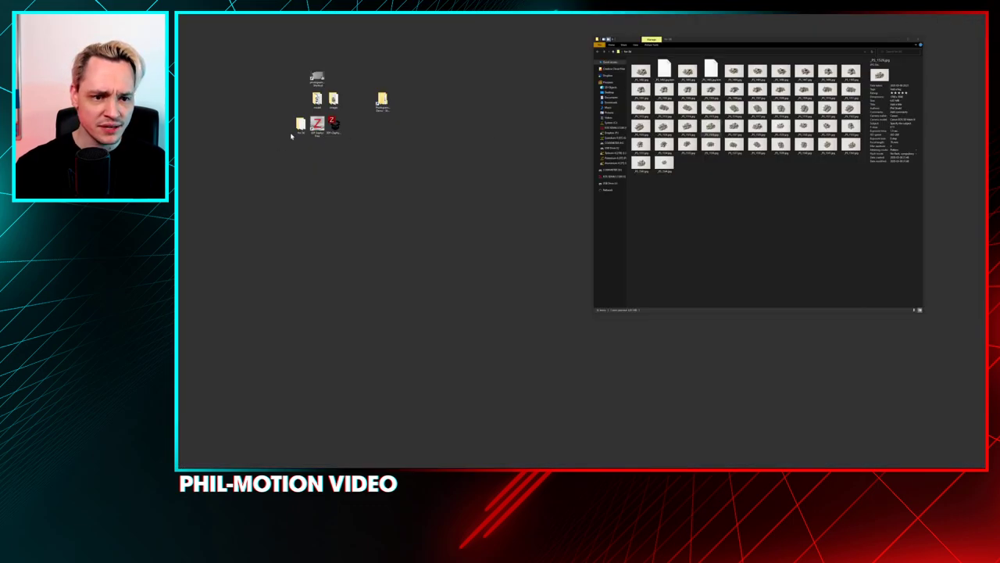
{"action": "double_click", "coordinate": [316, 99]}
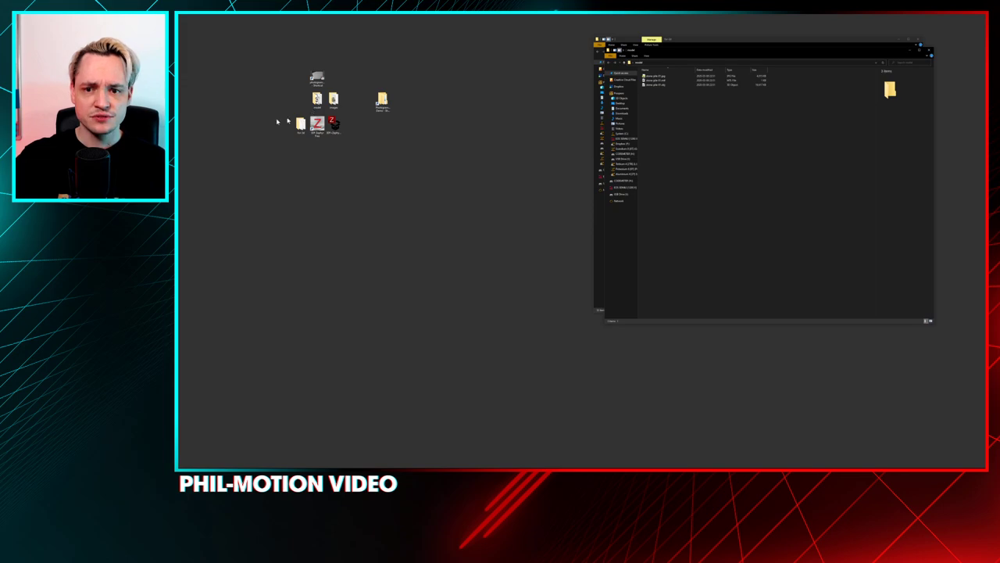
{"action": "left_click_drag", "start_coordinate": [690, 51], "coordinate": [532, 102]}
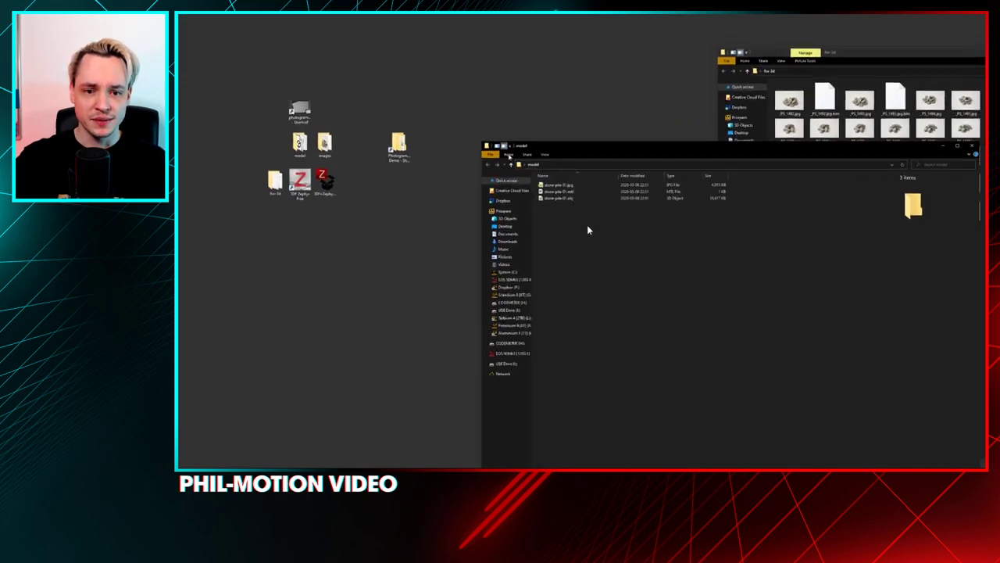
{"action": "key", "text": "alt"}
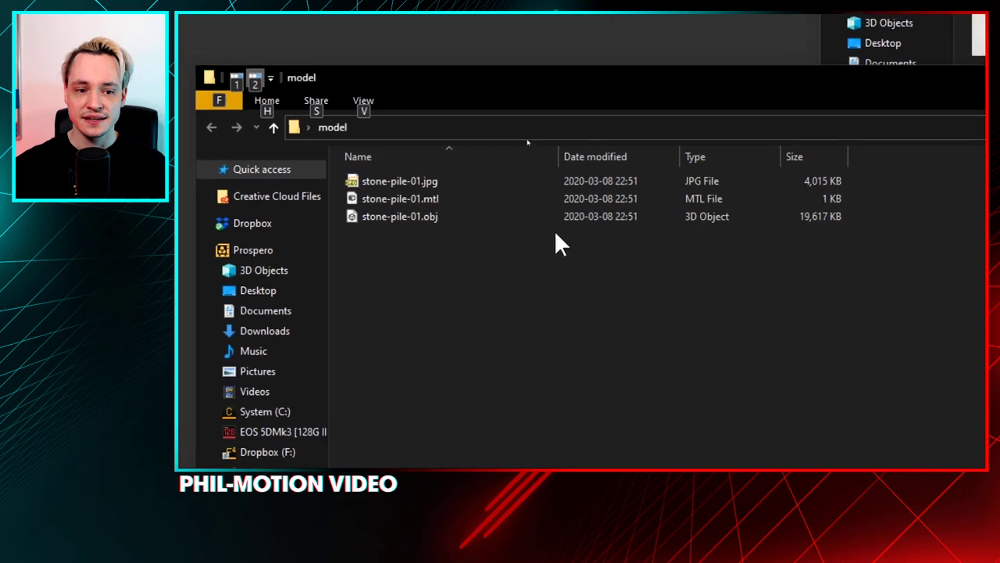
- Select stone-pile-01.mtl, then stone-pile-01.obj, and bring up the .obj file's context menu
{"action": "left_click", "coordinate": [582, 239]}
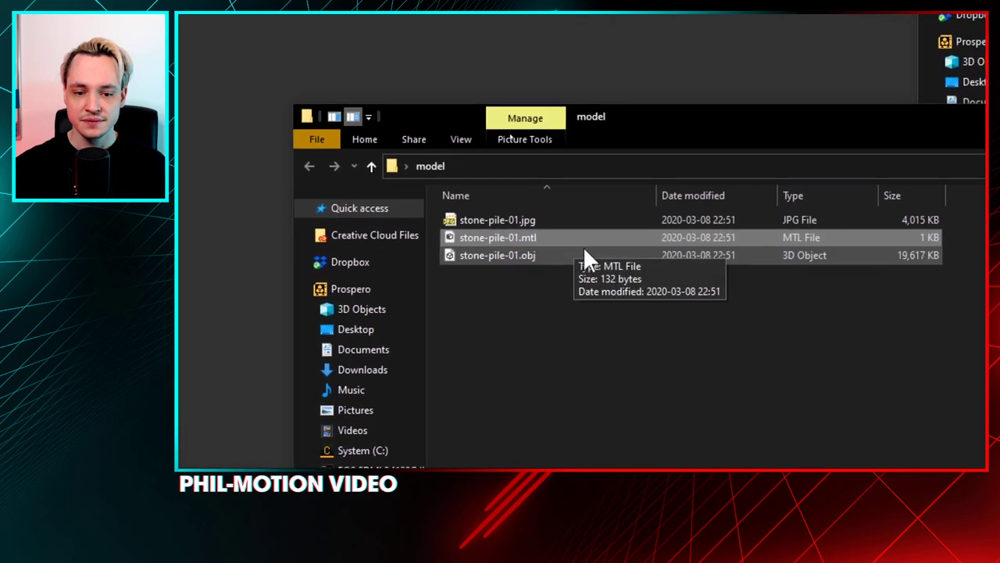
{"action": "left_click", "coordinate": [602, 256]}
{"action": "right_click", "coordinate": [583, 243]}
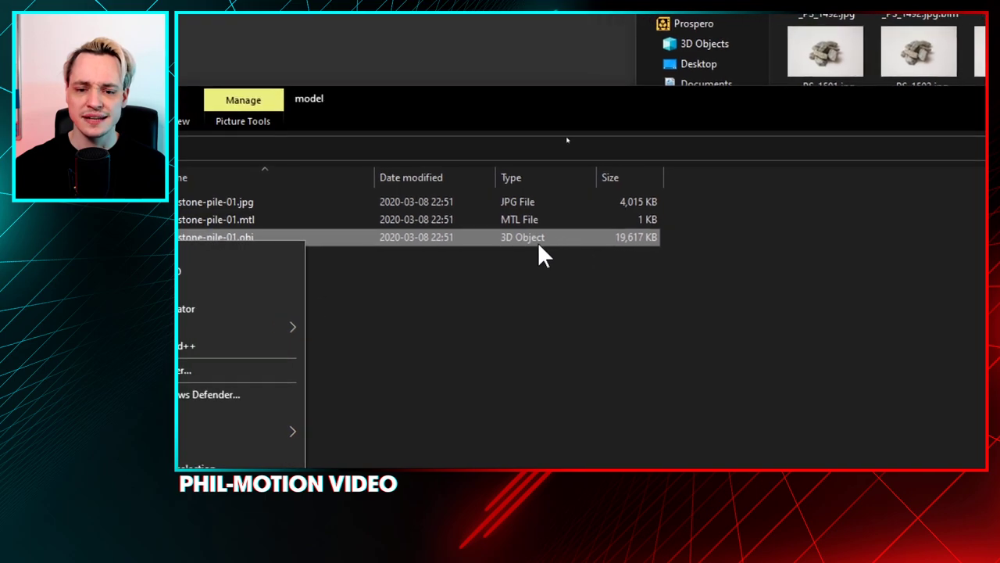
- Open stone-pile-01.obj as text in Notepad++ and read its material reference, vertex and face lines through to the end
{"action": "left_click", "coordinate": [514, 342]}
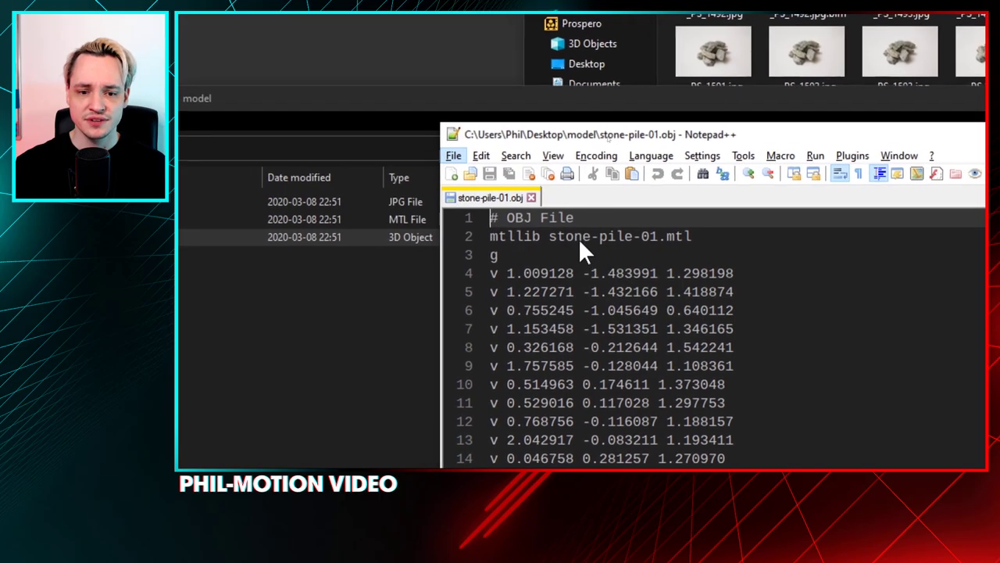
{"action": "left_click_drag", "start_coordinate": [548, 238], "coordinate": [615, 237]}
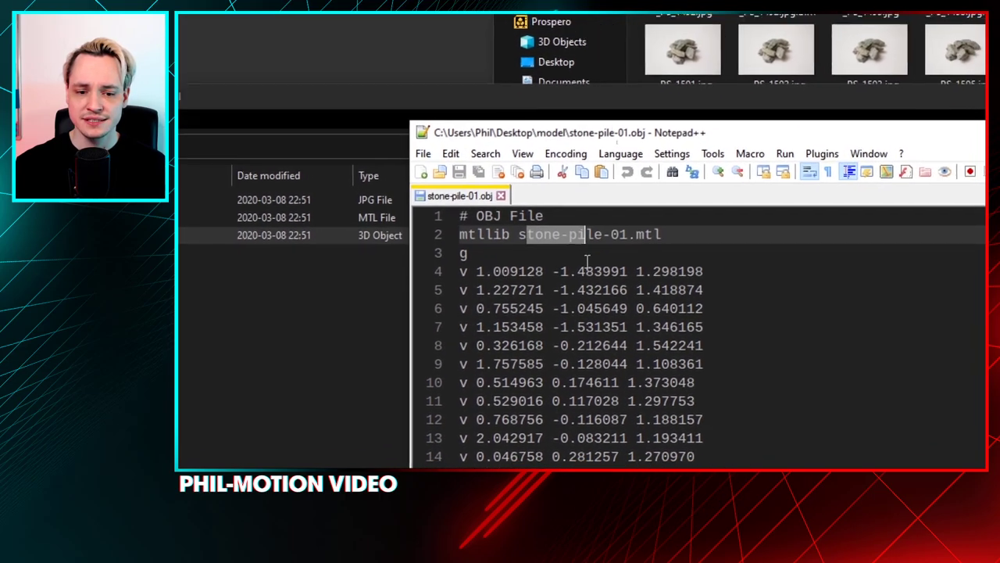
{"action": "scroll", "coordinate": [586, 260], "scroll_direction": "down", "scroll_amount": 18}
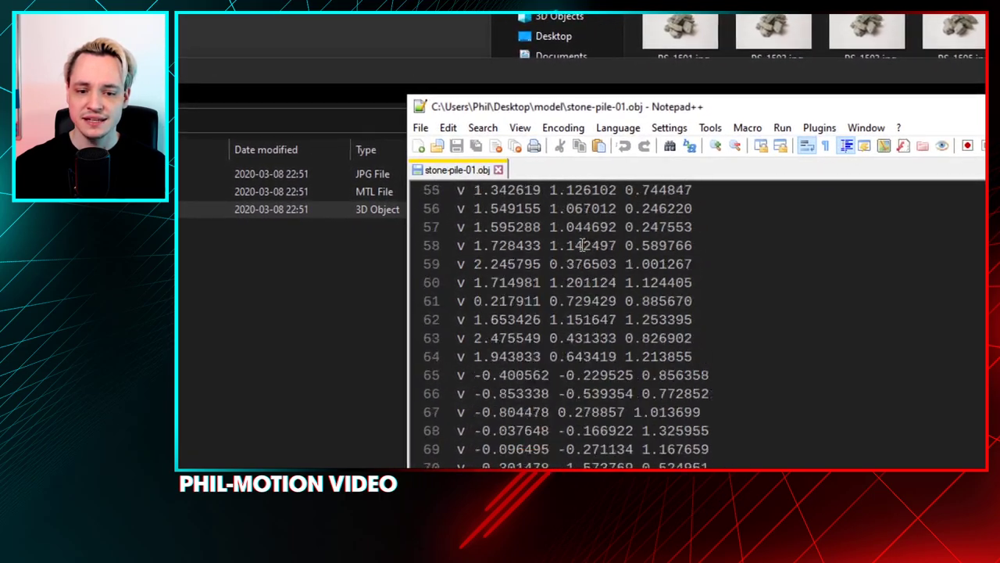
{"action": "scroll", "coordinate": [582, 246], "scroll_direction": "down", "scroll_amount": 4}
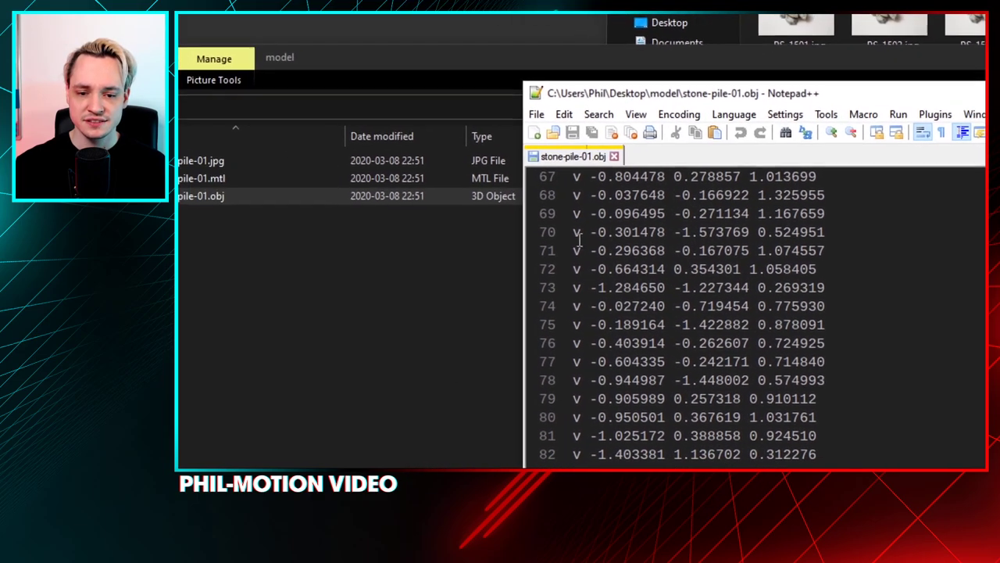
{"action": "left_click_drag", "start_coordinate": [586, 232], "coordinate": [716, 233]}
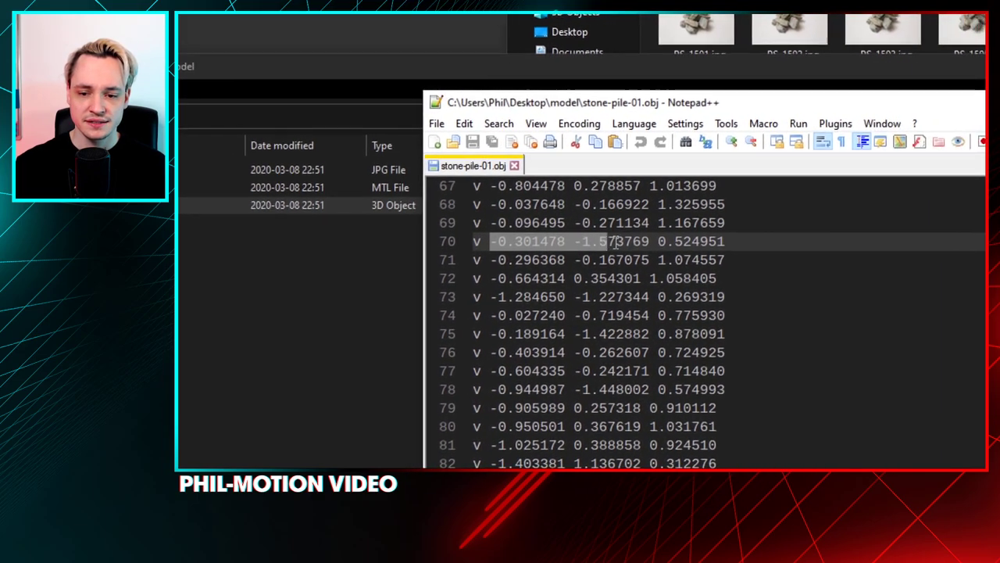
{"action": "left_click", "coordinate": [491, 259]}
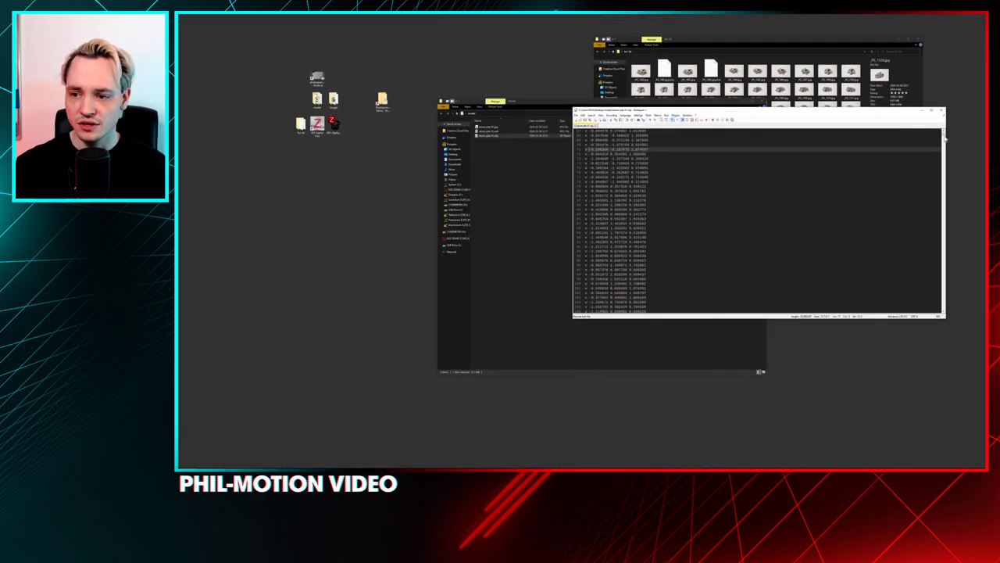
{"action": "scroll", "coordinate": [944, 138], "scroll_direction": "down", "scroll_amount": 10}
{"action": "left_click_drag", "start_coordinate": [944, 134], "coordinate": [932, 203]}
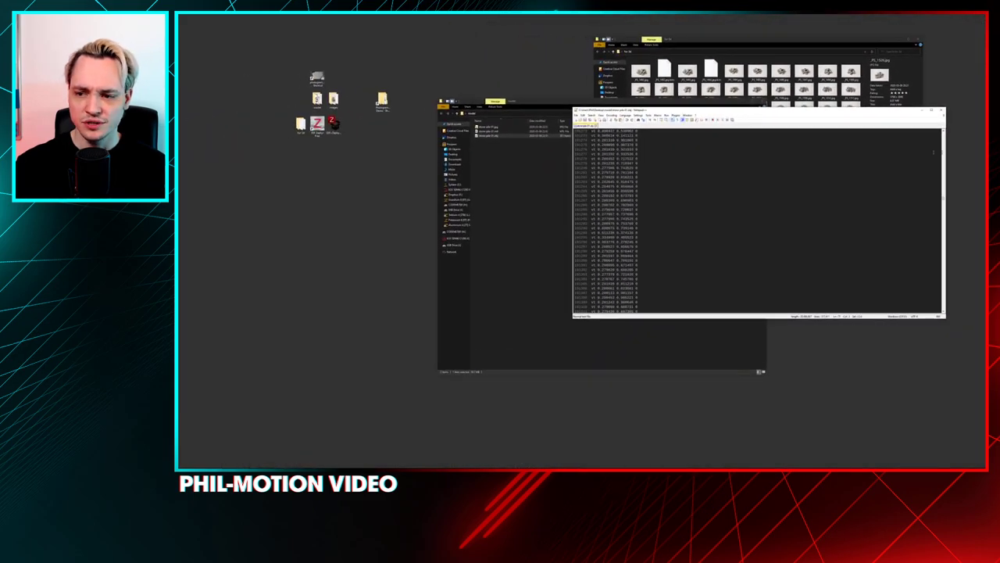
{"action": "left_click_drag", "start_coordinate": [943, 200], "coordinate": [952, 318]}
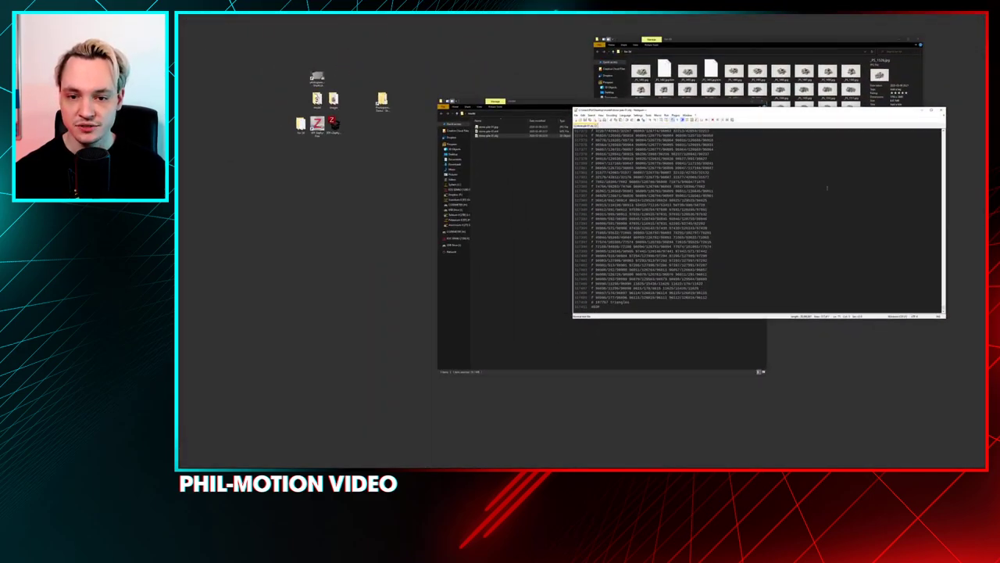
- Close Notepad++, then view the details of stone-pile-01.mtl and stone-pile-01.jpg in the model folder
{"action": "left_click", "coordinate": [942, 110]}
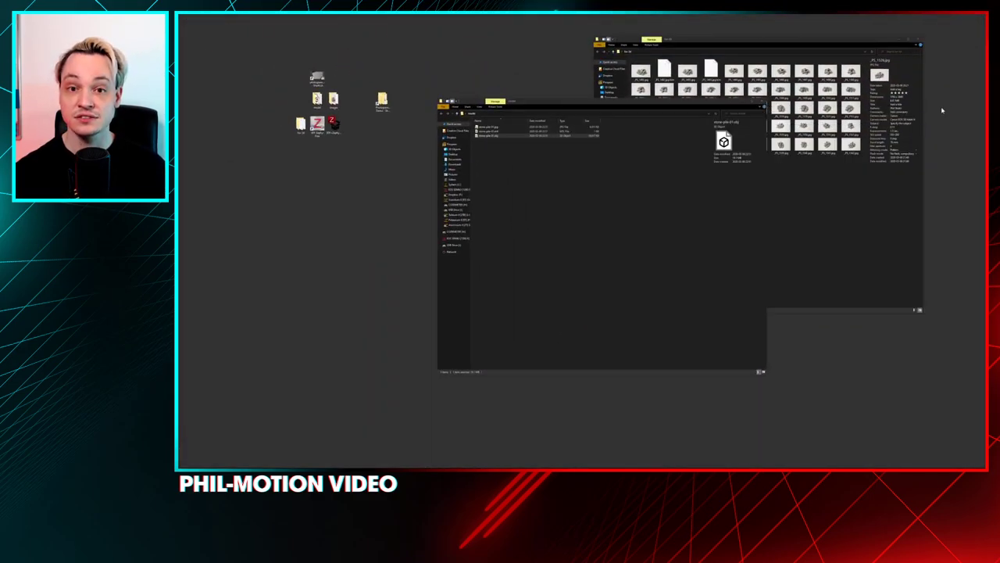
{"action": "left_click", "coordinate": [547, 192]}
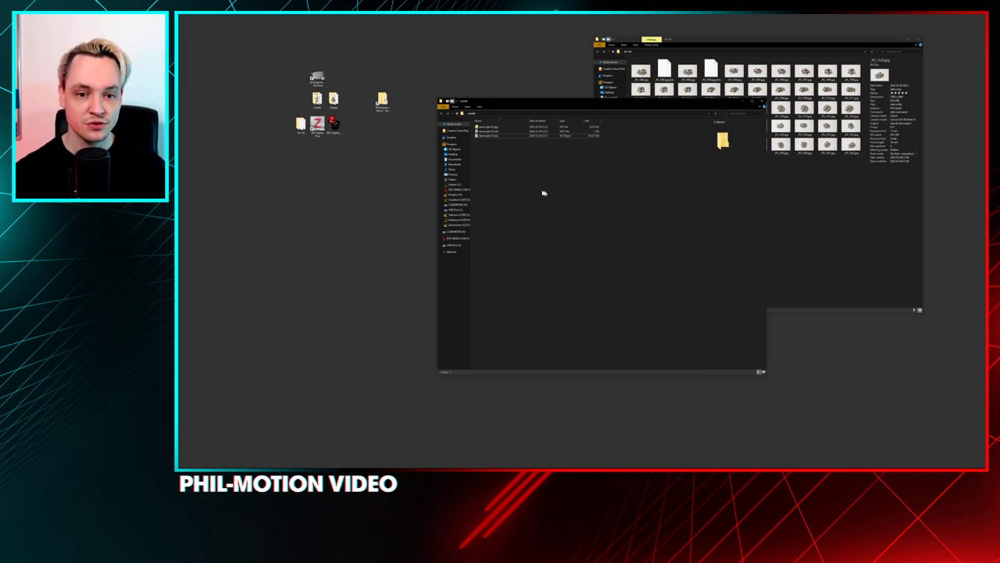
{"action": "left_click", "coordinate": [492, 132]}
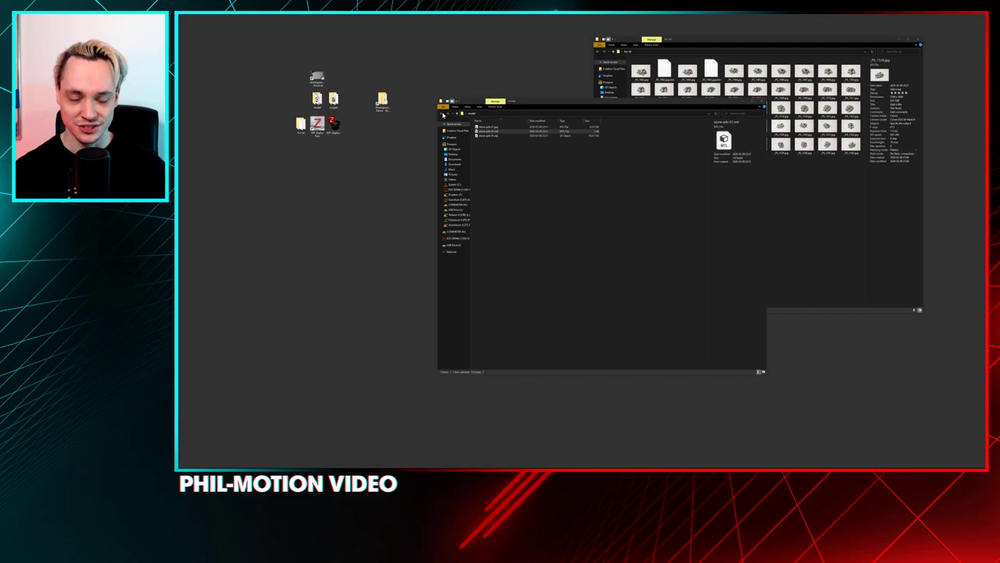
{"action": "left_click", "coordinate": [501, 129]}
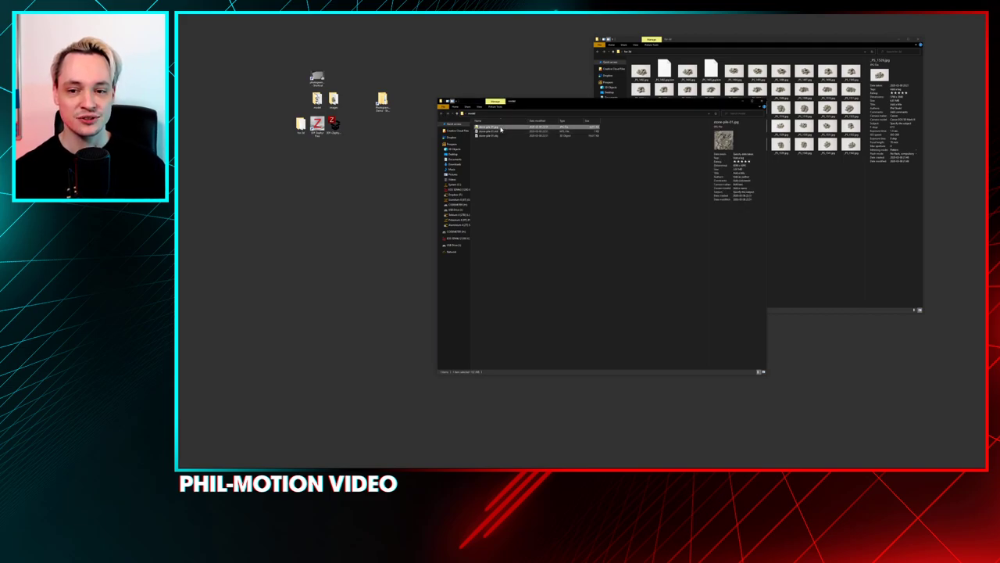
- Open stone-pile-01.jpg in IrfanView and zoom in and out to inspect the rock texture detail
{"action": "double_click", "coordinate": [501, 129]}
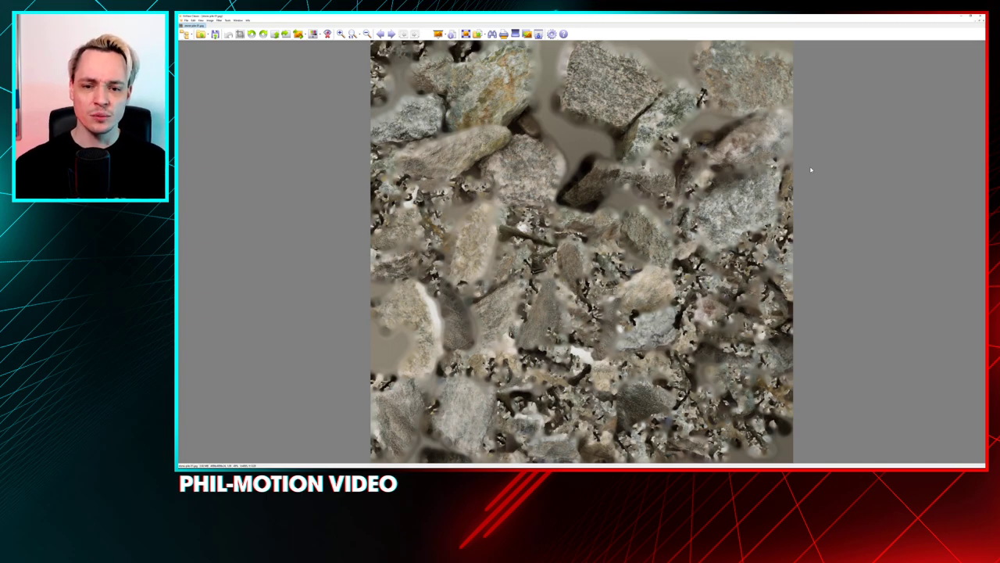
{"action": "scroll", "coordinate": [482, 168], "scroll_direction": "up", "scroll_amount": 8}
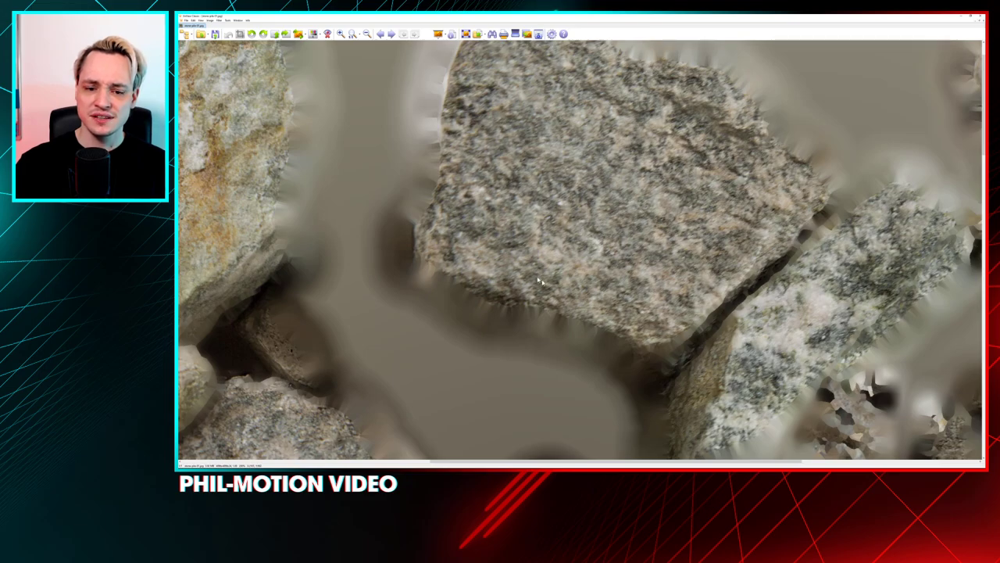
{"action": "scroll", "coordinate": [539, 281], "scroll_direction": "down", "scroll_amount": 10}
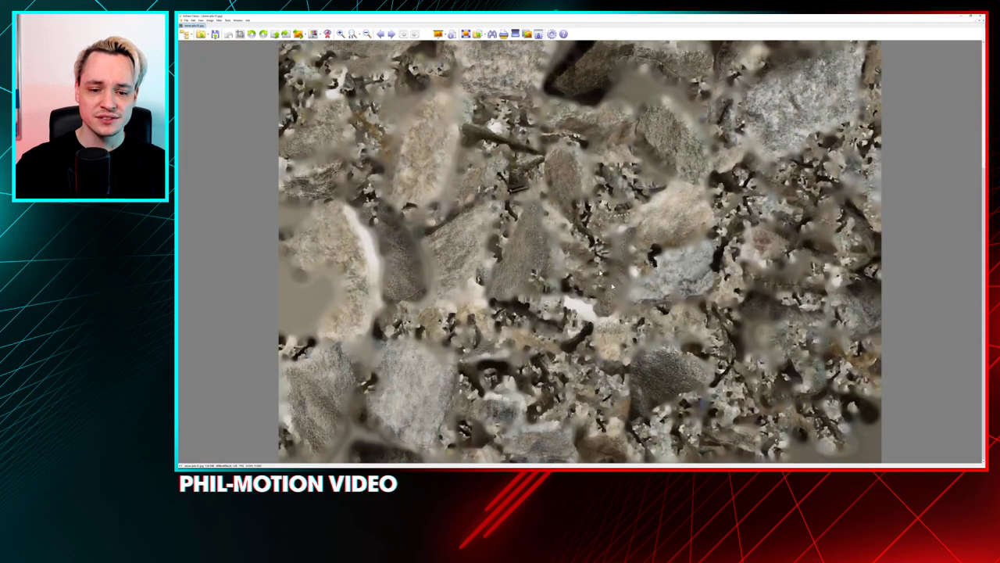
{"action": "scroll", "coordinate": [612, 288], "scroll_direction": "up", "scroll_amount": 6}
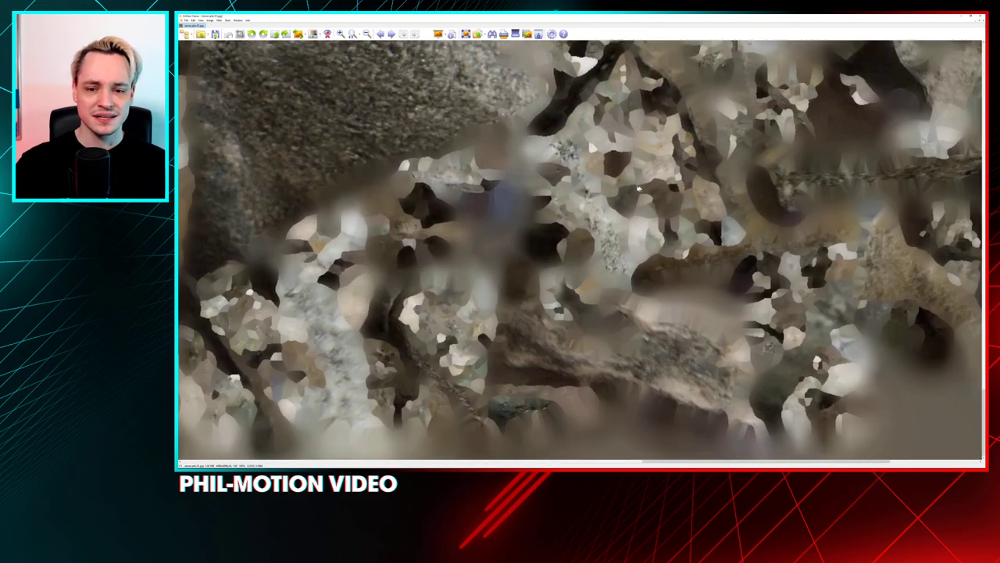
{"action": "scroll", "coordinate": [580, 250], "scroll_direction": "down", "scroll_amount": 8}
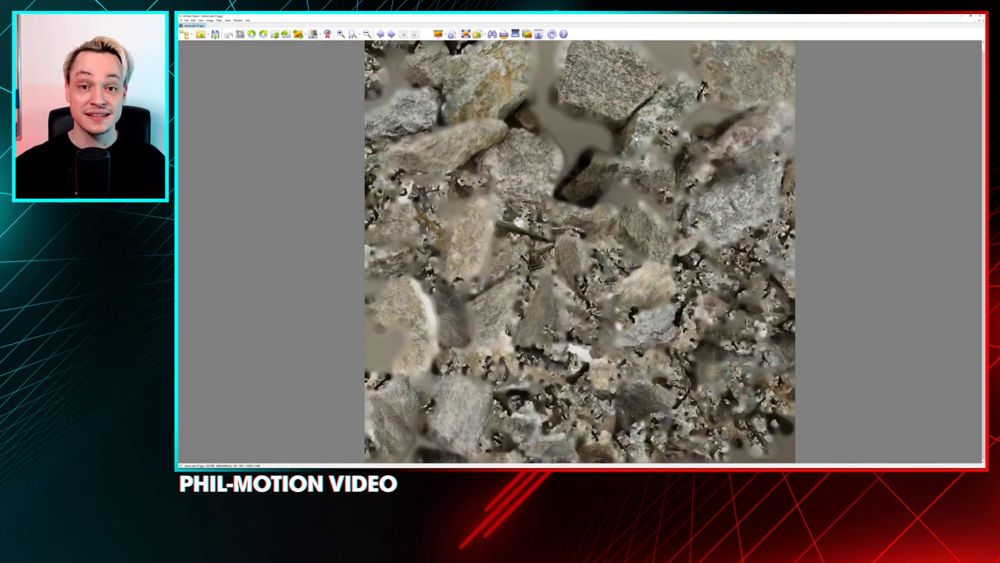
{"action": "scroll", "coordinate": [624, 135], "scroll_direction": "down", "scroll_amount": 2}
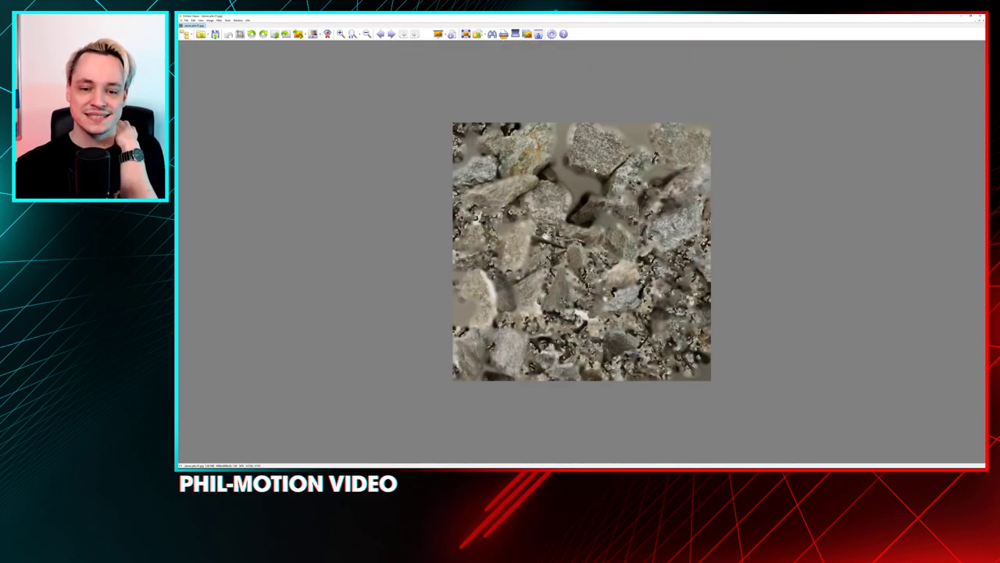
{"action": "scroll", "coordinate": [607, 167], "scroll_direction": "up", "scroll_amount": 3}
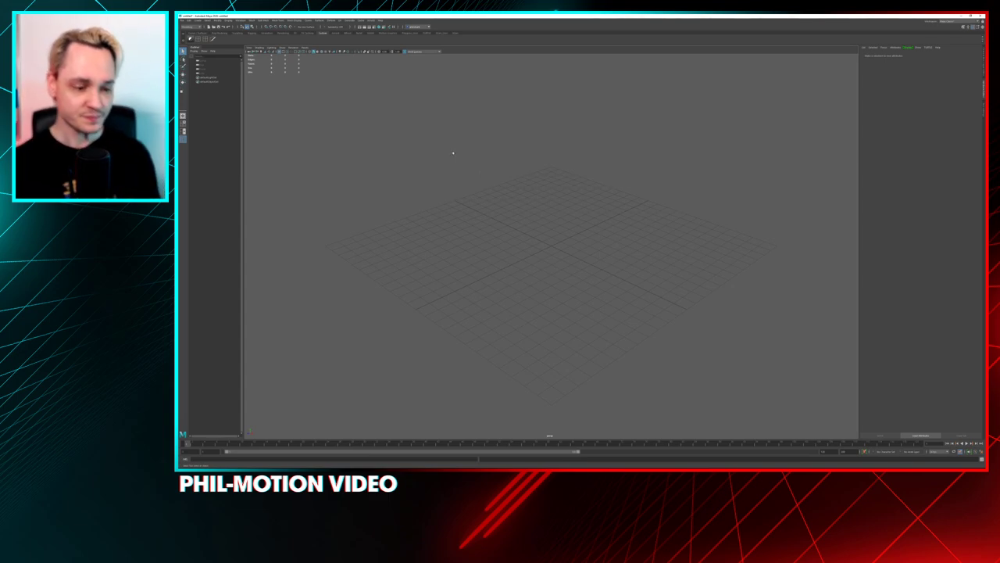
- Import stone-pile-01.obj from the exported model folder into the Maya scene via File > Import
{"action": "left_click", "coordinate": [182, 21]}
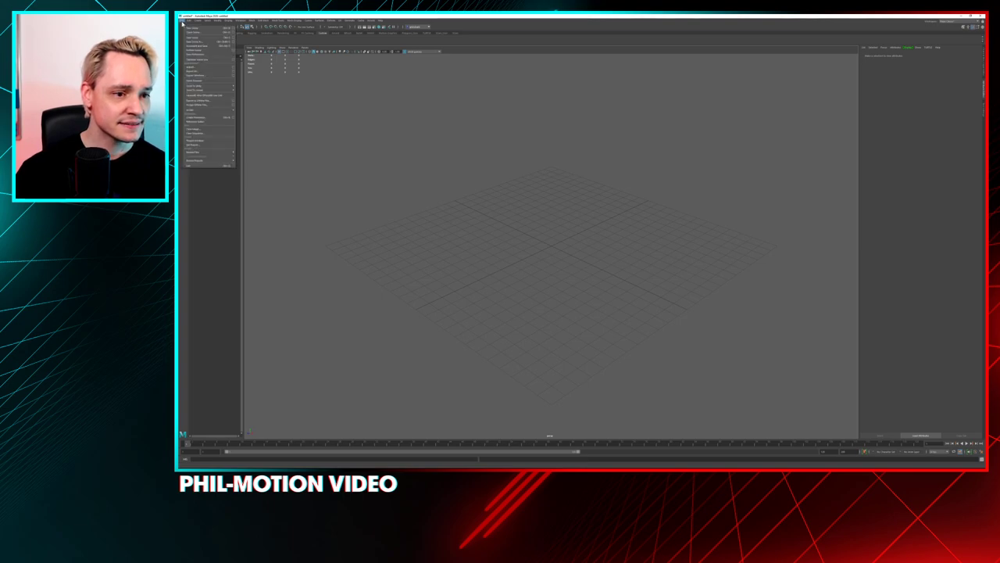
{"action": "left_click", "coordinate": [204, 67]}
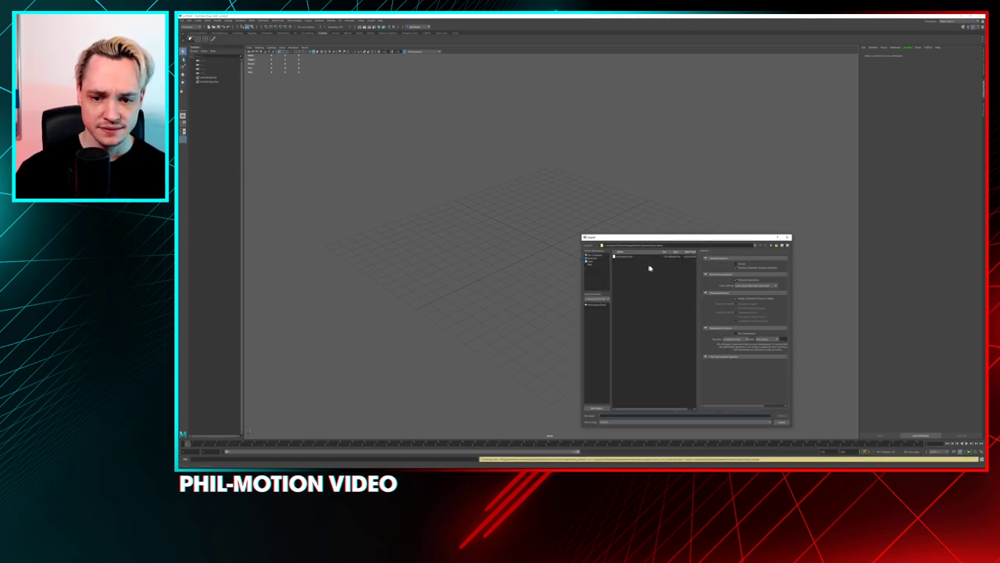
{"action": "left_click", "coordinate": [771, 247]}
{"action": "left_click", "coordinate": [771, 247]}
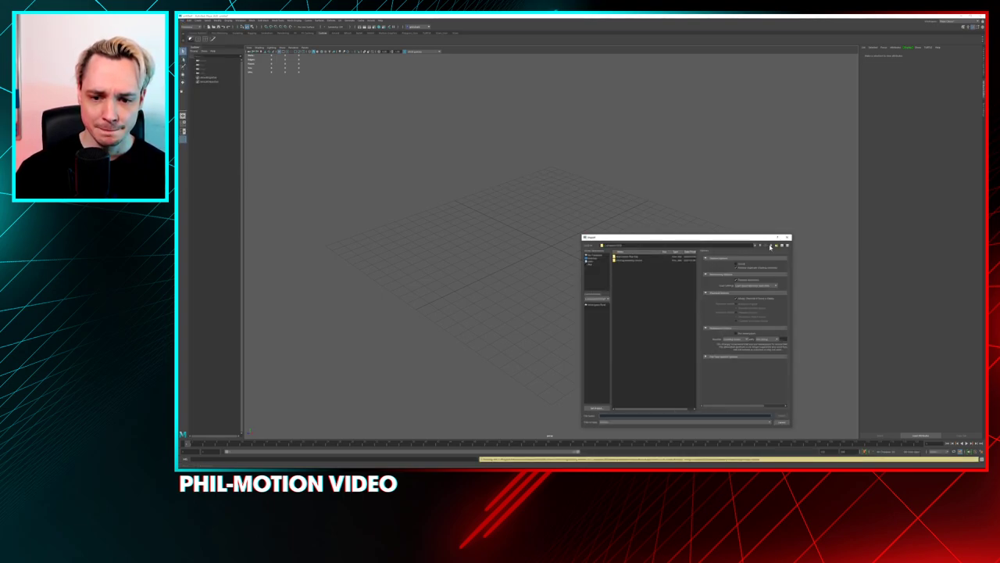
{"action": "left_click", "coordinate": [770, 247]}
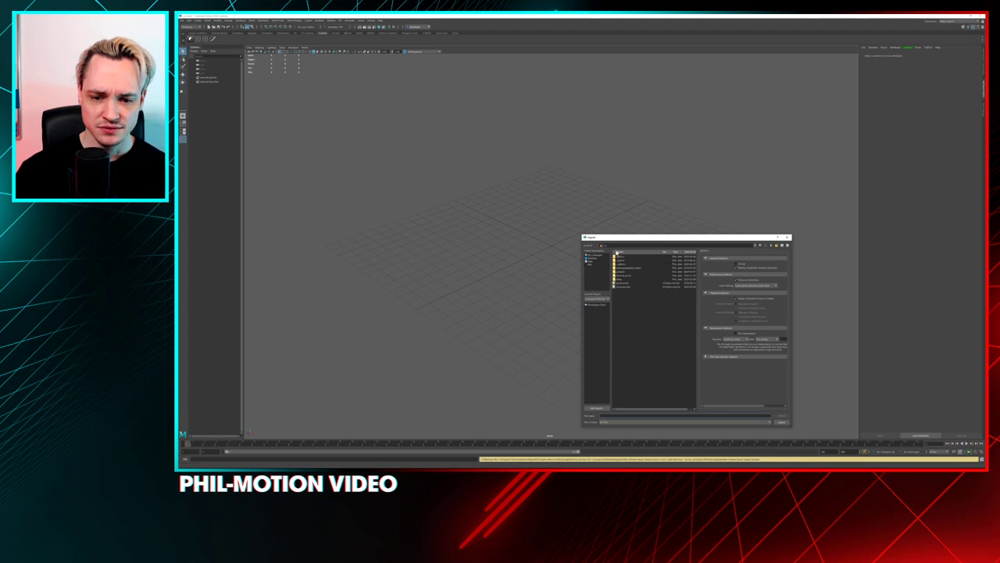
{"action": "left_click", "coordinate": [596, 259]}
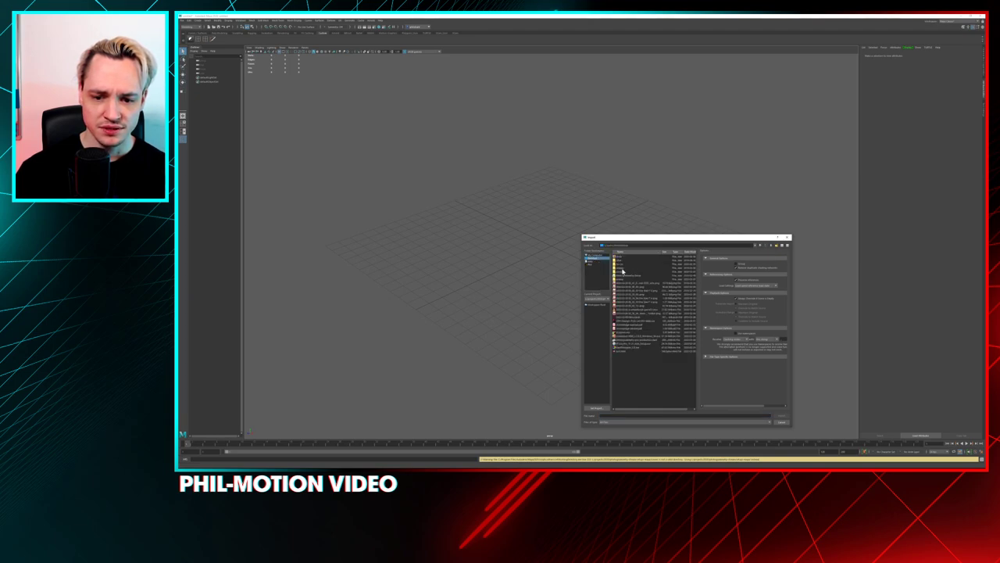
{"action": "double_click", "coordinate": [622, 270]}
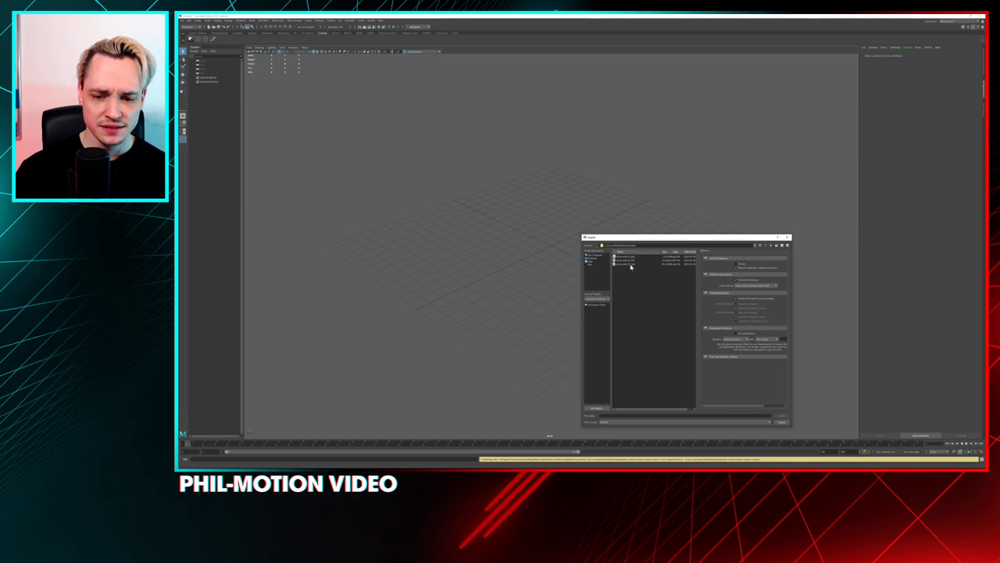
{"action": "double_click", "coordinate": [630, 264]}
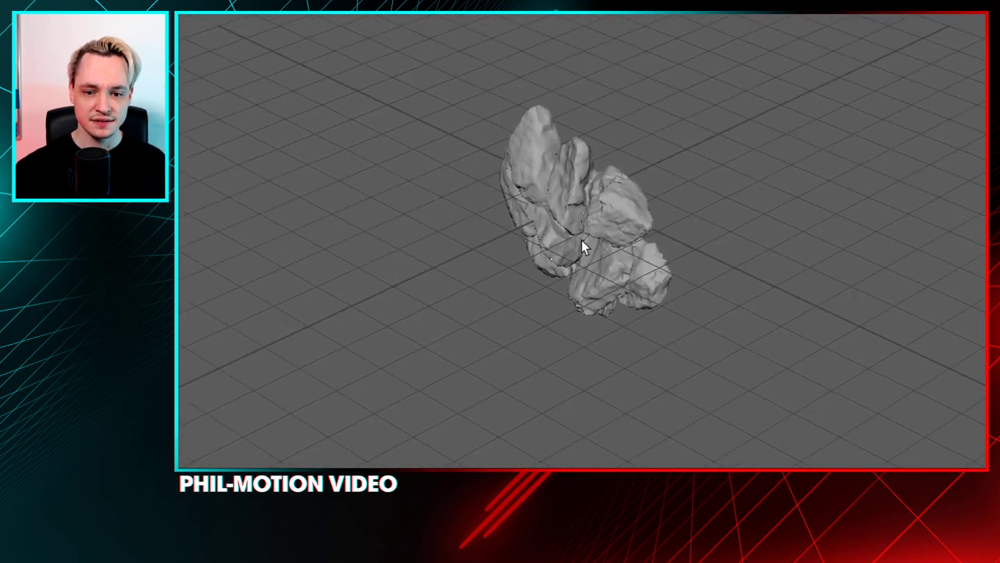
- Select the imported rock group and rotate it with the Rotate tool so it lies flat on the grid
{"action": "left_click_drag", "start_coordinate": [545, 279], "coordinate": [532, 234], "text": "alt"}
{"action": "left_click", "coordinate": [531, 234]}
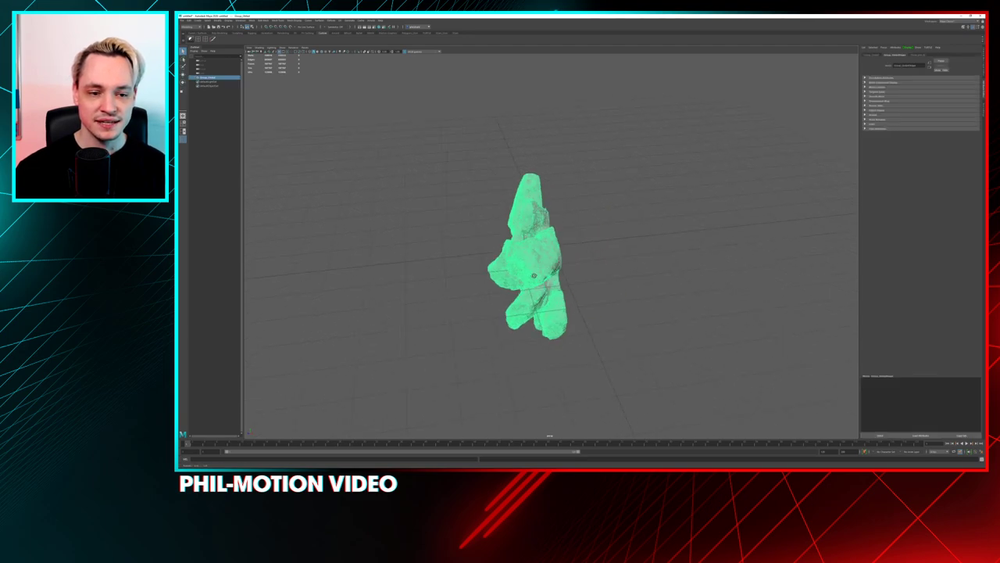
{"action": "key", "text": "e"}
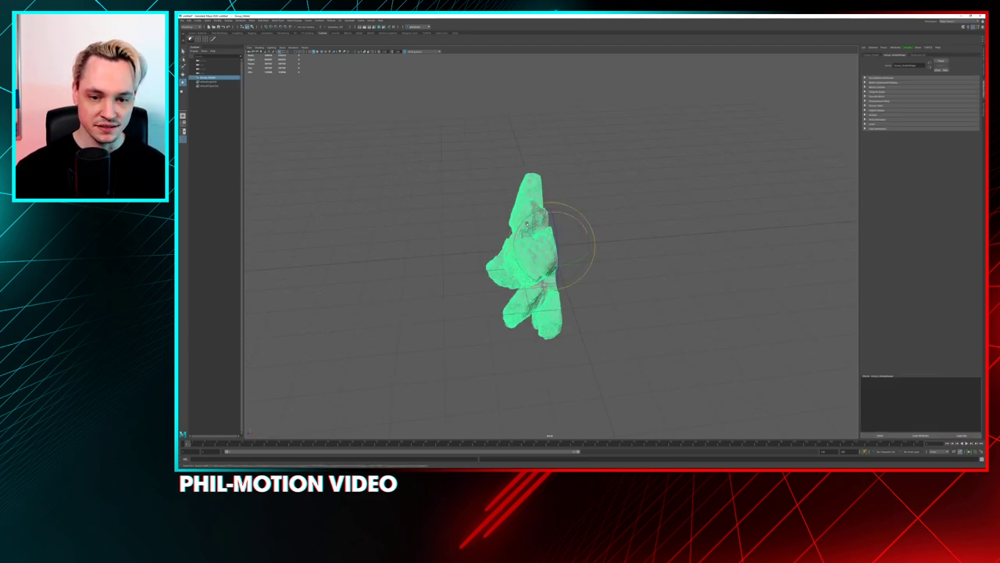
{"action": "left_click_drag", "start_coordinate": [527, 227], "coordinate": [553, 221]}
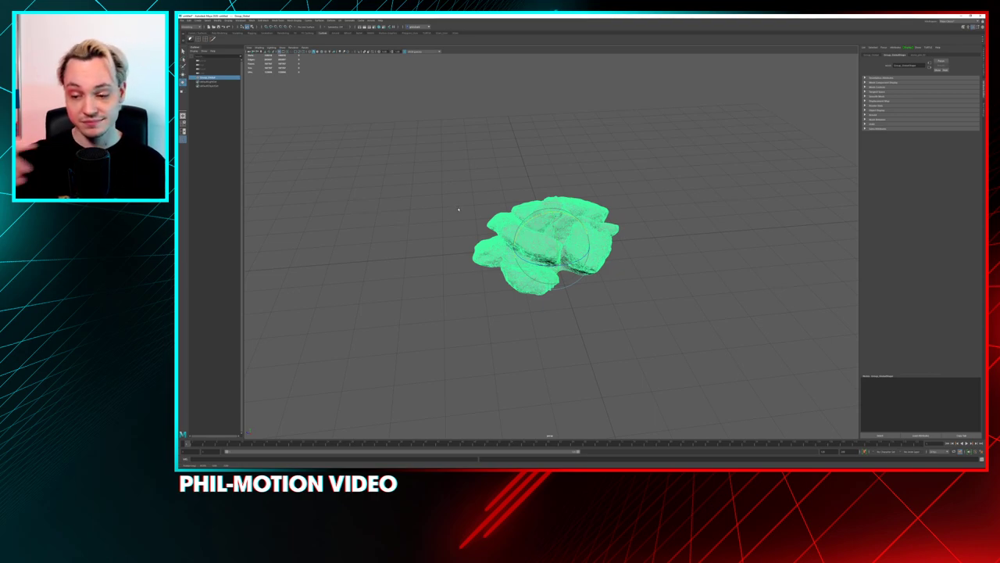
{"action": "left_click", "coordinate": [489, 203]}
- Tumble around the rock pile, checking it from low side views and high three-quarter views
{"action": "left_click_drag", "start_coordinate": [489, 203], "coordinate": [494, 254], "text": "alt"}
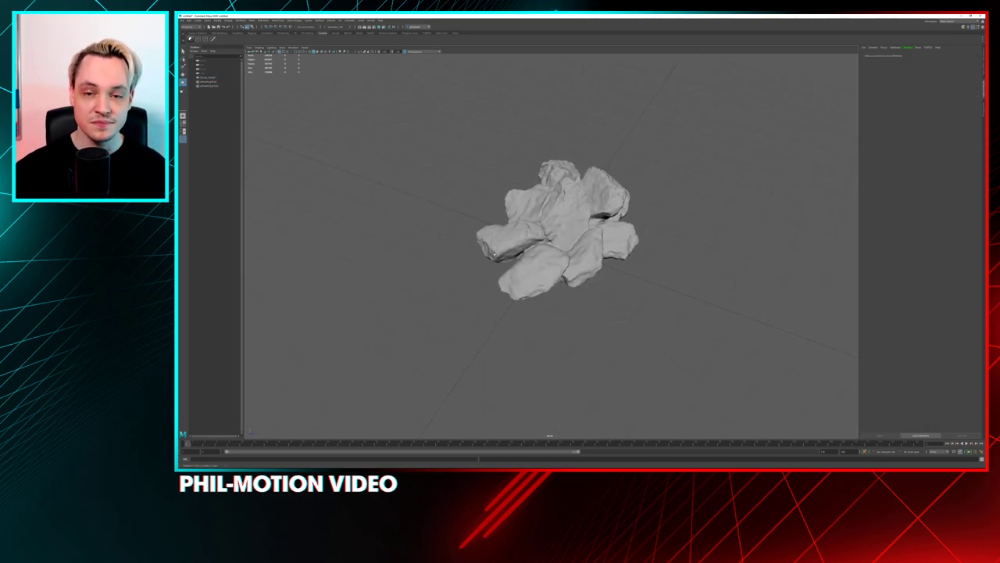
{"action": "scroll", "coordinate": [487, 264], "scroll_direction": "up", "scroll_amount": 5}
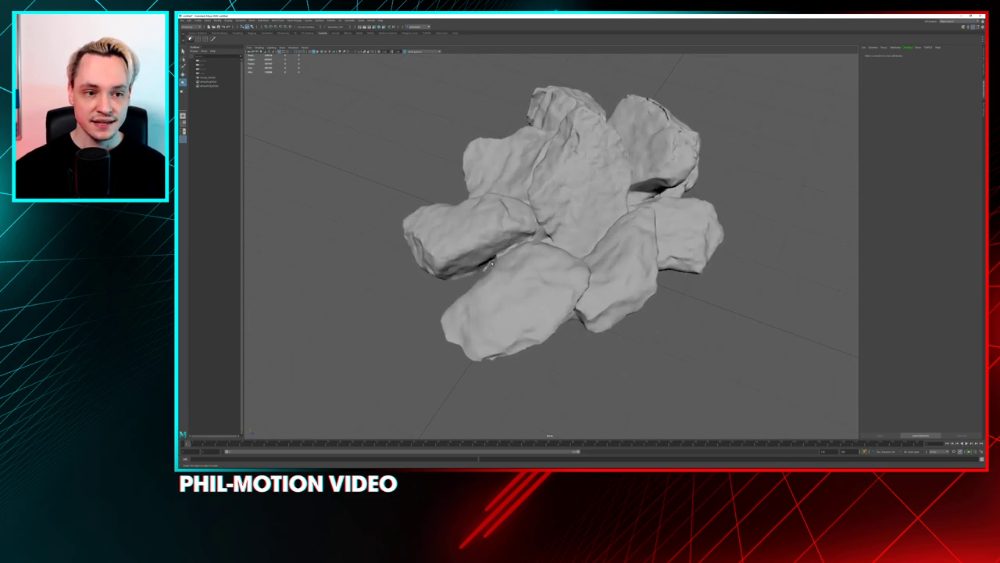
{"action": "left_click_drag", "start_coordinate": [448, 237], "coordinate": [406, 247], "text": "alt"}
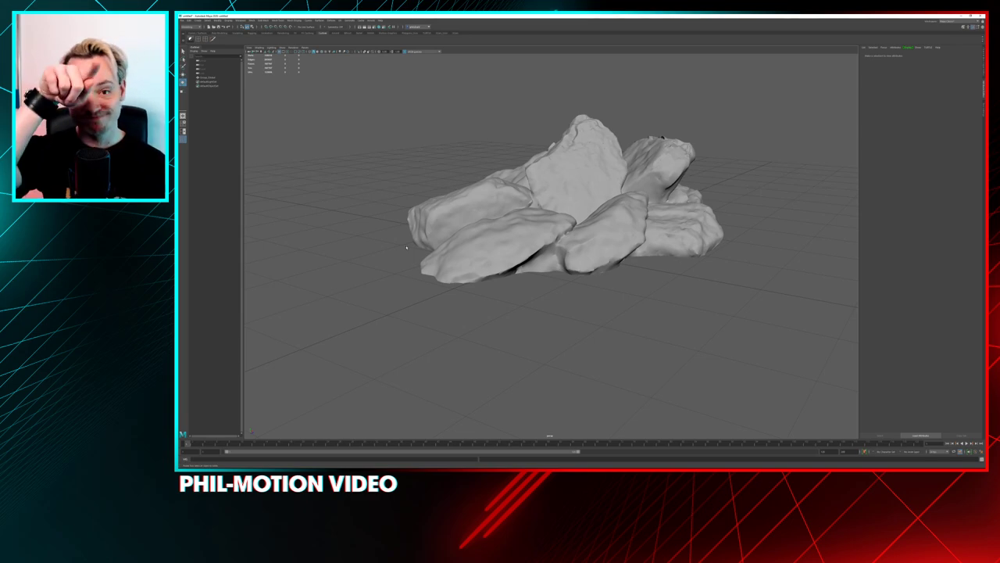
{"action": "left_click_drag", "start_coordinate": [407, 248], "coordinate": [525, 236], "text": "alt"}
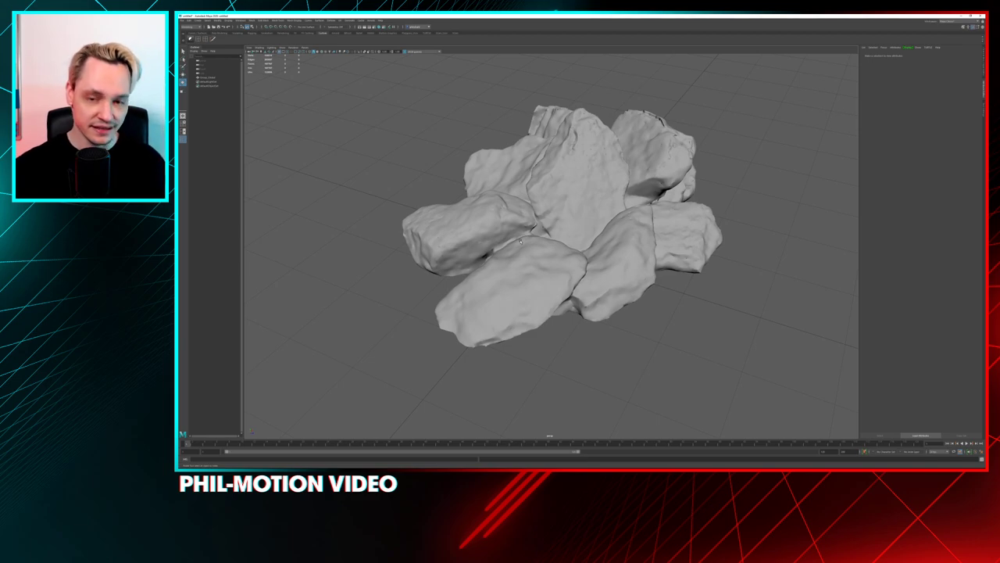
{"action": "left_click_drag", "start_coordinate": [521, 239], "coordinate": [506, 292], "text": "alt"}
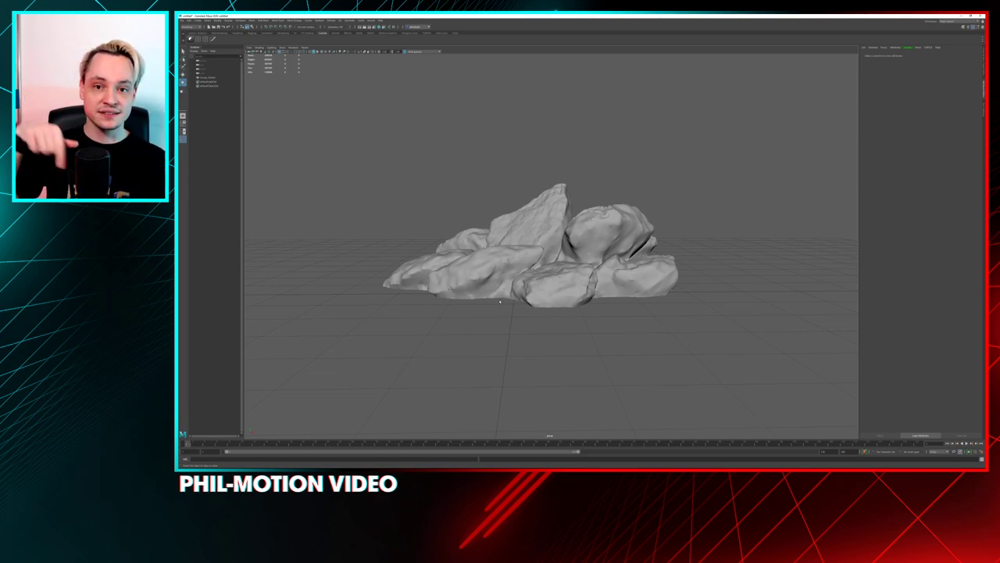
{"action": "left_click_drag", "start_coordinate": [500, 302], "coordinate": [486, 263], "text": "alt"}
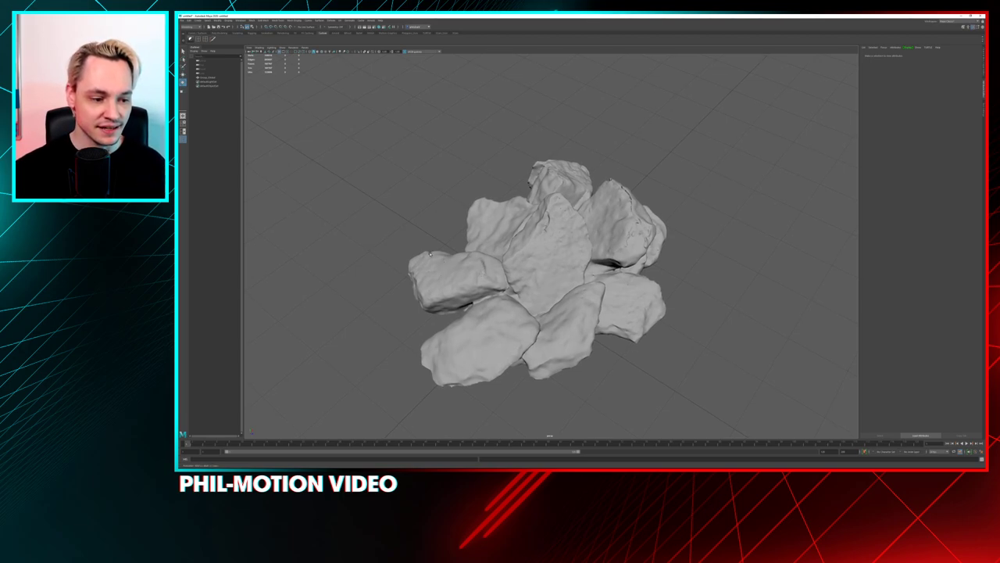
{"action": "left_click_drag", "start_coordinate": [402, 247], "coordinate": [437, 248], "text": "alt"}
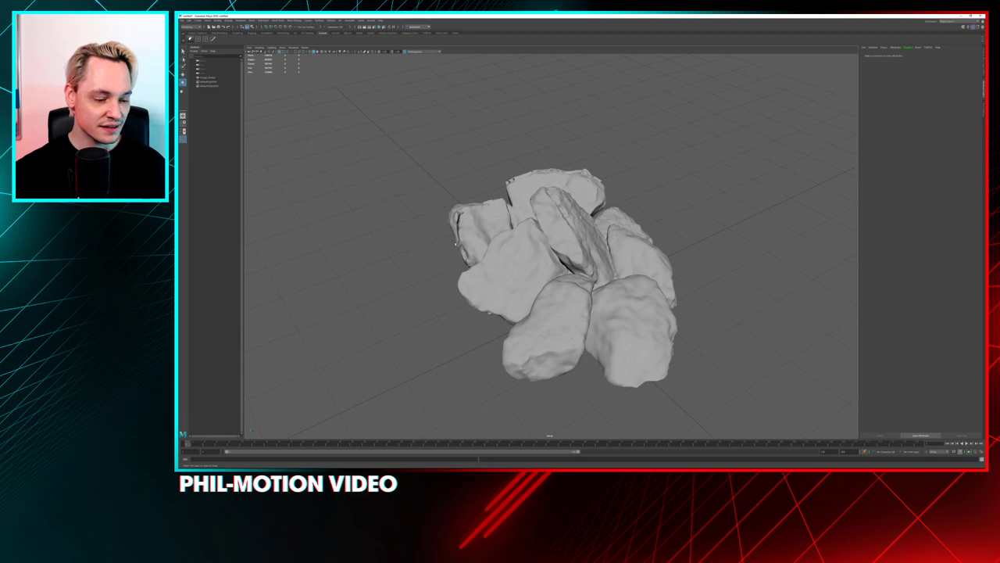
{"action": "left_click_drag", "start_coordinate": [468, 240], "coordinate": [440, 254], "text": "alt"}
- Switch to textured shading (6), select the rock group, and orbit around the stone-textured pile
{"action": "key", "text": "7"}
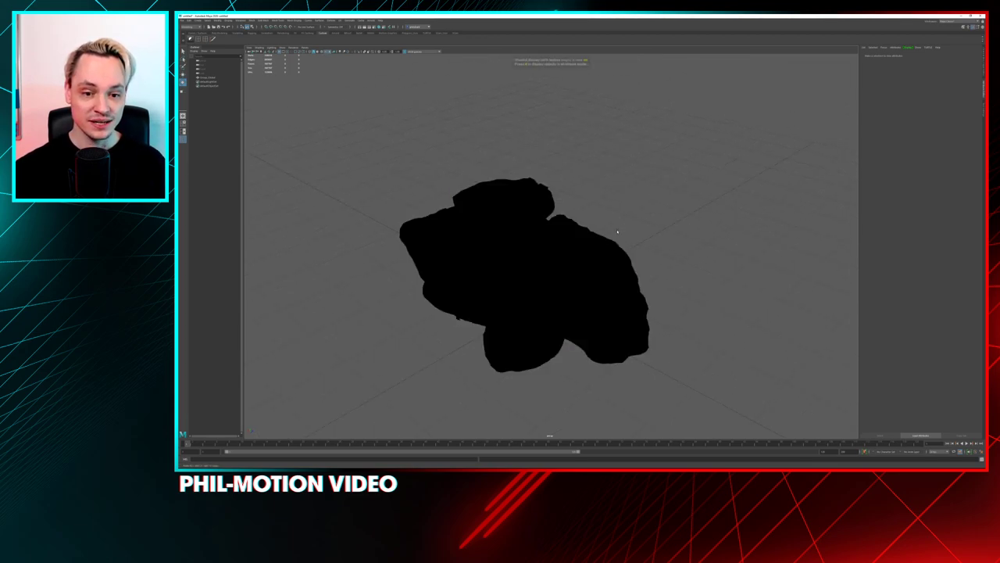
{"action": "key", "text": "6"}
{"action": "mouse_move", "coordinate": [560, 228]}
{"action": "left_mouse_down", "text": "alt"}
{"action": "mouse_move", "coordinate": [540, 235]}
{"action": "mouse_move", "coordinate": [518, 270]}
{"action": "mouse_move", "coordinate": [575, 259]}
{"action": "left_mouse_up", "text": "alt"}
{"action": "scroll", "coordinate": [575, 260], "scroll_direction": "up", "scroll_amount": 3}
{"action": "scroll", "coordinate": [575, 259], "scroll_direction": "up", "scroll_amount": 3}
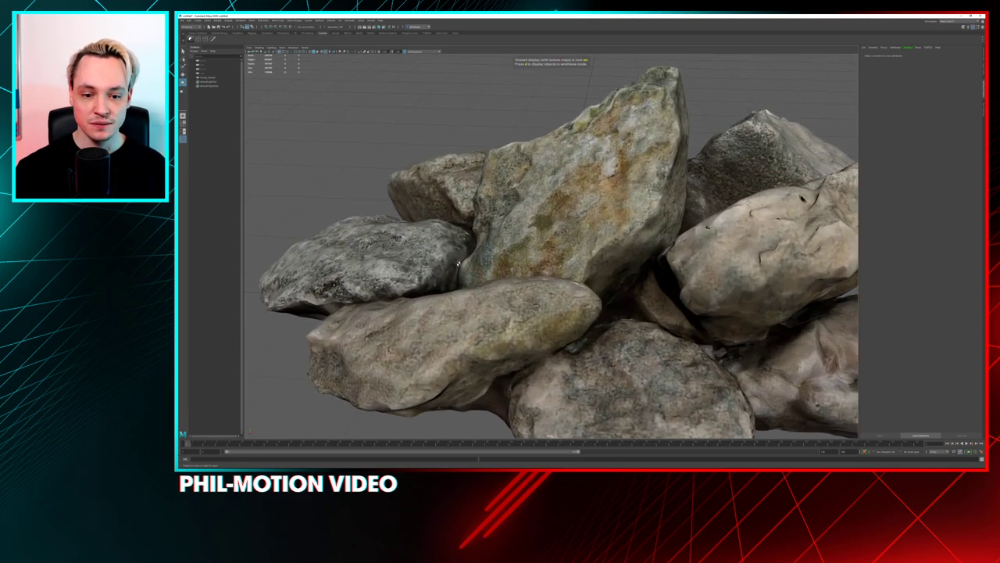
{"action": "left_click", "coordinate": [459, 263]}
{"action": "left_click_drag", "start_coordinate": [459, 263], "coordinate": [508, 250], "text": "alt"}
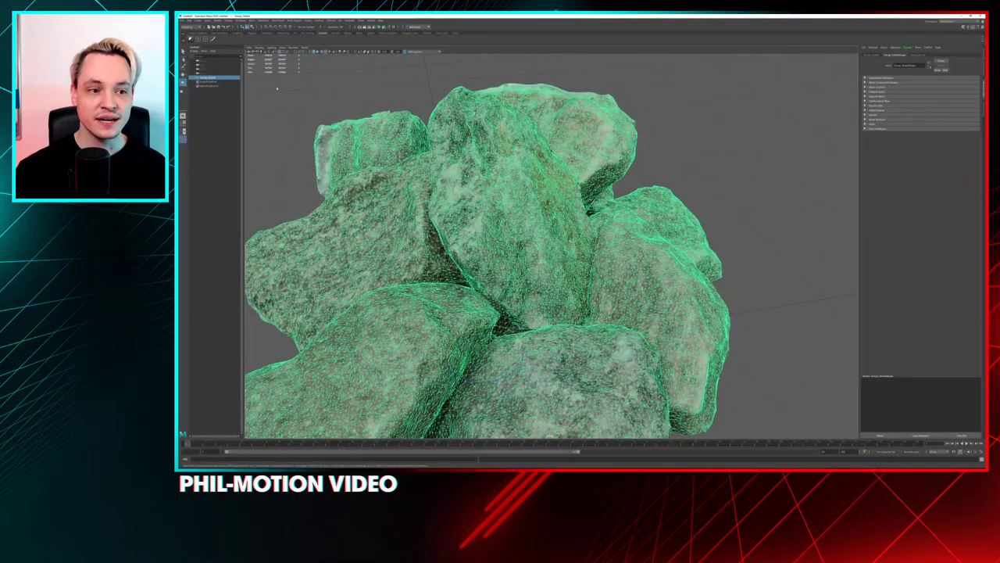
{"action": "left_click_drag", "start_coordinate": [276, 89], "coordinate": [469, 204], "text": "alt"}
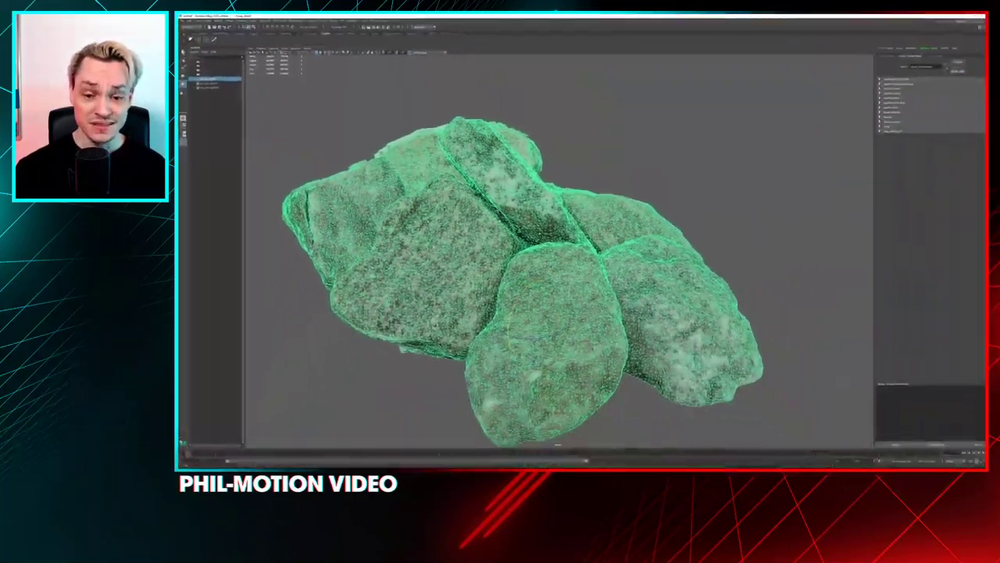
- Deselect in Maya, switch to 3DF Zephyr, and select the second mesh in the Meshes list
{"action": "left_click", "coordinate": [782, 125]}
{"action": "key", "text": "alt+Tab"}
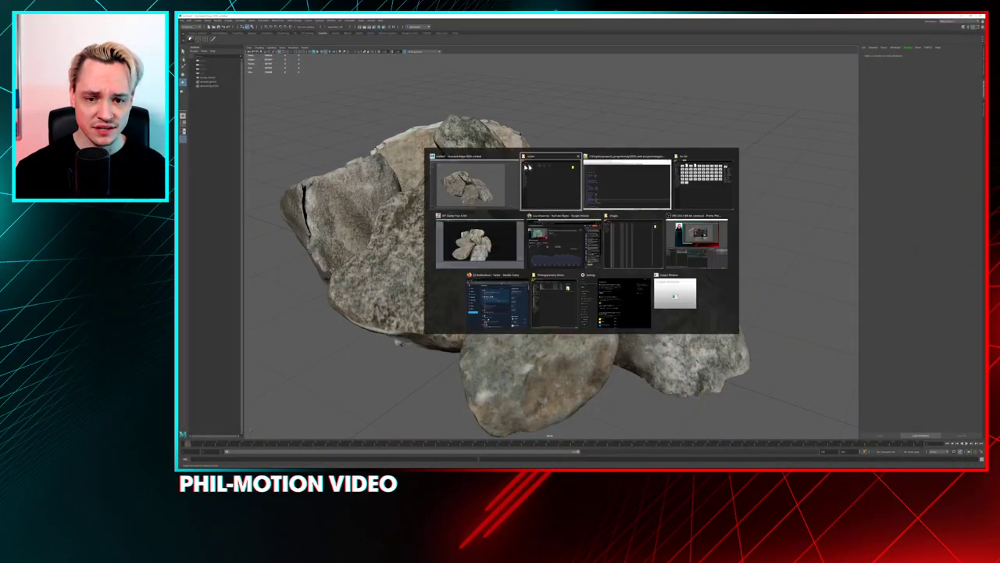
{"action": "left_click", "coordinate": [436, 226]}
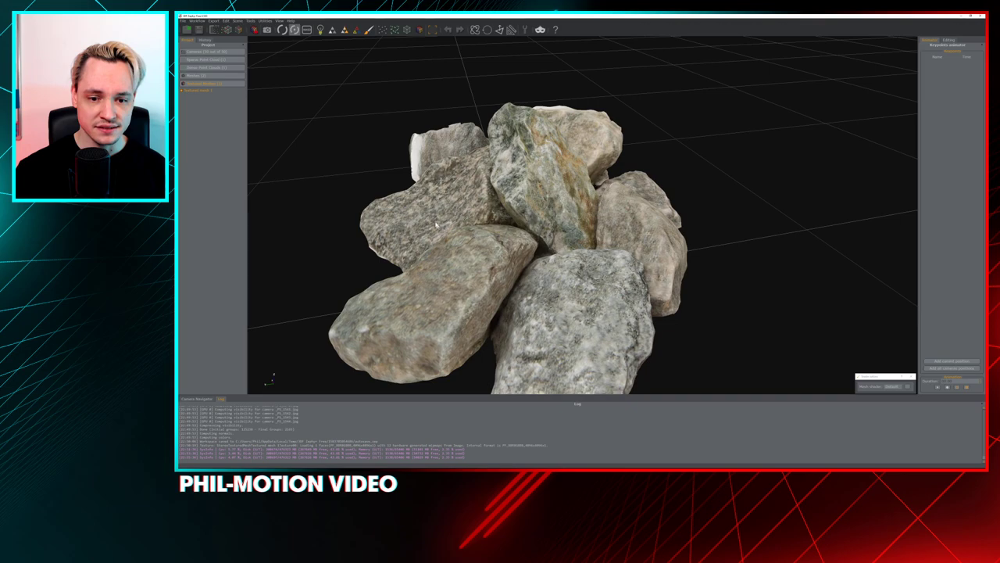
{"action": "left_click", "coordinate": [197, 75]}
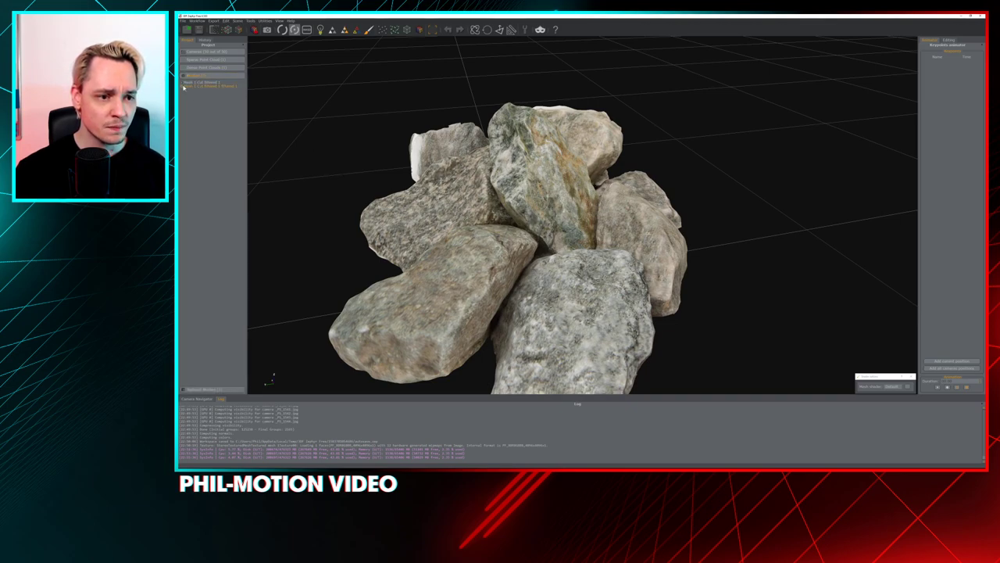
{"action": "left_click", "coordinate": [187, 82]}
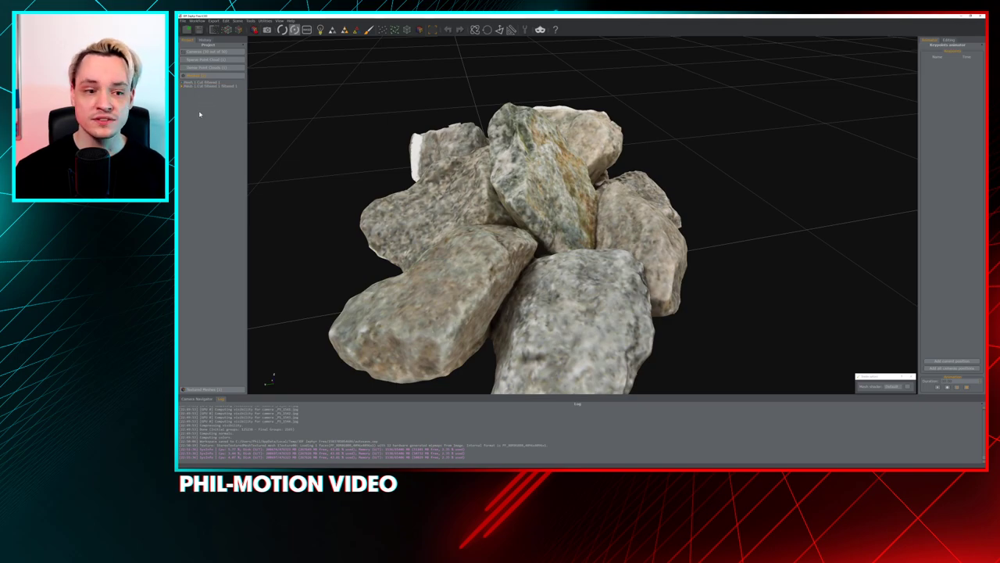
{"action": "left_click", "coordinate": [202, 85]}
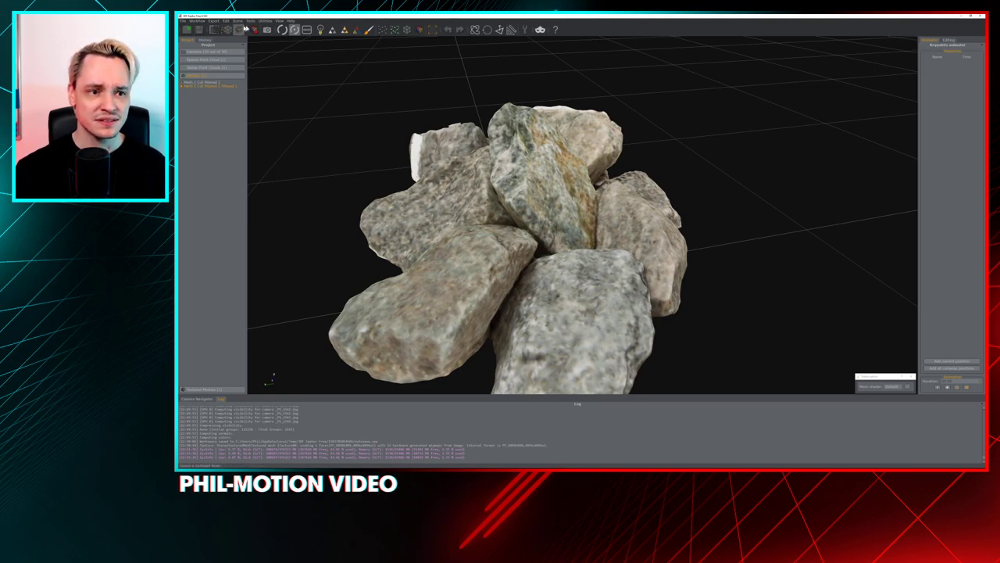
- Apply Tools > Mesh Filters > Fill Holes - Selective, check the underside, then minimize Zephyr
{"action": "left_click", "coordinate": [250, 22]}
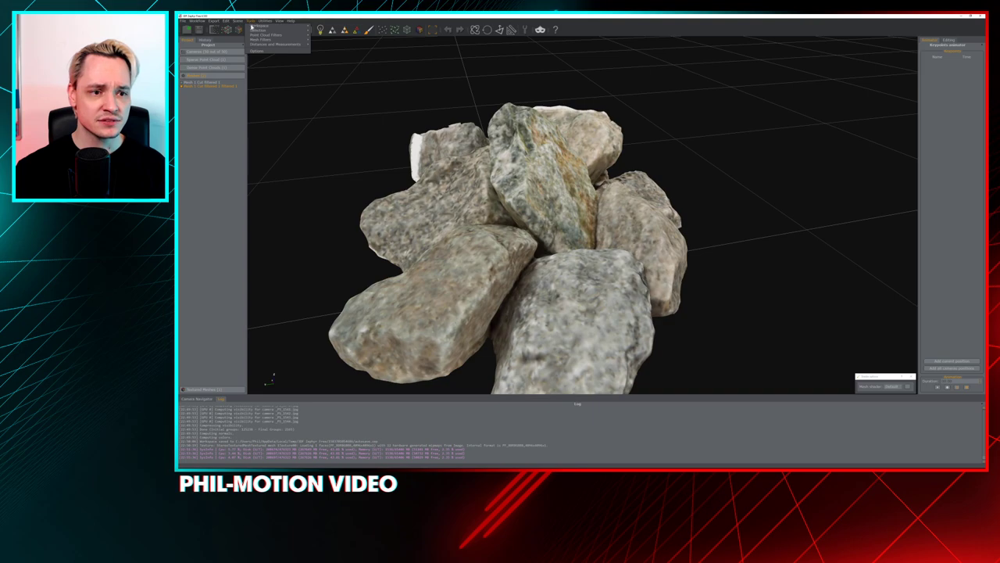
{"action": "mouse_move", "coordinate": [269, 39]}
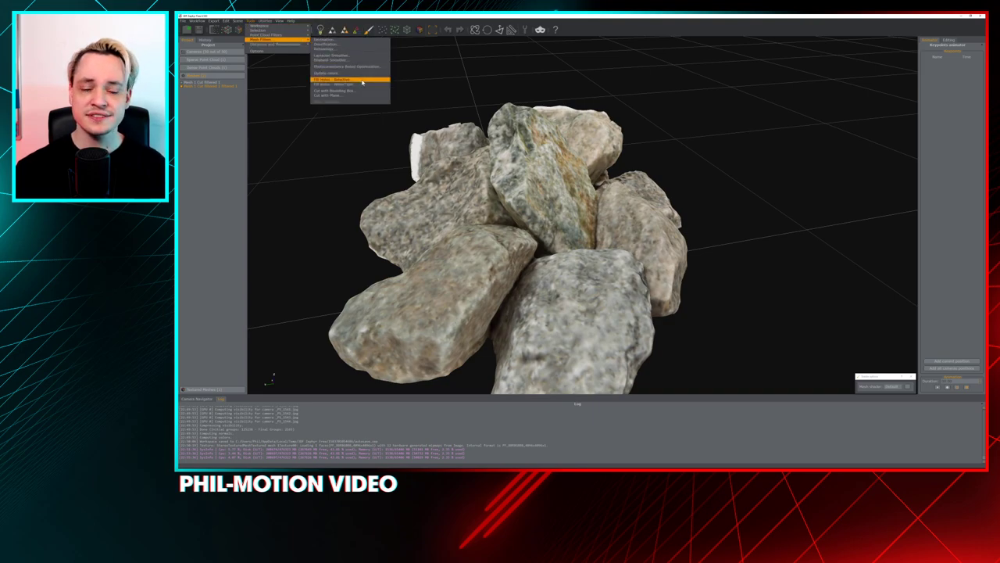
{"action": "left_click", "coordinate": [344, 80]}
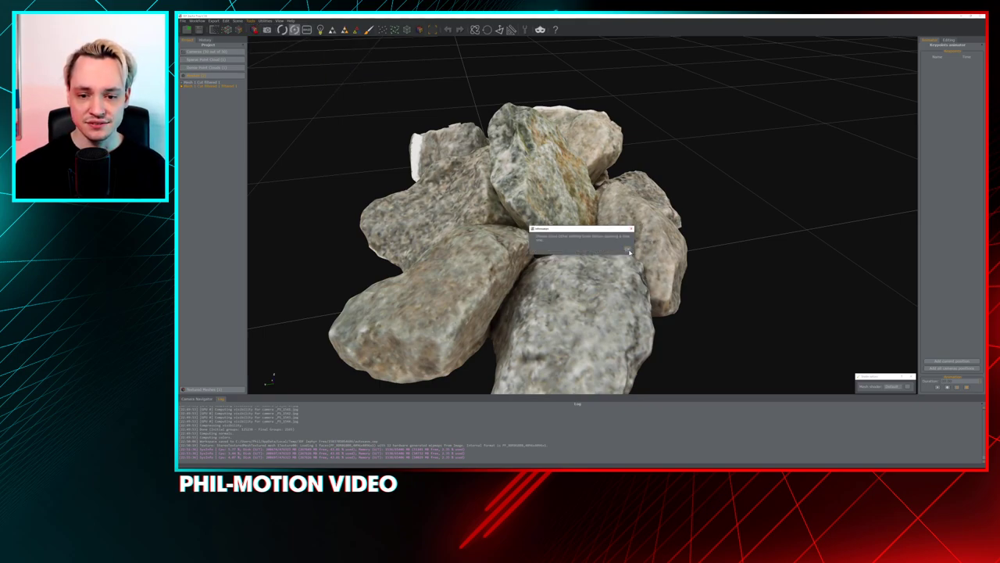
{"action": "left_click", "coordinate": [628, 248]}
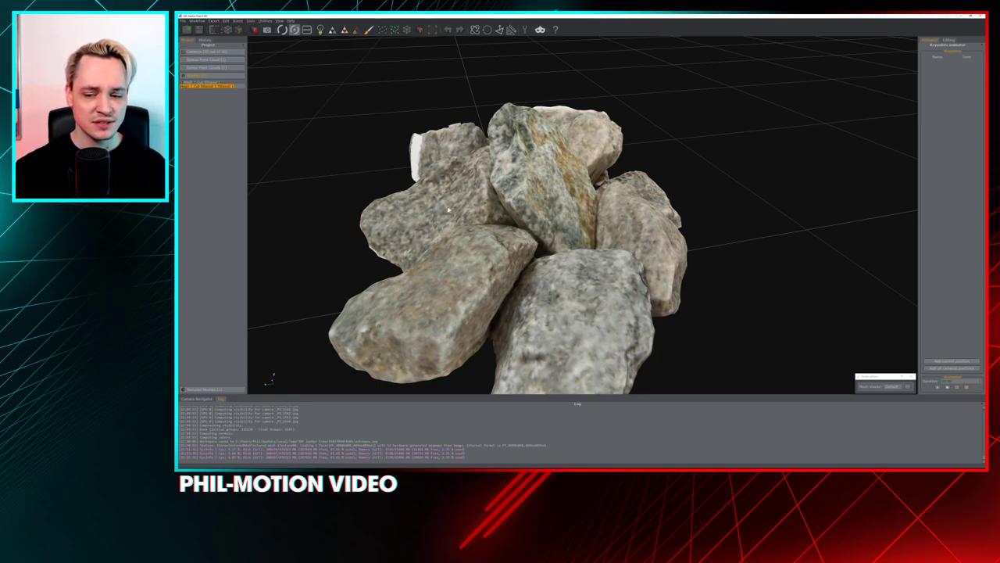
{"action": "left_click_drag", "start_coordinate": [449, 200], "coordinate": [592, 215]}
{"action": "scroll", "coordinate": [449, 219], "scroll_direction": "down", "scroll_amount": 3}
{"action": "scroll", "coordinate": [442, 225], "scroll_direction": "up", "scroll_amount": 4}
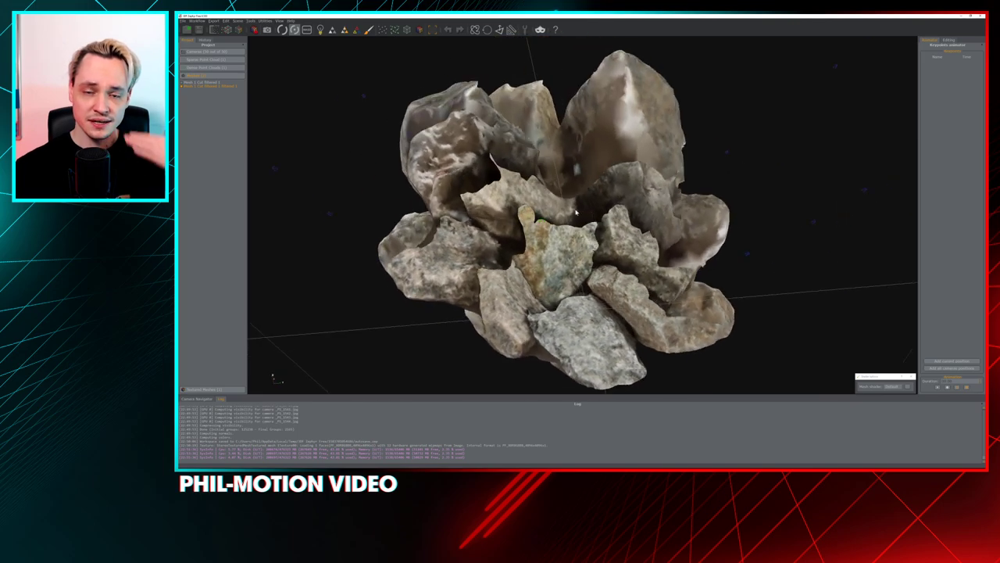
{"action": "left_click_drag", "start_coordinate": [509, 234], "coordinate": [558, 300]}
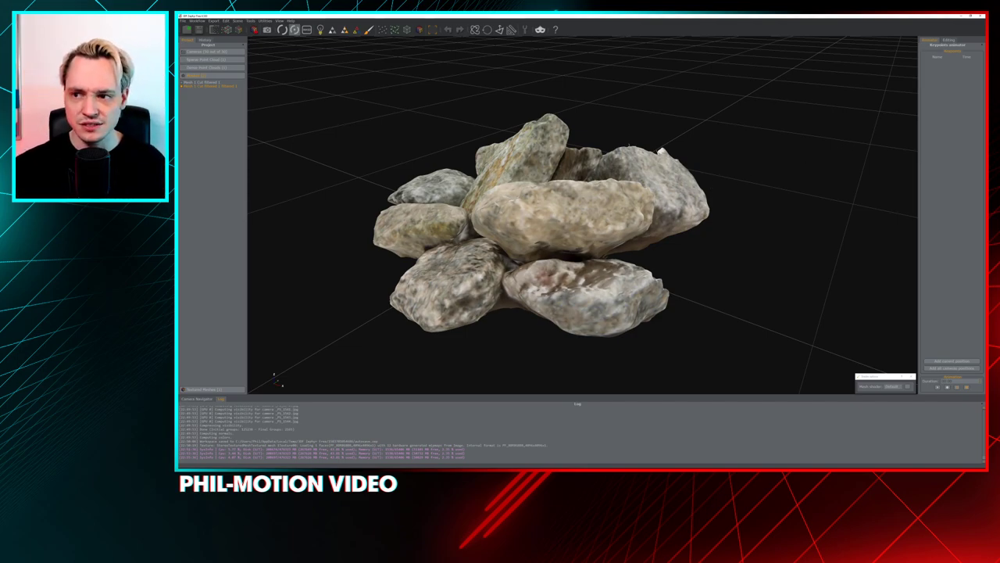
{"action": "left_click", "coordinate": [961, 16]}
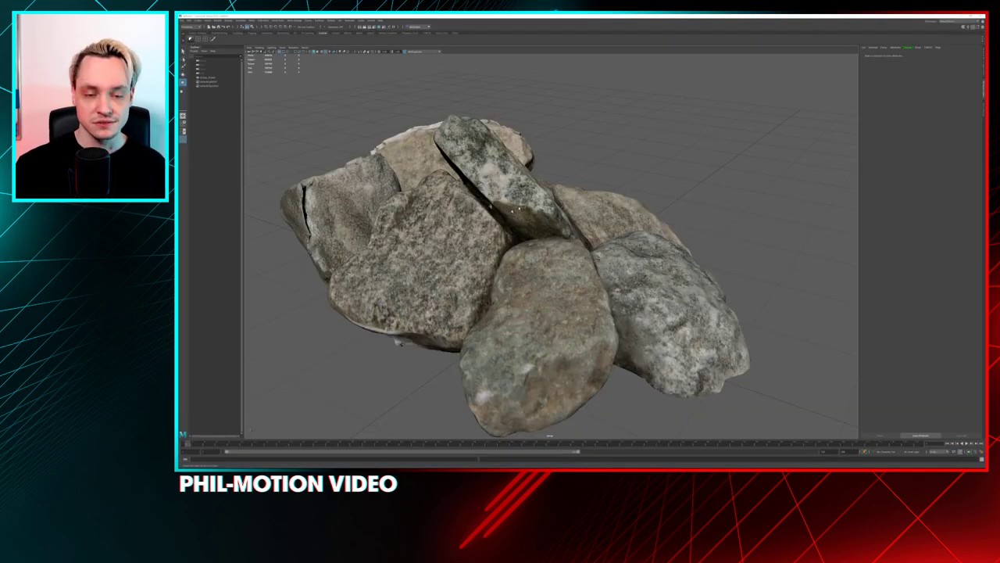
- Select the rock group, switch to component editing, and zoom in close on the mesh surface
{"action": "left_click_drag", "start_coordinate": [512, 207], "coordinate": [578, 252], "text": "alt"}
{"action": "left_click", "coordinate": [594, 235]}
{"action": "scroll", "coordinate": [579, 254], "scroll_direction": "up", "scroll_amount": 10}
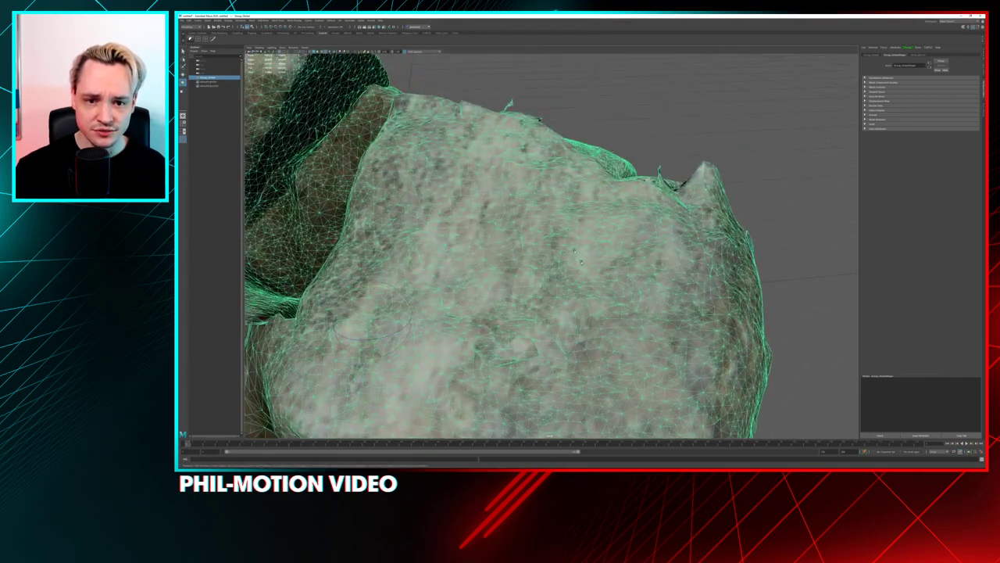
{"action": "right_click_drag", "start_coordinate": [553, 218], "coordinate": [552, 214]}
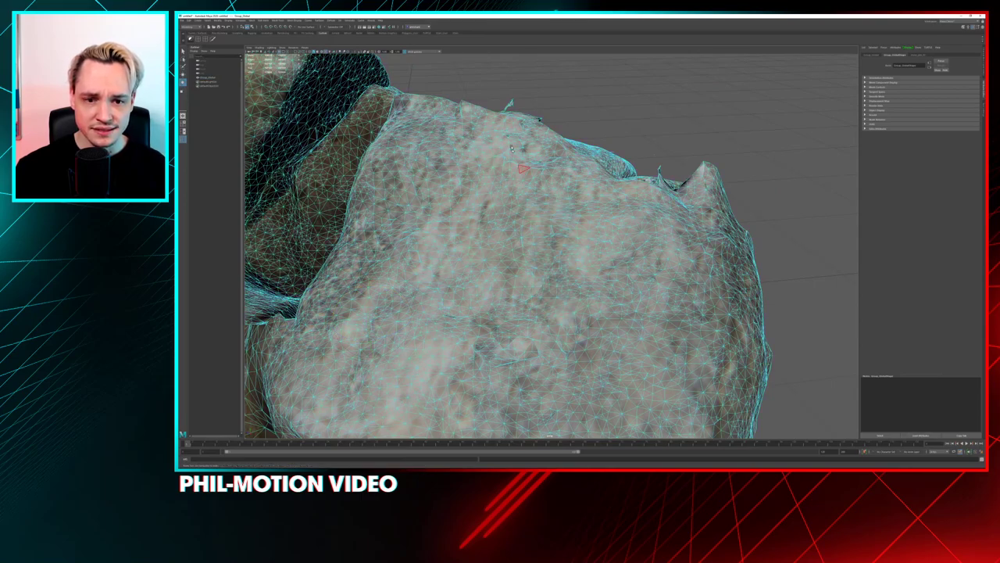
{"action": "left_click_drag", "start_coordinate": [552, 214], "coordinate": [500, 230], "text": "alt"}
{"action": "left_click_drag", "start_coordinate": [486, 95], "coordinate": [663, 152]}
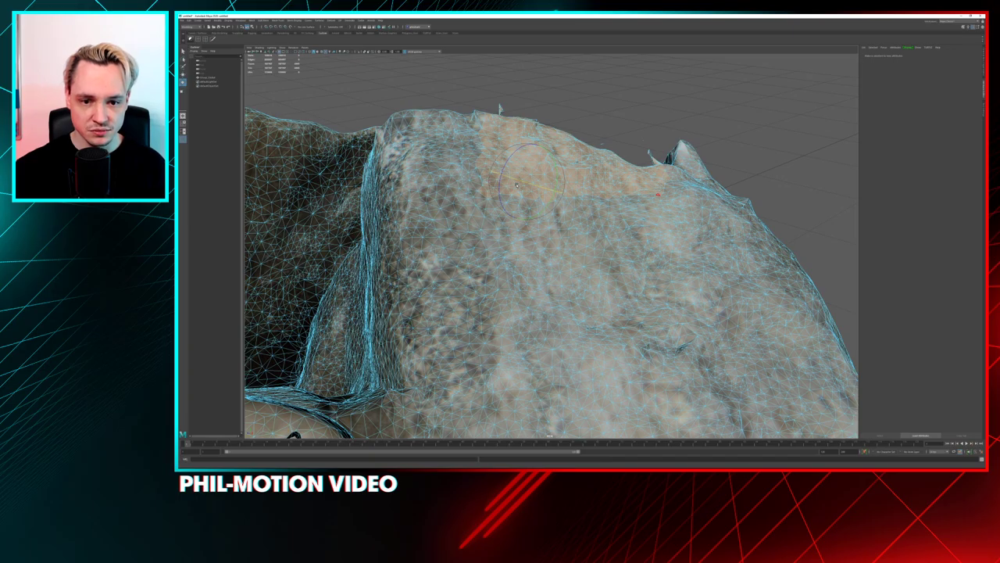
{"action": "left_click_drag", "start_coordinate": [513, 184], "coordinate": [523, 212], "text": "alt"}
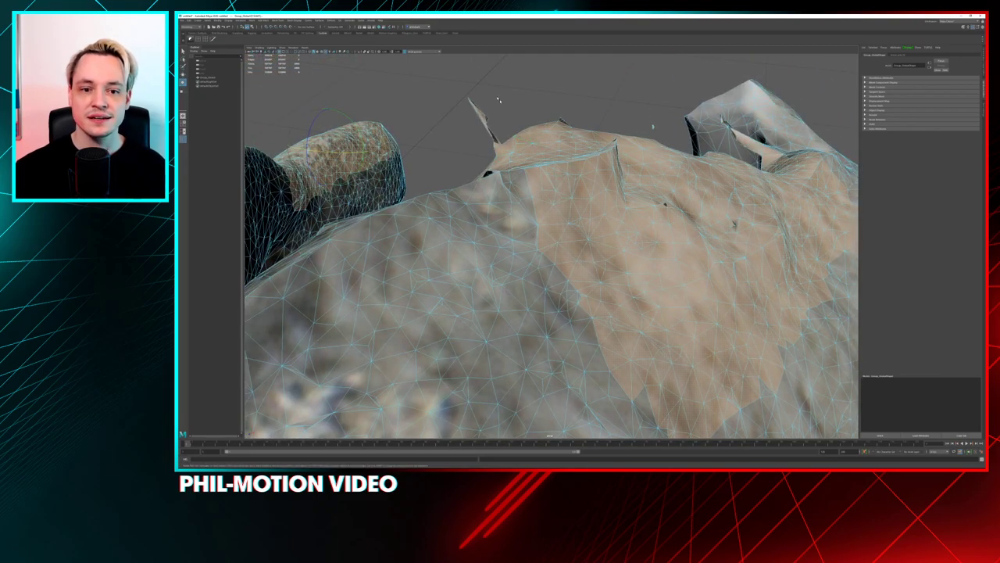
- Check the edge spike and faces beside a hole, then zoom in on another hole
{"action": "left_click", "coordinate": [462, 102]}
{"action": "left_click_drag", "start_coordinate": [493, 141], "coordinate": [494, 139]}
{"action": "left_click", "coordinate": [460, 172]}
{"action": "left_click_drag", "start_coordinate": [461, 171], "coordinate": [528, 206], "text": "alt"}
{"action": "scroll", "coordinate": [606, 236], "scroll_direction": "up", "scroll_amount": 3}
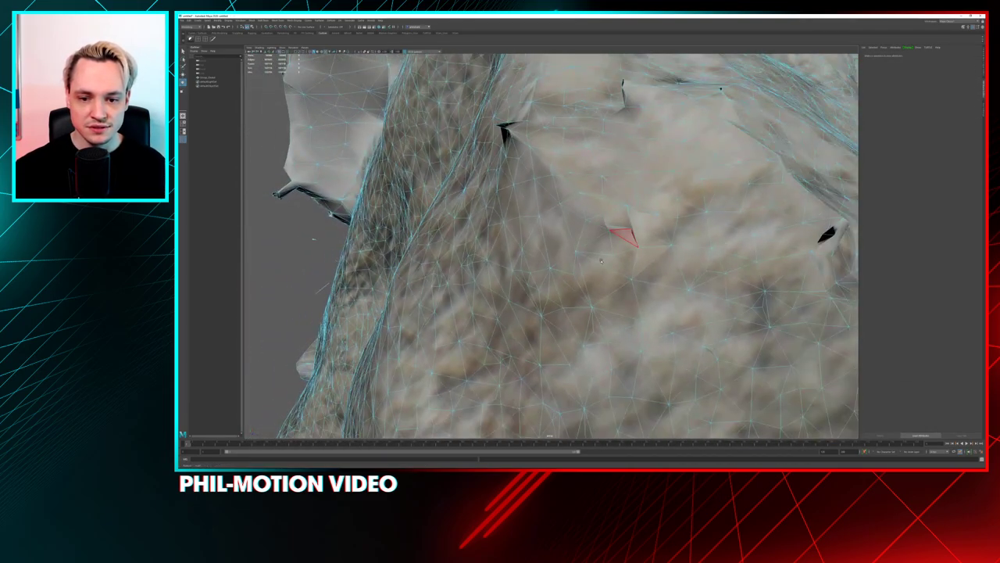
{"action": "left_click", "coordinate": [622, 238]}
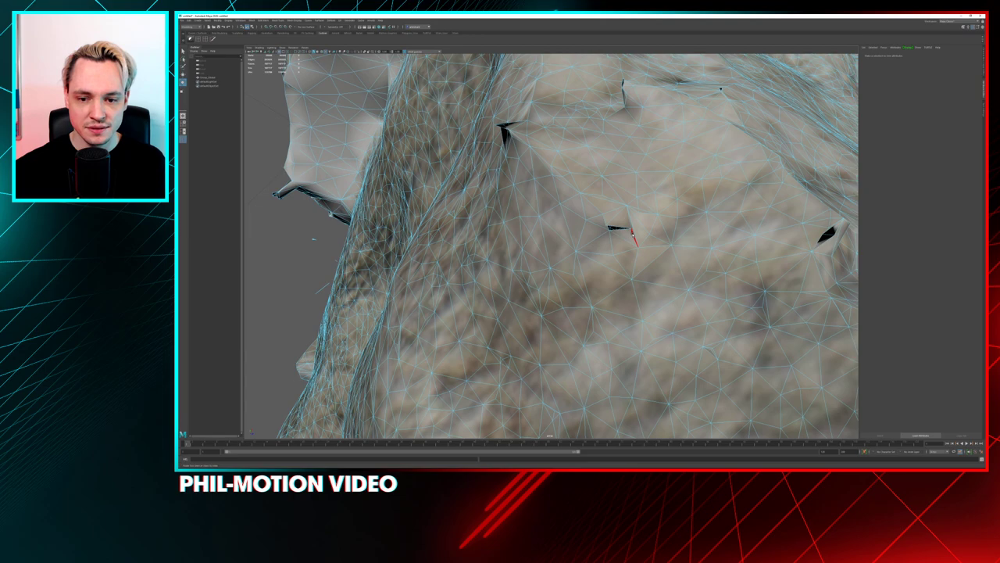
{"action": "left_click", "coordinate": [630, 234]}
{"action": "left_click_drag", "start_coordinate": [630, 235], "coordinate": [573, 233], "text": "alt"}
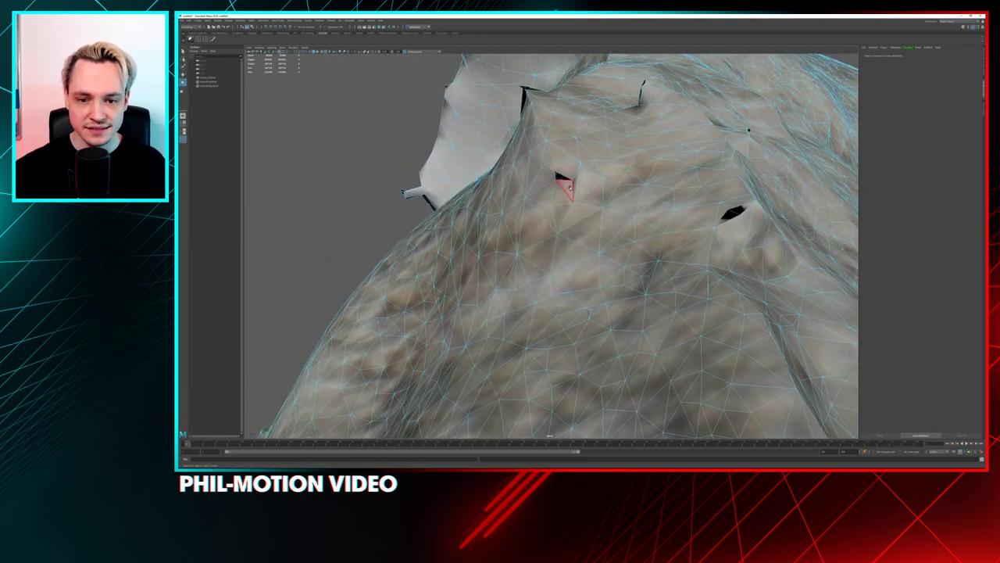
{"action": "scroll", "coordinate": [575, 180], "scroll_direction": "up", "scroll_amount": 5}
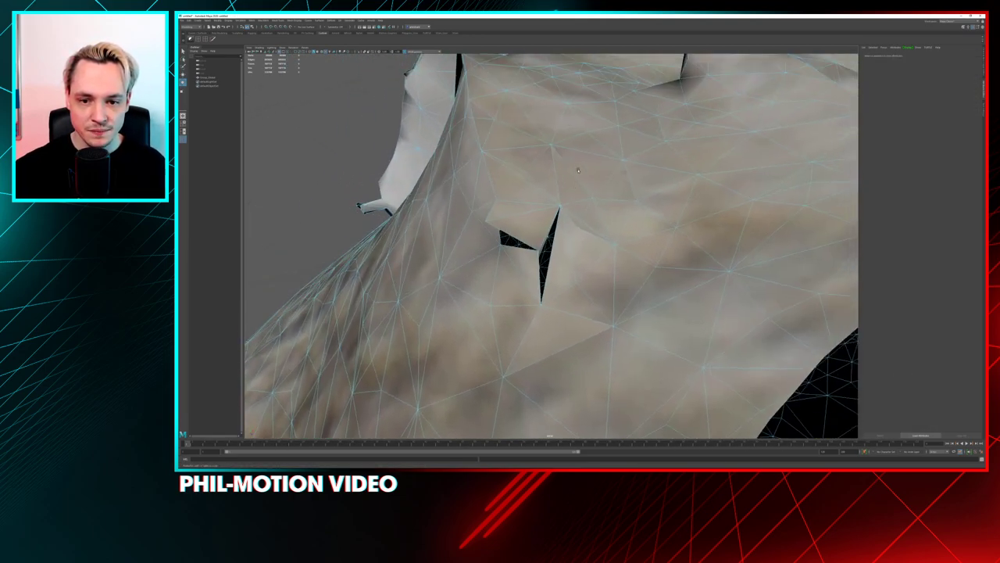
- Move a vertex on the hole's edge with the Move tool (W) until the triangular tear closes
{"action": "key", "text": "3"}
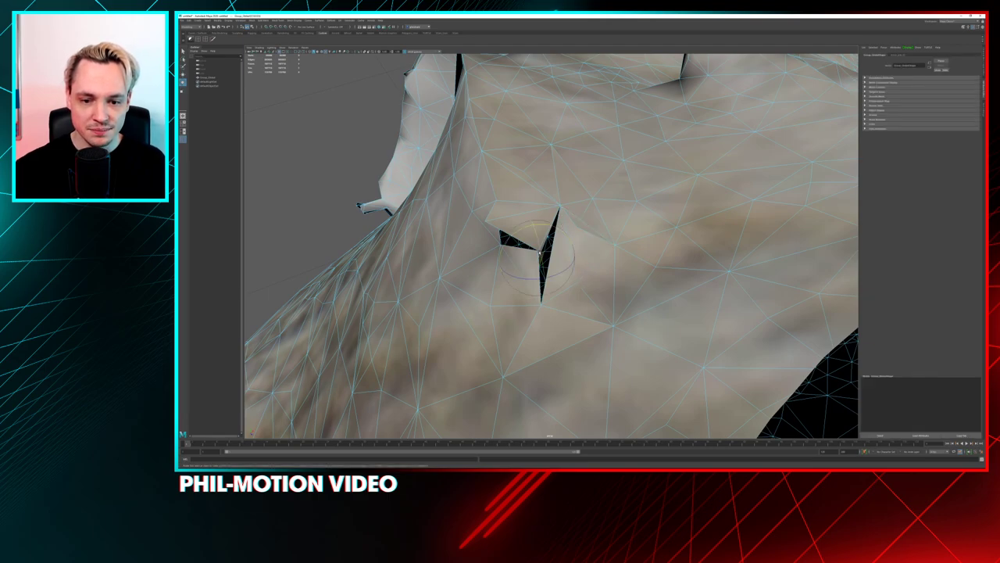
{"action": "key", "text": "w"}
{"action": "left_click", "coordinate": [543, 238]}
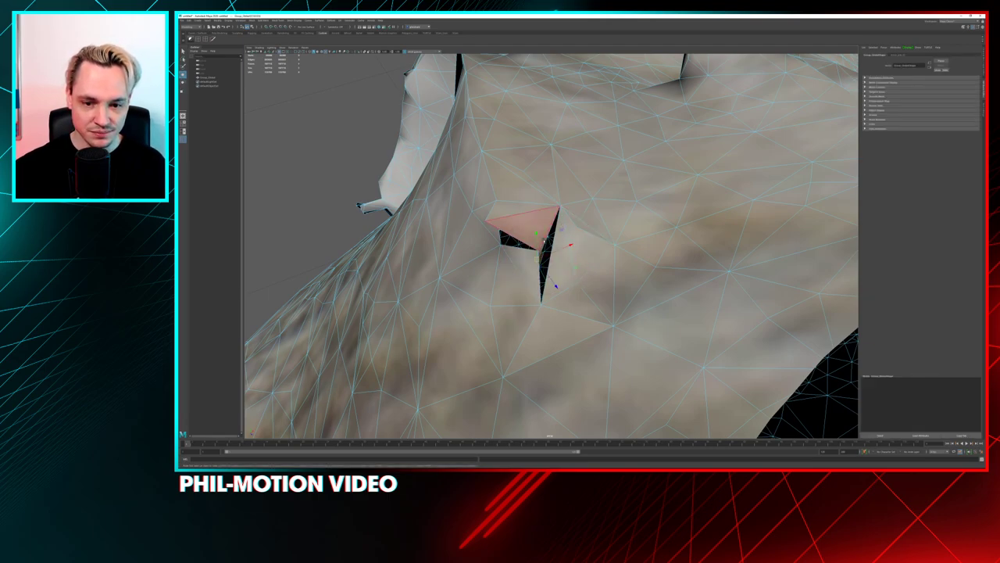
{"action": "key", "text": "ctrl+z"}
{"action": "left_click_drag", "start_coordinate": [469, 235], "coordinate": [530, 212], "text": "alt"}
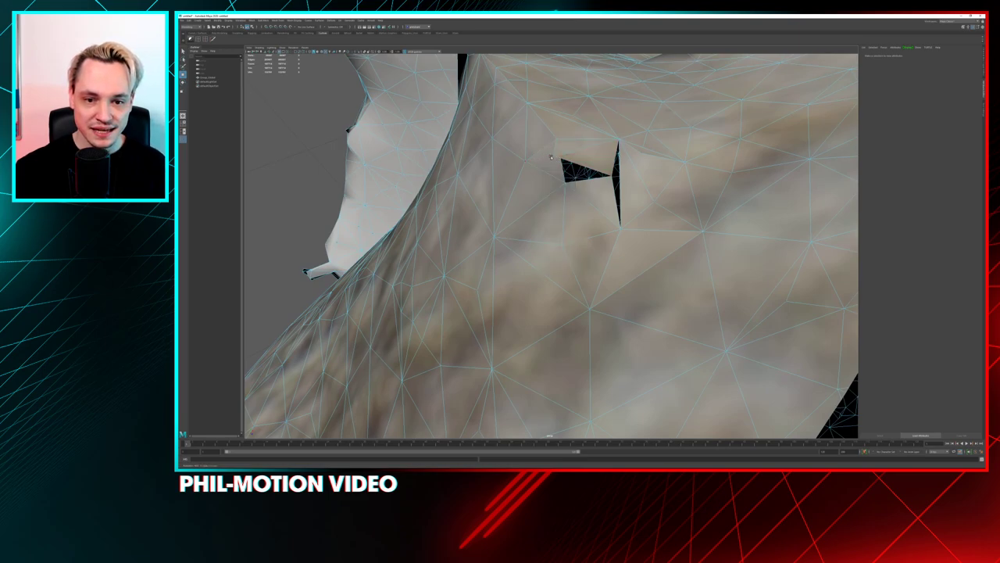
{"action": "left_click", "coordinate": [553, 158]}
{"action": "left_click_drag", "start_coordinate": [552, 158], "coordinate": [610, 194]}
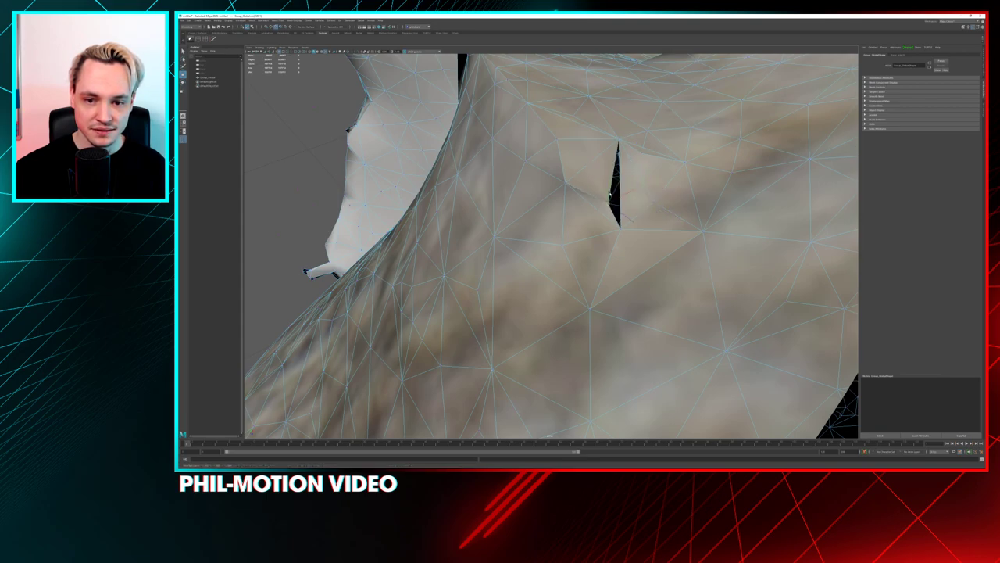
{"action": "right_click_drag", "start_coordinate": [634, 196], "coordinate": [633, 227]}
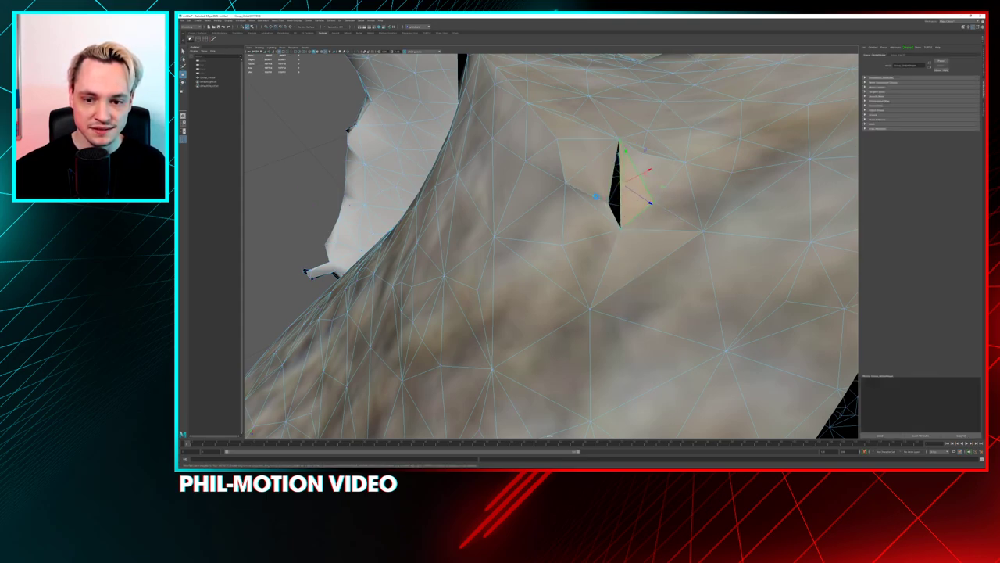
{"action": "right_click_drag", "start_coordinate": [598, 188], "coordinate": [598, 226]}
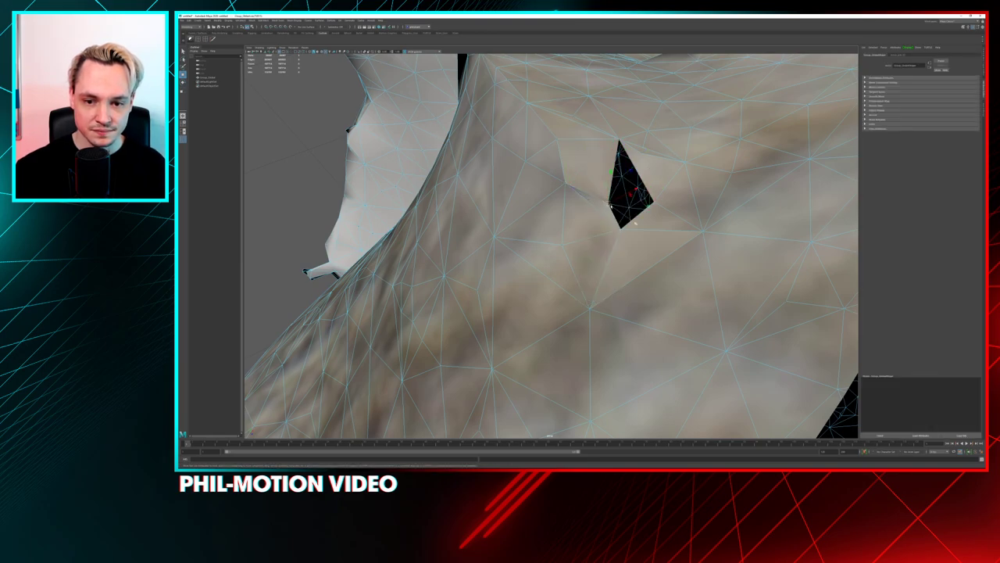
{"action": "left_click_drag", "start_coordinate": [612, 196], "coordinate": [658, 205]}
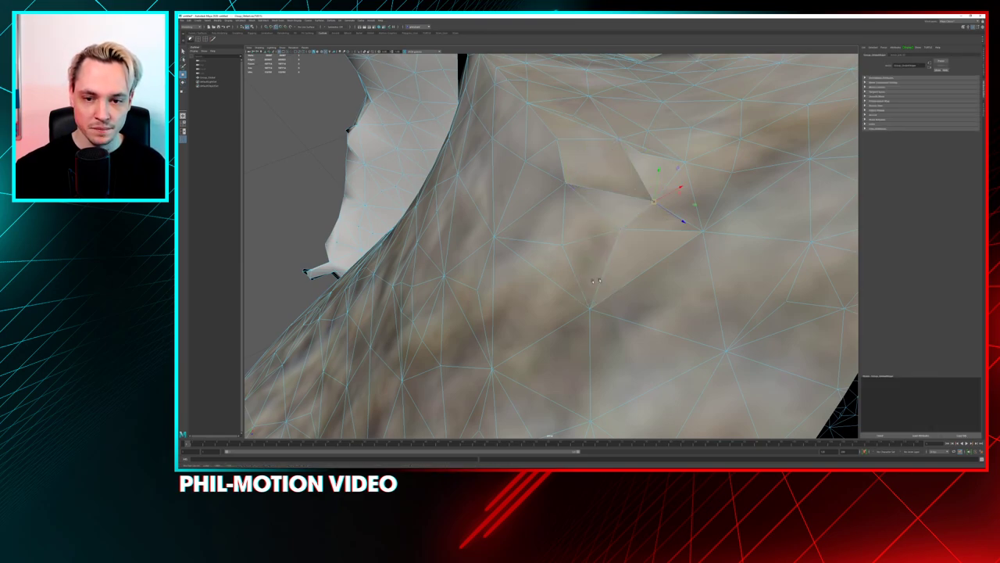
{"action": "mouse_move", "coordinate": [596, 280]}
{"action": "left_mouse_down", "text": "alt"}
{"action": "mouse_move", "coordinate": [637, 381]}
{"action": "mouse_move", "coordinate": [759, 252]}
{"action": "mouse_move", "coordinate": [648, 230]}
{"action": "mouse_move", "coordinate": [438, 217]}
{"action": "mouse_move", "coordinate": [659, 276]}
{"action": "mouse_move", "coordinate": [653, 266]}
{"action": "mouse_move", "coordinate": [688, 207]}
{"action": "mouse_move", "coordinate": [623, 268]}
{"action": "mouse_move", "coordinate": [566, 252]}
{"action": "mouse_move", "coordinate": [589, 263]}
{"action": "left_mouse_up", "text": "alt"}
- Tumble around the textured pile to inspect the rock fronts and the large rock's top
{"action": "left_click", "coordinate": [464, 172]}
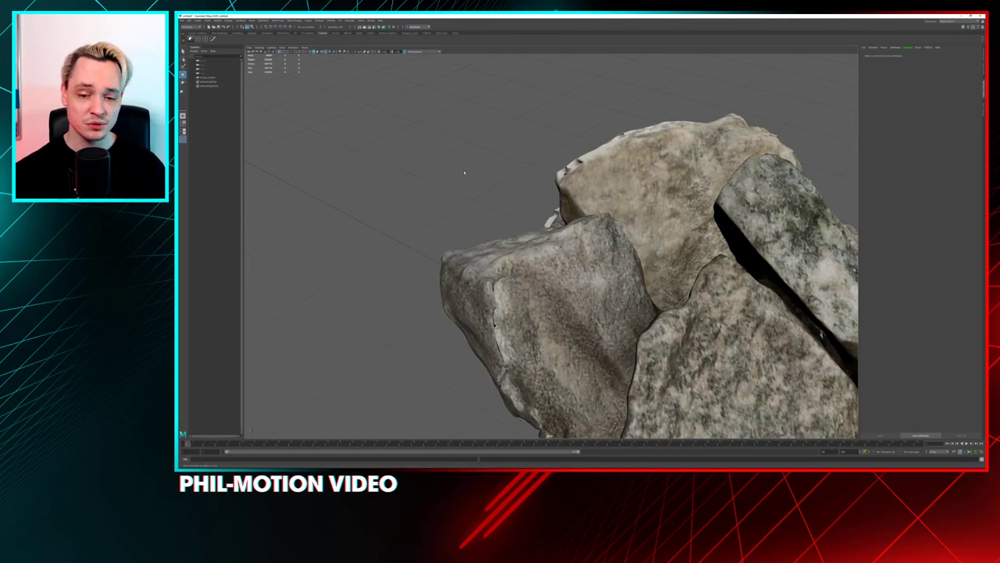
{"action": "left_click_drag", "start_coordinate": [457, 312], "coordinate": [670, 224], "text": "alt"}
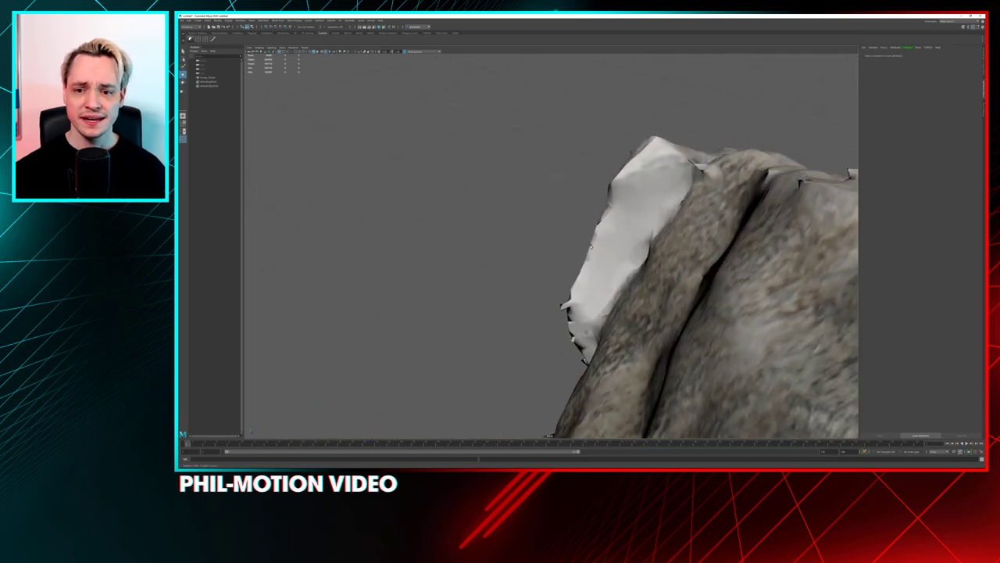
{"action": "left_click_drag", "start_coordinate": [586, 282], "coordinate": [543, 230], "text": "alt"}
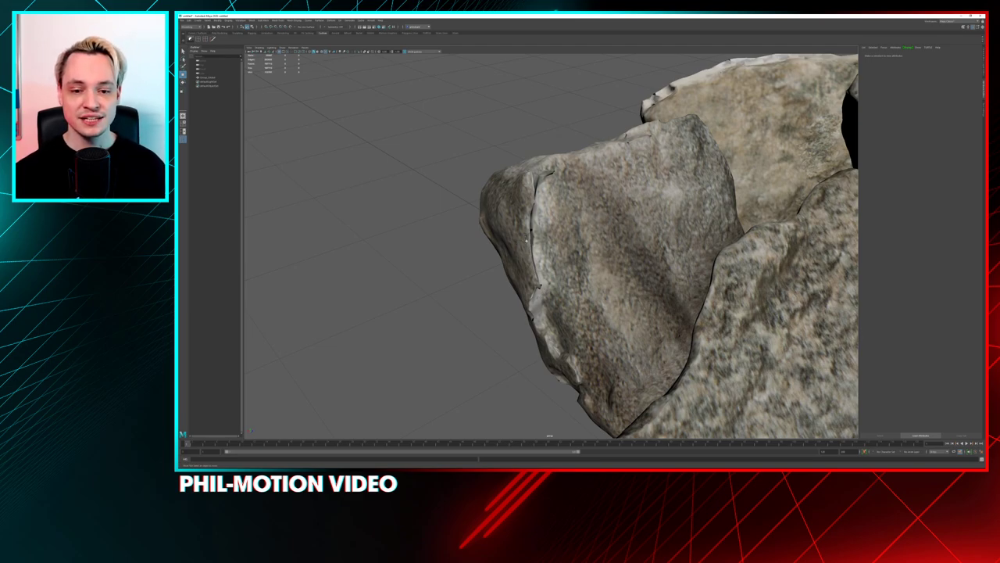
{"action": "left_click_drag", "start_coordinate": [542, 235], "coordinate": [432, 238], "text": "alt"}
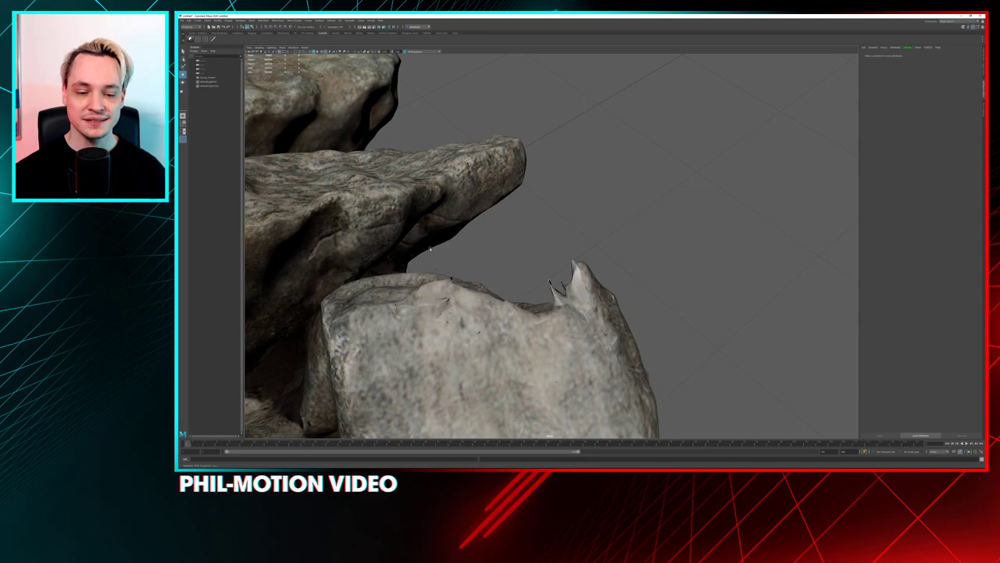
{"action": "left_click_drag", "start_coordinate": [376, 314], "coordinate": [486, 306], "text": "alt"}
{"action": "left_click_drag", "start_coordinate": [522, 241], "coordinate": [522, 226], "text": "alt"}
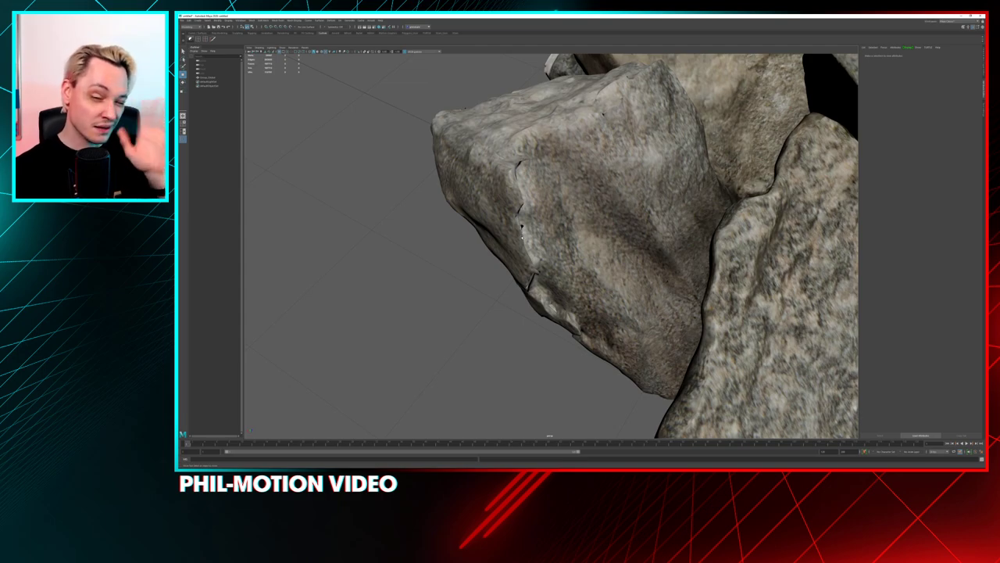
{"action": "left_click_drag", "start_coordinate": [494, 239], "coordinate": [599, 197], "text": "alt"}
- Reframe the view with the whole pile centred and select the entire rock pile
{"action": "left_click", "coordinate": [504, 222]}
{"action": "left_click", "coordinate": [560, 288]}
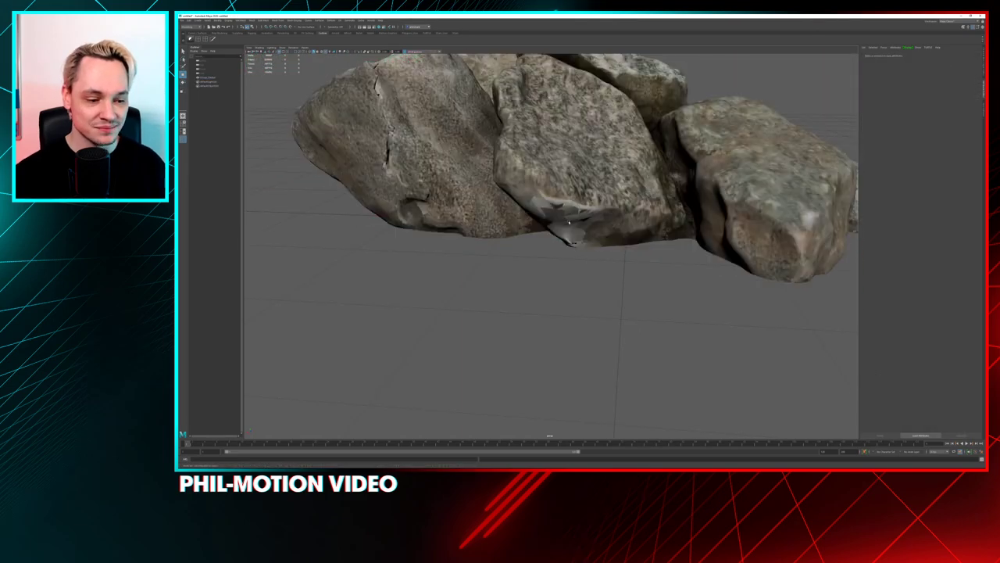
{"action": "left_click_drag", "start_coordinate": [559, 288], "coordinate": [591, 269], "text": "alt"}
{"action": "scroll", "coordinate": [575, 279], "scroll_direction": "up", "scroll_amount": 3}
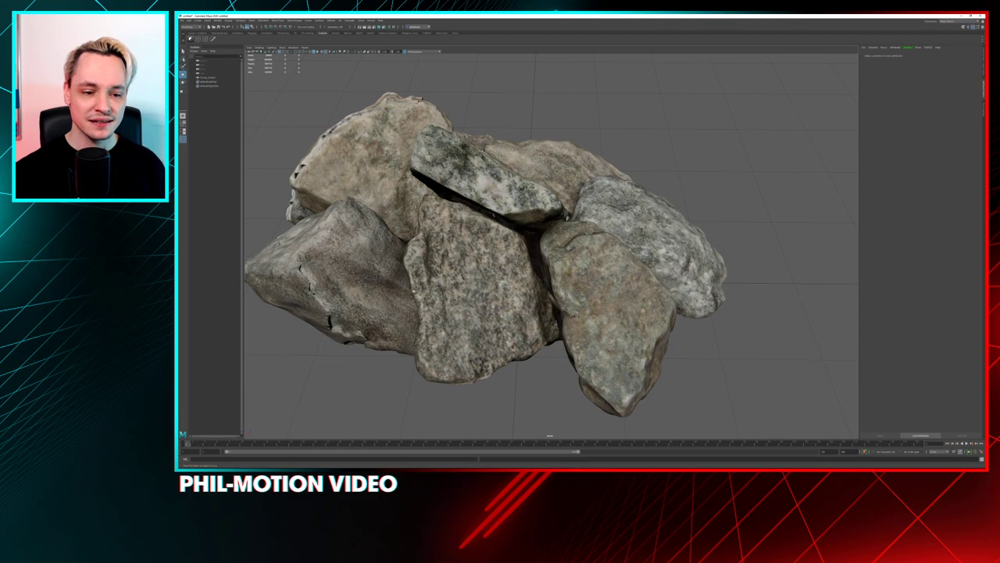
{"action": "left_click_drag", "start_coordinate": [412, 289], "coordinate": [454, 180], "text": "alt"}
{"action": "left_click_drag", "start_coordinate": [507, 276], "coordinate": [632, 243], "text": "alt"}
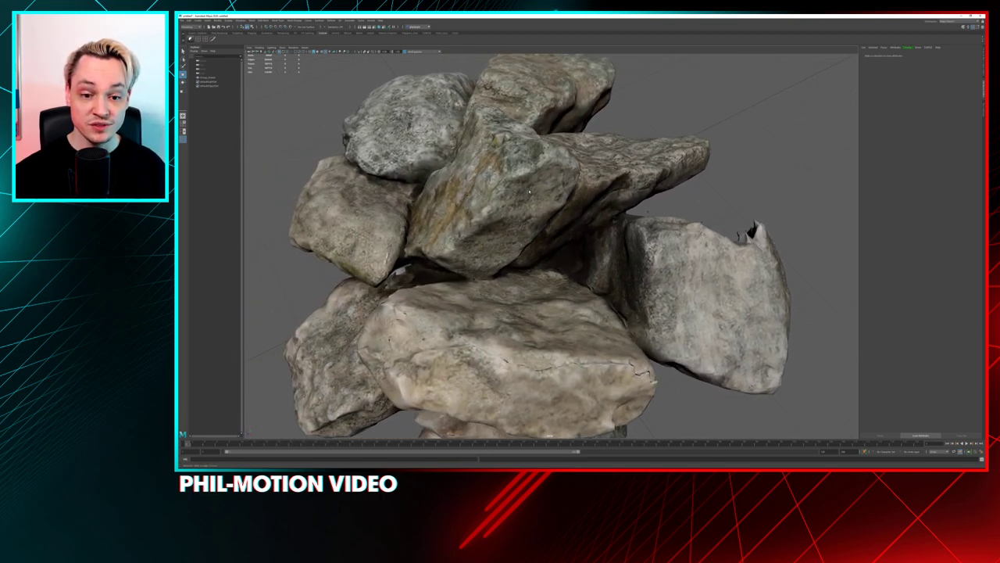
{"action": "left_click", "coordinate": [529, 192]}
- Run Mesh > Separate from the hotbox to break the rock pile into individual rocks
{"action": "key", "text": "space"}
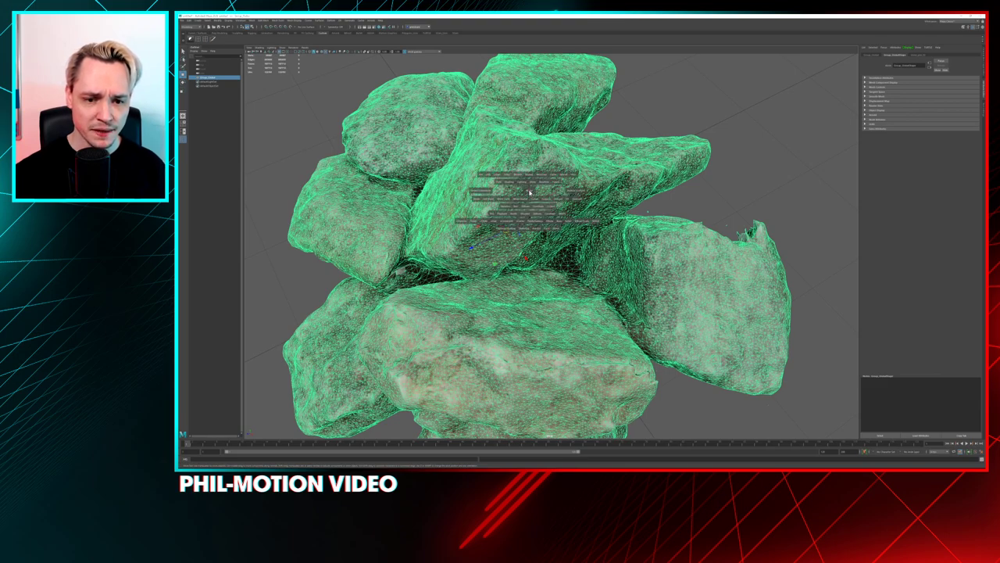
{"action": "left_click", "coordinate": [475, 201]}
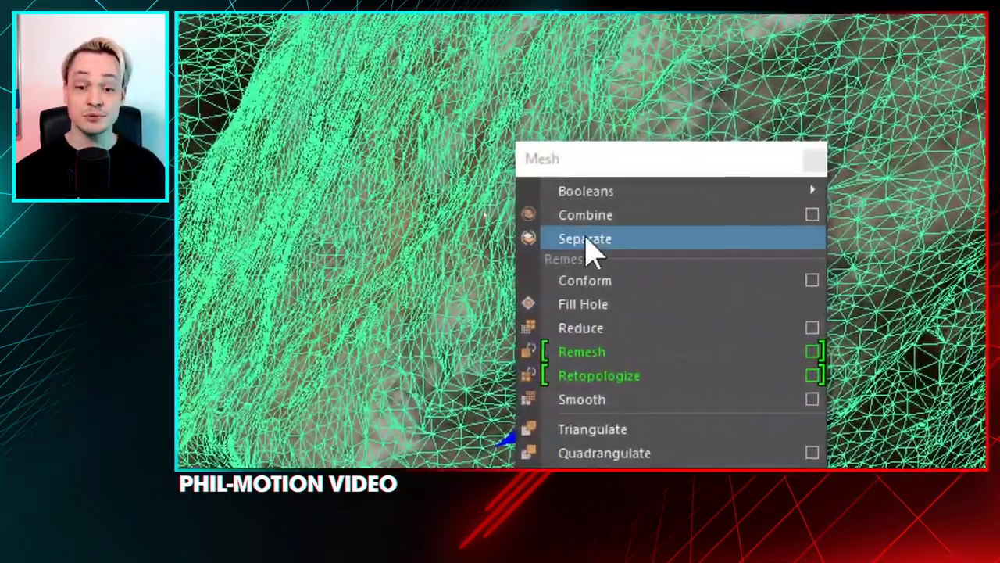
{"action": "left_click", "coordinate": [592, 233]}
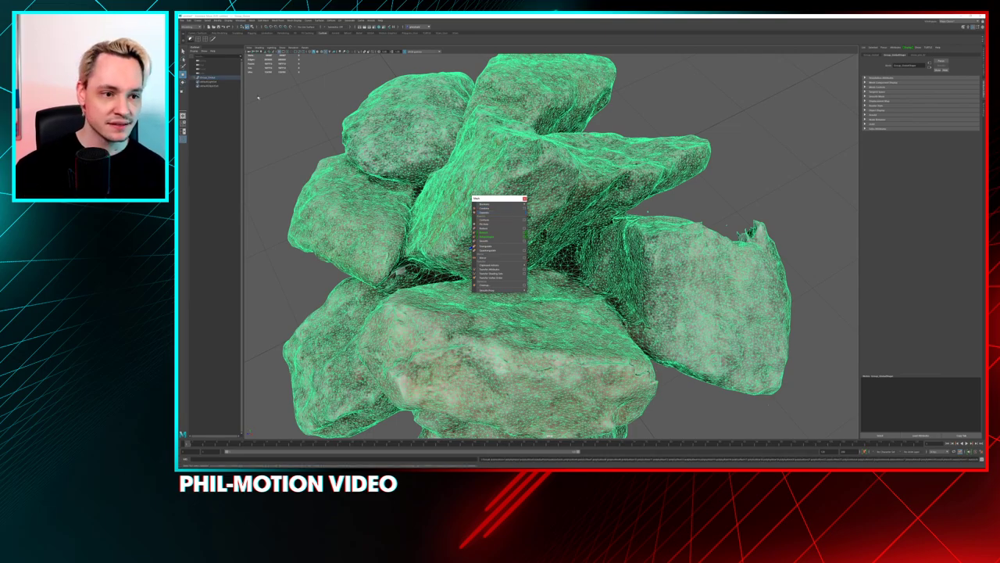
- Expand the rock group in the Outliner, pick polySurface46, then reselect the whole group
{"action": "left_click", "coordinate": [199, 92]}
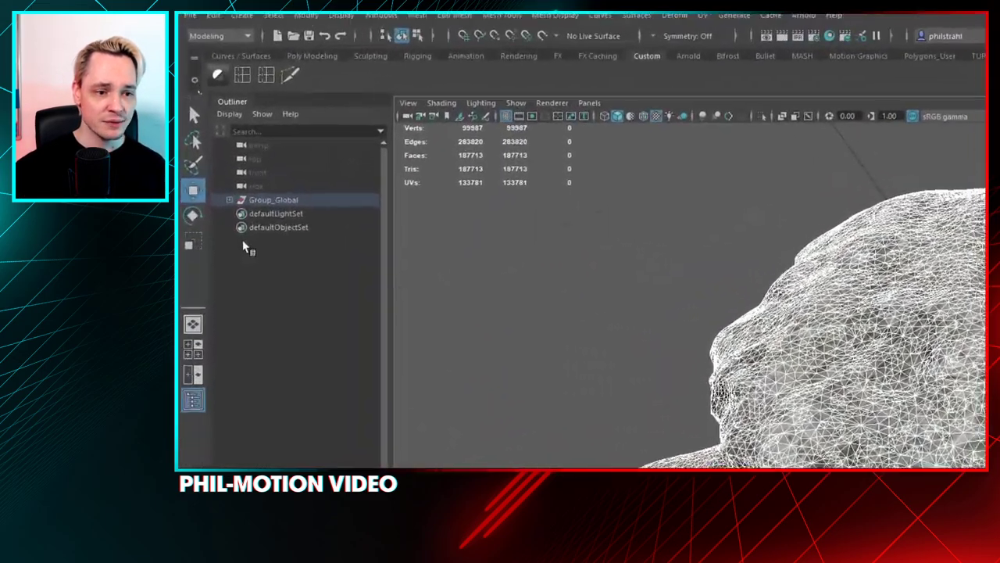
{"action": "left_click", "coordinate": [229, 199]}
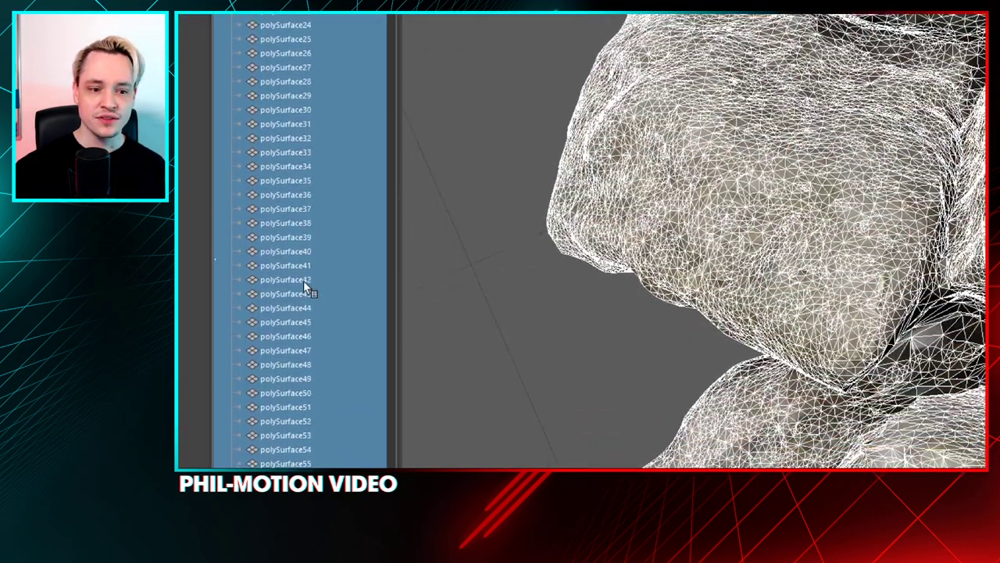
{"action": "left_click", "coordinate": [298, 246]}
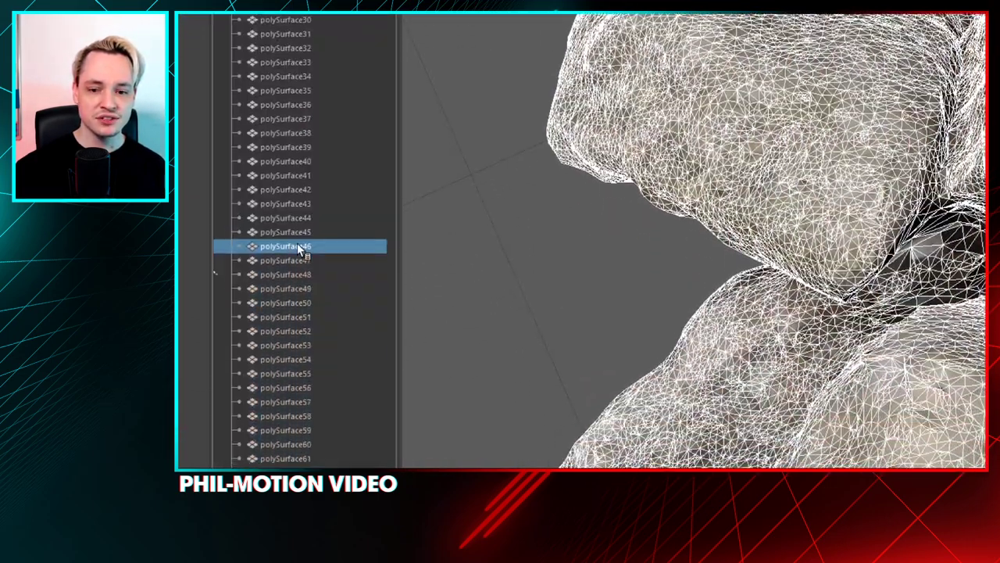
{"action": "right_click", "coordinate": [875, 360]}
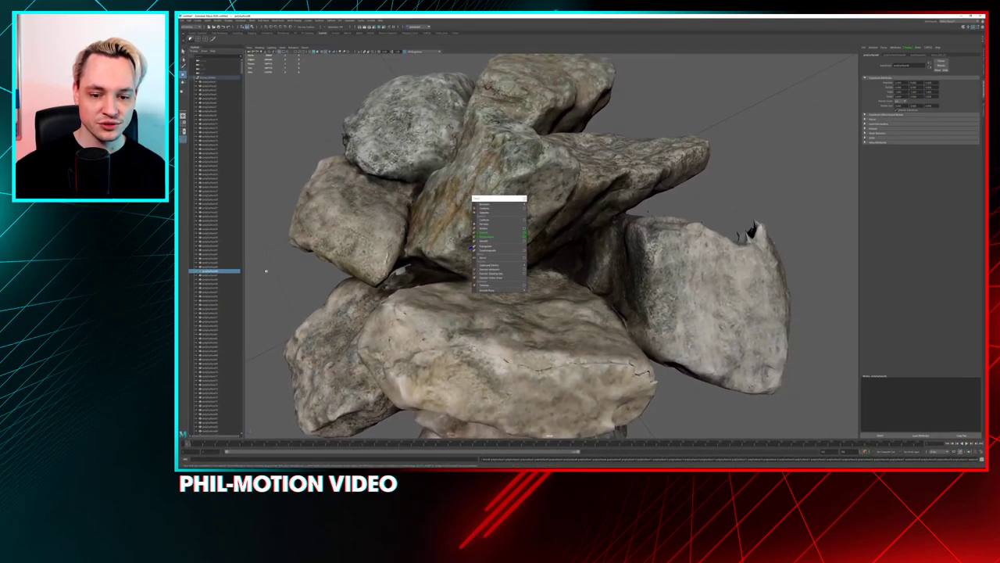
{"action": "left_click", "coordinate": [216, 81]}
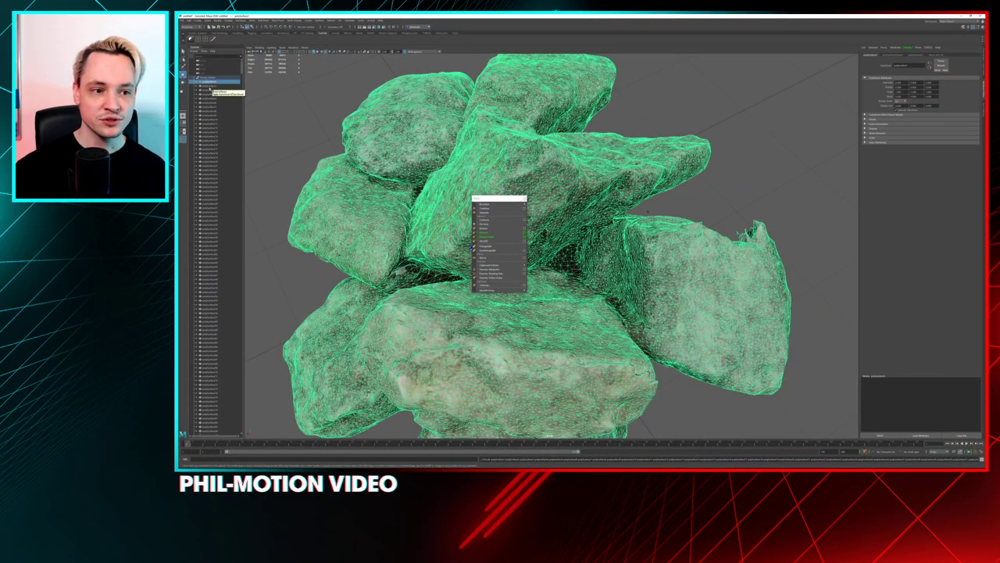
- Select a range of rock pieces, orbit the pile, and switch to wireframe display
{"action": "left_click_drag", "start_coordinate": [266, 109], "coordinate": [297, 115], "text": "alt"}
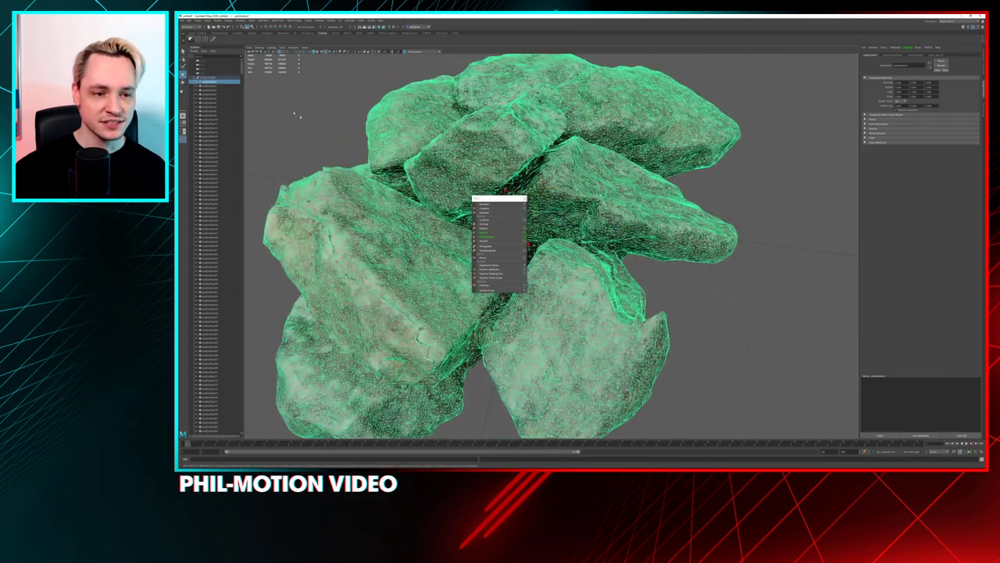
{"action": "left_click", "coordinate": [219, 86], "text": "ctrl"}
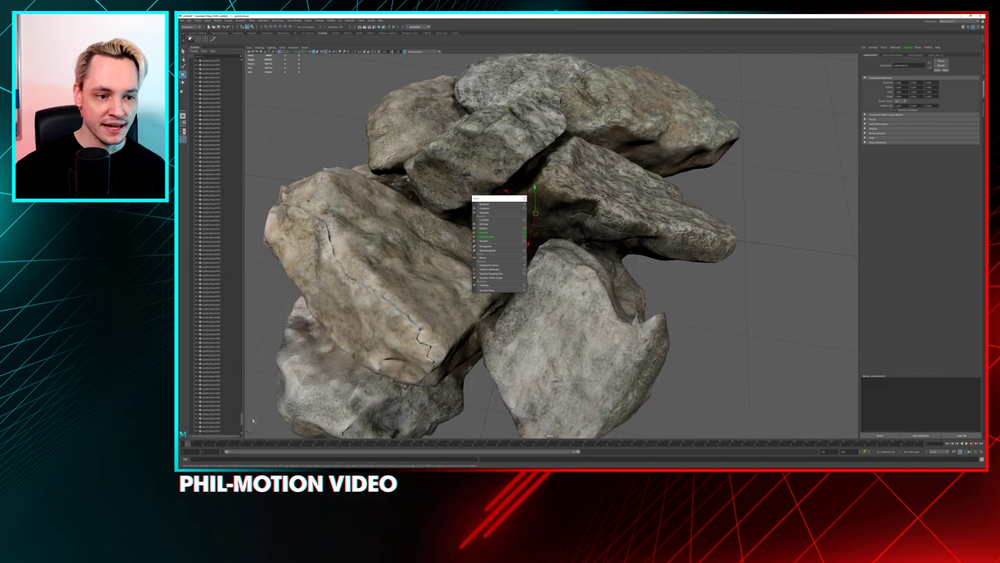
{"action": "left_click", "coordinate": [217, 420], "text": "shift"}
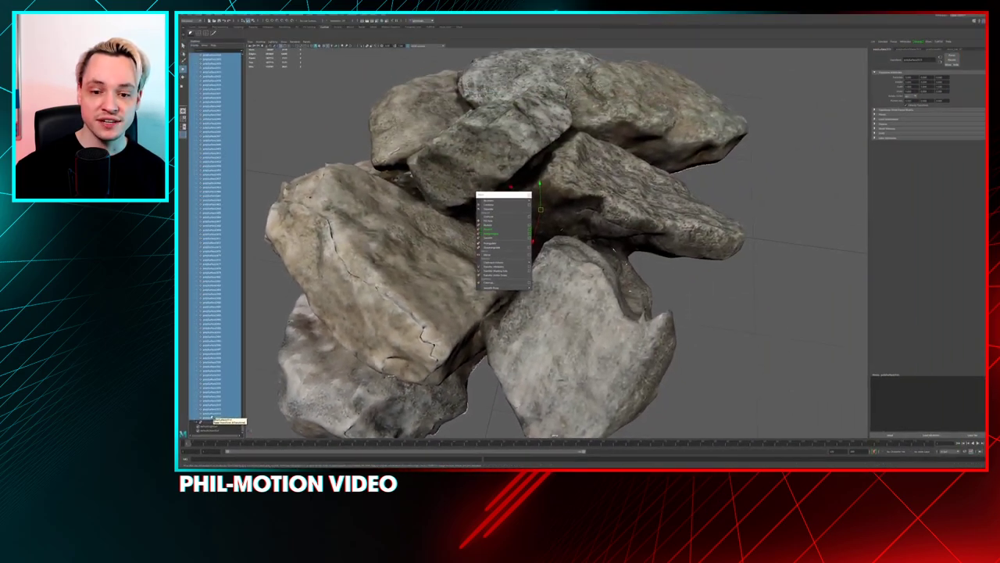
{"action": "scroll", "coordinate": [531, 235], "scroll_direction": "up", "scroll_amount": 3}
{"action": "left_click_drag", "start_coordinate": [622, 271], "coordinate": [574, 241], "text": "alt"}
{"action": "key", "text": "Escape"}
{"action": "key", "text": "4"}
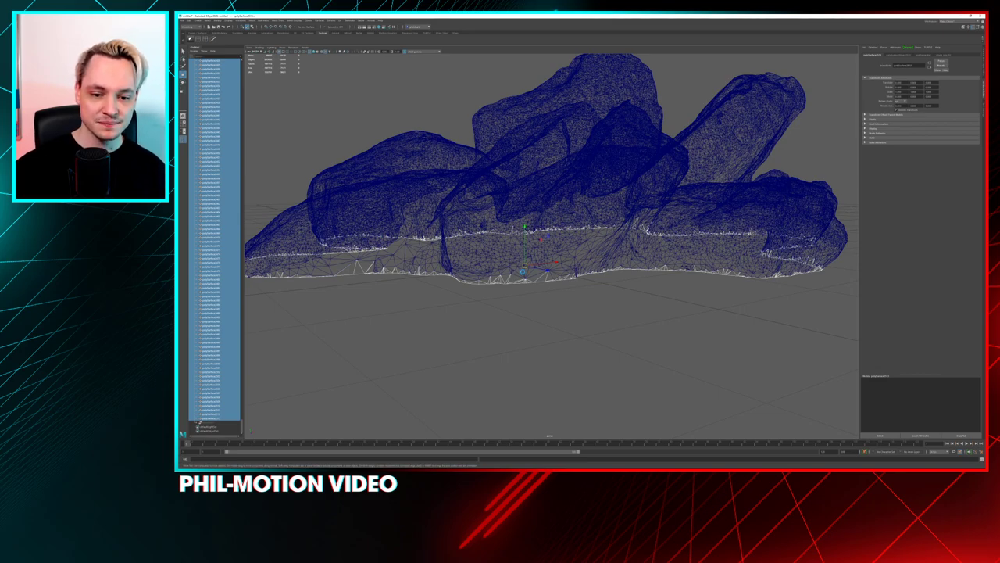
- Return the rocks to smooth shading, then to textured display (5, then 6)
{"action": "left_click", "coordinate": [490, 296]}
{"action": "key", "text": "5"}
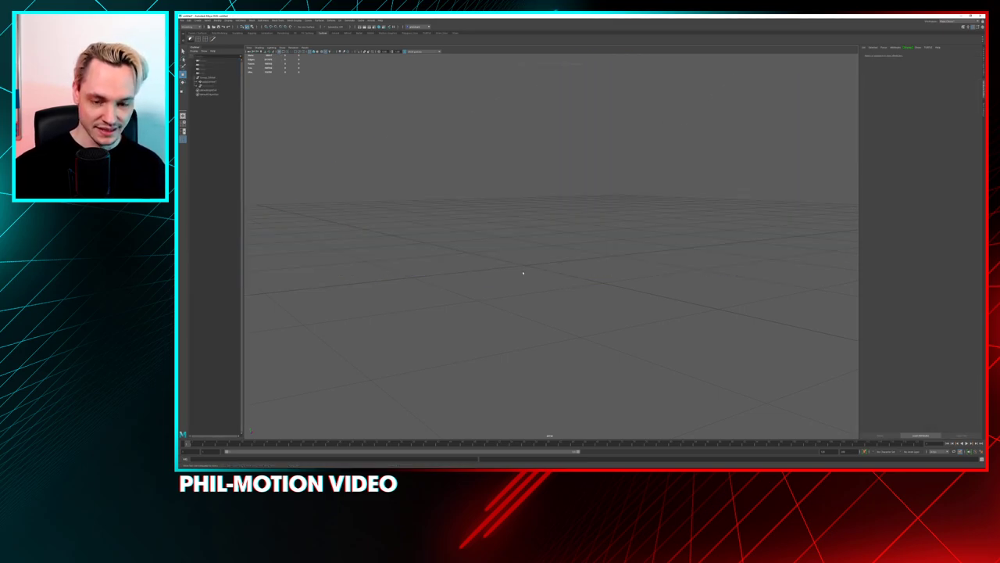
{"action": "left_click_drag", "start_coordinate": [490, 295], "coordinate": [460, 319], "text": "alt"}
{"action": "key", "text": "6"}
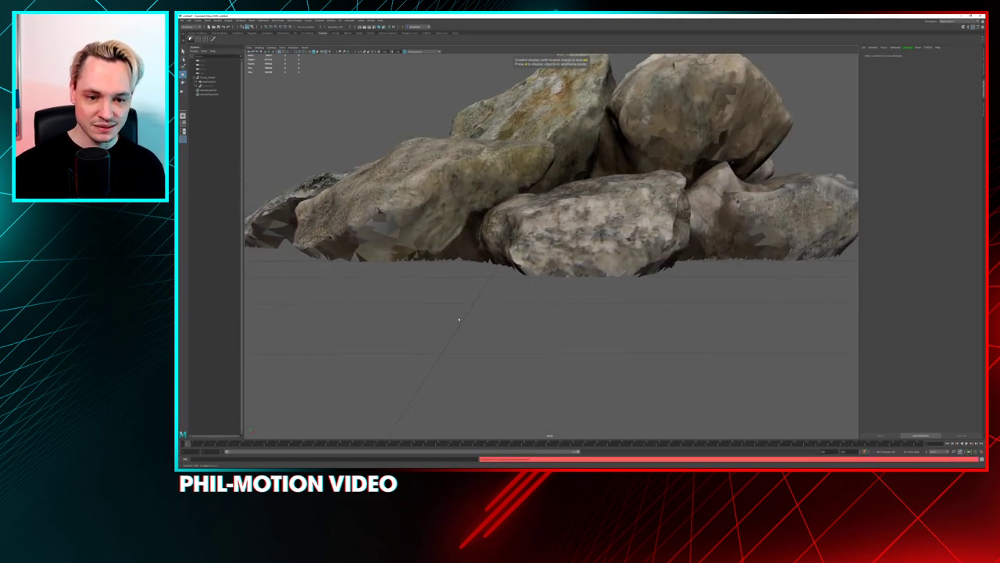
{"action": "left_click_drag", "start_coordinate": [446, 314], "coordinate": [450, 314], "text": "alt"}
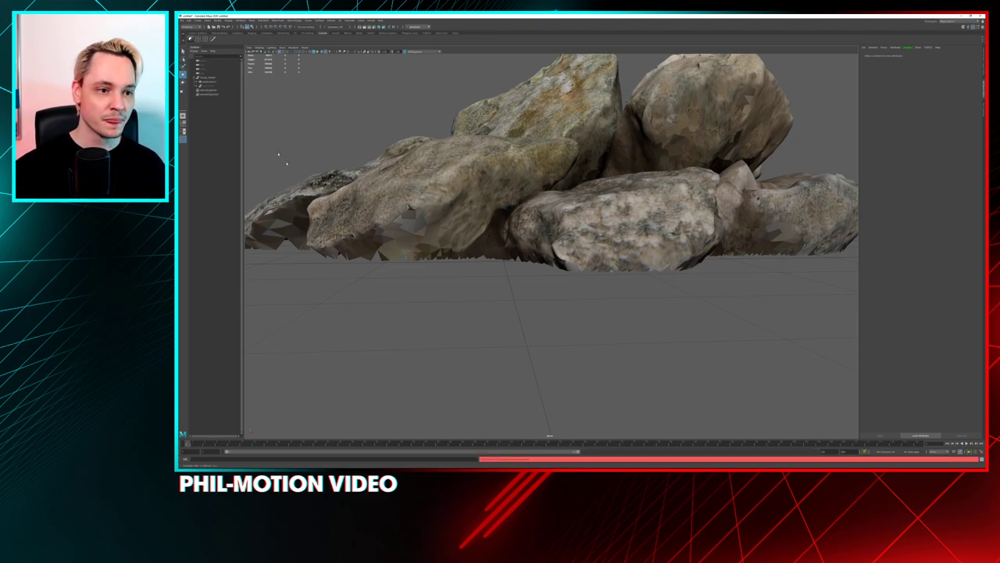
- Undo the last action from the Edit menu and select the whole rock group
{"action": "left_click", "coordinate": [198, 20]}
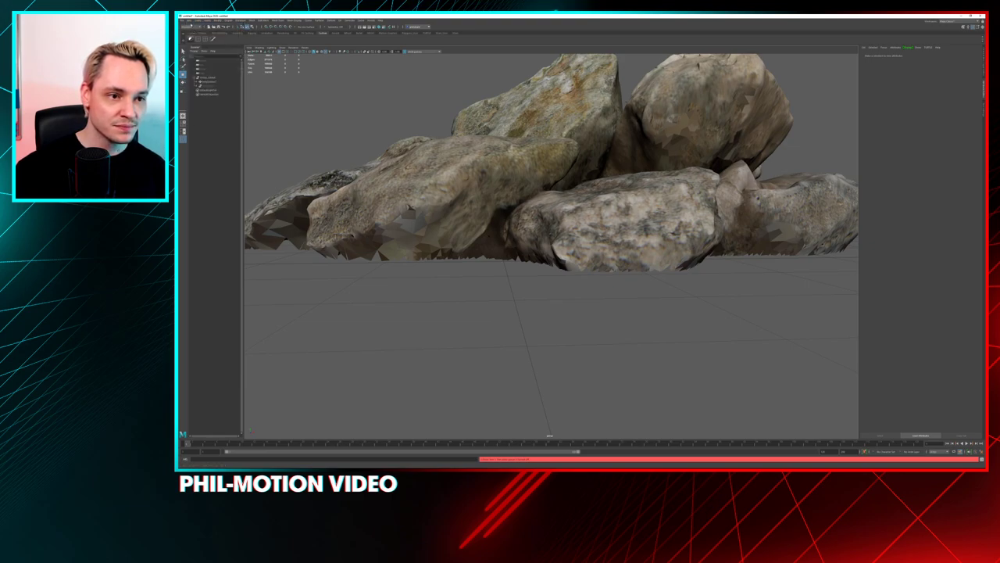
{"action": "left_click", "coordinate": [192, 28]}
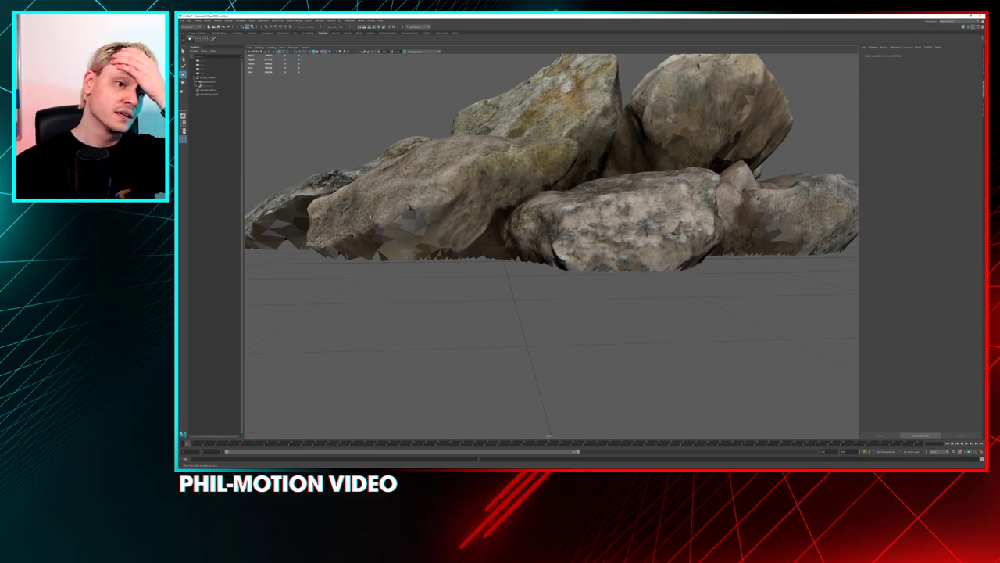
{"action": "left_click", "coordinate": [209, 77]}
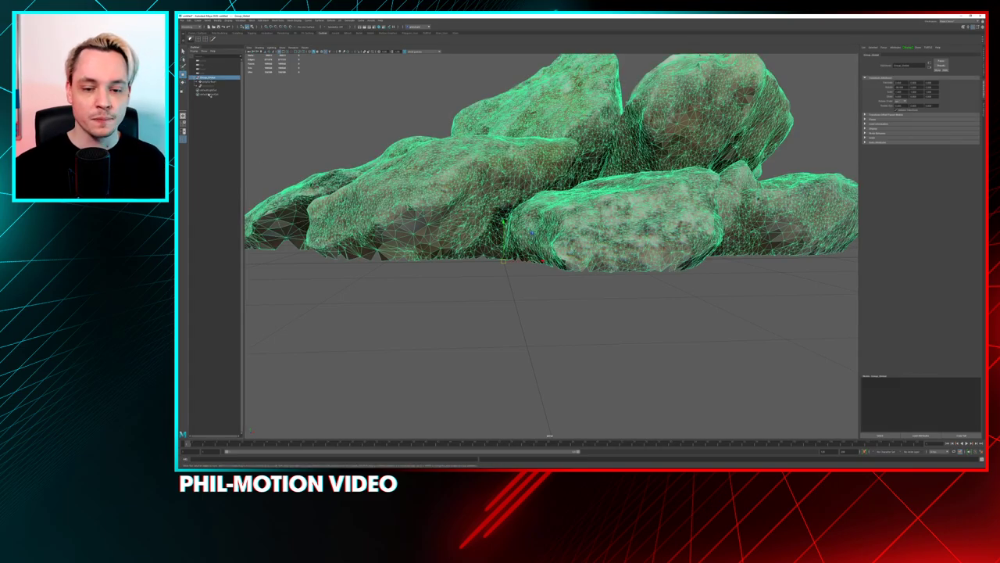
- Delete the rock group, leaving an empty scene, and open Preferences from the time slider
{"action": "key", "text": "Delete"}
{"action": "left_click", "coordinate": [183, 20]}
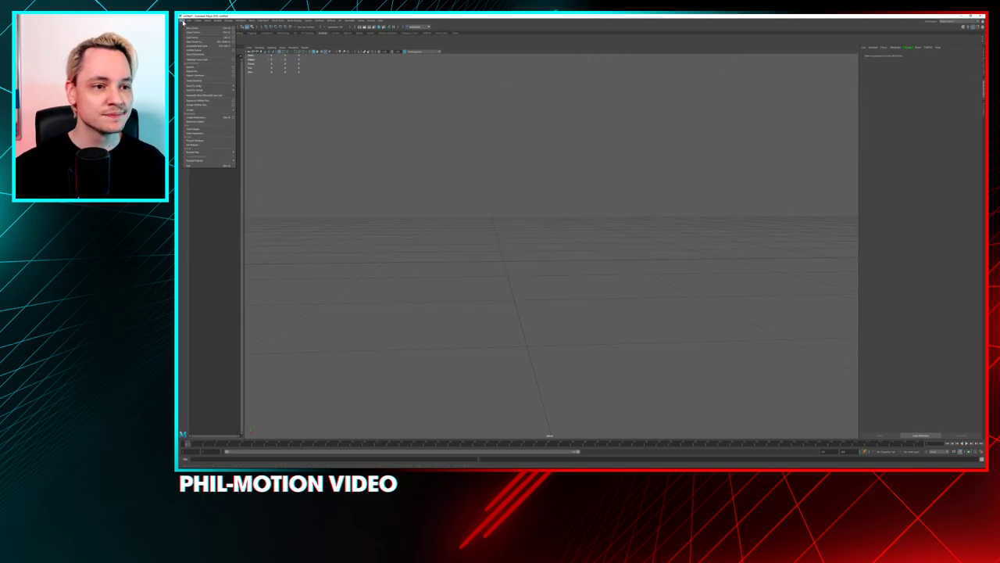
{"action": "left_click", "coordinate": [772, 319]}
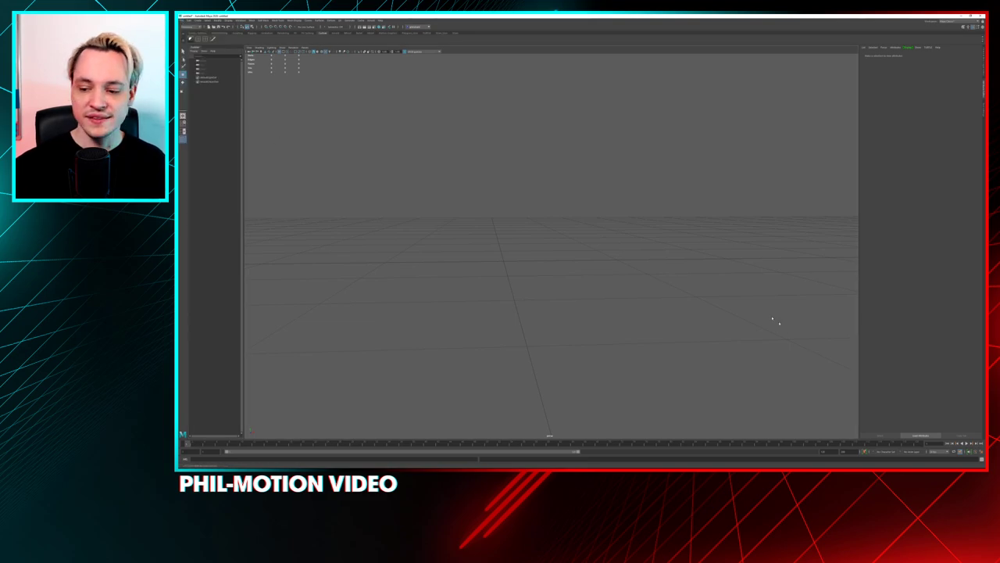
{"action": "left_click", "coordinate": [981, 452]}
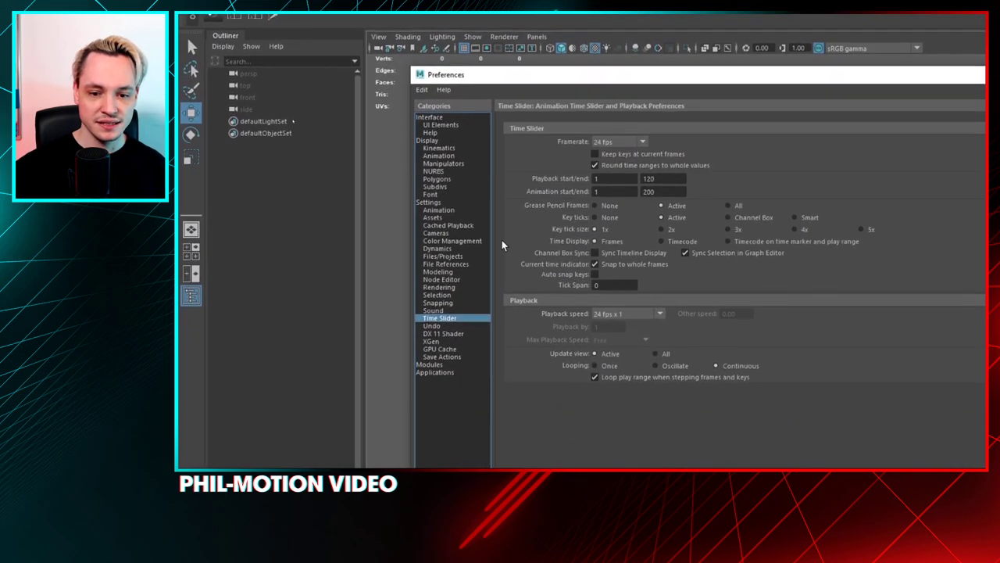
- Confirm Undo is on with an infinite queue under Settings > Undo, then close Preferences
{"action": "left_click", "coordinate": [461, 203]}
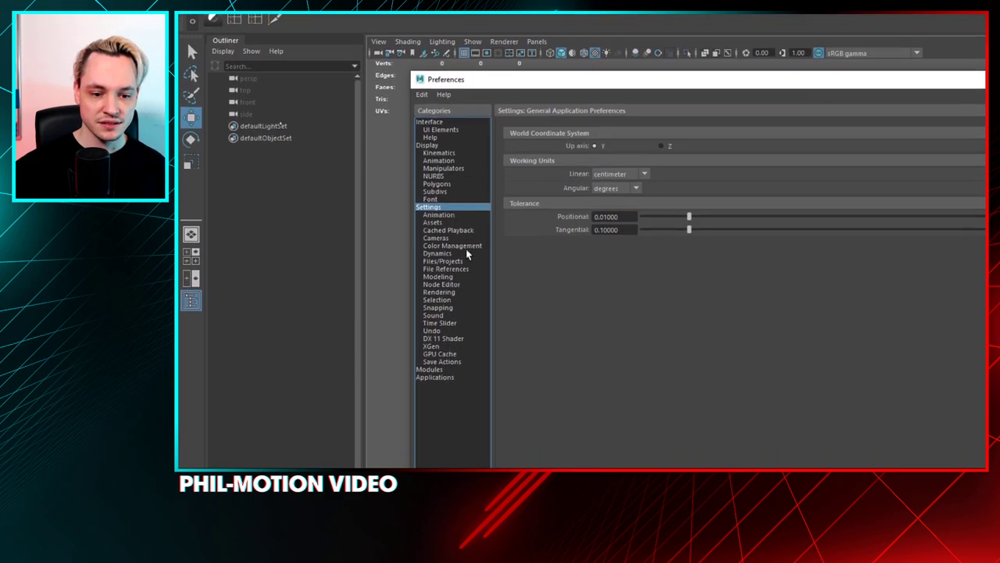
{"action": "left_click", "coordinate": [435, 282]}
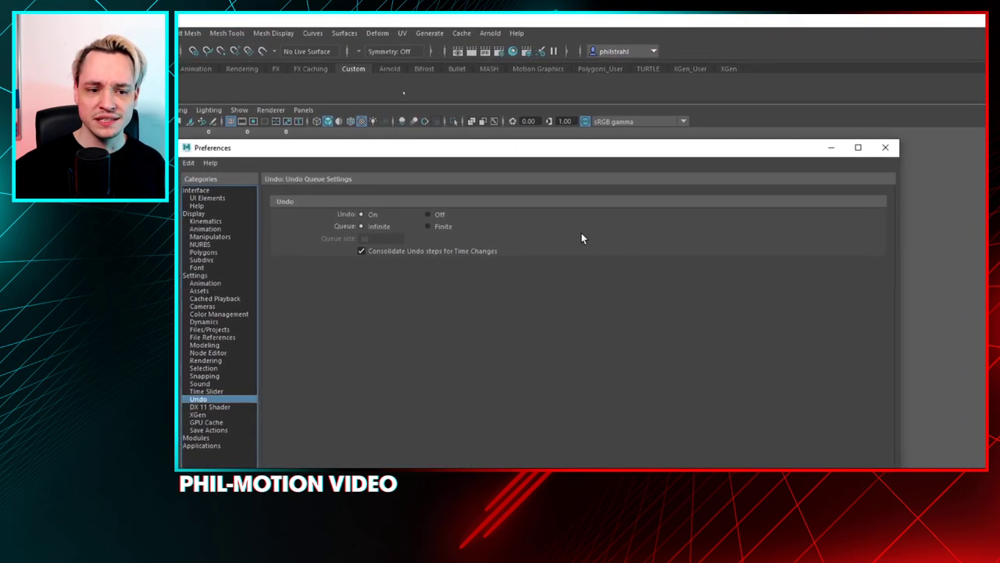
{"action": "left_click", "coordinate": [881, 147]}
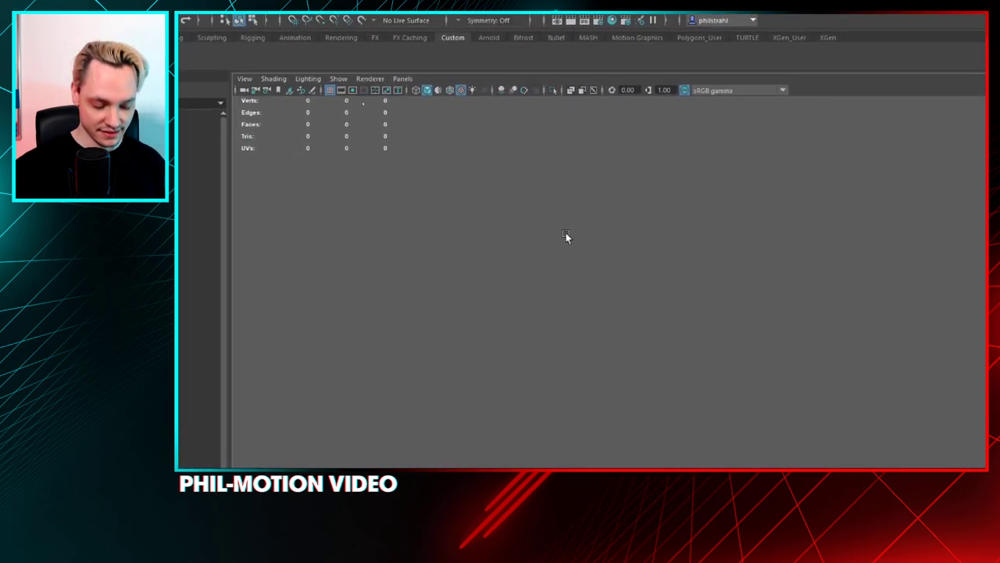
- Import the third rock mesh file through File > Import
{"action": "left_click", "coordinate": [181, 20]}
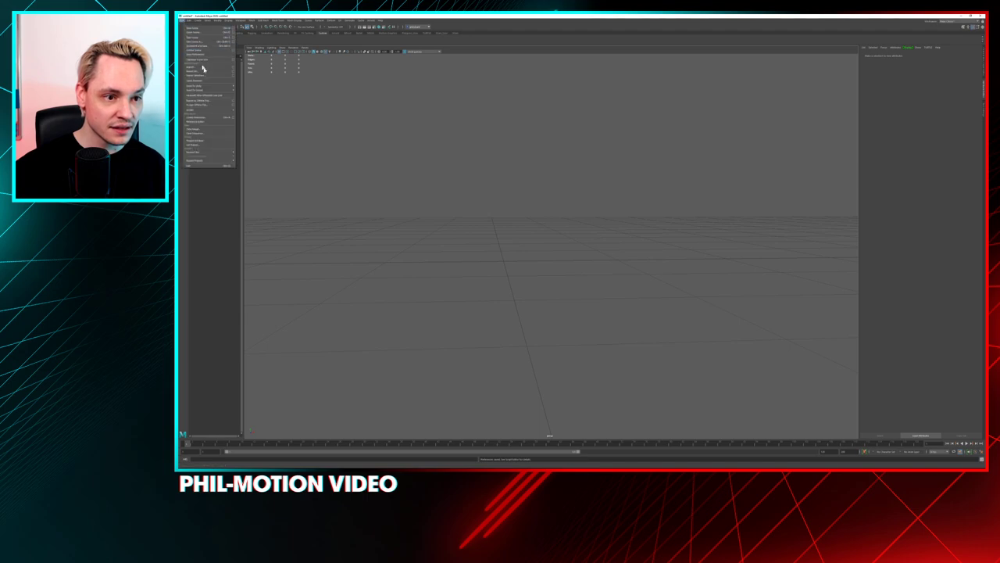
{"action": "left_click", "coordinate": [207, 69]}
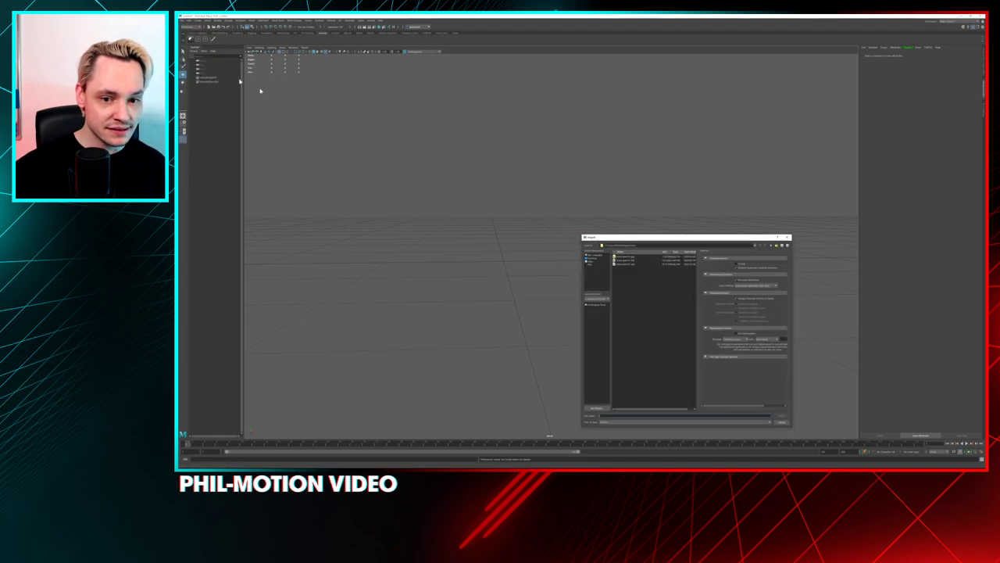
{"action": "left_click", "coordinate": [635, 264]}
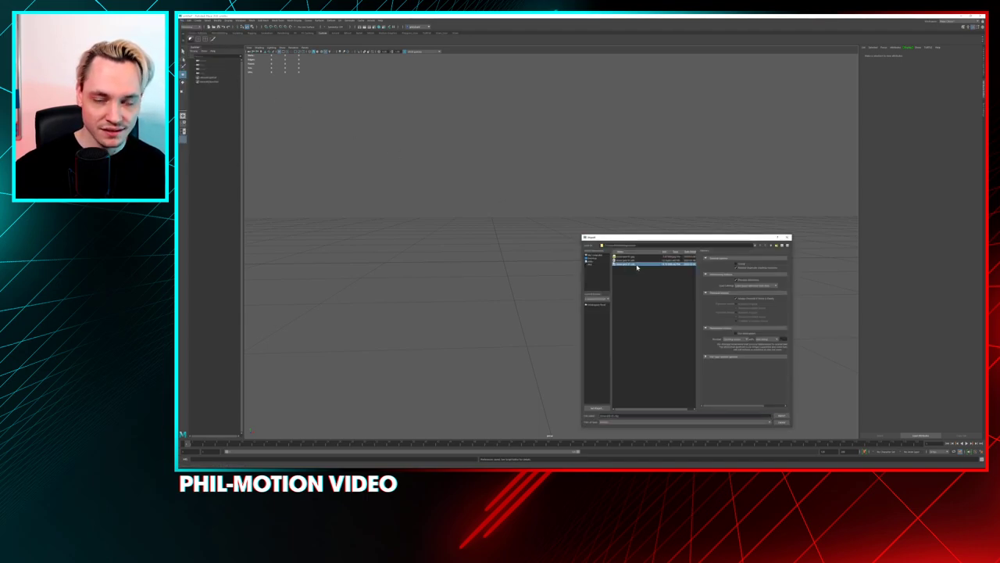
{"action": "double_click", "coordinate": [637, 266]}
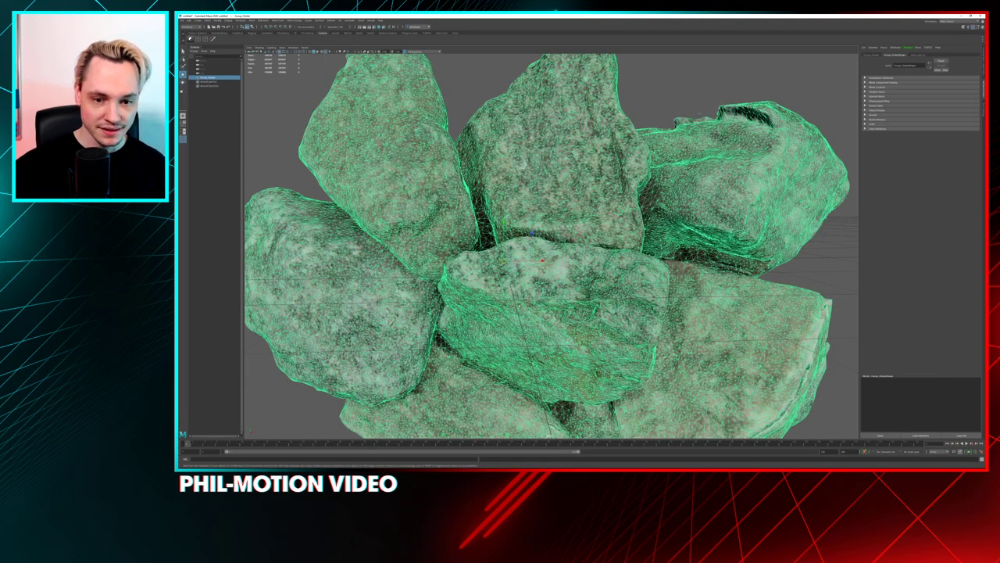
- Orbit around the imported rocks, select the group, and view its base from low
{"action": "left_click_drag", "start_coordinate": [548, 243], "coordinate": [438, 235], "text": "alt"}
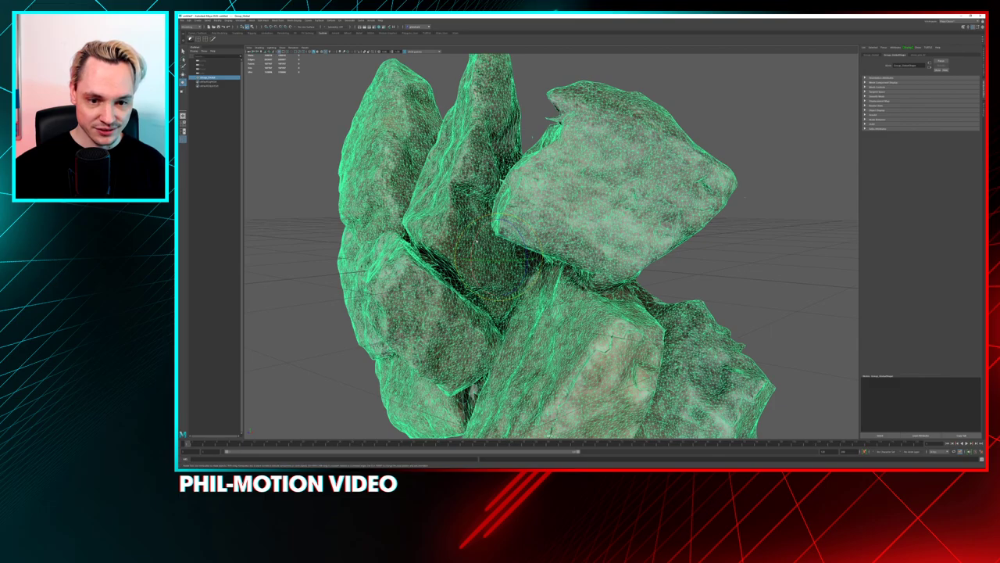
{"action": "left_click_drag", "start_coordinate": [477, 236], "coordinate": [456, 255], "text": "alt"}
{"action": "left_click", "coordinate": [450, 269]}
{"action": "scroll", "coordinate": [451, 269], "scroll_direction": "down", "scroll_amount": 3}
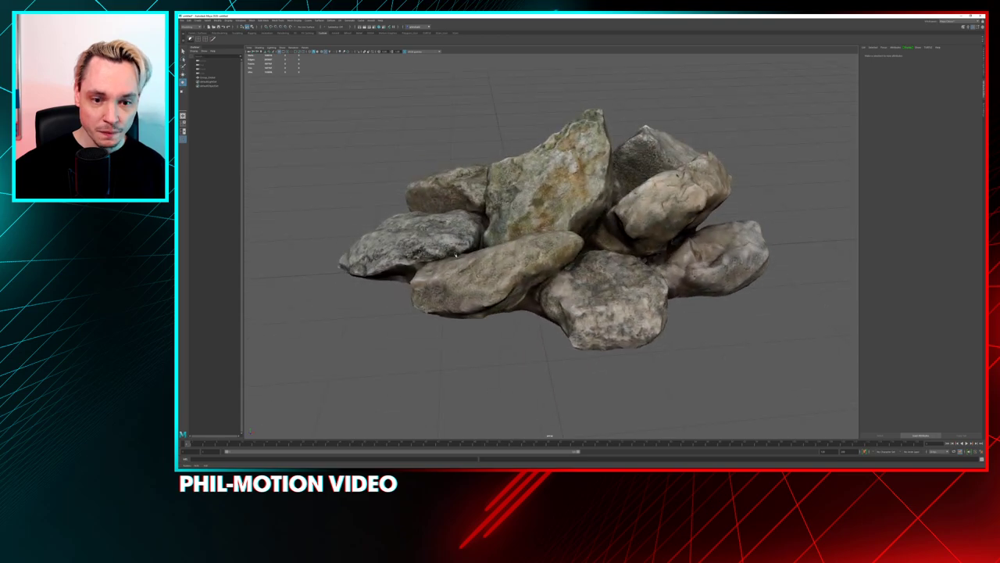
{"action": "scroll", "coordinate": [457, 256], "scroll_direction": "up", "scroll_amount": 3}
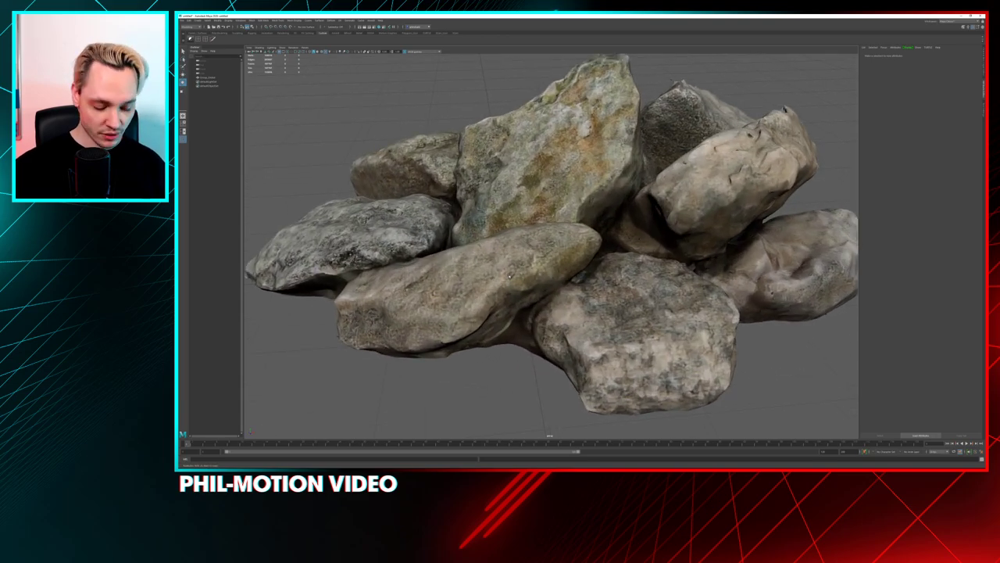
{"action": "left_click", "coordinate": [510, 275]}
{"action": "left_click_drag", "start_coordinate": [479, 281], "coordinate": [446, 256], "text": "alt"}
- Switch to vertex mode, test-move a rock vertex, then undo the move
{"action": "scroll", "coordinate": [446, 256], "scroll_direction": "up", "scroll_amount": 6}
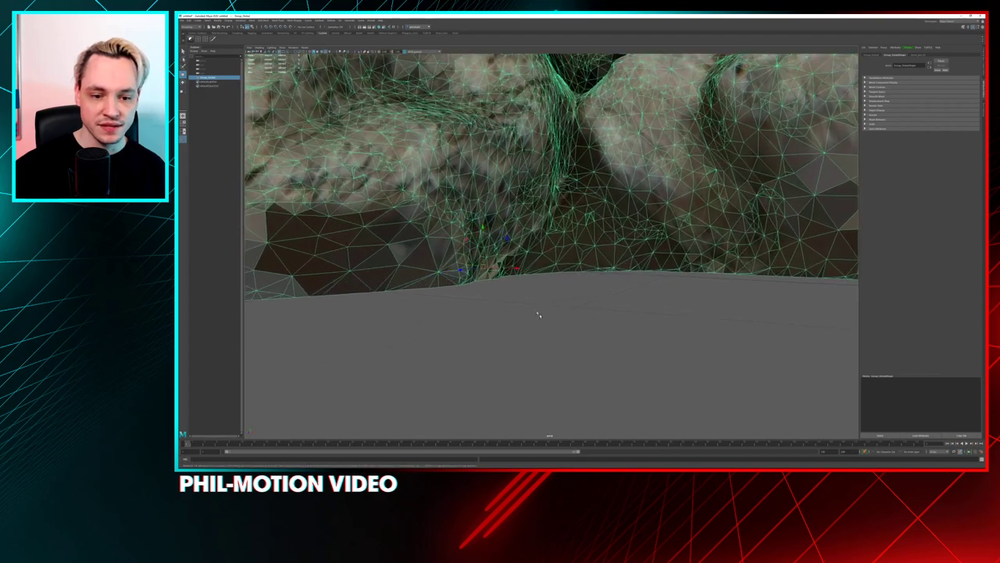
{"action": "left_click", "coordinate": [494, 291]}
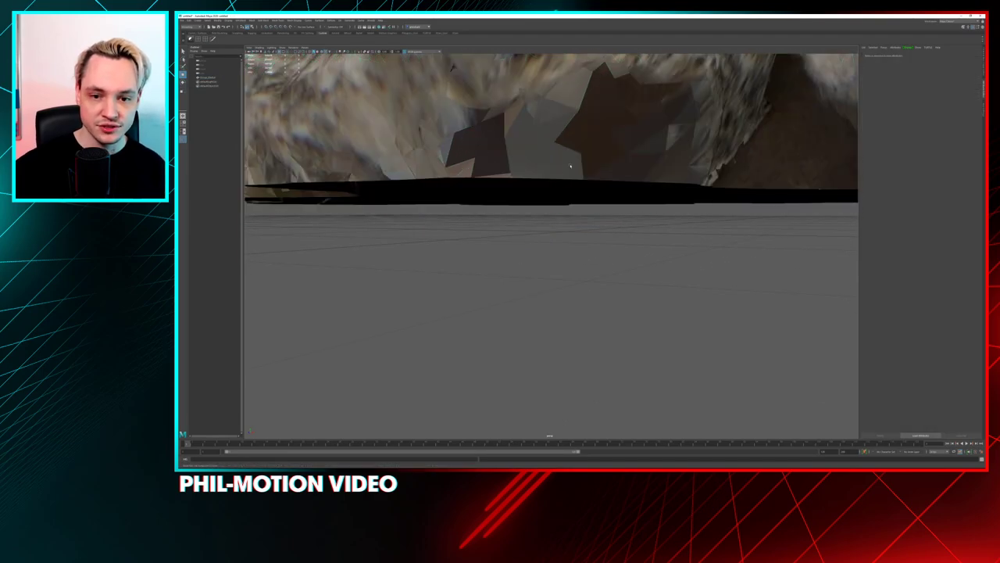
{"action": "right_click", "coordinate": [571, 165]}
{"action": "left_click", "coordinate": [567, 179]}
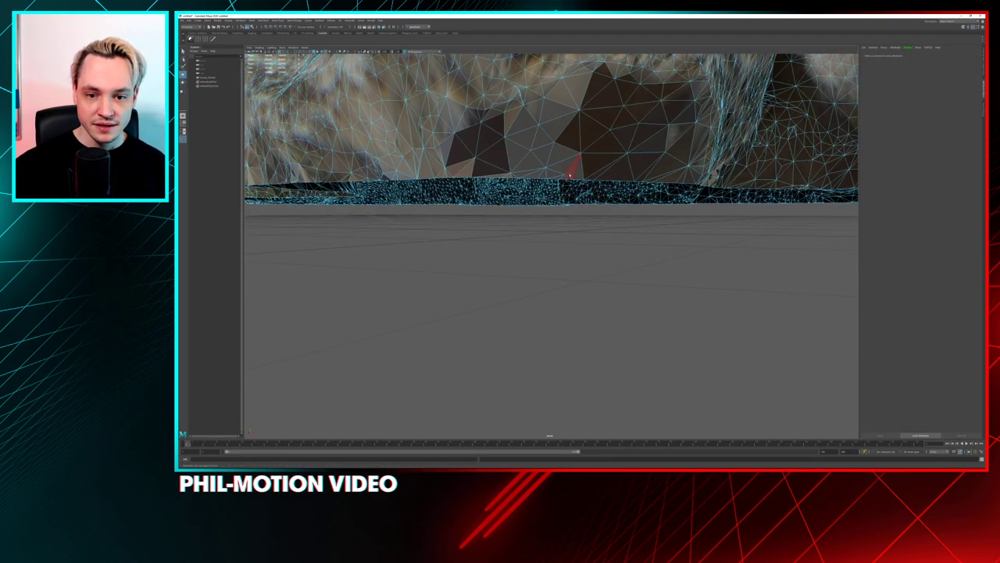
{"action": "mouse_move", "coordinate": [574, 160]}
{"action": "left_mouse_down"}
{"action": "mouse_move", "coordinate": [570, 211]}
{"action": "mouse_move", "coordinate": [574, 117]}
{"action": "left_mouse_up"}
{"action": "key", "text": "4"}
{"action": "key", "text": "f"}
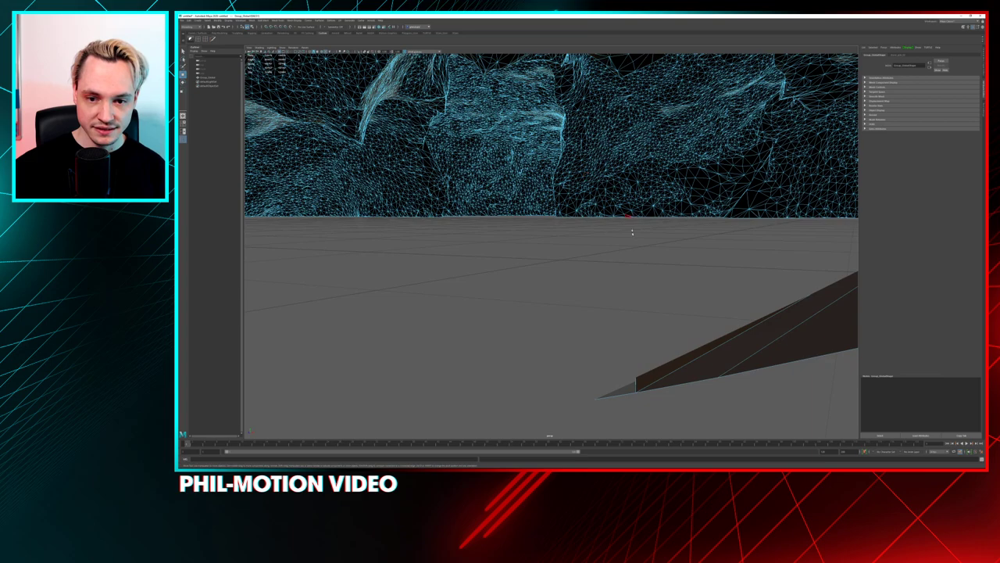
{"action": "key", "text": "6"}
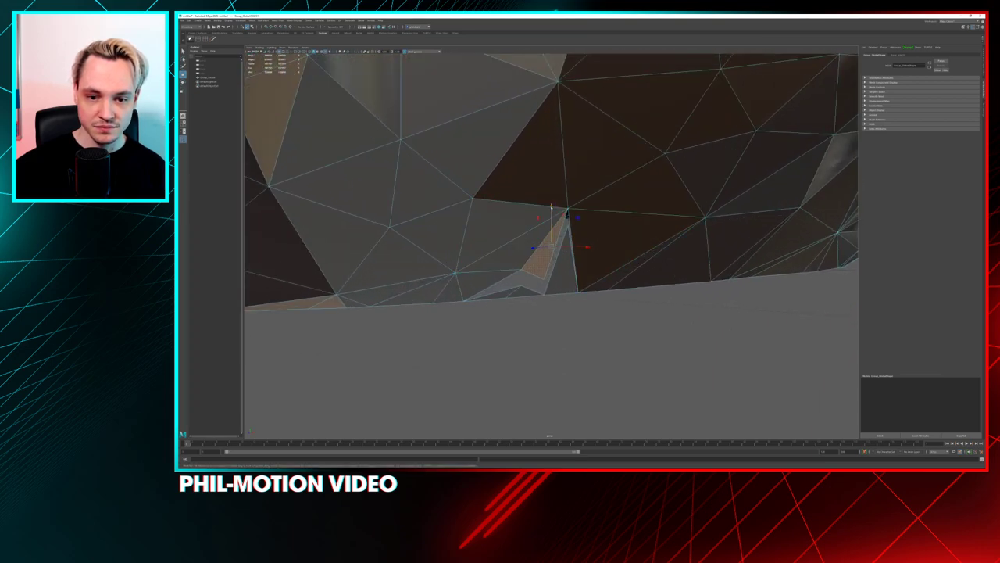
{"action": "mouse_move", "coordinate": [551, 209]}
{"action": "left_mouse_down"}
{"action": "mouse_move", "coordinate": [552, 168]}
{"action": "mouse_move", "coordinate": [552, 215]}
{"action": "mouse_move", "coordinate": [543, 181]}
{"action": "mouse_move", "coordinate": [543, 202]}
{"action": "left_mouse_up"}
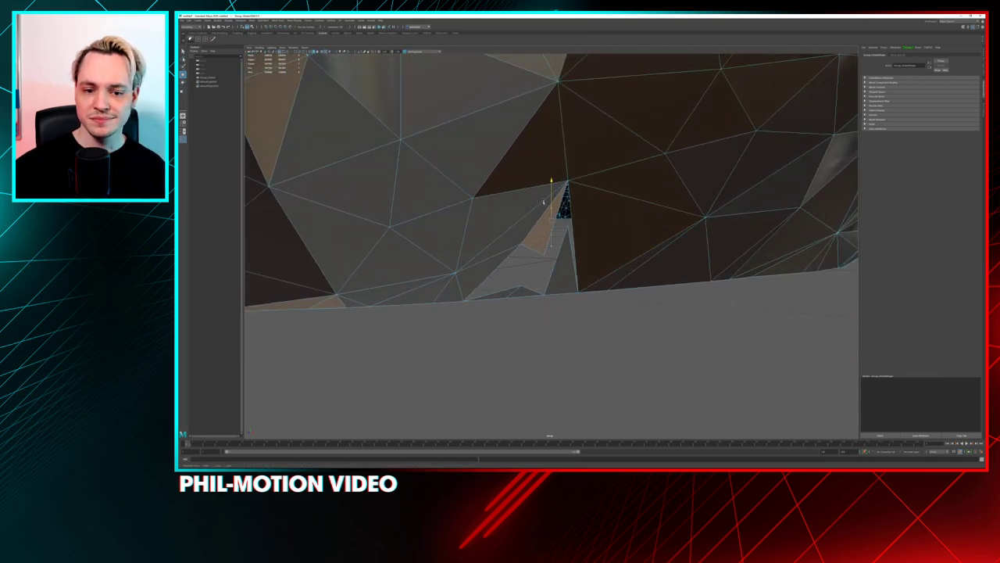
{"action": "key", "text": "ctrl+z"}
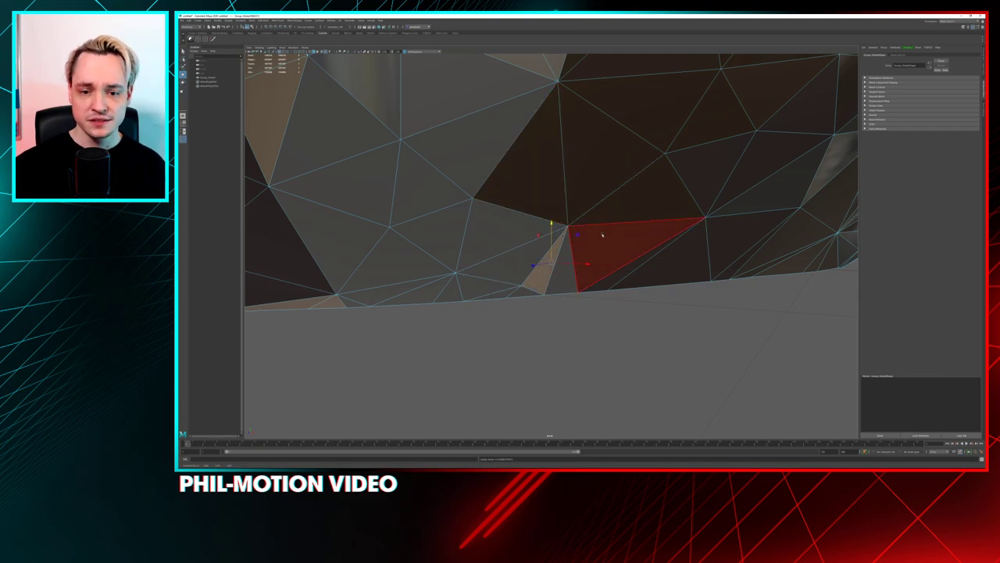
- Merge the selected underside vertices with Edit Mesh > Merge and close the torn-off panel
{"action": "right_click_drag", "start_coordinate": [601, 234], "coordinate": [621, 215]}
{"action": "key", "text": "space"}
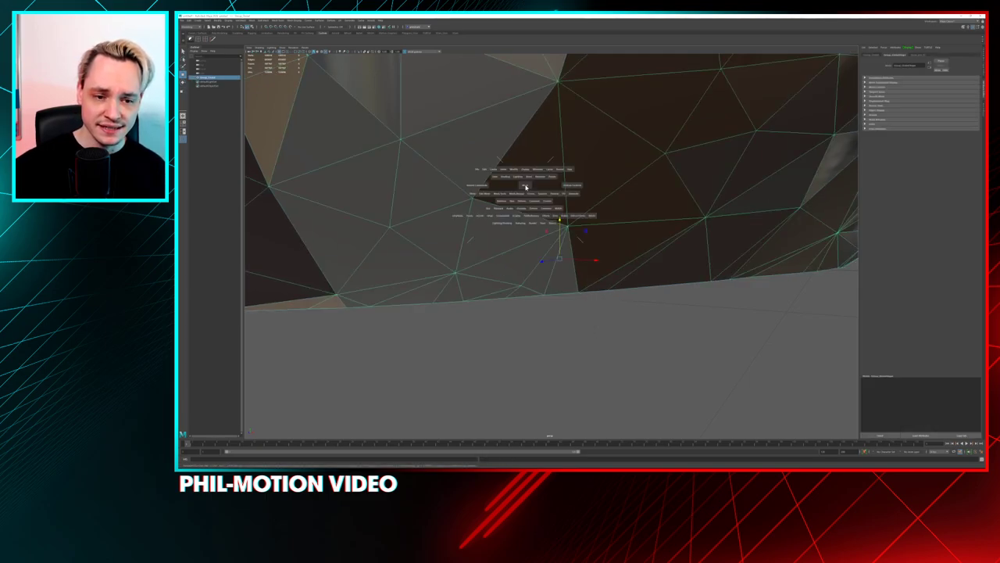
{"action": "left_click", "coordinate": [501, 194]}
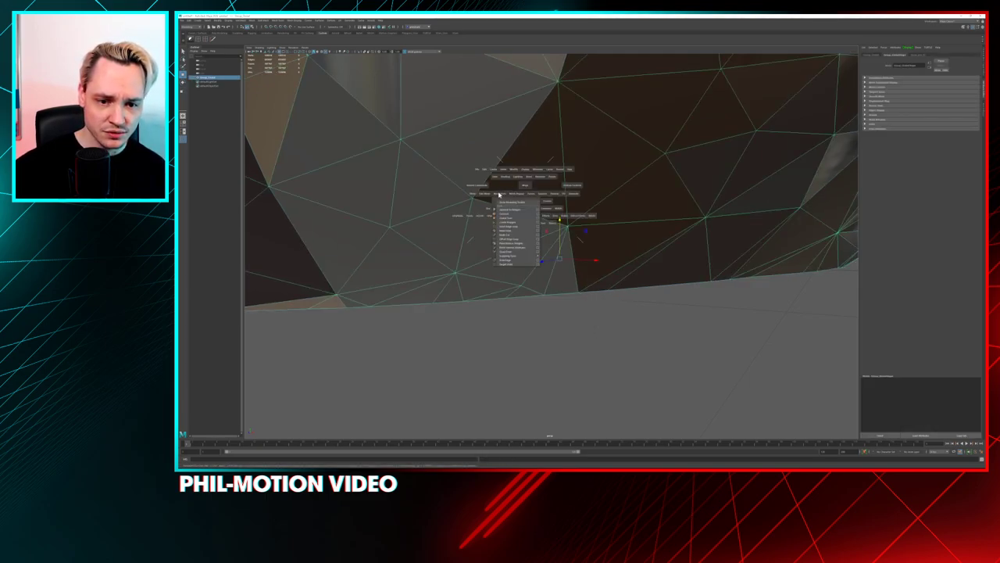
{"action": "key", "text": "space"}
{"action": "left_click", "coordinate": [462, 197]}
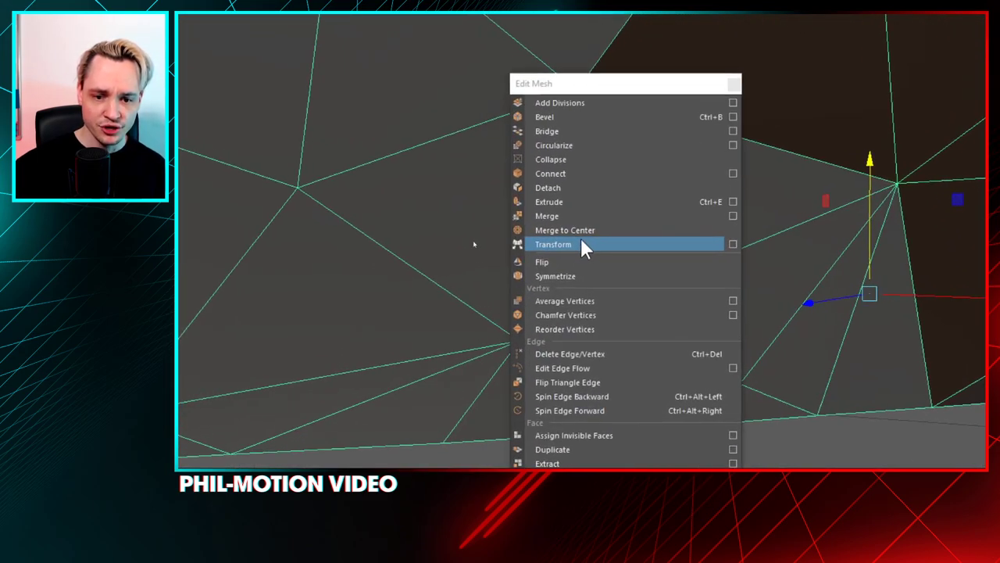
{"action": "left_click", "coordinate": [579, 216]}
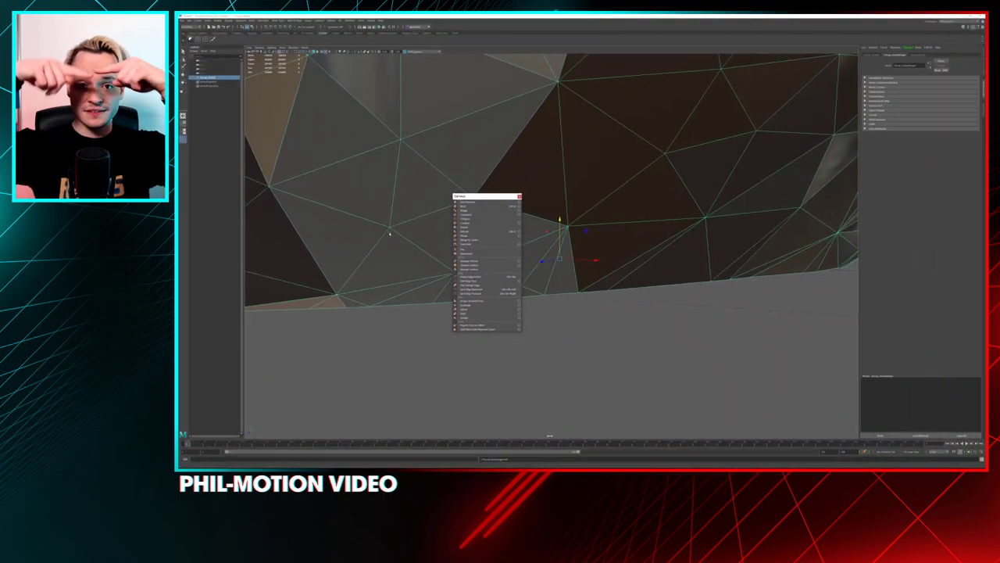
{"action": "key", "text": "F9"}
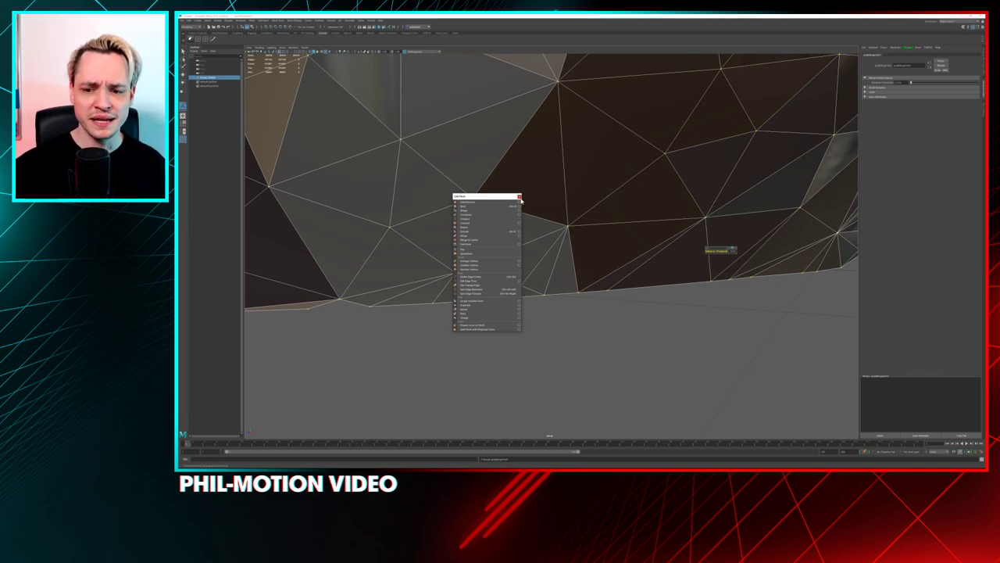
{"action": "left_click", "coordinate": [520, 197]}
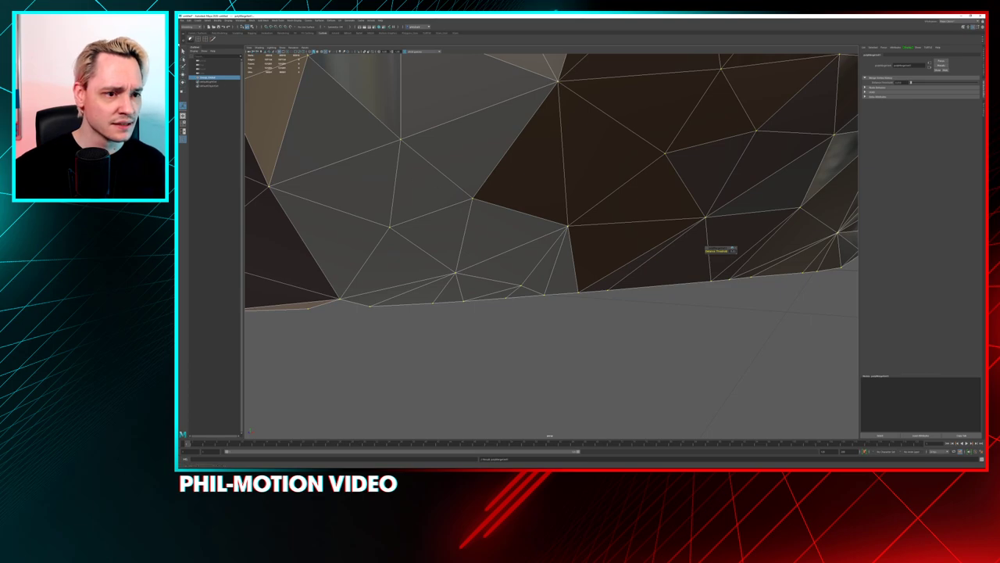
- Select the stray triangle face in Face mode and move it upward with W
{"action": "key", "text": "q"}
{"action": "left_click", "coordinate": [498, 321]}
{"action": "right_click", "coordinate": [520, 290]}
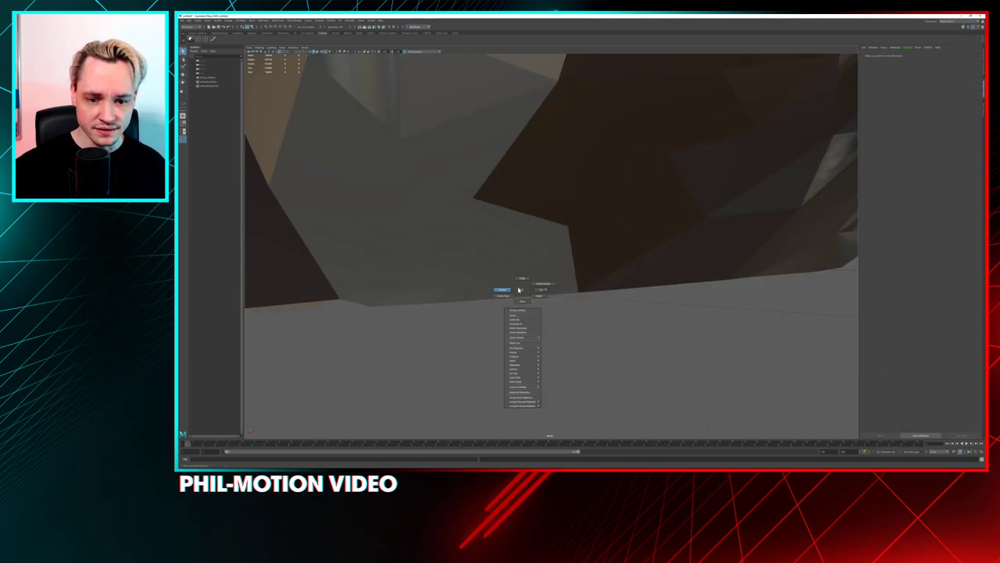
{"action": "left_click", "coordinate": [522, 302]}
{"action": "left_click", "coordinate": [533, 286]}
{"action": "key", "text": "w"}
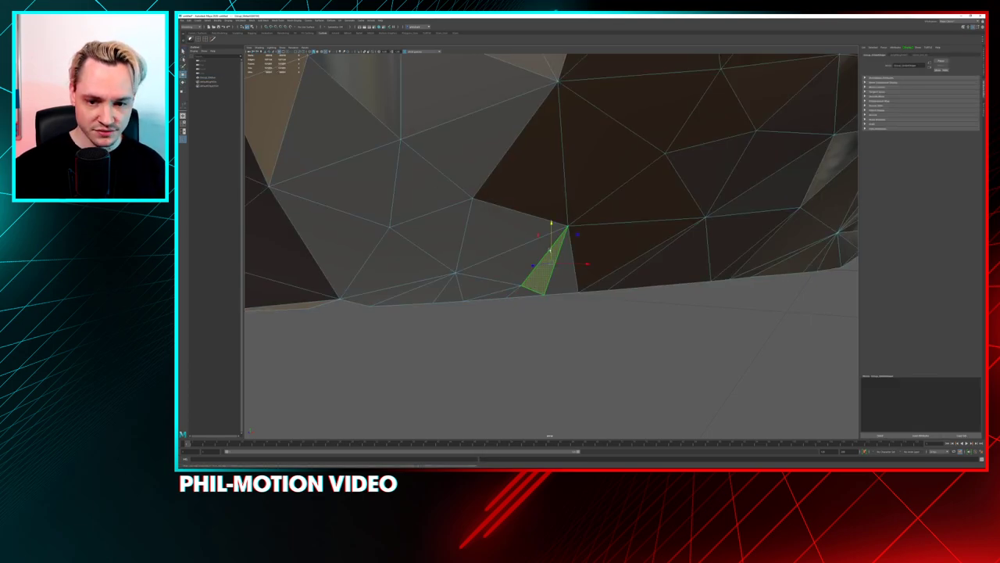
{"action": "left_click_drag", "start_coordinate": [551, 246], "coordinate": [539, 172]}
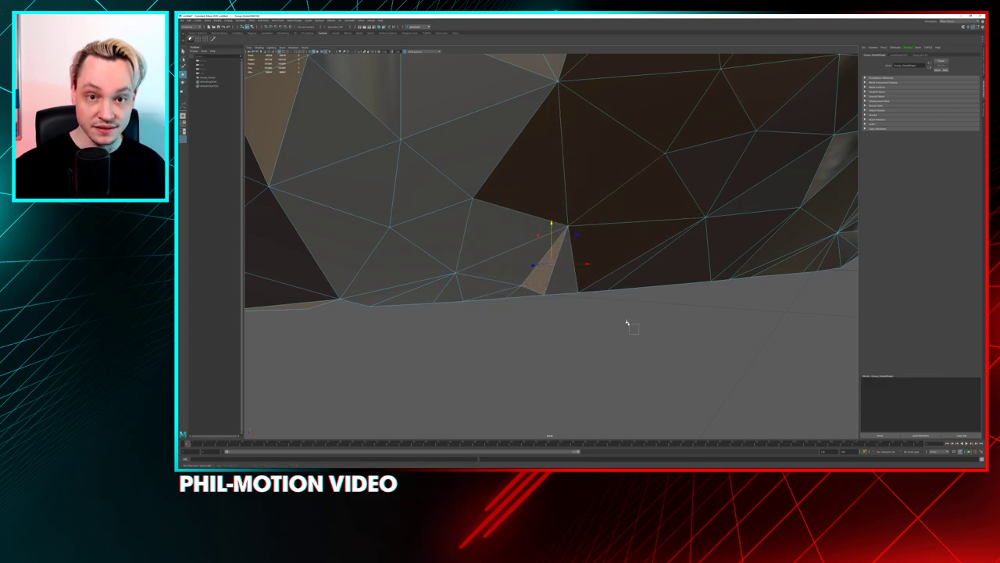
- Frame the rocks, tilt the view down, and select the rock group
{"action": "key", "text": "f"}
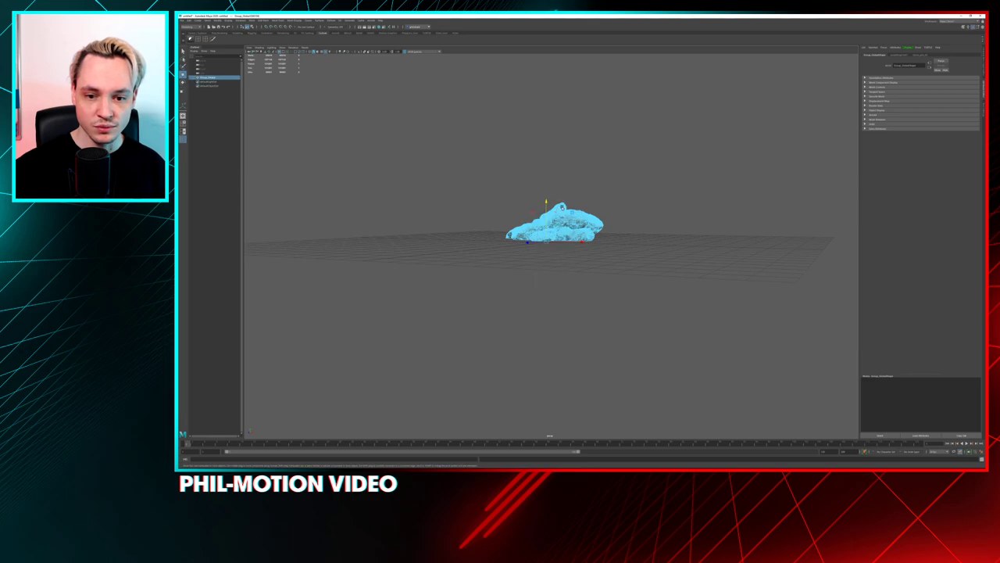
{"action": "left_click", "coordinate": [511, 276]}
{"action": "scroll", "coordinate": [500, 275], "scroll_direction": "up", "scroll_amount": 4}
{"action": "left_click_drag", "start_coordinate": [500, 276], "coordinate": [428, 220], "text": "alt"}
{"action": "left_click", "coordinate": [435, 220]}
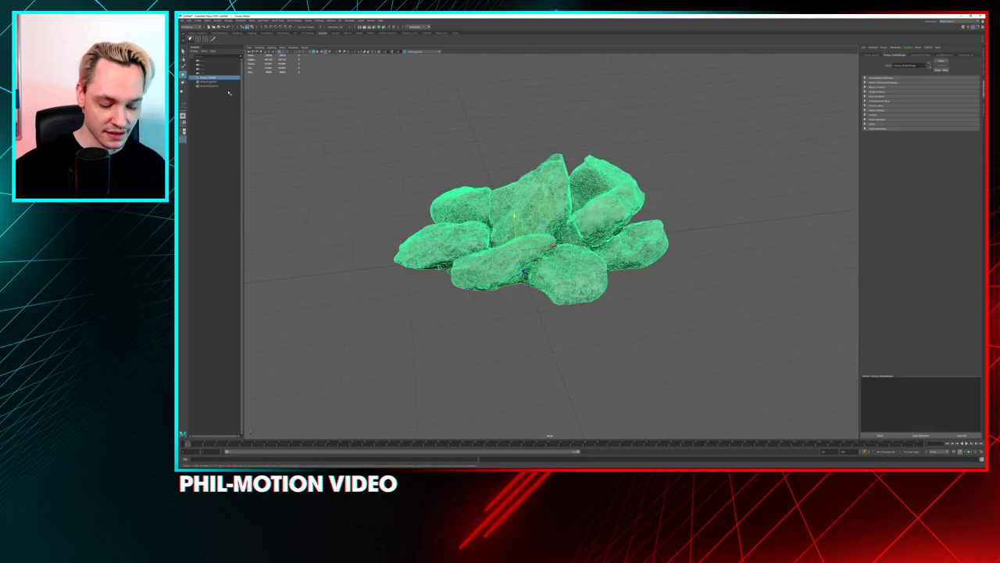
{"action": "key", "text": "space"}
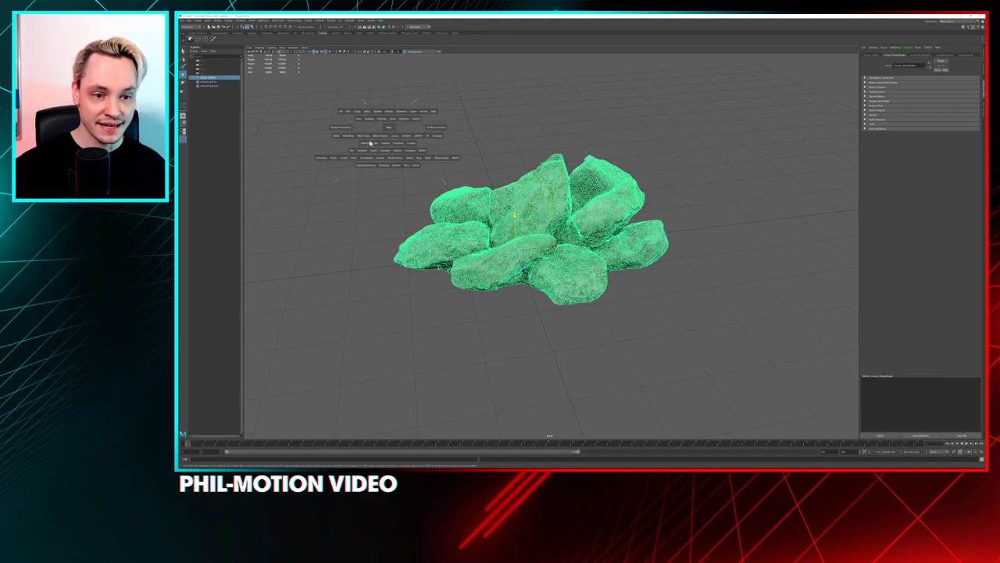
{"action": "left_click_drag", "start_coordinate": [338, 139], "coordinate": [351, 157]}
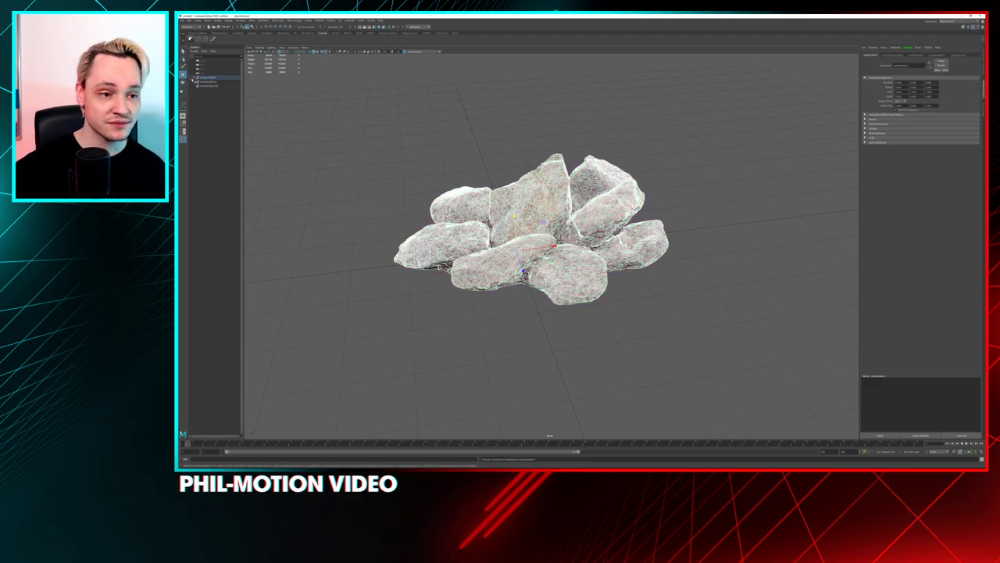
- Expand the group in the Outliner, select its child items, and frame them
{"action": "left_click", "coordinate": [192, 79]}
{"action": "left_click", "coordinate": [208, 86]}
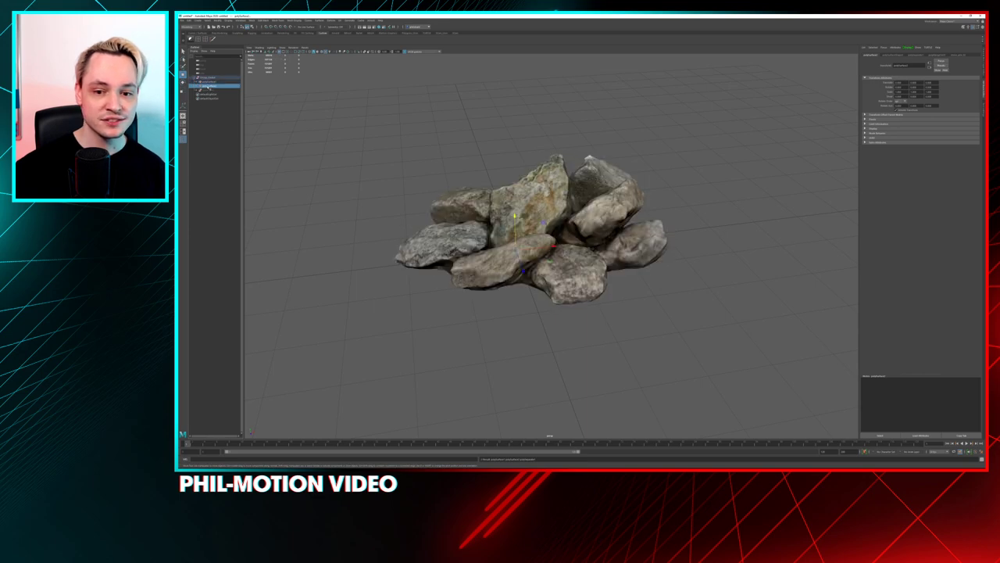
{"action": "left_click", "coordinate": [208, 83]}
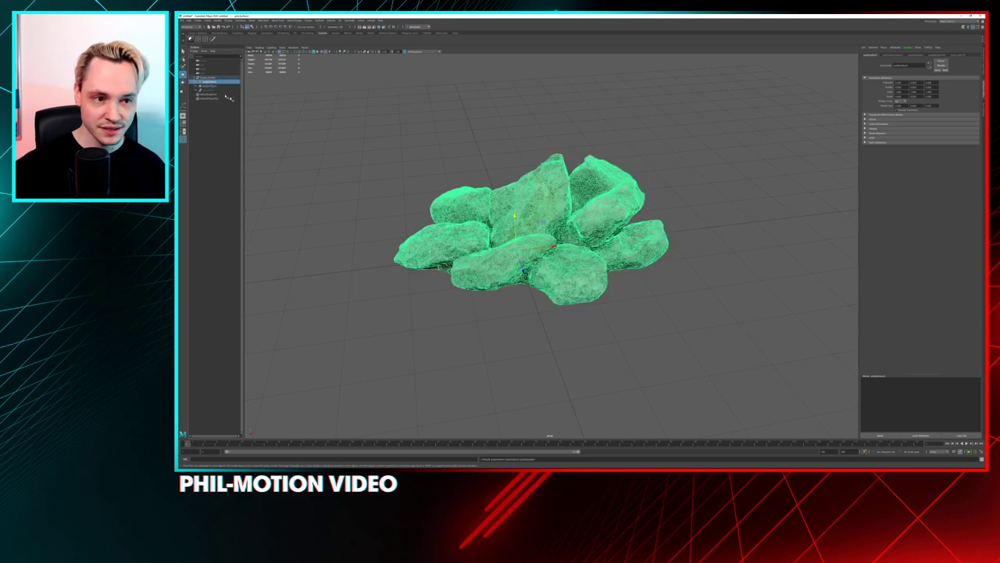
{"action": "left_click", "coordinate": [221, 86]}
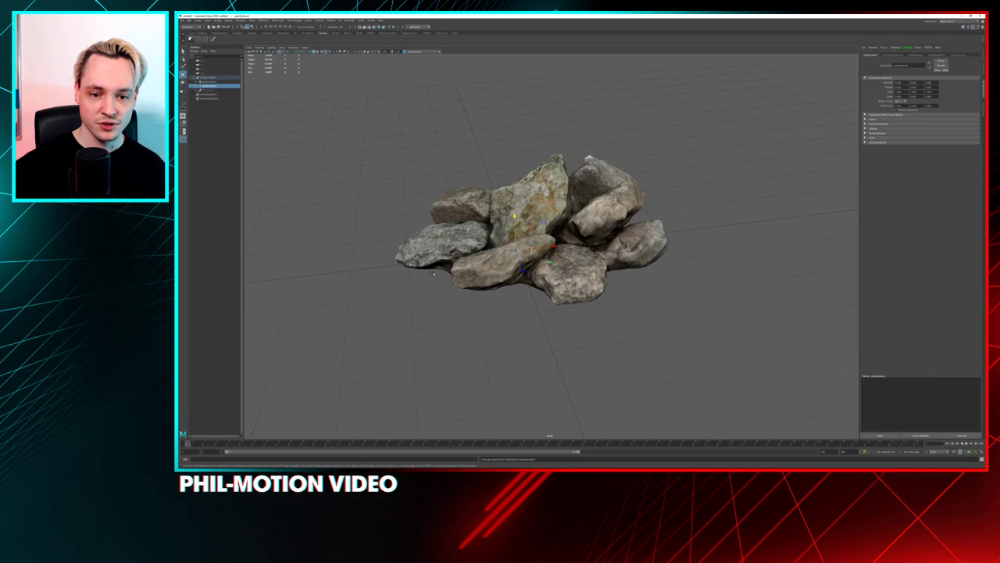
{"action": "key", "text": "f"}
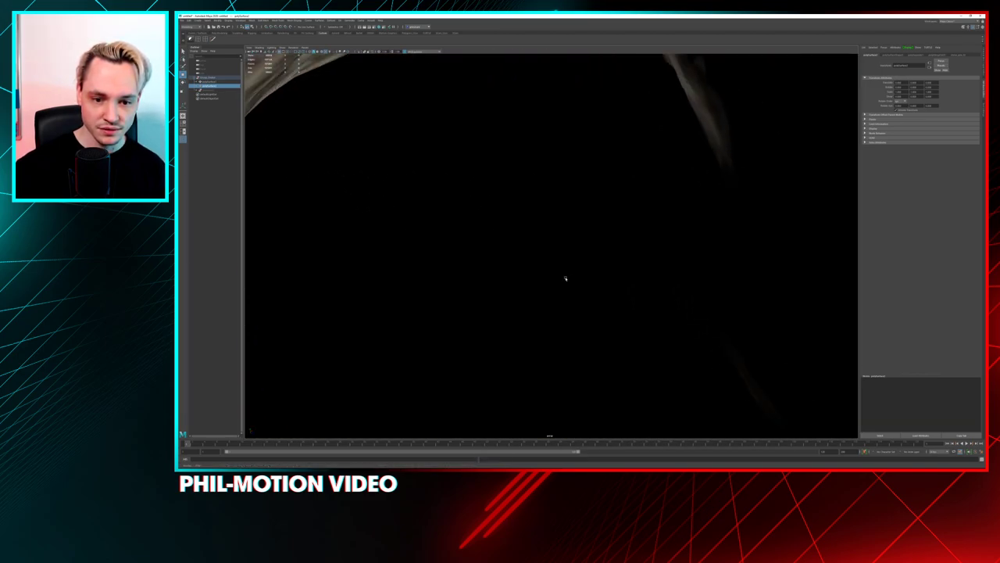
- Show the rock pile as wireframe and zoom in on its dense triangles
{"action": "key", "text": "4"}
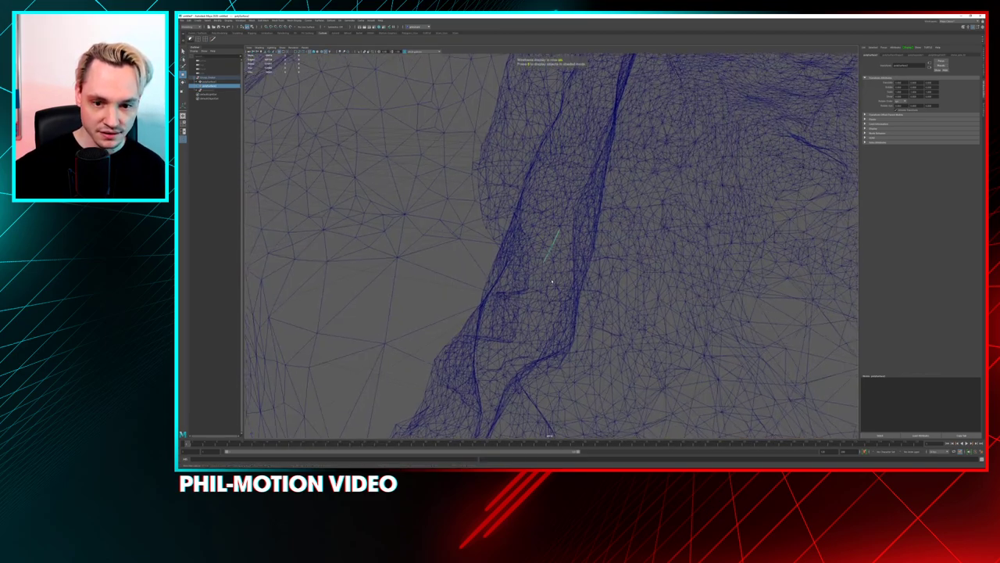
{"action": "left_click_drag", "start_coordinate": [562, 279], "coordinate": [624, 284], "text": "alt"}
{"action": "left_click", "coordinate": [624, 284]}
{"action": "key", "text": "a"}
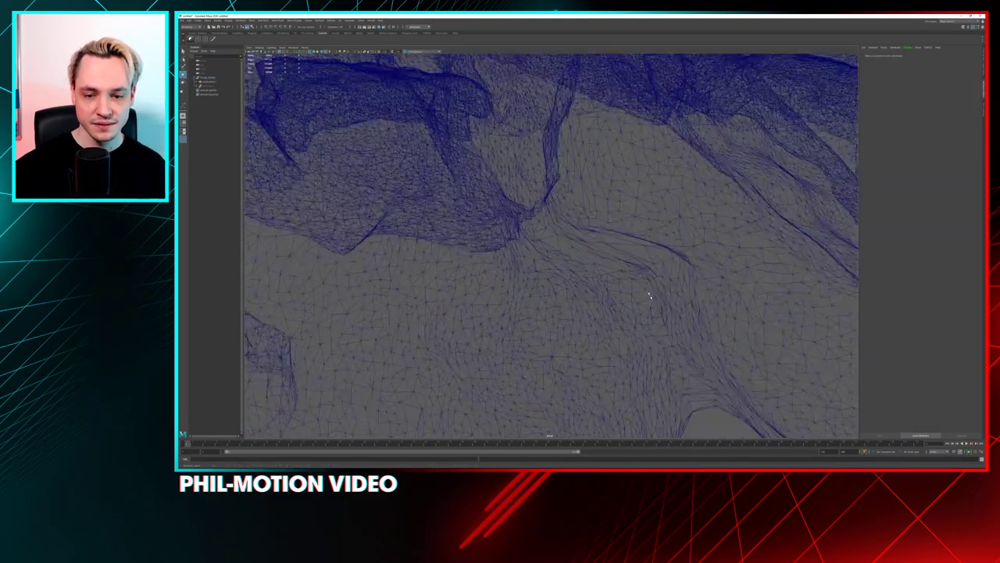
{"action": "scroll", "coordinate": [627, 258], "scroll_direction": "up", "scroll_amount": 3}
{"action": "right_click_drag", "start_coordinate": [574, 215], "coordinate": [584, 166]}
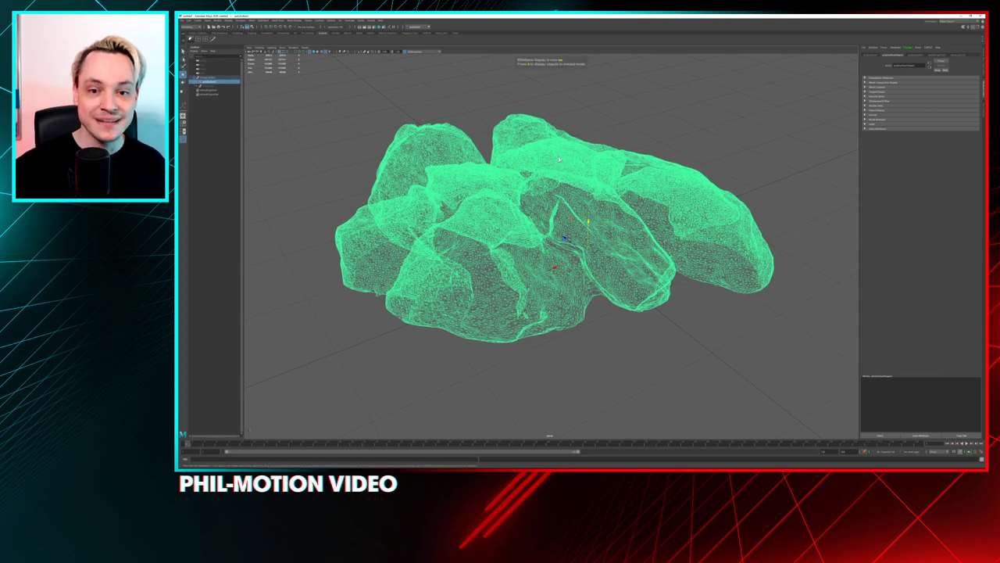
- Reselect the rock mesh in wireframe and zoom in and out to inspect it
{"action": "key", "text": "4"}
{"action": "left_click", "coordinate": [360, 102]}
{"action": "key", "text": "ctrl+z"}
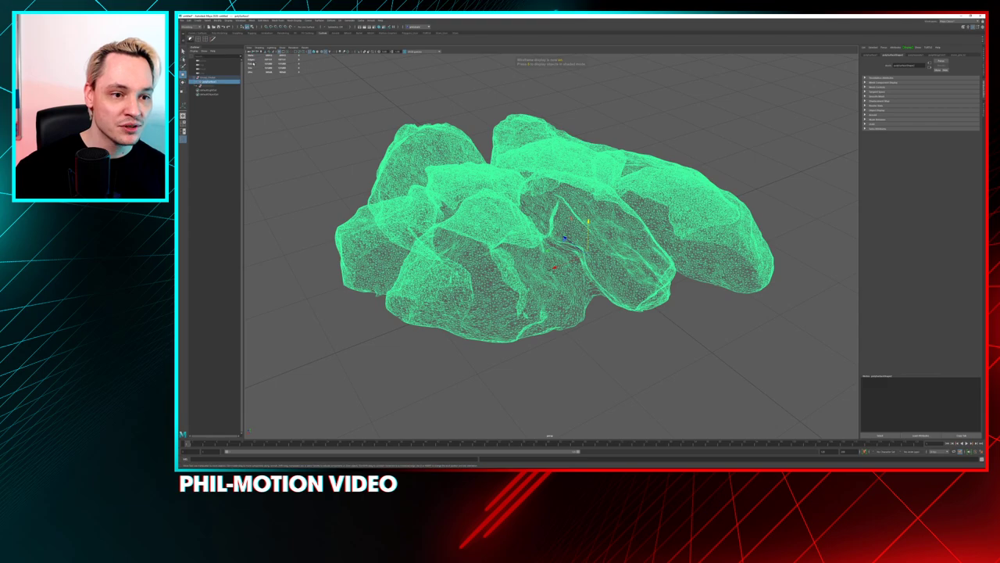
{"action": "scroll", "coordinate": [258, 65], "scroll_direction": "up", "scroll_amount": 2}
{"action": "scroll", "coordinate": [257, 65], "scroll_direction": "up", "scroll_amount": 1}
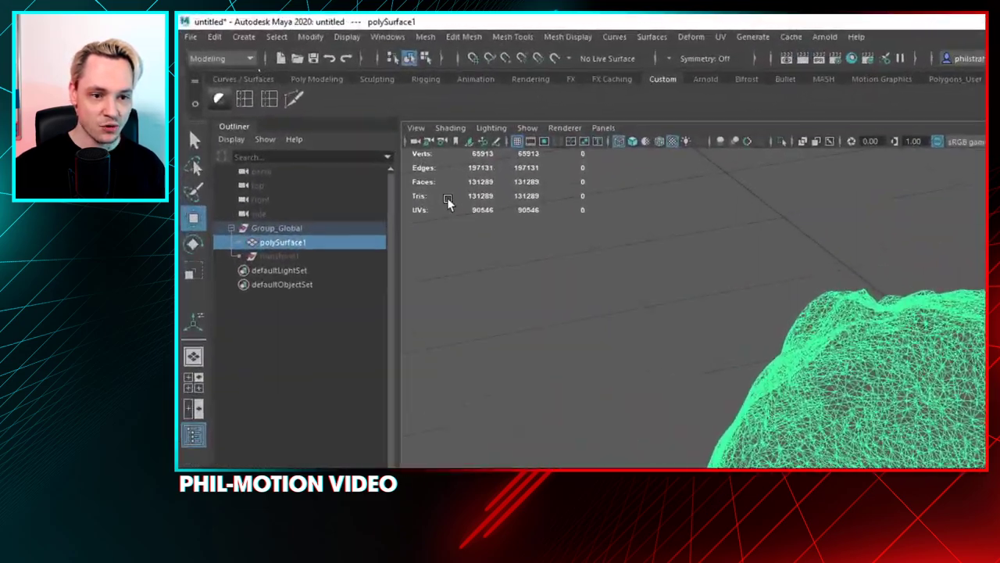
{"action": "scroll", "coordinate": [459, 218], "scroll_direction": "down", "scroll_amount": 1}
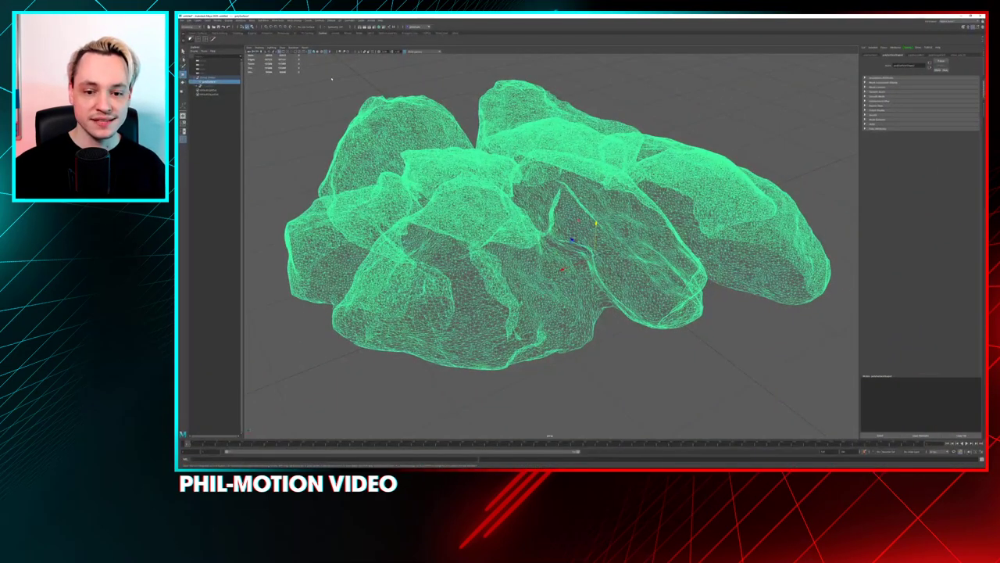
{"action": "right_click", "coordinate": [332, 78]}
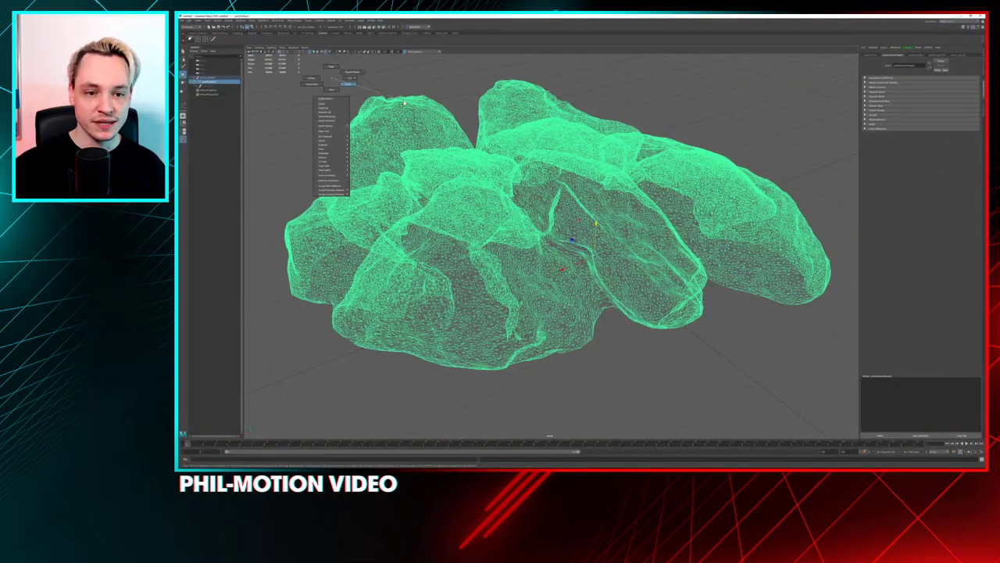
{"action": "right_click_drag", "start_coordinate": [469, 166], "coordinate": [483, 129]}
- Return to textured shading, view the whole pile, and bring up Save Scene As
{"action": "key", "text": "6"}
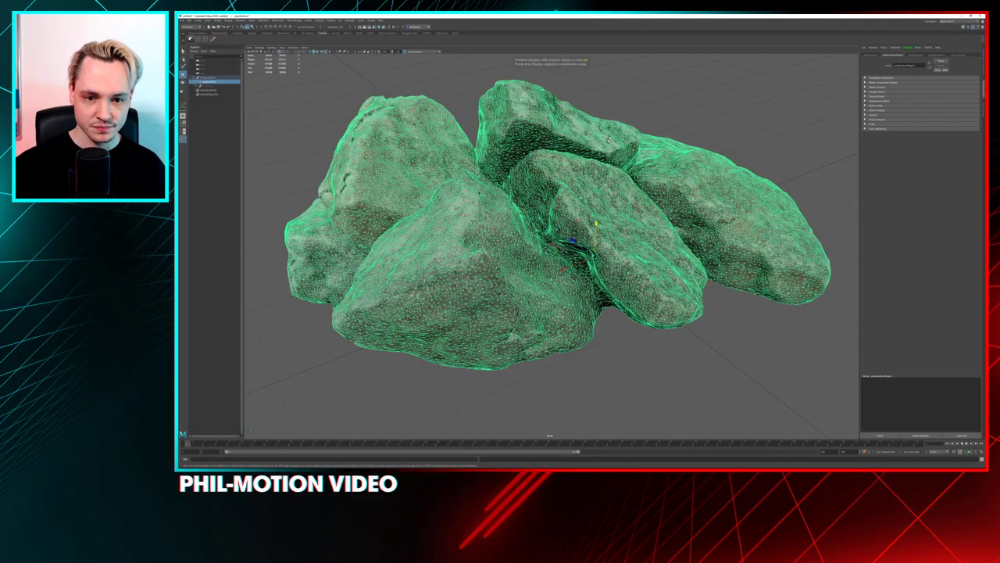
{"action": "left_click_drag", "start_coordinate": [498, 233], "coordinate": [578, 195], "text": "alt"}
{"action": "scroll", "coordinate": [469, 234], "scroll_direction": "down", "scroll_amount": 5}
{"action": "key", "text": "ctrl+shift+s"}
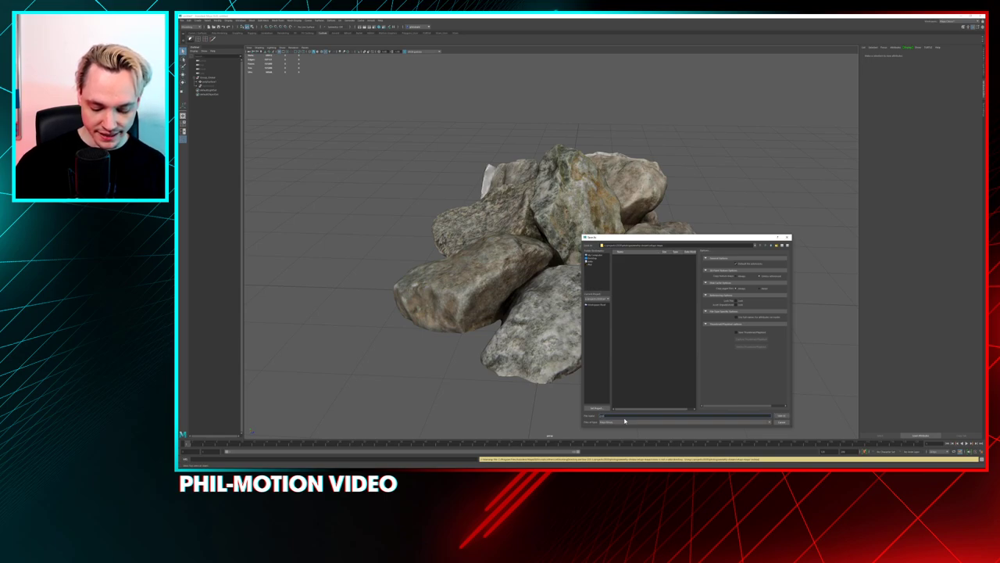
- Confirm saving the scene, then select the rock mesh and open a main menu
{"action": "key", "text": "Return"}
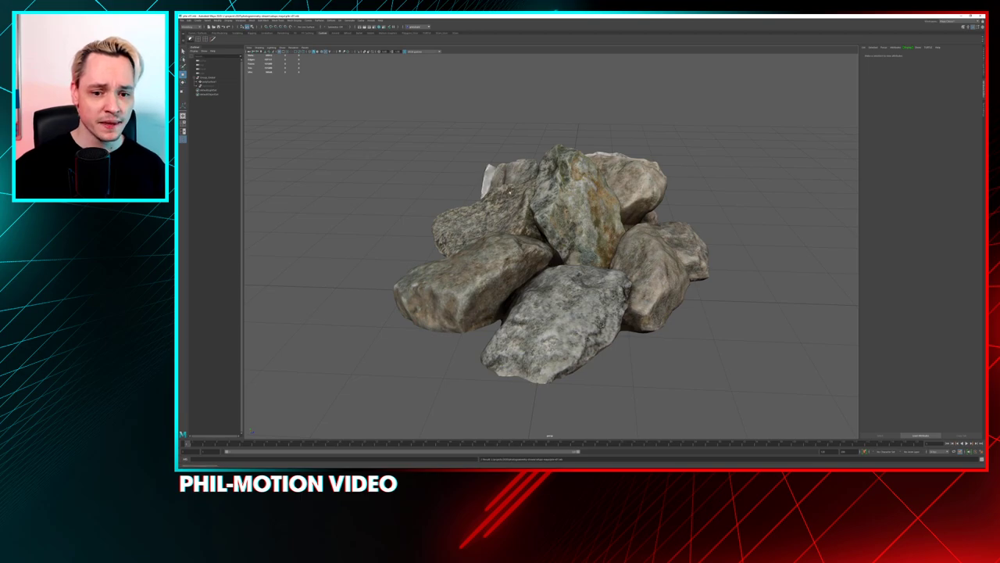
{"action": "left_click", "coordinate": [207, 81]}
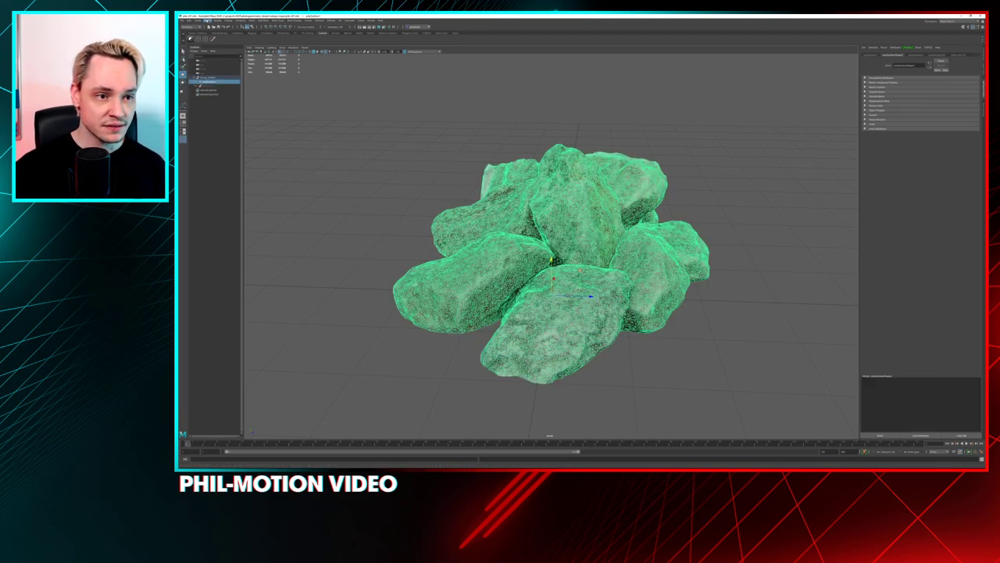
{"action": "left_click", "coordinate": [208, 20]}
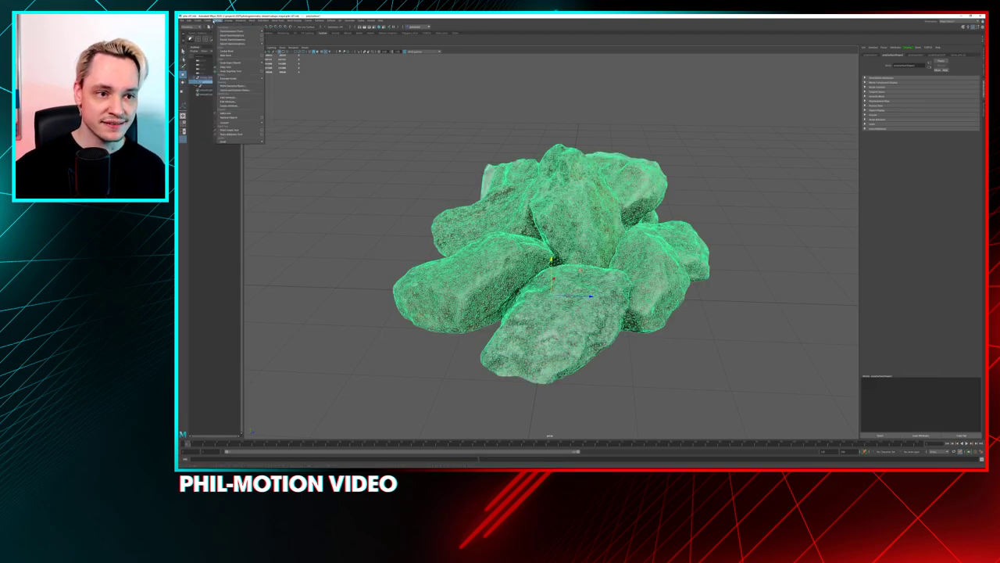
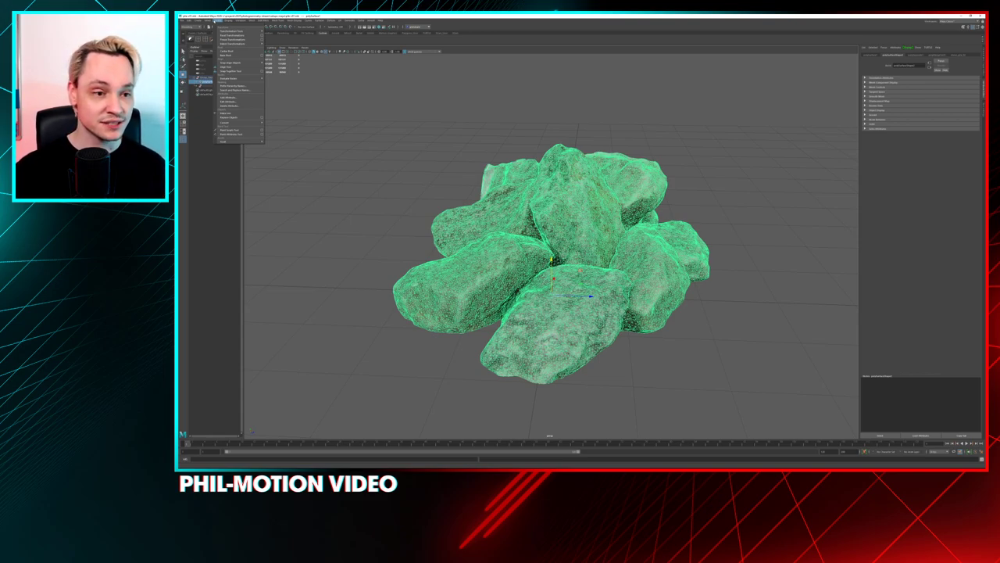
- Delete the scene's construction history with Edit > Delete by Type > History
{"action": "mouse_move", "coordinate": [211, 21]}
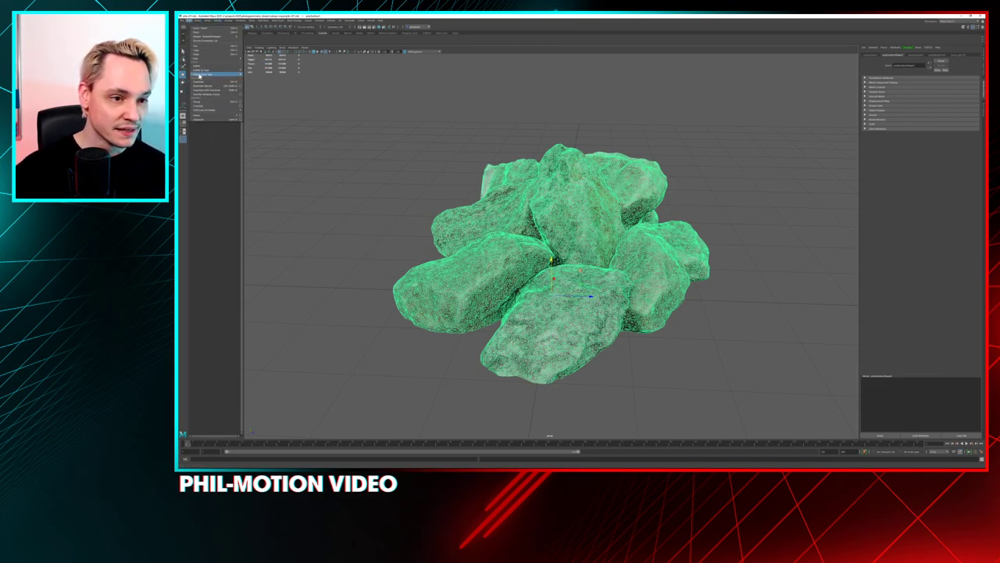
{"action": "mouse_move", "coordinate": [211, 72]}
{"action": "left_click", "coordinate": [250, 72]}
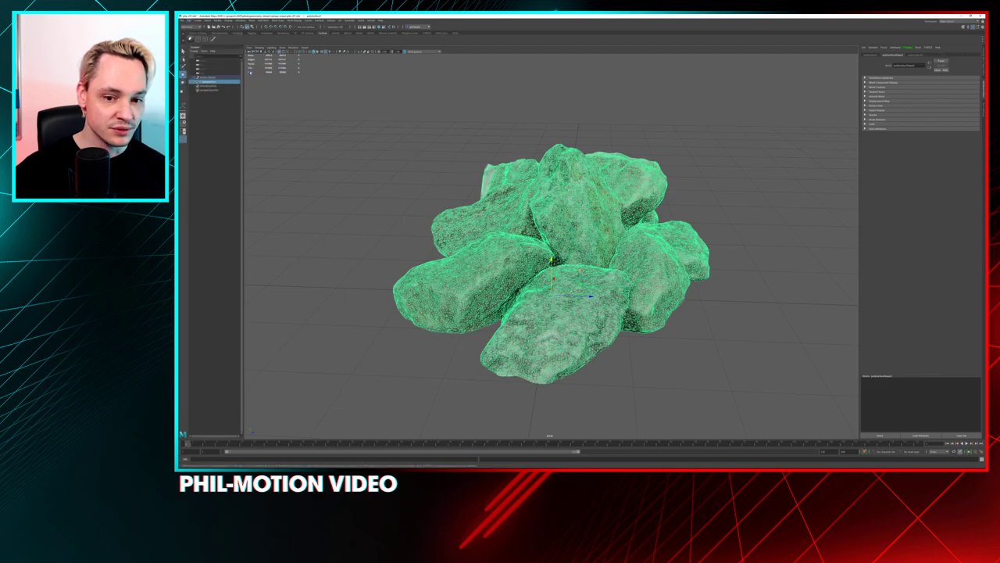
- Reselect the rocks and tear off the hotbox Mesh menu as a floating panel
{"action": "left_click", "coordinate": [347, 152]}
{"action": "left_click", "coordinate": [215, 82]}
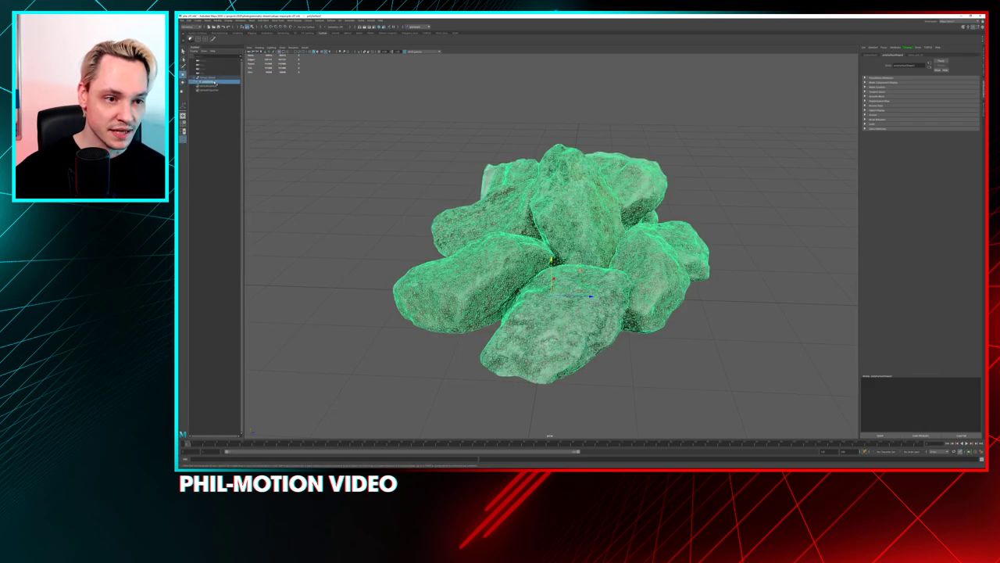
{"action": "left_click", "coordinate": [213, 81]}
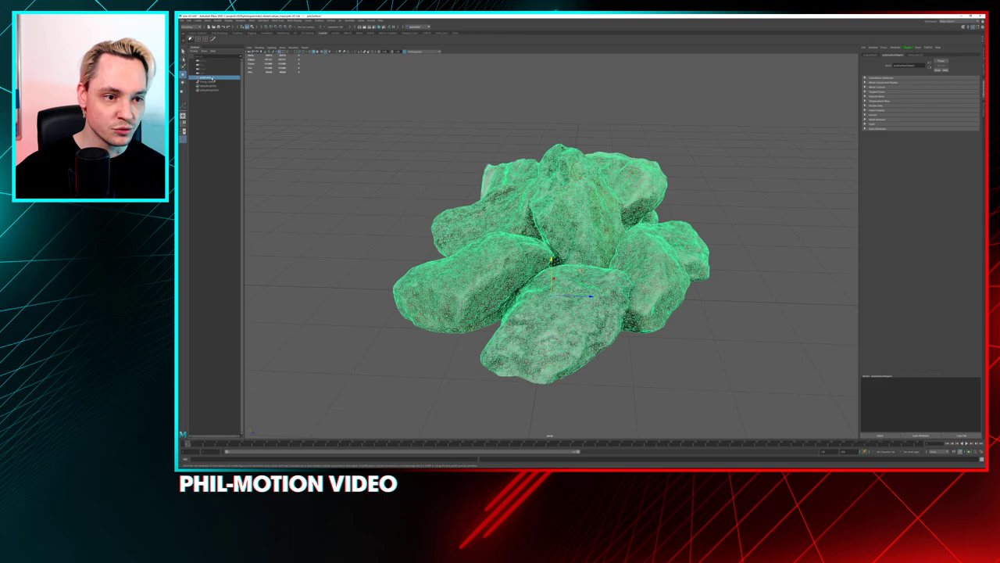
{"action": "left_click", "coordinate": [221, 97]}
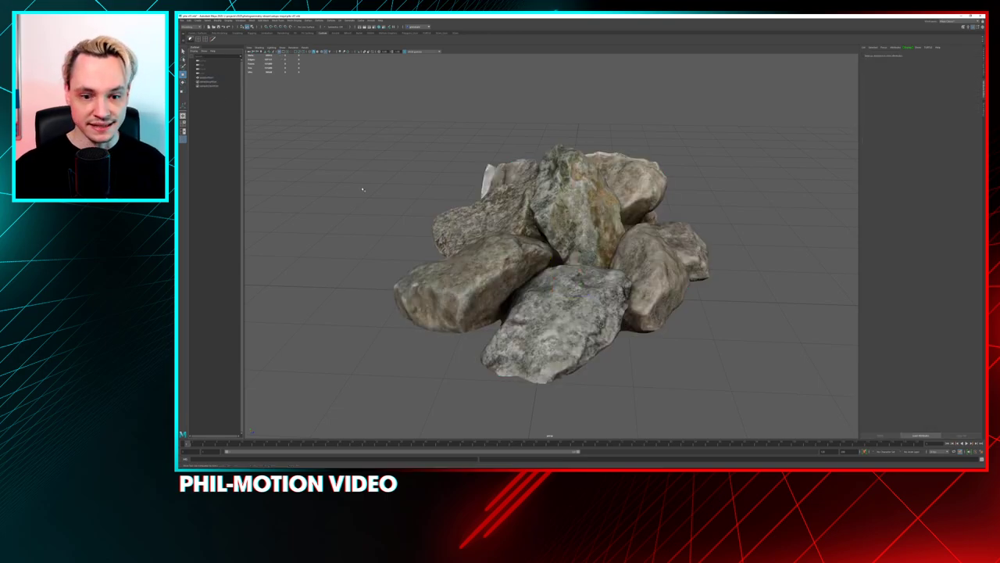
{"action": "left_click_drag", "start_coordinate": [363, 189], "coordinate": [438, 203], "text": "alt"}
{"action": "left_click", "coordinate": [500, 235]}
{"action": "mouse_move", "coordinate": [500, 235]}
{"action": "left_mouse_down", "text": "alt"}
{"action": "mouse_move", "coordinate": [492, 226]}
{"action": "mouse_move", "coordinate": [512, 222]}
{"action": "left_mouse_up", "text": "alt"}
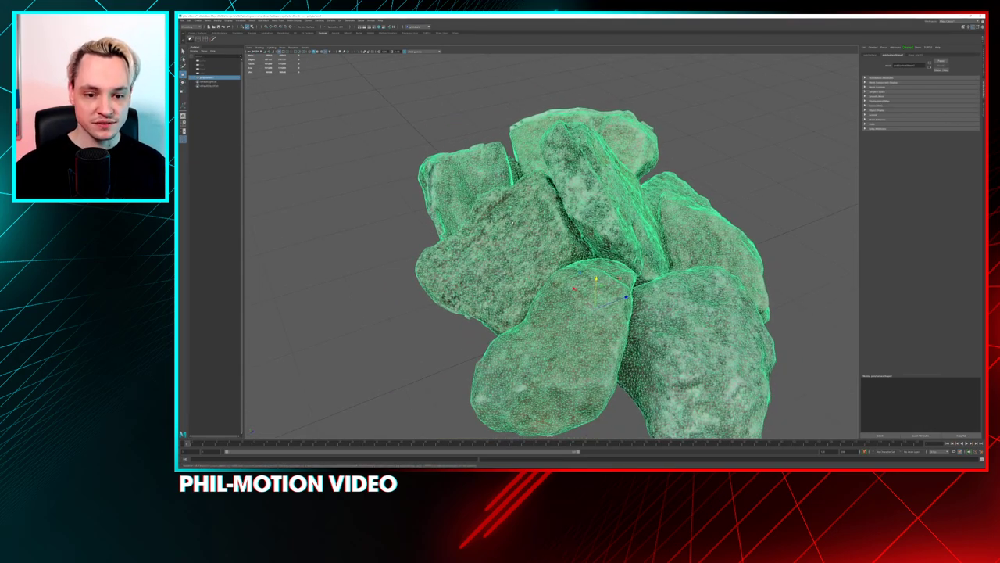
{"action": "key", "text": "space"}
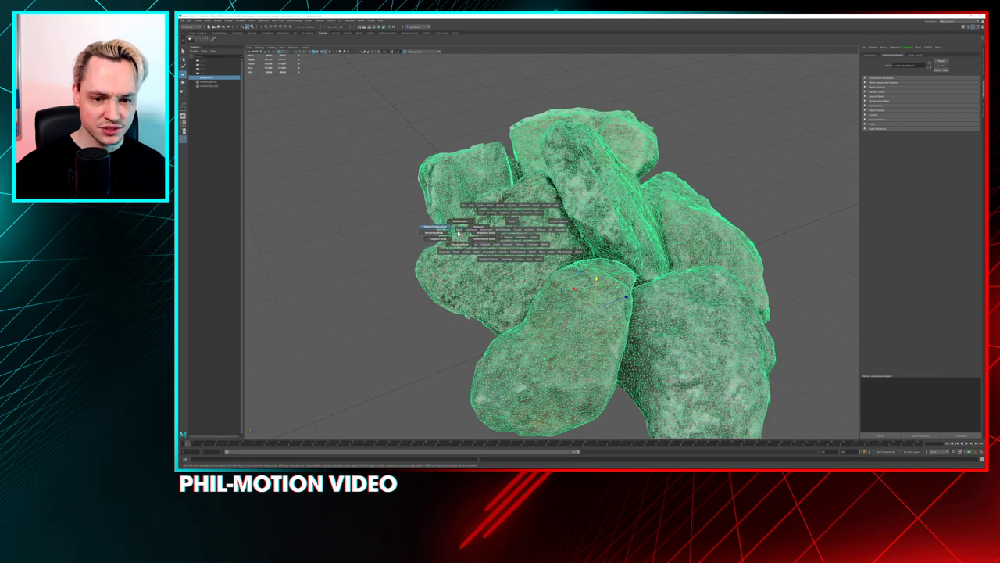
{"action": "key", "text": "space"}
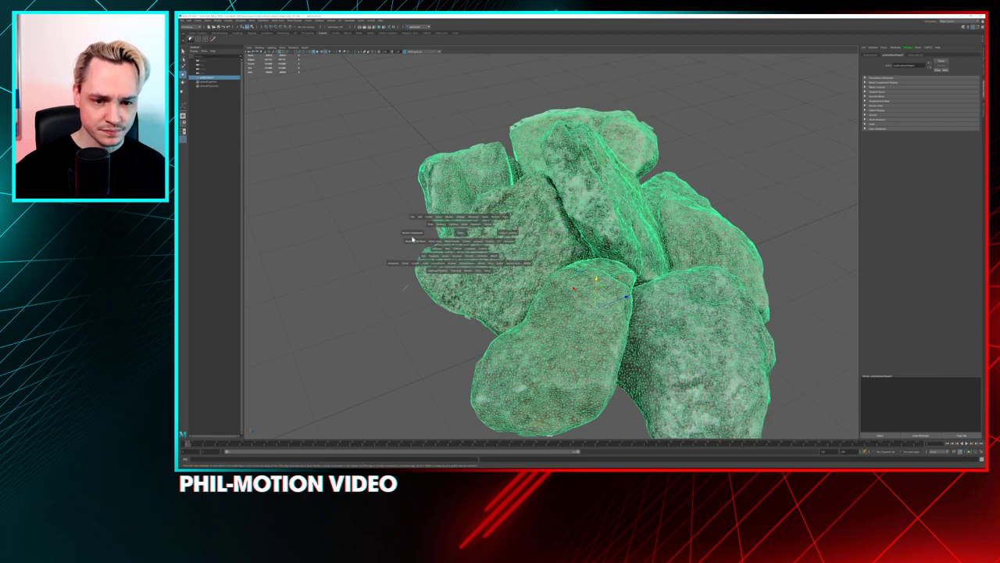
{"action": "left_click", "coordinate": [413, 239]}
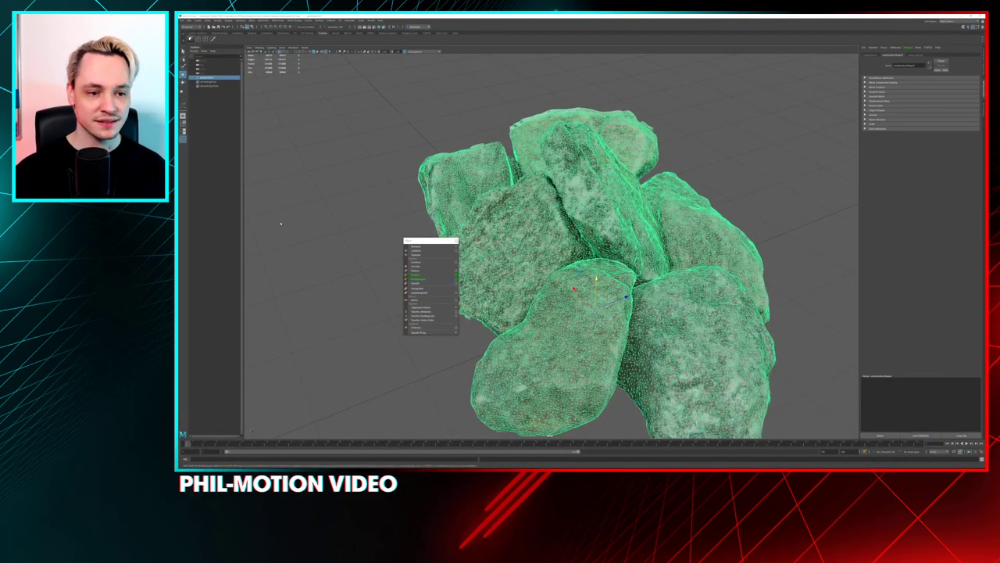
- Select the rock mesh and open the UV Editor to show its UV borders
{"action": "left_click", "coordinate": [393, 218]}
{"action": "left_click", "coordinate": [452, 179]}
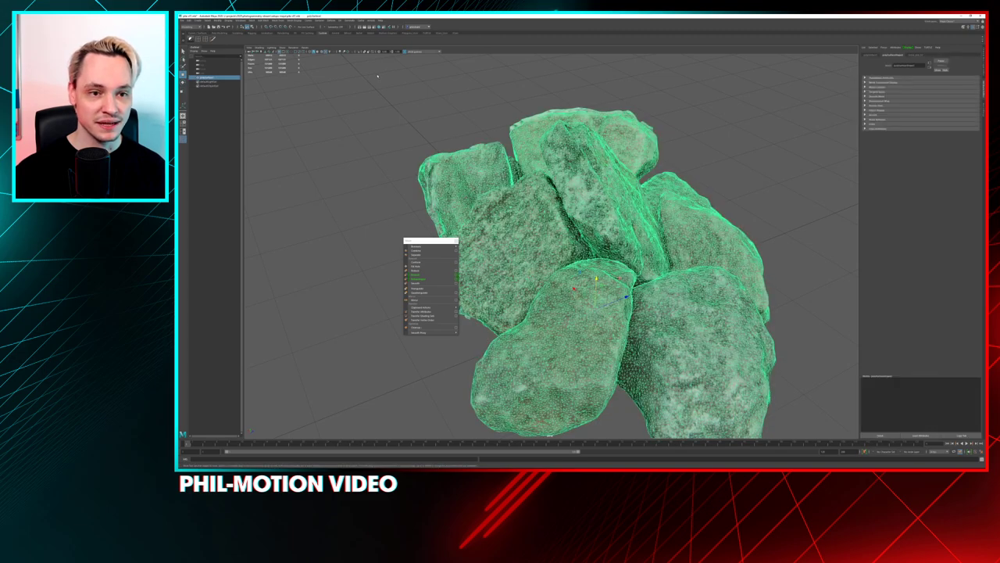
{"action": "key", "text": "space"}
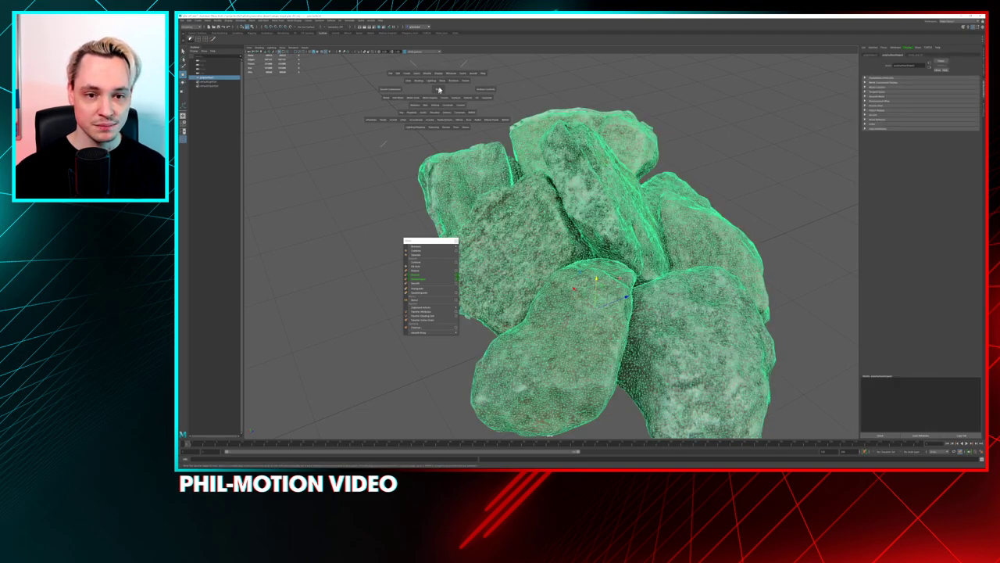
{"action": "left_click", "coordinate": [477, 98]}
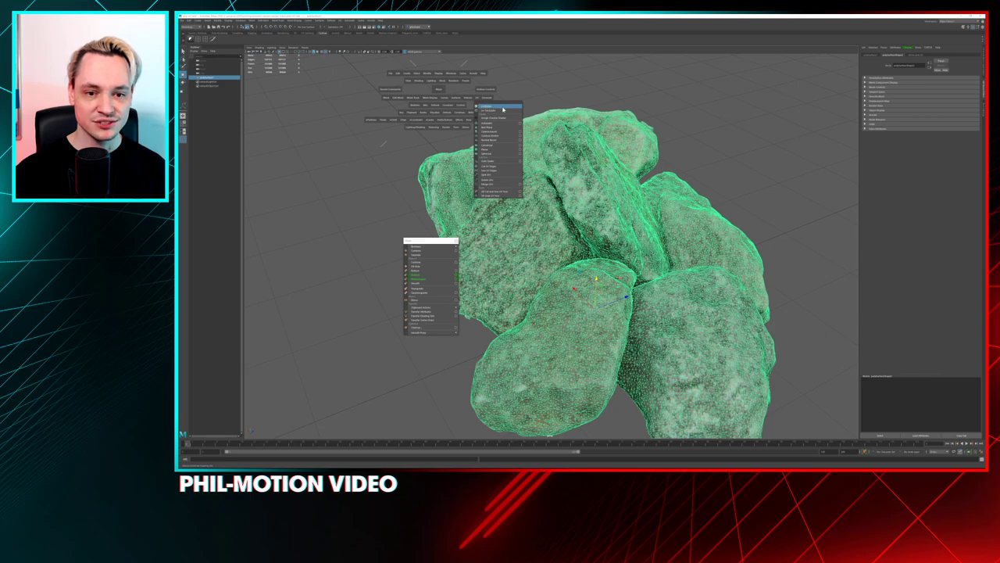
{"action": "left_click", "coordinate": [503, 108]}
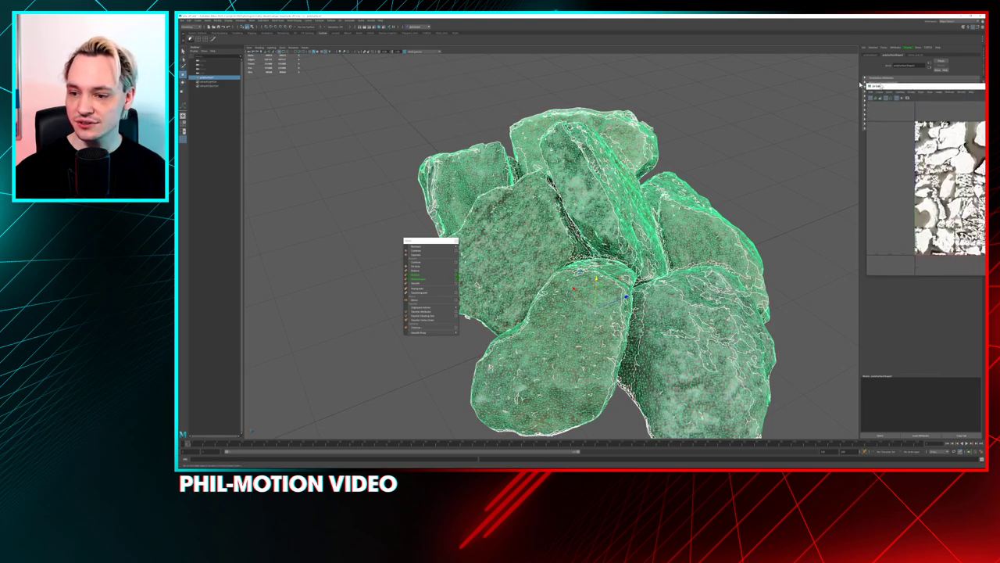
- Review the rocks' UV layout, close the UV Editor, and tumble to an oblique view
{"action": "left_click_drag", "start_coordinate": [861, 83], "coordinate": [547, 82]}
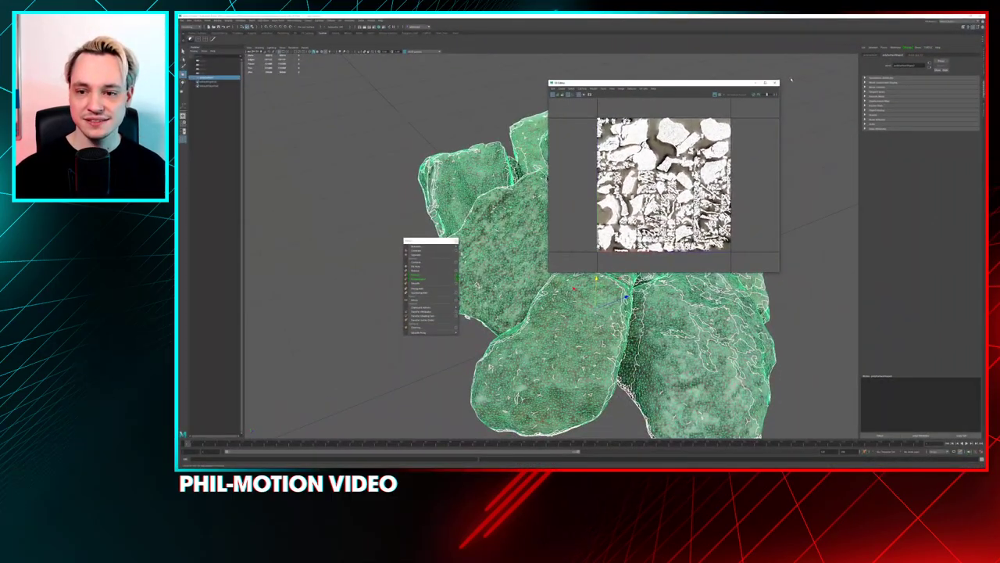
{"action": "left_click", "coordinate": [776, 82]}
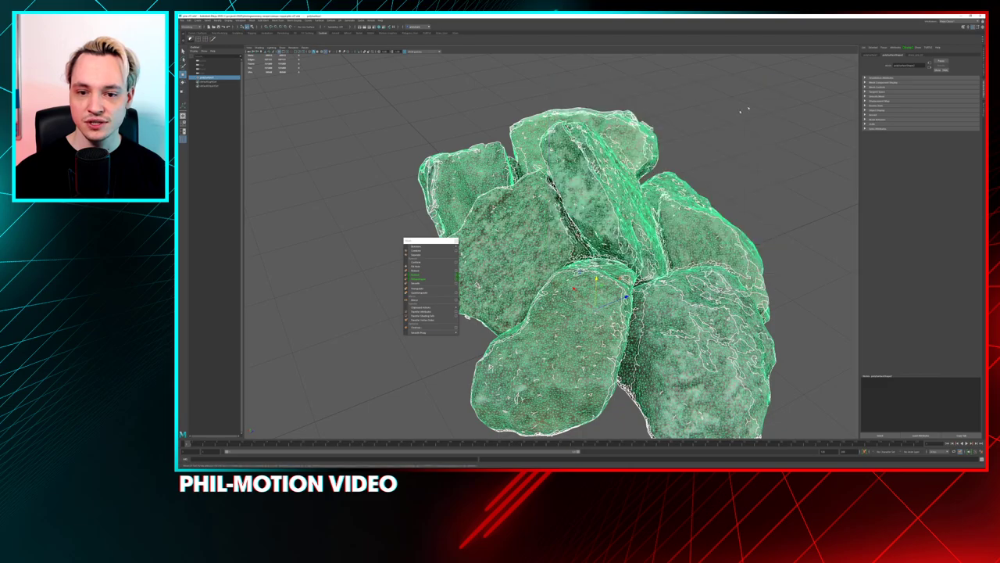
{"action": "scroll", "coordinate": [551, 246], "scroll_direction": "up", "scroll_amount": 10}
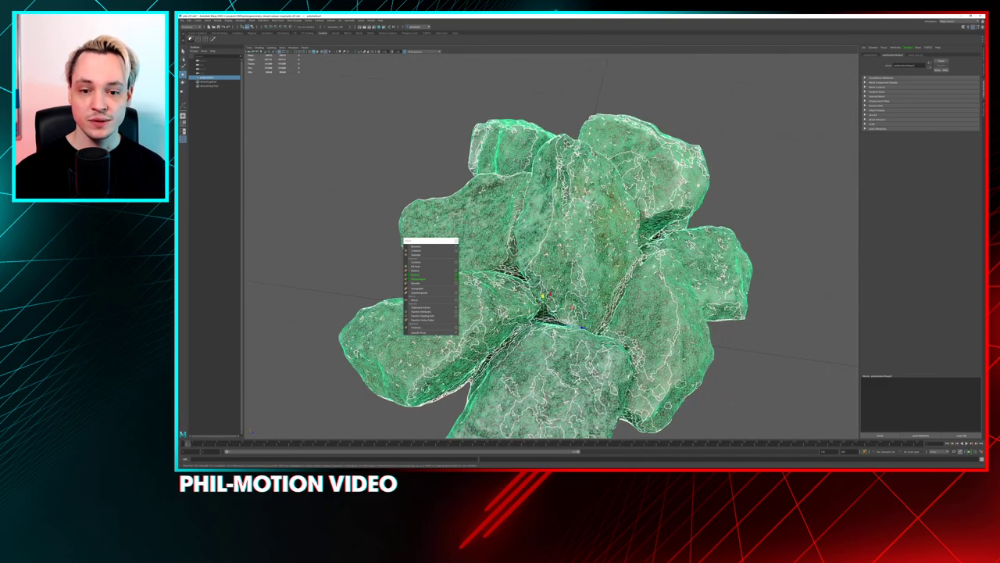
{"action": "scroll", "coordinate": [551, 247], "scroll_direction": "down", "scroll_amount": 10}
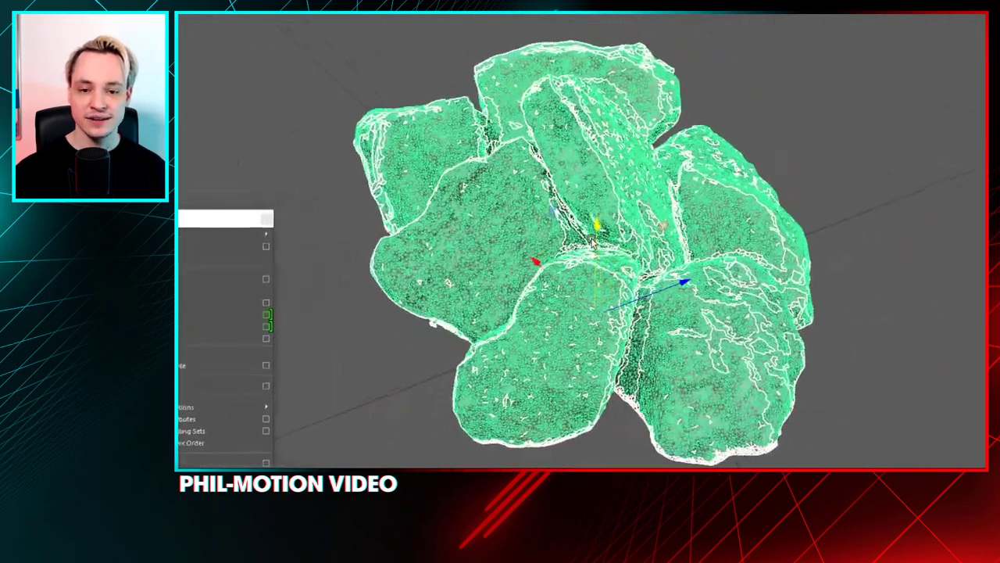
{"action": "left_click_drag", "start_coordinate": [592, 242], "coordinate": [614, 247], "text": "alt"}
{"action": "scroll", "coordinate": [594, 235], "scroll_direction": "up", "scroll_amount": 10}
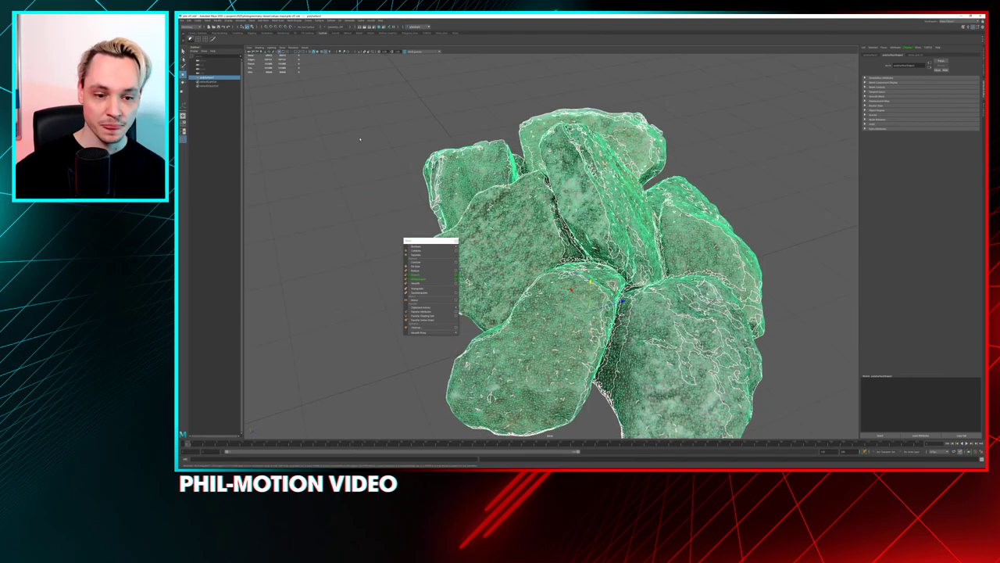
- Move the mesh panel aside, orbit the rocks, and open the Mesh Reduce options
{"action": "left_click", "coordinate": [360, 139]}
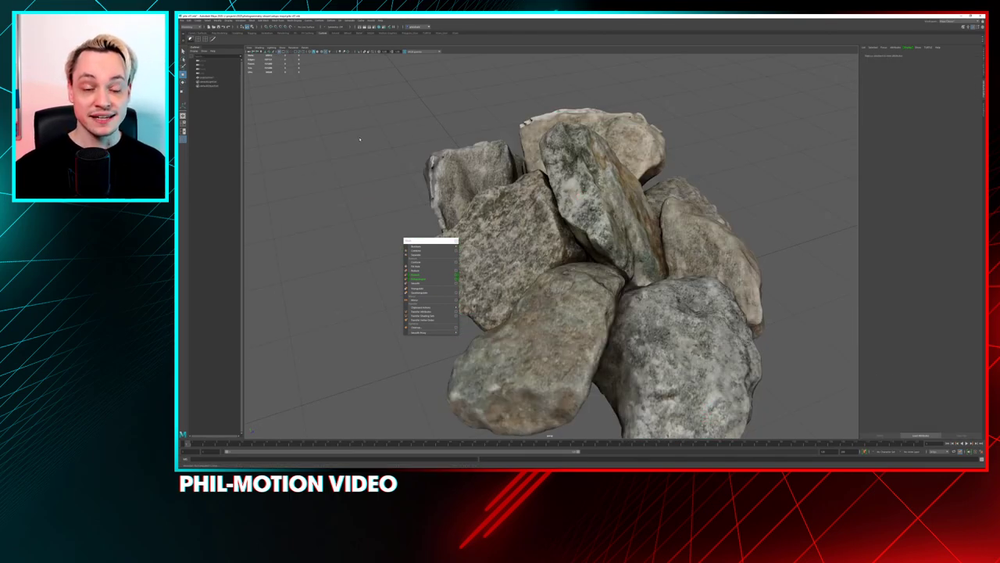
{"action": "left_click_drag", "start_coordinate": [426, 242], "coordinate": [346, 188]}
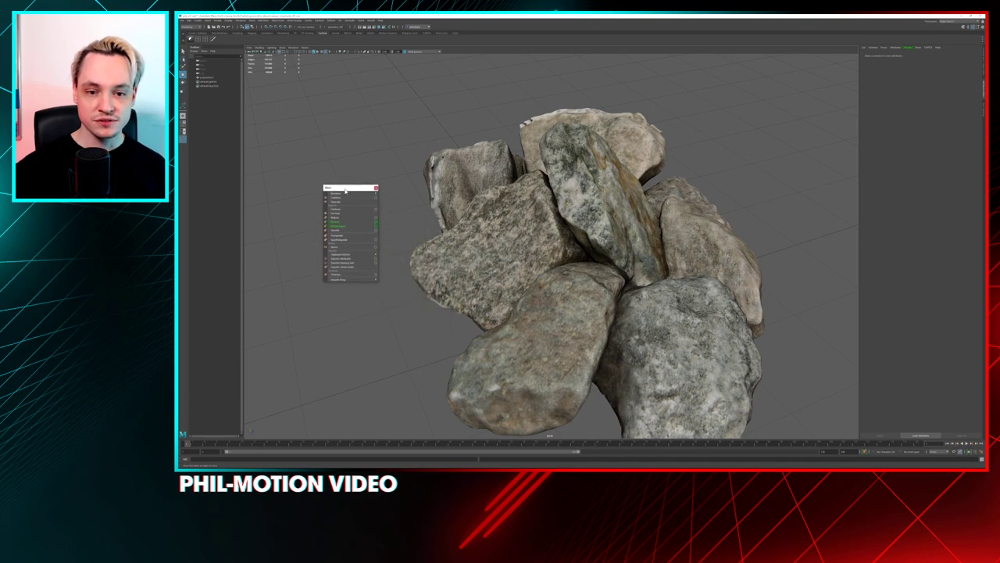
{"action": "left_click_drag", "start_coordinate": [500, 235], "coordinate": [563, 146], "text": "alt"}
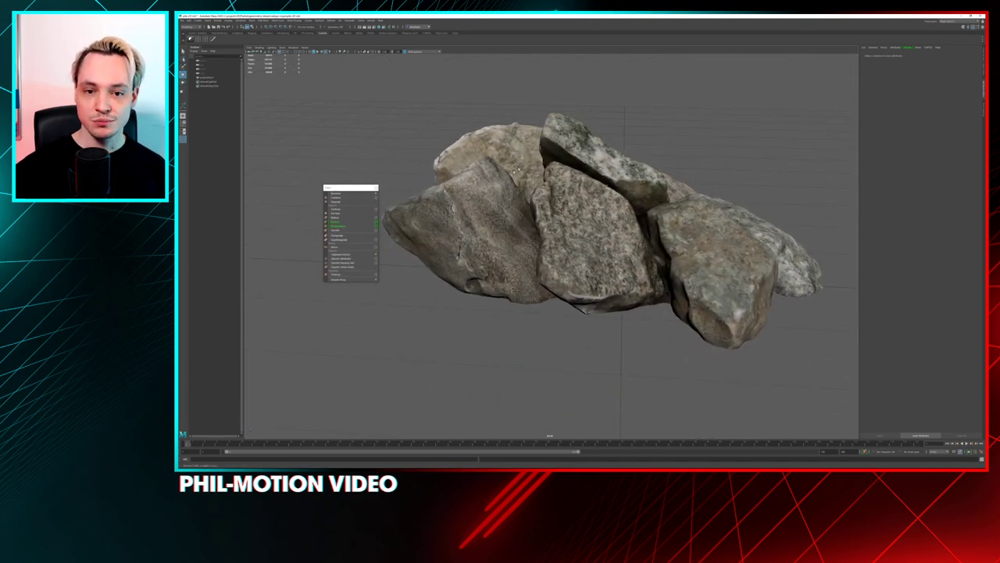
{"action": "left_click_drag", "start_coordinate": [516, 170], "coordinate": [487, 196], "text": "alt"}
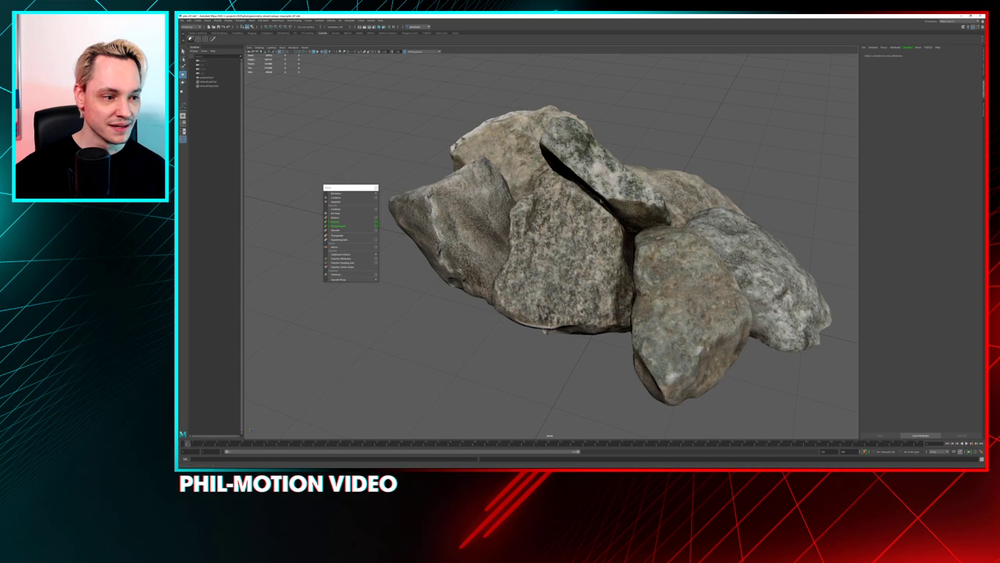
{"action": "left_click", "coordinate": [376, 217]}
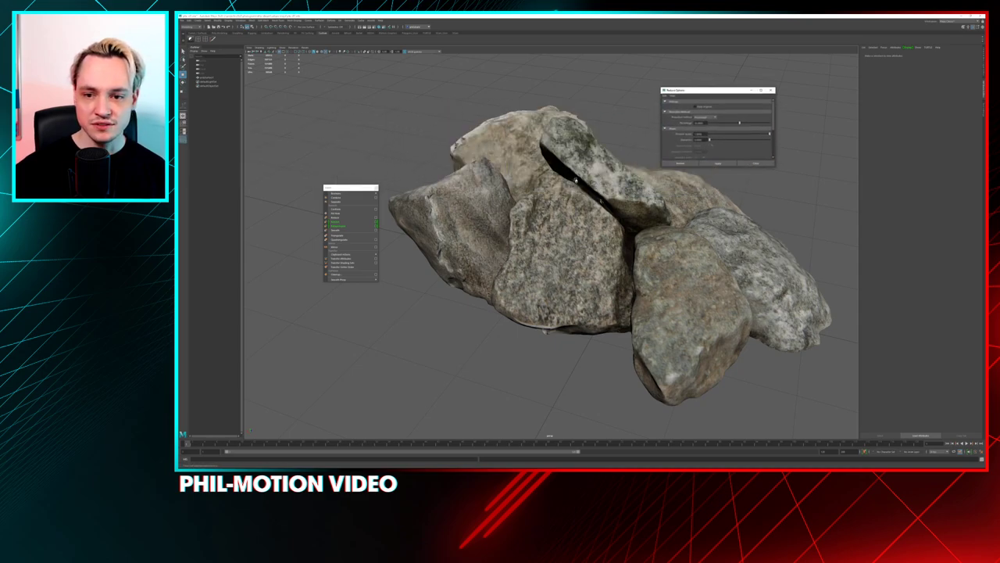
- Reduce the rock mesh using another reduction method, with UV border preservation at about 0.27
{"action": "left_click", "coordinate": [575, 178]}
{"action": "left_click", "coordinate": [703, 117]}
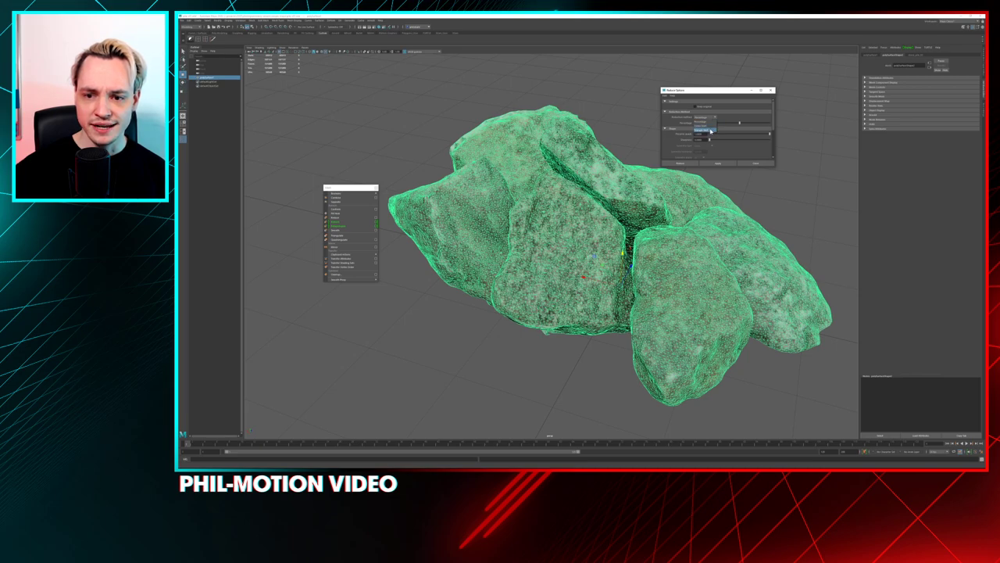
{"action": "left_click", "coordinate": [708, 125]}
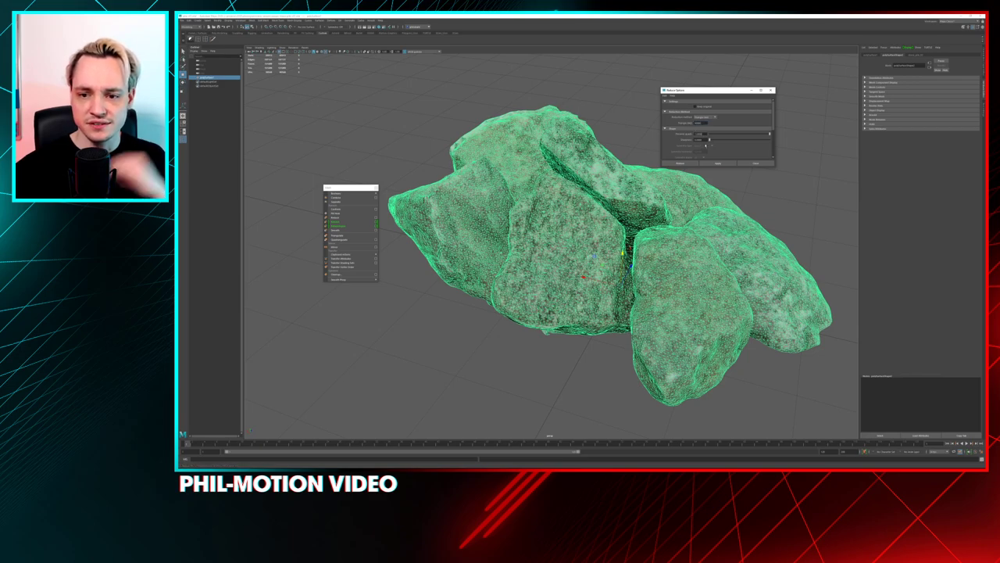
{"action": "left_click_drag", "start_coordinate": [718, 167], "coordinate": [708, 232]}
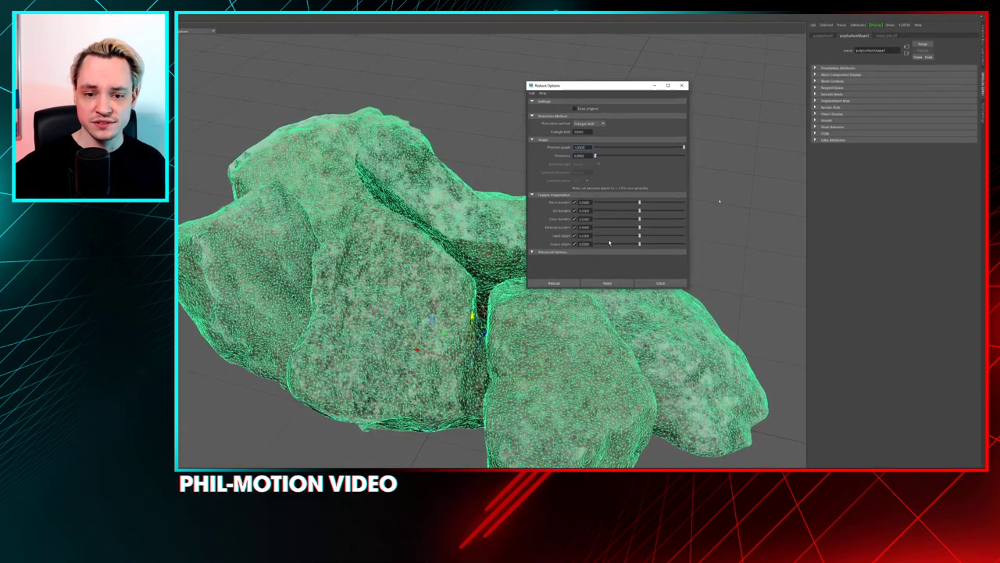
{"action": "left_click_drag", "start_coordinate": [624, 240], "coordinate": [614, 242]}
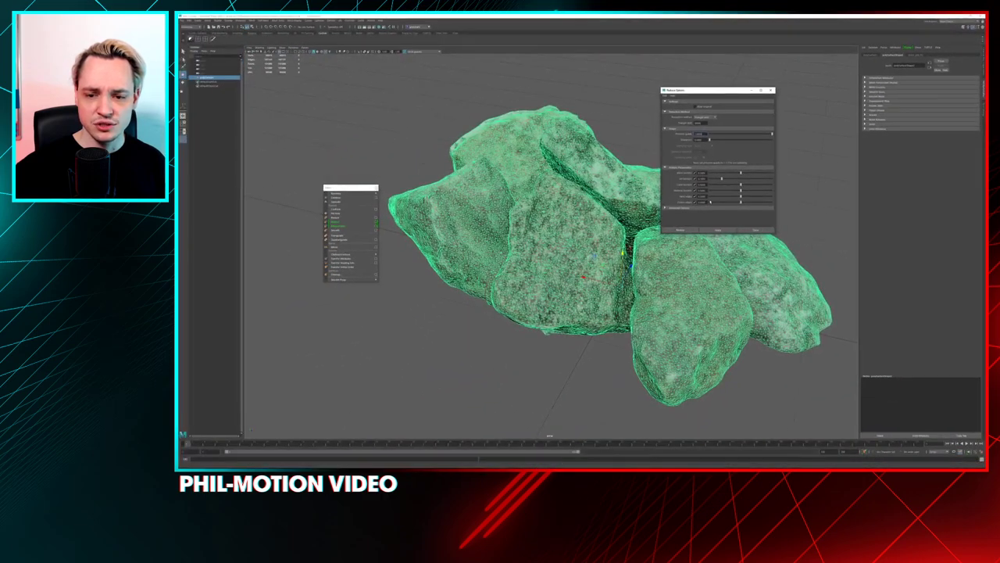
{"action": "left_click", "coordinate": [708, 209]}
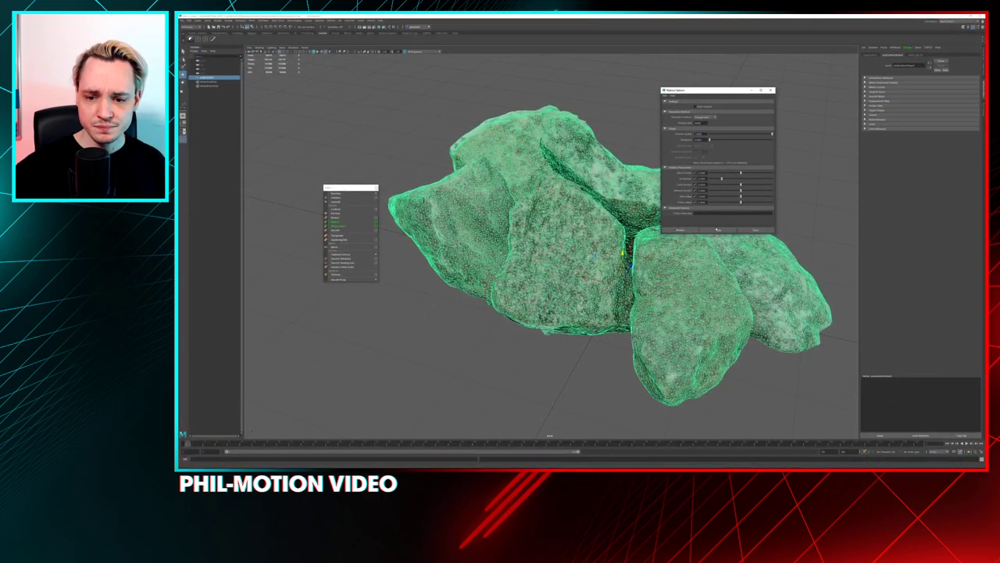
{"action": "left_click", "coordinate": [718, 230]}
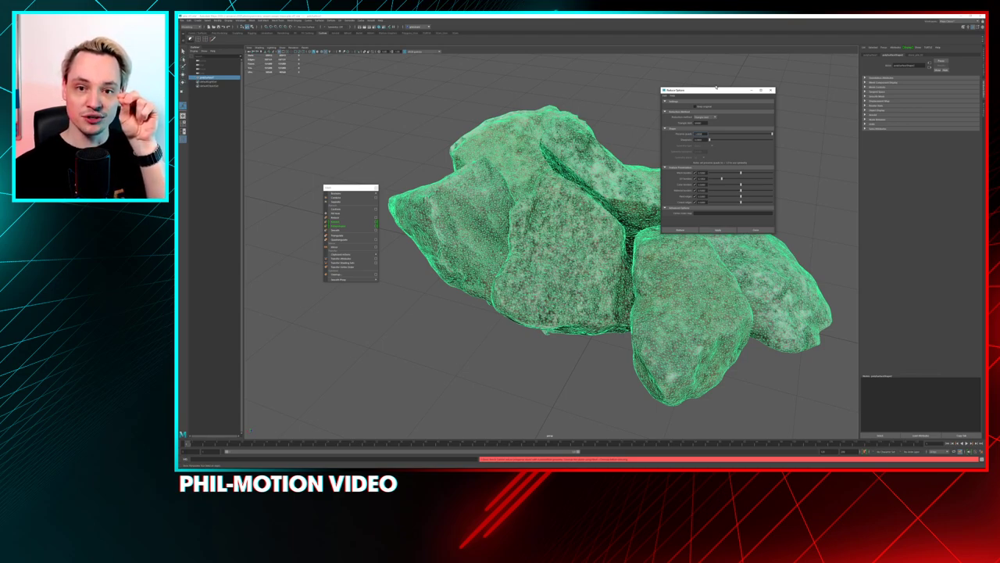
- Close the Reduce options, orbit around the reduced rocks, and reselect the rock pile
{"action": "left_click", "coordinate": [771, 228]}
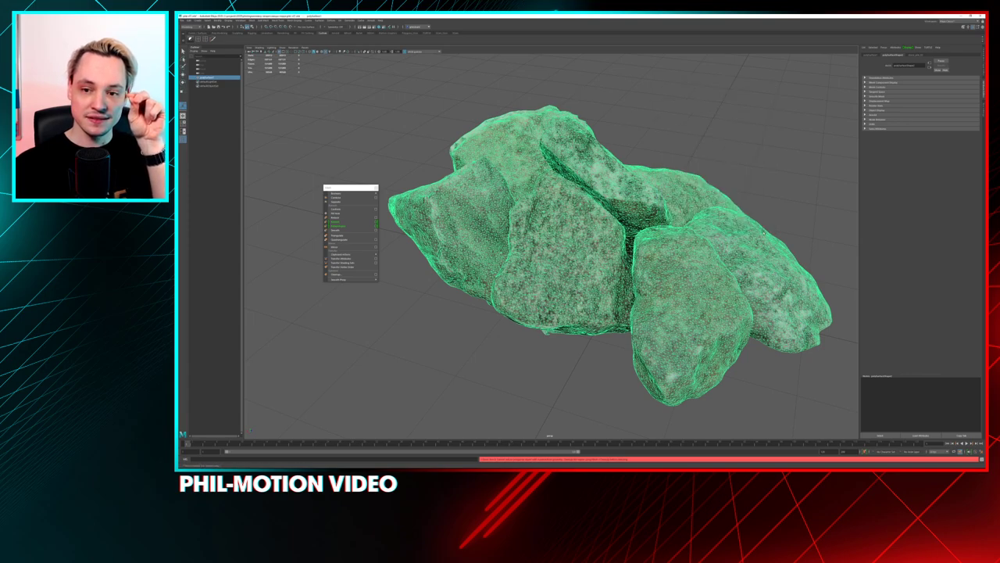
{"action": "right_click", "coordinate": [574, 185]}
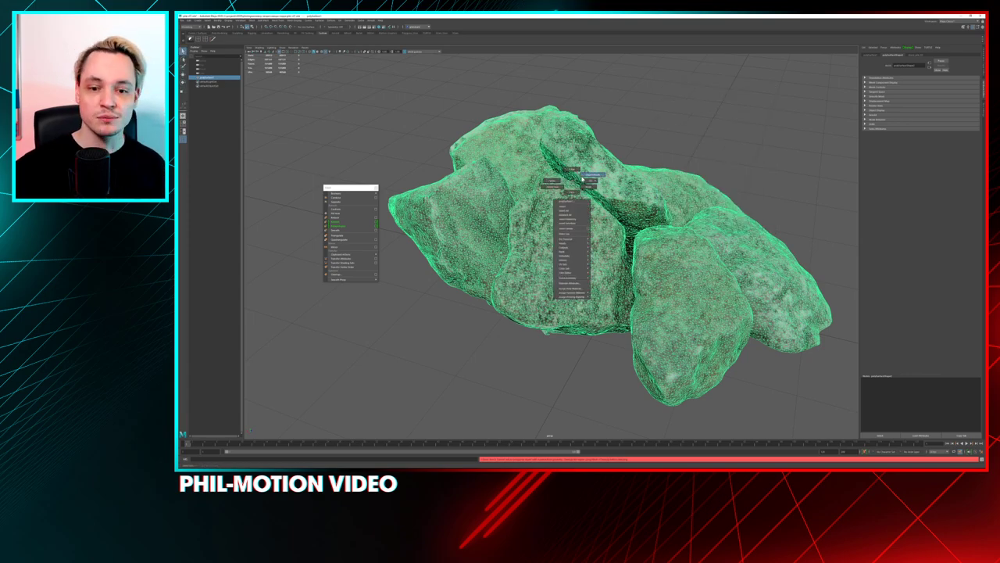
{"action": "left_click_drag", "start_coordinate": [551, 187], "coordinate": [469, 179], "text": "alt"}
{"action": "left_click", "coordinate": [519, 165]}
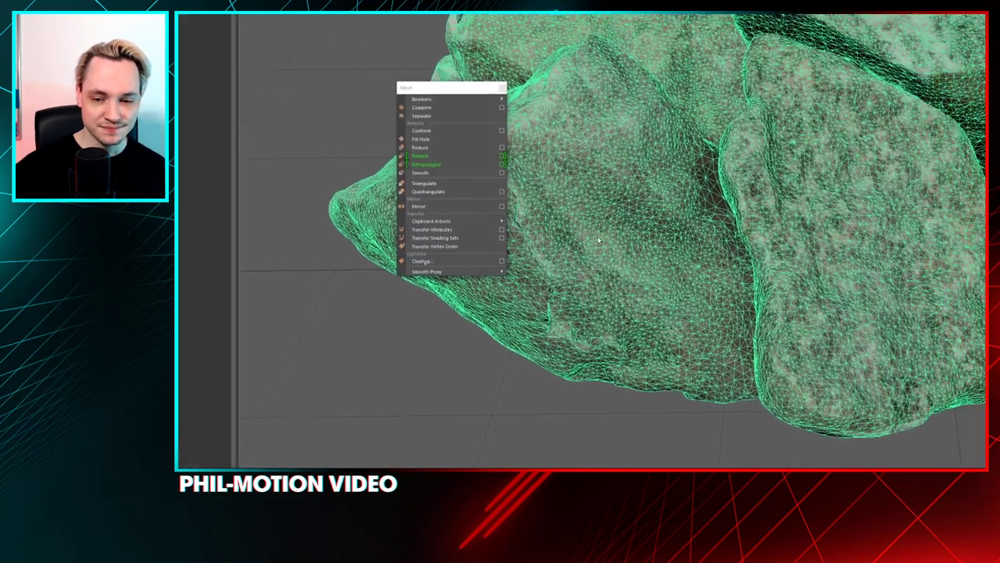
- Set Mesh Cleanup options to fix Non-planar faces, with Faces with holes unchecked
{"action": "left_click", "coordinate": [573, 246]}
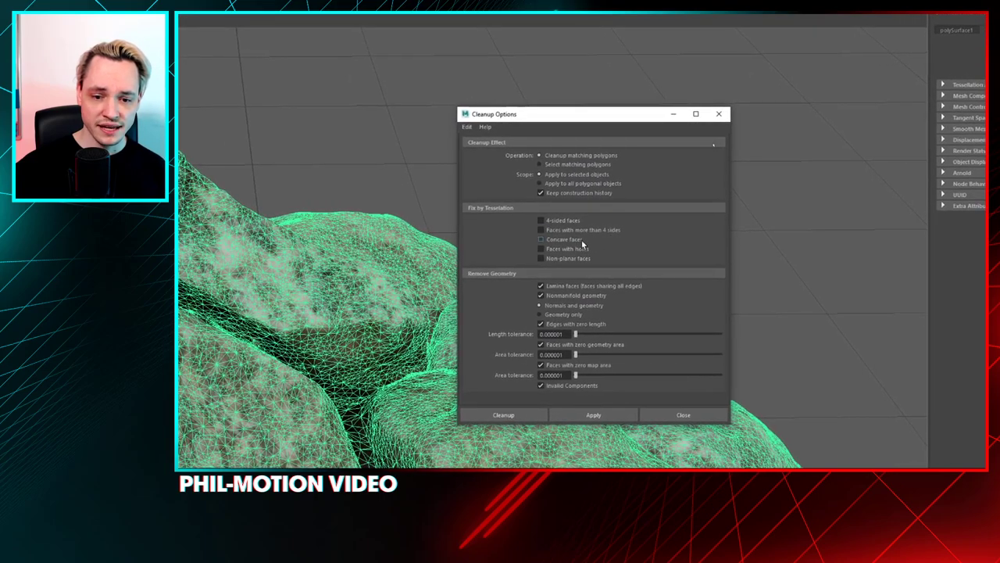
{"action": "left_click", "coordinate": [581, 245]}
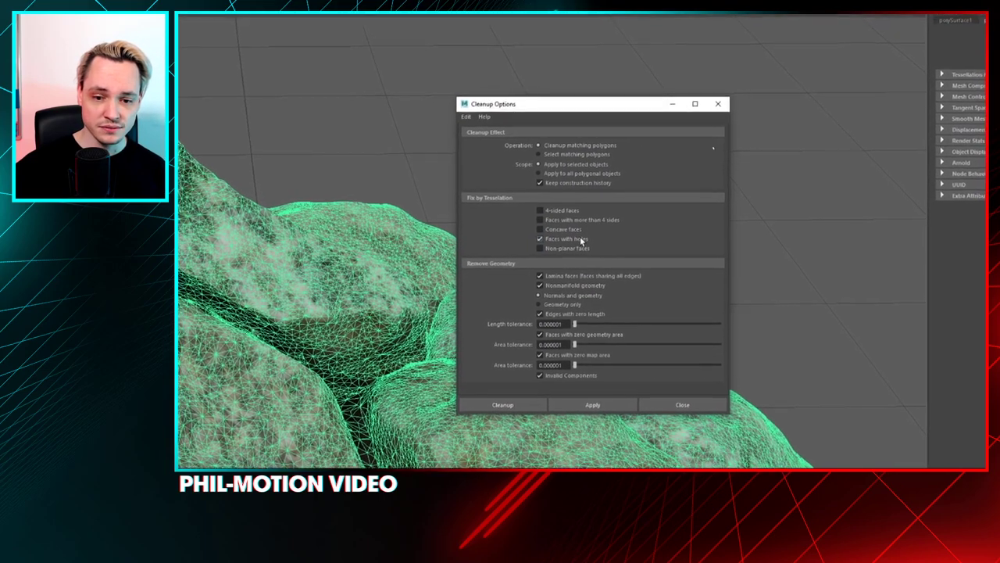
{"action": "left_click", "coordinate": [580, 240]}
{"action": "left_click", "coordinate": [581, 247]}
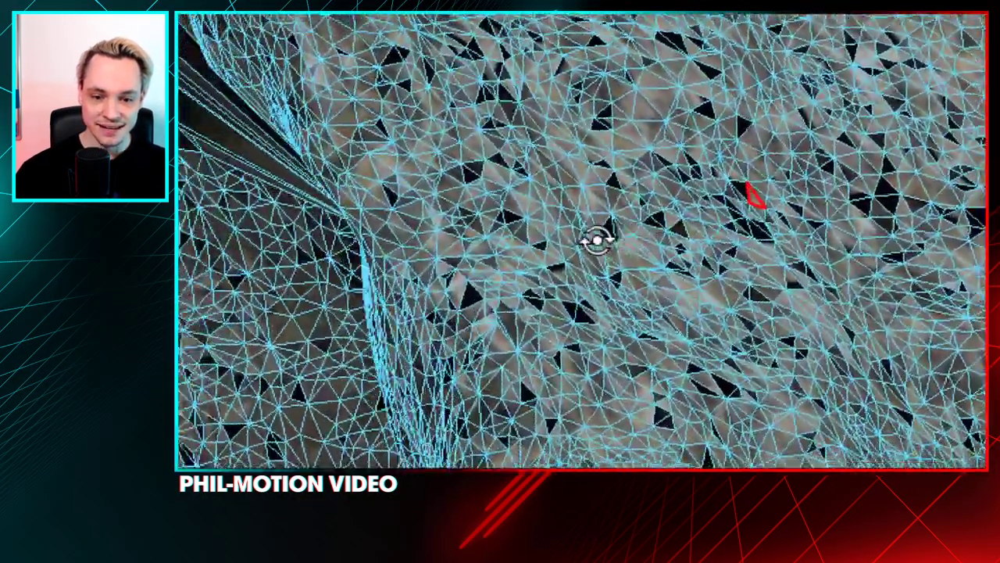
{"action": "left_click_drag", "start_coordinate": [596, 241], "coordinate": [602, 208], "text": "alt"}
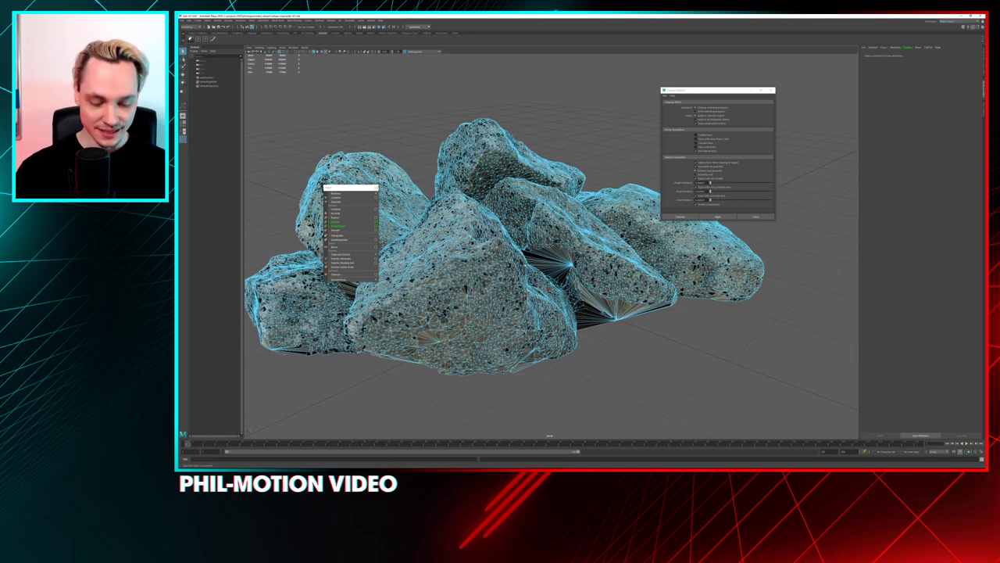
- Deselect the rocks and orbit back to inspect the photo texture for artefacts
{"action": "left_click", "coordinate": [585, 175]}
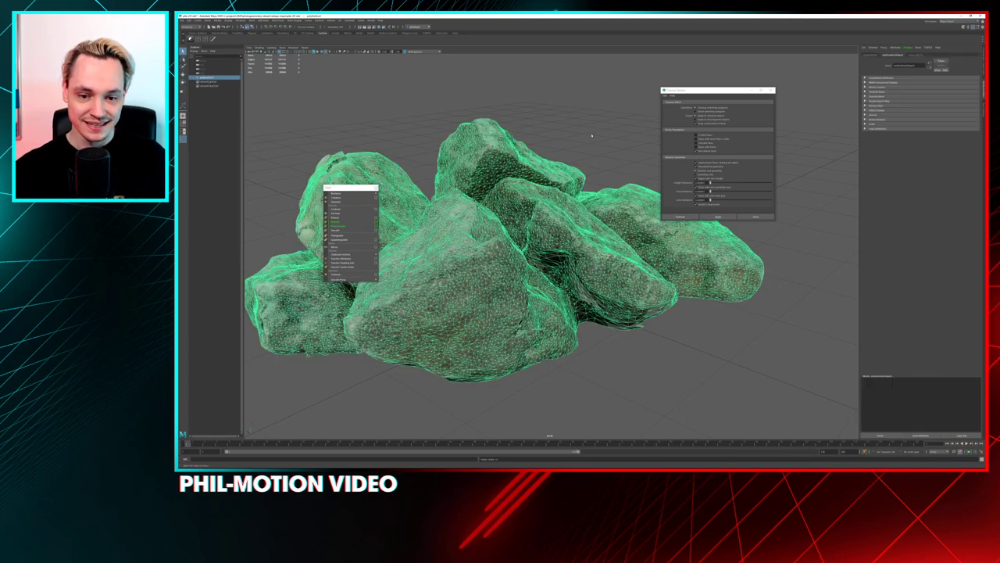
{"action": "left_click", "coordinate": [591, 136]}
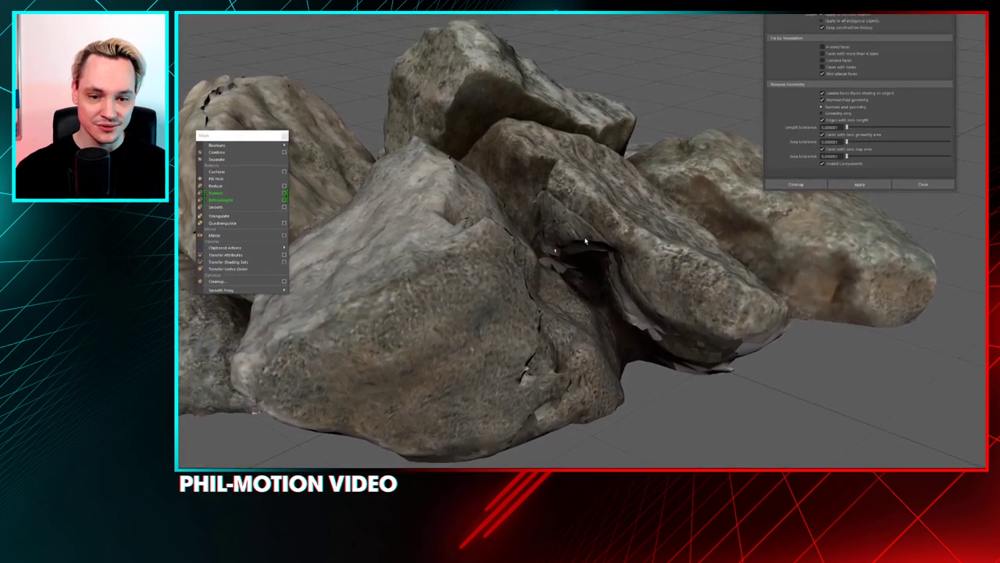
{"action": "scroll", "coordinate": [585, 240], "scroll_direction": "down", "scroll_amount": 3}
{"action": "left_click_drag", "start_coordinate": [581, 240], "coordinate": [641, 227], "text": "alt"}
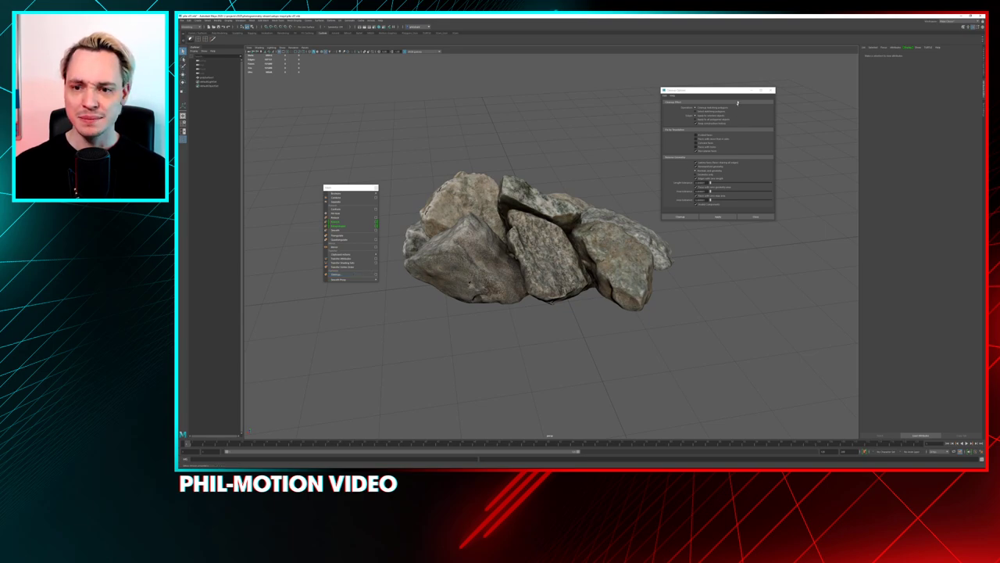
{"action": "left_click_drag", "start_coordinate": [707, 90], "coordinate": [701, 89]}
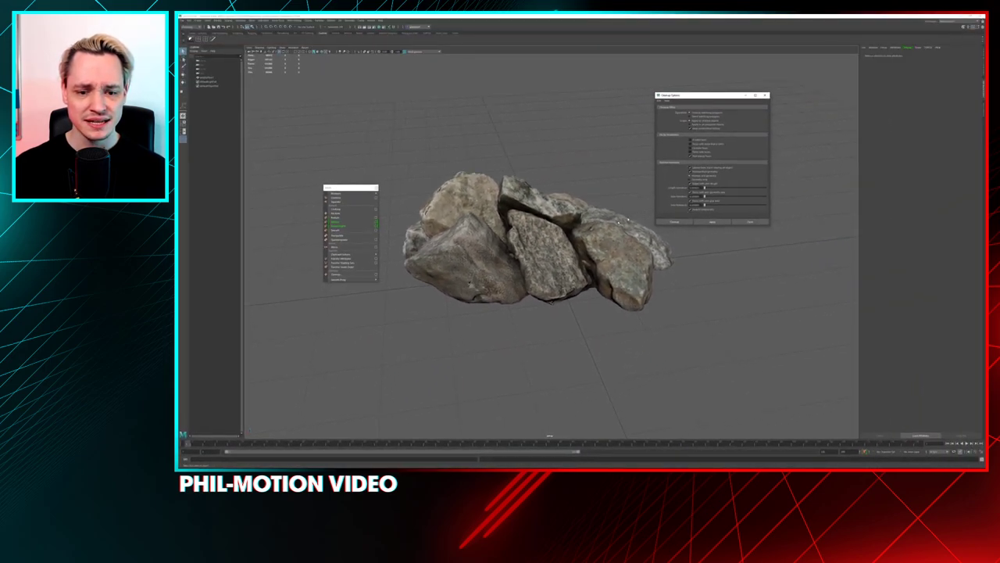
- Select the rock mesh with the Move tool, zoom around it, and enter component mode (F8)
{"action": "left_click", "coordinate": [549, 257]}
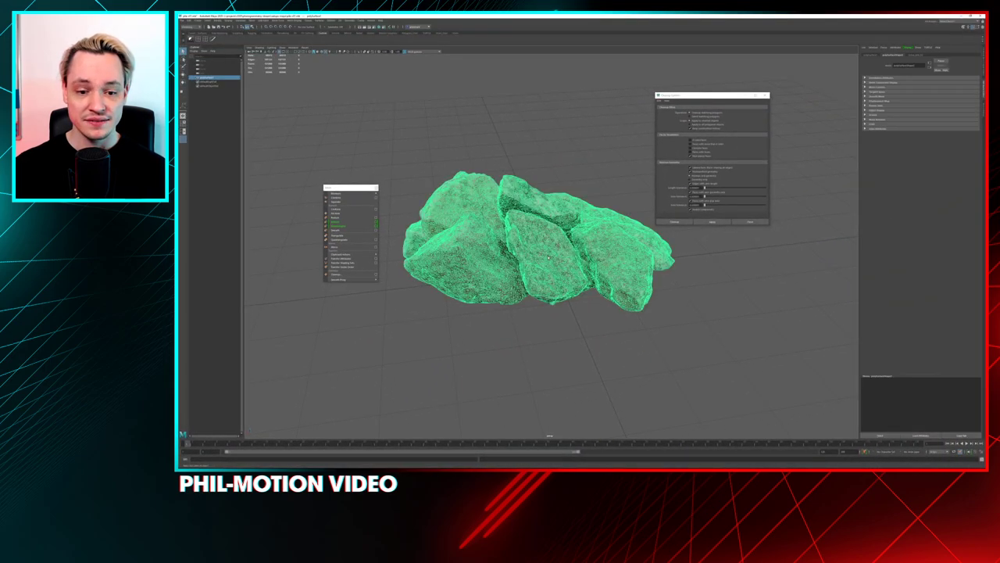
{"action": "key", "text": "w"}
{"action": "scroll", "coordinate": [551, 243], "scroll_direction": "up", "scroll_amount": 5}
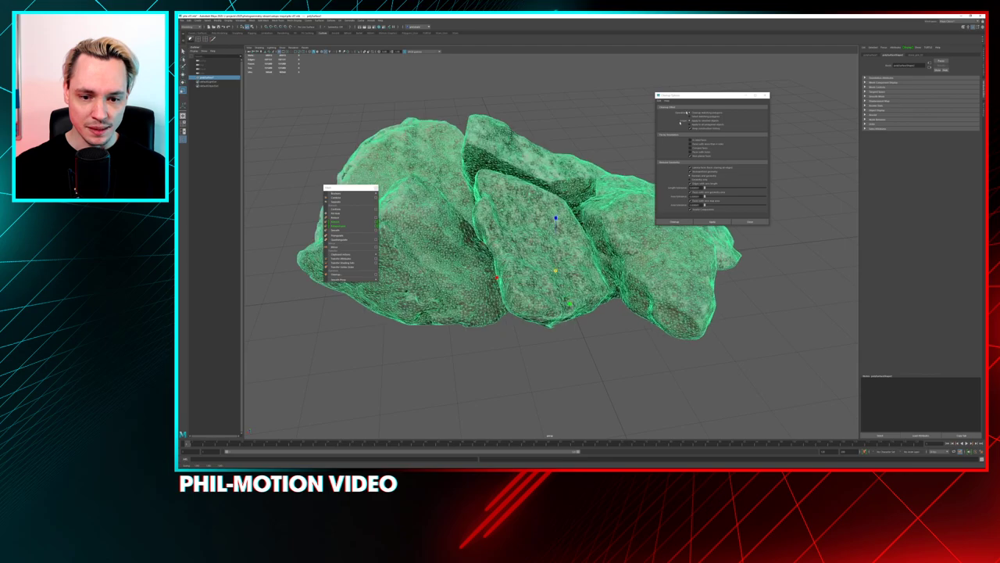
{"action": "scroll", "coordinate": [547, 242], "scroll_direction": "down", "scroll_amount": 10}
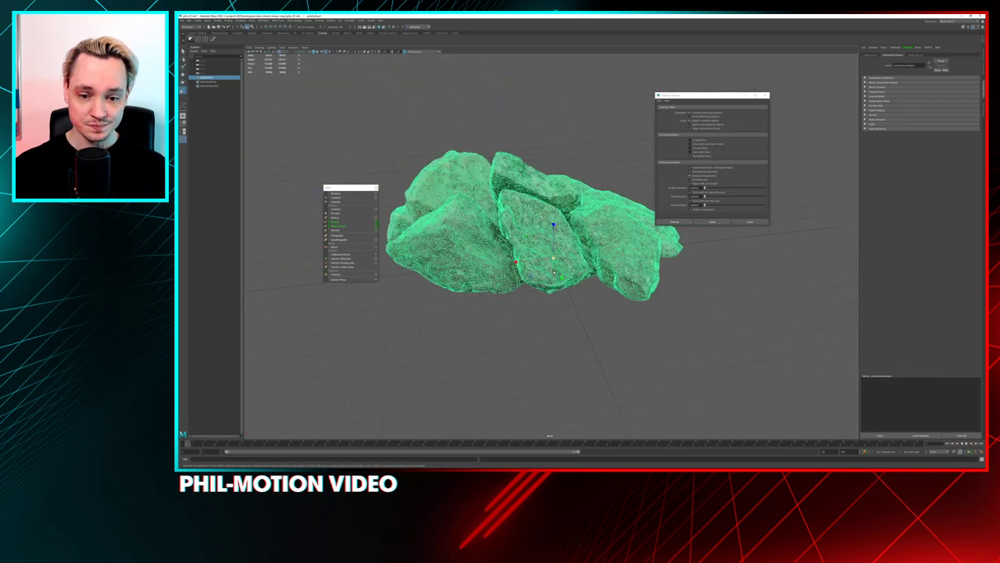
{"action": "scroll", "coordinate": [552, 248], "scroll_direction": "up", "scroll_amount": 8}
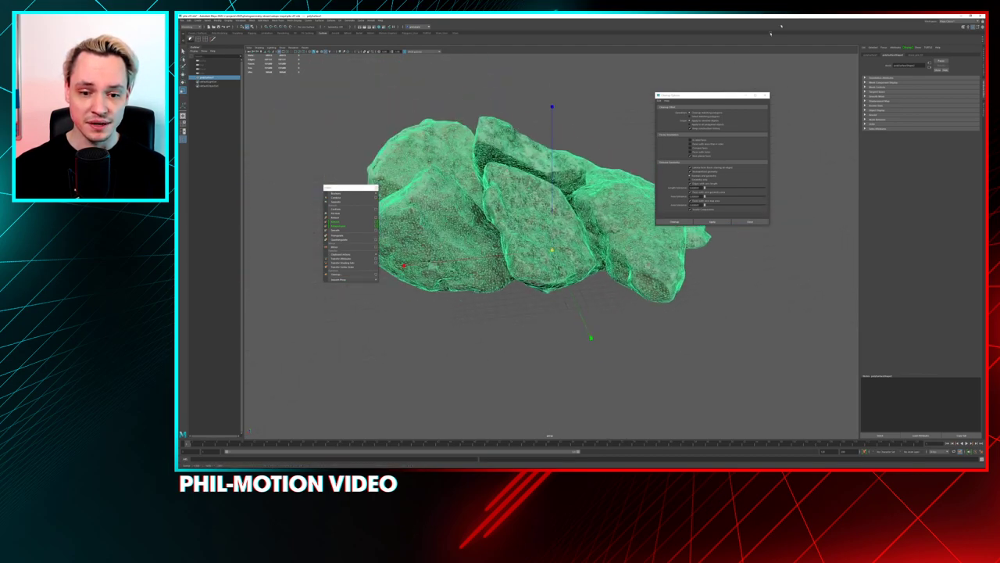
{"action": "scroll", "coordinate": [570, 229], "scroll_direction": "down", "scroll_amount": 4}
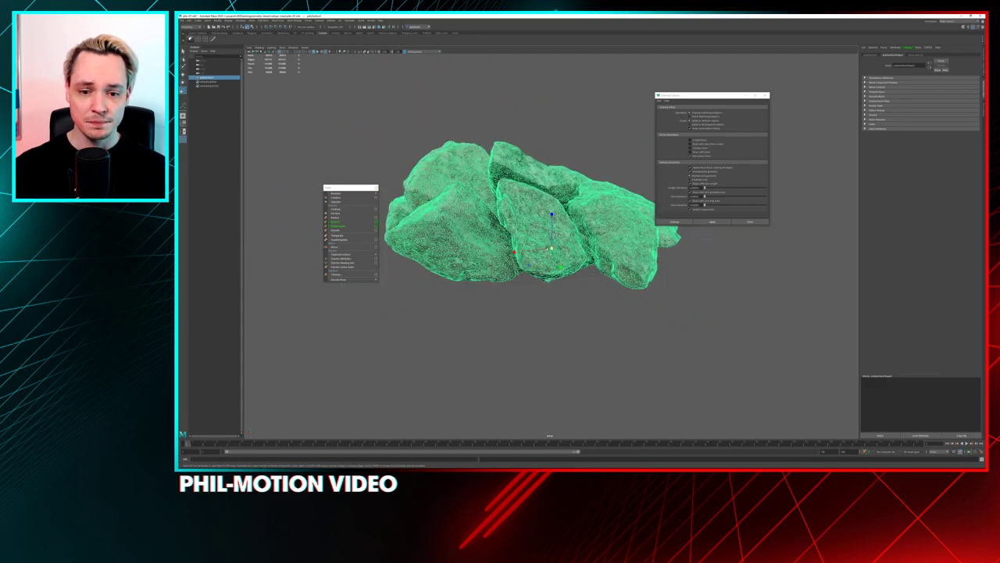
{"action": "scroll", "coordinate": [551, 249], "scroll_direction": "up", "scroll_amount": 2}
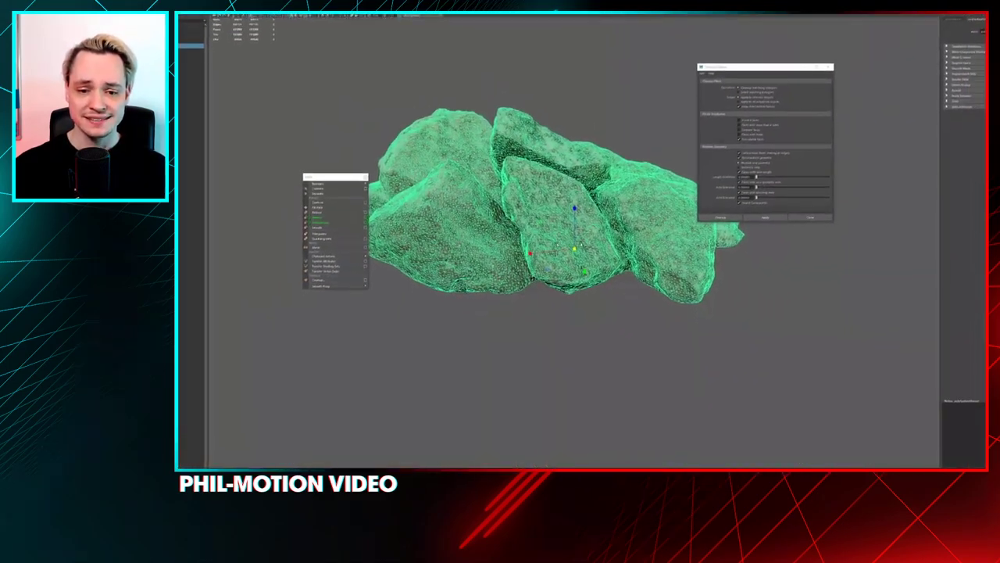
{"action": "scroll", "coordinate": [620, 144], "scroll_direction": "up", "scroll_amount": 3}
{"action": "scroll", "coordinate": [620, 144], "scroll_direction": "down", "scroll_amount": 3}
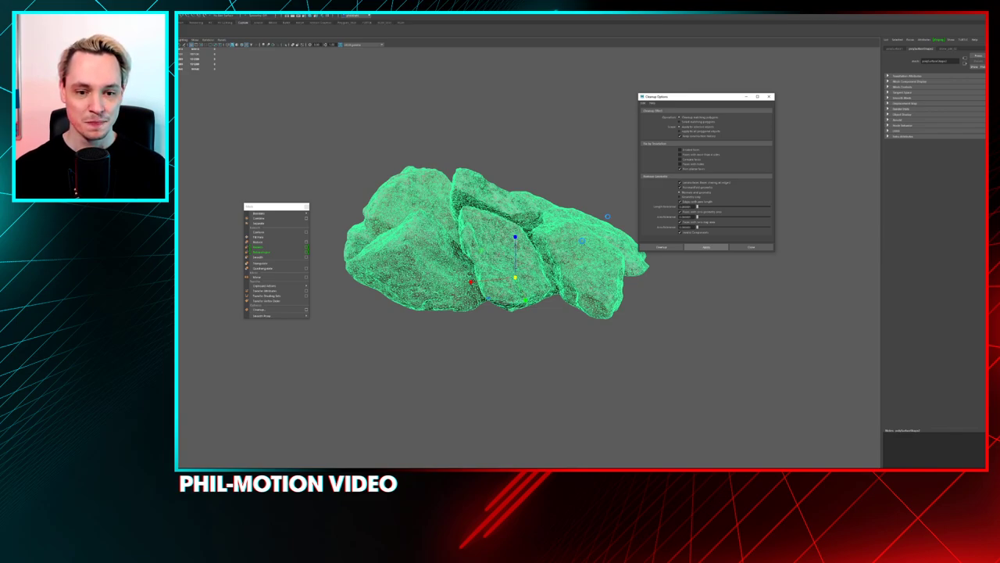
{"action": "key", "text": "F8"}
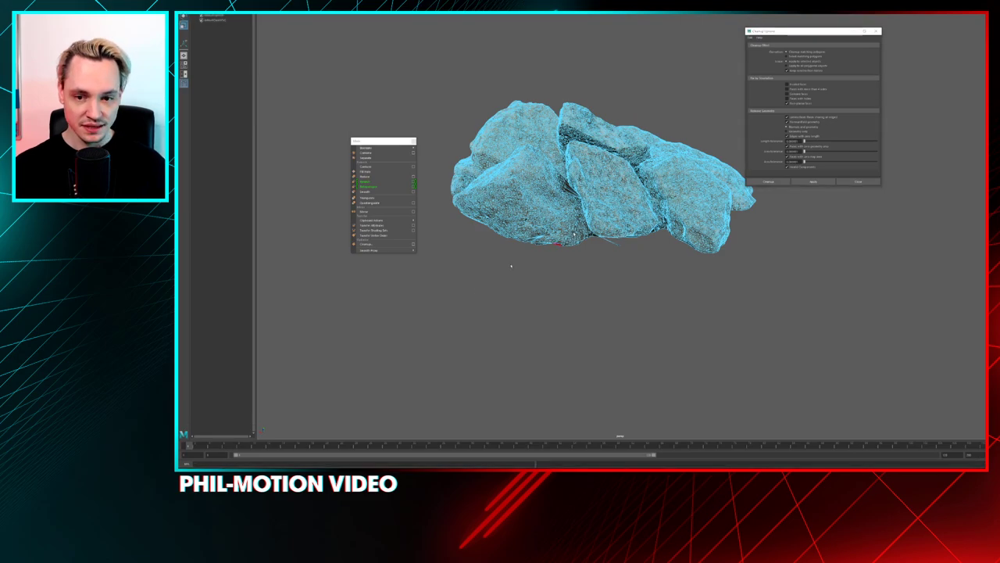
- Return the rocks to Object Mode, deselect them, and orbit to check the triangle fans underneath
{"action": "right_click", "coordinate": [524, 228]}
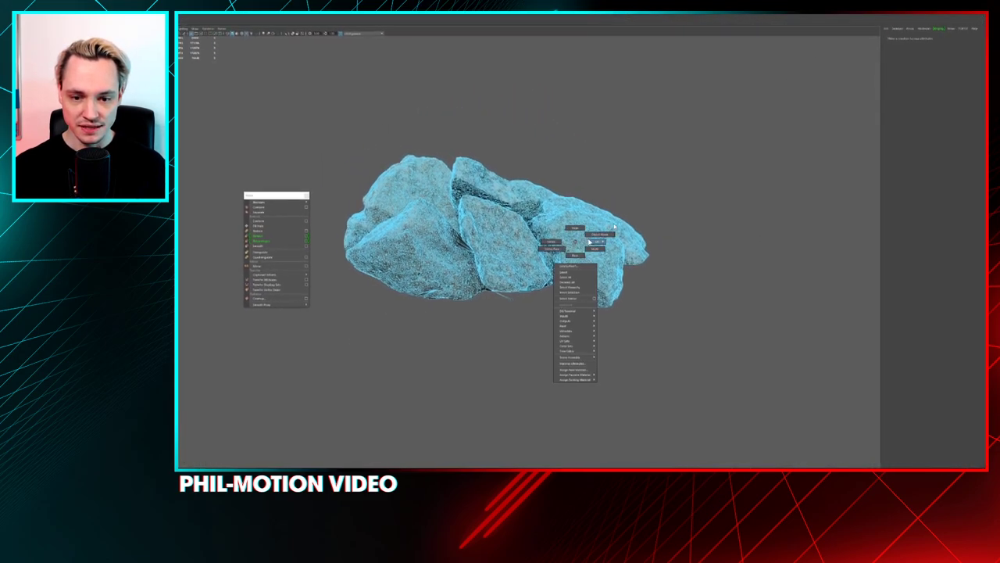
{"action": "left_click", "coordinate": [547, 211]}
{"action": "left_click", "coordinate": [704, 367]}
{"action": "scroll", "coordinate": [554, 280], "scroll_direction": "up", "scroll_amount": 5}
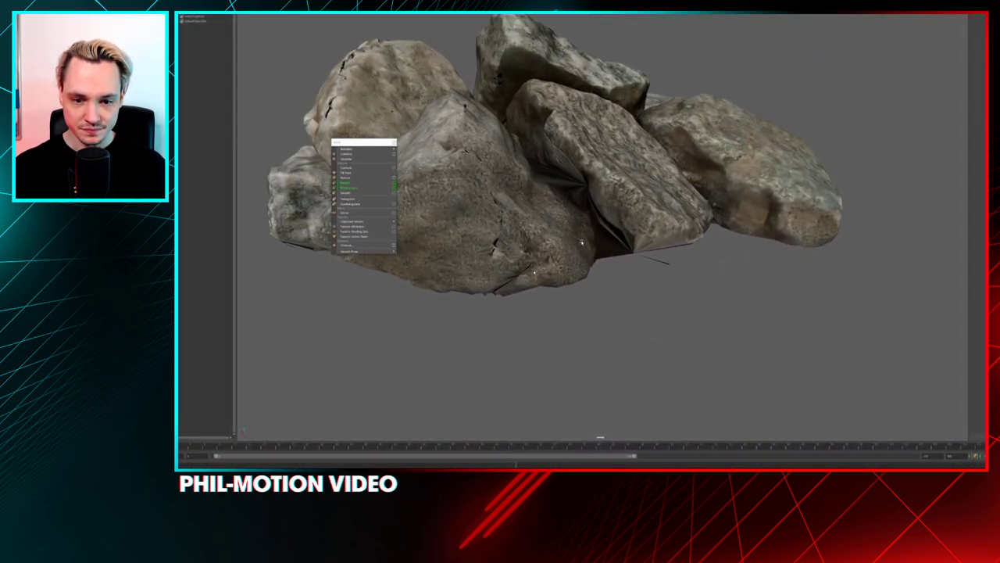
{"action": "scroll", "coordinate": [552, 211], "scroll_direction": "up", "scroll_amount": 5}
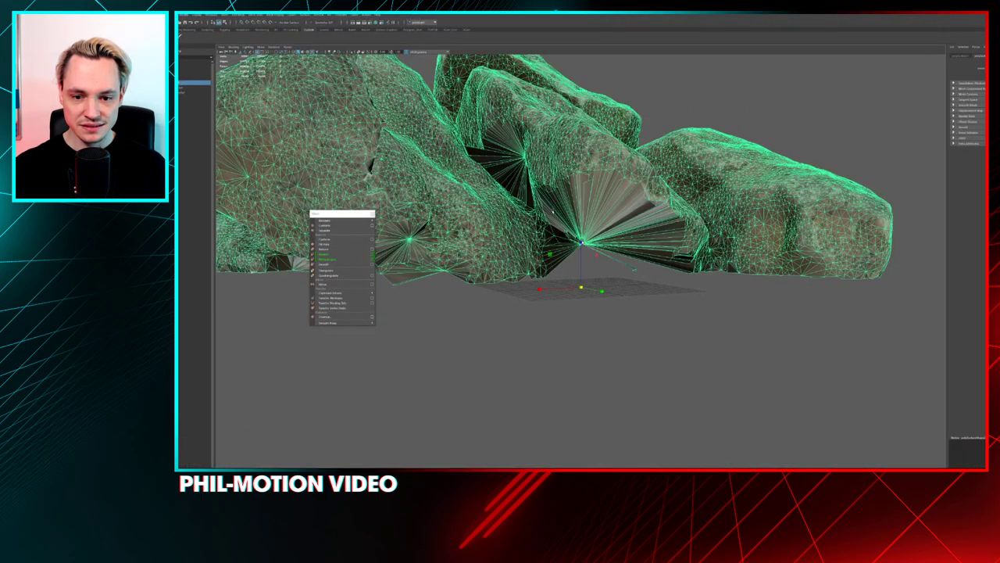
{"action": "left_click_drag", "start_coordinate": [583, 242], "coordinate": [574, 248], "text": "alt"}
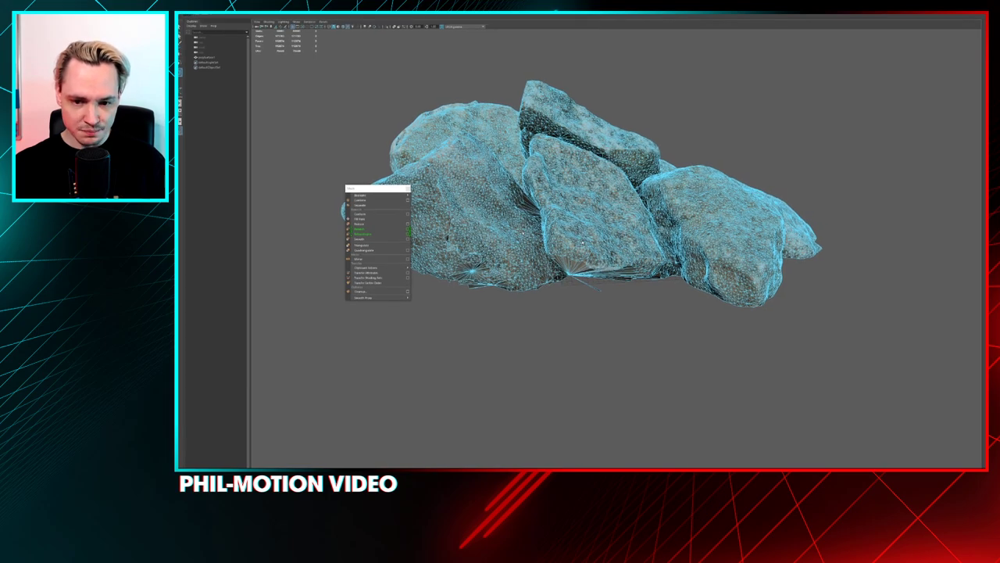
{"action": "left_click", "coordinate": [582, 243]}
{"action": "scroll", "coordinate": [523, 233], "scroll_direction": "down", "scroll_amount": 10}
{"action": "left_click", "coordinate": [523, 234]}
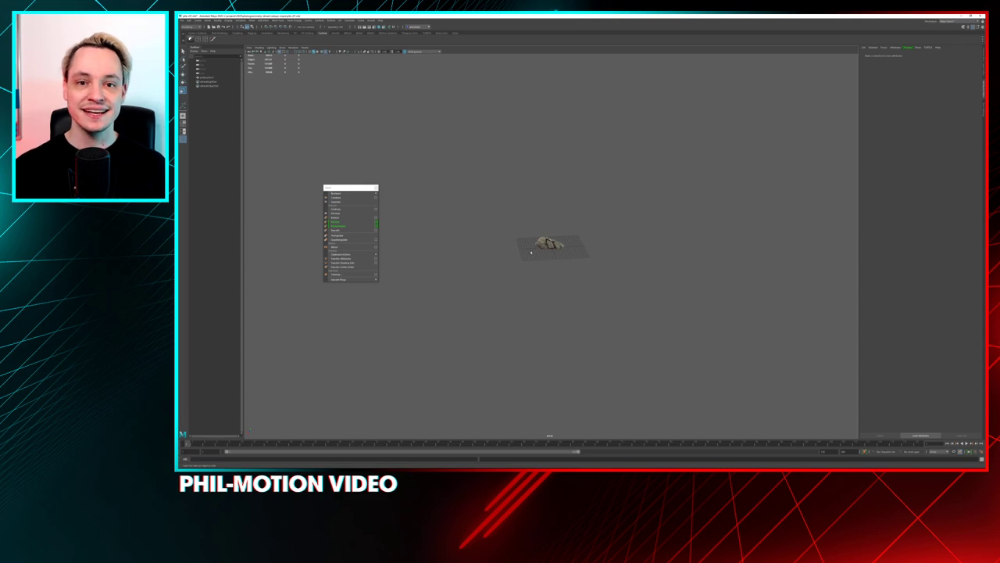
- Move the mesh panel aside, frame the rock pile, and orbit to another angle
{"action": "left_click_drag", "start_coordinate": [354, 189], "coordinate": [341, 166]}
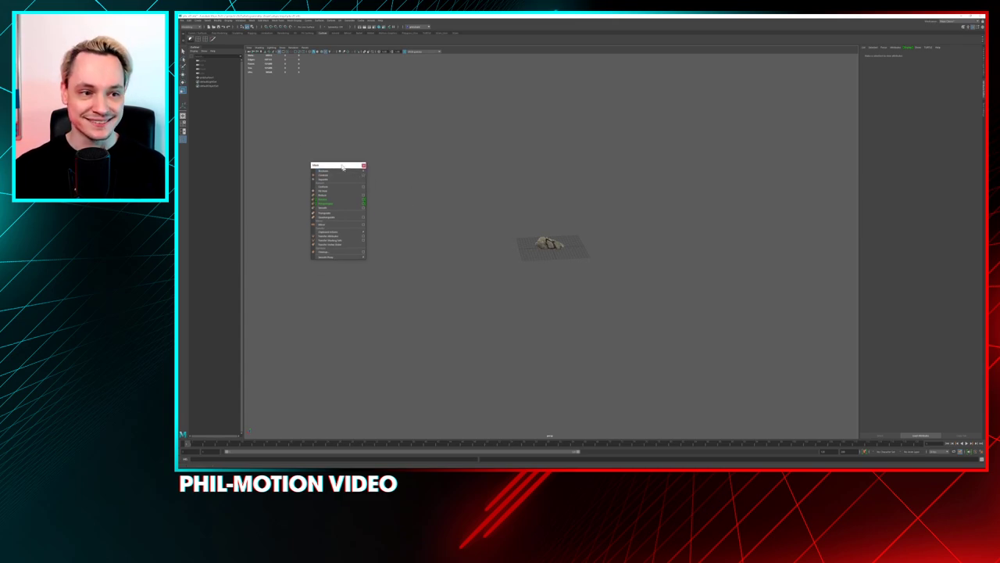
{"action": "left_click", "coordinate": [550, 238]}
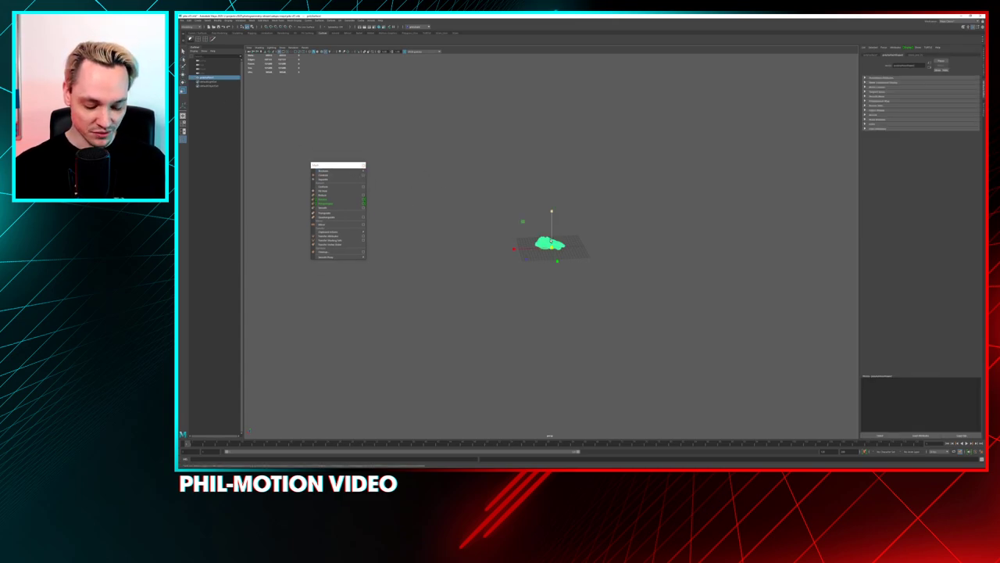
{"action": "key", "text": "f"}
{"action": "left_click_drag", "start_coordinate": [539, 211], "coordinate": [698, 222], "text": "alt"}
{"action": "left_click", "coordinate": [584, 205]}
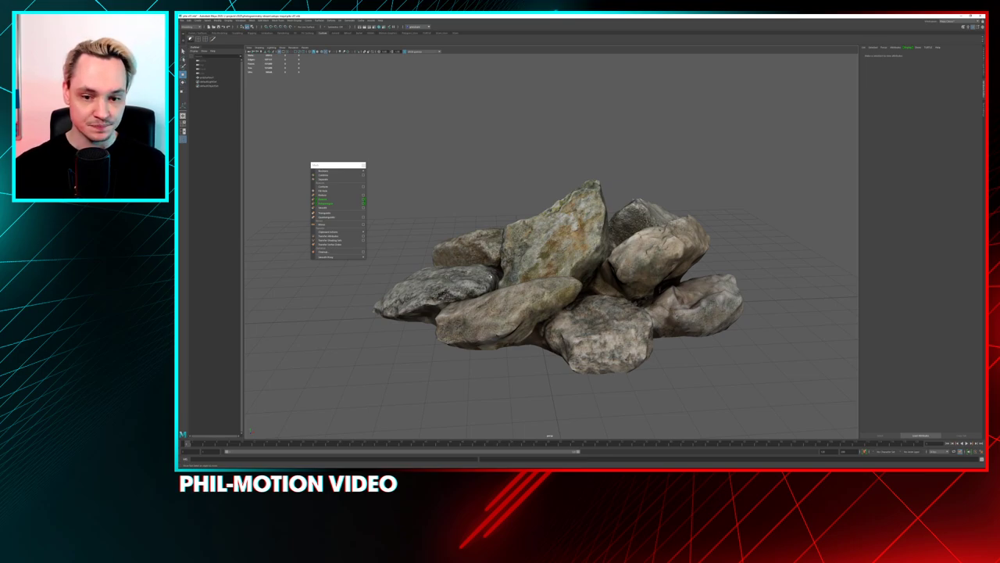
- Select the rock pile in the Outliner and give it a new name
{"action": "left_click", "coordinate": [208, 77]}
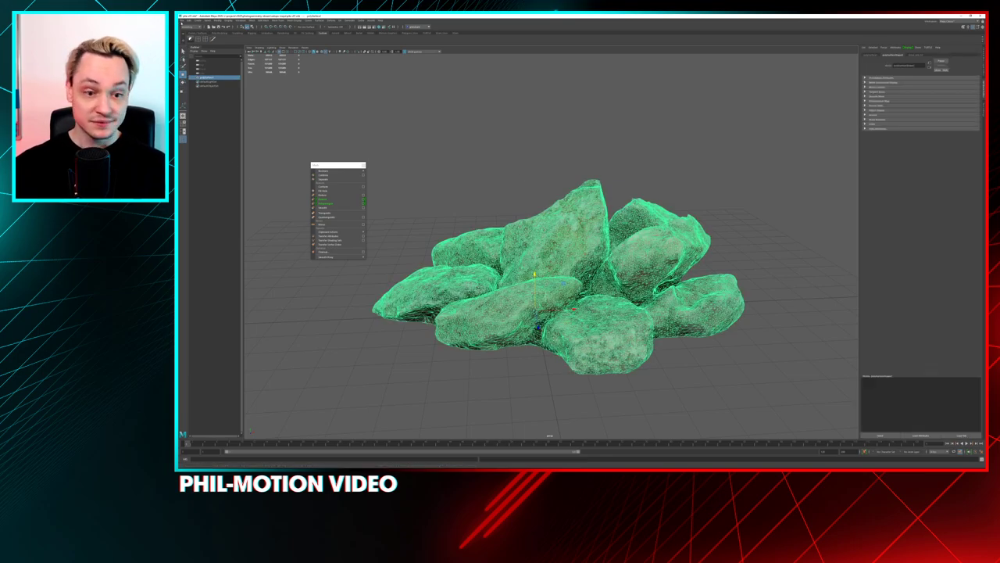
{"action": "left_click", "coordinate": [184, 21]}
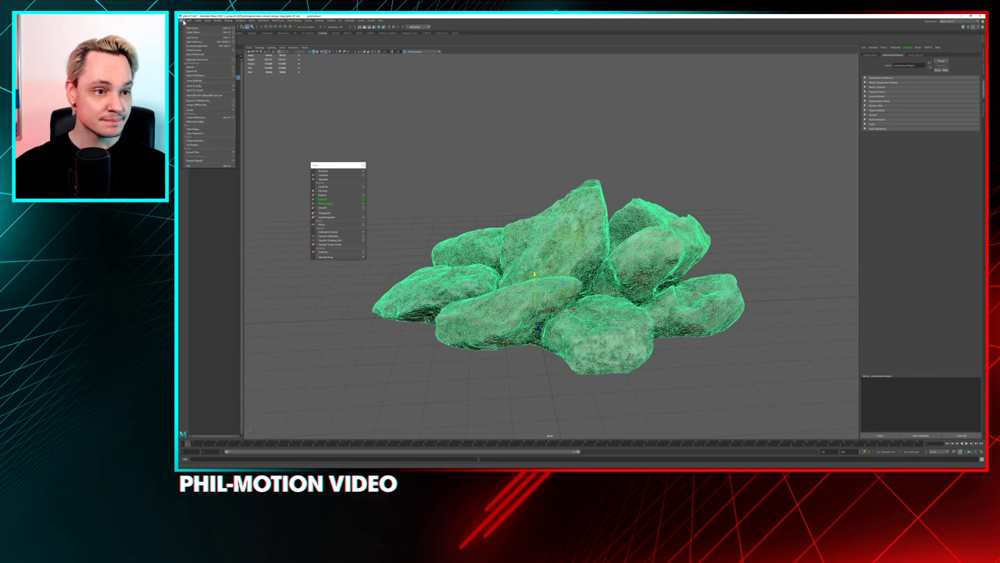
{"action": "left_click", "coordinate": [283, 73]}
{"action": "left_click", "coordinate": [208, 77]}
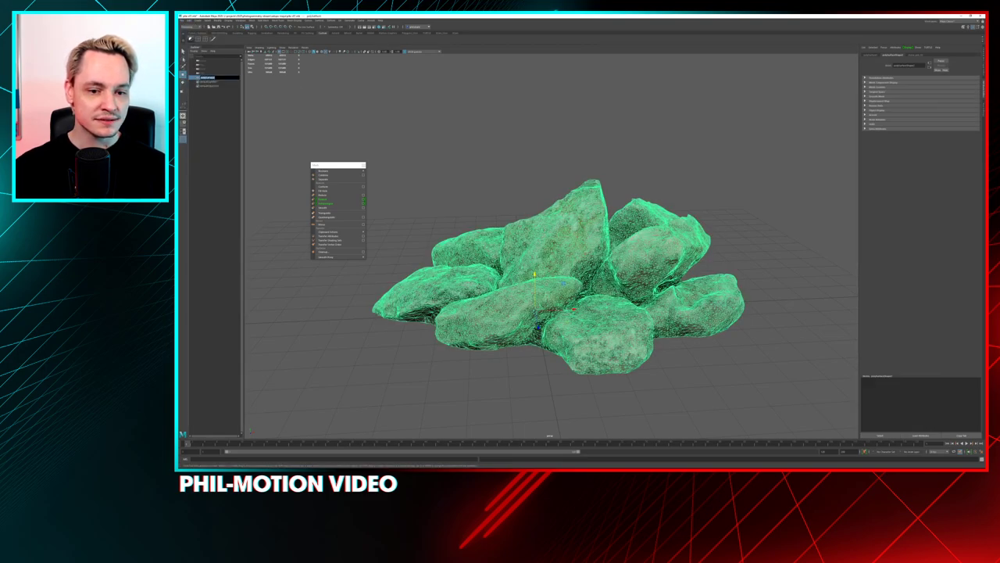
{"action": "double_click", "coordinate": [207, 79]}
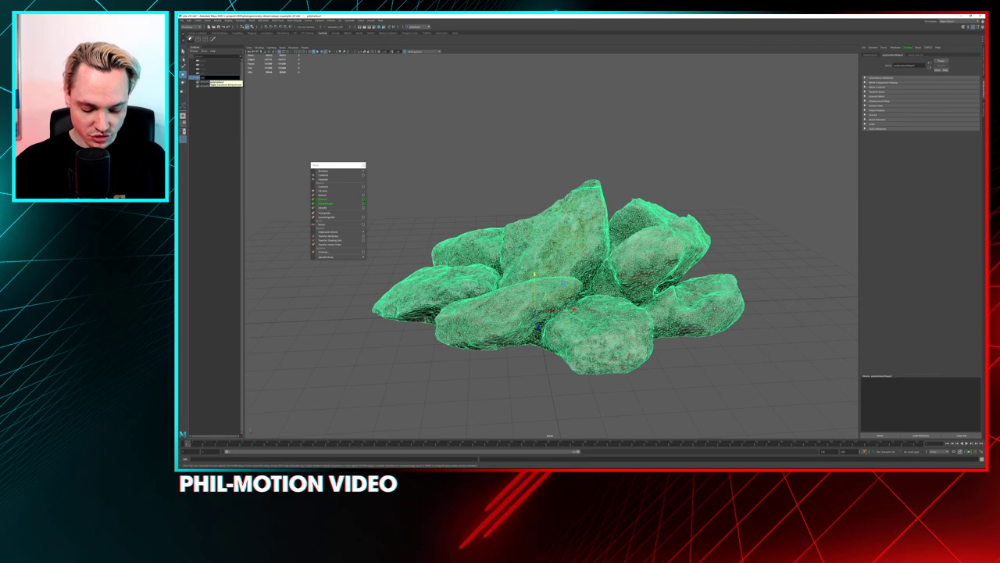
{"action": "key", "text": "Return"}
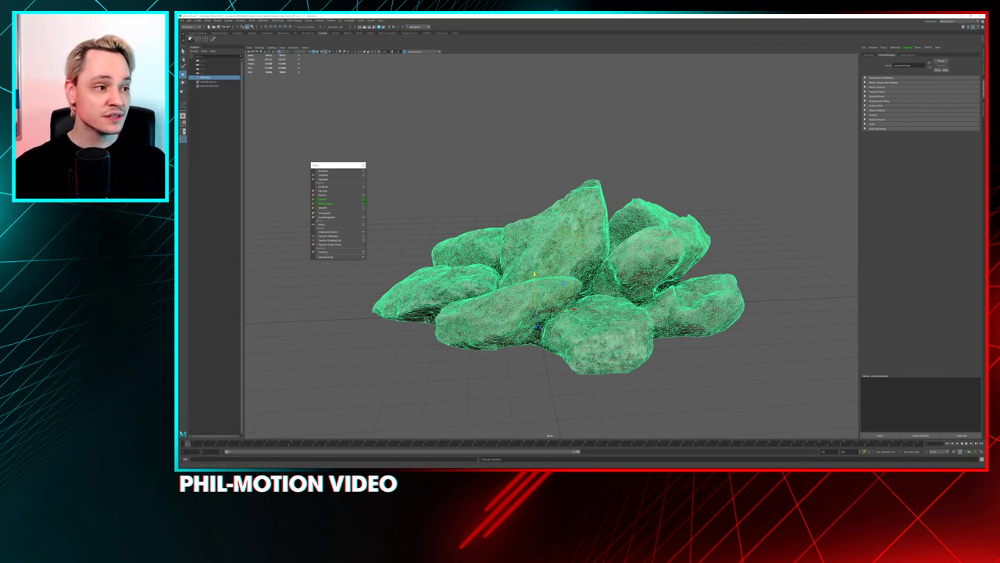
- Graph the rock material network in Hypershade, inspecting stone_pile_02P2D, the file node and stone_pile_01
{"action": "left_click", "coordinate": [382, 26]}
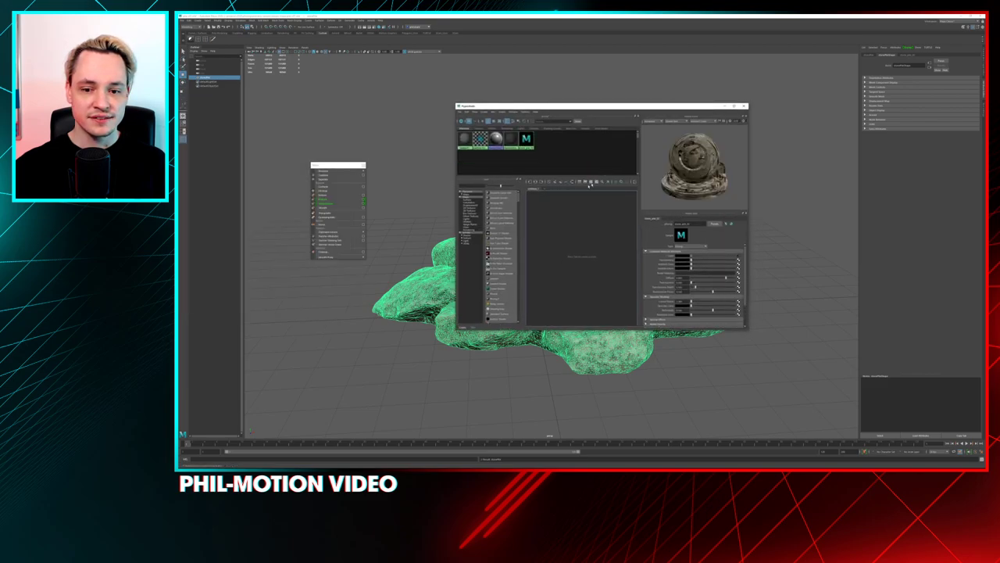
{"action": "left_click", "coordinate": [525, 139]}
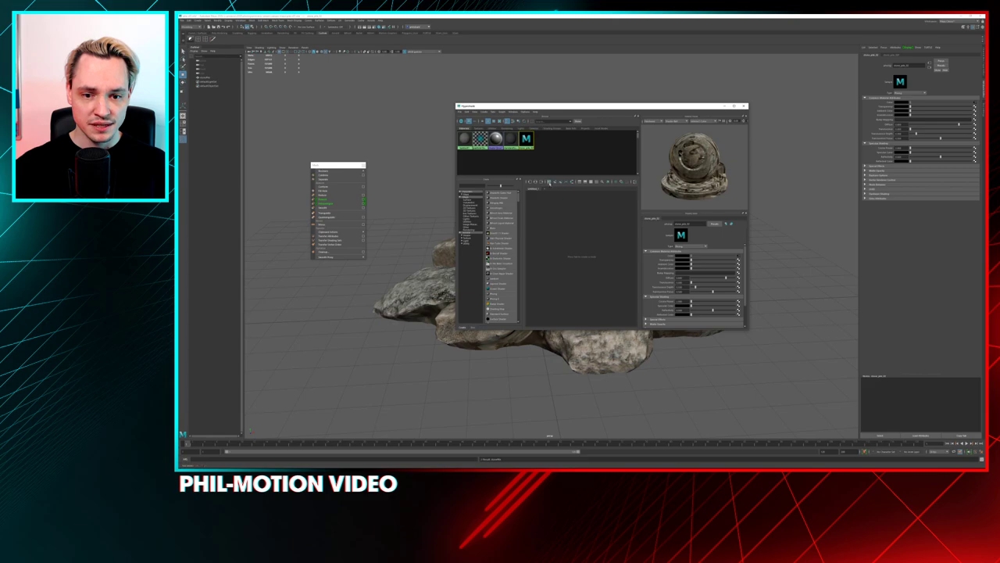
{"action": "left_click", "coordinate": [536, 181]}
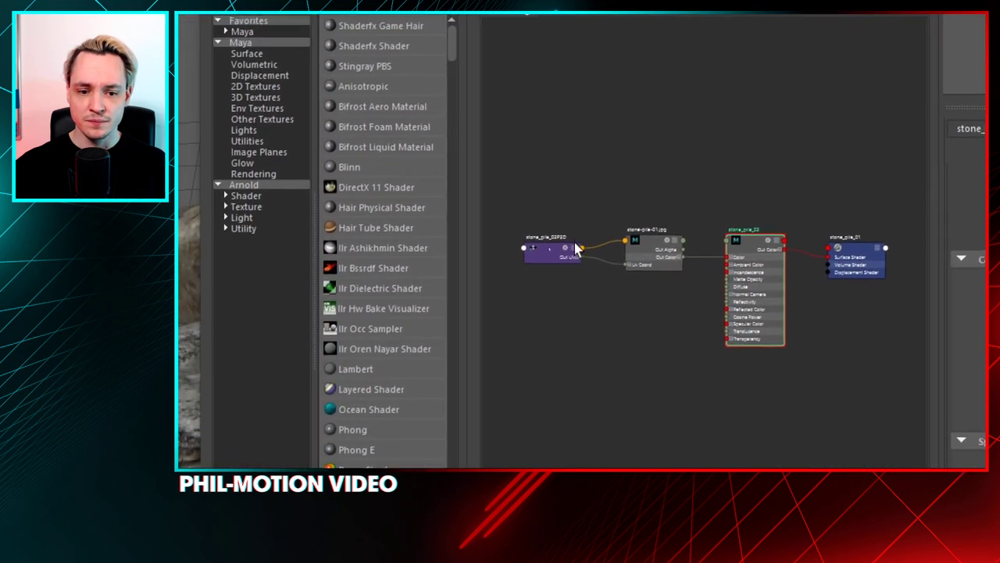
{"action": "left_click", "coordinate": [552, 251]}
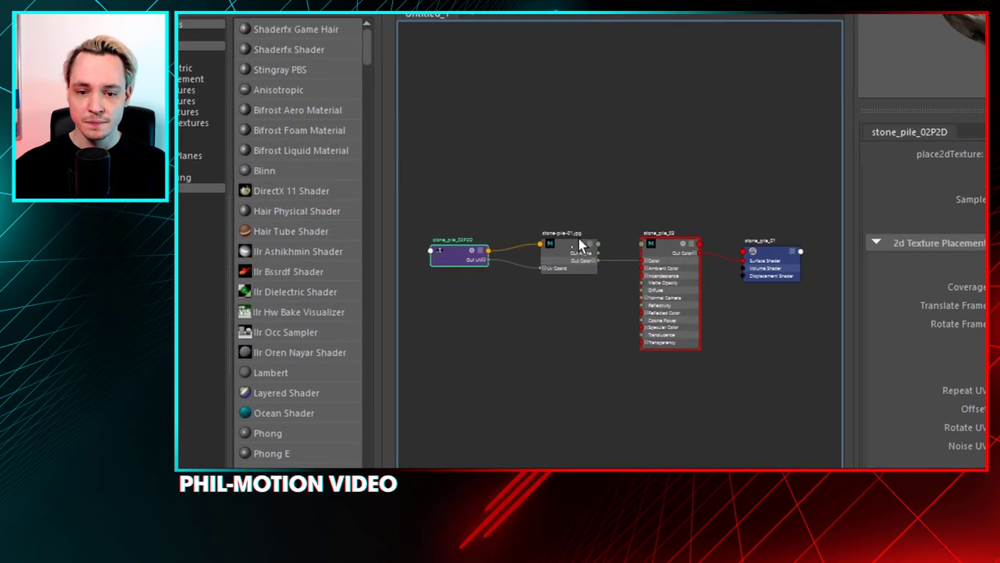
{"action": "left_click", "coordinate": [578, 245]}
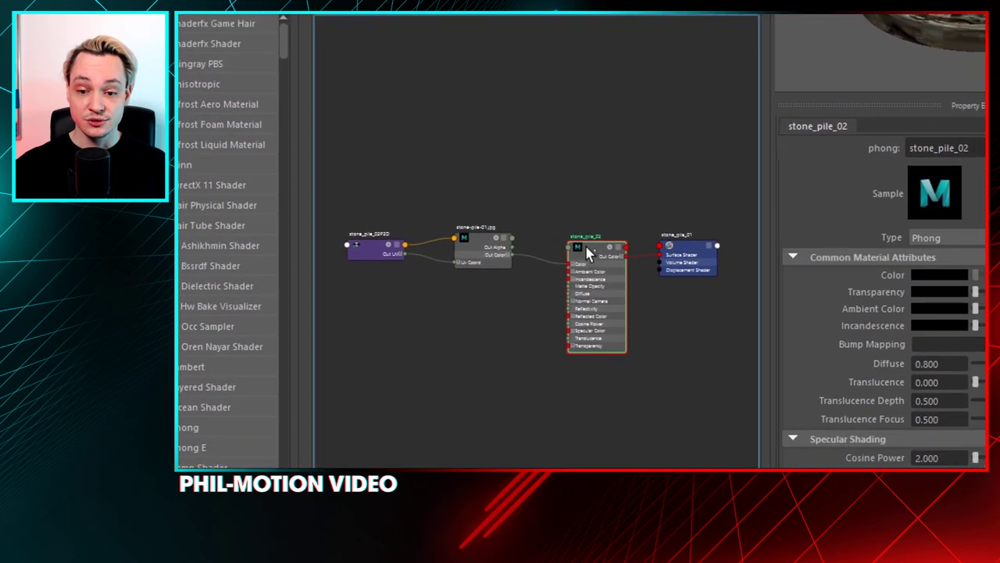
{"action": "left_click", "coordinate": [678, 251]}
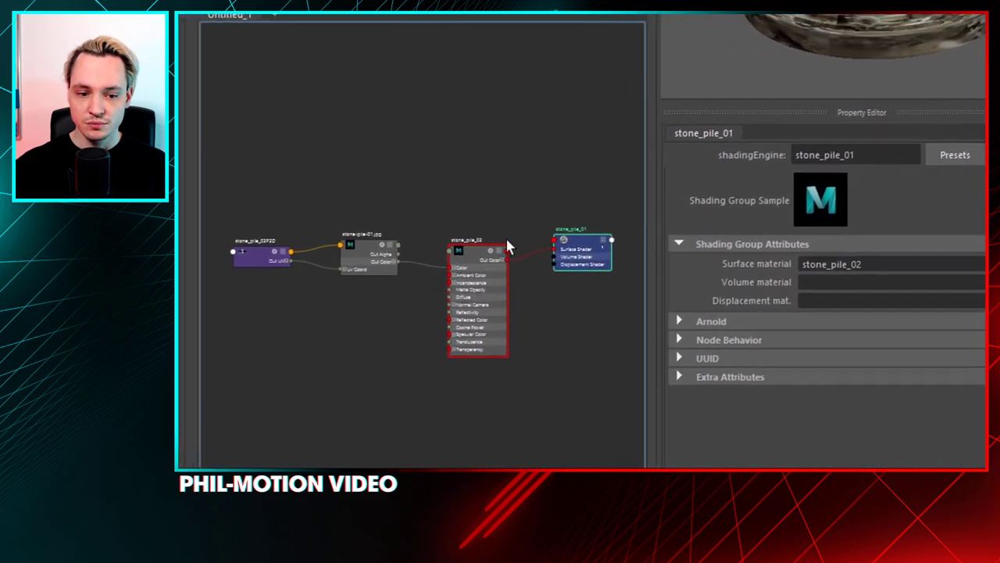
{"action": "left_click", "coordinate": [247, 332]}
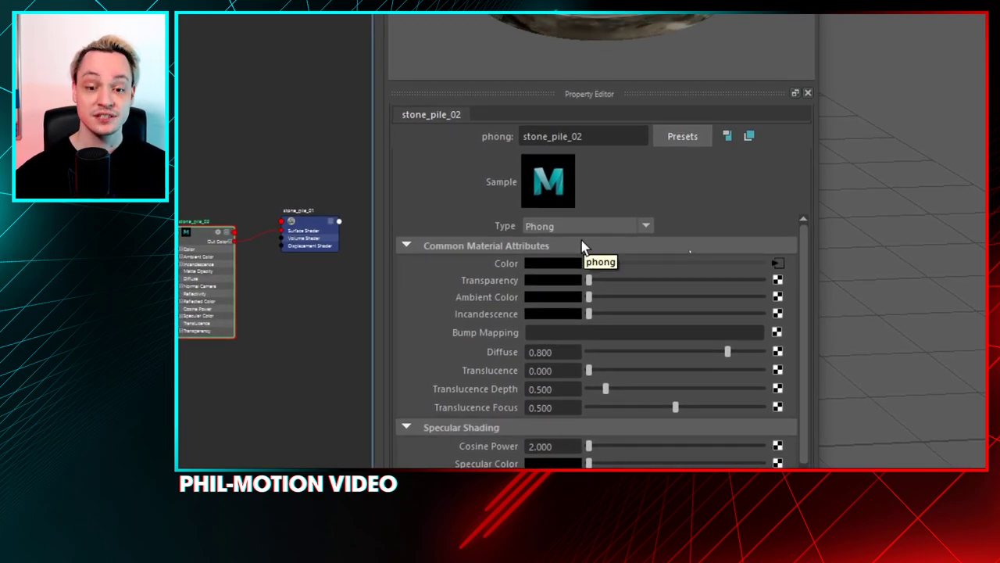
- Keep stone_pile_02's material type as Phong and clear the graph selection
{"action": "left_click", "coordinate": [581, 229]}
{"action": "scroll", "coordinate": [588, 291], "scroll_direction": "down", "scroll_amount": 2}
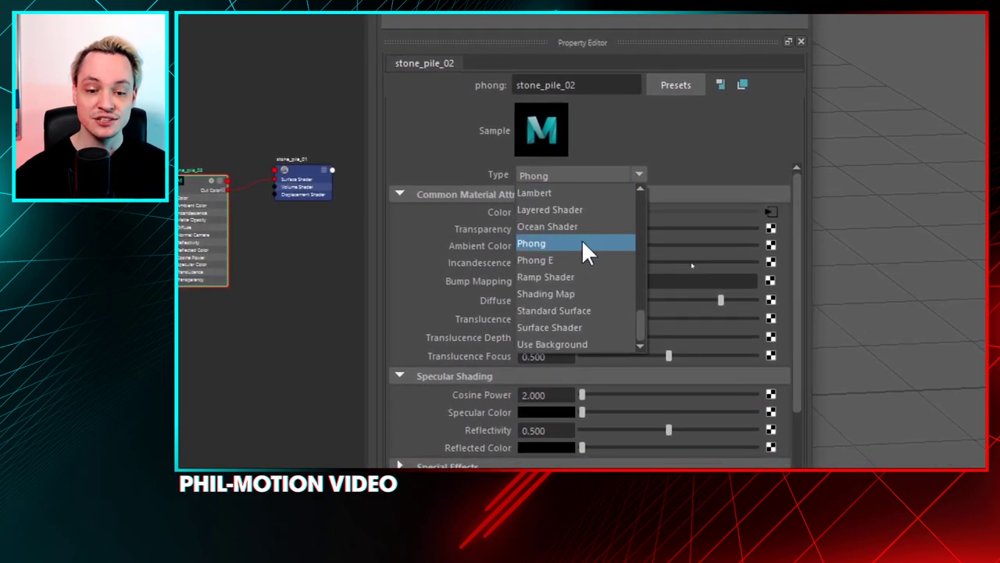
{"action": "left_click", "coordinate": [582, 174]}
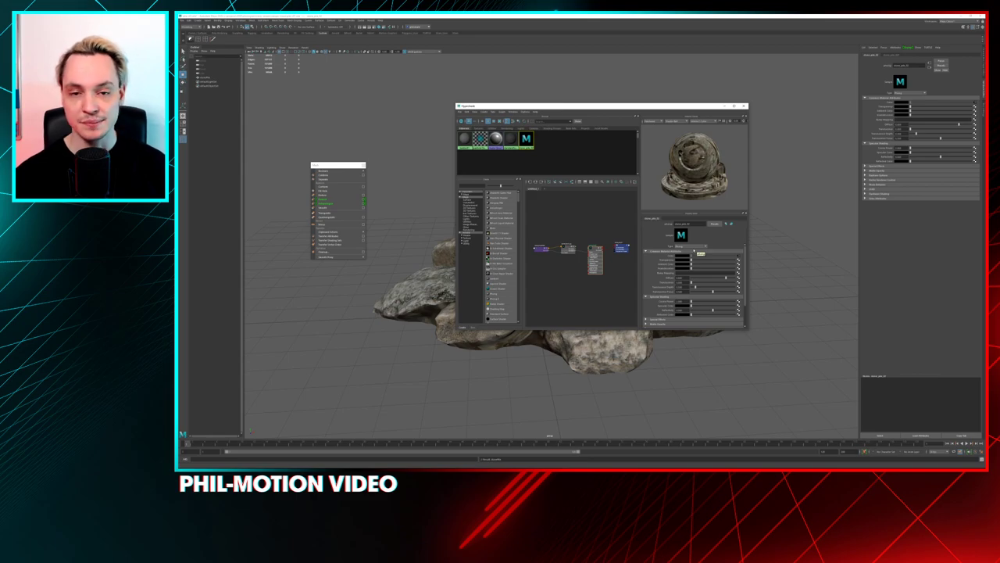
{"action": "left_click", "coordinate": [582, 230]}
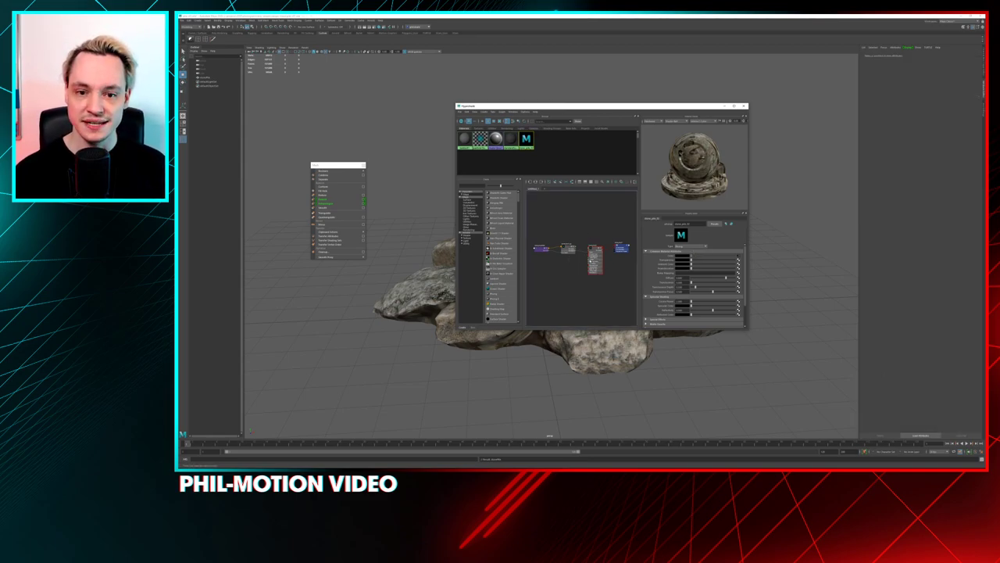
- Close Hypershade, select the rock pile, and save Export Selection options with FBX export as file type
{"action": "left_click", "coordinate": [744, 105]}
{"action": "left_click", "coordinate": [208, 77]}
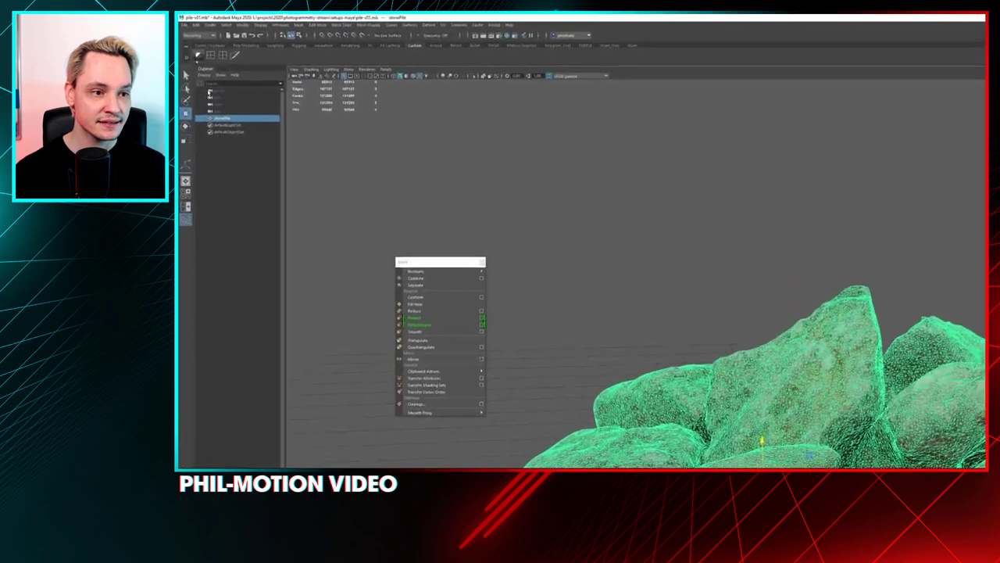
{"action": "left_click", "coordinate": [184, 24]}
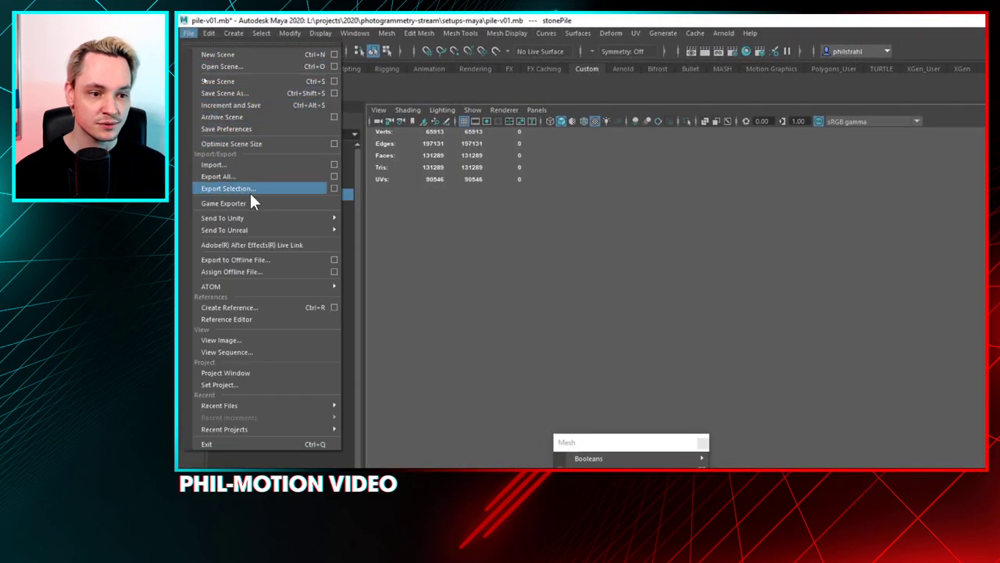
{"action": "left_click", "coordinate": [334, 189]}
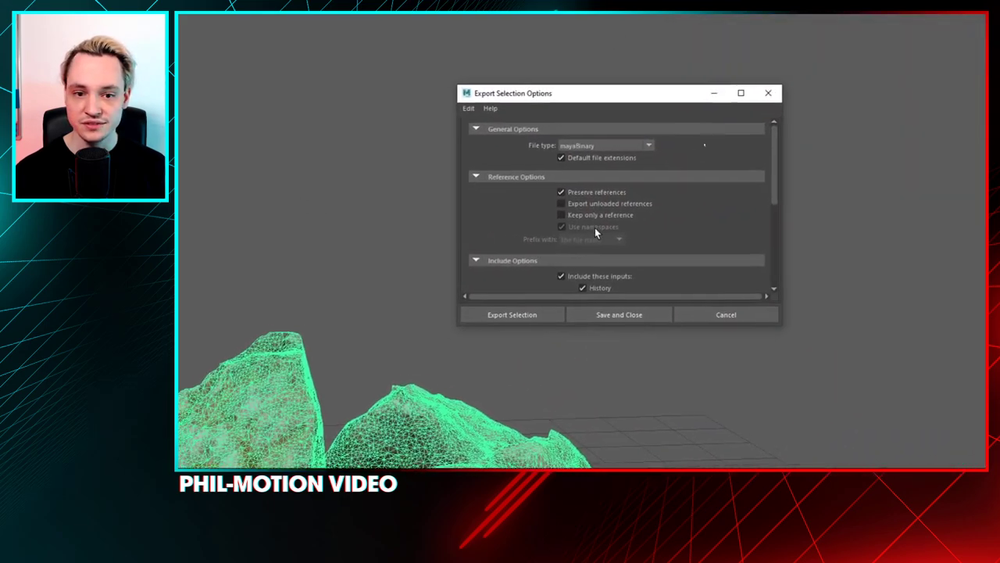
{"action": "left_click", "coordinate": [631, 144]}
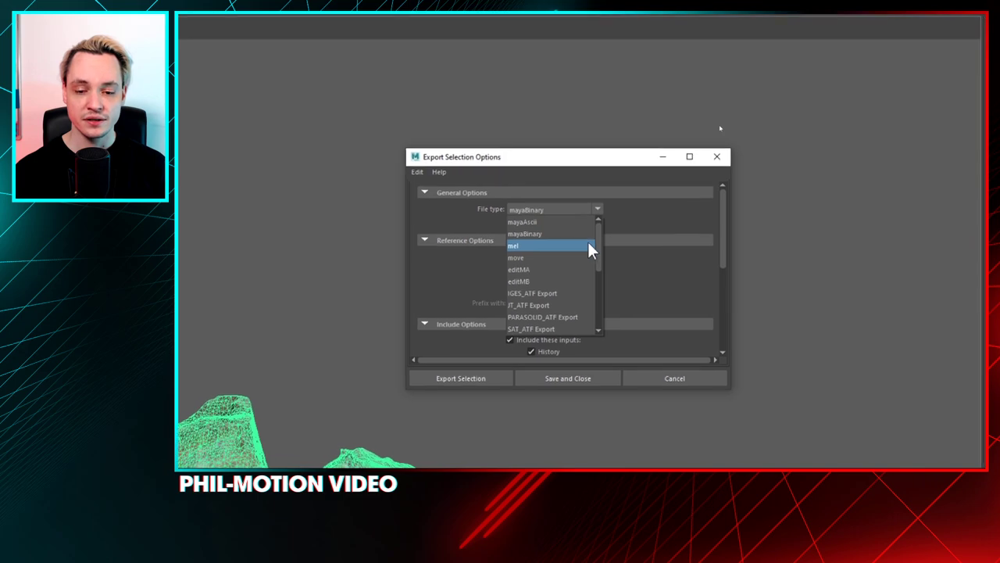
{"action": "scroll", "coordinate": [588, 250], "scroll_direction": "down", "scroll_amount": 3}
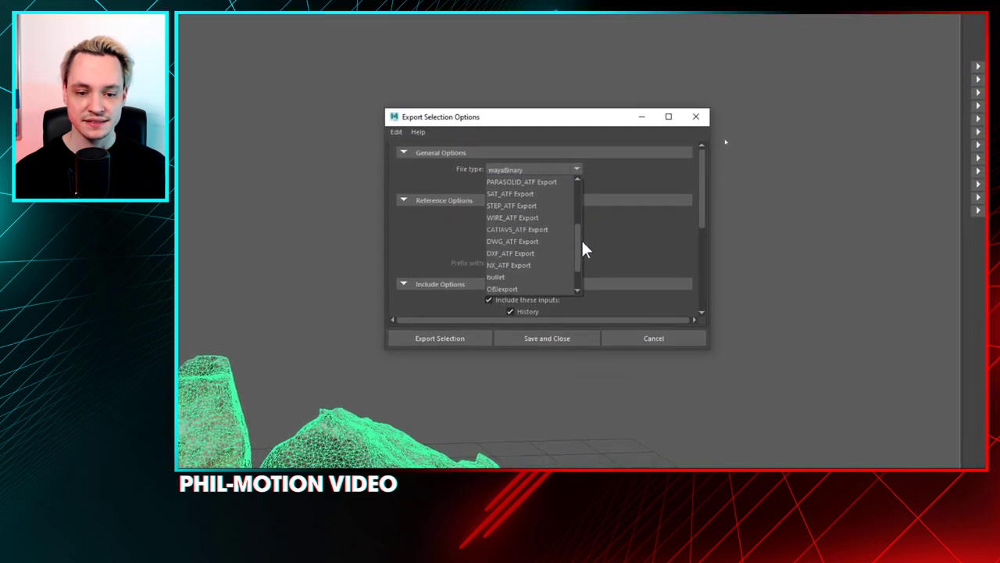
{"action": "scroll", "coordinate": [585, 249], "scroll_direction": "down", "scroll_amount": 1}
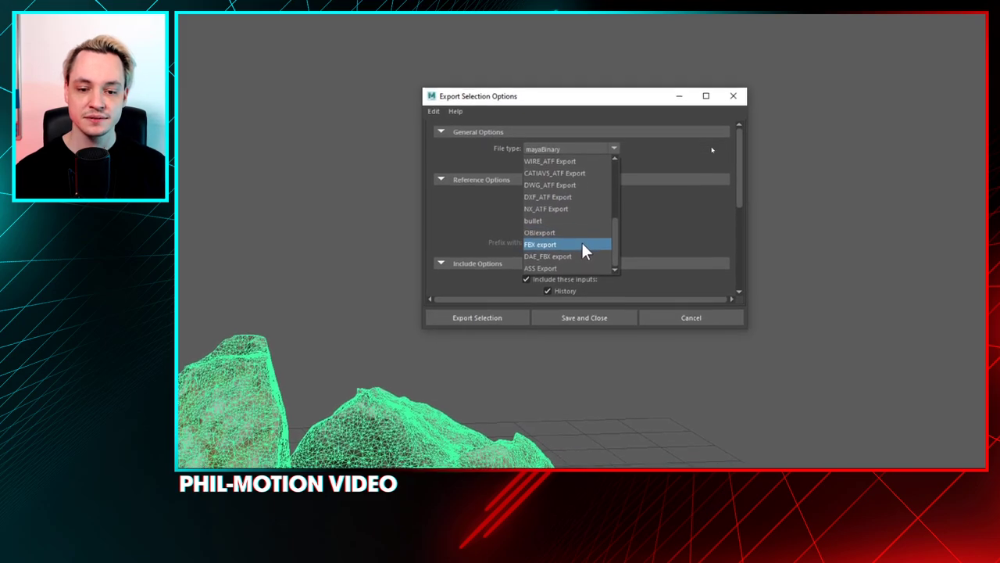
{"action": "left_click", "coordinate": [582, 245]}
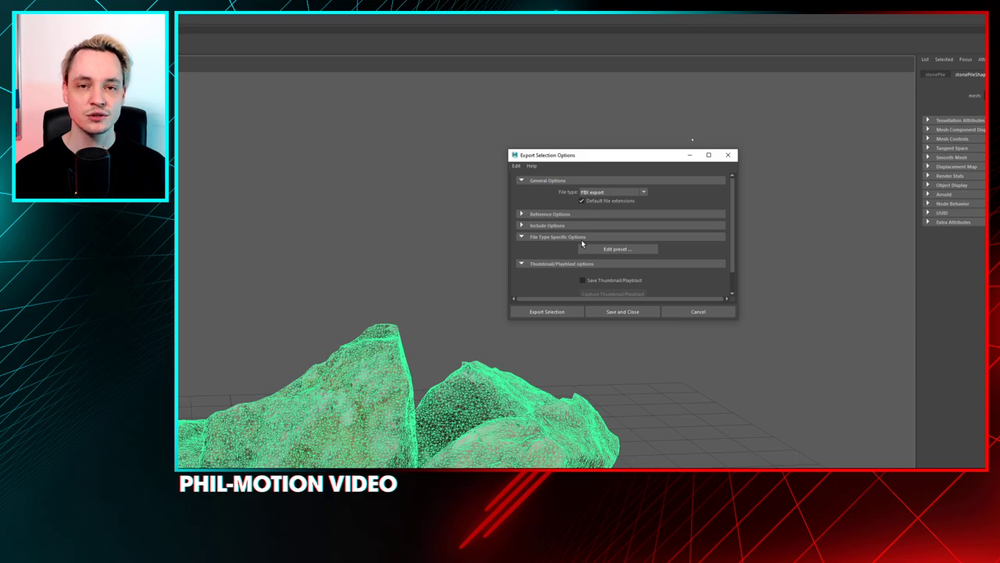
{"action": "scroll", "coordinate": [582, 243], "scroll_direction": "down", "scroll_amount": 2}
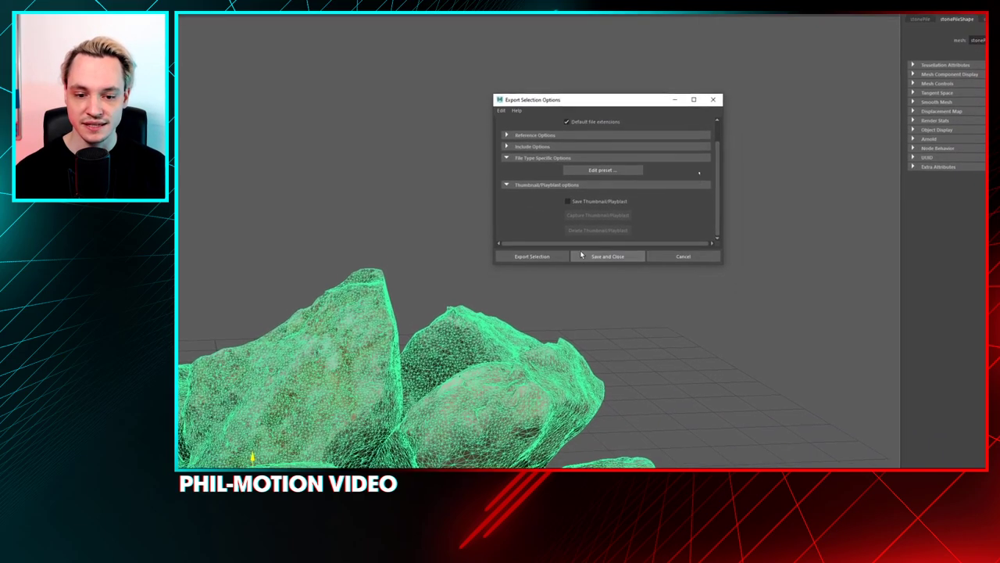
{"action": "left_click", "coordinate": [598, 292]}
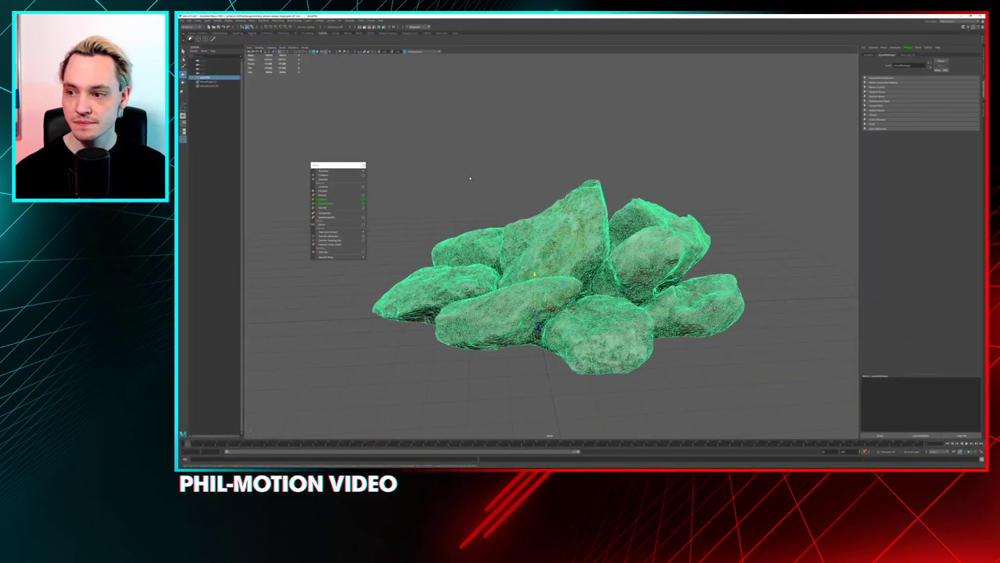
- Start Export Selection for the rock pile, go up two folder levels and switch to a bookmarked location
{"action": "left_click", "coordinate": [184, 20]}
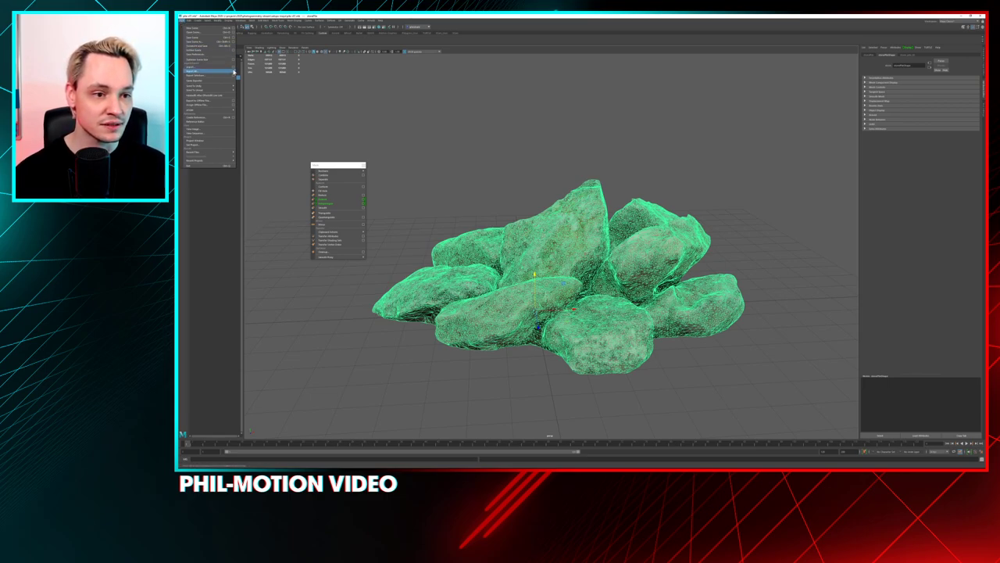
{"action": "left_click", "coordinate": [233, 76]}
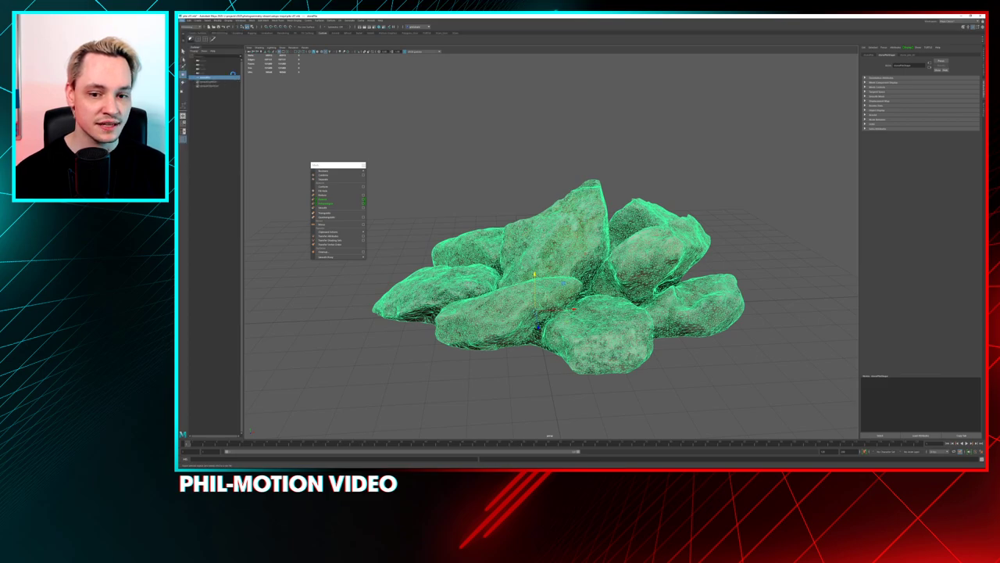
{"action": "left_click_drag", "start_coordinate": [636, 237], "coordinate": [592, 105]}
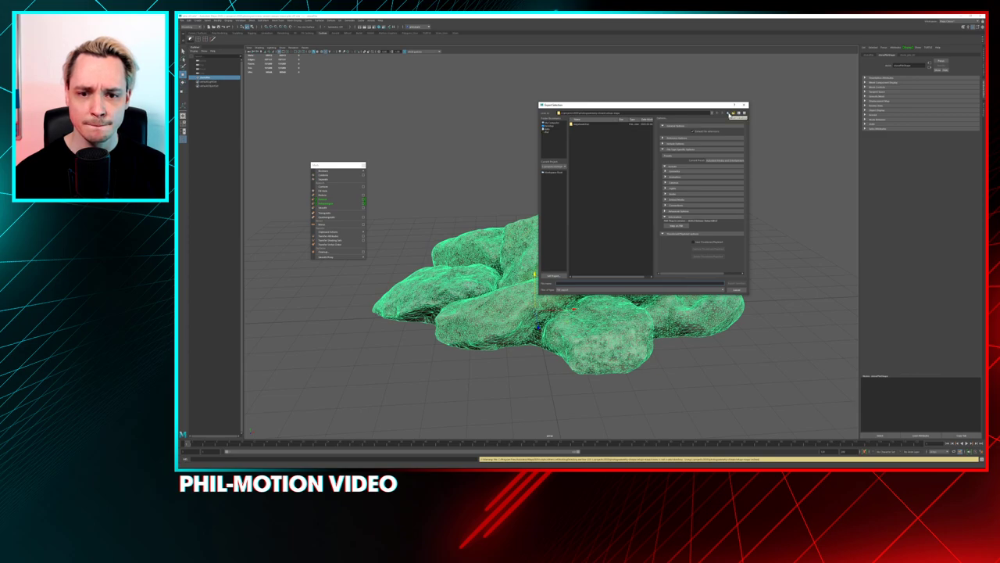
{"action": "left_click", "coordinate": [729, 114]}
{"action": "left_click", "coordinate": [729, 114]}
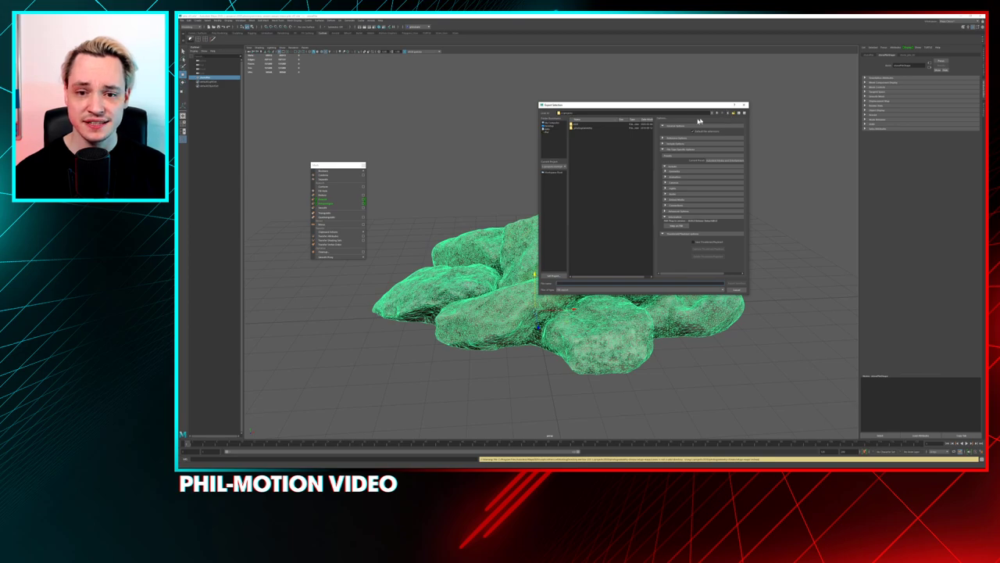
{"action": "left_click", "coordinate": [550, 128]}
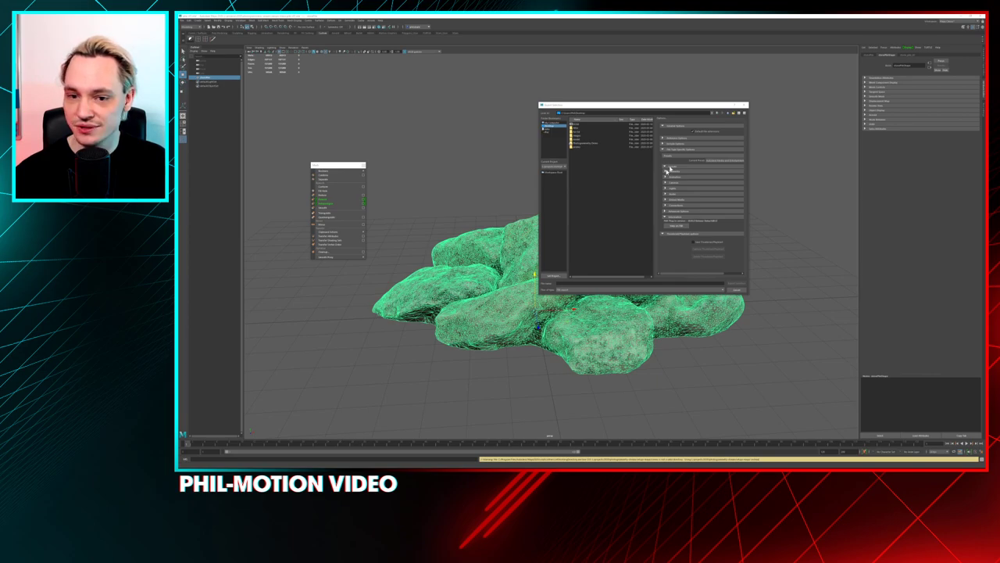
- Browse to the Photogrammetry Demo project's Assets folder as the export location
{"action": "left_click", "coordinate": [552, 124]}
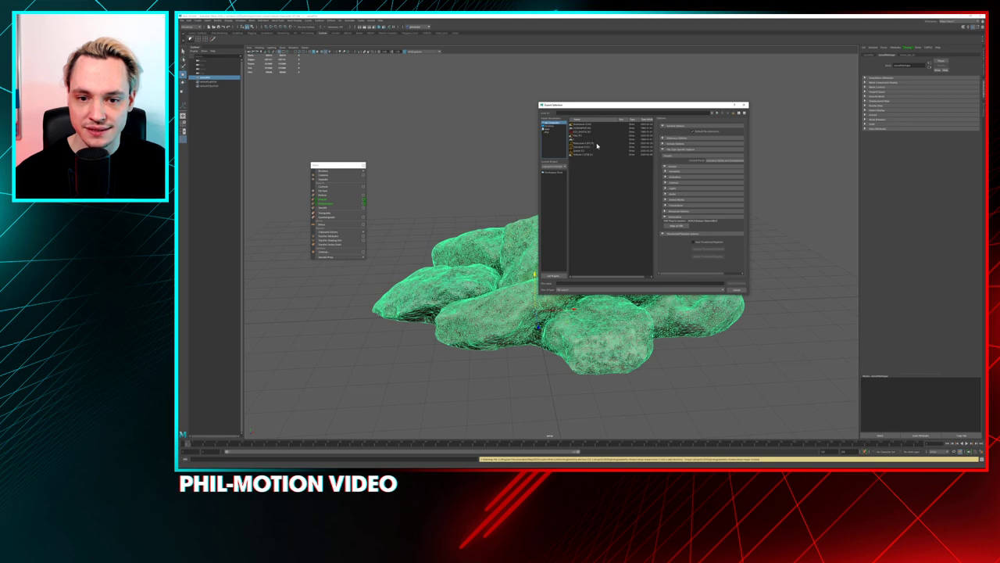
{"action": "double_click", "coordinate": [597, 155]}
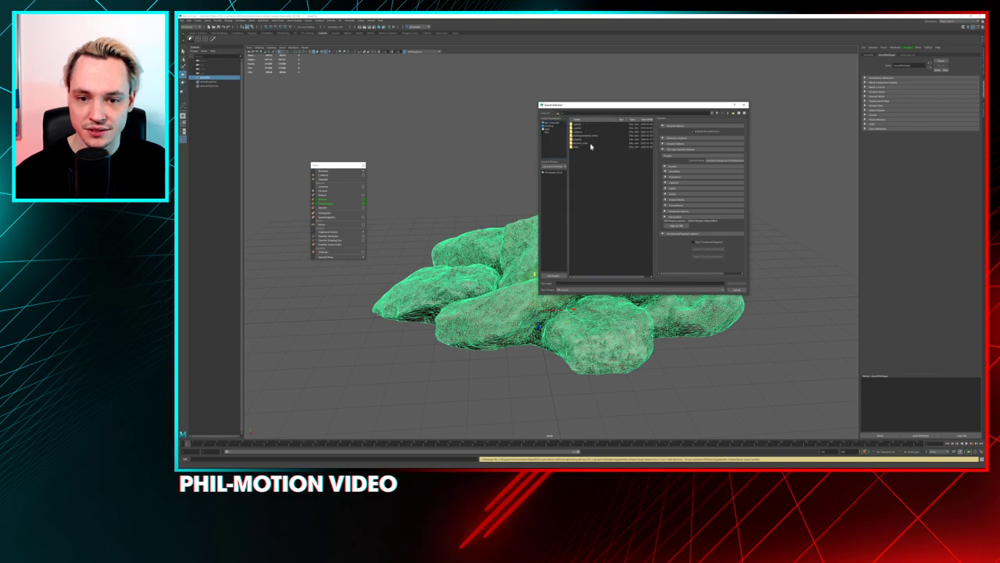
{"action": "double_click", "coordinate": [592, 137]}
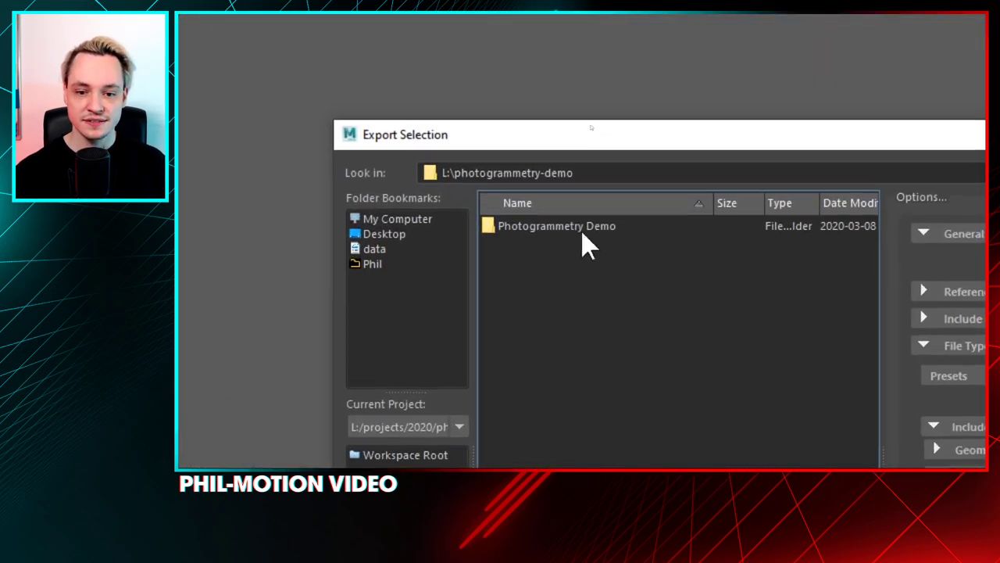
{"action": "left_click", "coordinate": [592, 124]}
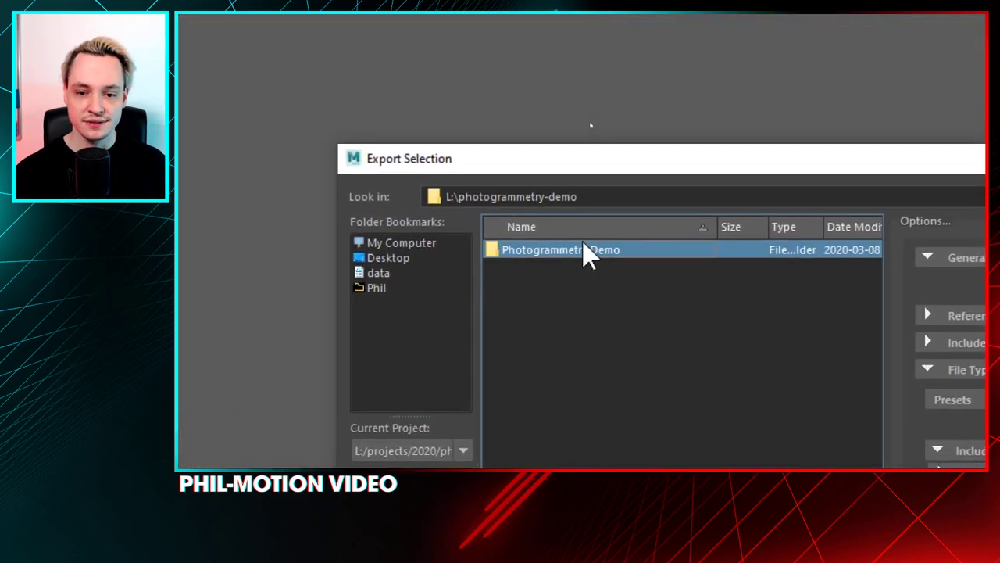
{"action": "double_click", "coordinate": [588, 250]}
{"action": "double_click", "coordinate": [583, 249]}
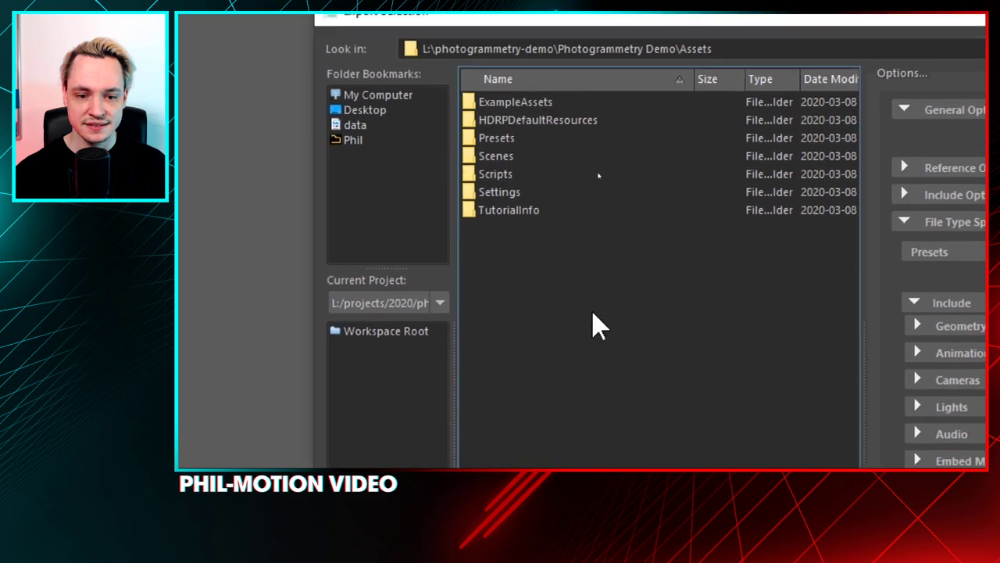
- Create a new folder named Stream inside Assets
{"action": "right_click", "coordinate": [582, 317]}
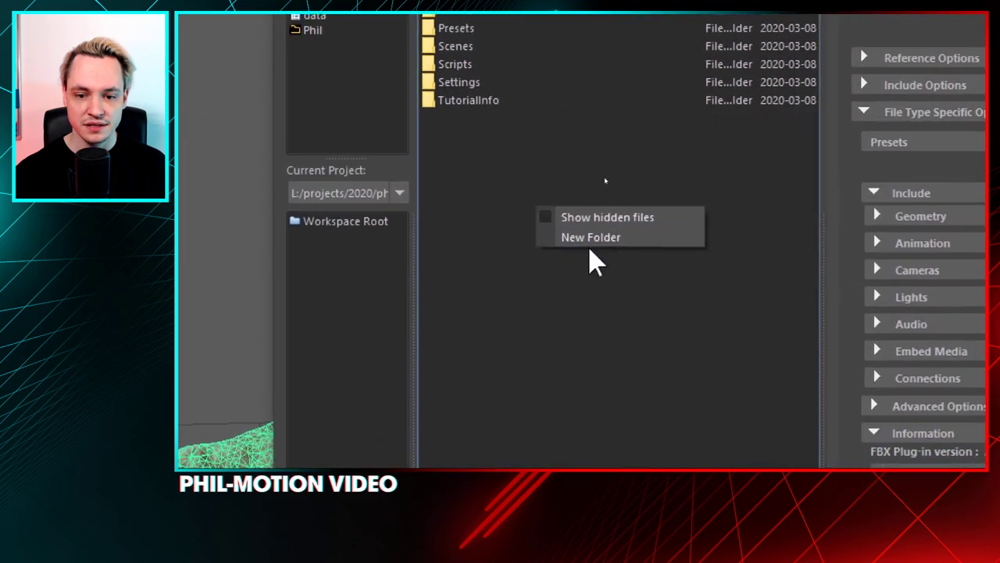
{"action": "left_click", "coordinate": [590, 238]}
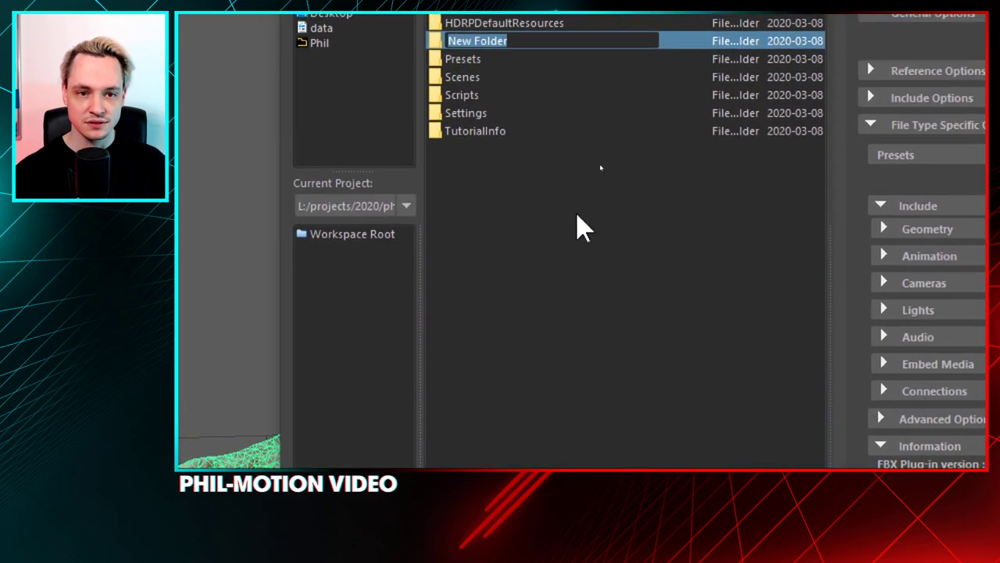
{"action": "type", "text": "Stream"}
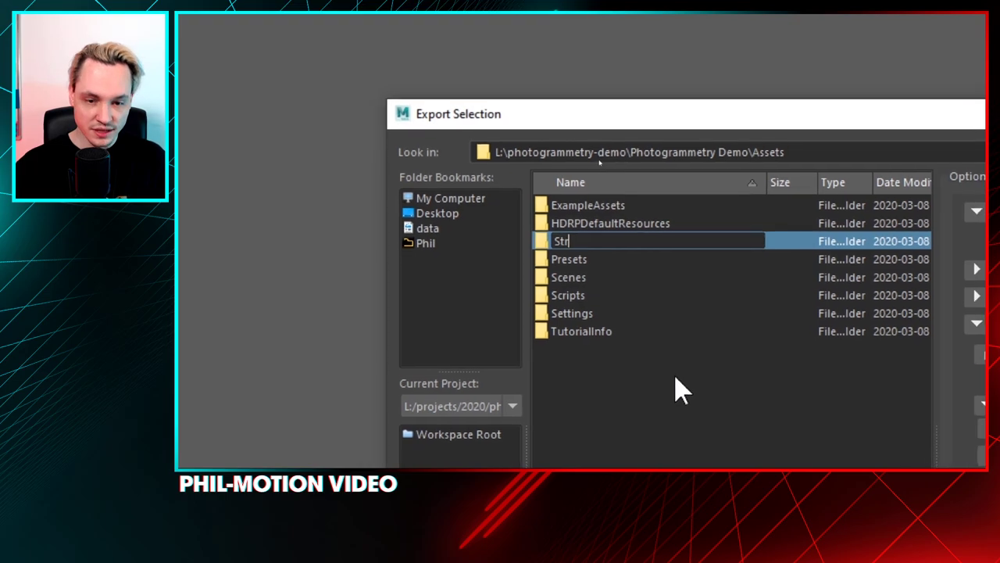
{"action": "key", "text": "Return"}
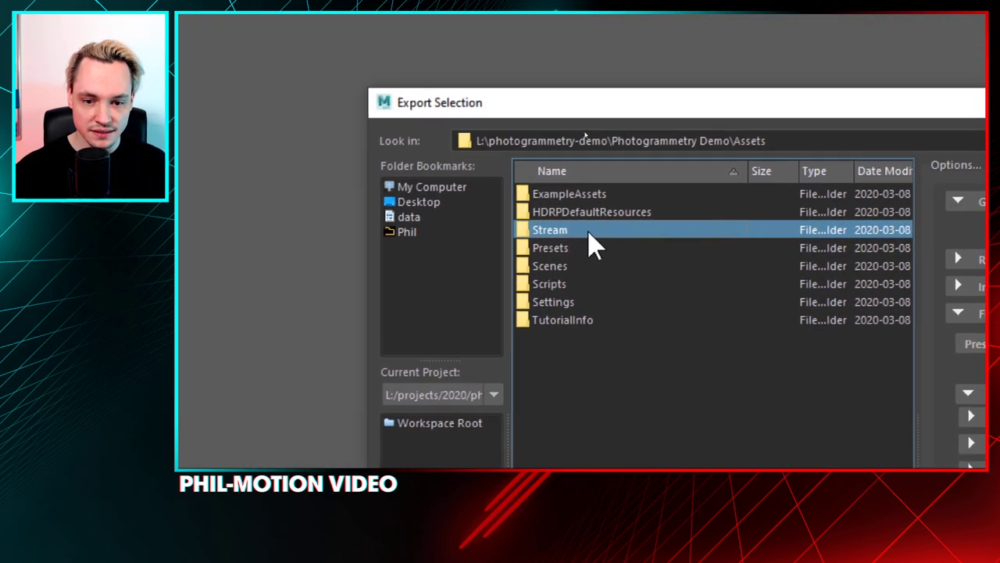
- Export the rock pile into the Stream folder as stone-pile
{"action": "double_click", "coordinate": [465, 89]}
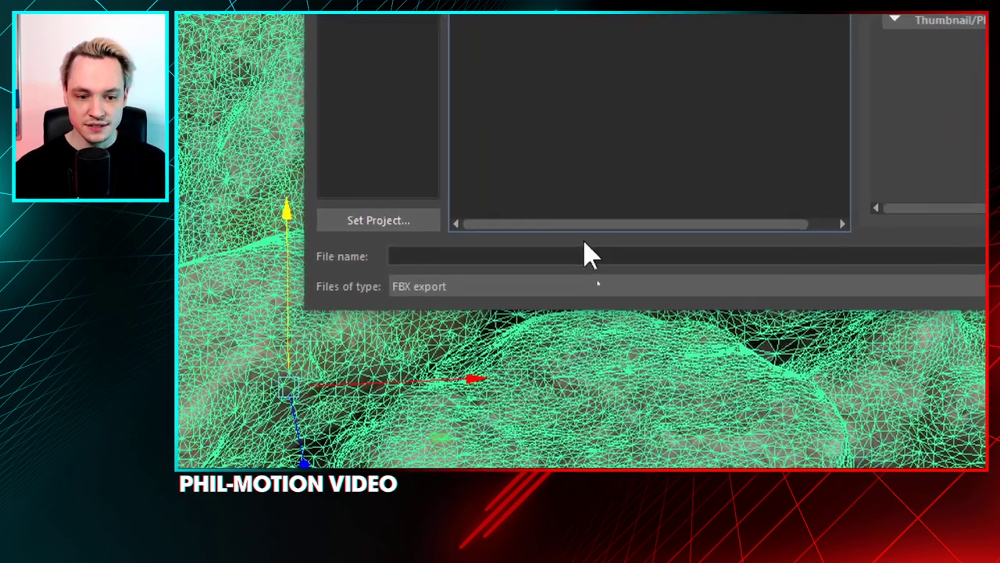
{"action": "left_click", "coordinate": [586, 242]}
{"action": "type", "text": "stone-pile"}
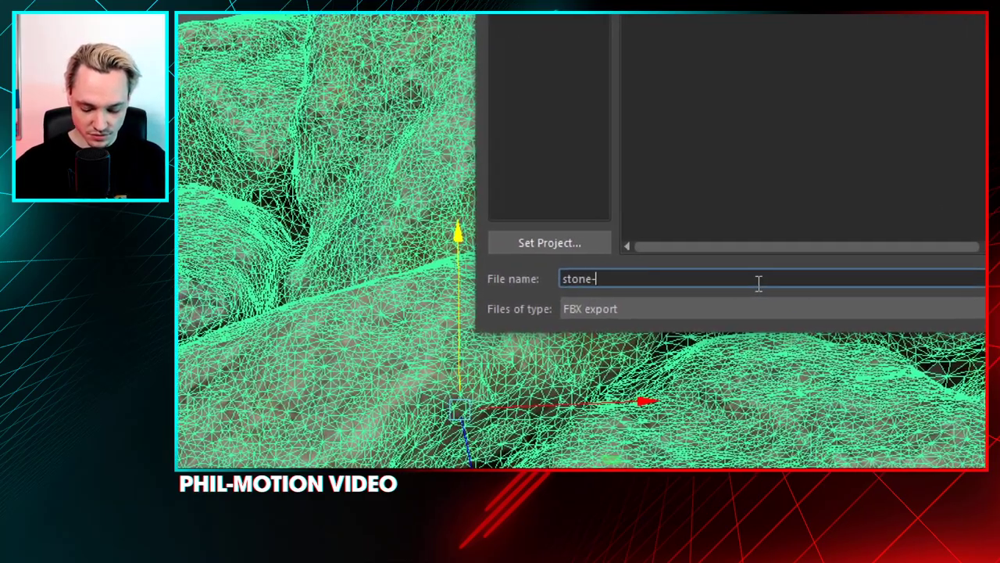
{"action": "key", "text": "Return"}
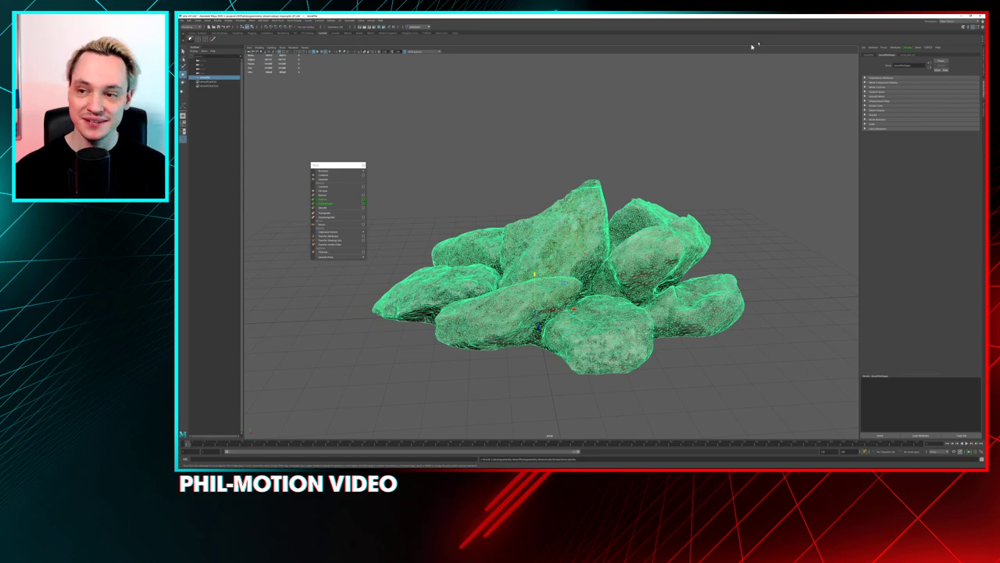
- Minimize Maya to get back to the Unity HDRP SampleScene with the cube on terrain
{"action": "left_click", "coordinate": [960, 17]}
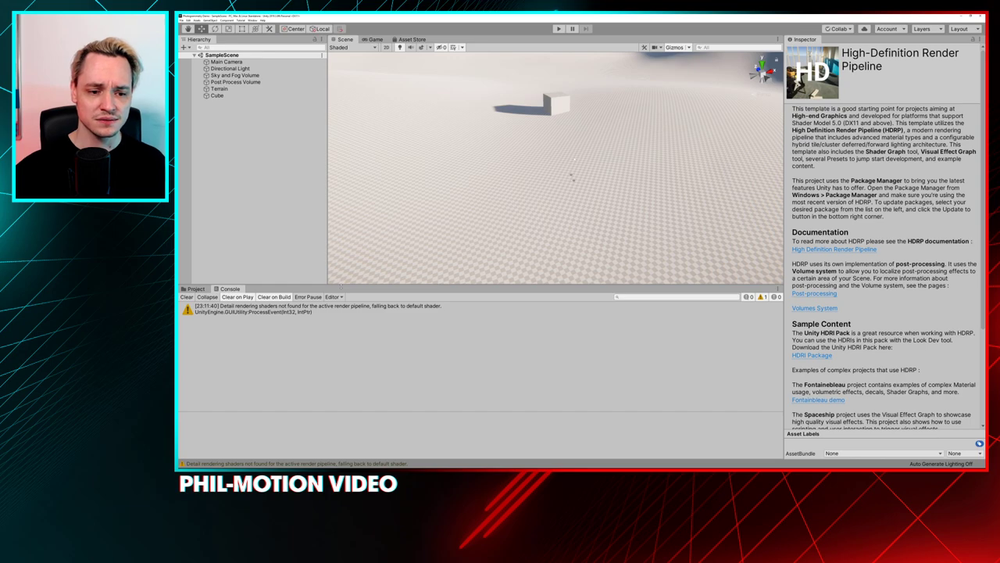
- Make the Scene view taller and look around the dunes toward the cube, with the Move tool active
{"action": "left_click_drag", "start_coordinate": [341, 286], "coordinate": [352, 325]}
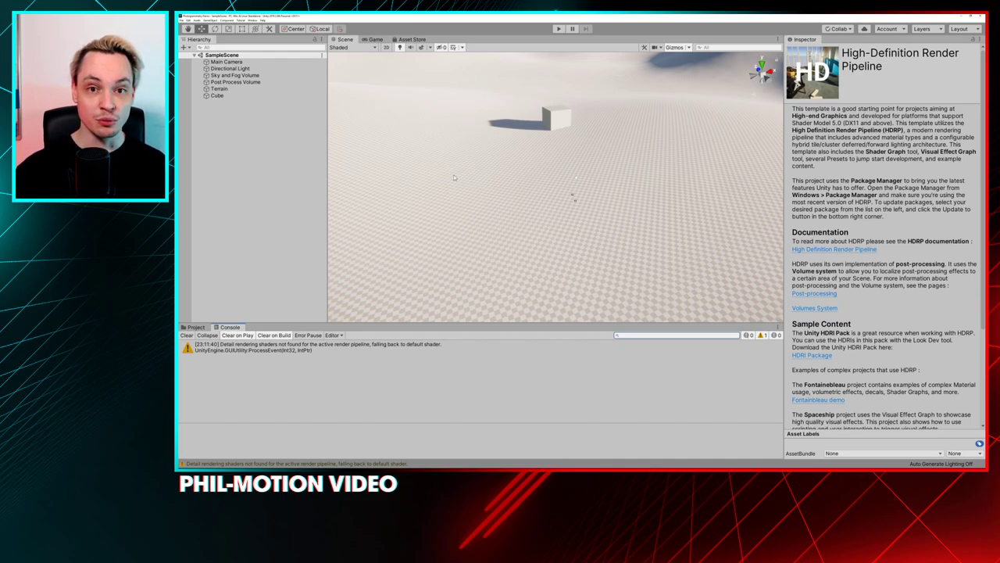
{"action": "right_click_drag", "start_coordinate": [453, 174], "coordinate": [544, 166]}
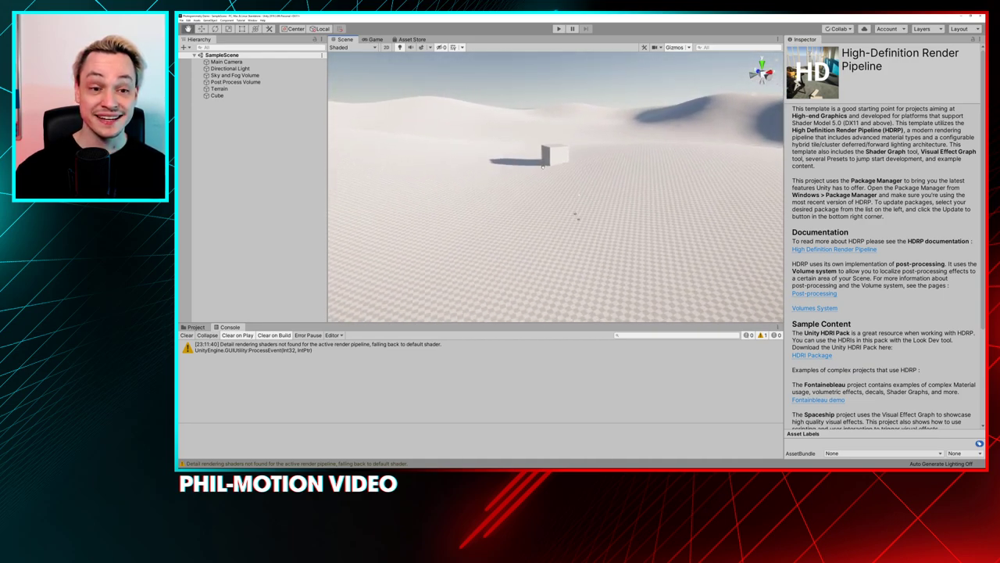
{"action": "key", "text": "w"}
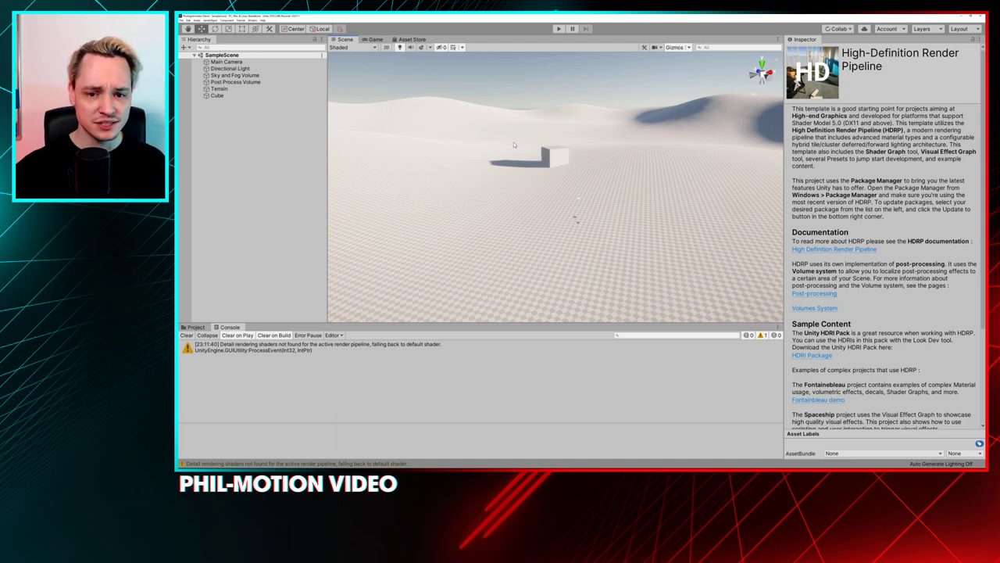
{"action": "right_click_drag", "start_coordinate": [513, 141], "coordinate": [494, 179]}
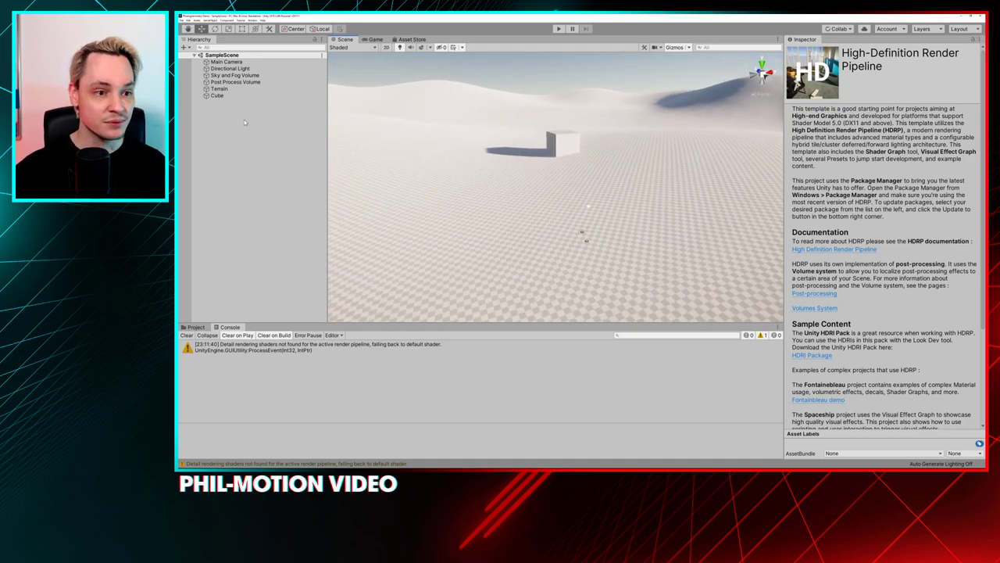
- Place the stone-pile model from Assets > Stream into the scene and frame it
{"action": "left_click", "coordinate": [234, 349]}
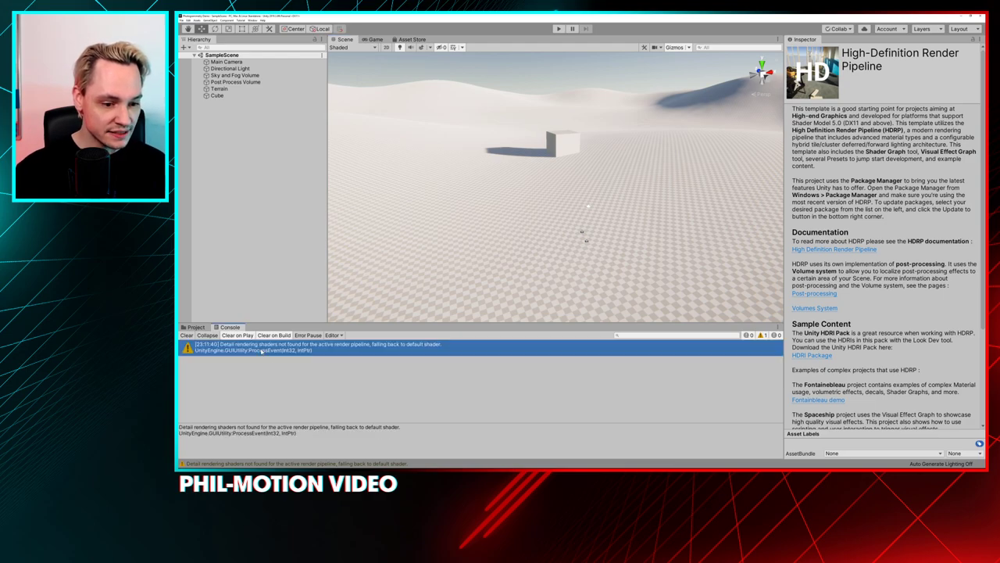
{"action": "left_click", "coordinate": [196, 327]}
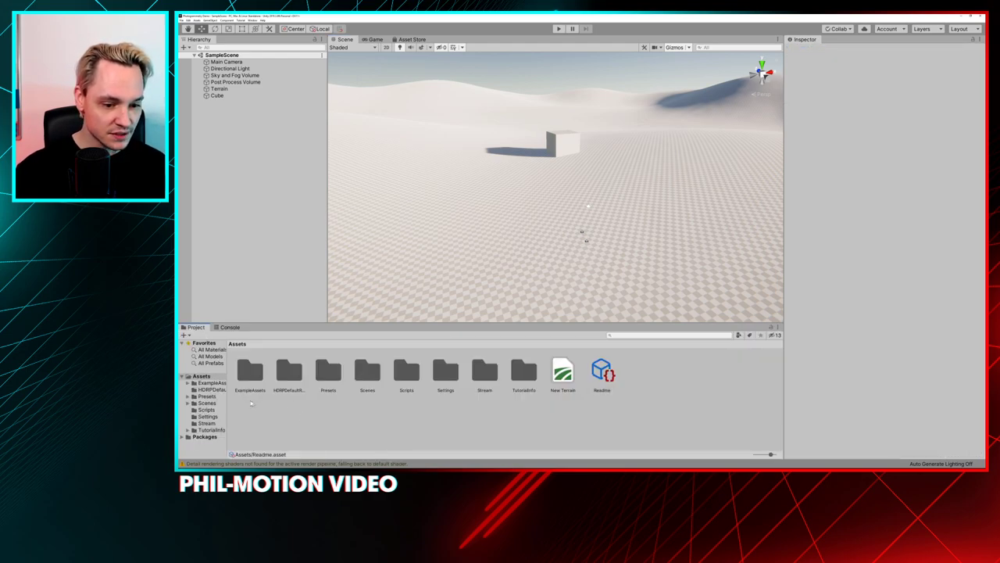
{"action": "left_click", "coordinate": [488, 378]}
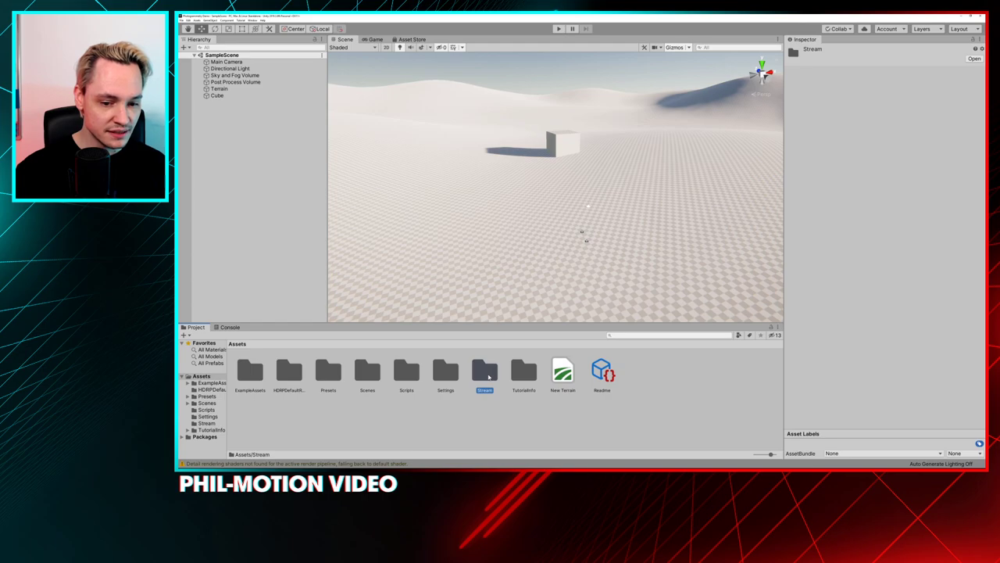
{"action": "double_click", "coordinate": [489, 378]}
{"action": "left_click", "coordinate": [256, 375]}
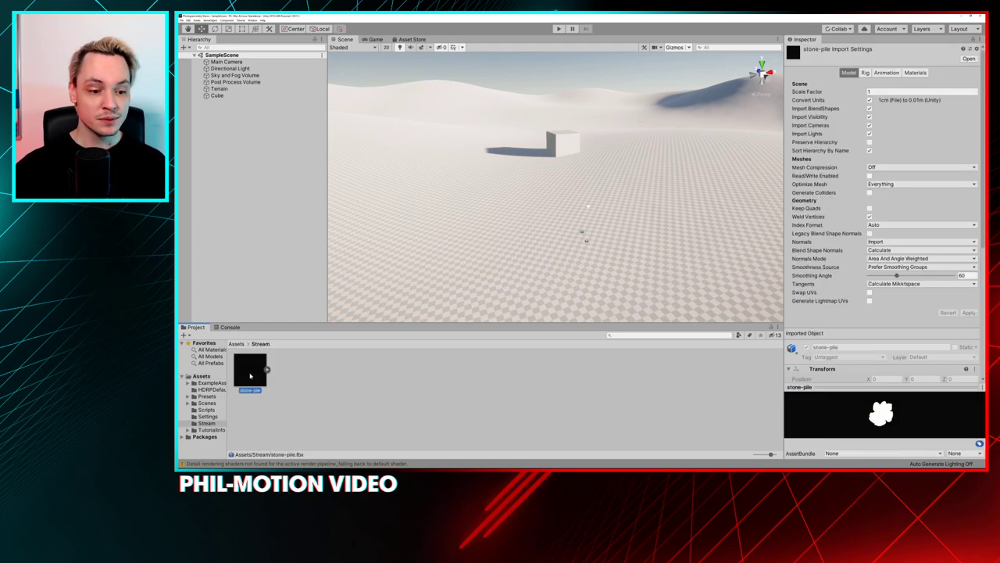
{"action": "left_click_drag", "start_coordinate": [526, 164], "coordinate": [527, 162]}
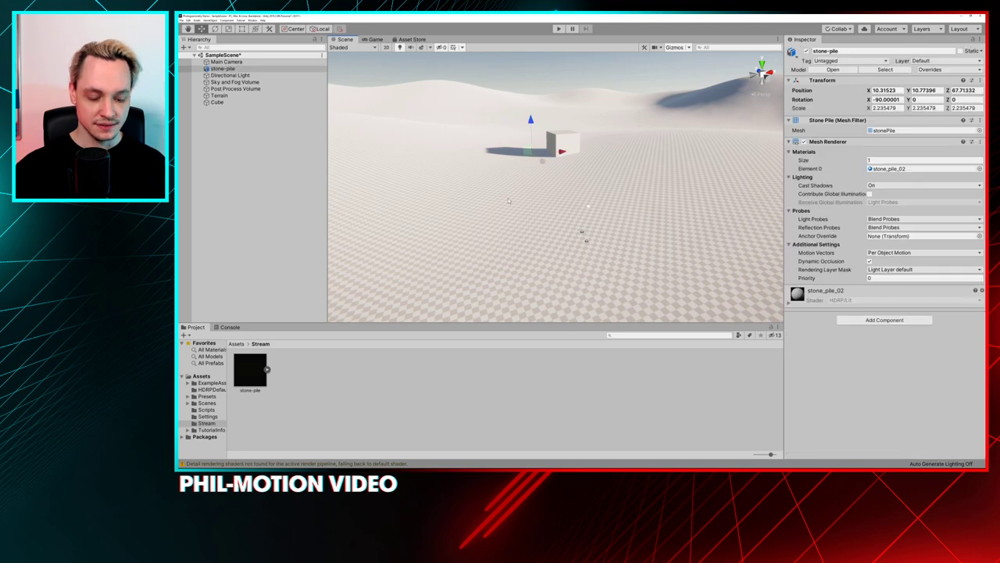
{"action": "key", "text": "f"}
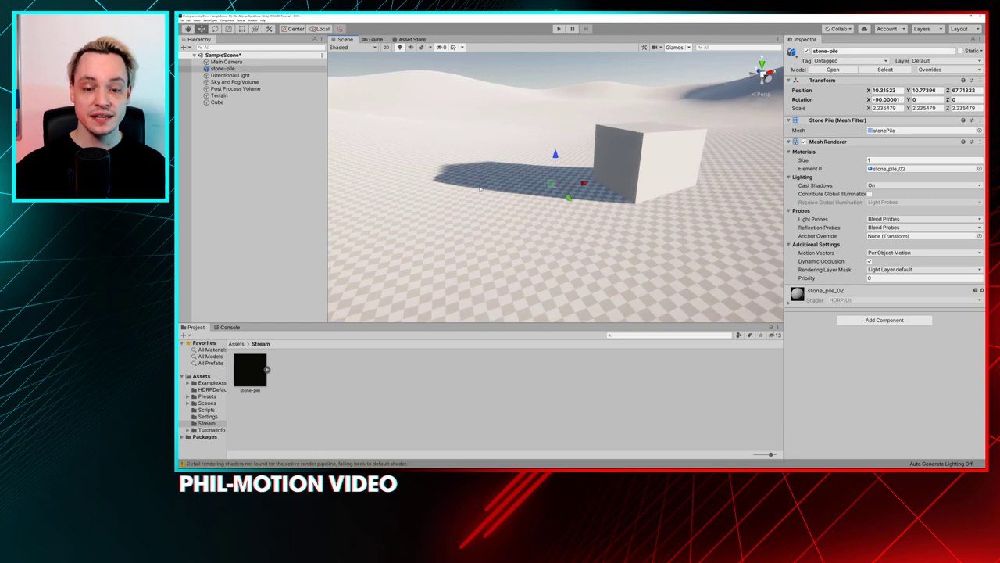
- Scale the stone pile up to 1141.647 and raise it above the ground
{"action": "key", "text": "r"}
{"action": "left_click_drag", "start_coordinate": [556, 188], "coordinate": [594, 313]}
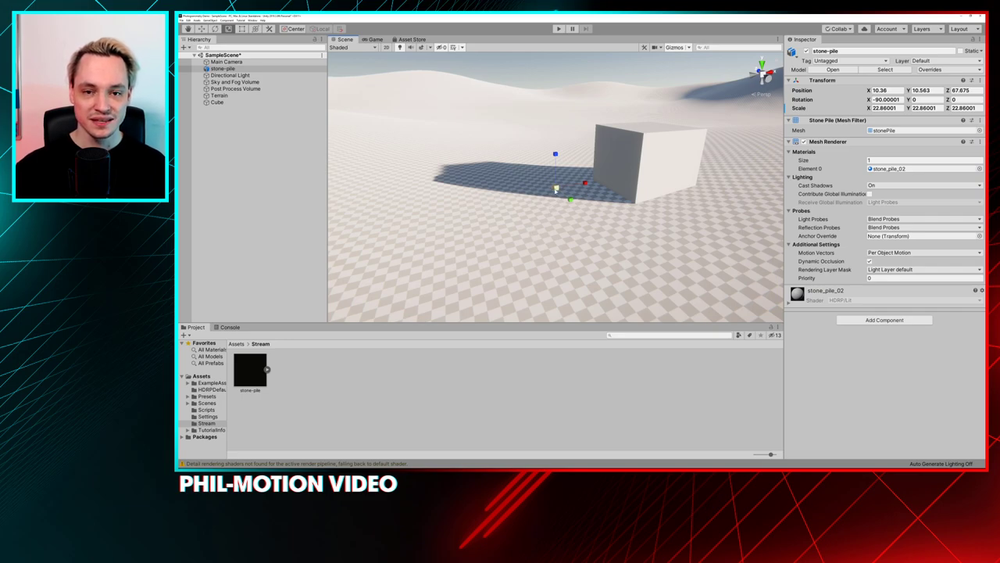
{"action": "left_click_drag", "start_coordinate": [556, 188], "coordinate": [601, 164]}
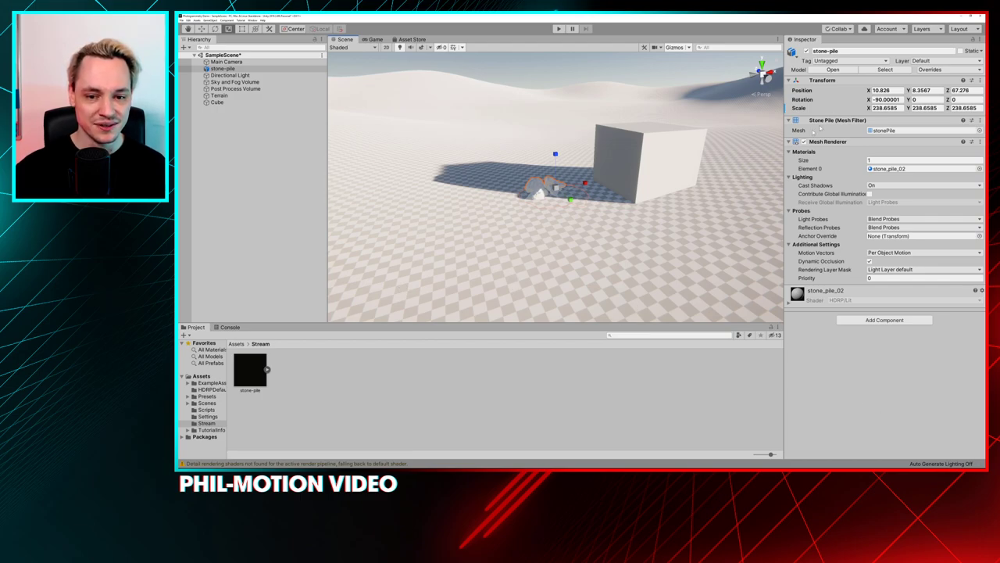
{"action": "left_click_drag", "start_coordinate": [557, 188], "coordinate": [696, 302]}
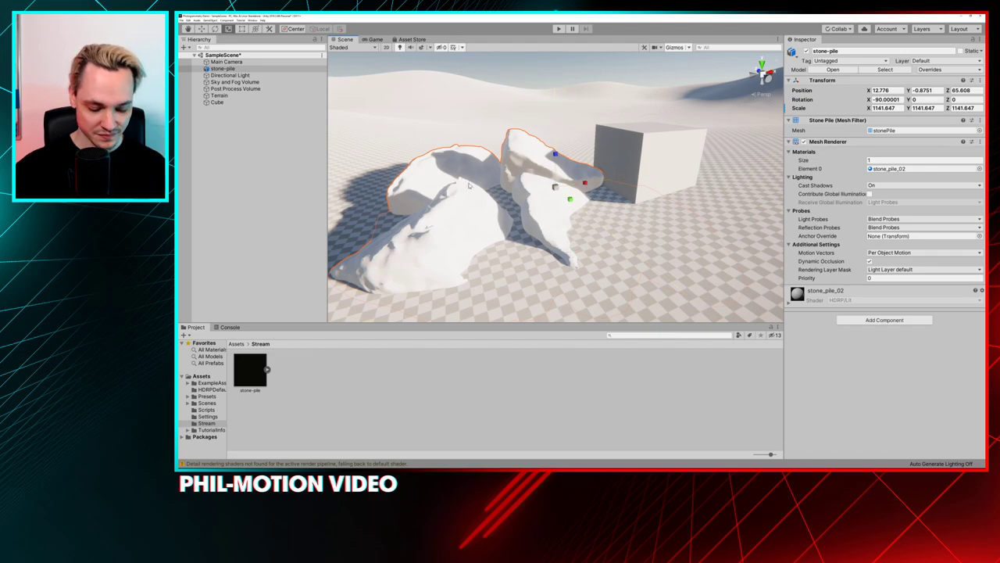
{"action": "key", "text": "w"}
{"action": "left_click_drag", "start_coordinate": [554, 156], "coordinate": [560, 114]}
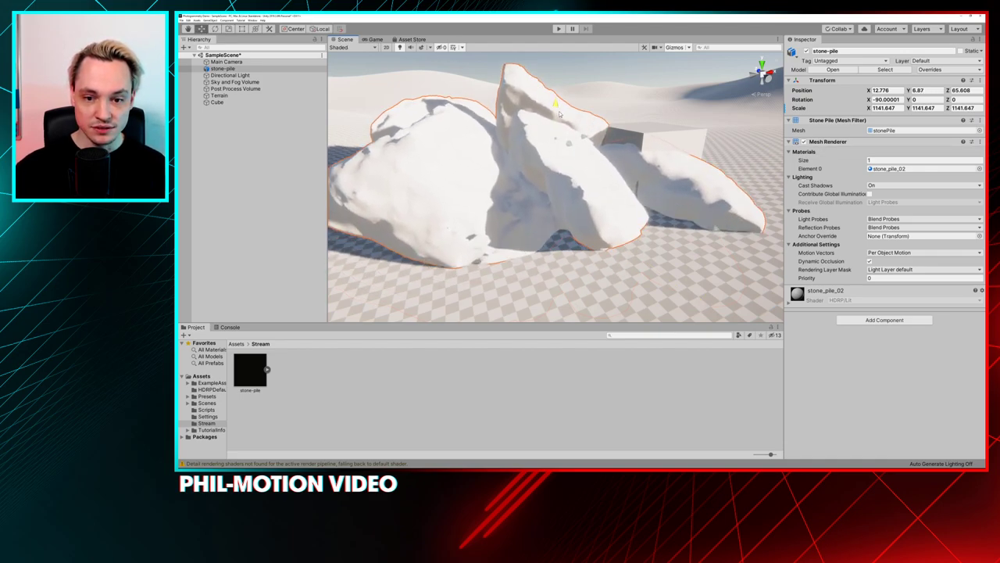
{"action": "scroll", "coordinate": [539, 157], "scroll_direction": "down", "scroll_amount": 6}
- Lower the stone pile to Position Y 6.5 and expand its stone_pile_02 material in the Inspector
{"action": "left_click", "coordinate": [504, 200]}
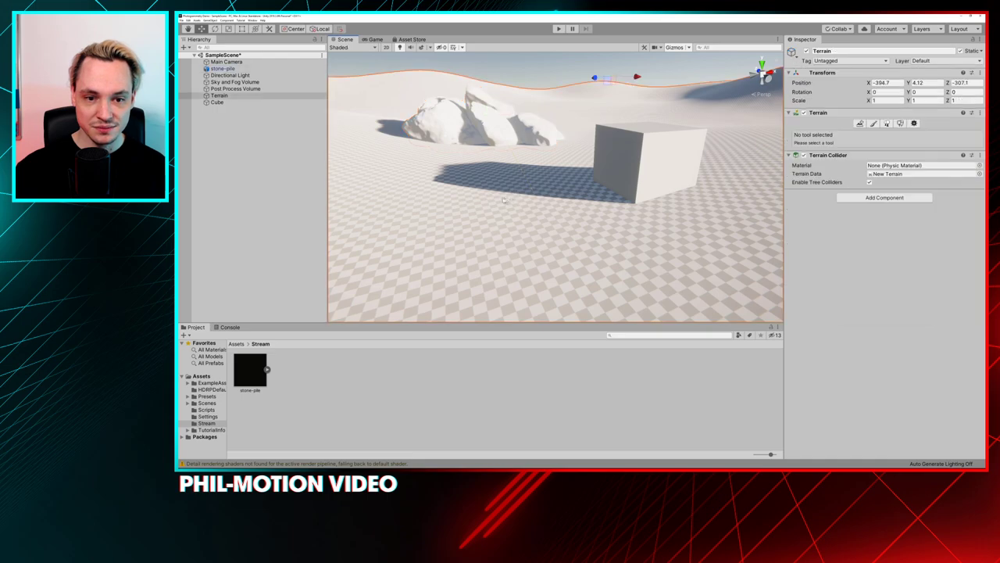
{"action": "right_click_drag", "start_coordinate": [504, 200], "coordinate": [606, 164]}
{"action": "left_click", "coordinate": [609, 158]}
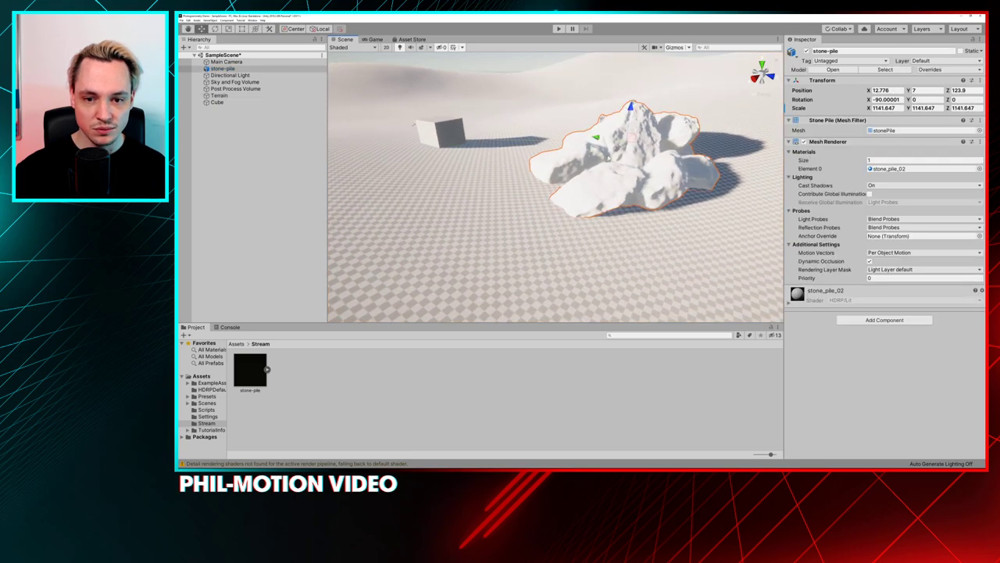
{"action": "mouse_move", "coordinate": [632, 108]}
{"action": "left_mouse_down"}
{"action": "mouse_move", "coordinate": [632, 99]}
{"action": "mouse_move", "coordinate": [634, 121]}
{"action": "left_mouse_up"}
{"action": "right_click_drag", "start_coordinate": [634, 122], "coordinate": [539, 301]}
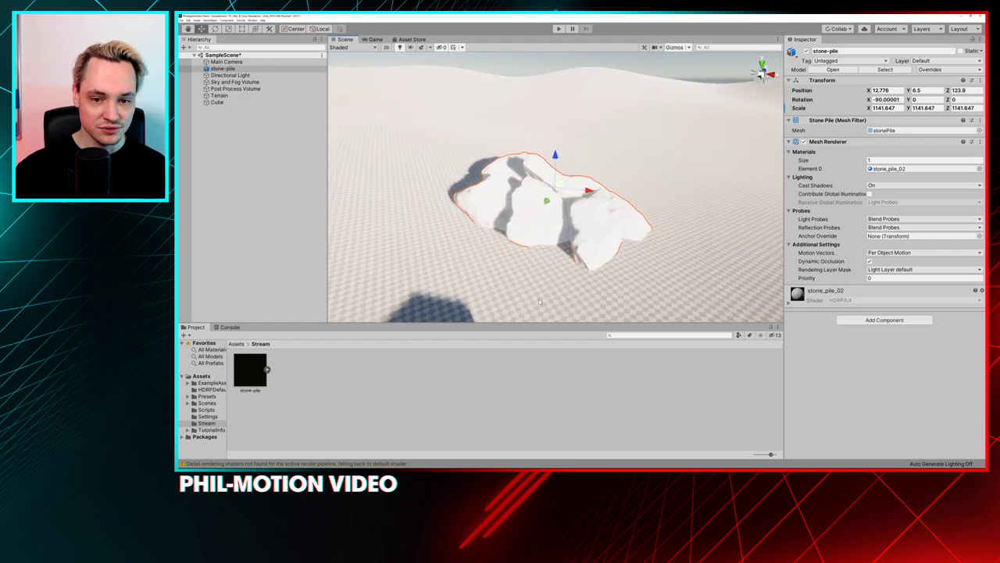
{"action": "scroll", "coordinate": [539, 301], "scroll_direction": "up", "scroll_amount": 2}
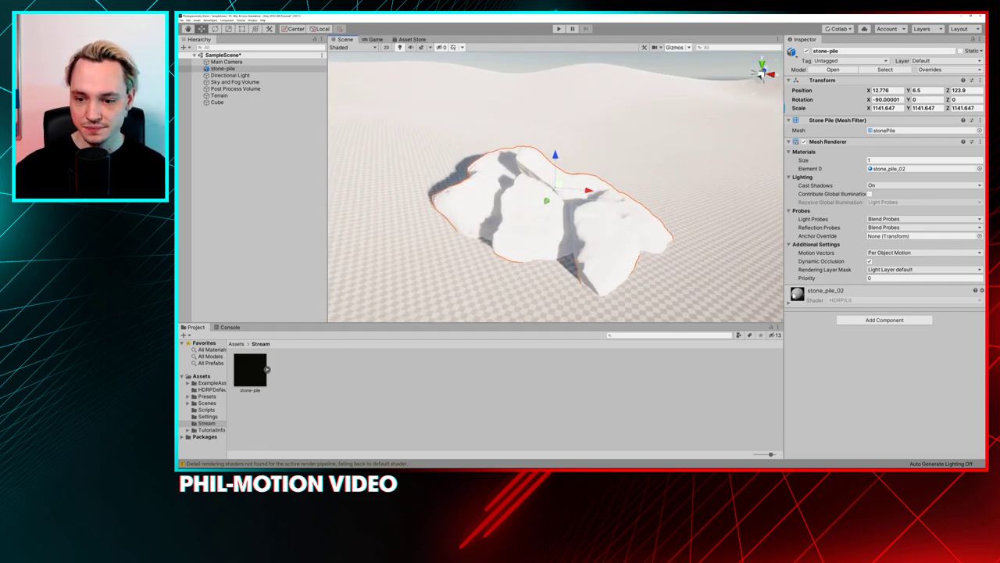
{"action": "left_click", "coordinate": [790, 303]}
{"action": "scroll", "coordinate": [790, 304], "scroll_direction": "down", "scroll_amount": 5}
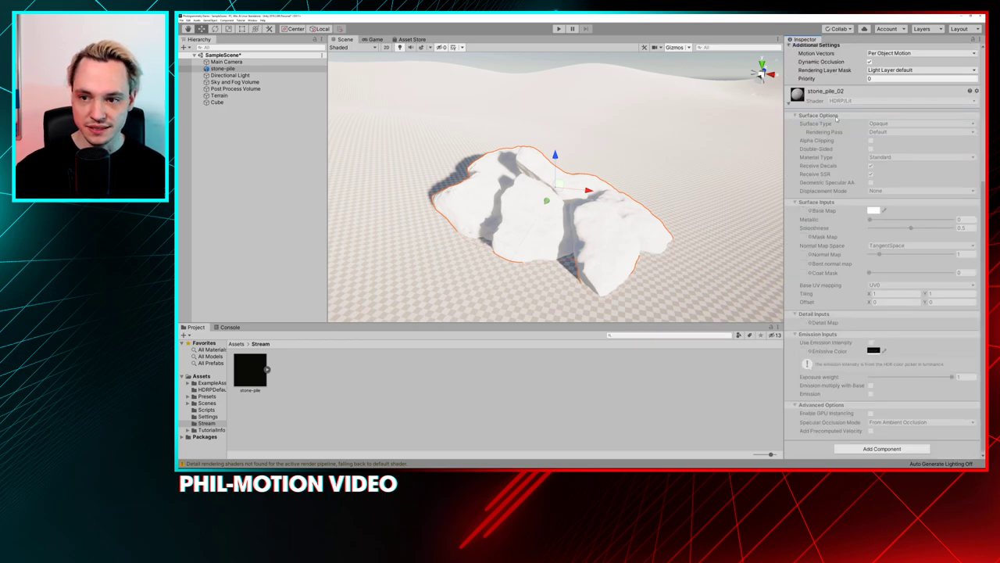
{"action": "scroll", "coordinate": [837, 118], "scroll_direction": "up", "scroll_amount": 5}
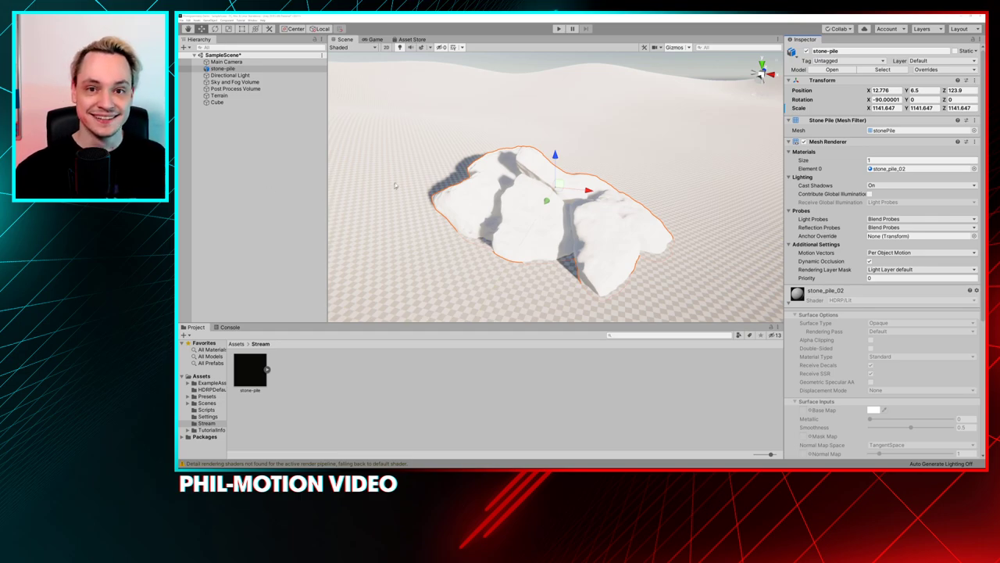
- Zoom out over the terrain to inspect the white stone pile, then reselect stone-pile
{"action": "left_click", "coordinate": [481, 150]}
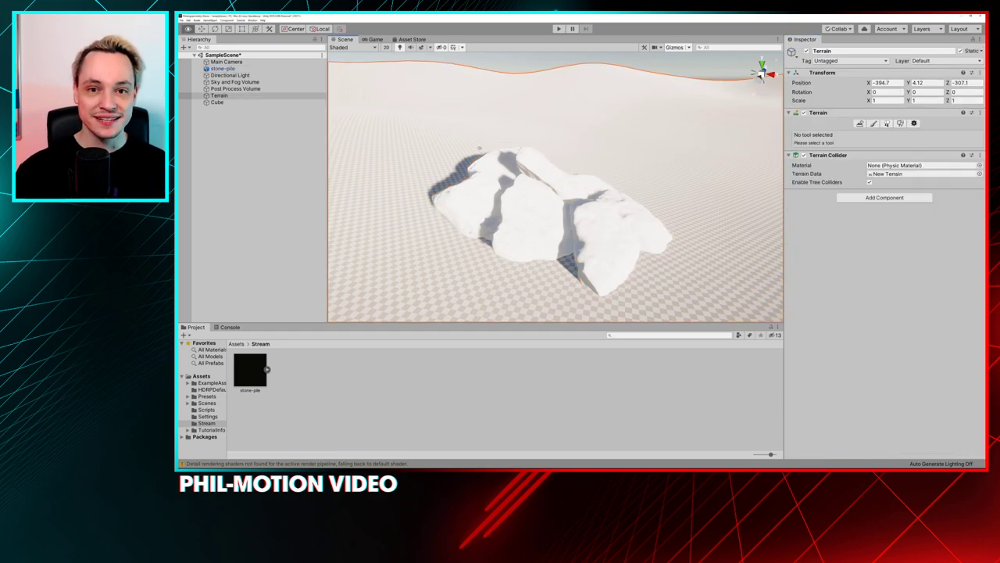
{"action": "scroll", "coordinate": [484, 153], "scroll_direction": "down", "scroll_amount": 3}
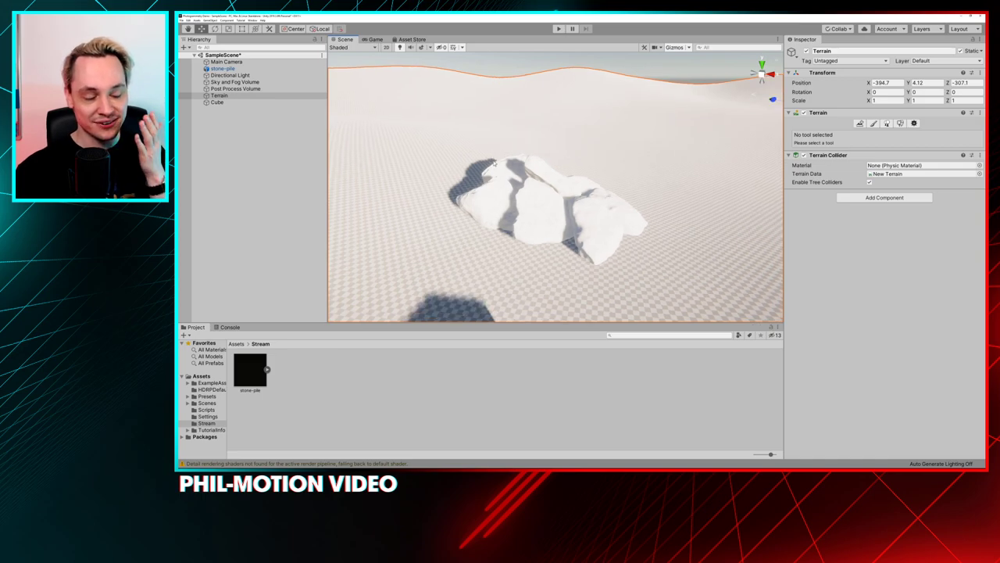
{"action": "scroll", "coordinate": [494, 165], "scroll_direction": "down", "scroll_amount": 2}
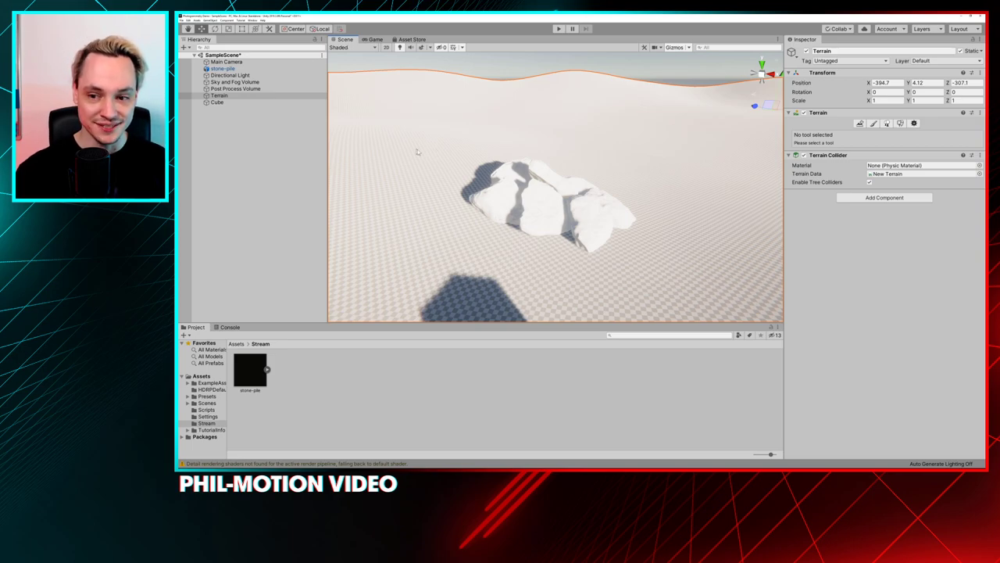
{"action": "left_click", "coordinate": [226, 68]}
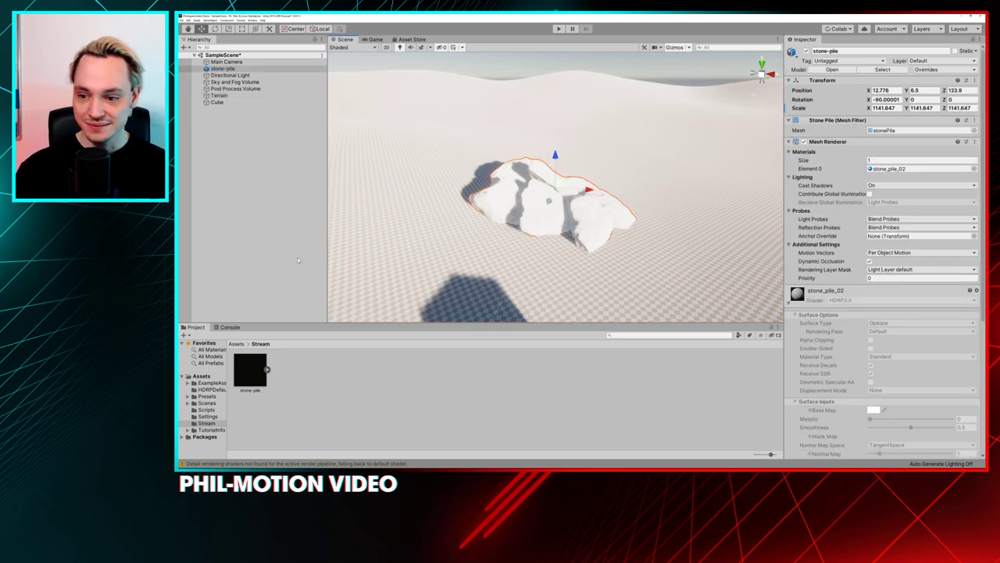
- Switch to Maya and graph the rock pile's material network, showing its file texture feeding stone_pile_02
{"action": "key", "text": "alt+Tab"}
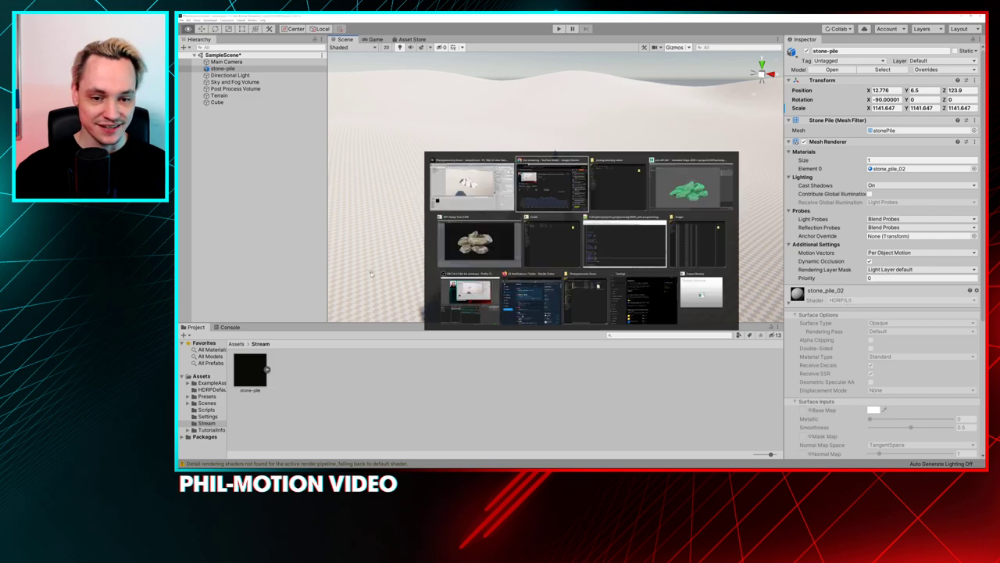
{"action": "left_click", "coordinate": [692, 188]}
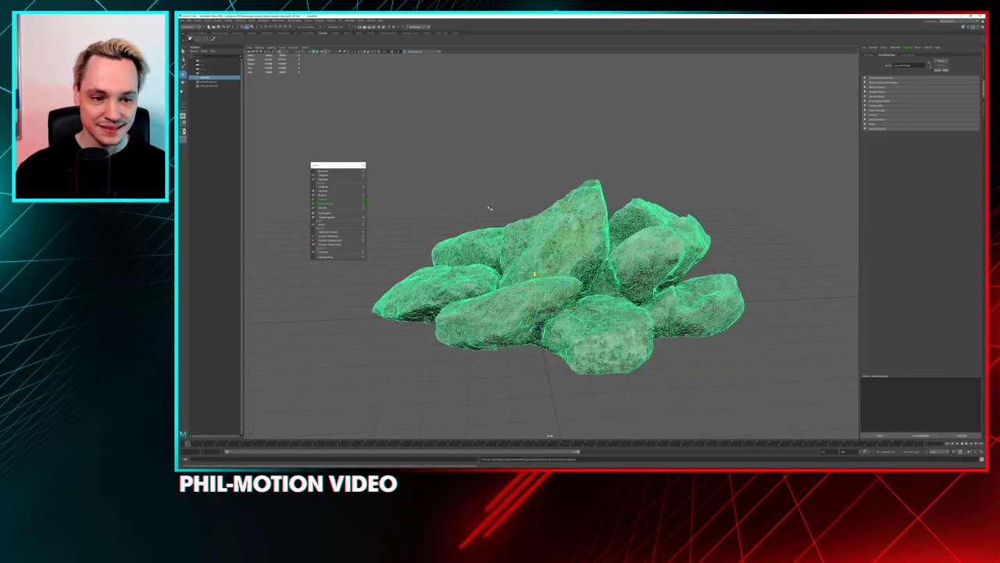
{"action": "left_click", "coordinate": [539, 252]}
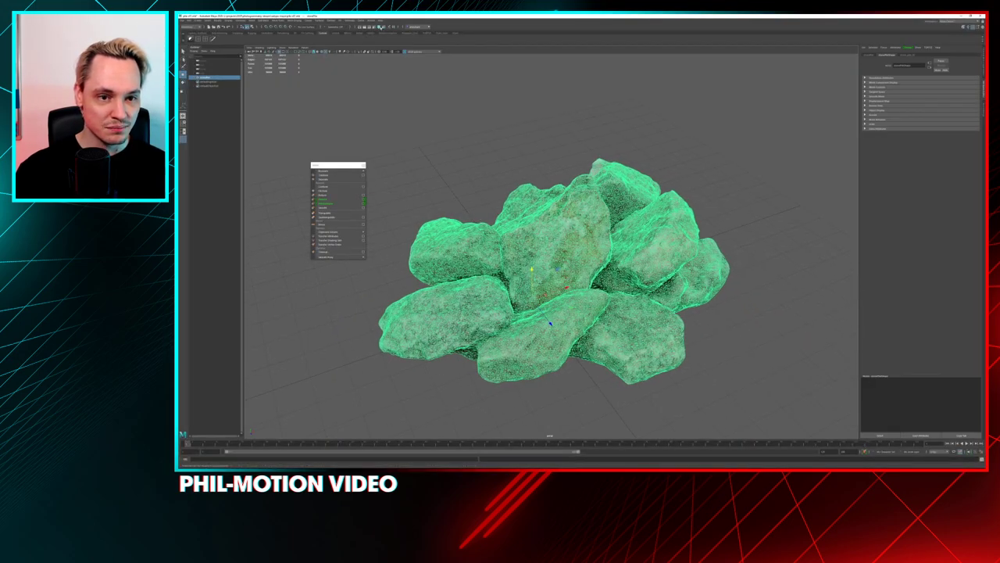
{"action": "left_click", "coordinate": [380, 29]}
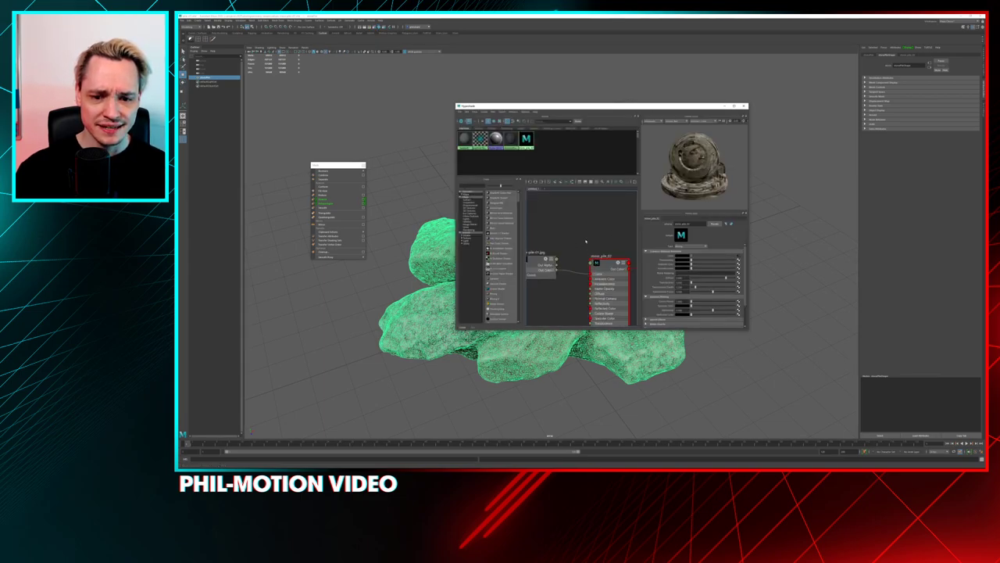
{"action": "key", "text": "f"}
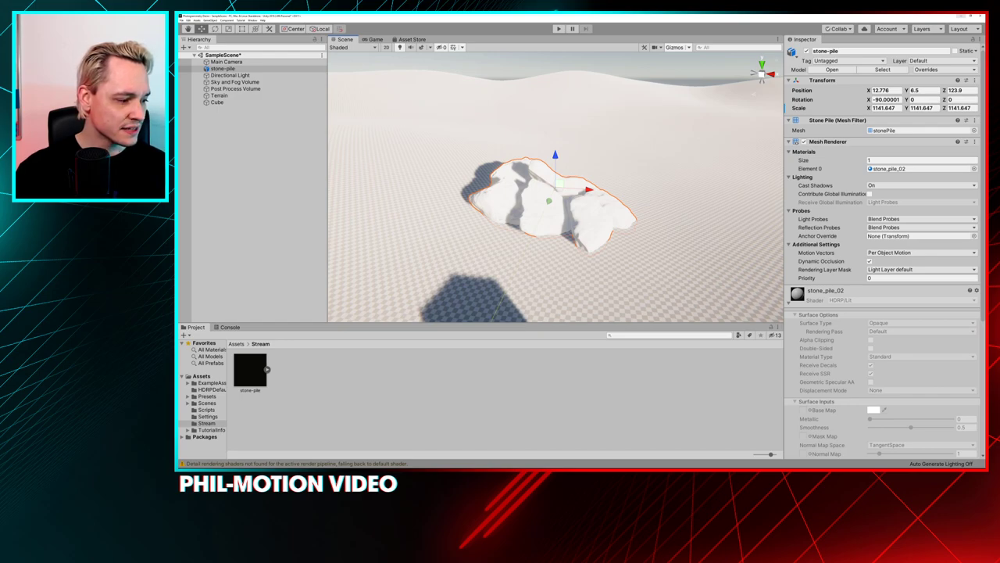
- Pick the stone-pile-01.jpg texture in File Explorer and return to Unity to import it
{"action": "key", "text": "alt+Tab"}
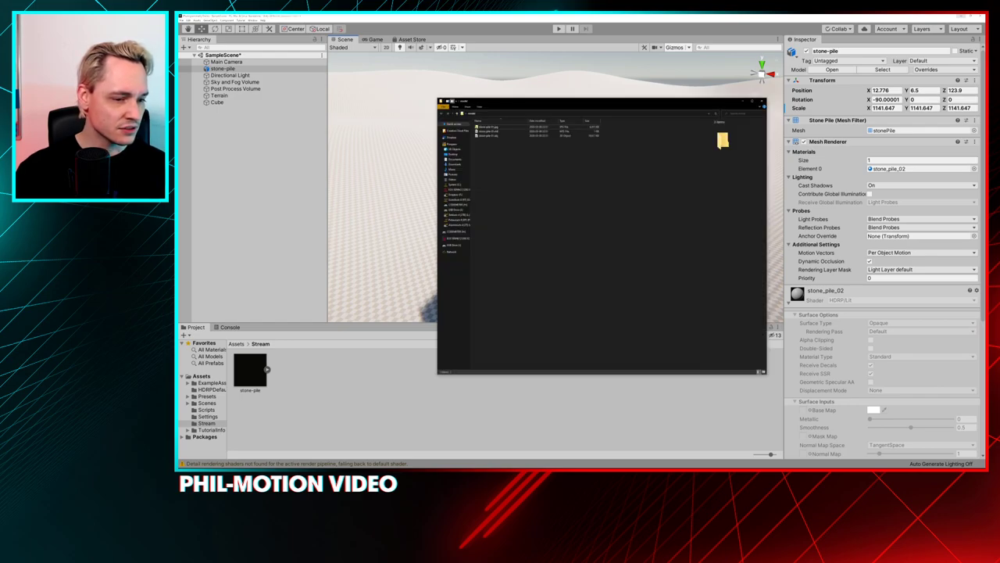
{"action": "left_click", "coordinate": [489, 127]}
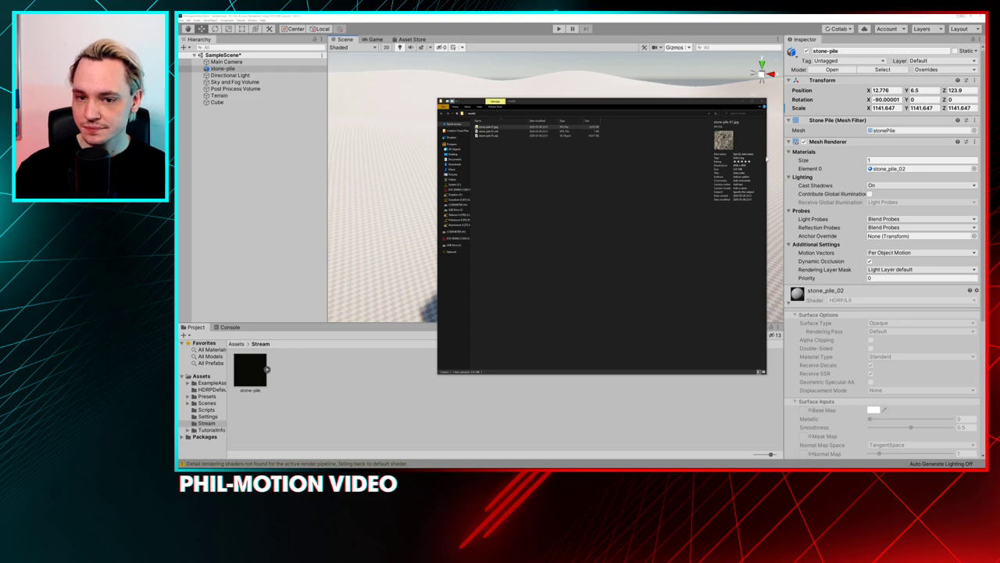
{"action": "key", "text": "alt+Tab"}
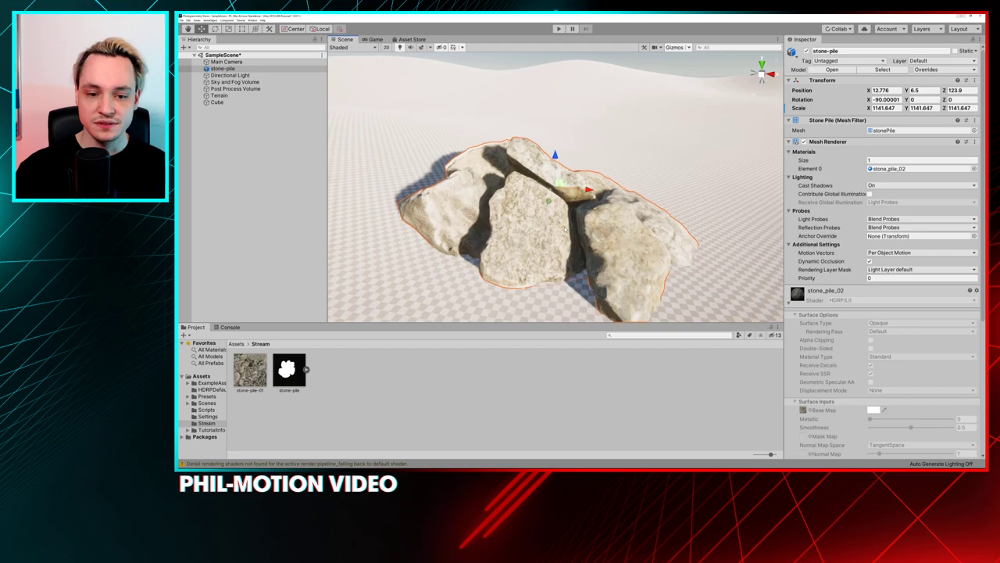
- Orbit low and close around the textured rock pile to inspect its rock textures
{"action": "left_click", "coordinate": [565, 228]}
{"action": "left_click_drag", "start_coordinate": [565, 228], "coordinate": [486, 53], "text": "alt"}
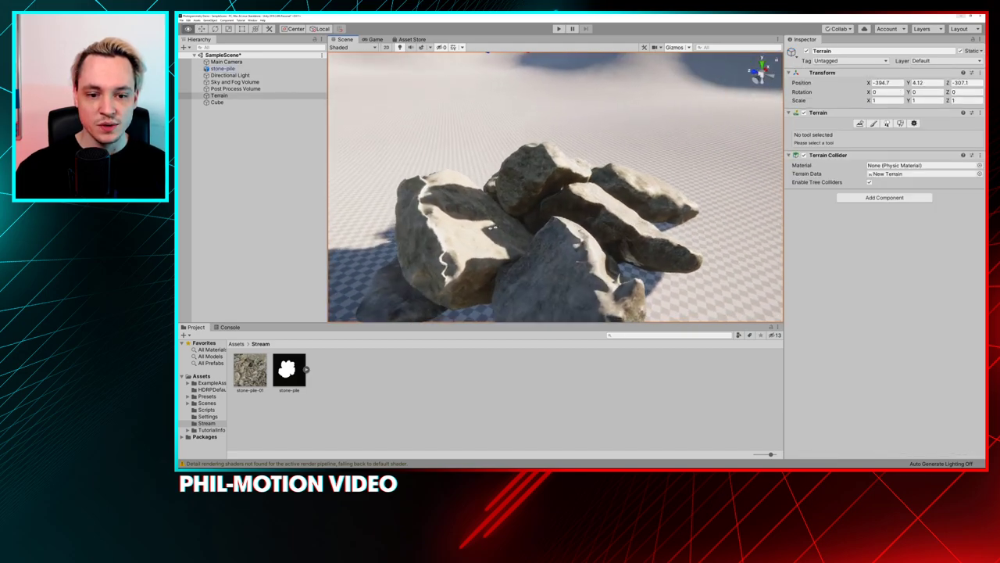
{"action": "scroll", "coordinate": [524, 237], "scroll_direction": "up", "scroll_amount": 5}
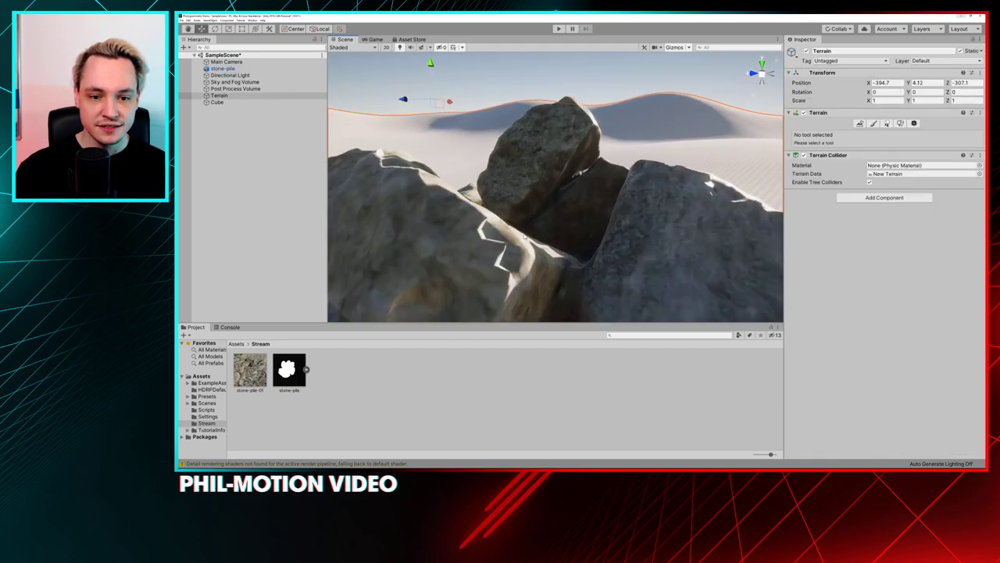
{"action": "left_click_drag", "start_coordinate": [524, 234], "coordinate": [506, 211], "text": "alt"}
{"action": "scroll", "coordinate": [469, 222], "scroll_direction": "down", "scroll_amount": 10}
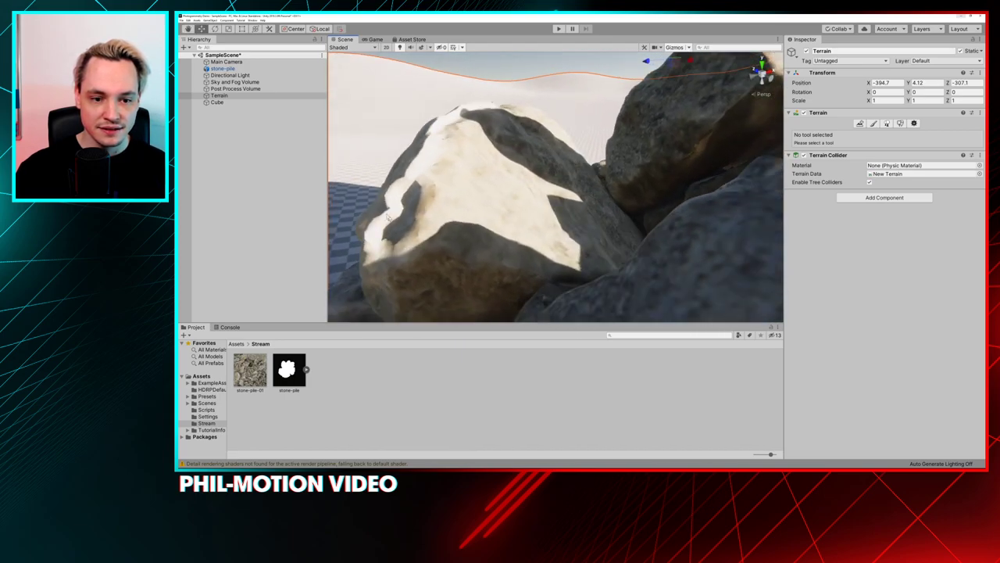
{"action": "left_click_drag", "start_coordinate": [451, 209], "coordinate": [336, 160], "text": "alt"}
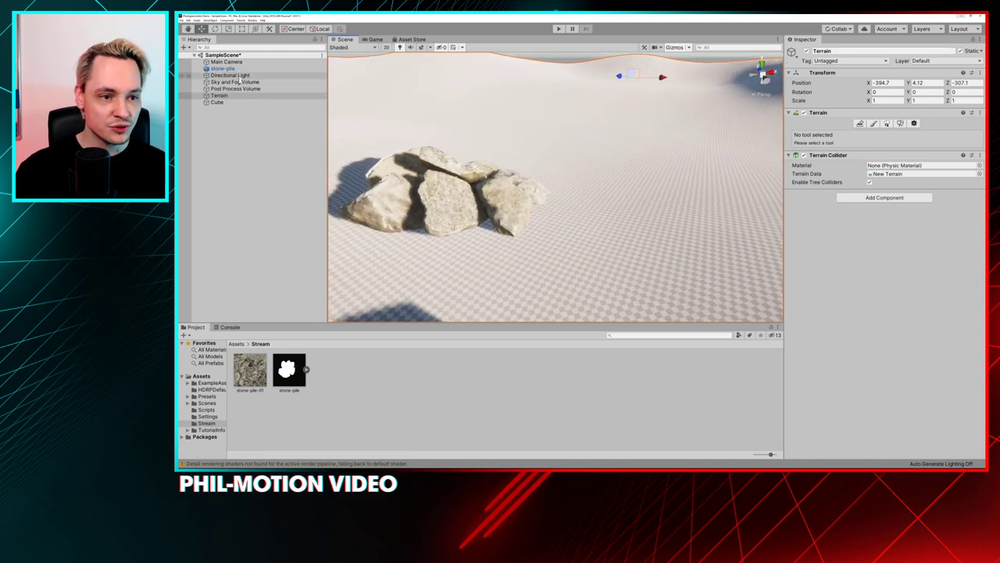
- Move the Directional Light to 20.8, 50.8, 47.4 and rotate it for low-angle shadows
{"action": "left_click", "coordinate": [233, 82]}
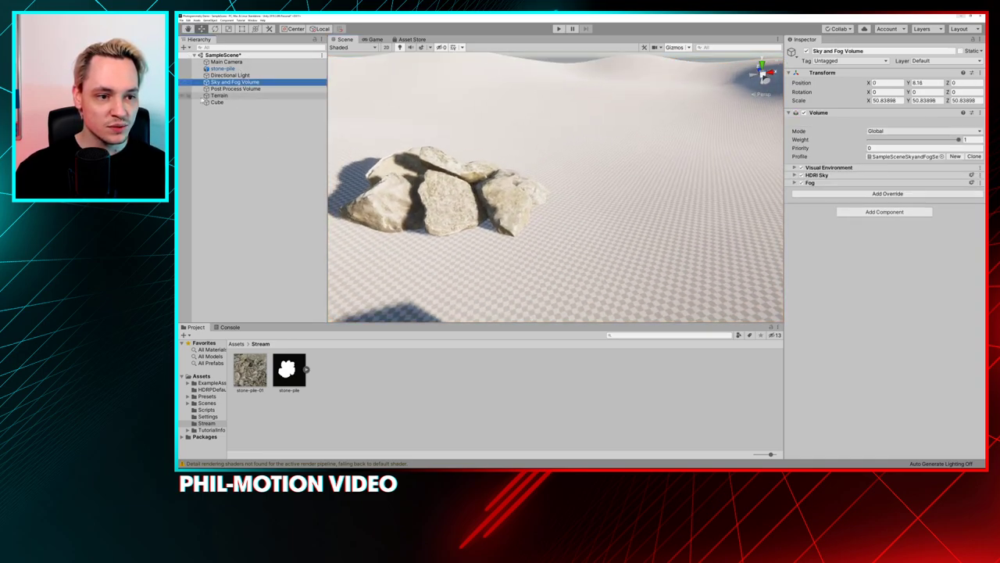
{"action": "scroll", "coordinate": [692, 164], "scroll_direction": "down", "scroll_amount": 5}
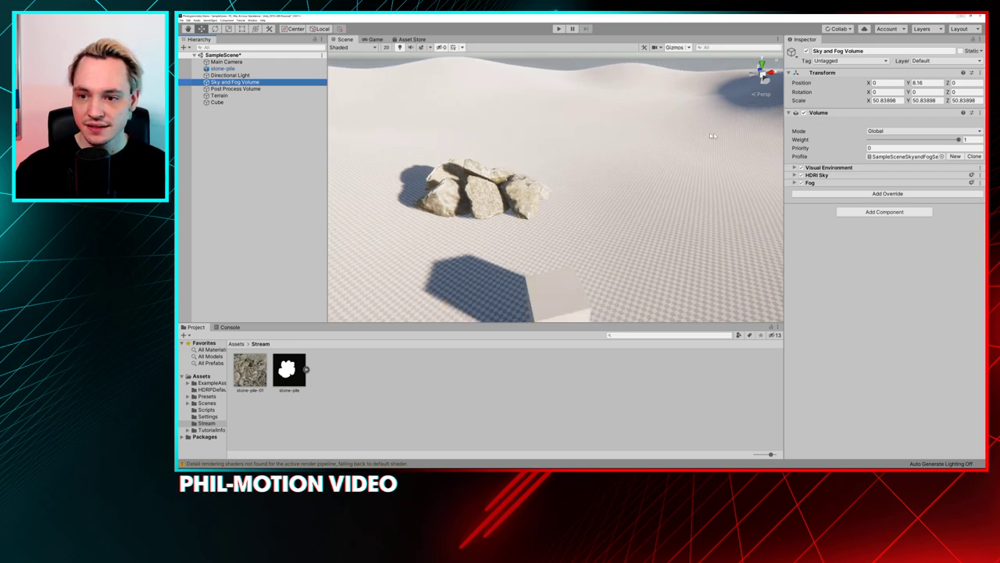
{"action": "left_click", "coordinate": [226, 75]}
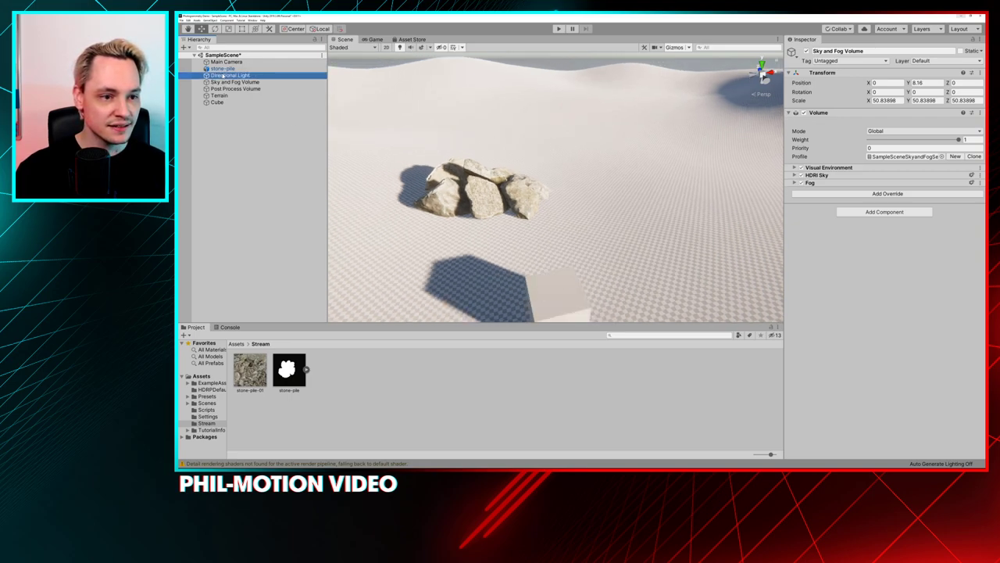
{"action": "scroll", "coordinate": [521, 316], "scroll_direction": "down", "scroll_amount": 5}
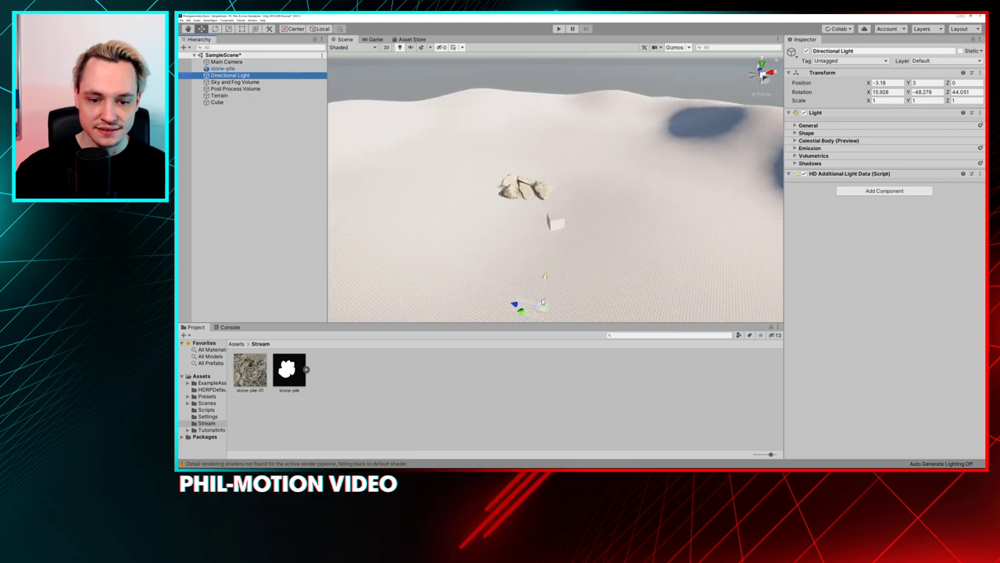
{"action": "left_click_drag", "start_coordinate": [521, 313], "coordinate": [561, 155]}
{"action": "key", "text": "f"}
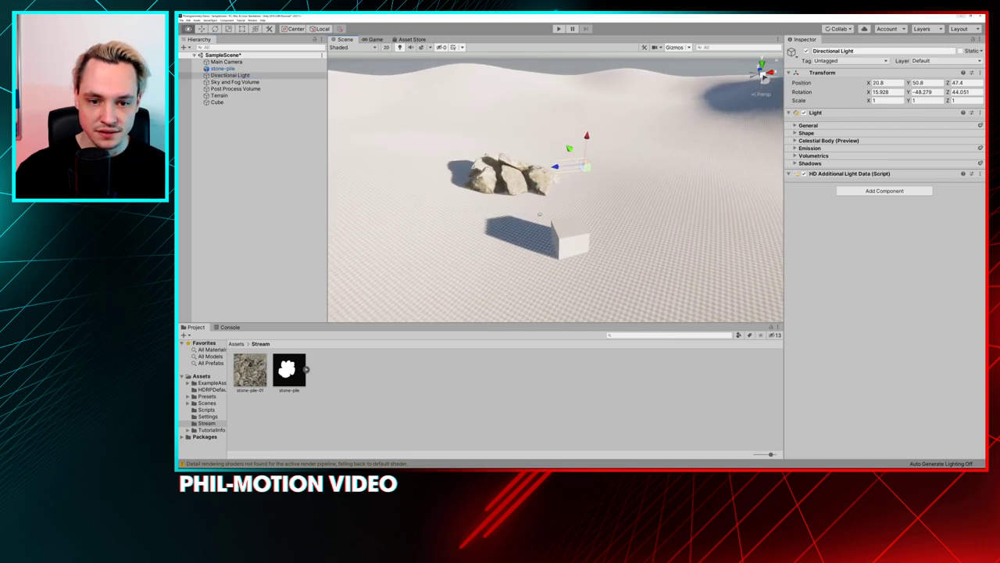
{"action": "key", "text": "e"}
{"action": "mouse_move", "coordinate": [607, 155]}
{"action": "left_mouse_down"}
{"action": "mouse_move", "coordinate": [611, 126]}
{"action": "mouse_move", "coordinate": [611, 160]}
{"action": "mouse_move", "coordinate": [646, 145]}
{"action": "mouse_move", "coordinate": [580, 148]}
{"action": "mouse_move", "coordinate": [611, 143]}
{"action": "mouse_move", "coordinate": [603, 148]}
{"action": "left_mouse_up"}
- Start play mode in the Game view and fly the camera up to the rock pile
{"action": "left_click", "coordinate": [376, 39]}
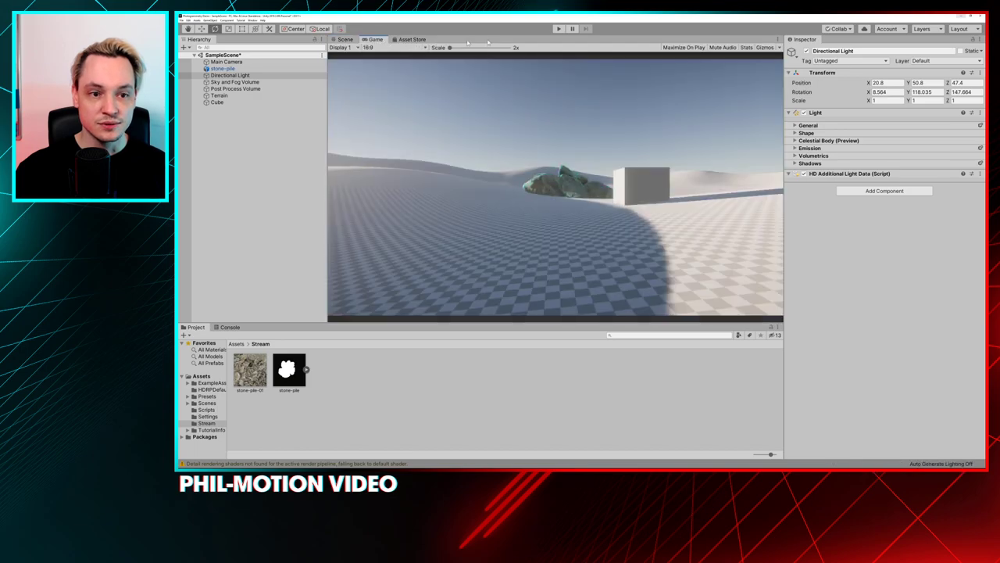
{"action": "left_click", "coordinate": [558, 29]}
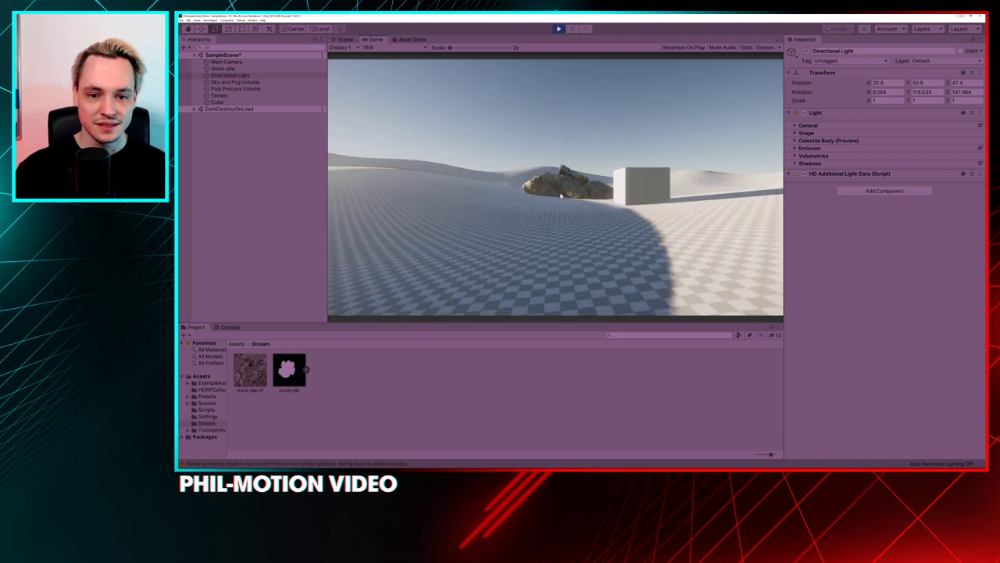
{"action": "key", "text": "w"}
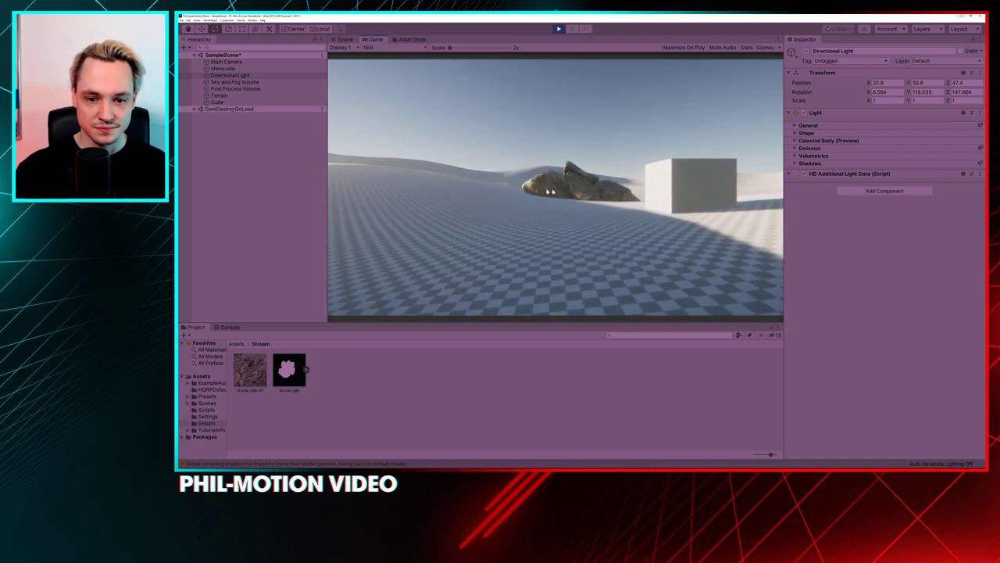
{"action": "key", "text": "w"}
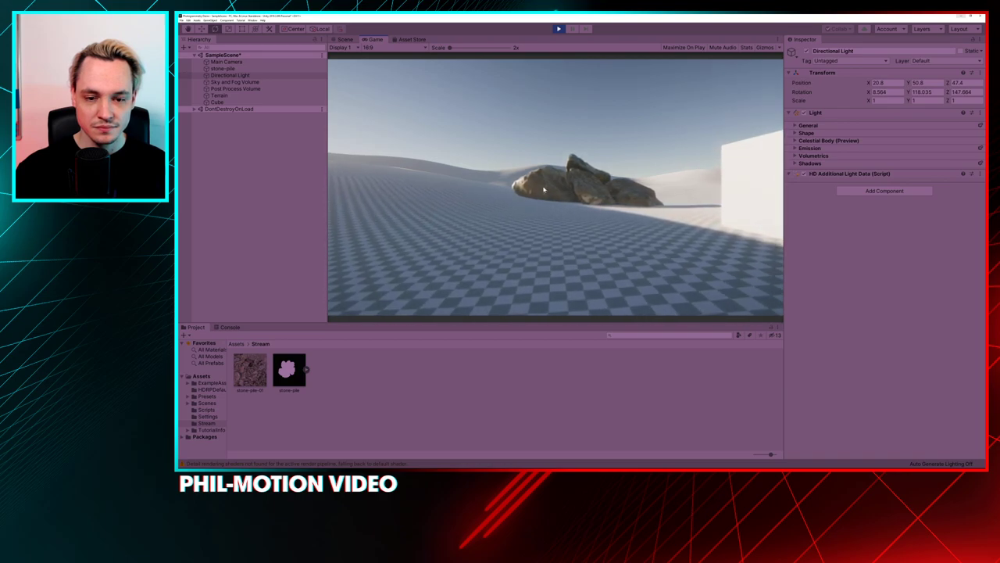
{"action": "mouse_move", "coordinate": [546, 183]}
{"action": "right_mouse_down"}
{"action": "mouse_move", "coordinate": [546, 168]}
{"action": "mouse_move", "coordinate": [546, 203]}
{"action": "mouse_move", "coordinate": [547, 157]}
{"action": "mouse_move", "coordinate": [556, 195]}
{"action": "right_mouse_up"}
{"action": "key", "text": "w"}
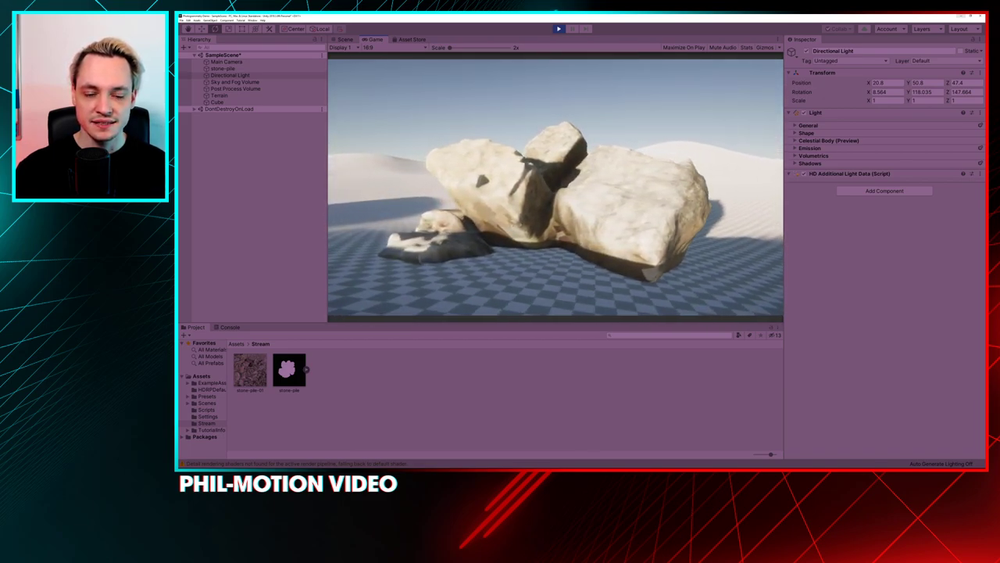
{"action": "key", "text": "w"}
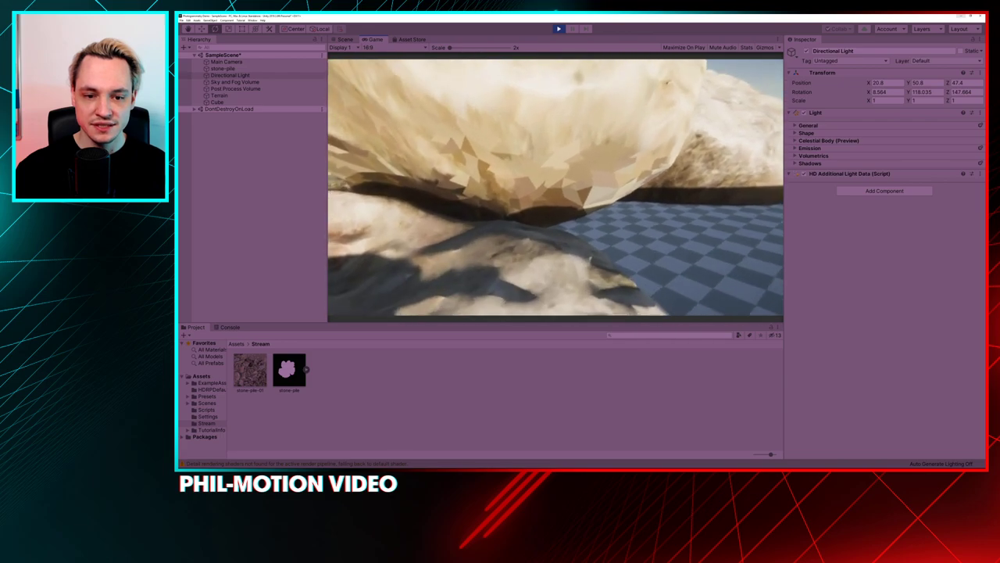
- Circle the rock pile, moving in close and pulling back to see it from every side
{"action": "key", "text": "s"}
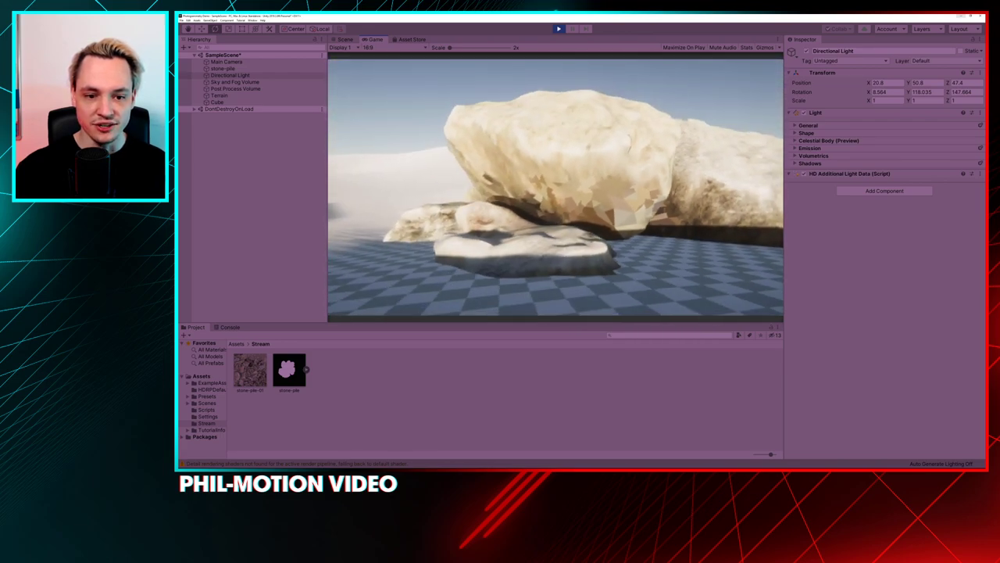
{"action": "key", "text": "a"}
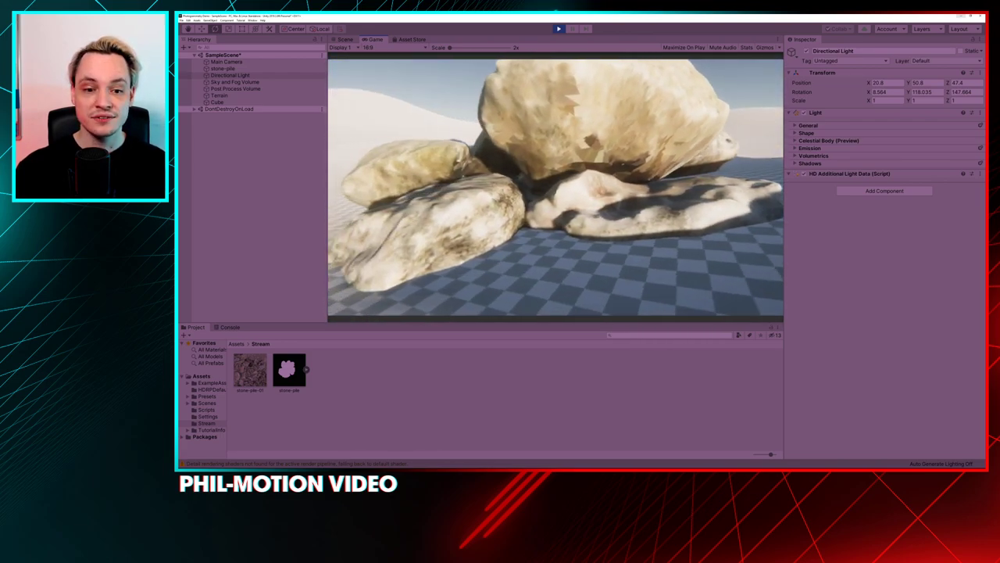
{"action": "key", "text": "s"}
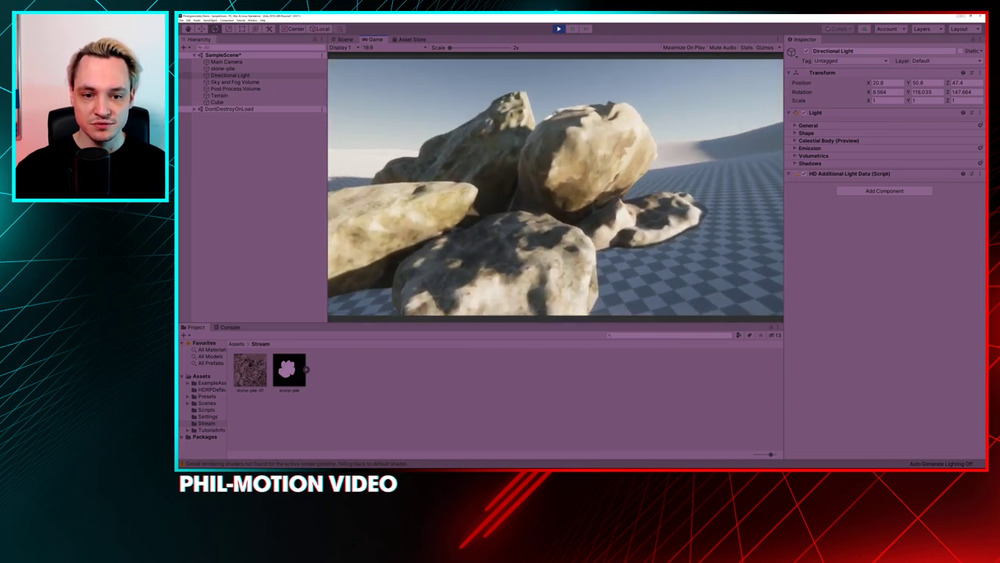
{"action": "key", "text": "a"}
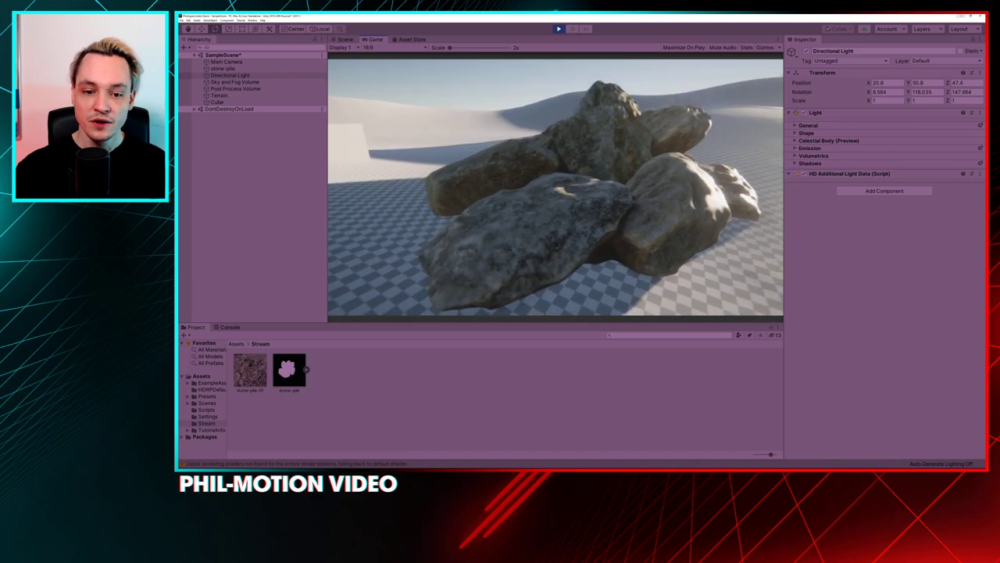
{"action": "key", "text": "s"}
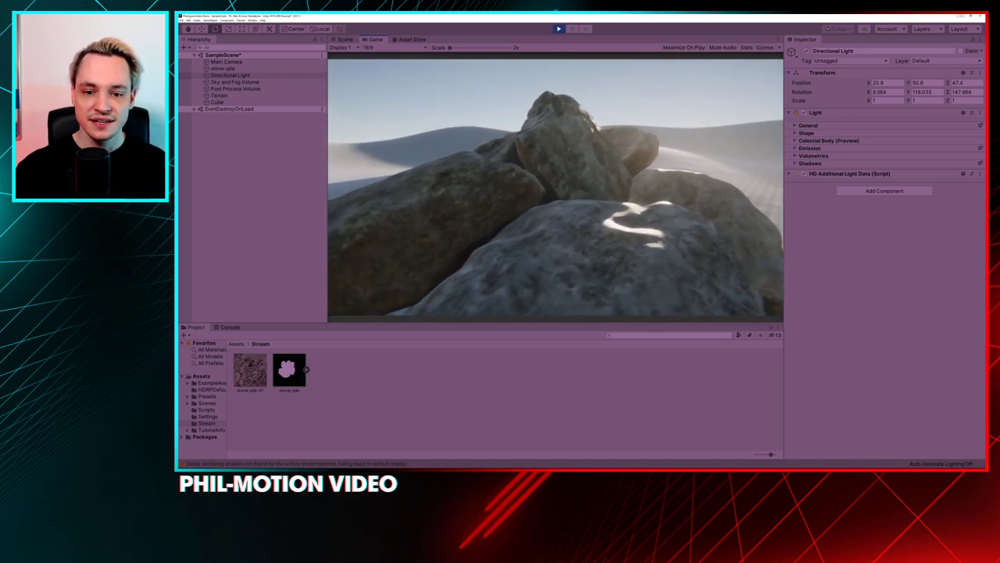
{"action": "key", "text": "w"}
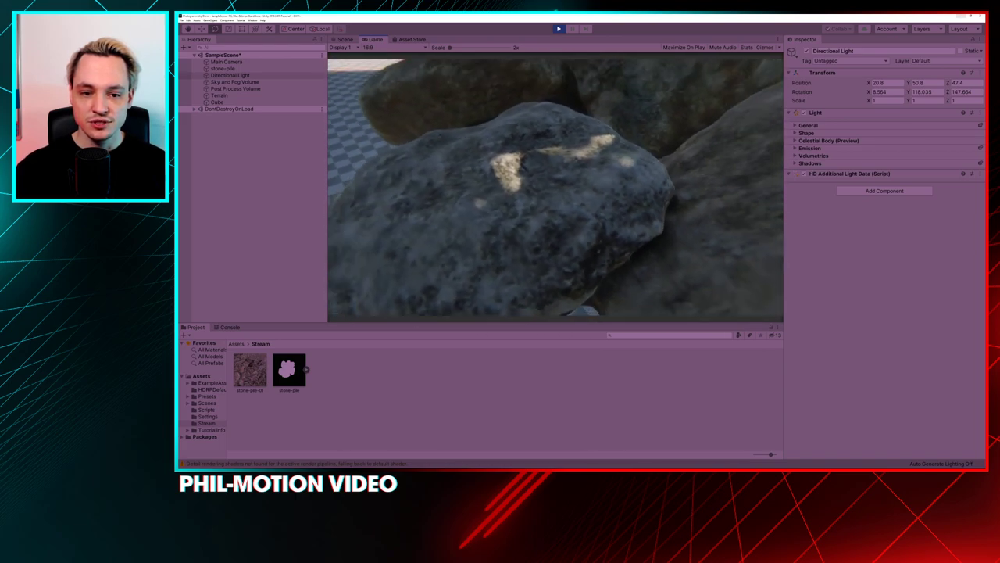
{"action": "key", "text": "s"}
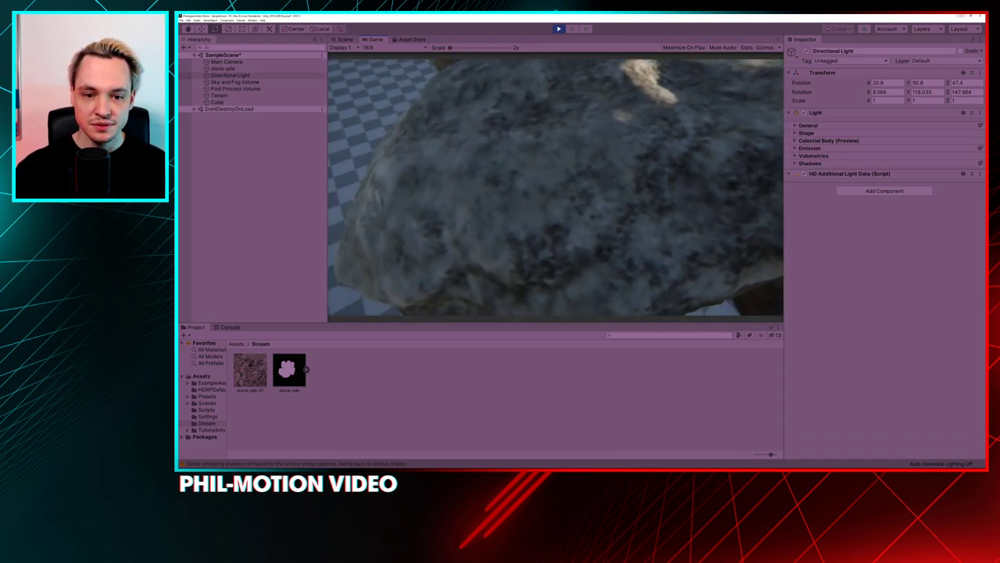
{"action": "key", "text": "w"}
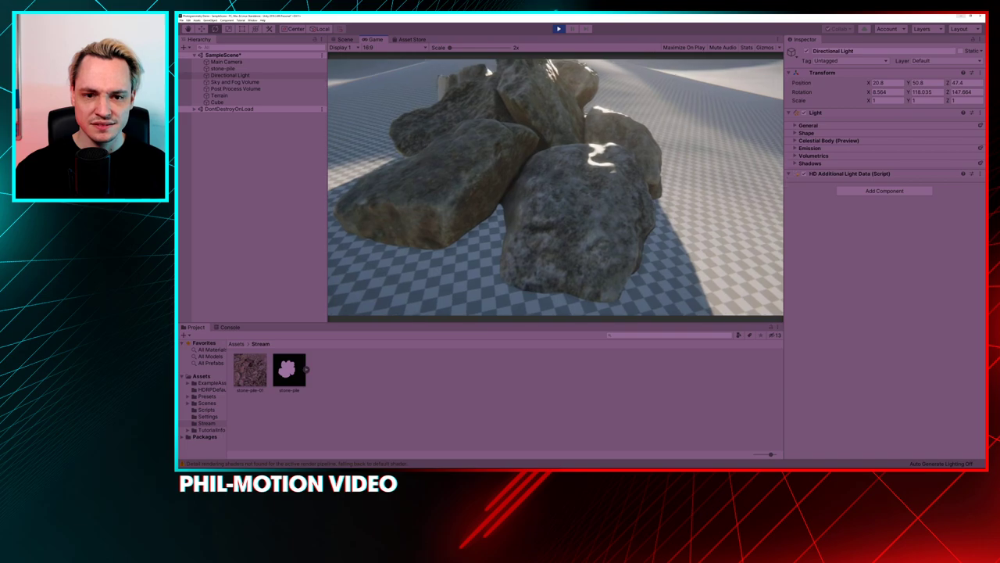
{"action": "key", "text": "s"}
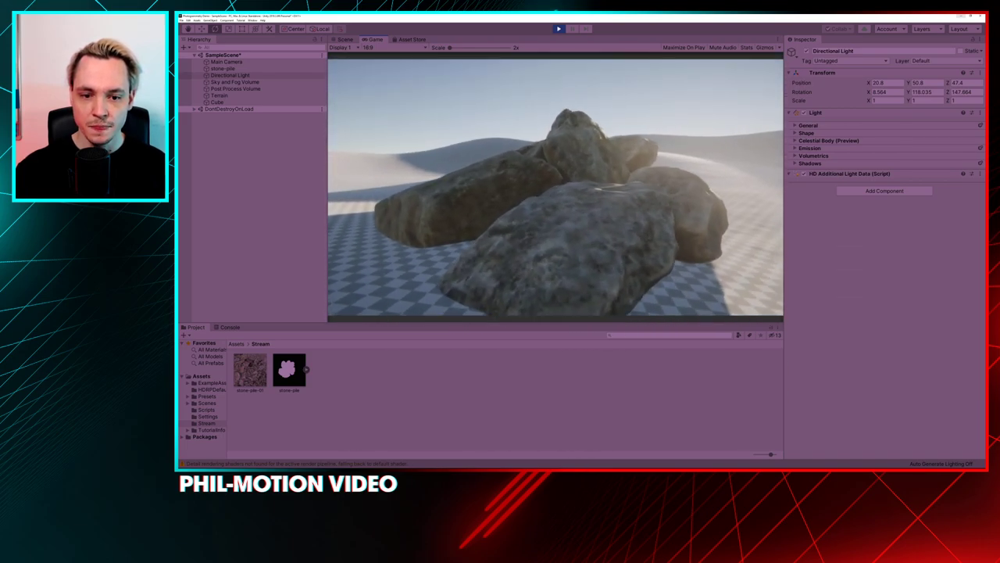
{"action": "key", "text": "w"}
{"action": "key", "text": "w"}
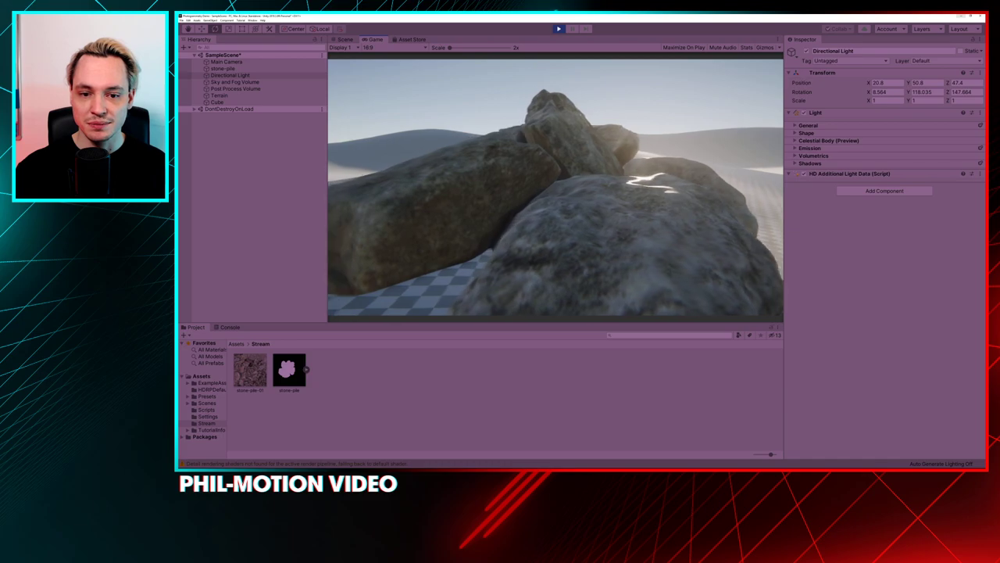
{"action": "key", "text": "w"}
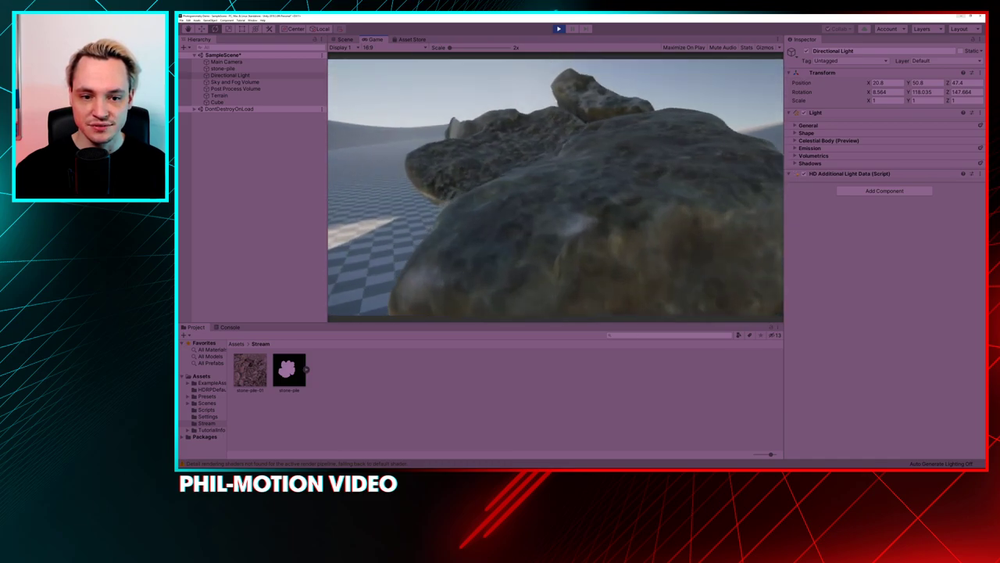
{"action": "key", "text": "s"}
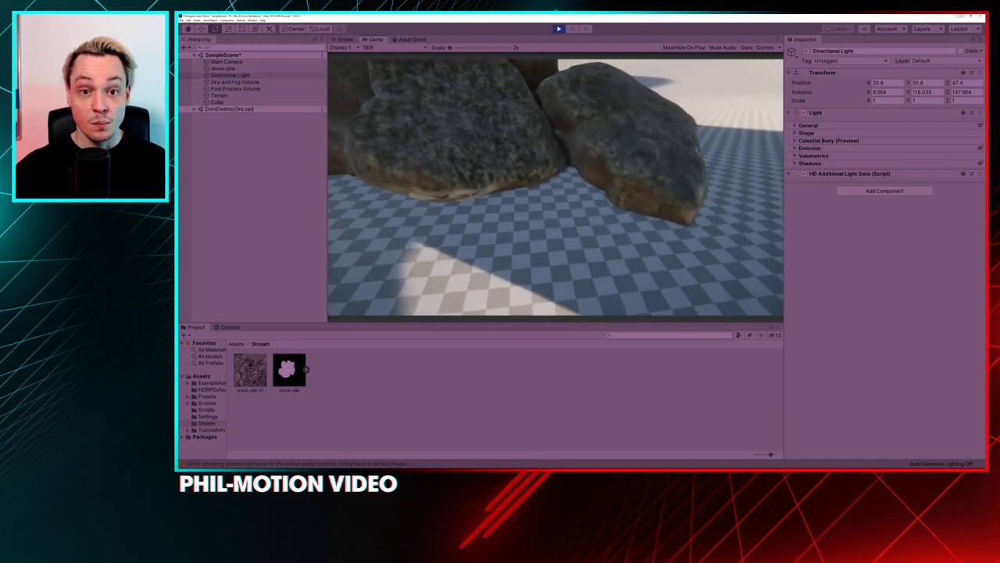
{"action": "key", "text": "s"}
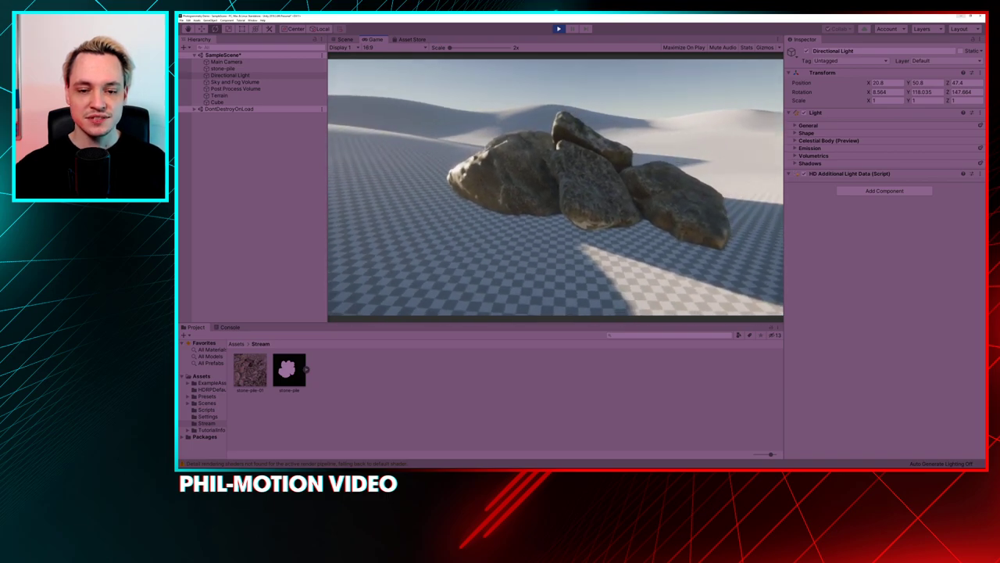
{"action": "key", "text": "w"}
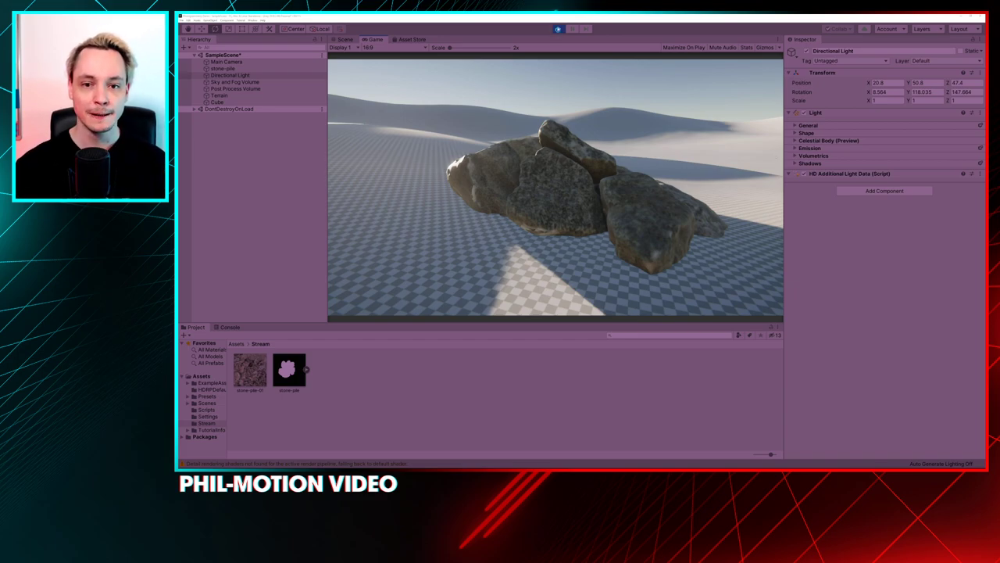
- Exit play mode with Ctrl+P, leaving the stone pile visible beside the cube
{"action": "key", "text": "ctrl+p"}
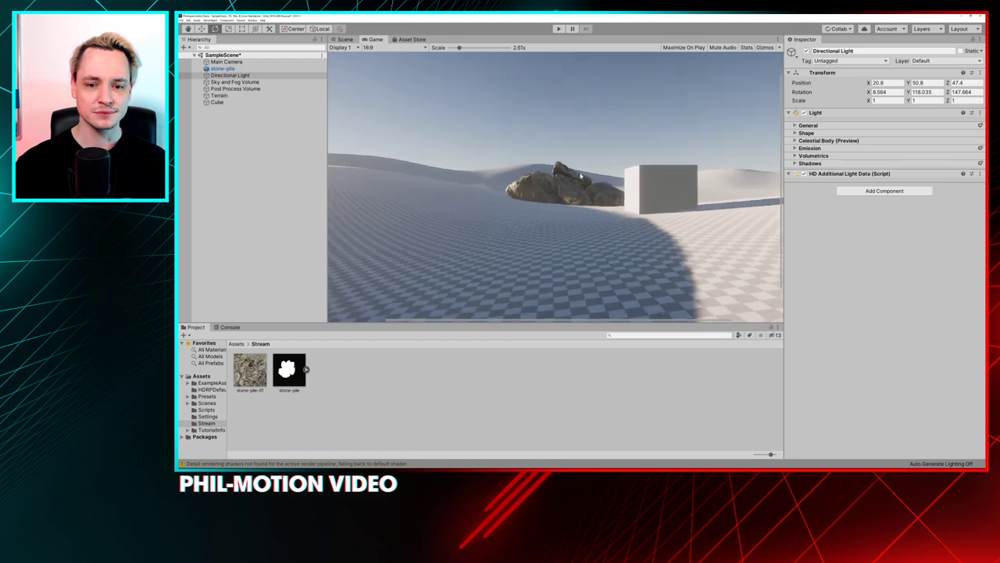
- Return to the Scene view and orbit and zoom closely around the stone pile on the dunes
{"action": "scroll", "coordinate": [581, 177], "scroll_direction": "up", "scroll_amount": 1}
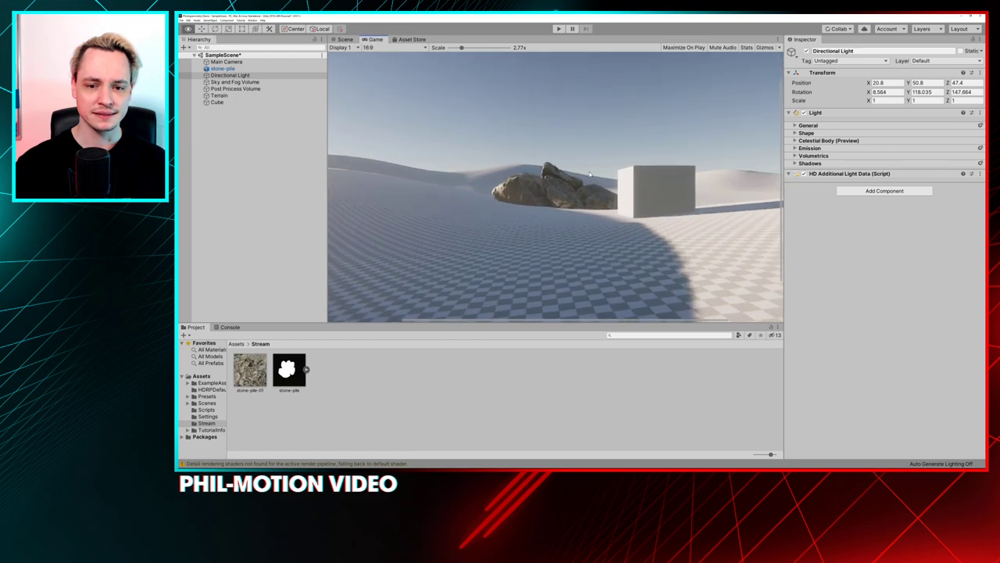
{"action": "left_click", "coordinate": [344, 39]}
{"action": "scroll", "coordinate": [479, 192], "scroll_direction": "up", "scroll_amount": 2}
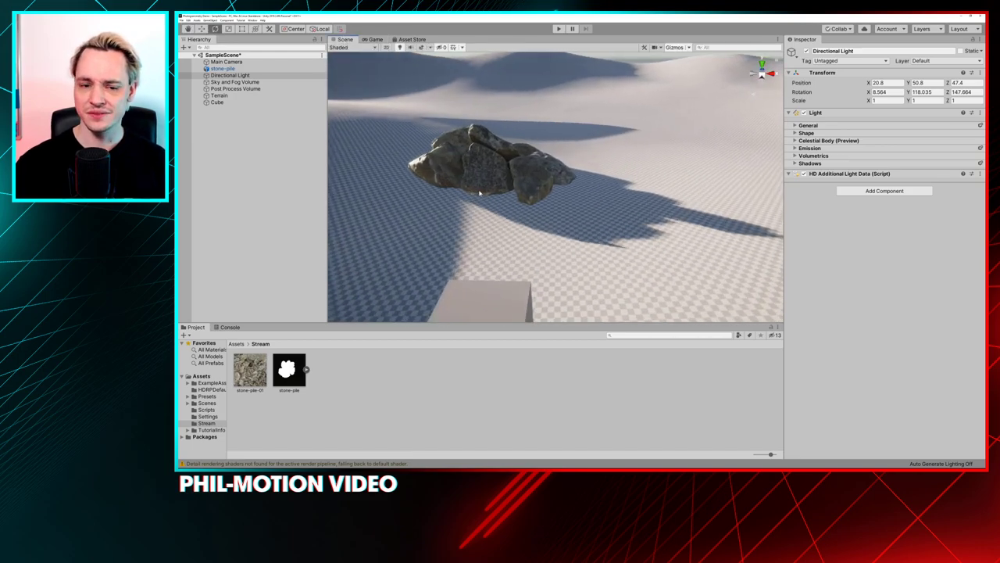
{"action": "left_click_drag", "start_coordinate": [480, 192], "coordinate": [582, 215], "text": "alt"}
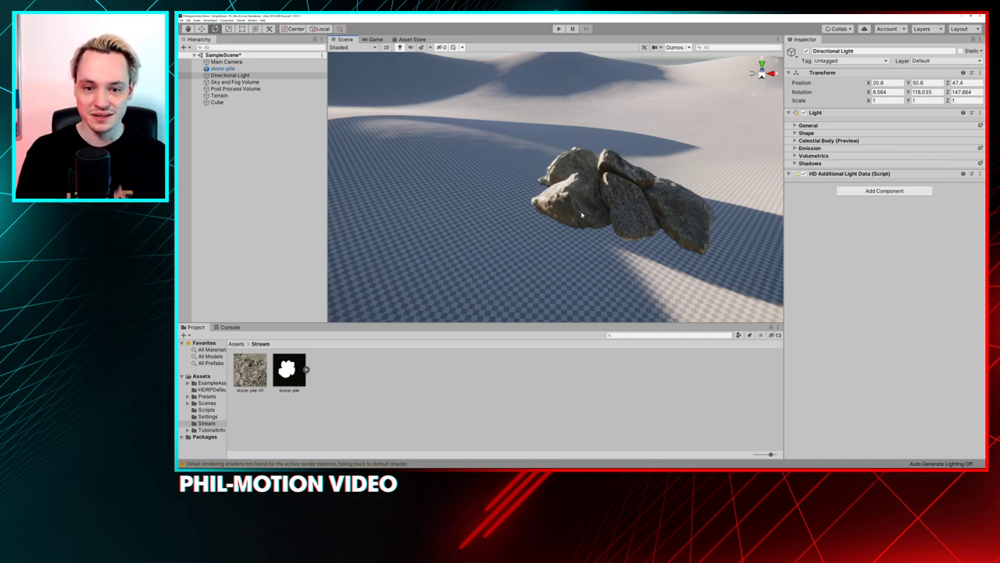
{"action": "right_click_drag", "start_coordinate": [617, 210], "coordinate": [579, 183]}
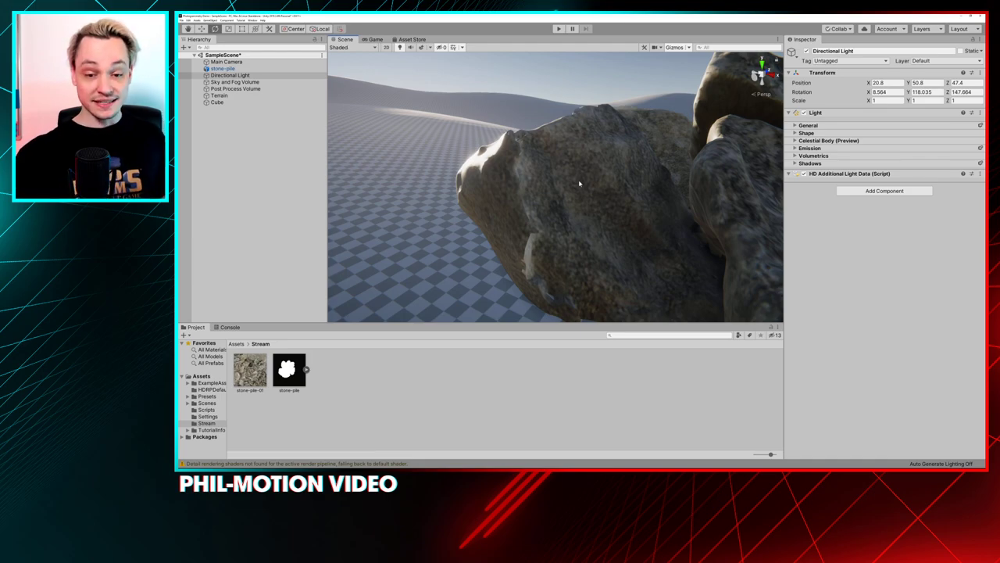
{"action": "scroll", "coordinate": [609, 258], "scroll_direction": "down", "scroll_amount": 10}
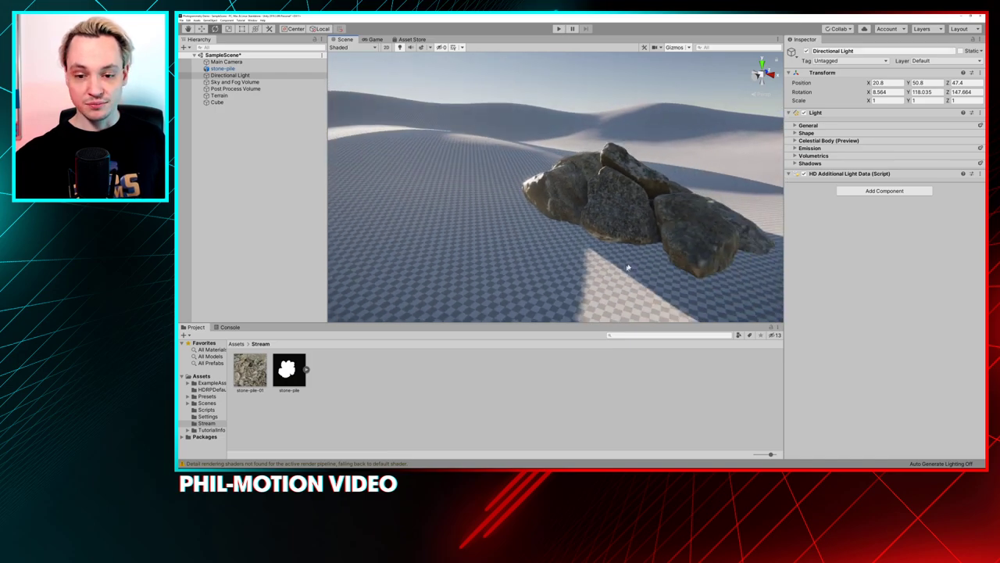
{"action": "mouse_move", "coordinate": [628, 268]}
{"action": "left_mouse_down", "text": "alt"}
{"action": "mouse_move", "coordinate": [648, 253]}
{"action": "mouse_move", "coordinate": [575, 225]}
{"action": "mouse_move", "coordinate": [589, 252]}
{"action": "mouse_move", "coordinate": [625, 256]}
{"action": "left_mouse_up", "text": "alt"}
{"action": "scroll", "coordinate": [579, 224], "scroll_direction": "up", "scroll_amount": 10}
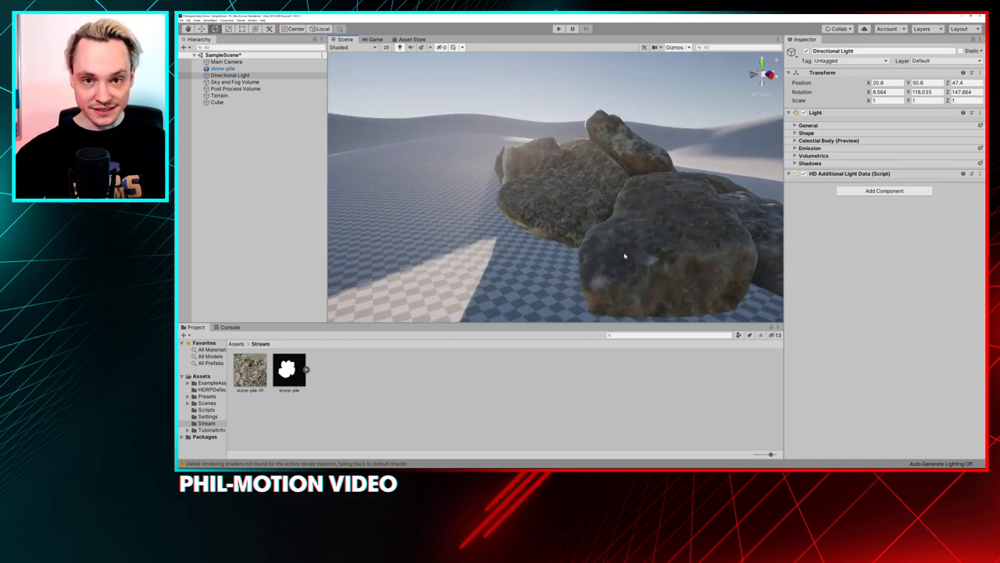